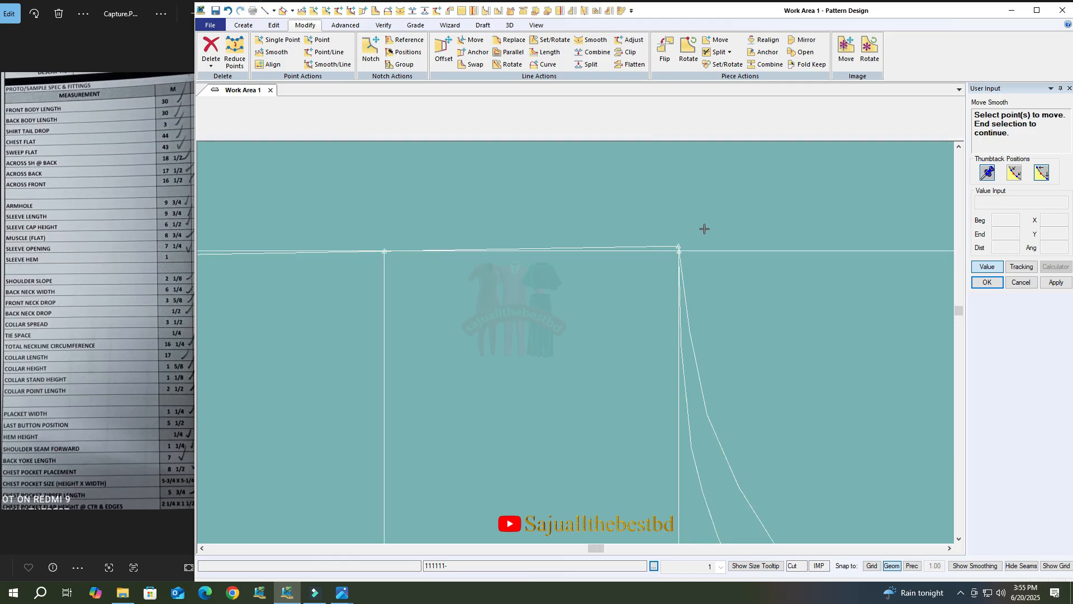
End the Move Smooth operation on the side seam.
{"action": "scroll", "coordinate": [738, 227], "scroll_direction": "down", "scroll_amount": 4}
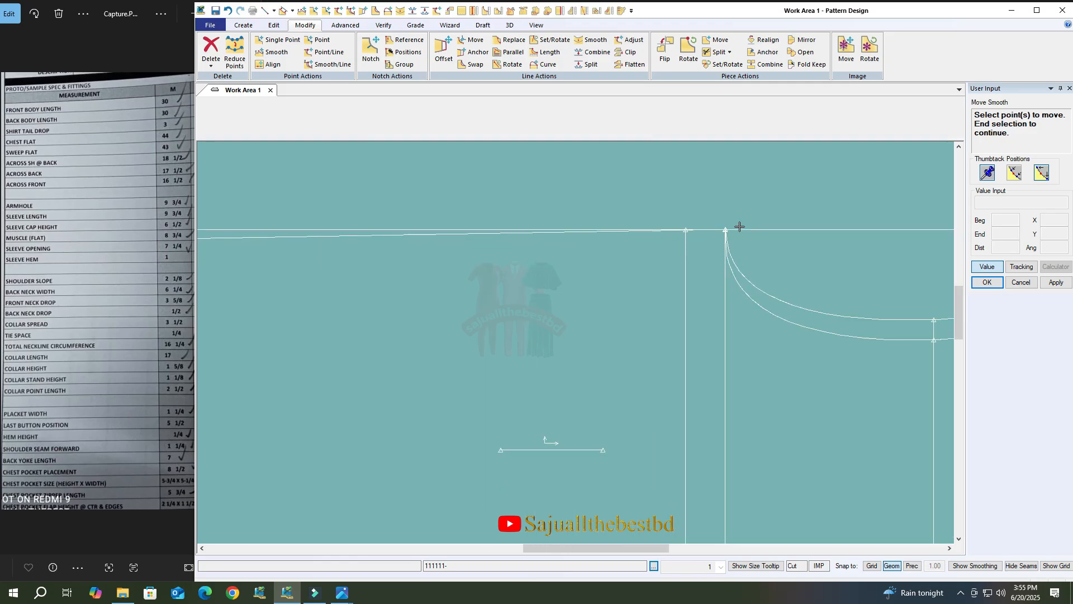
{"action": "right_click", "coordinate": [616, 200]}
{"action": "left_click", "coordinate": [637, 218]}
{"action": "middle_click_drag", "start_coordinate": [565, 350], "coordinate": [589, 325]}
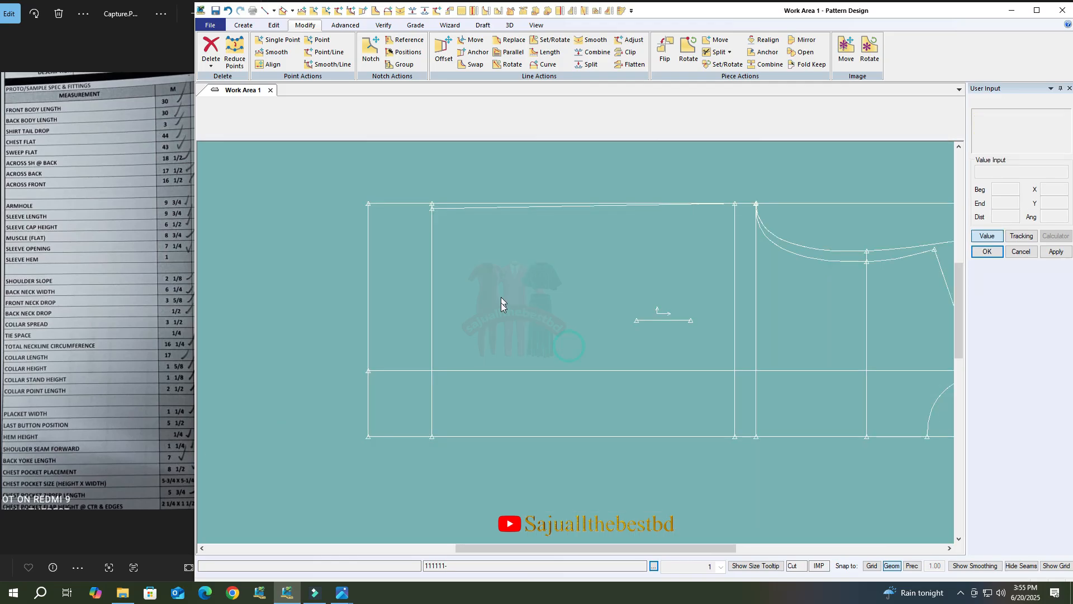
With geometry snap turned off for shaping, draw a 2-point curve about 6.54 long from the side seam's lower end to the hem edge.
{"action": "left_click", "coordinate": [274, 10]}
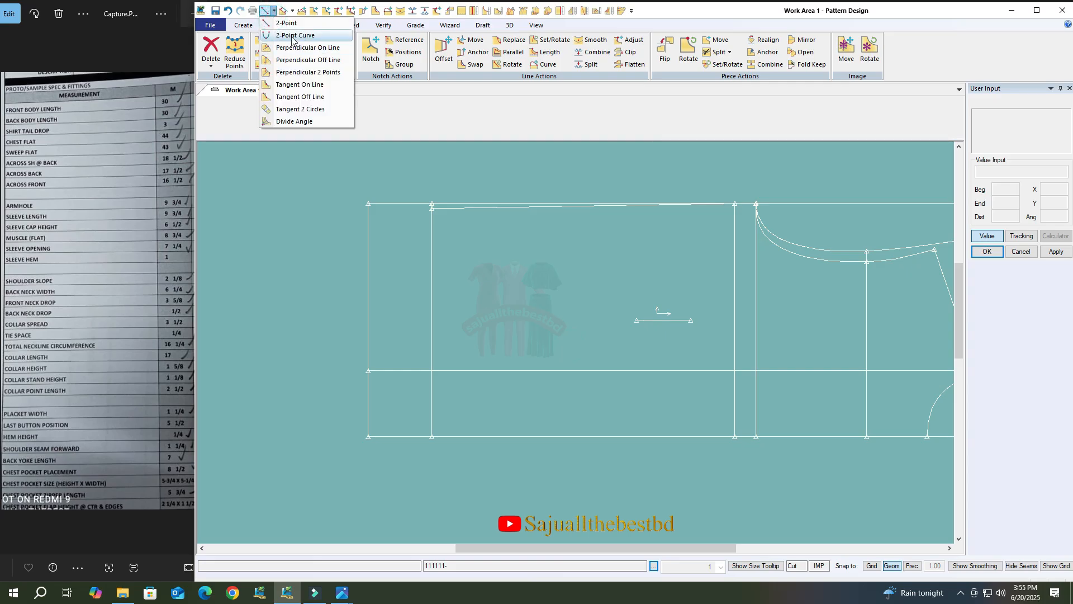
{"action": "left_click", "coordinate": [295, 32]}
{"action": "left_click", "coordinate": [432, 205]}
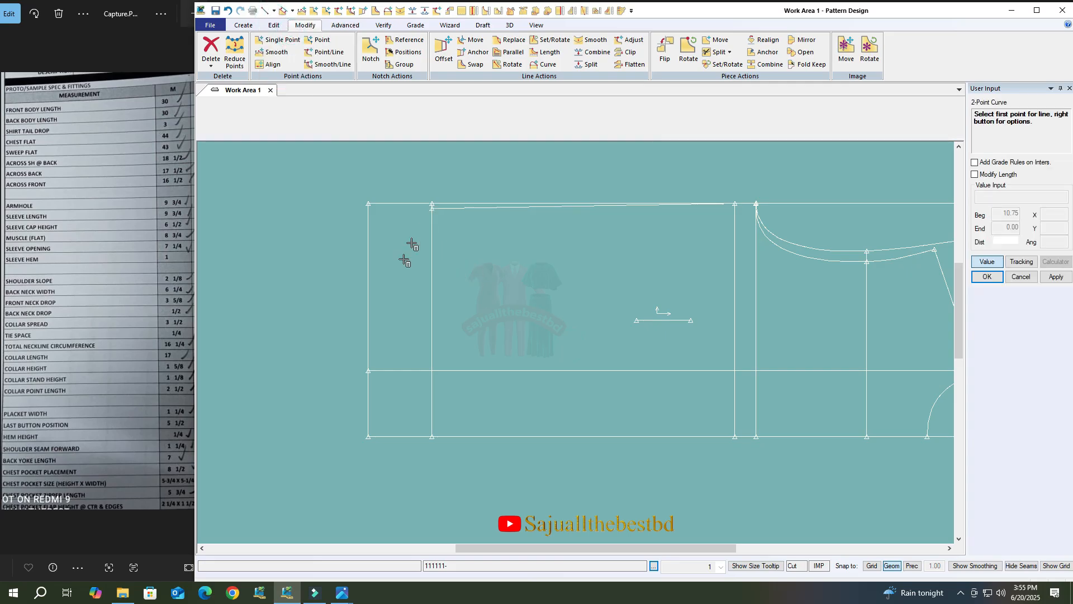
{"action": "left_click", "coordinate": [368, 326]}
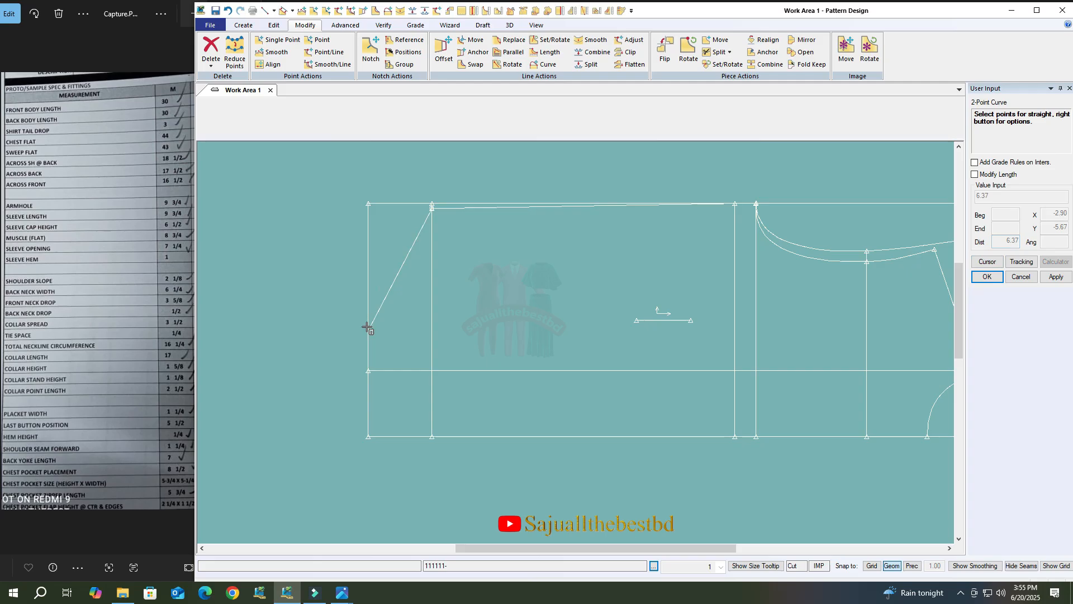
{"action": "left_click", "coordinate": [417, 268]}
{"action": "left_click", "coordinate": [891, 565]}
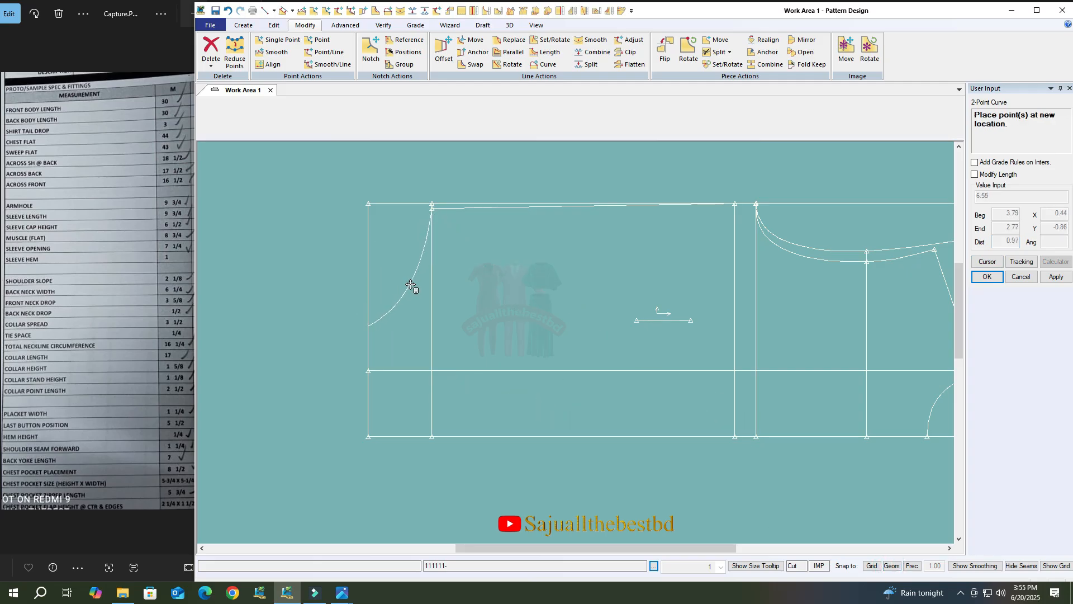
{"action": "left_click", "coordinate": [411, 285]}
{"action": "left_click", "coordinate": [401, 297]}
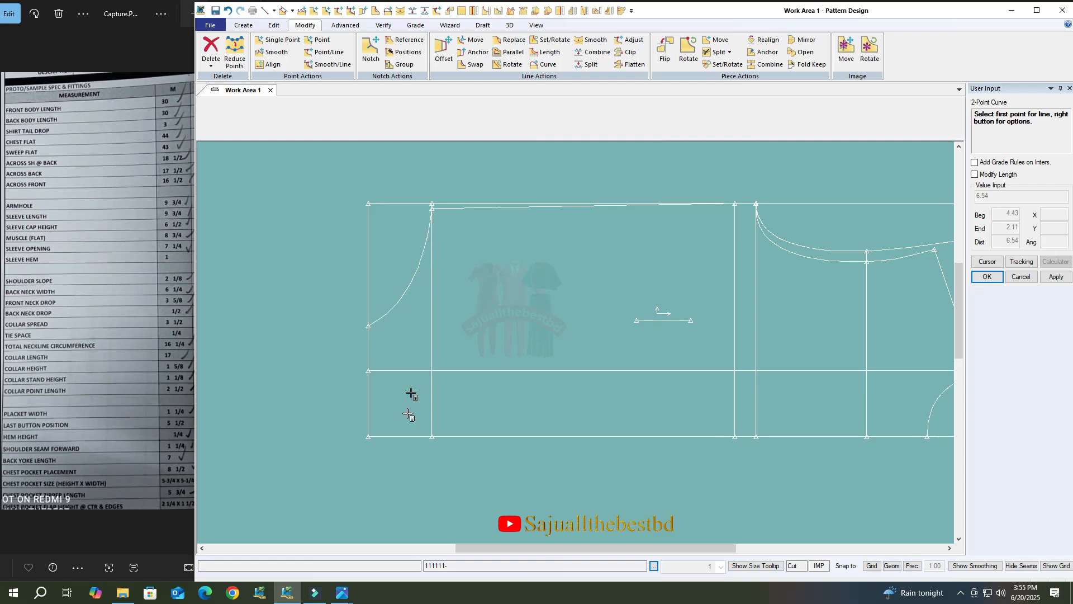
Draw a second 2-point curve from the middle of the first hem curve to the lower corner of the hem edge, bowed toward the hem.
{"action": "left_click", "coordinate": [367, 439]}
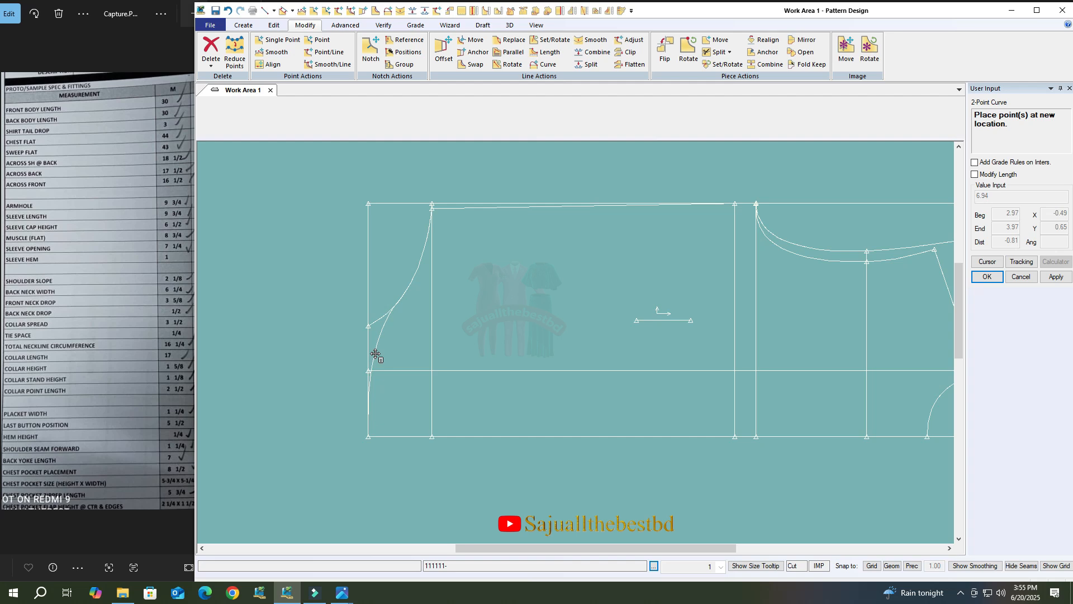
{"action": "left_click", "coordinate": [375, 354]}
{"action": "right_click", "coordinate": [467, 214]}
{"action": "left_click", "coordinate": [536, 217]}
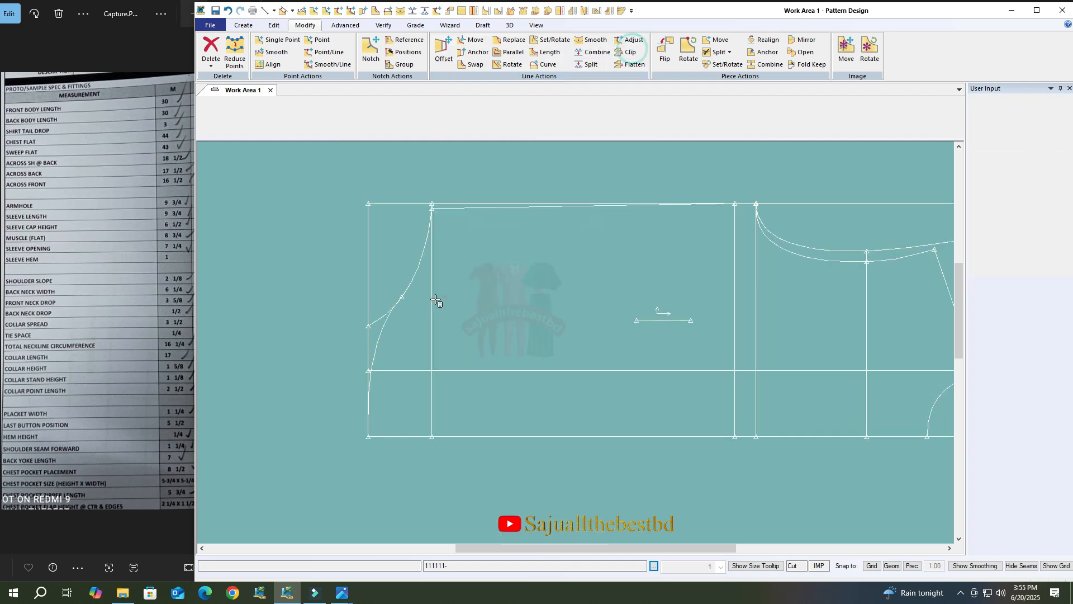
Clip the first hem curve where it meets the second one, removing its leftover end at the hem edge.
{"action": "left_click", "coordinate": [411, 280]}
{"action": "left_click", "coordinate": [388, 319]}
{"action": "right_click", "coordinate": [462, 271]}
{"action": "left_click", "coordinate": [520, 277]}
{"action": "scroll", "coordinate": [368, 234], "scroll_direction": "down", "scroll_amount": 2}
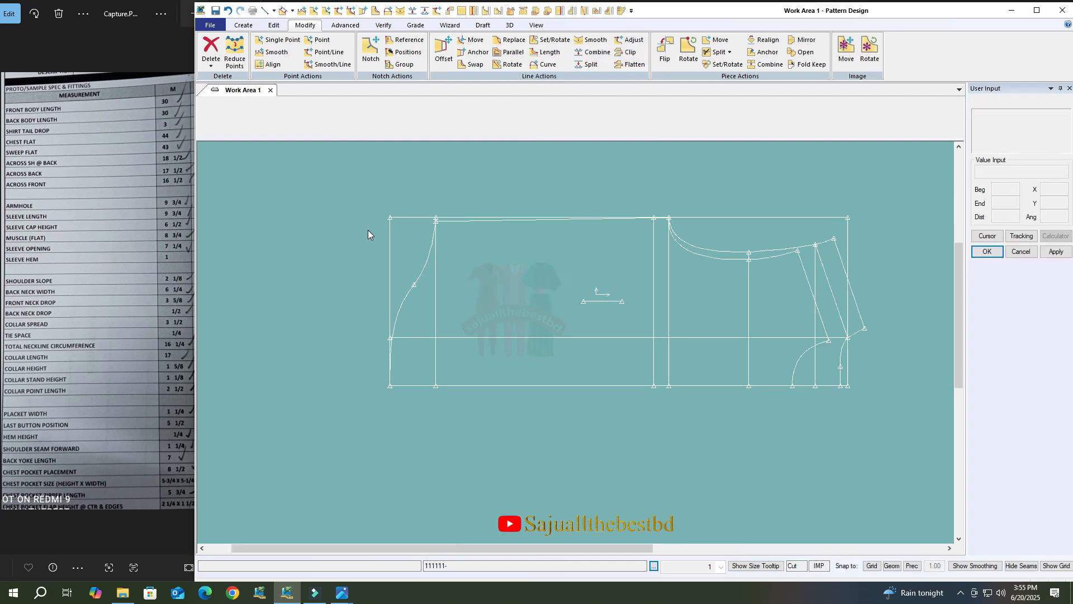
{"action": "right_click", "coordinate": [516, 215]}
{"action": "scroll", "coordinate": [446, 266], "scroll_direction": "down", "scroll_amount": 2}
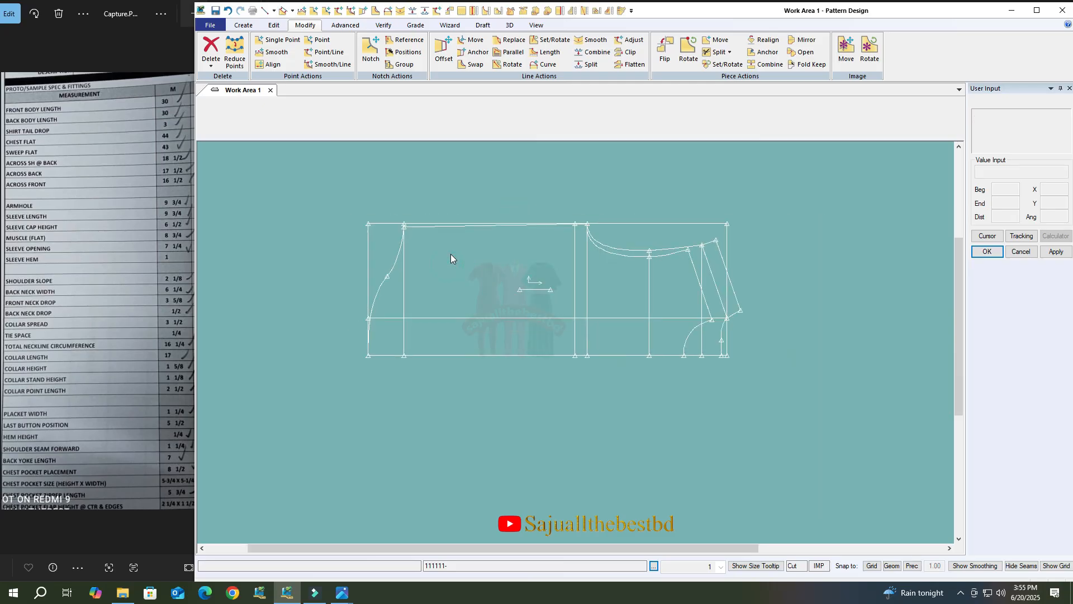
{"action": "scroll", "coordinate": [582, 295], "scroll_direction": "up", "scroll_amount": 3}
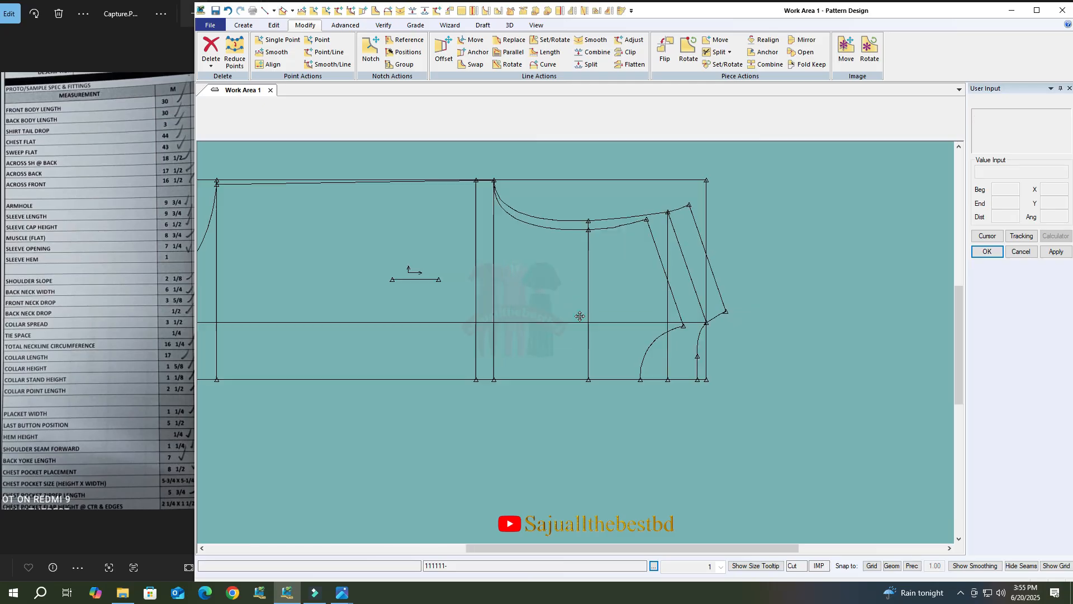
{"action": "scroll", "coordinate": [533, 319], "scroll_direction": "up", "scroll_amount": 1}
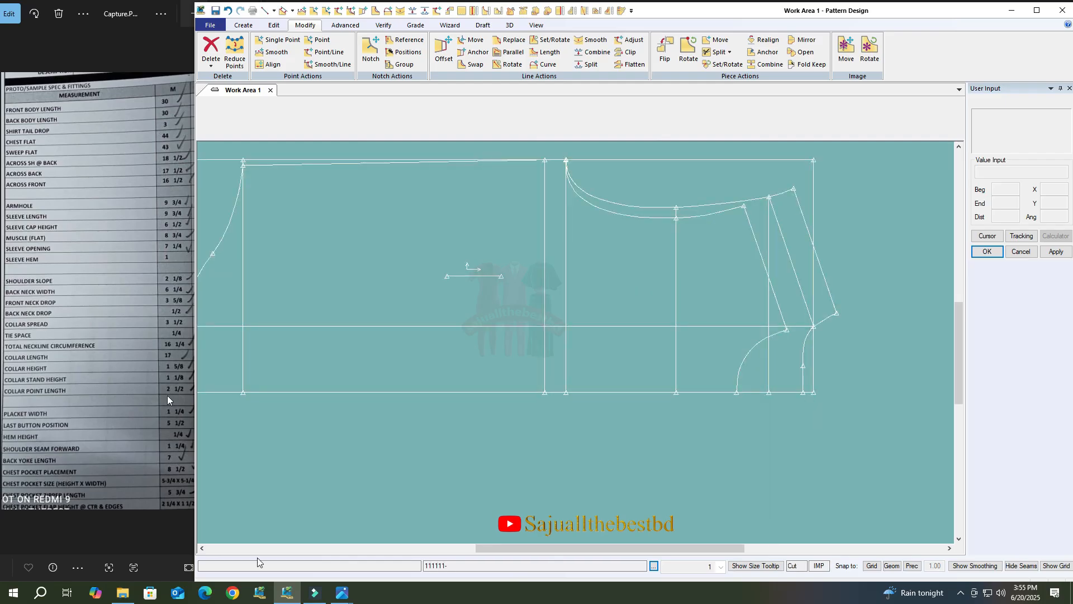
Examine the tolerance and measurement method columns in the full spec sheet photo, and close the photo.
{"action": "mouse_move", "coordinate": [342, 591]}
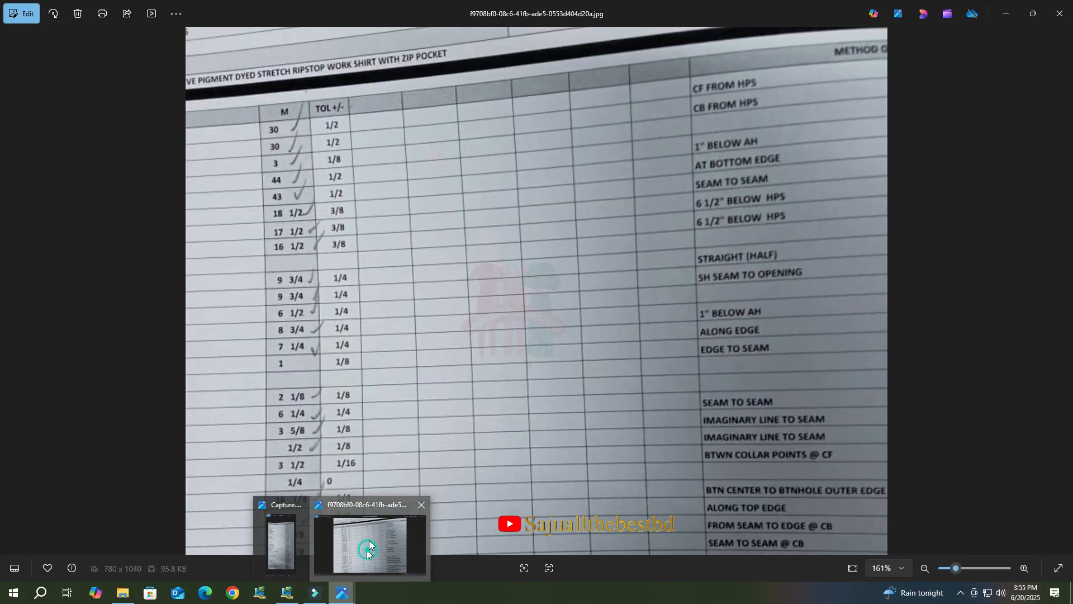
{"action": "left_click", "coordinate": [372, 545]}
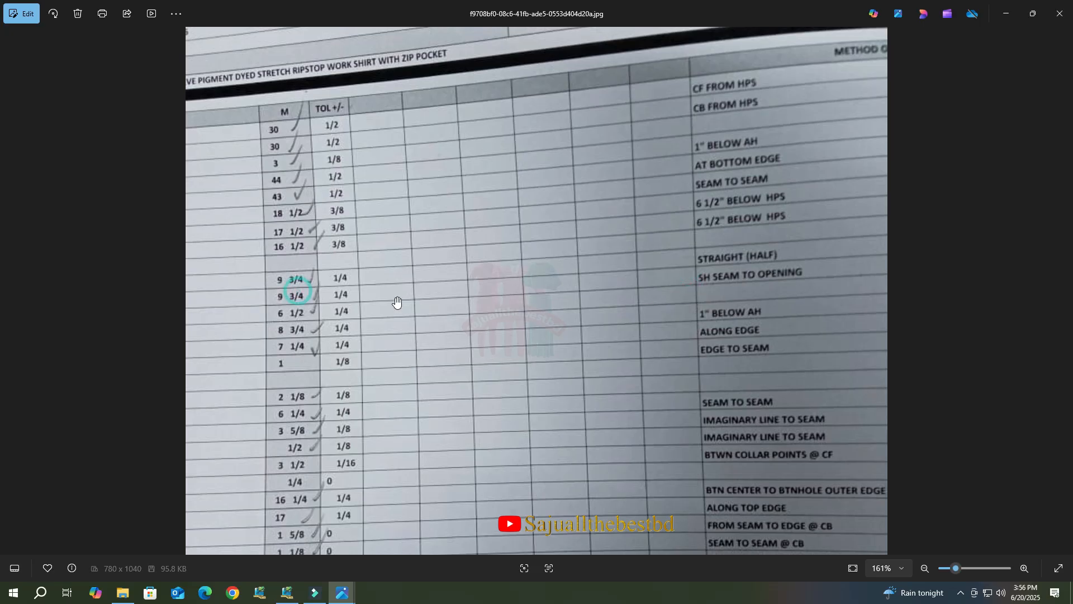
{"action": "scroll", "coordinate": [396, 301], "scroll_direction": "up", "scroll_amount": 2}
{"action": "scroll", "coordinate": [397, 302], "scroll_direction": "down", "scroll_amount": 4}
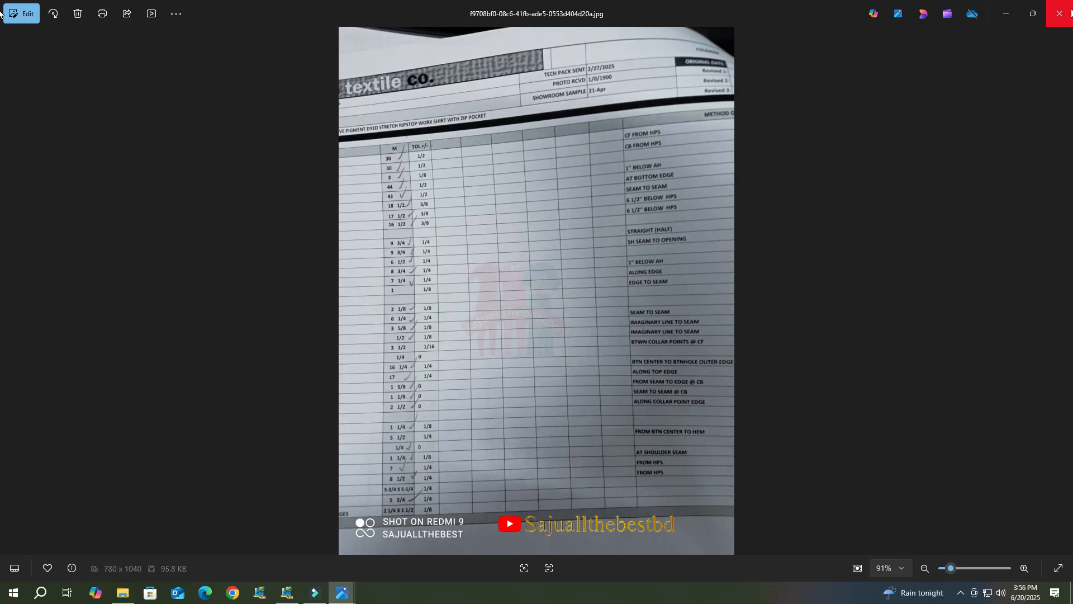
{"action": "left_click", "coordinate": [1059, 14]}
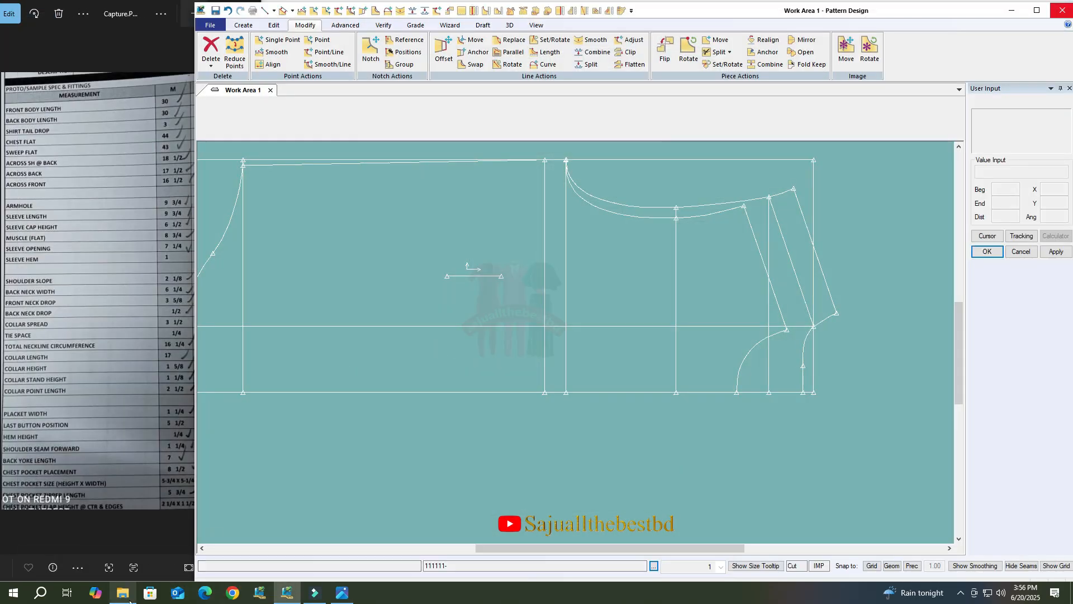
Open the front chest pockets sketch from the image folder and examine the placket width and pocket distance dimensions.
{"action": "left_click", "coordinate": [125, 594]}
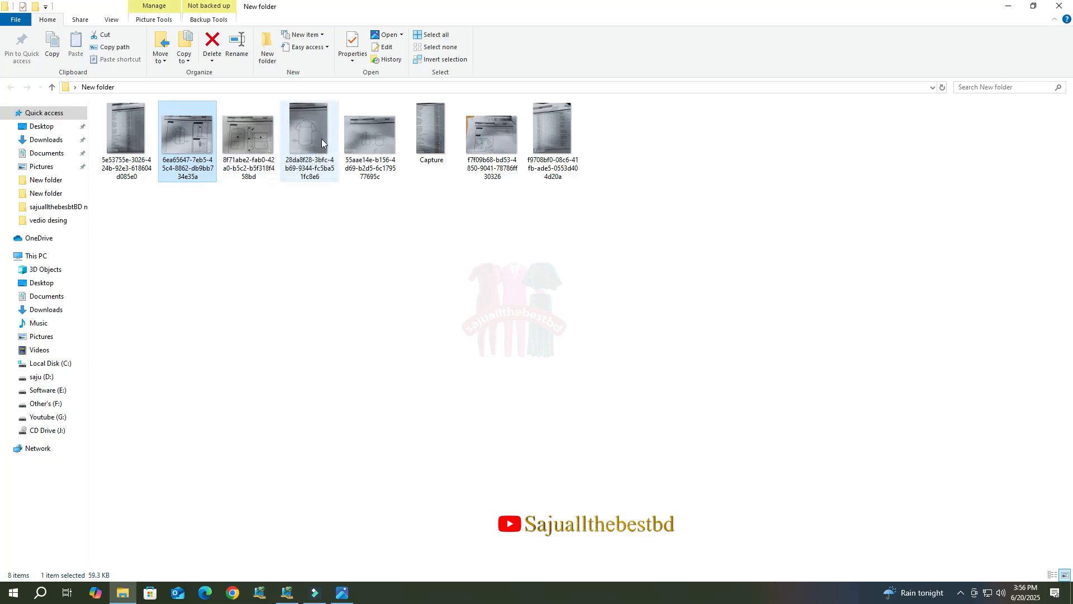
{"action": "left_click", "coordinate": [247, 140]}
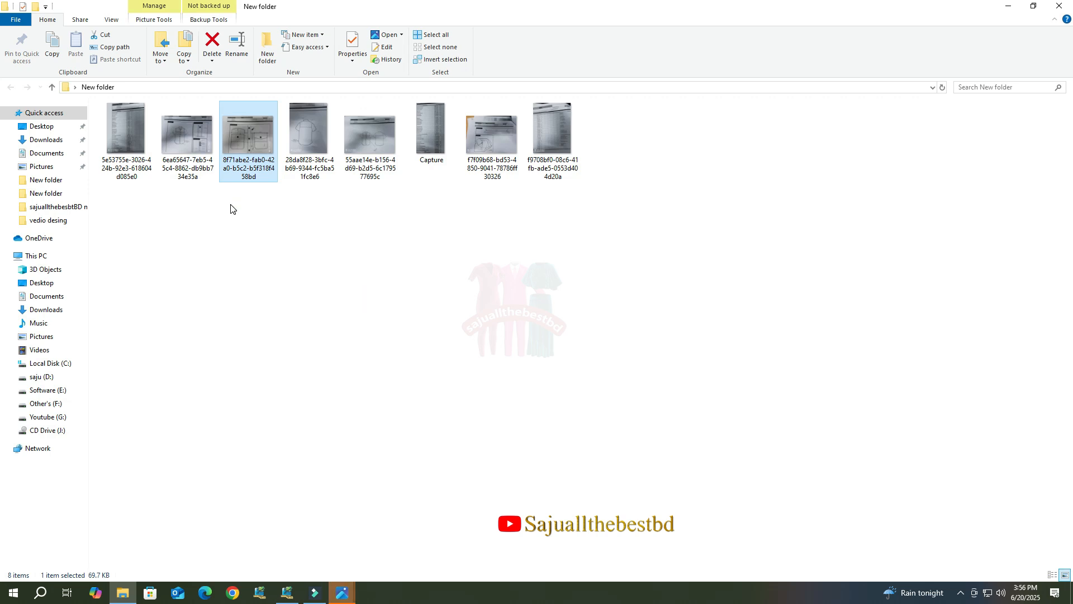
{"action": "mouse_move", "coordinate": [346, 598]}
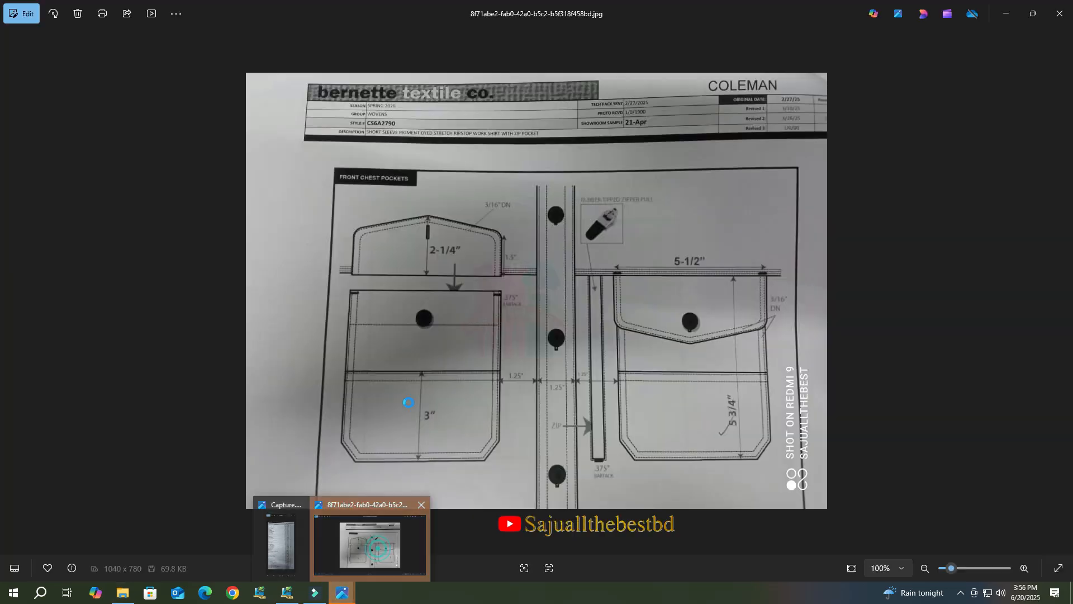
{"action": "left_click", "coordinate": [375, 542]}
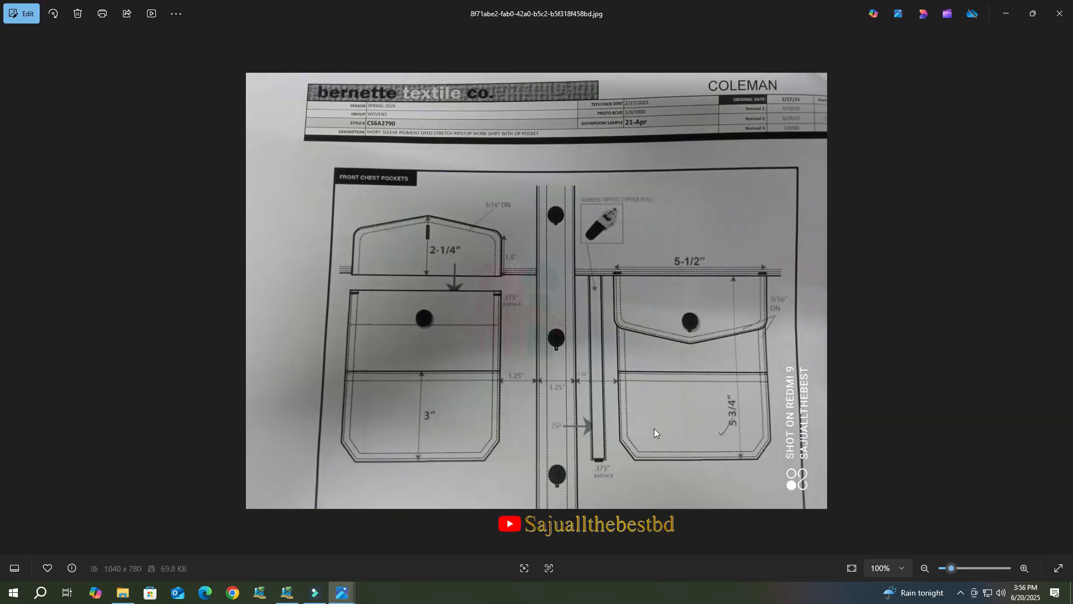
{"action": "scroll", "coordinate": [653, 428], "scroll_direction": "up", "scroll_amount": 2}
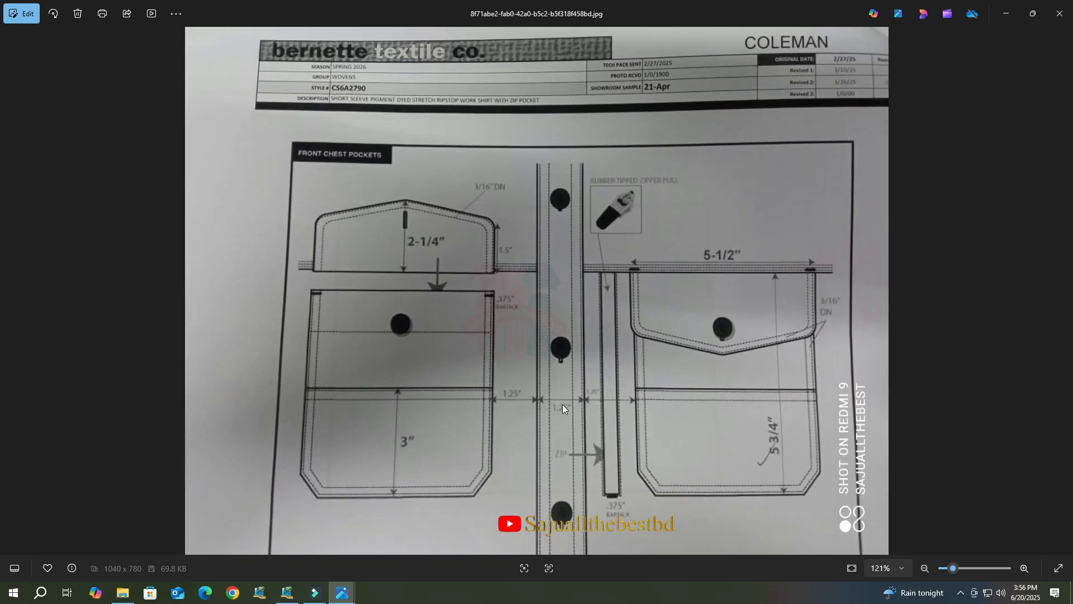
{"action": "scroll", "coordinate": [567, 404], "scroll_direction": "up", "scroll_amount": 4}
{"action": "scroll", "coordinate": [570, 428], "scroll_direction": "up", "scroll_amount": 2}
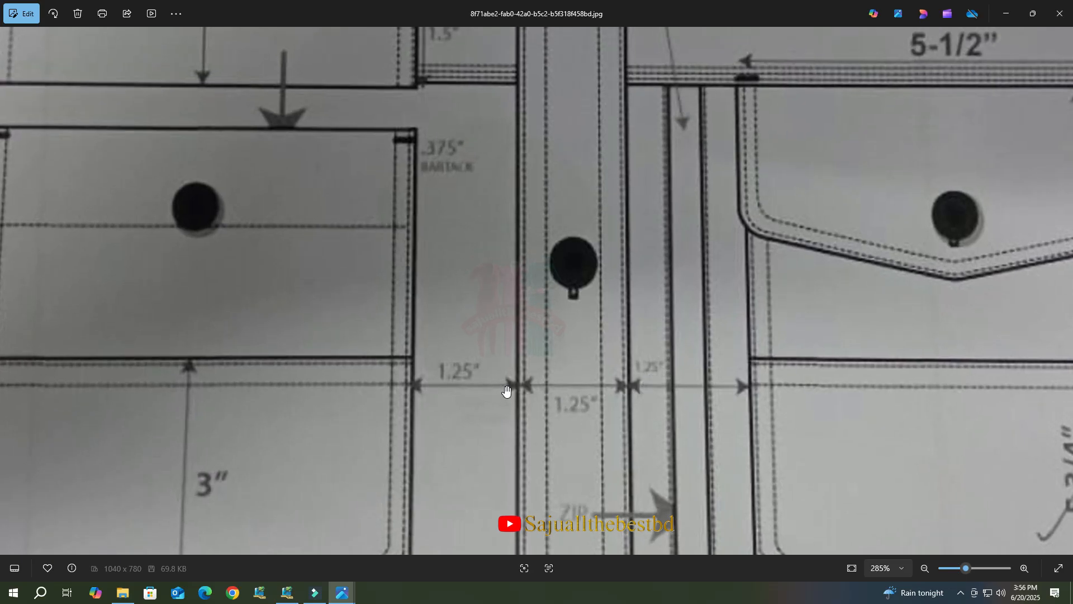
{"action": "scroll", "coordinate": [463, 398], "scroll_direction": "up", "scroll_amount": 2}
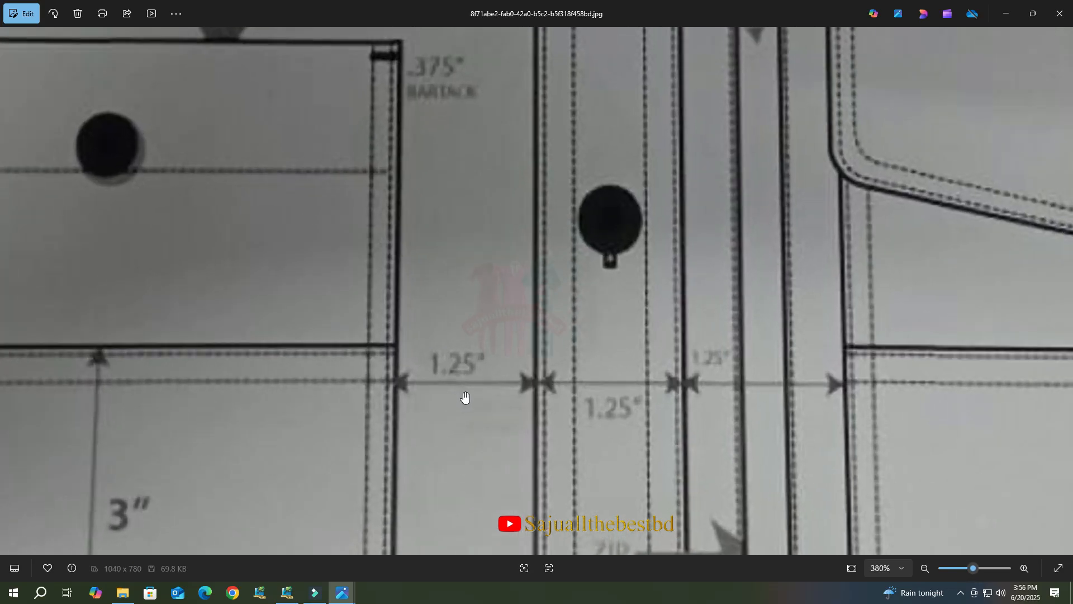
{"action": "scroll", "coordinate": [465, 394], "scroll_direction": "down", "scroll_amount": 8}
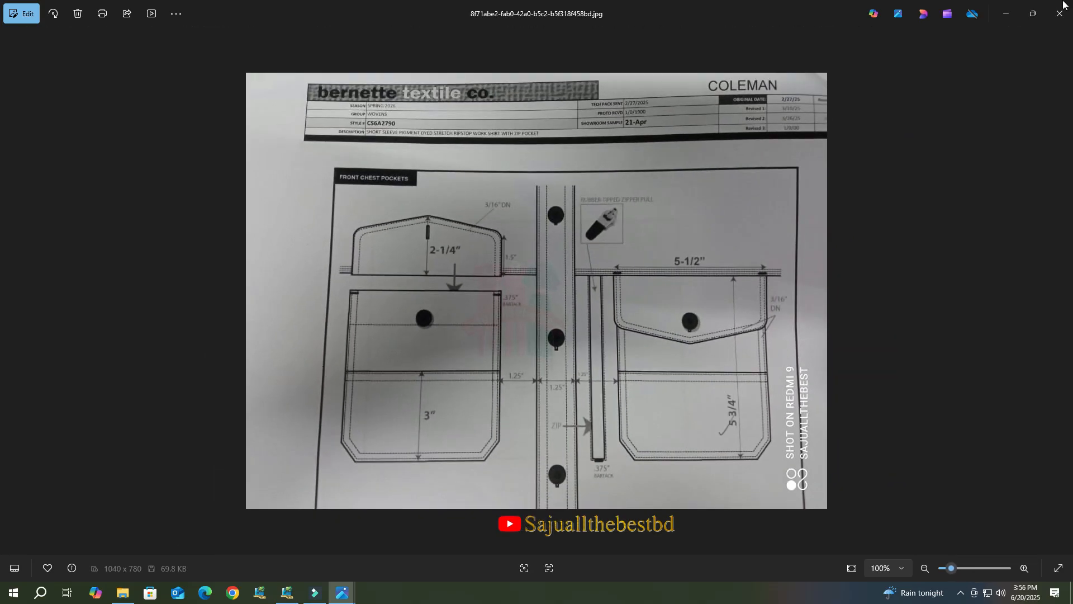
{"action": "left_click", "coordinate": [1006, 13]}
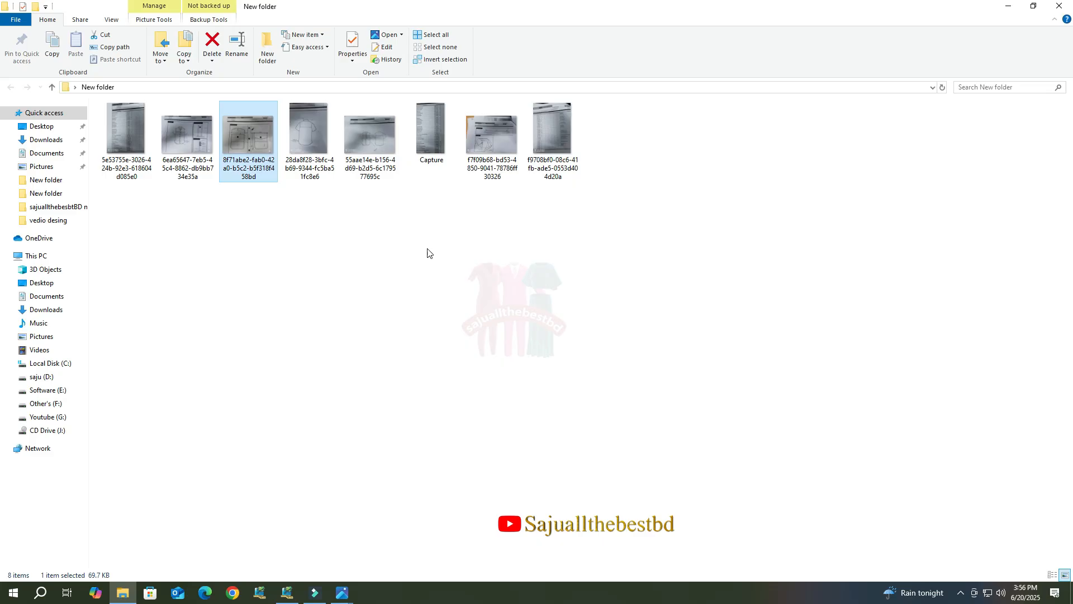
Bring the cropped measurement chart image back up beside the work area and switch to Pattern Design.
{"action": "left_click", "coordinate": [342, 592]}
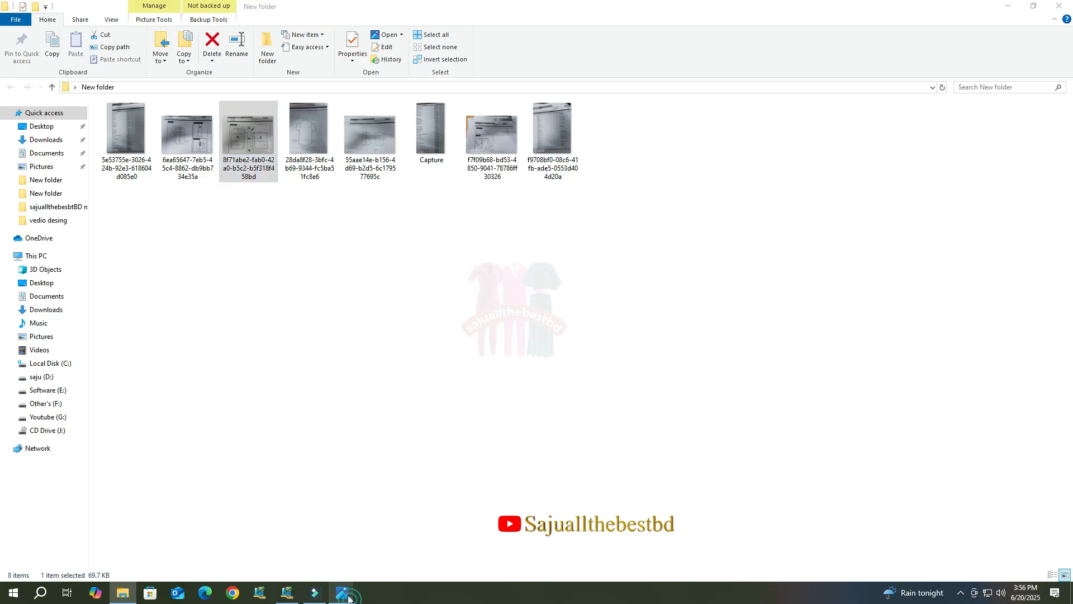
{"action": "left_click", "coordinate": [289, 555]}
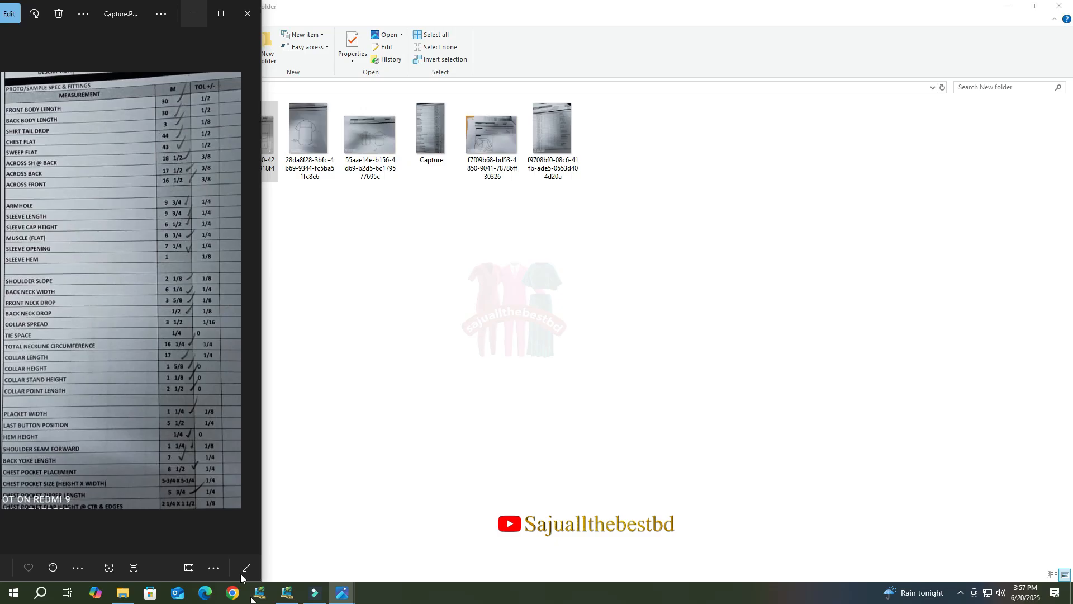
{"action": "left_click", "coordinate": [287, 592]}
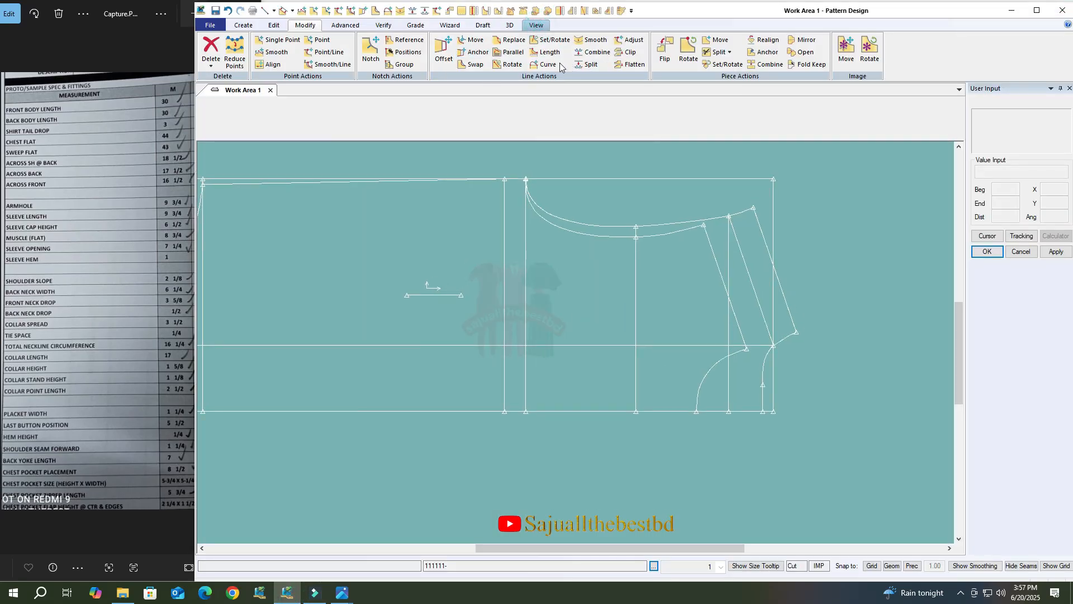
{"action": "left_click", "coordinate": [611, 64]}
{"action": "left_click", "coordinate": [626, 90]}
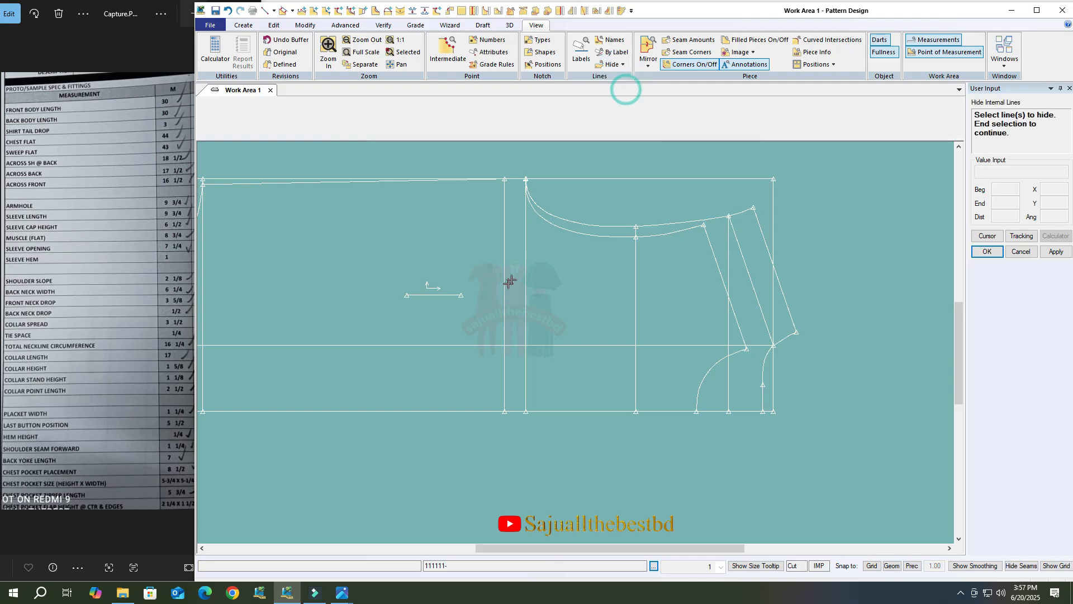
{"action": "left_click", "coordinate": [583, 341]}
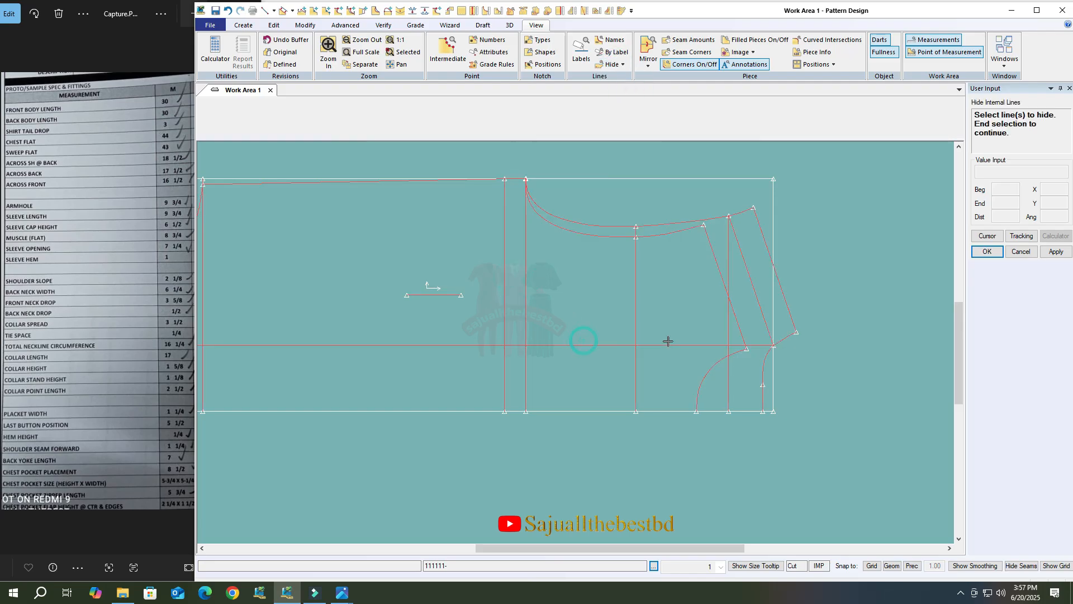
{"action": "right_click", "coordinate": [652, 286]}
{"action": "left_click", "coordinate": [651, 294]}
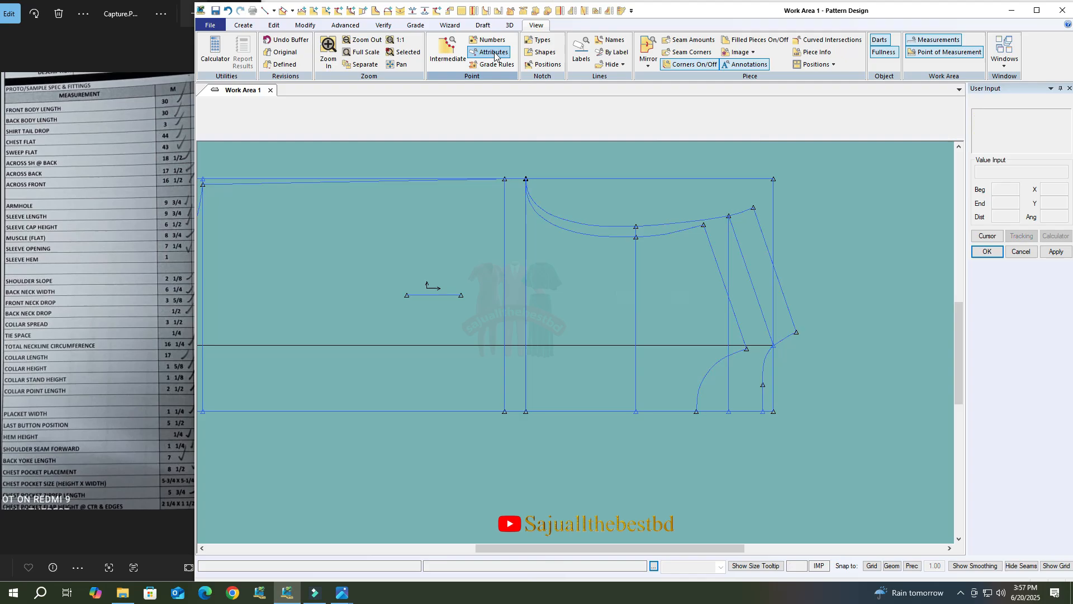
{"action": "left_click", "coordinate": [240, 25]}
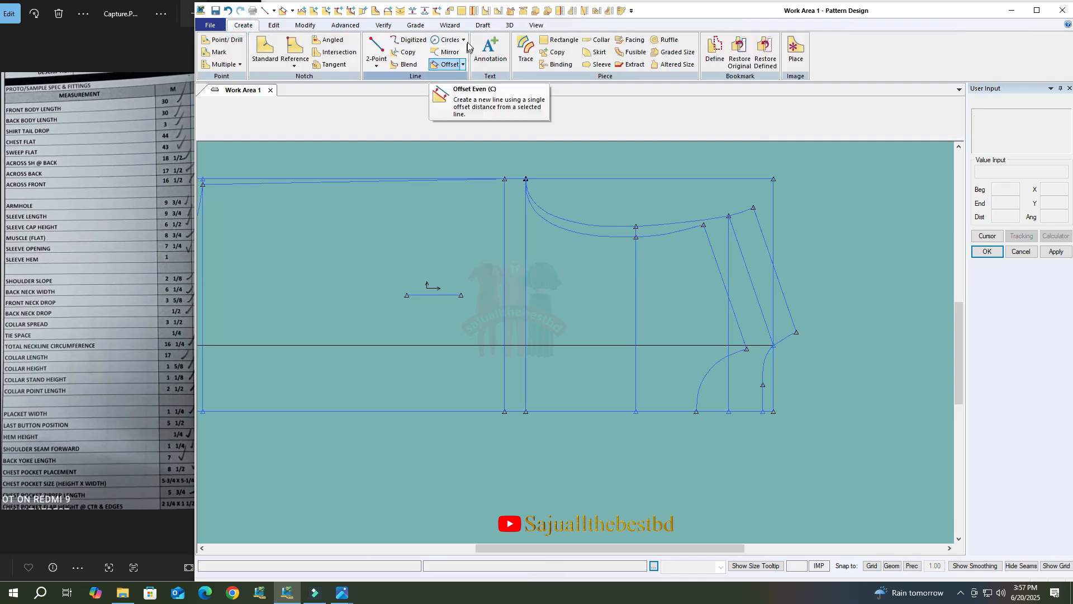
Hide the two neighbouring vertical internal construction lines at the base of the armhole.
{"action": "left_click", "coordinate": [536, 25]}
{"action": "left_click", "coordinate": [612, 65]}
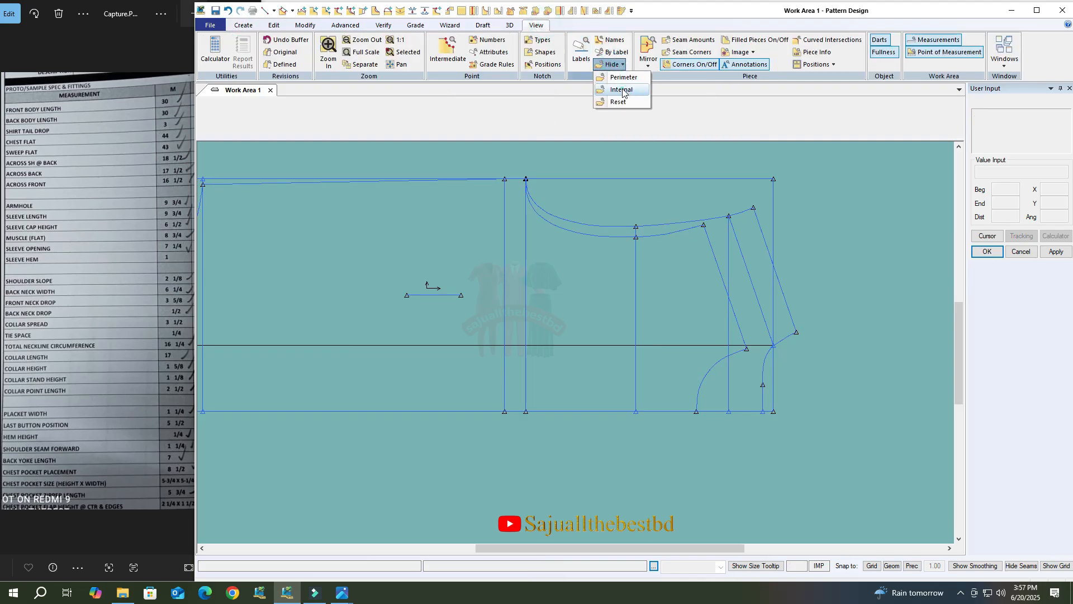
{"action": "left_click", "coordinate": [612, 89]}
{"action": "left_click", "coordinate": [506, 295]}
{"action": "left_click", "coordinate": [526, 297]}
{"action": "right_click", "coordinate": [551, 289]}
{"action": "left_click", "coordinate": [553, 293]}
Hide the long horizontal neck-width line and the two vertical internal lines at the mid-armhole and shoulder.
{"action": "left_click", "coordinate": [616, 344]}
{"action": "left_click", "coordinate": [636, 330]}
{"action": "right_click", "coordinate": [685, 302]}
{"action": "left_click", "coordinate": [685, 302]}
{"action": "left_click", "coordinate": [729, 324]}
{"action": "right_click", "coordinate": [699, 312]}
{"action": "left_click", "coordinate": [699, 311]}
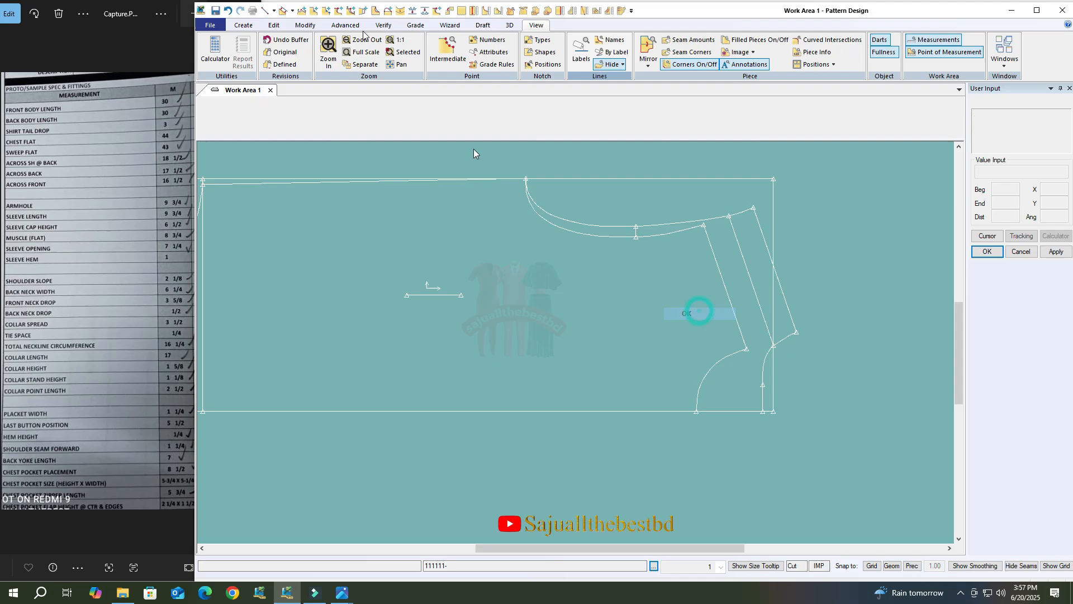
Offset the body's neck-end vertical line by -8.5 toward the hem to mark the chest pocket placement.
{"action": "left_click", "coordinate": [243, 26]}
{"action": "left_click", "coordinate": [446, 65]}
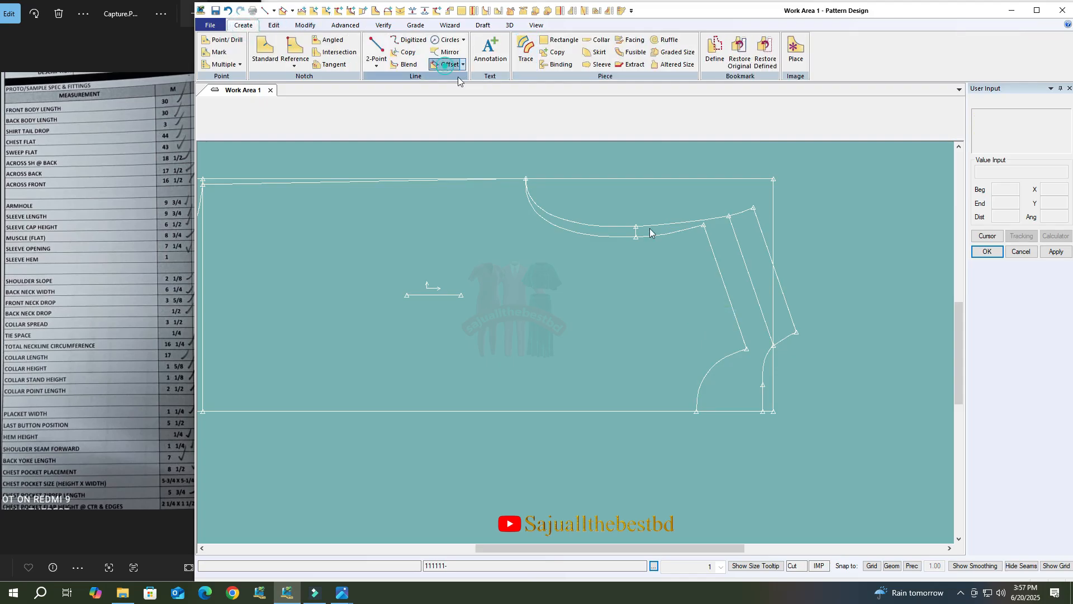
{"action": "left_click", "coordinate": [773, 307]}
{"action": "left_click", "coordinate": [726, 310]}
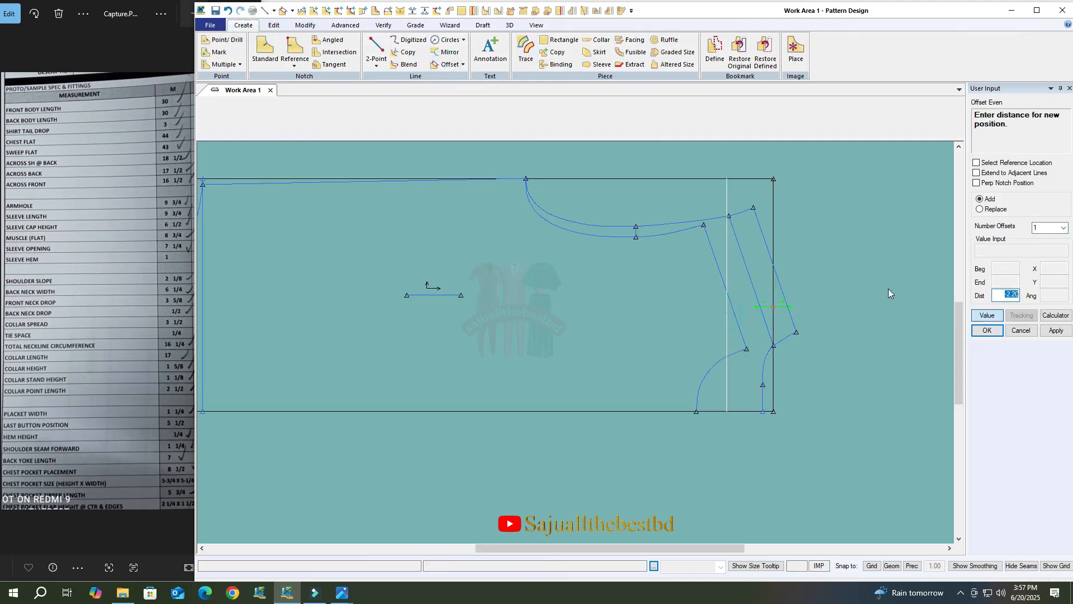
{"action": "type", "text": "-8.5"}
{"action": "key", "text": "Return"}
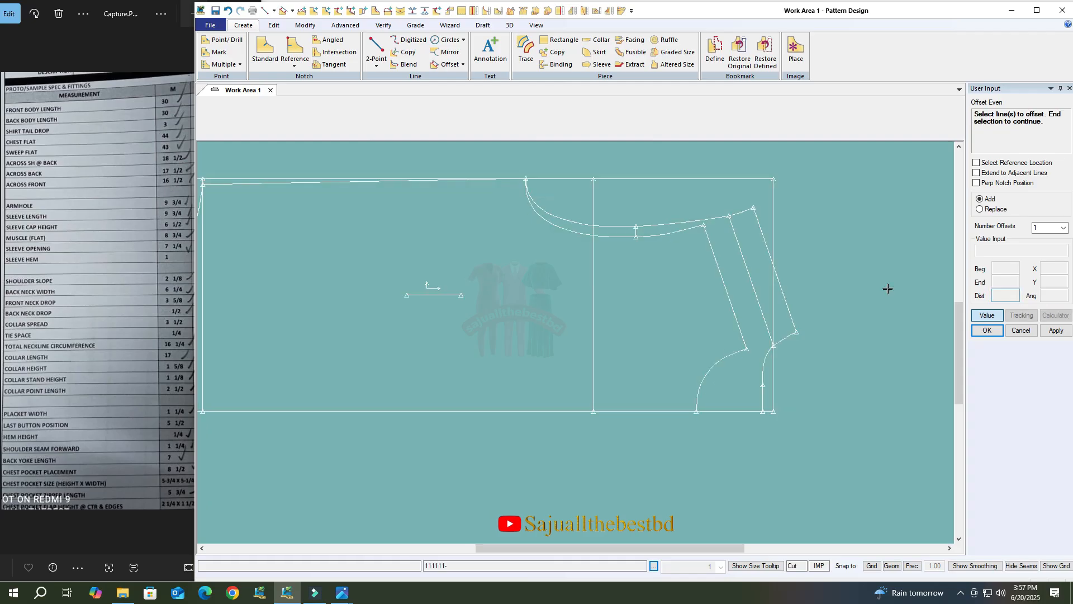
{"action": "left_click", "coordinate": [619, 310]}
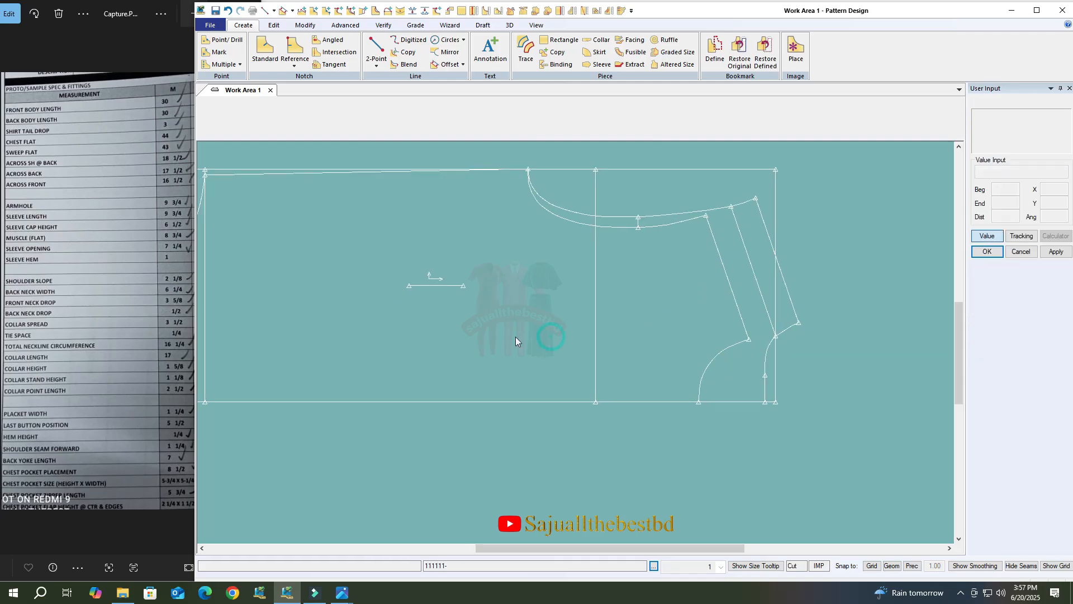
Move the grain line farther toward the hem, away from the pocket placement line.
{"action": "left_click", "coordinate": [303, 25]}
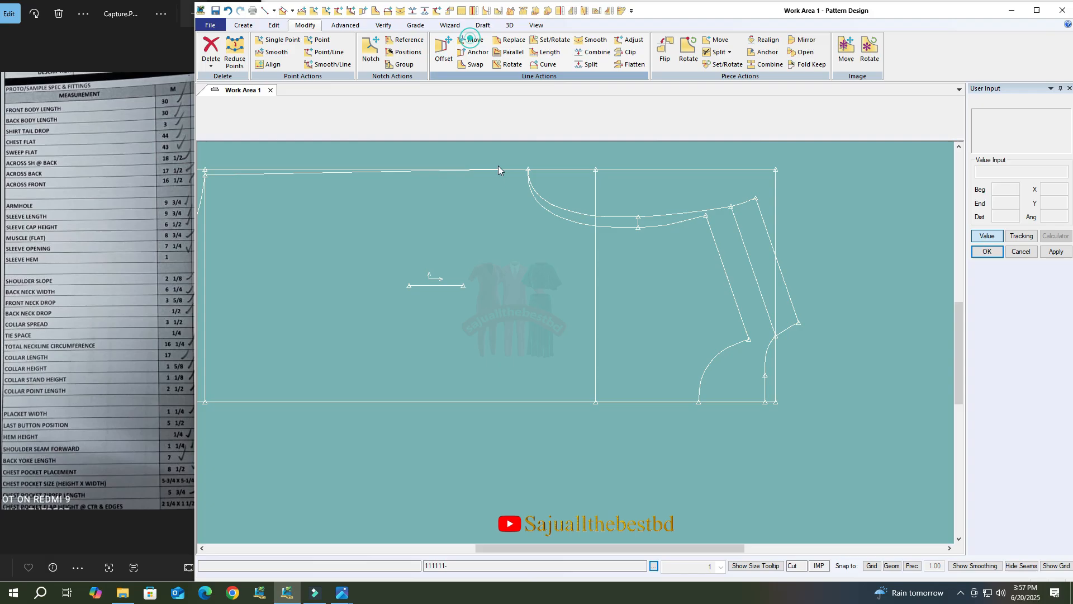
{"action": "left_click", "coordinate": [471, 40]}
{"action": "right_click", "coordinate": [439, 285]}
{"action": "left_click", "coordinate": [447, 291]}
{"action": "left_click", "coordinate": [411, 286]}
{"action": "right_click", "coordinate": [411, 286]}
{"action": "key", "text": "Escape"}
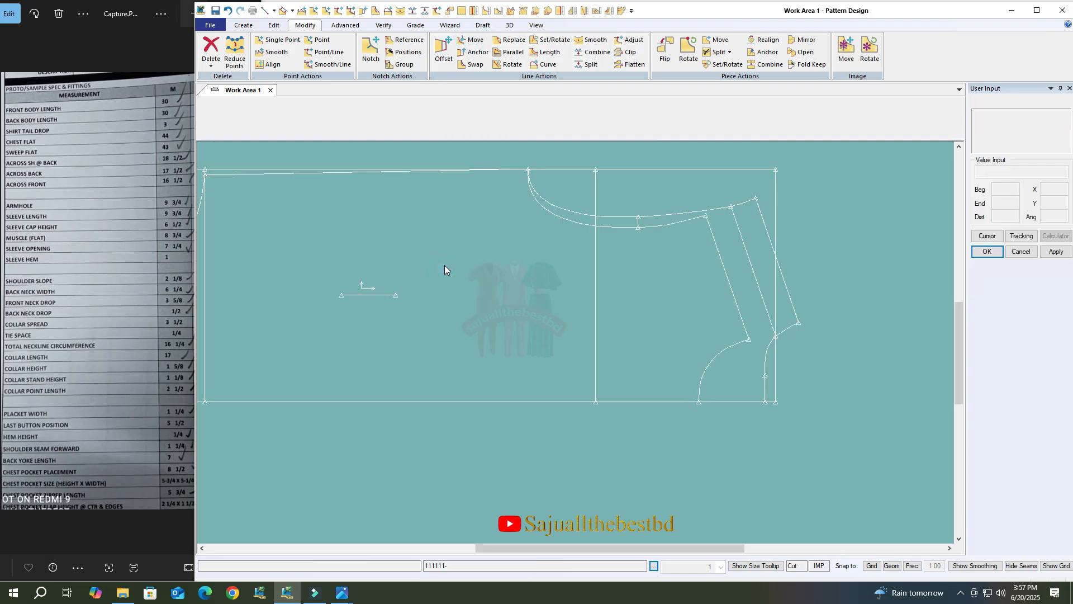
Offset the centre-front line inward by half the placket width to mark the placket edge.
{"action": "scroll", "coordinate": [524, 323], "scroll_direction": "down", "scroll_amount": 1}
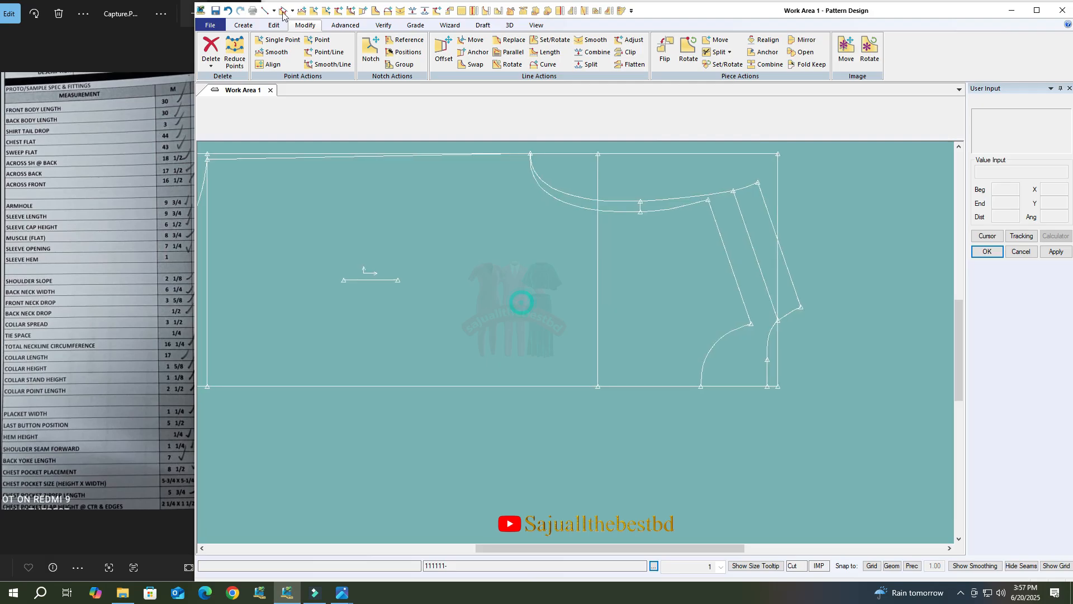
{"action": "left_click", "coordinate": [244, 26]}
{"action": "left_click", "coordinate": [447, 63]}
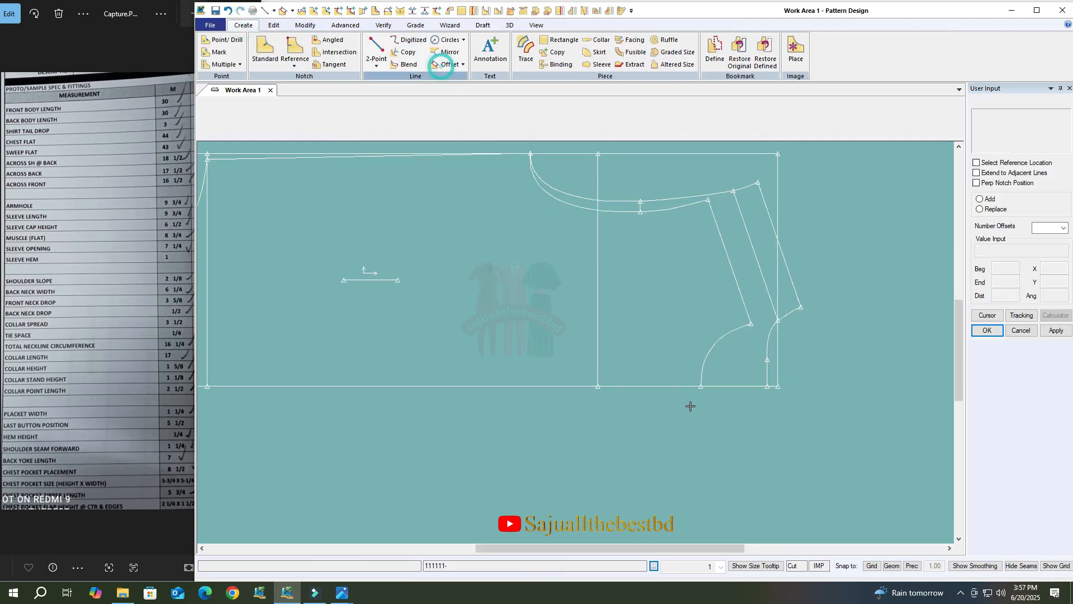
{"action": "left_click", "coordinate": [649, 387]}
{"action": "right_click", "coordinate": [649, 387]}
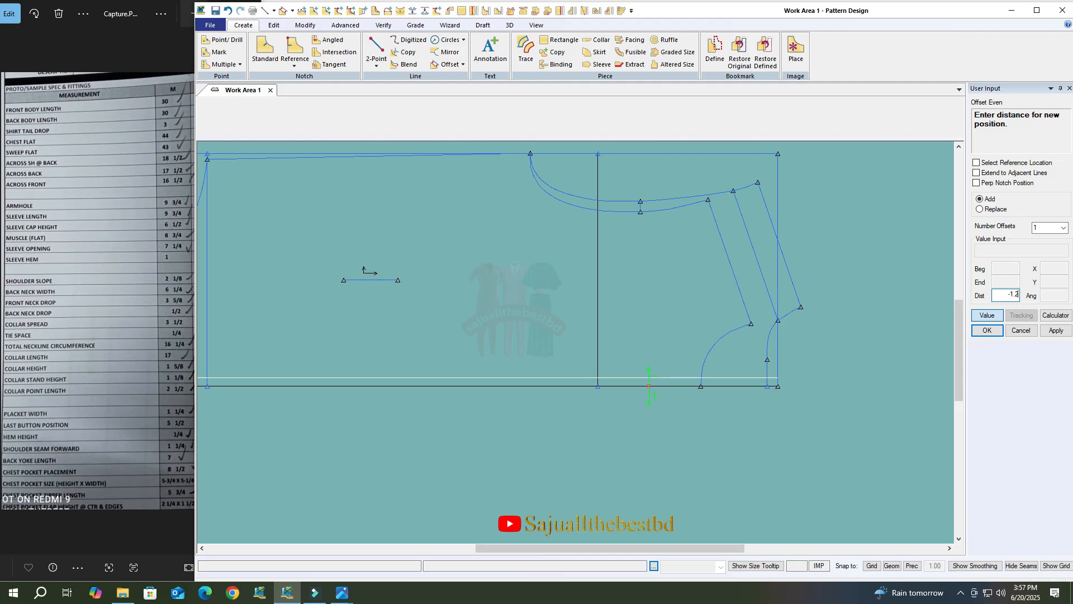
{"action": "key", "text": "Return"}
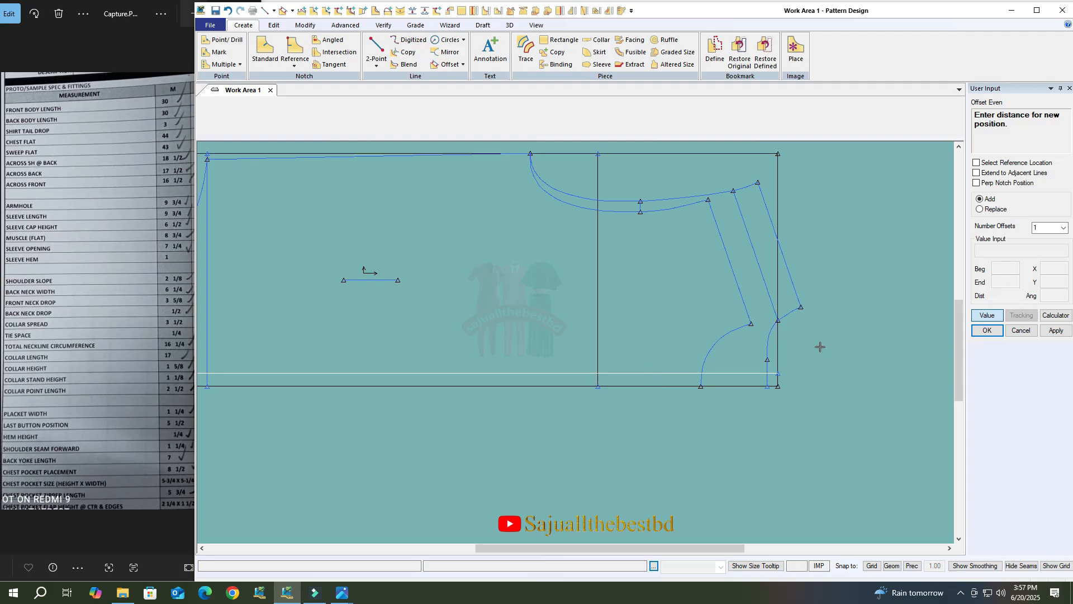
Clip the vertical pocket placement line at the placket edge line, removing its short end beyond the placket.
{"action": "left_click", "coordinate": [315, 25]}
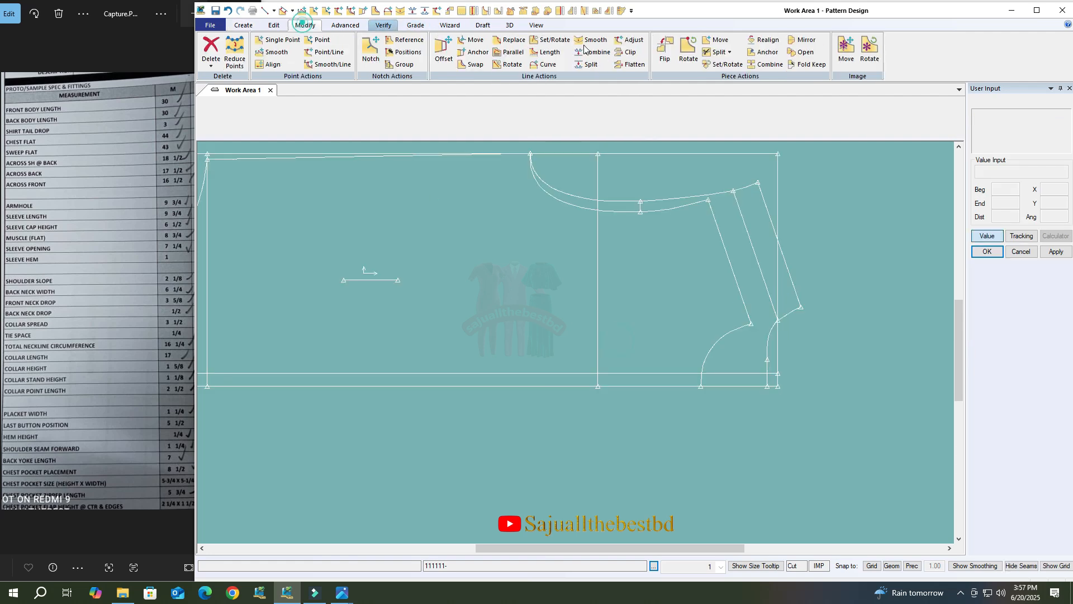
{"action": "left_click", "coordinate": [628, 52]}
{"action": "left_click", "coordinate": [607, 365]}
{"action": "left_click", "coordinate": [629, 383]}
{"action": "right_click", "coordinate": [642, 358]}
{"action": "left_click", "coordinate": [642, 356]}
Examine the placket-to-pocket distance in the front chest pockets sketch and return to Pattern Design.
{"action": "left_click", "coordinate": [589, 67]}
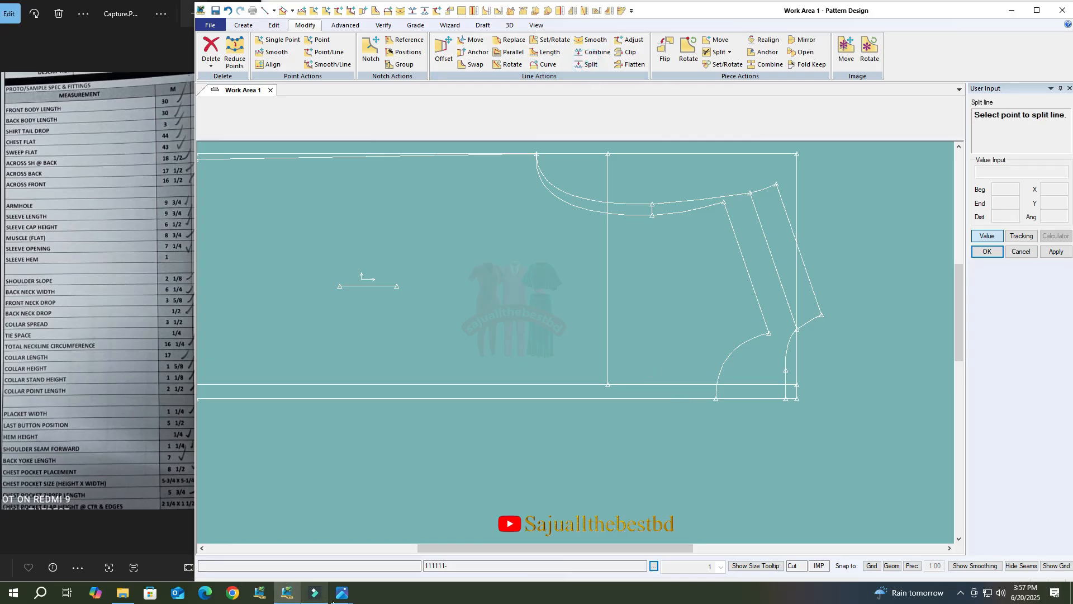
{"action": "mouse_move", "coordinate": [342, 592]}
{"action": "left_click", "coordinate": [390, 546]}
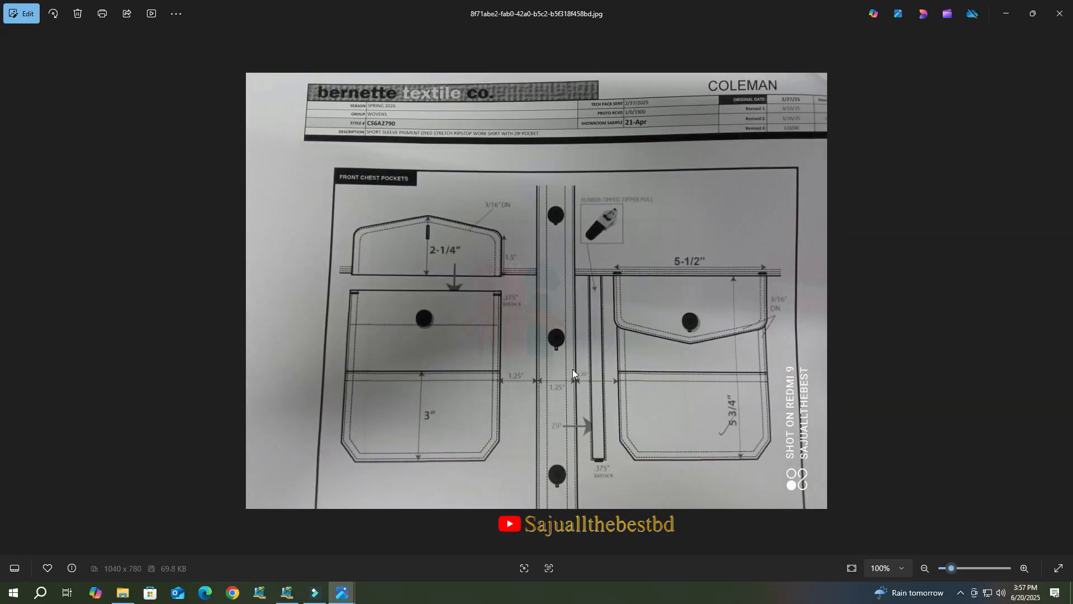
{"action": "scroll", "coordinate": [558, 423], "scroll_direction": "up", "scroll_amount": 1}
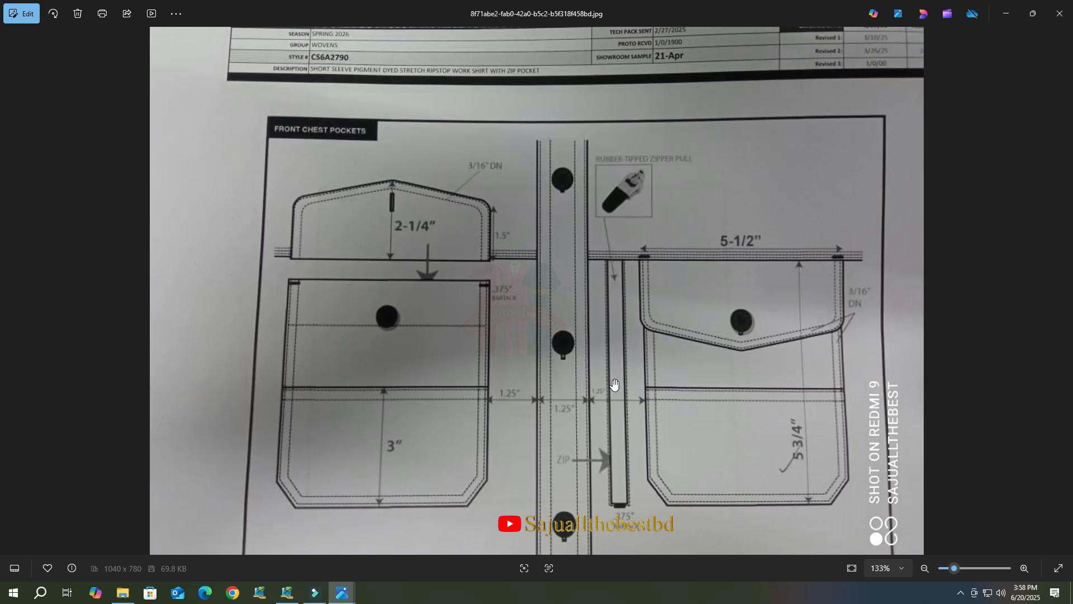
{"action": "left_click", "coordinate": [288, 592]}
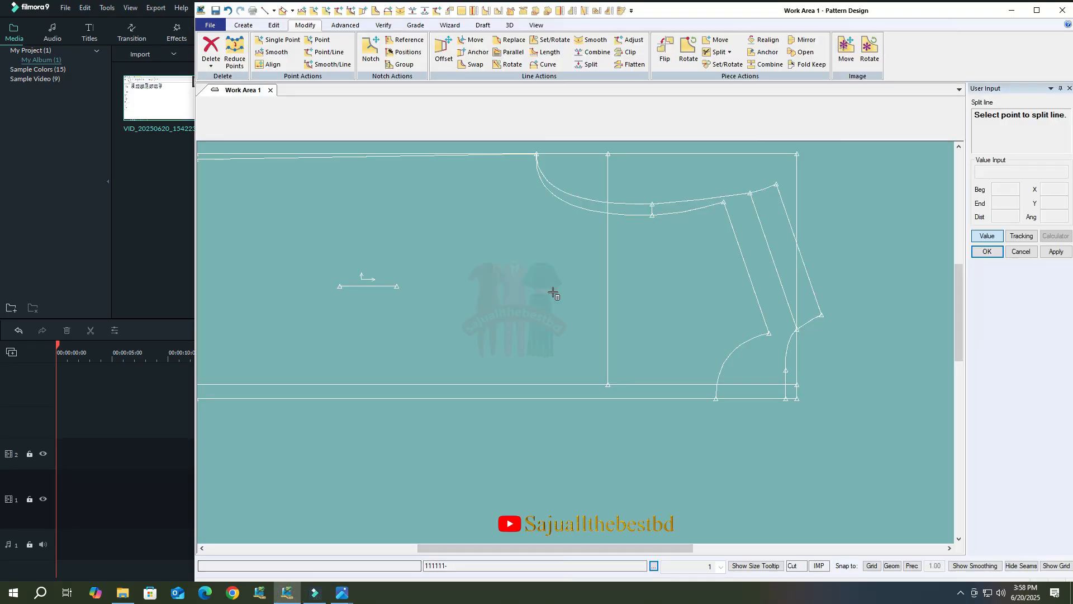
{"action": "left_click", "coordinate": [588, 63]}
{"action": "left_click", "coordinate": [609, 330]}
{"action": "left_click", "coordinate": [608, 385]}
{"action": "left_click", "coordinate": [1009, 249]}
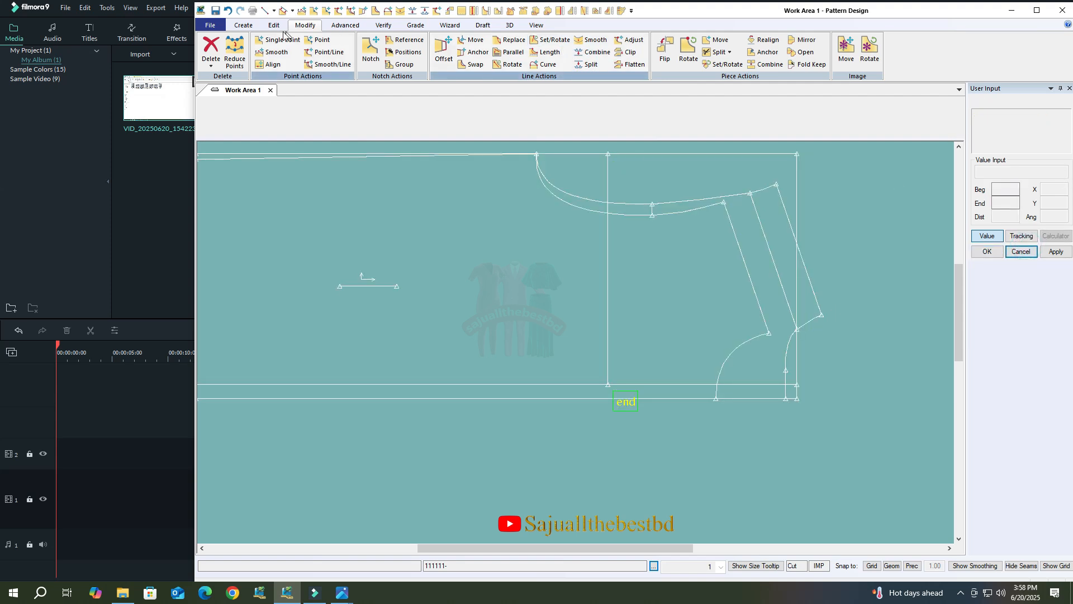
Offset the placket edge line inward by the sketch's 1.25-inch pocket distance to mark the pocket side.
{"action": "left_click", "coordinate": [243, 25]}
{"action": "left_click", "coordinate": [450, 65]}
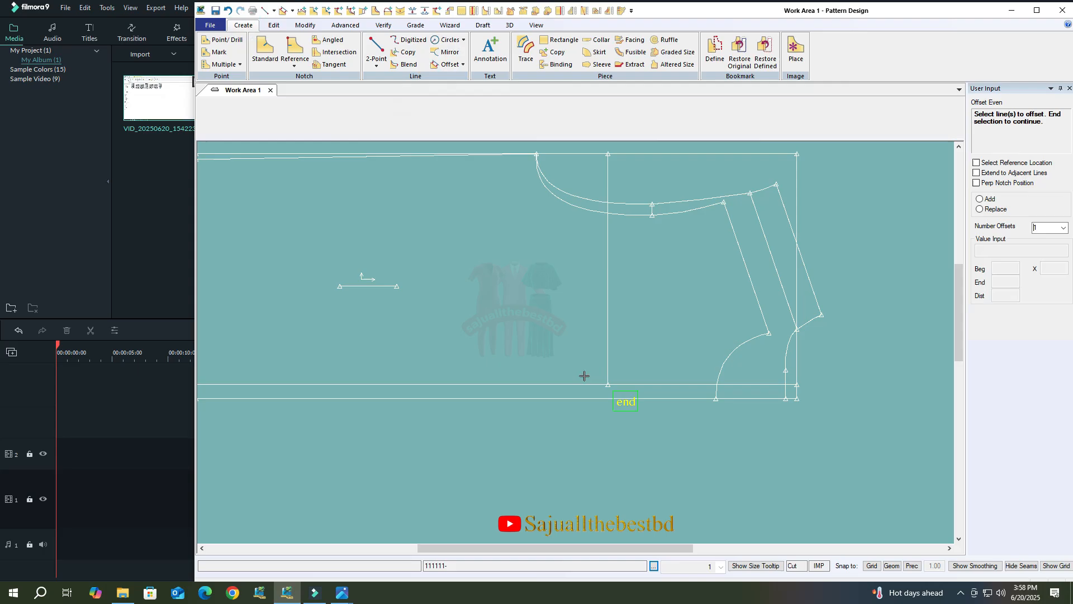
{"action": "left_click", "coordinate": [582, 384]}
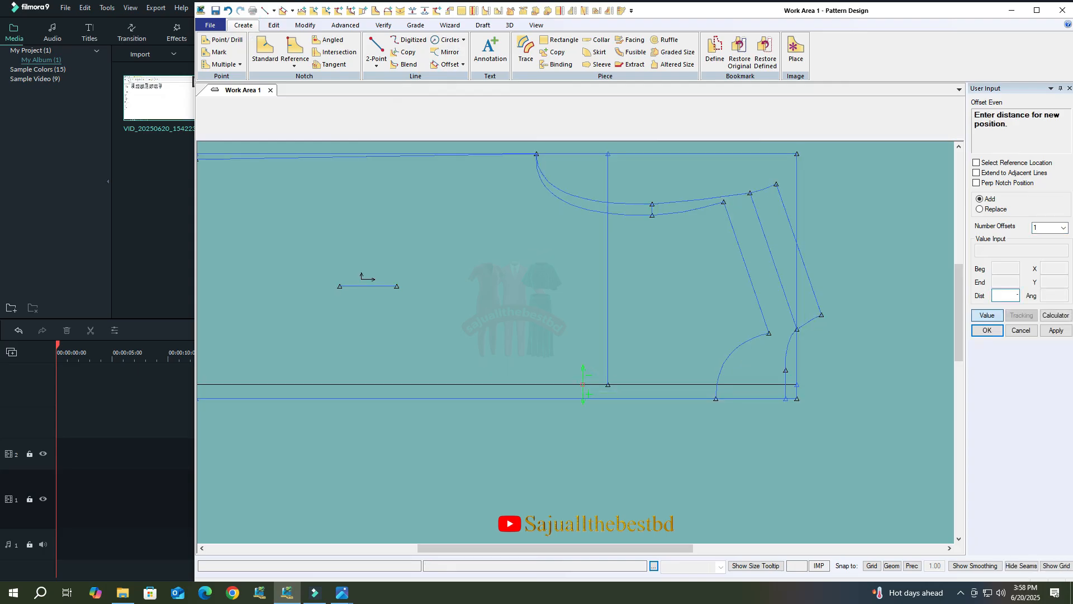
{"action": "key", "text": "Return"}
{"action": "right_click", "coordinate": [632, 362]}
{"action": "left_click", "coordinate": [634, 362]}
Clip the pocket side line and the vertical placement line at their intersection to form the pocket corner.
{"action": "left_click", "coordinate": [273, 25]}
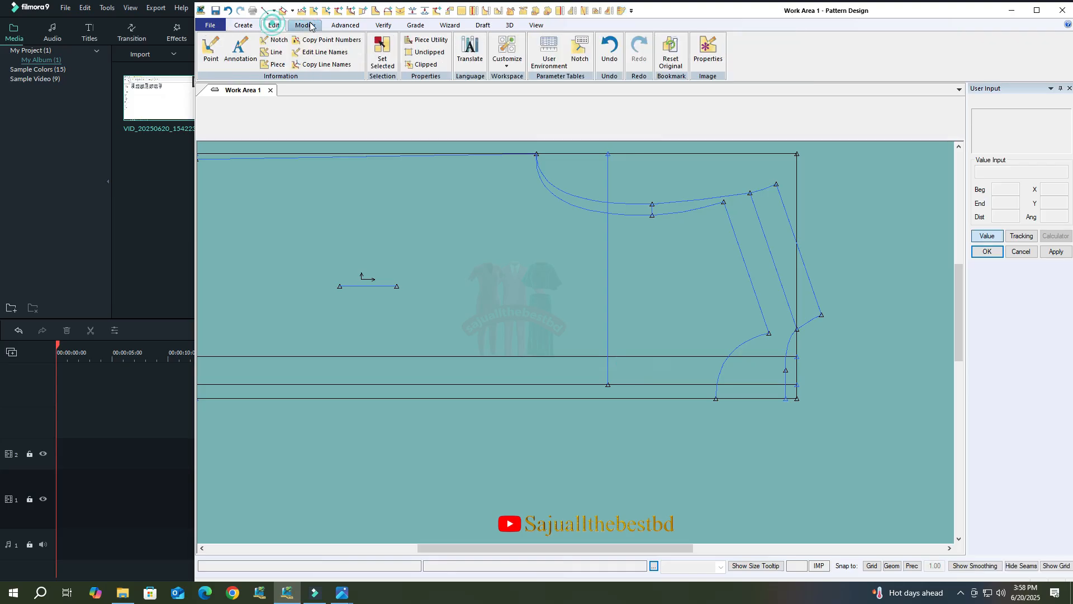
{"action": "left_click", "coordinate": [306, 25]}
{"action": "left_click", "coordinate": [630, 52]}
{"action": "left_click", "coordinate": [591, 358]}
{"action": "left_click", "coordinate": [607, 340]}
{"action": "left_click", "coordinate": [609, 339]}
{"action": "left_click", "coordinate": [596, 356]}
{"action": "right_click", "coordinate": [668, 330]}
{"action": "left_click", "coordinate": [668, 331]}
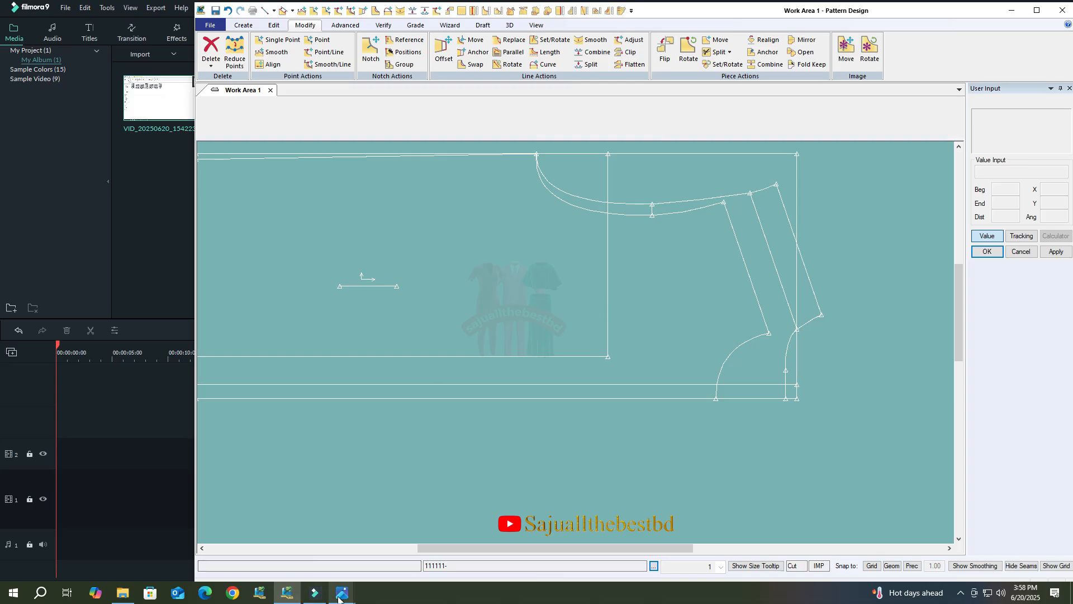
Check the pocket size in the sketch and split the placement line 5.5 from its pocket-corner end.
{"action": "mouse_move", "coordinate": [340, 597]}
{"action": "left_click", "coordinate": [369, 536]}
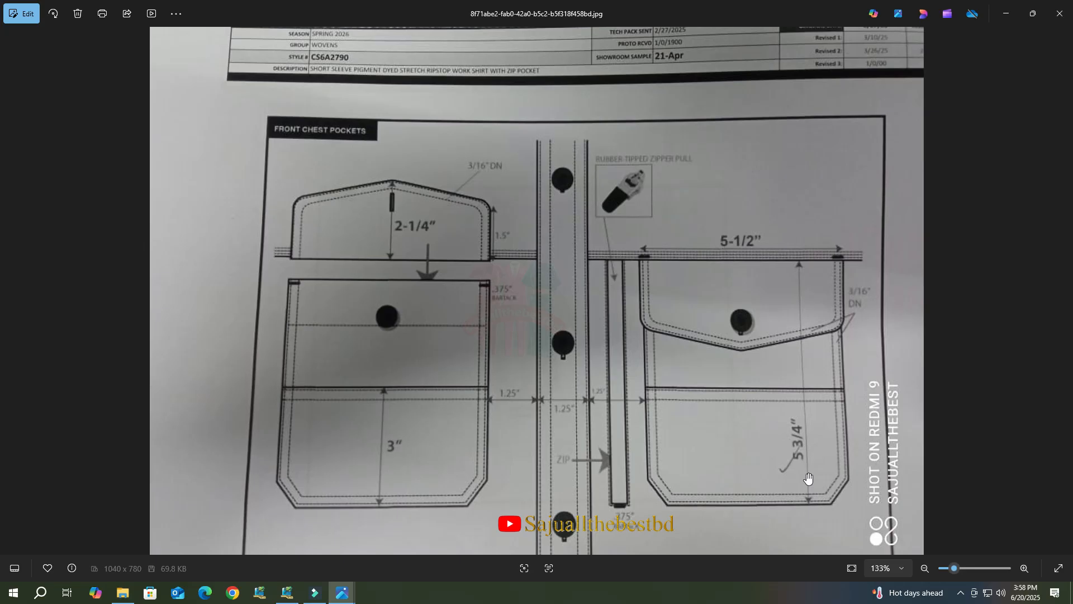
{"action": "left_click", "coordinate": [287, 592]}
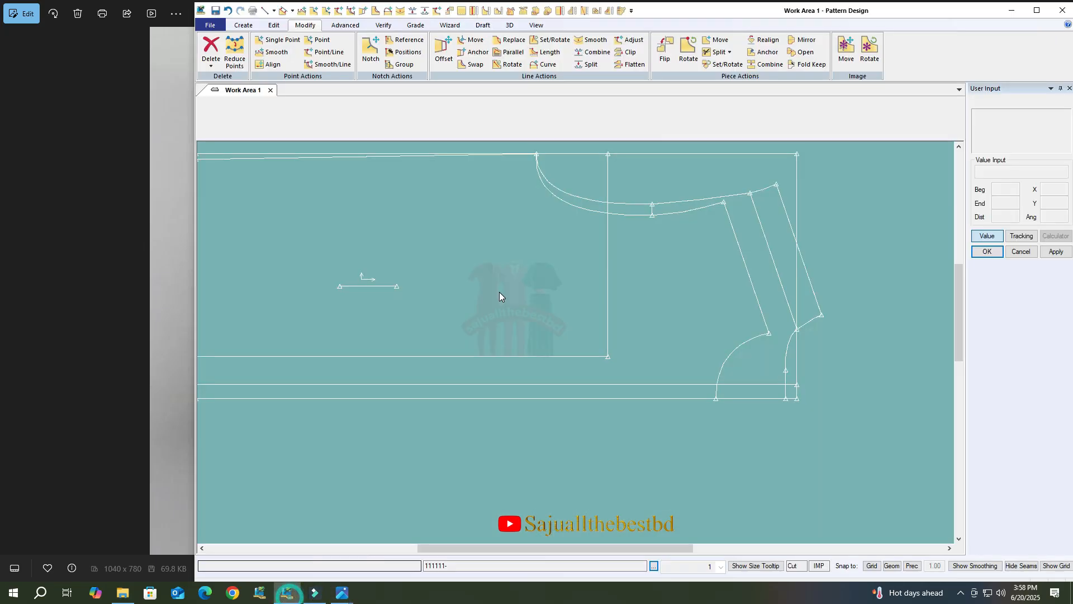
{"action": "left_click", "coordinate": [587, 65]}
{"action": "left_click", "coordinate": [608, 362]}
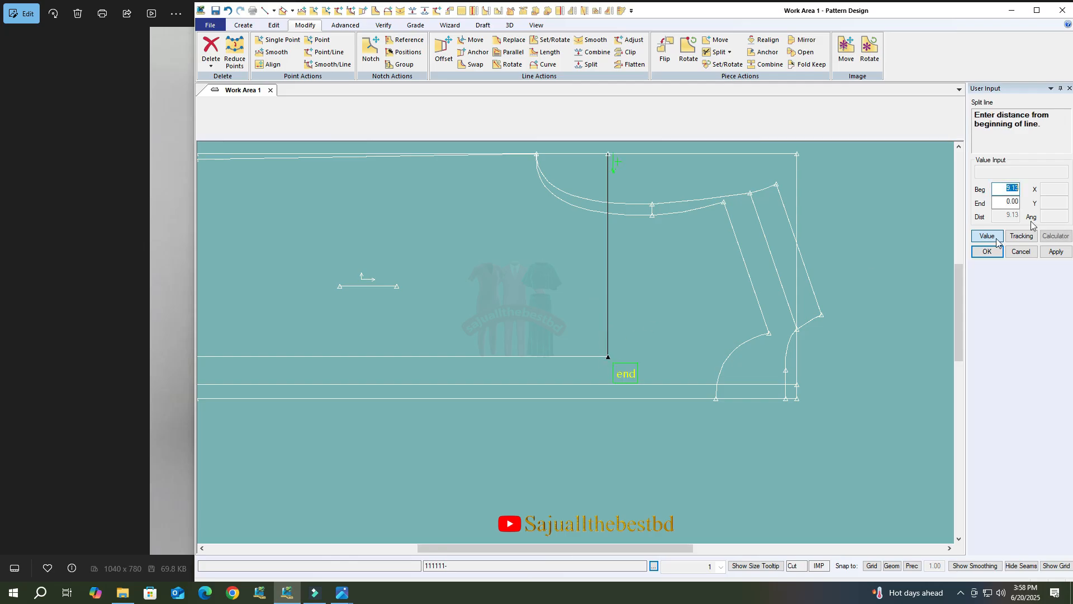
{"action": "key", "text": "Tab"}
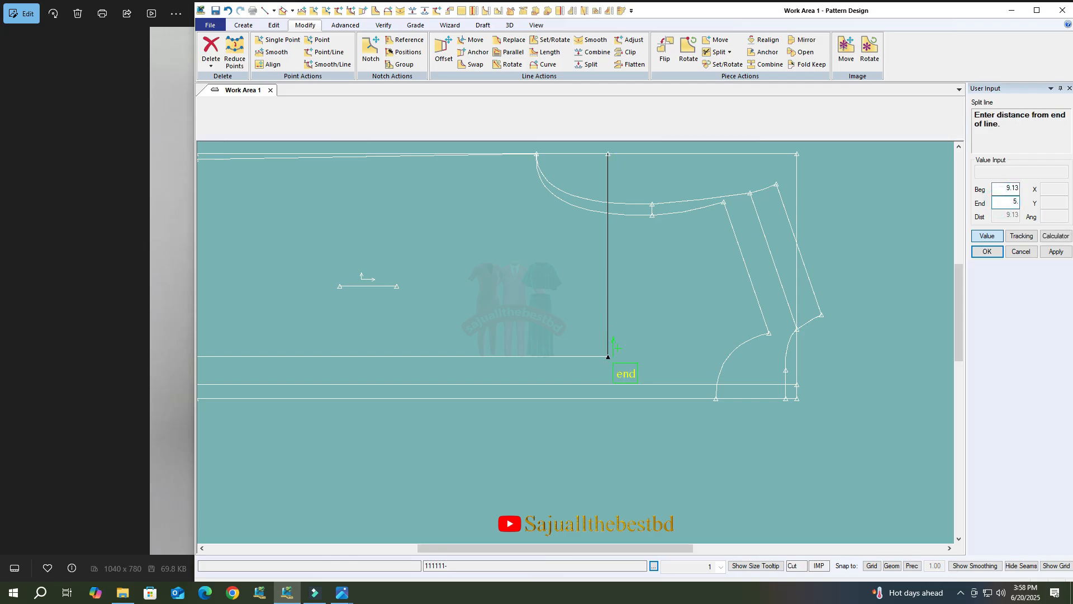
{"action": "type", "text": "5.5"}
{"action": "key", "text": "Return"}
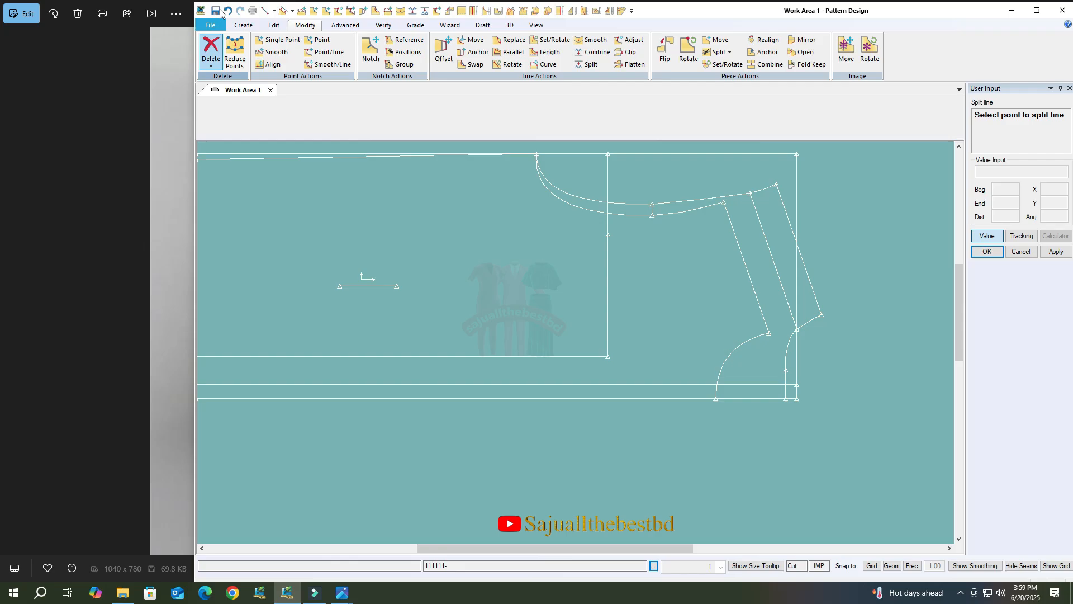
Offset the split segment of the placement line by -5.75 toward the hem to create the pocket's bottom edge.
{"action": "left_click", "coordinate": [246, 25]}
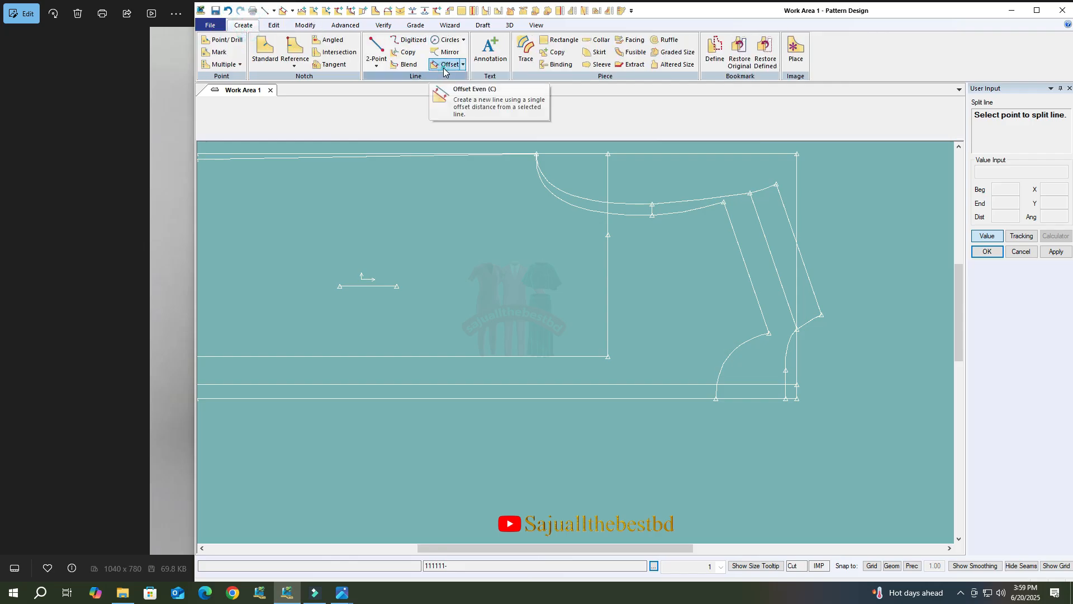
{"action": "left_click", "coordinate": [447, 64]}
{"action": "right_click", "coordinate": [606, 337]}
{"action": "left_click", "coordinate": [606, 337]}
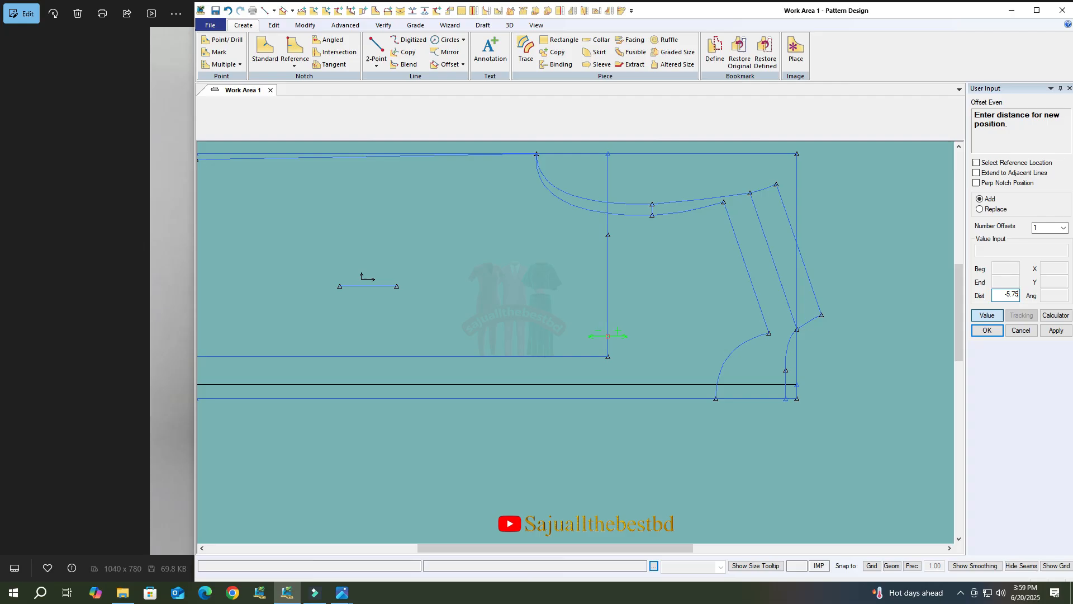
{"action": "key", "text": "Return"}
{"action": "right_click", "coordinate": [581, 306]}
{"action": "left_click", "coordinate": [581, 306]}
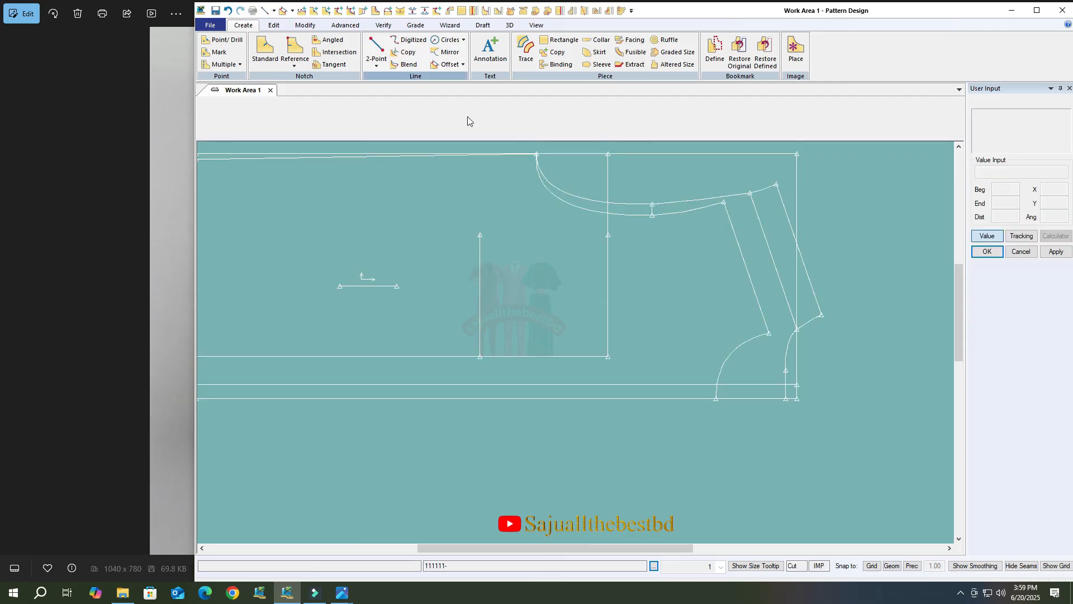
Offset the pocket's side line nearest the placket by the 5-1/2 inch pocket width to create the opposite side.
{"action": "left_click", "coordinate": [436, 63]}
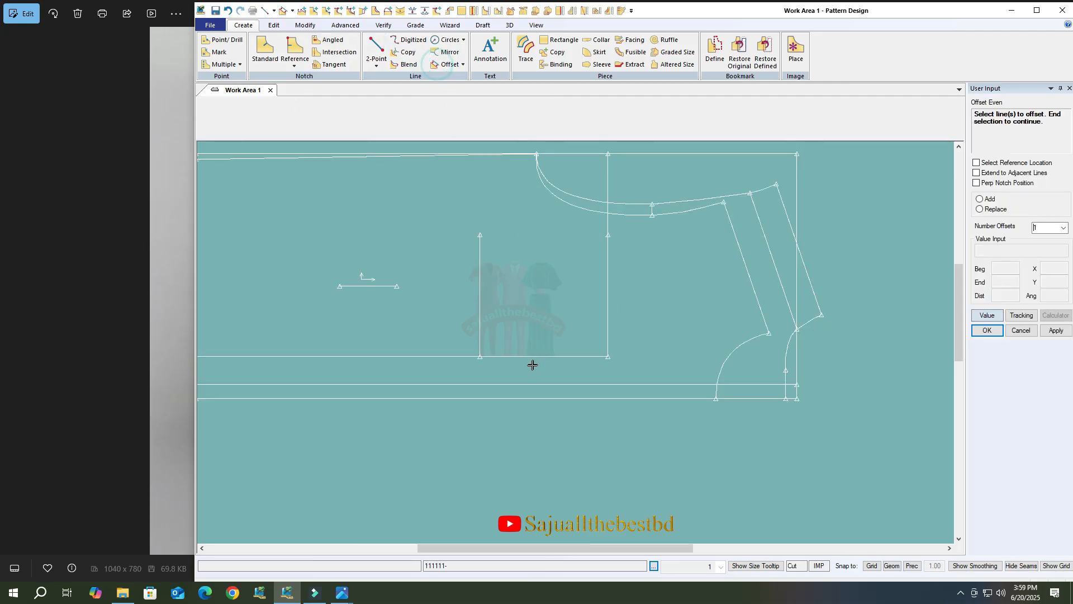
{"action": "left_click", "coordinate": [531, 355]}
{"action": "right_click", "coordinate": [530, 354]}
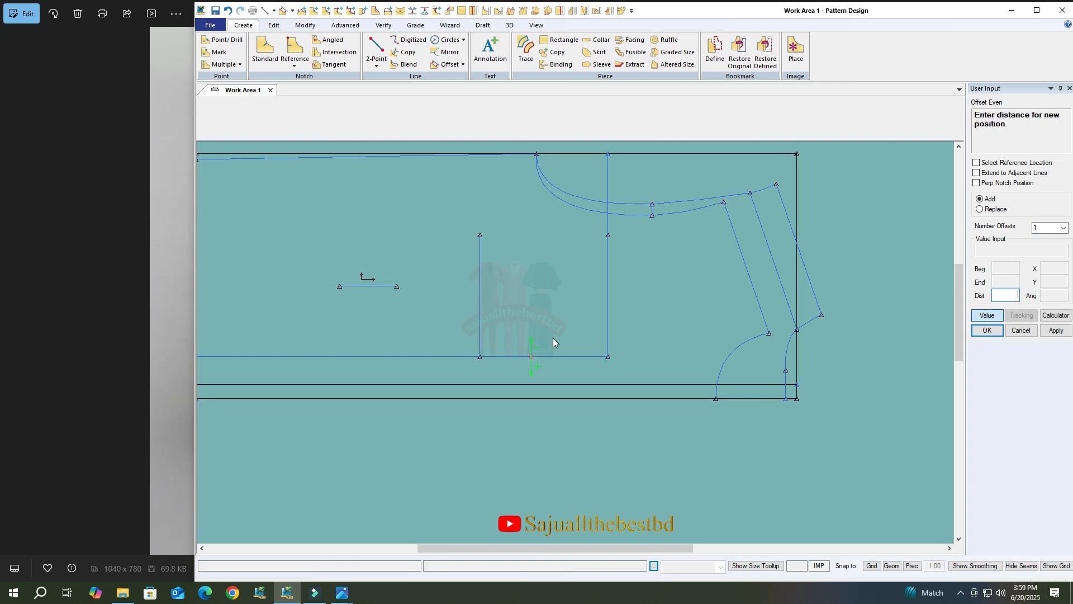
{"action": "key", "text": "Return"}
{"action": "right_click", "coordinate": [552, 292]}
{"action": "left_click", "coordinate": [552, 292]}
Clip both pocket side lines at the pocket's bottom edge to close the rectangular pocket outline.
{"action": "left_click", "coordinate": [305, 25]}
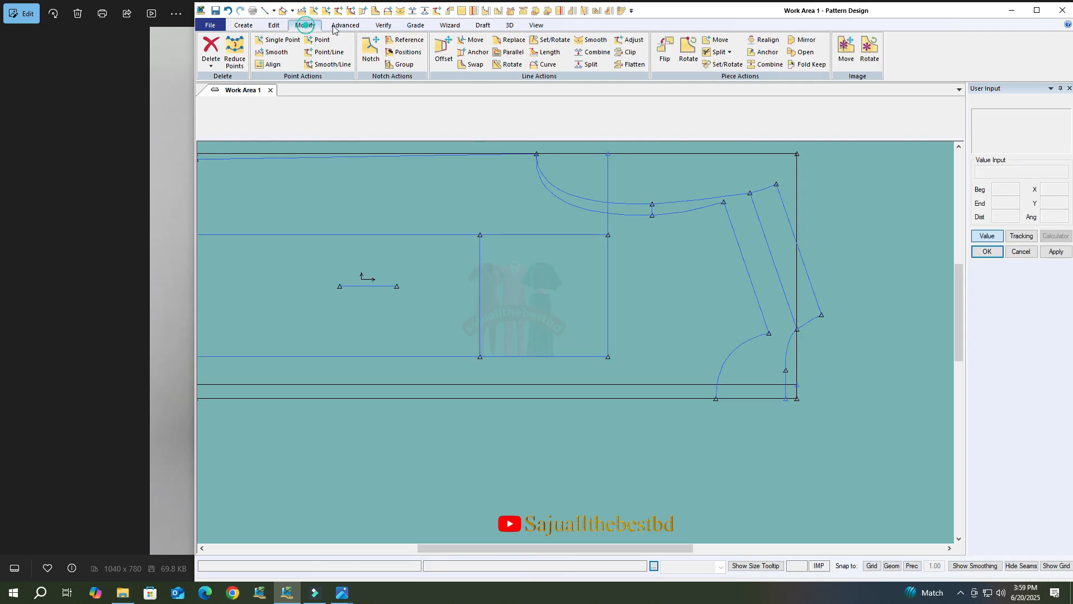
{"action": "left_click", "coordinate": [629, 51]}
{"action": "left_click", "coordinate": [484, 253]}
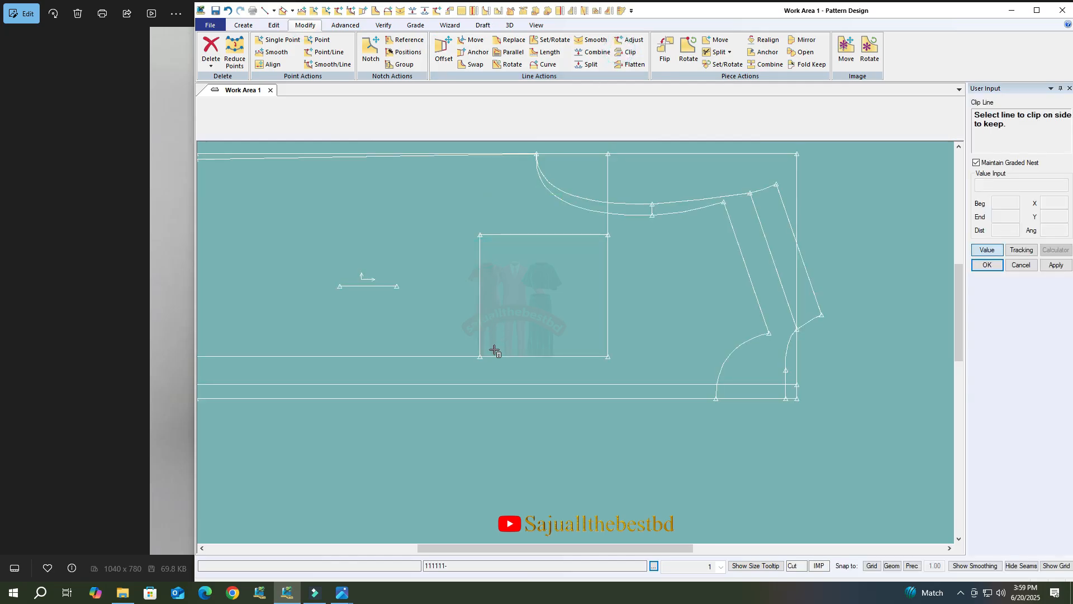
{"action": "left_click", "coordinate": [488, 354]}
{"action": "right_click", "coordinate": [478, 286]}
{"action": "left_click", "coordinate": [486, 290]}
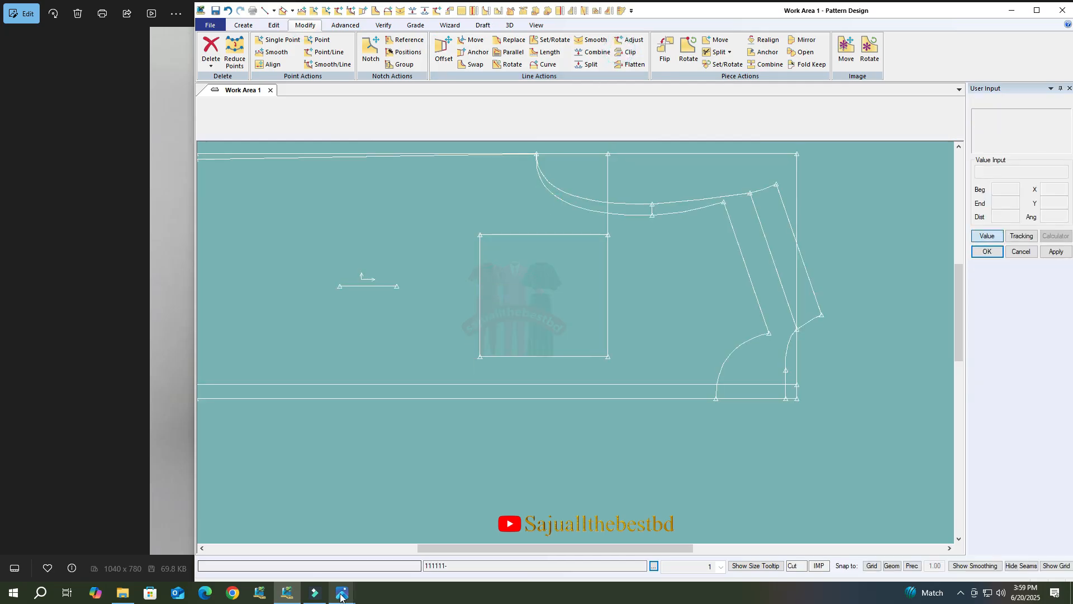
Check the front chest pocket sketch and offset the pocket's side line nearest the side seam slightly inward.
{"action": "mouse_move", "coordinate": [341, 595]}
{"action": "left_click", "coordinate": [395, 553]}
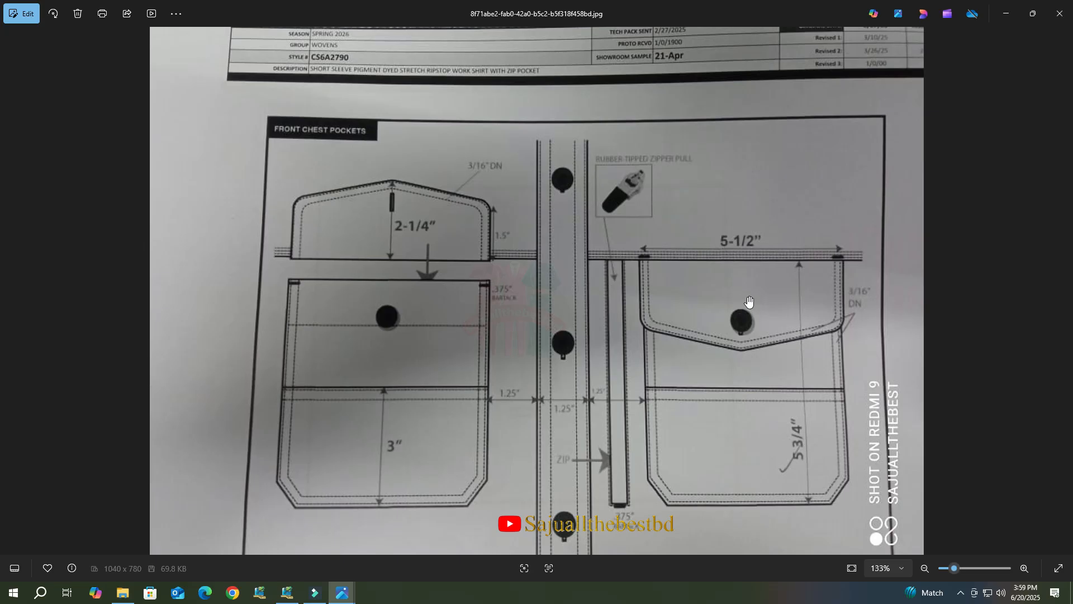
{"action": "left_click", "coordinate": [315, 593]}
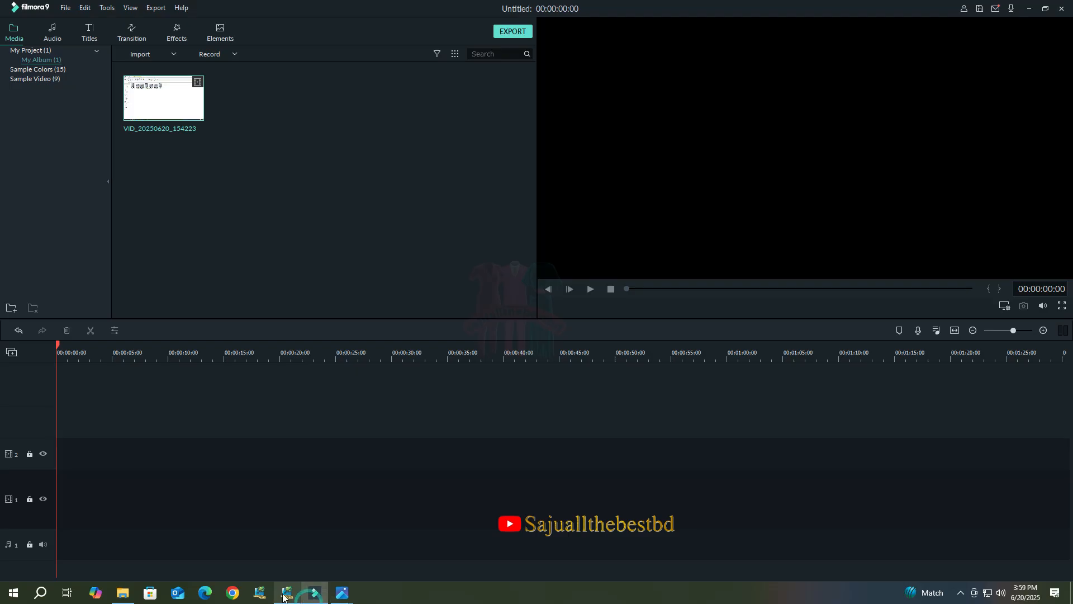
{"action": "left_click", "coordinate": [286, 593]}
{"action": "left_click", "coordinate": [243, 25]}
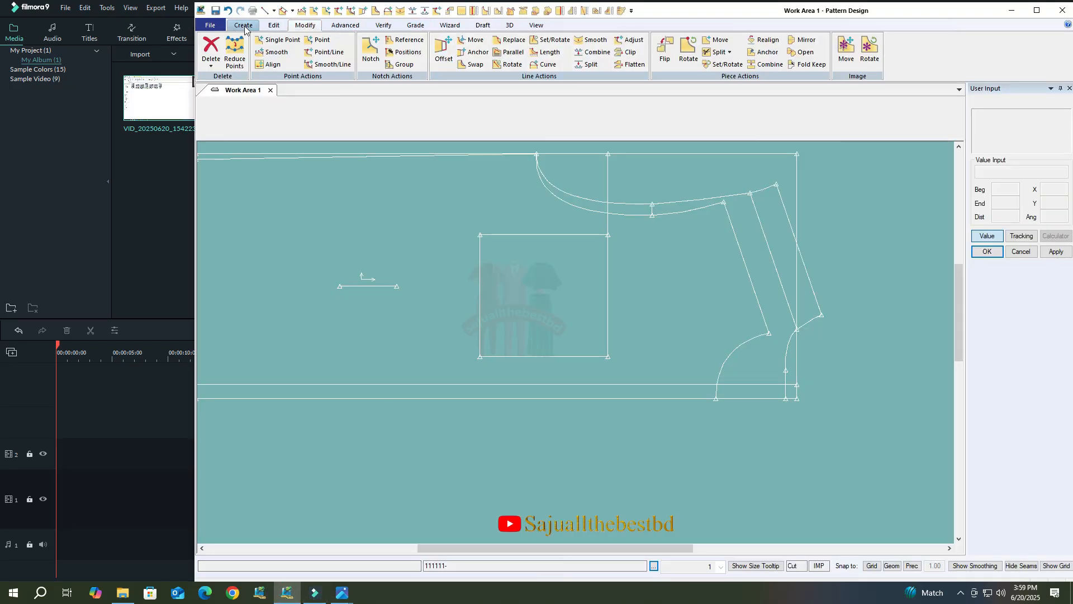
{"action": "left_click", "coordinate": [450, 62]}
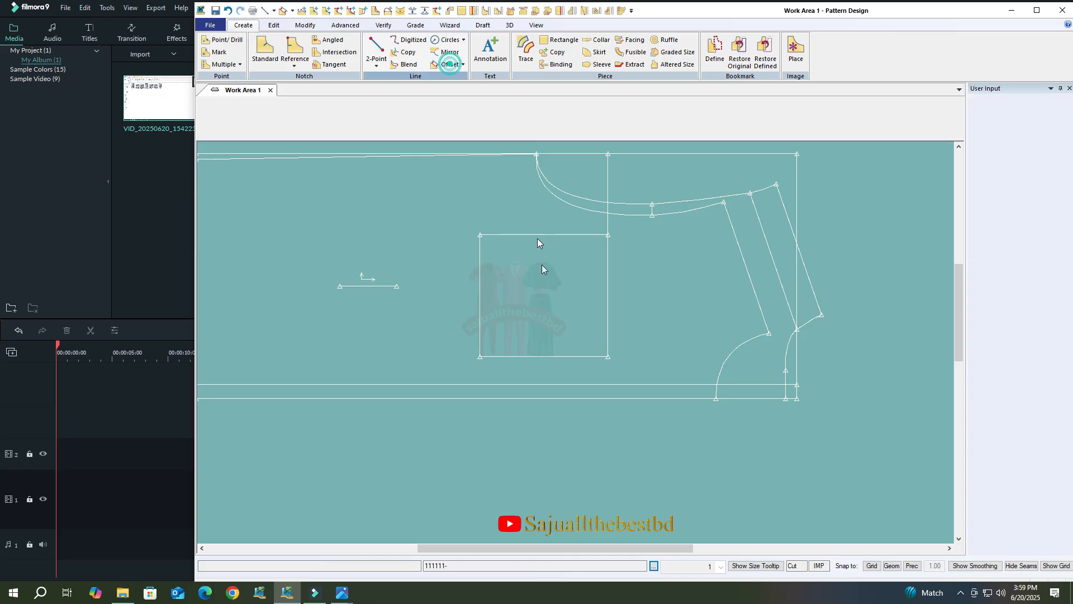
{"action": "left_click", "coordinate": [573, 249]}
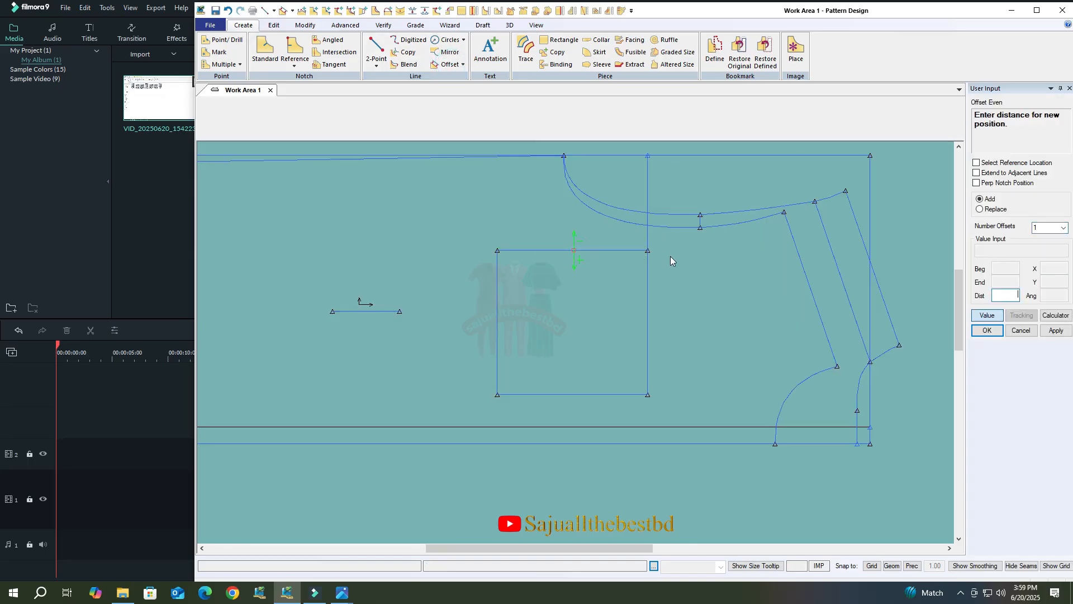
{"action": "key", "text": "Return"}
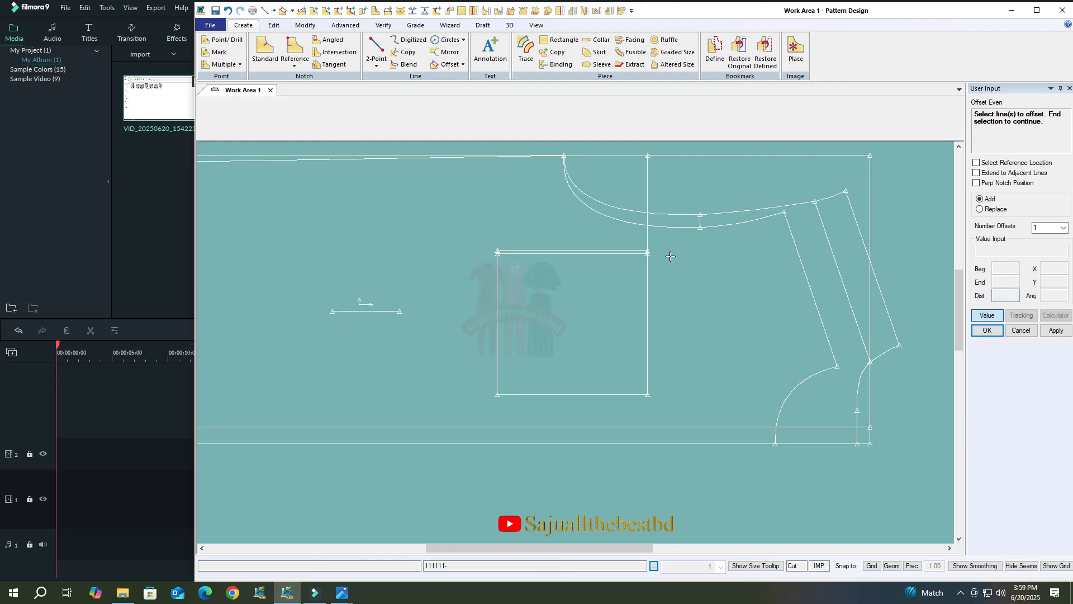
Offset the pocket's side line nearest the placket by -.12 toward the inside of the pocket.
{"action": "left_click", "coordinate": [608, 393]}
{"action": "right_click", "coordinate": [608, 392]}
{"action": "left_click", "coordinate": [601, 394]}
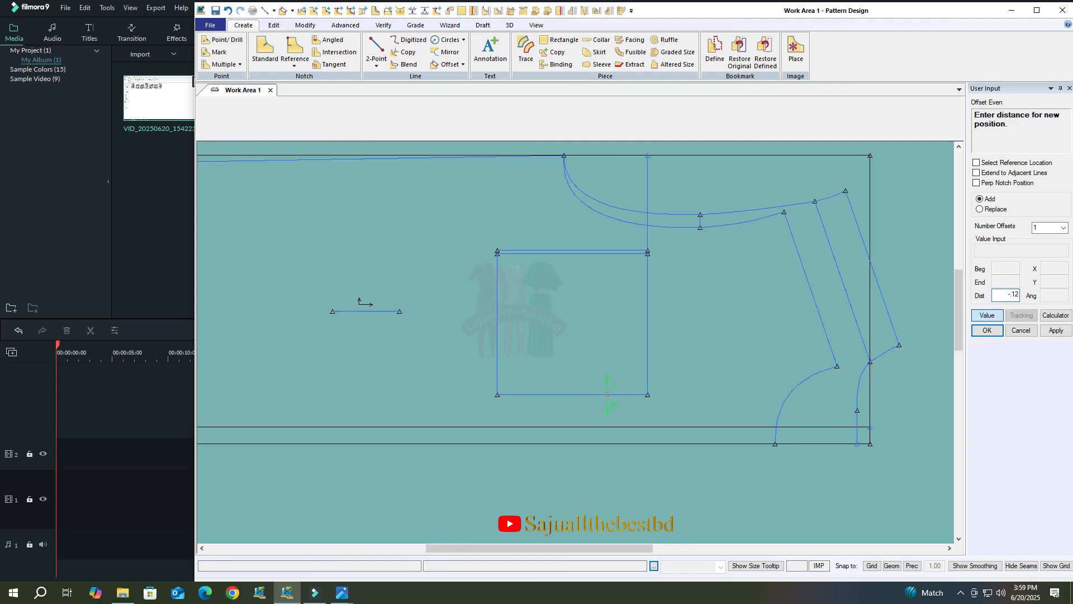
{"action": "key", "text": "Return"}
{"action": "scroll", "coordinate": [510, 307], "scroll_direction": "up", "scroll_amount": 4}
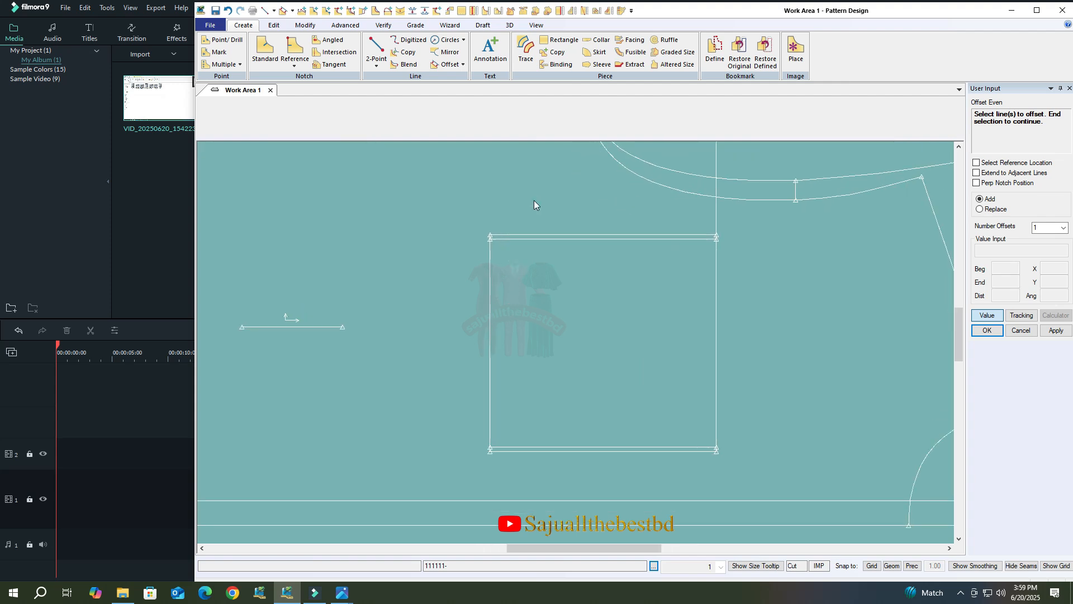
{"action": "key", "text": "Escape"}
Clip the pocket's bottom edge at the inner side line nearest the side seam.
{"action": "scroll", "coordinate": [515, 226], "scroll_direction": "up", "scroll_amount": 3}
{"action": "left_click", "coordinate": [305, 25]}
{"action": "left_click", "coordinate": [630, 52]}
{"action": "scroll", "coordinate": [515, 228], "scroll_direction": "up", "scroll_amount": 1}
{"action": "left_click", "coordinate": [457, 282]}
{"action": "left_click", "coordinate": [483, 264]}
{"action": "left_click", "coordinate": [504, 193]}
{"action": "scroll", "coordinate": [505, 193], "scroll_direction": "down", "scroll_amount": 3}
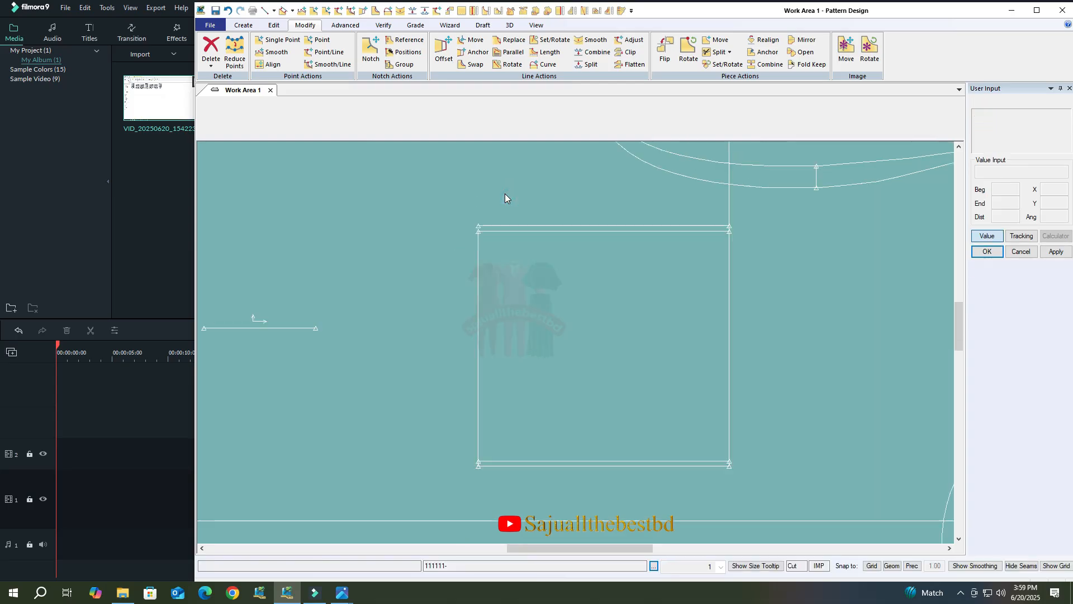
Clip the other end of the pocket's bottom edge at the inner side line nearest the placket.
{"action": "scroll", "coordinate": [494, 427], "scroll_direction": "up", "scroll_amount": 2}
{"action": "left_click", "coordinate": [630, 51]}
{"action": "left_click", "coordinate": [510, 395]}
{"action": "scroll", "coordinate": [472, 406], "scroll_direction": "up", "scroll_amount": 2}
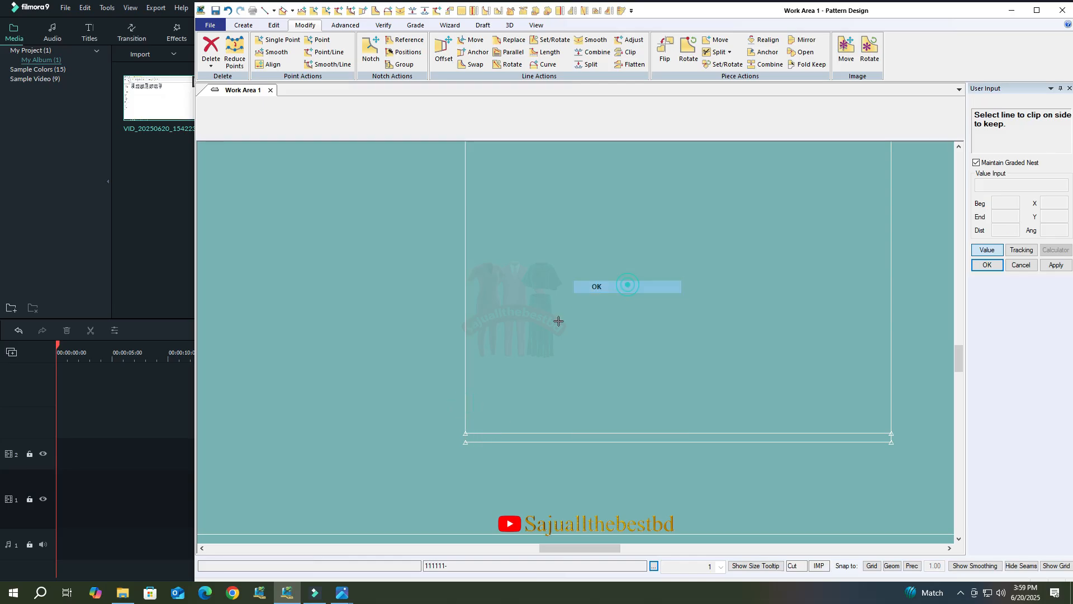
{"action": "left_click", "coordinate": [557, 287]}
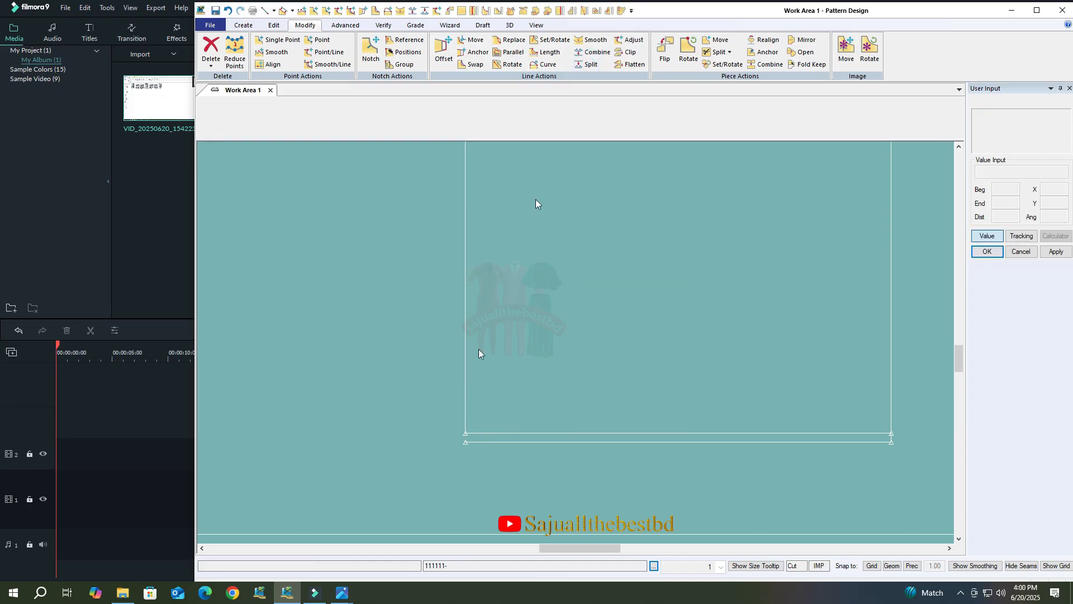
Split the pocket's bottom edge and inner side line 1 from their shared corner on the placket side.
{"action": "left_click", "coordinate": [588, 63]}
{"action": "left_click", "coordinate": [468, 436]}
{"action": "key", "text": "Return"}
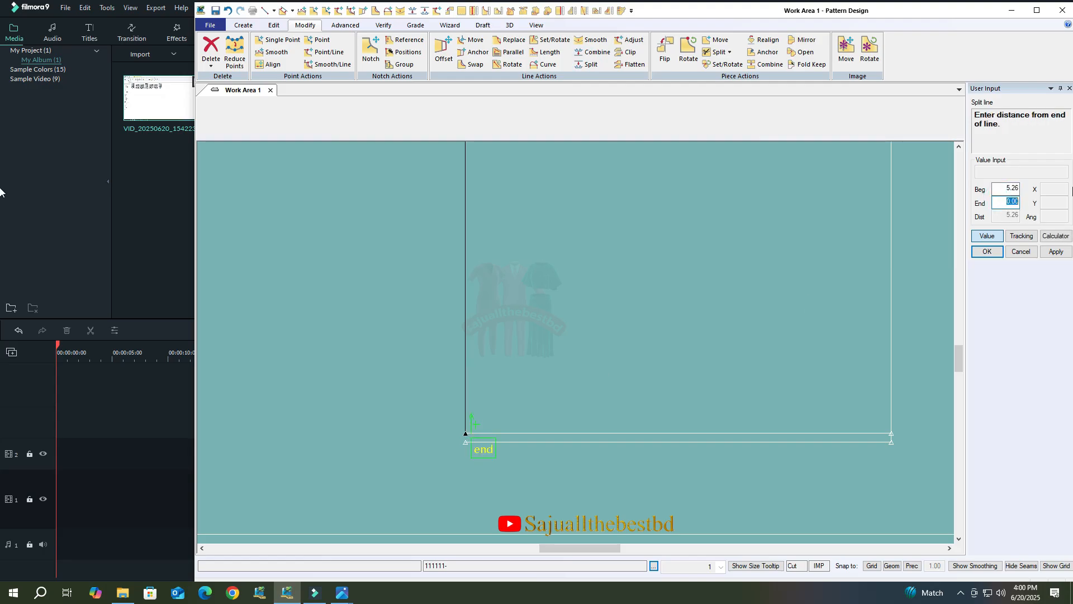
{"action": "key", "text": "Return"}
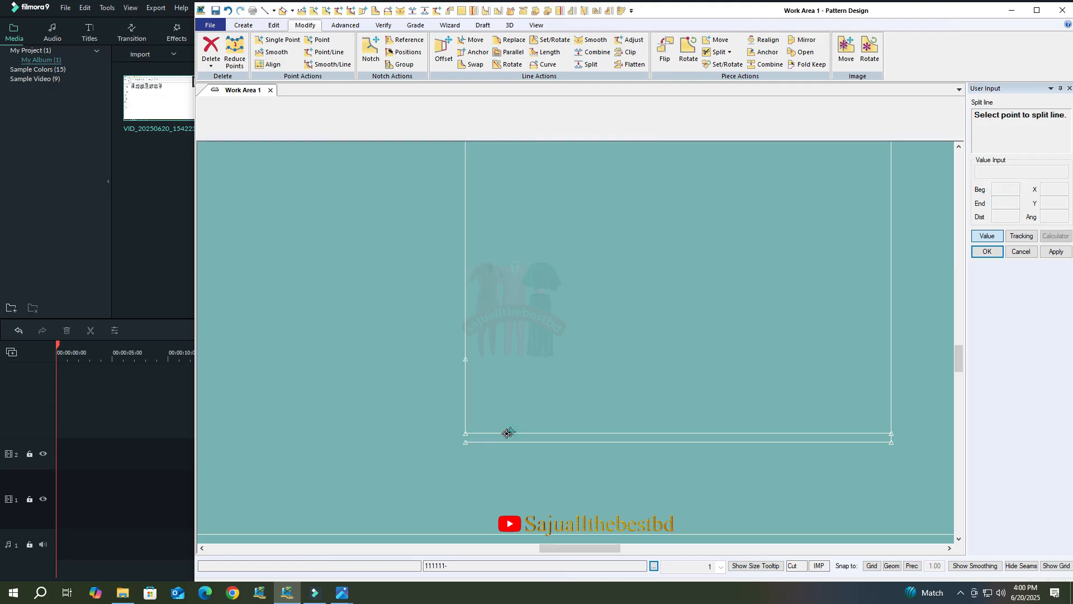
{"action": "left_click", "coordinate": [465, 434]}
{"action": "key", "text": "Return"}
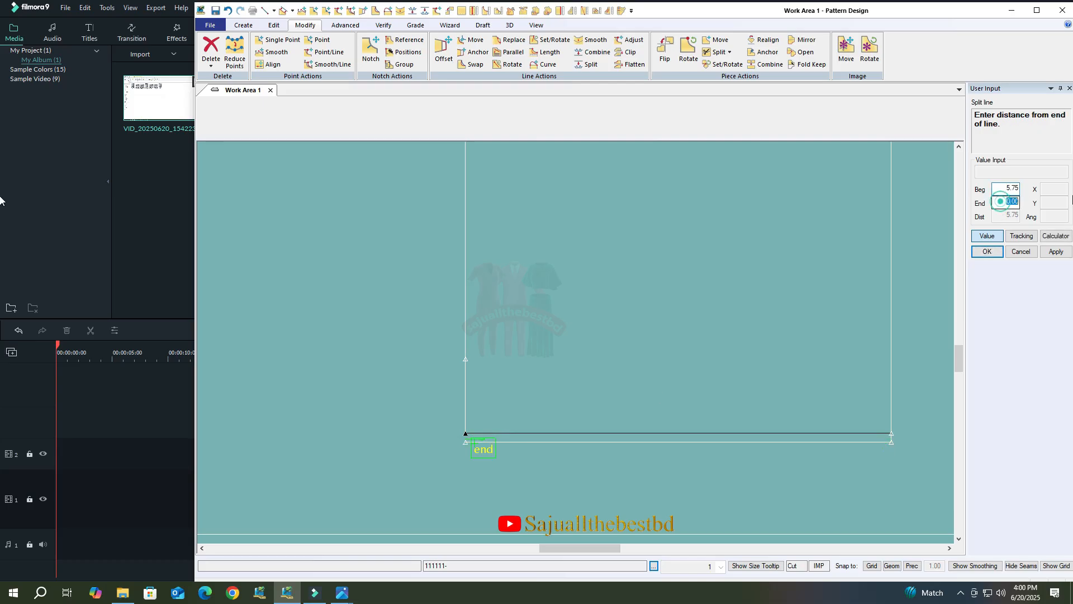
{"action": "type", "text": "1"}
{"action": "key", "text": "Return"}
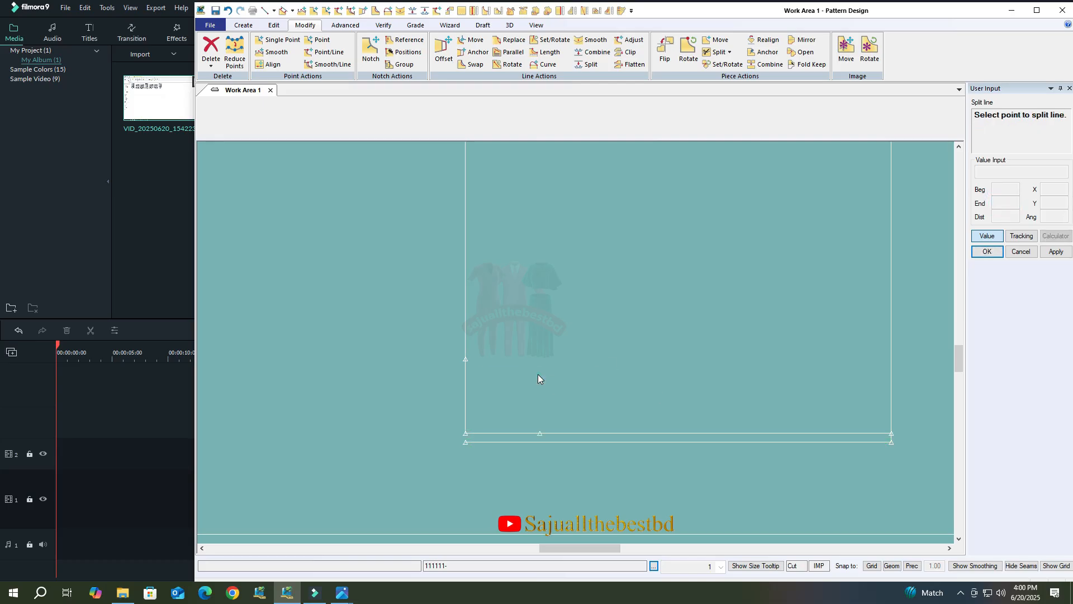
Draw a straight diagonal line joining the two split points at the placket-side bottom corner.
{"action": "left_click", "coordinate": [265, 11]}
{"action": "left_click", "coordinate": [467, 315]}
{"action": "left_click", "coordinate": [474, 356]}
{"action": "left_click", "coordinate": [574, 431]}
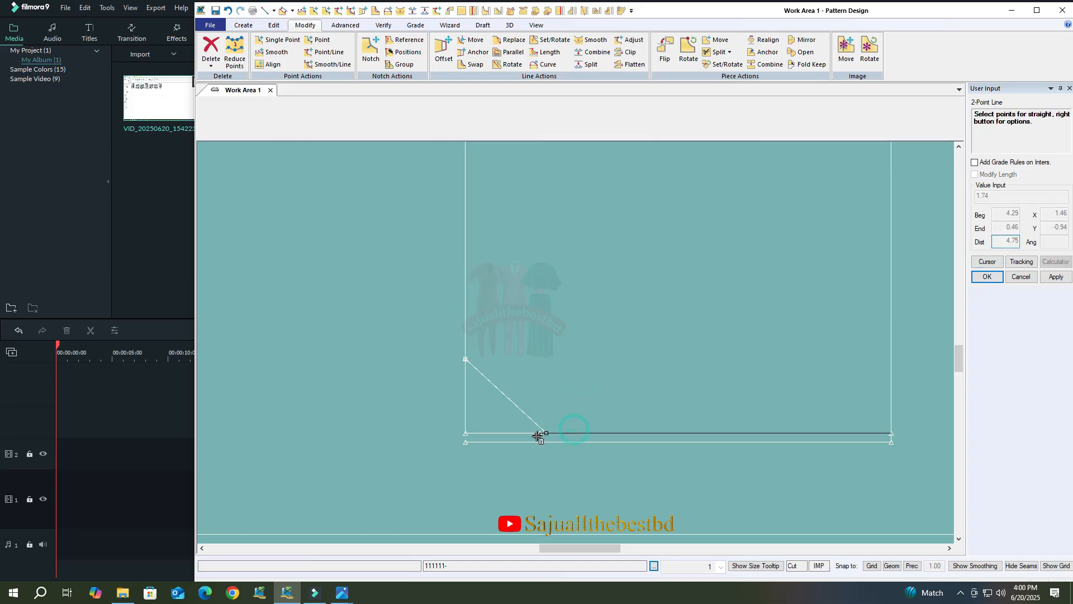
{"action": "right_click", "coordinate": [630, 302]}
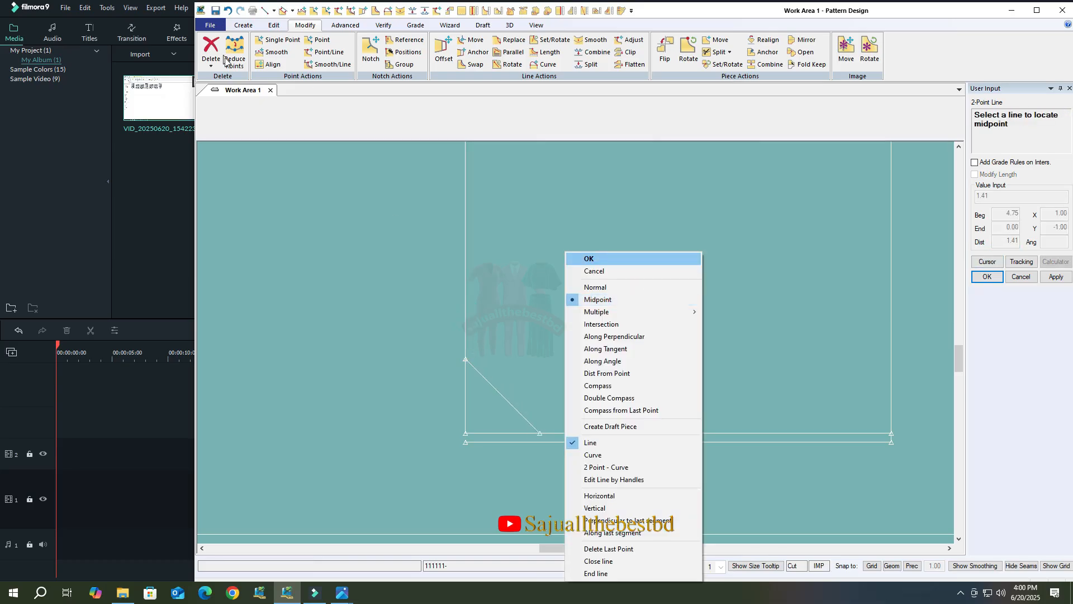
Delete the two short corner segments outside the diagonal at the placket-side bottom corner.
{"action": "left_click", "coordinate": [212, 65]}
{"action": "left_click", "coordinate": [235, 112]}
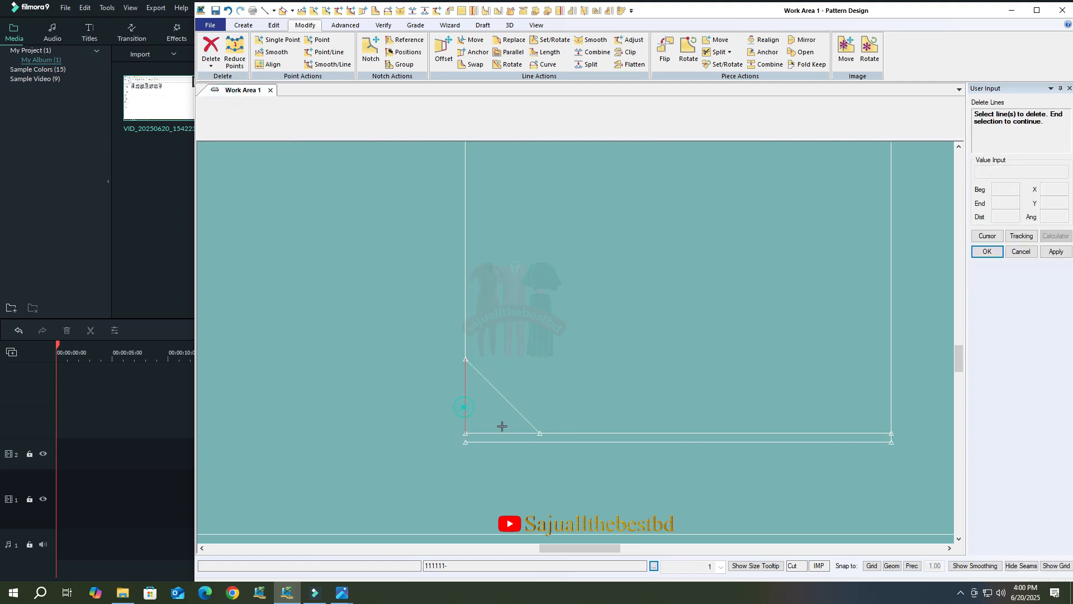
{"action": "right_click", "coordinate": [554, 342]}
{"action": "left_click", "coordinate": [582, 349]}
{"action": "scroll", "coordinate": [560, 391], "scroll_direction": "down", "scroll_amount": 4}
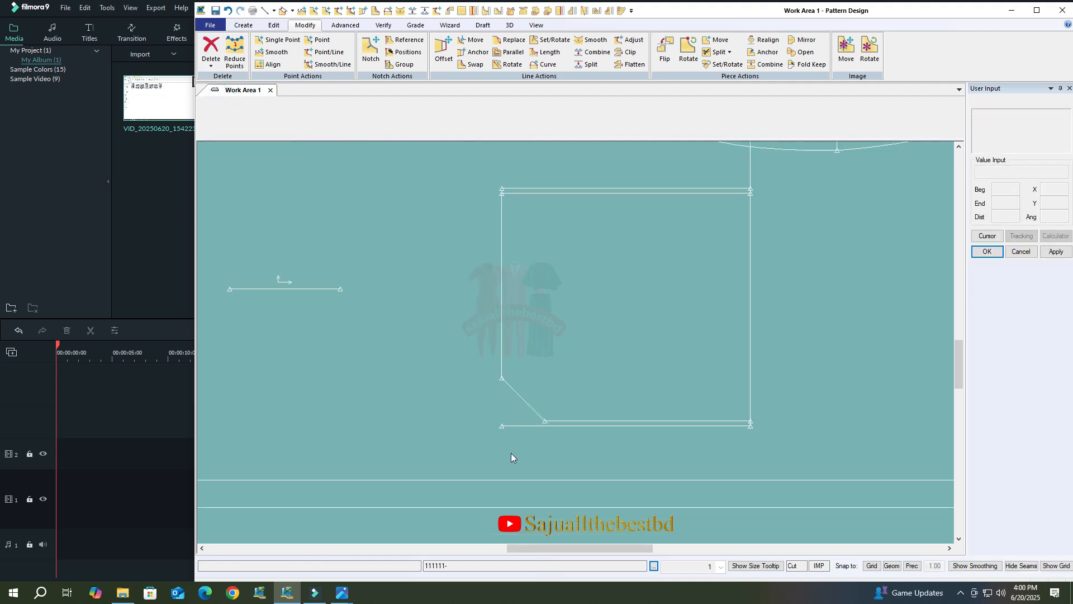
Split the inner side line and the bottom edge 1 from the pocket's bottom corner nearest the side seam.
{"action": "scroll", "coordinate": [556, 274], "scroll_direction": "up", "scroll_amount": 3}
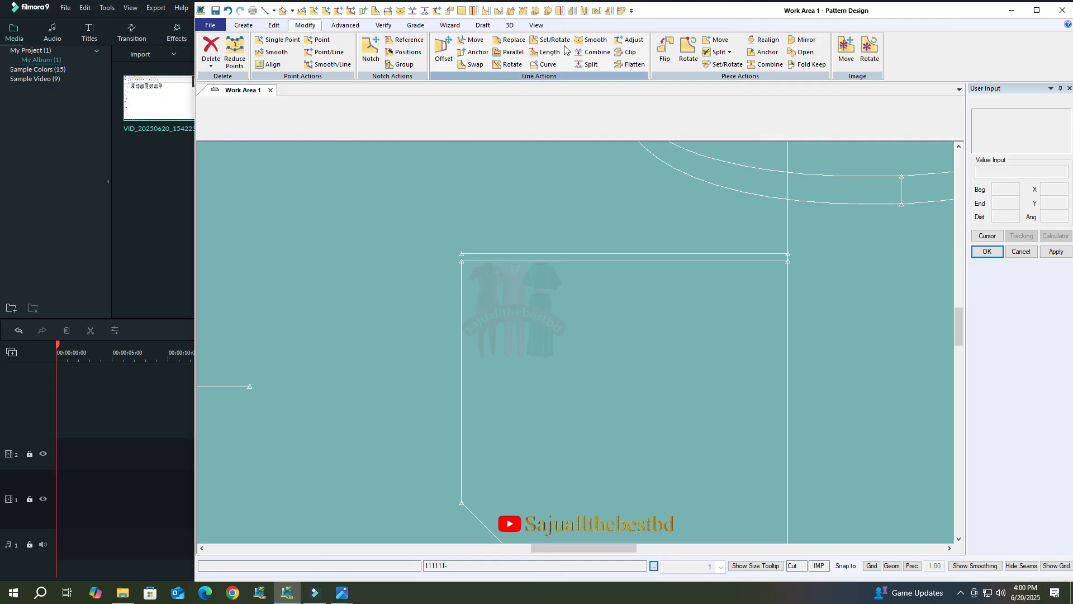
{"action": "left_click", "coordinate": [587, 64]}
{"action": "left_click", "coordinate": [502, 261]}
{"action": "left_click", "coordinate": [457, 263]}
{"action": "key", "text": "Tab"}
{"action": "type", "text": "1"}
{"action": "key", "text": "Return"}
{"action": "left_click", "coordinate": [461, 293]}
{"action": "left_click", "coordinate": [460, 258]}
{"action": "type", "text": "1"}
{"action": "key", "text": "Return"}
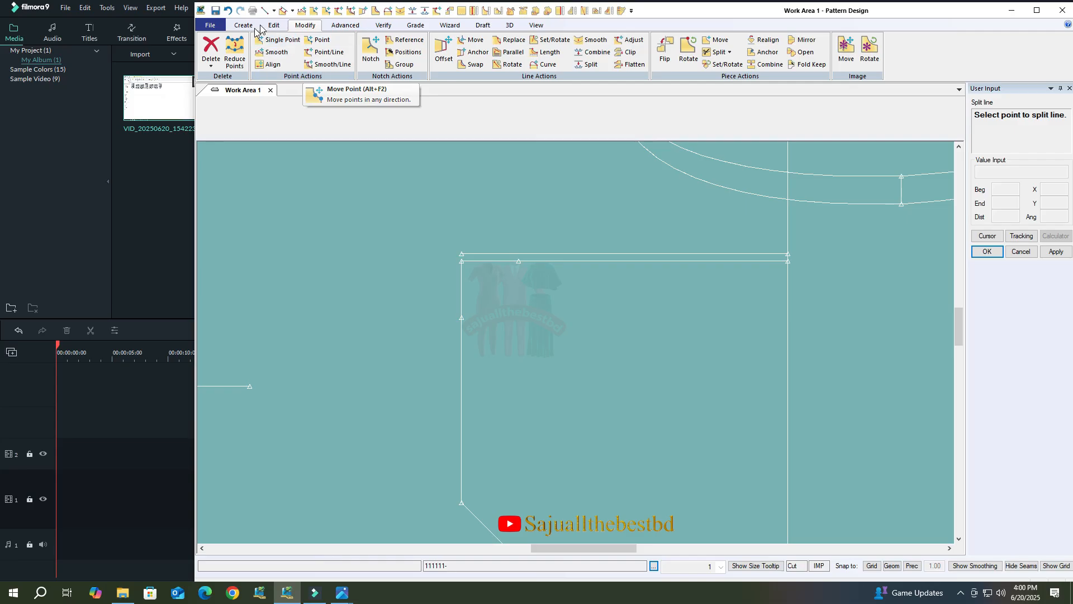
Connect the two split points at the side-seam bottom corner with a straight diagonal line.
{"action": "left_click", "coordinate": [264, 10]}
{"action": "left_click", "coordinate": [467, 317]}
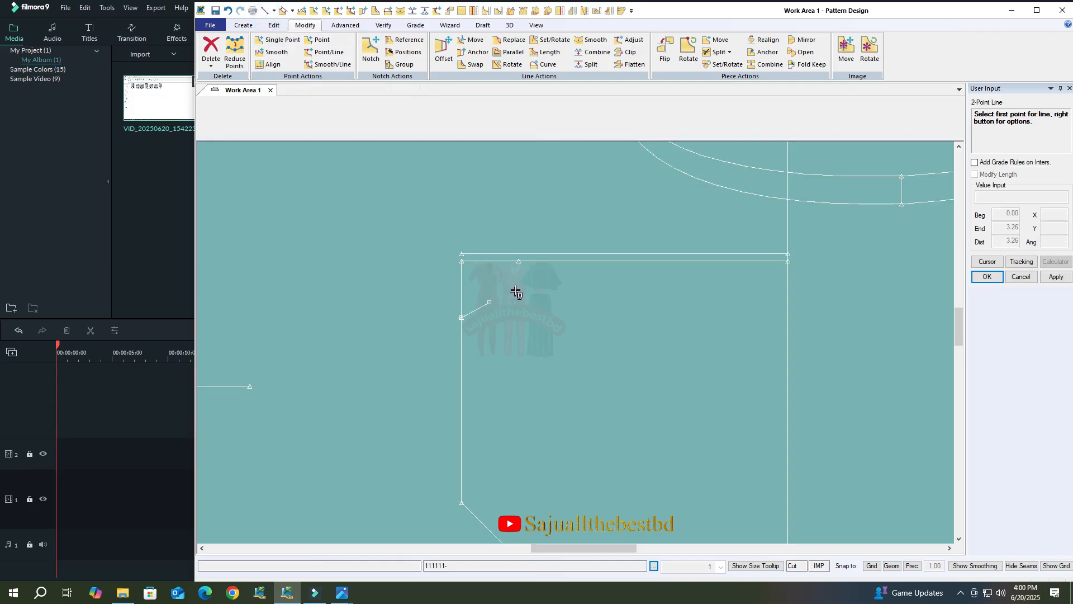
{"action": "left_click", "coordinate": [520, 252]}
{"action": "right_click", "coordinate": [541, 223]}
Delete the leftover corner segments outside the diagonal at the side-seam bottom corner.
{"action": "left_click", "coordinate": [211, 56]}
{"action": "left_click", "coordinate": [226, 102]}
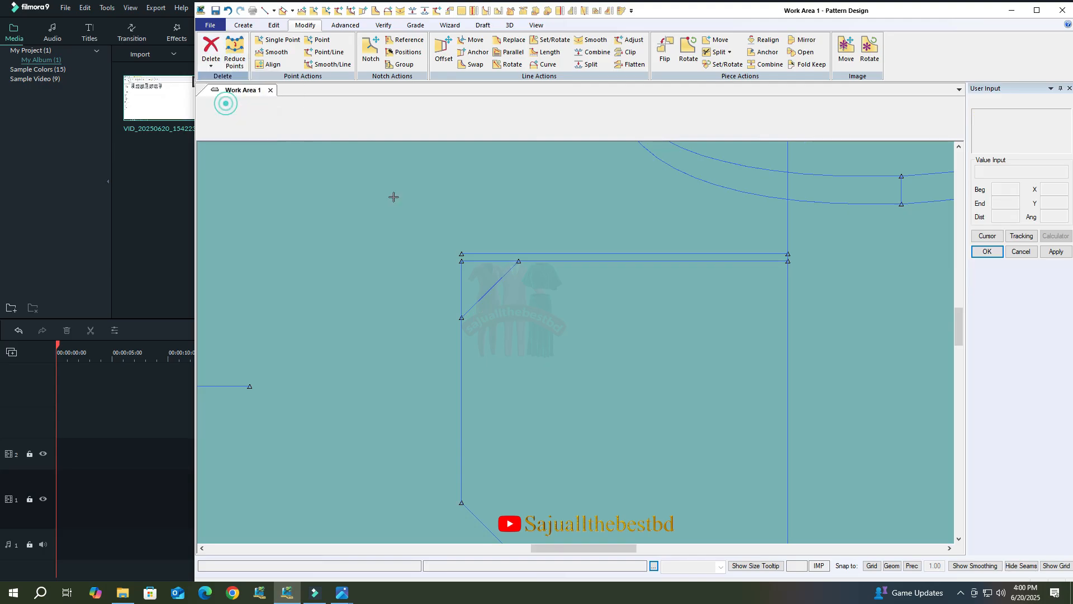
{"action": "left_click", "coordinate": [478, 261]}
{"action": "right_click", "coordinate": [489, 233]}
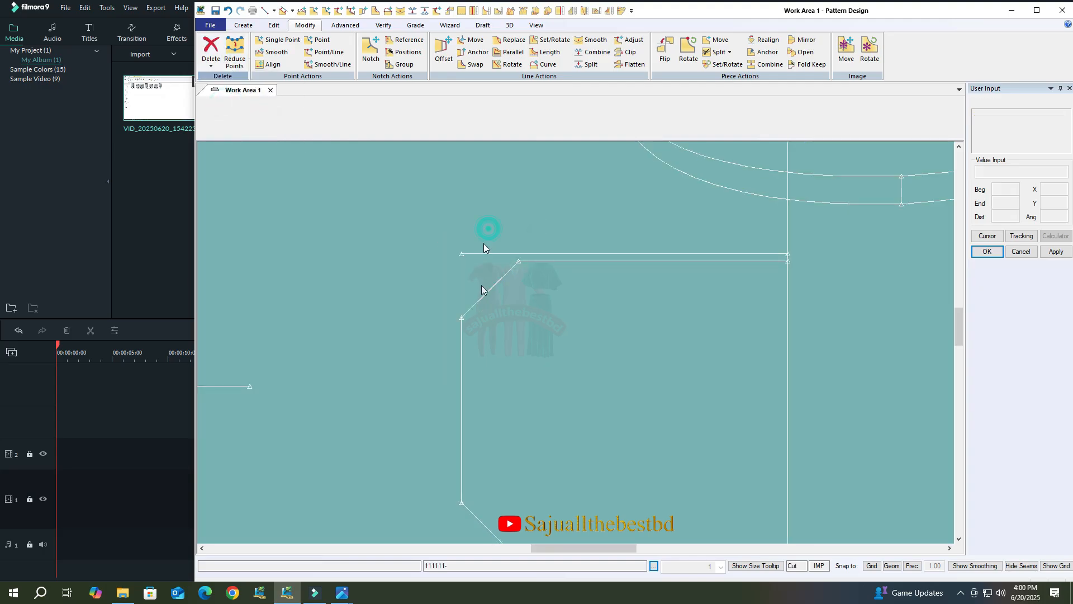
Compare the chamfered pocket outline with the front chest pocket sketch and check the sketch's flap dimensions.
{"action": "mouse_move", "coordinate": [342, 592]}
{"action": "left_click", "coordinate": [374, 554]}
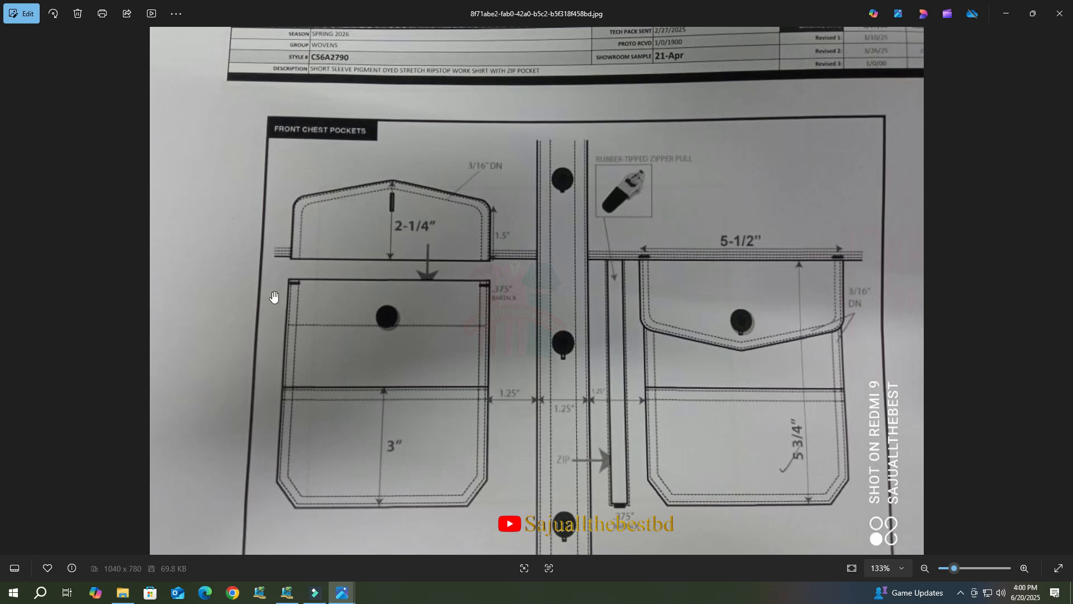
{"action": "left_click", "coordinate": [287, 593]}
{"action": "middle_click_drag", "start_coordinate": [602, 354], "coordinate": [512, 315]}
{"action": "scroll", "coordinate": [417, 289], "scroll_direction": "down", "scroll_amount": 5}
{"action": "scroll", "coordinate": [537, 341], "scroll_direction": "up", "scroll_amount": 1}
{"action": "scroll", "coordinate": [559, 398], "scroll_direction": "up", "scroll_amount": 1}
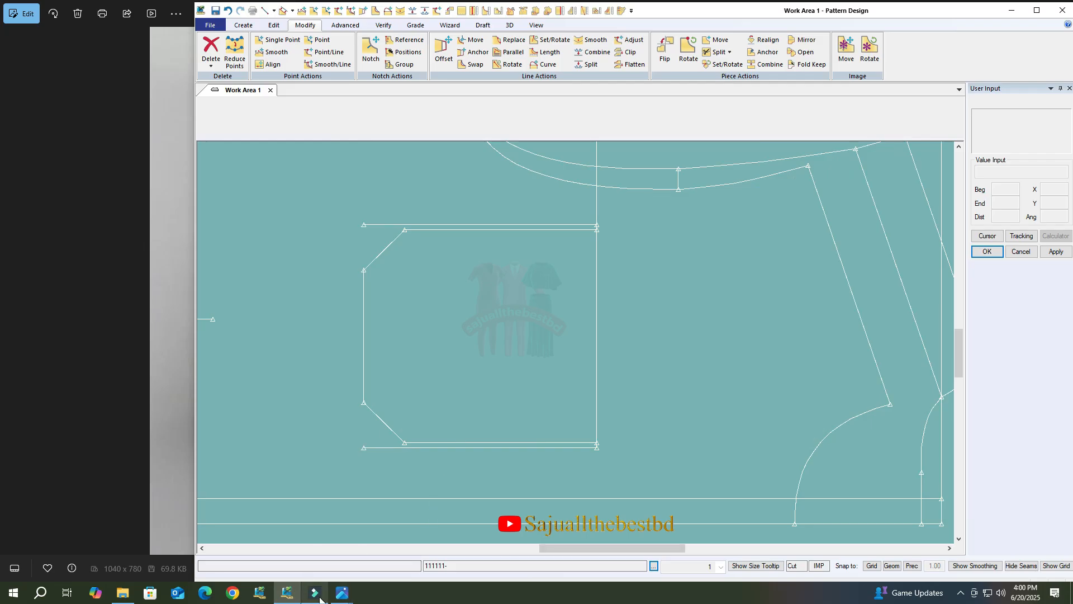
{"action": "mouse_move", "coordinate": [342, 593]}
{"action": "left_click", "coordinate": [383, 557]}
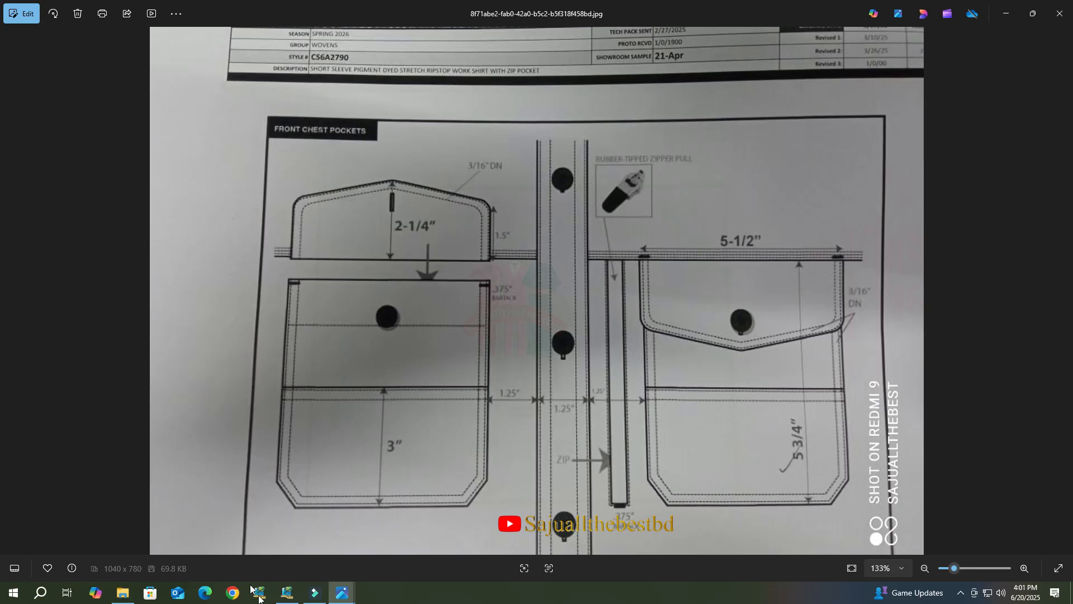
{"action": "mouse_move", "coordinate": [259, 592]}
{"action": "left_click", "coordinate": [288, 534]}
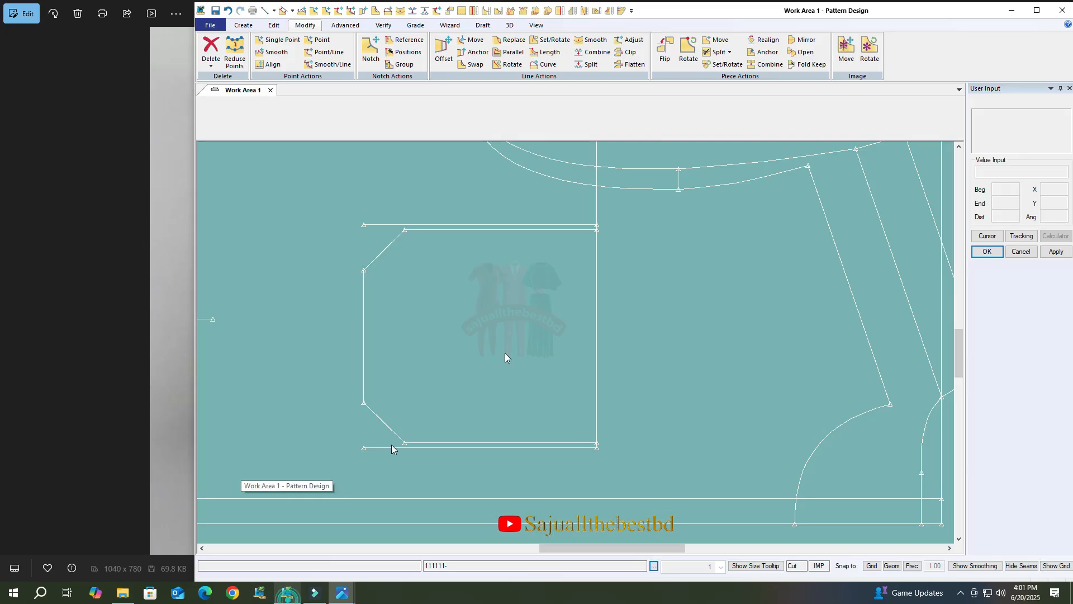
{"action": "left_click", "coordinate": [264, 10]}
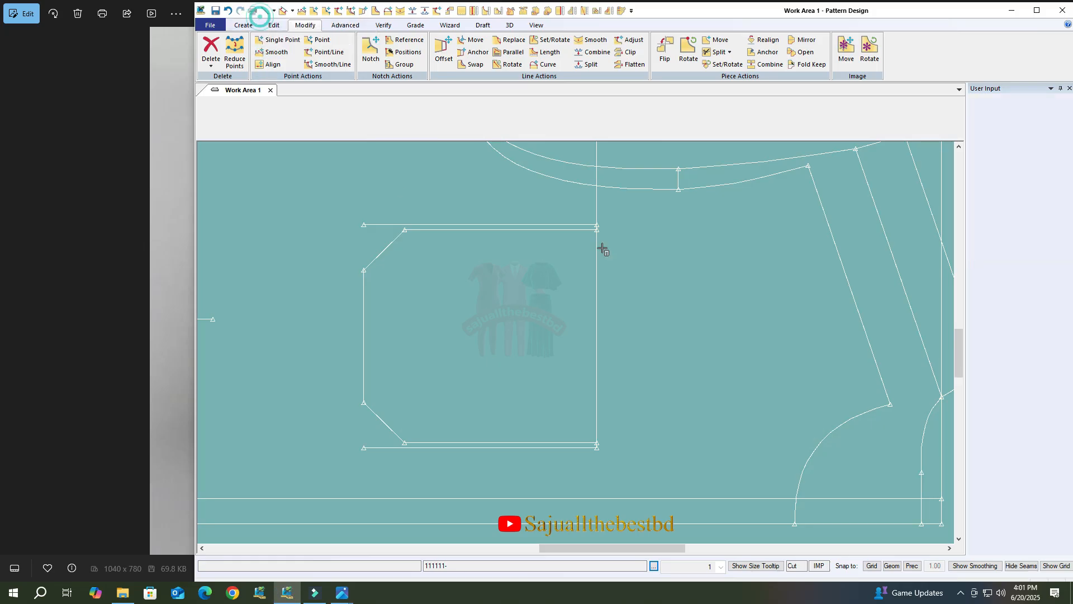
{"action": "right_click", "coordinate": [707, 145]}
{"action": "left_click", "coordinate": [702, 158]}
{"action": "left_click", "coordinate": [630, 52]}
{"action": "scroll", "coordinate": [595, 247], "scroll_direction": "up", "scroll_amount": 1}
{"action": "left_click", "coordinate": [596, 237]}
{"action": "right_click", "coordinate": [612, 217]}
{"action": "left_click", "coordinate": [615, 219]}
Delete the placement line segment that extends beyond the pocket's top corner toward the side seam.
{"action": "key", "text": "Delete"}
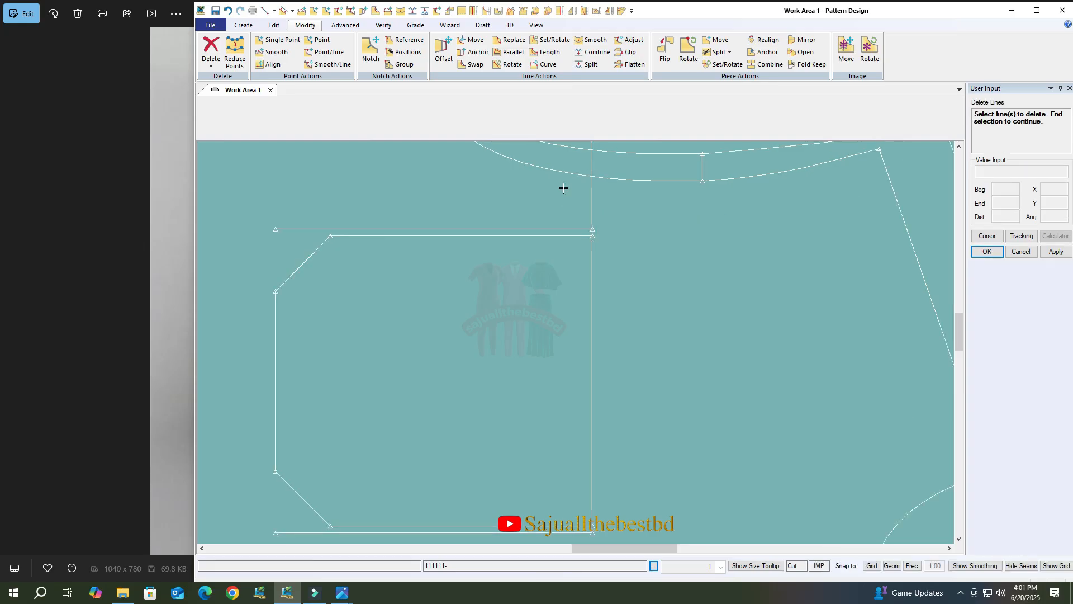
{"action": "left_click", "coordinate": [593, 201]}
{"action": "right_click", "coordinate": [637, 208]}
{"action": "left_click", "coordinate": [641, 211]}
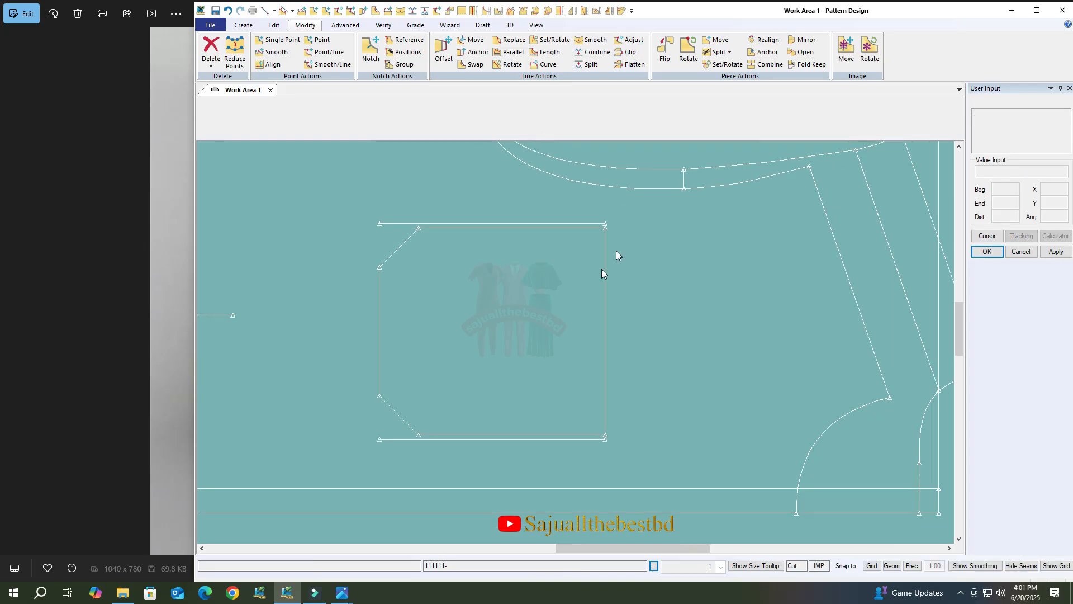
Offset the pocket's top edge by -2.25 toward the hem to mark the flap depth.
{"action": "left_click", "coordinate": [231, 26]}
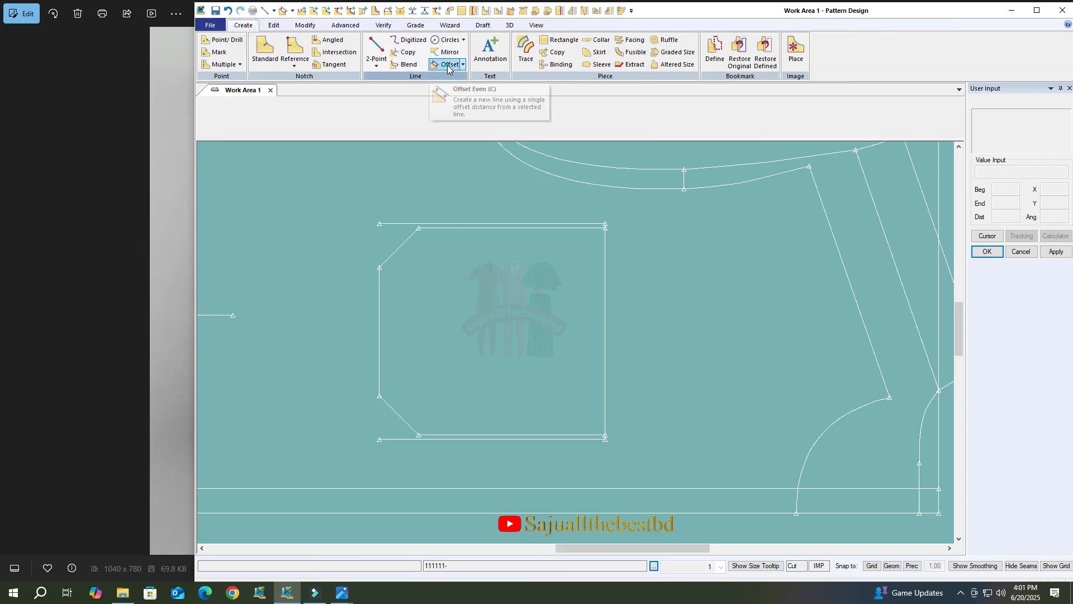
{"action": "left_click", "coordinate": [444, 60]}
{"action": "left_click", "coordinate": [604, 347]}
{"action": "right_click", "coordinate": [604, 347]}
{"action": "left_click", "coordinate": [588, 350]}
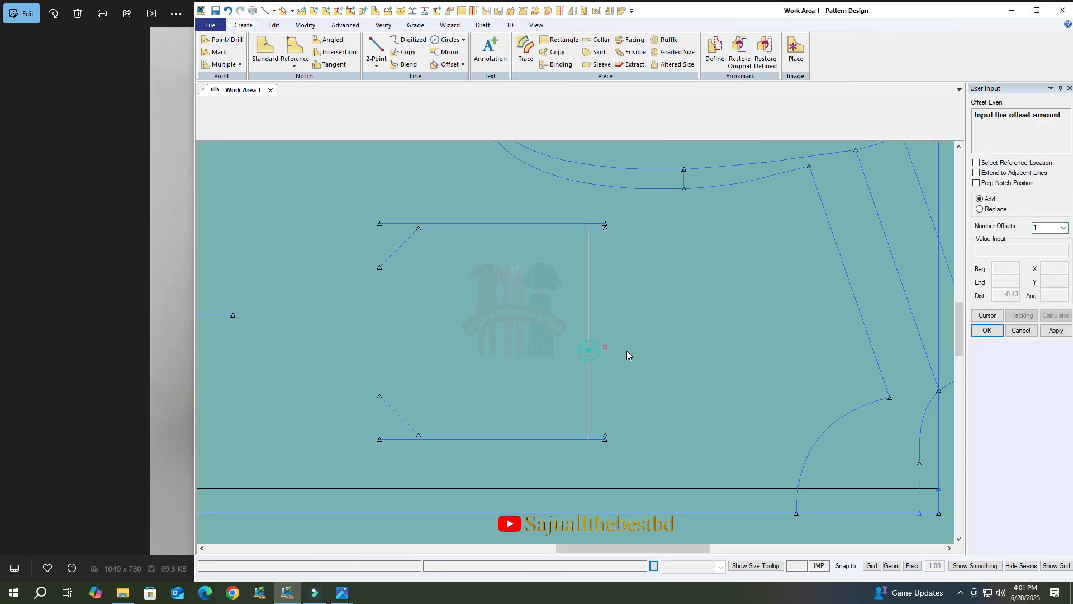
{"action": "type", "text": "-2.25"}
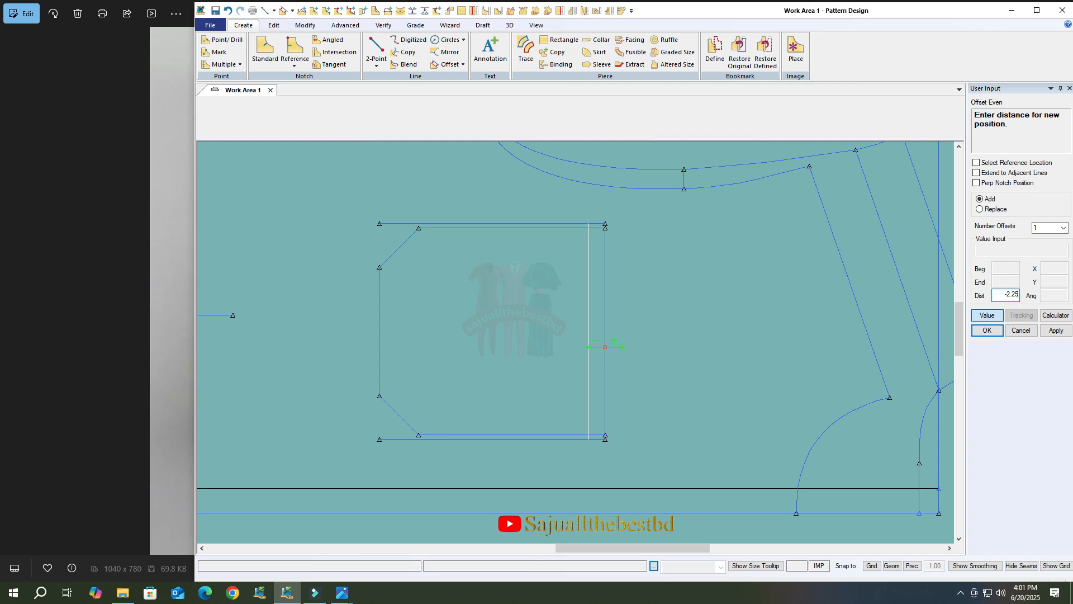
{"action": "key", "text": "Return"}
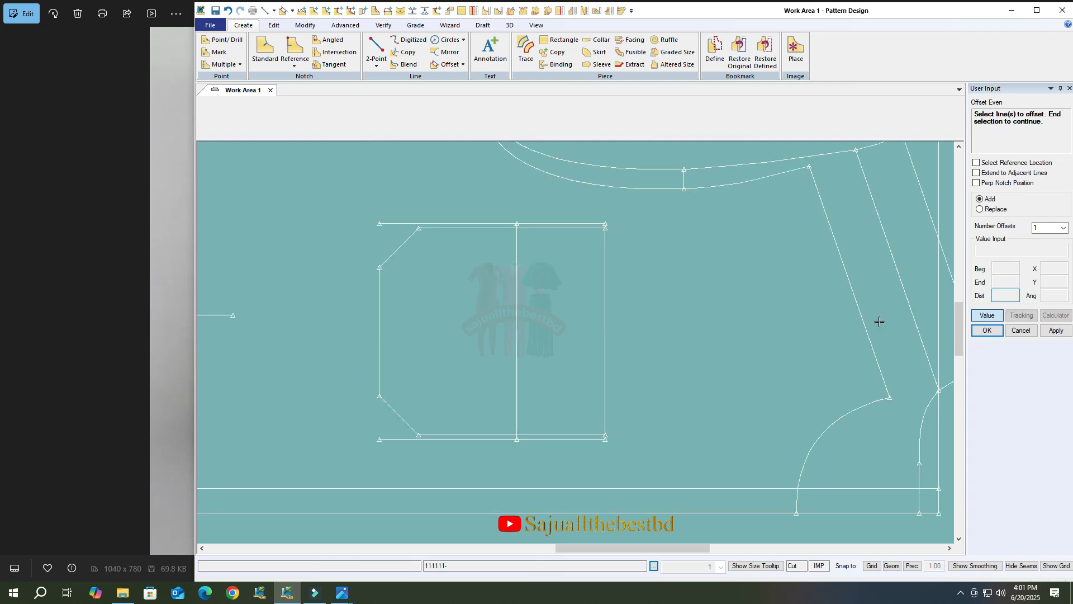
Clip both flap side lines at the flap depth line, keeping the parts on the pocket opening side.
{"action": "right_click", "coordinate": [665, 305]}
{"action": "left_click", "coordinate": [663, 305]}
{"action": "scroll", "coordinate": [593, 251], "scroll_direction": "up", "scroll_amount": 5}
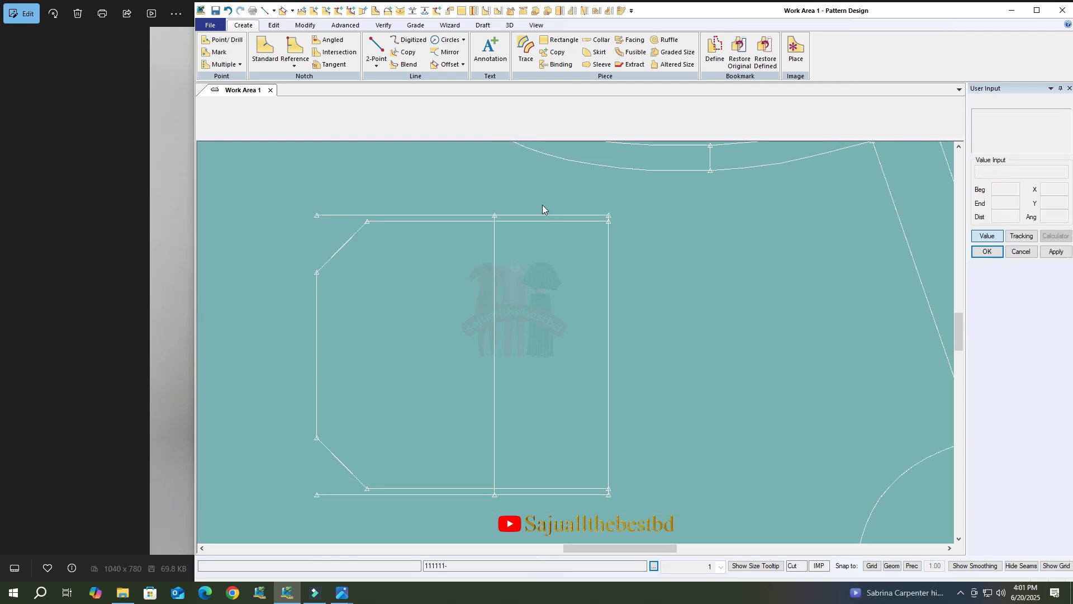
{"action": "left_click", "coordinate": [305, 25]}
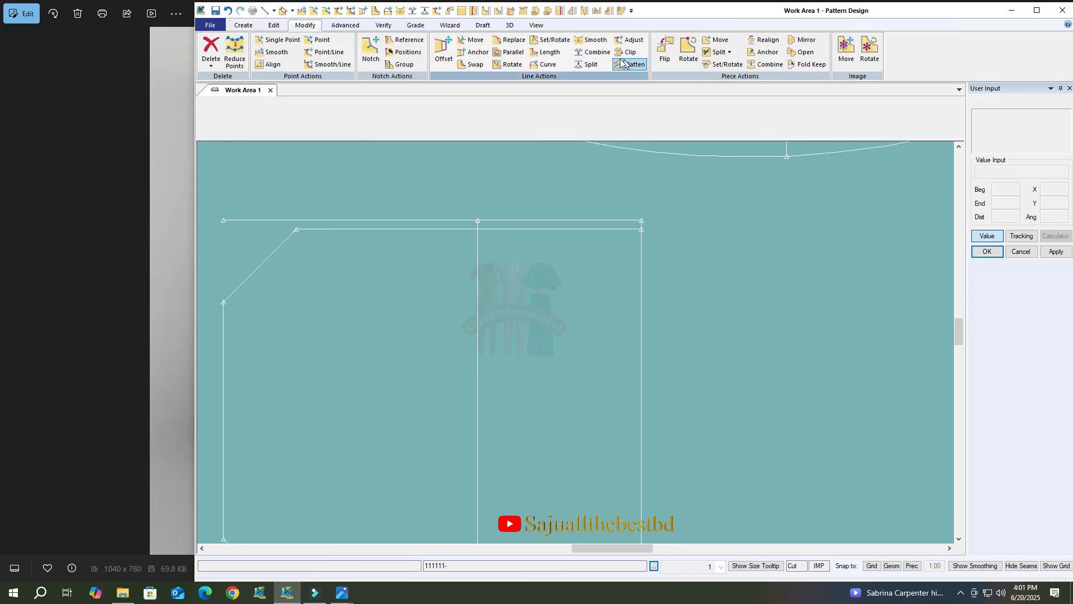
{"action": "left_click", "coordinate": [490, 220]}
{"action": "left_click", "coordinate": [478, 241]}
{"action": "scroll", "coordinate": [498, 184], "scroll_direction": "down", "scroll_amount": 3}
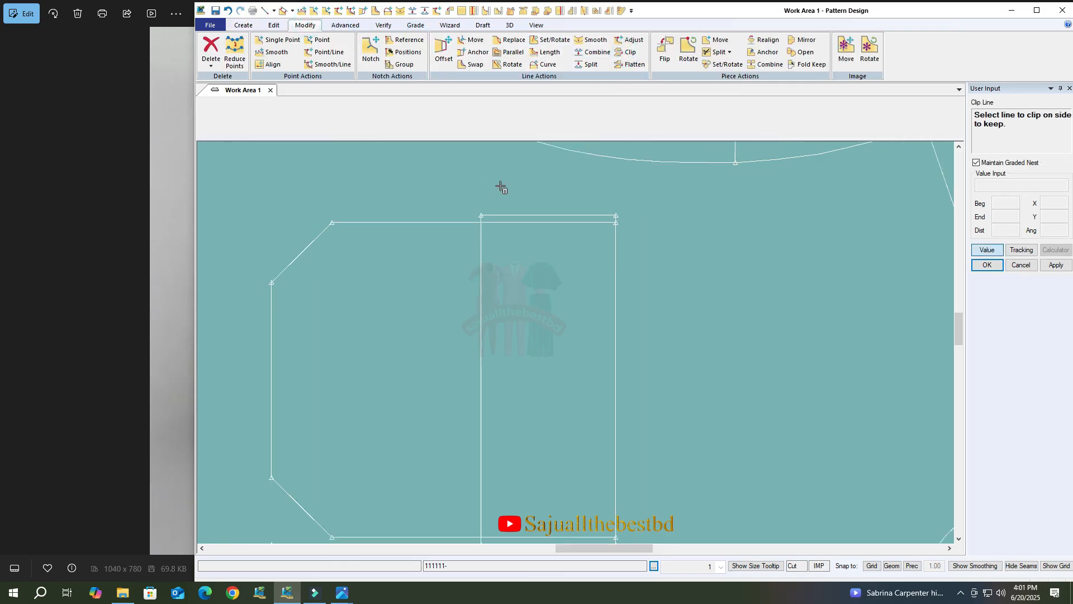
{"action": "scroll", "coordinate": [505, 441], "scroll_direction": "up", "scroll_amount": 1}
{"action": "left_click", "coordinate": [501, 451]}
{"action": "left_click", "coordinate": [485, 426]}
{"action": "right_click", "coordinate": [531, 340]}
{"action": "left_click", "coordinate": [530, 340]}
{"action": "scroll", "coordinate": [414, 310], "scroll_direction": "down", "scroll_amount": 1}
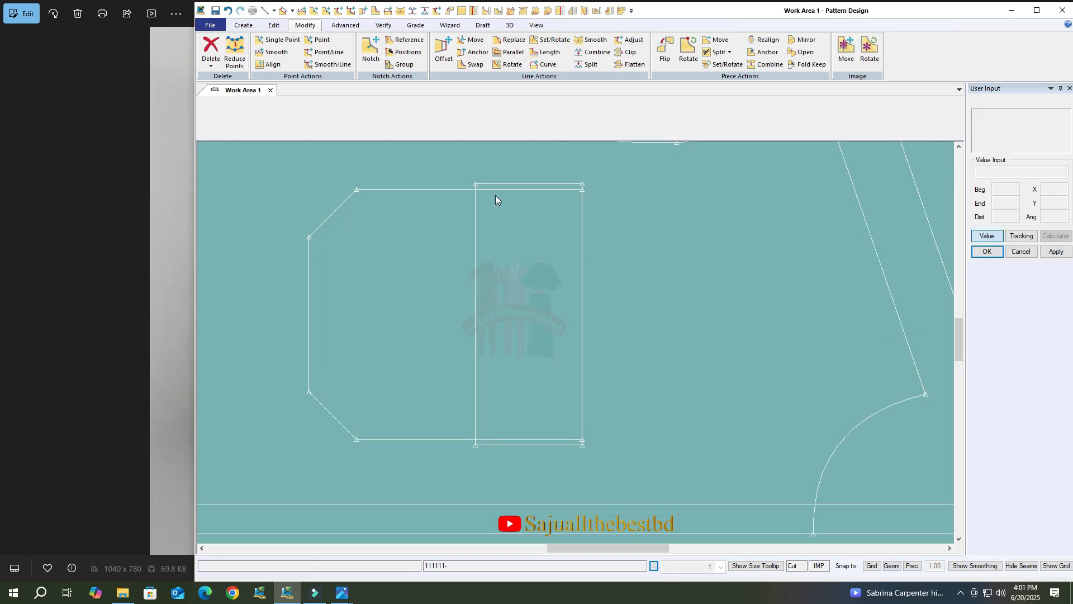
Split the flap depth line at its midpoint.
{"action": "left_click", "coordinate": [242, 24]}
{"action": "left_click", "coordinate": [305, 25]}
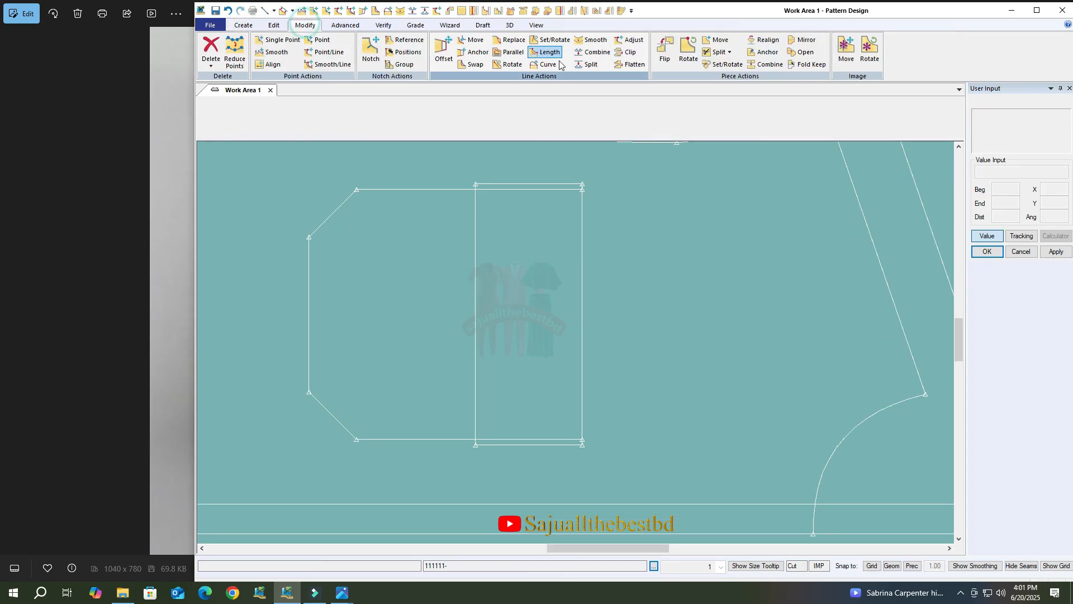
{"action": "left_click", "coordinate": [591, 66]}
{"action": "right_click", "coordinate": [678, 258]}
{"action": "left_click", "coordinate": [726, 305]}
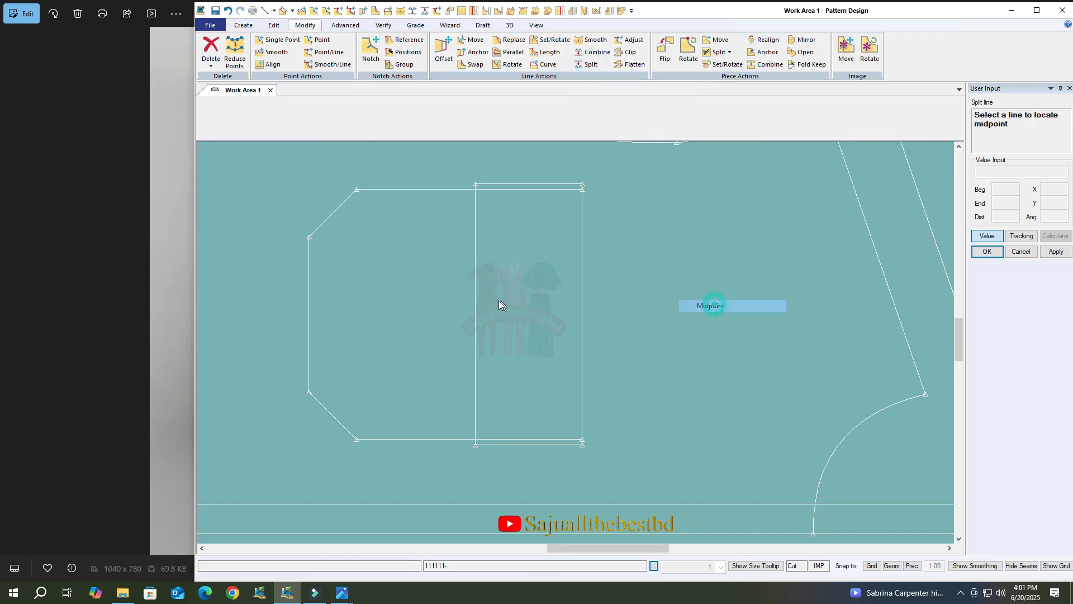
{"action": "left_click", "coordinate": [478, 308]}
{"action": "right_click", "coordinate": [481, 312]}
{"action": "left_click", "coordinate": [467, 312]}
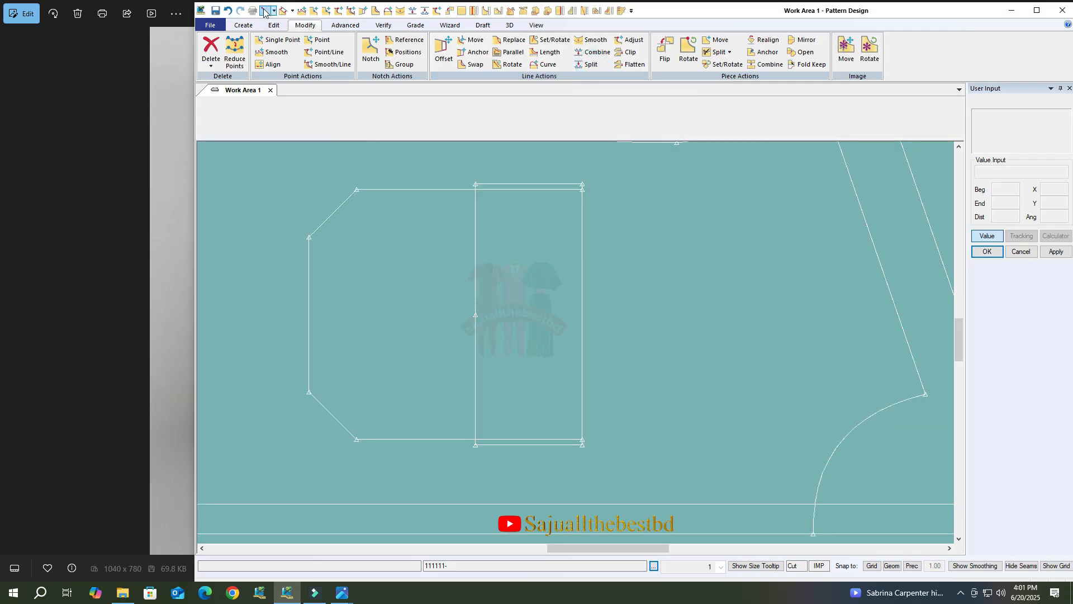
{"action": "left_click", "coordinate": [265, 11]}
{"action": "left_click", "coordinate": [476, 314]}
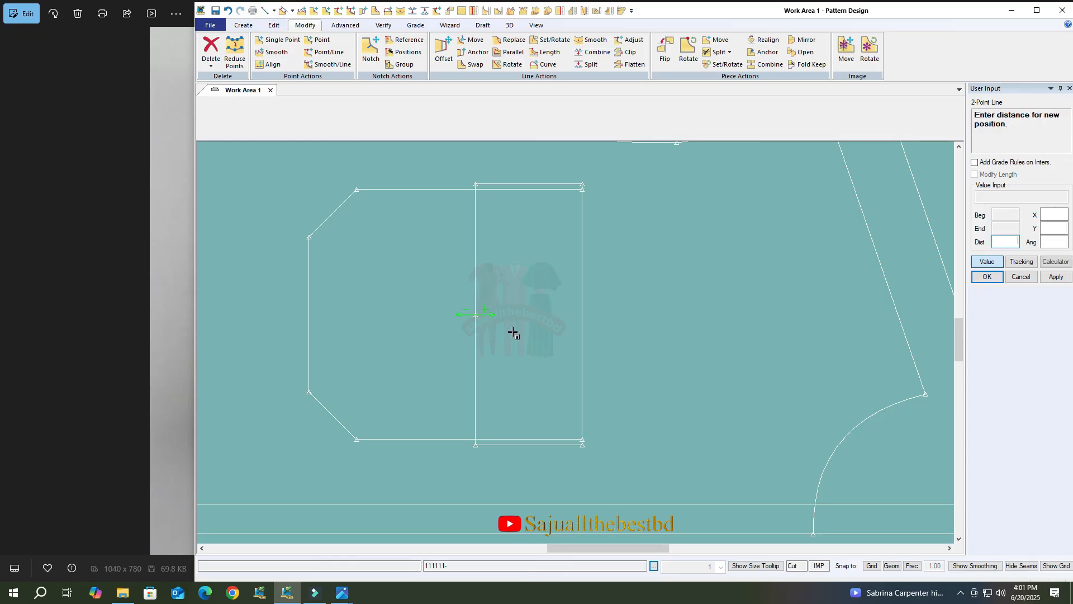
{"action": "left_click", "coordinate": [651, 314]}
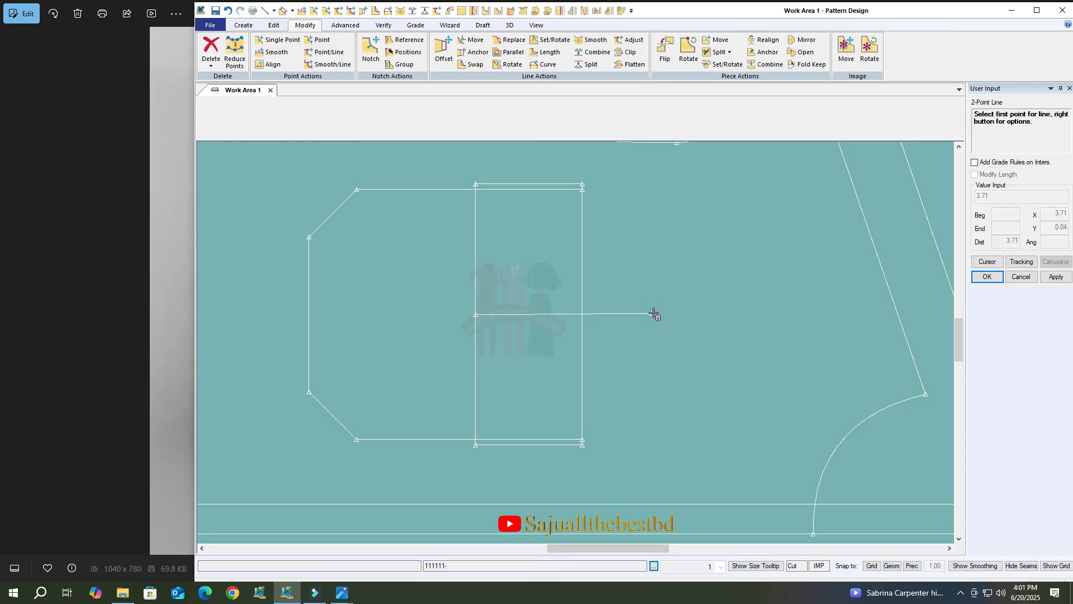
{"action": "key", "text": "ctrl+z"}
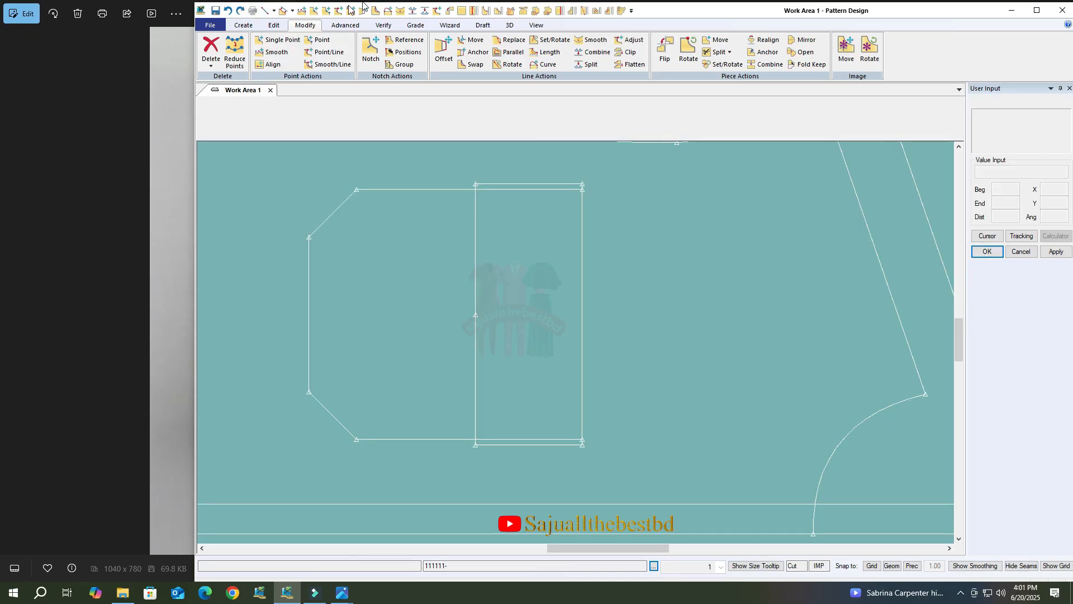
Draw a straight horizontal line about 4.79 long from the flap depth line's midpoint past the flap's top edge.
{"action": "left_click", "coordinate": [265, 11]}
{"action": "left_click", "coordinate": [475, 314]}
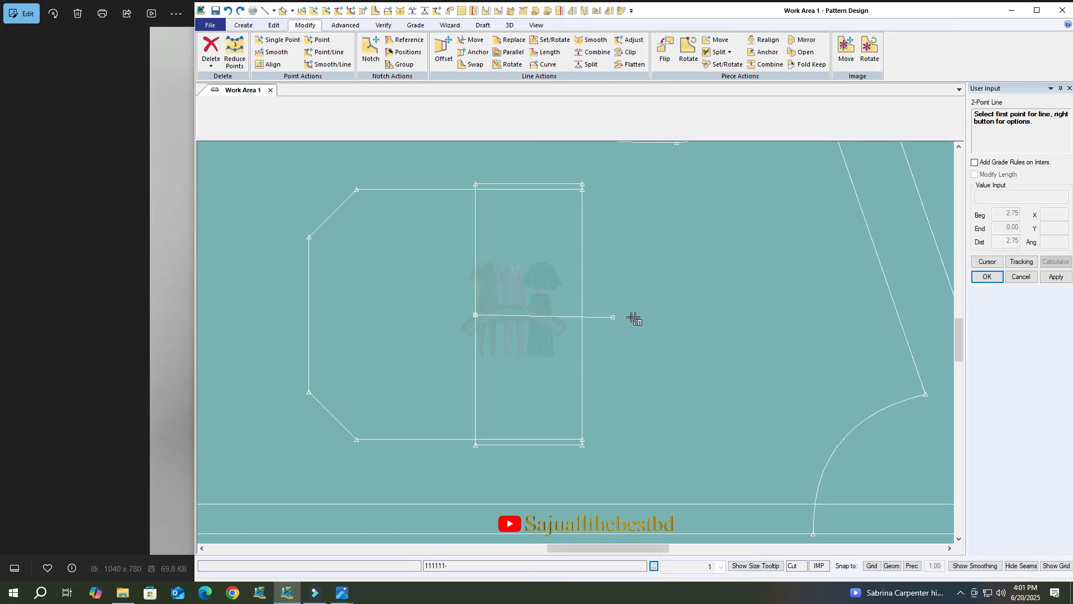
{"action": "left_click", "coordinate": [702, 314]}
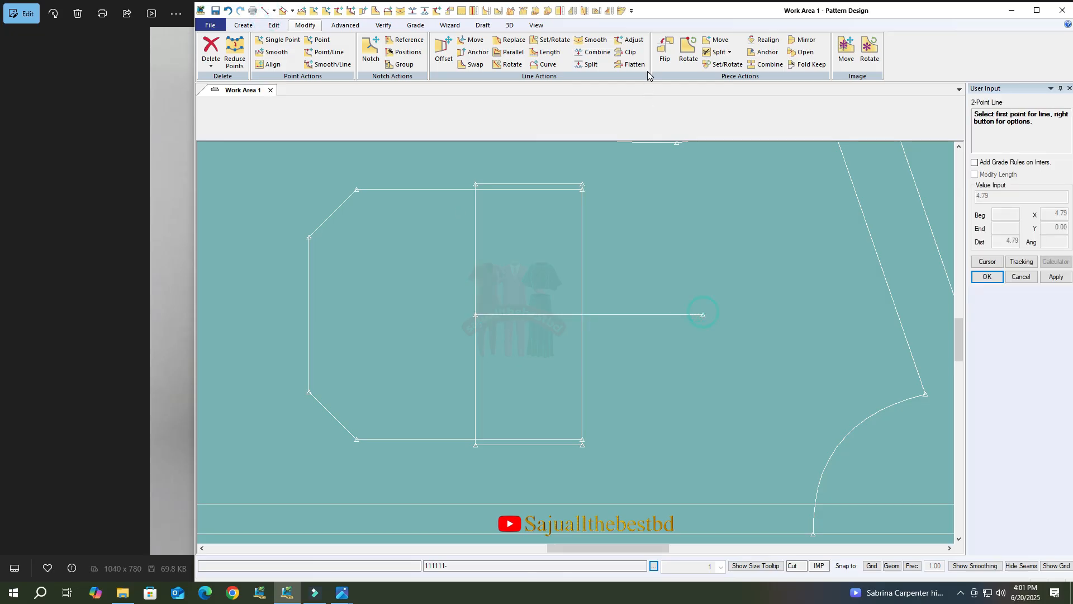
Clip the horizontal centre line at the flap's top edge, keeping the part inside the flap.
{"action": "left_click", "coordinate": [627, 52]}
{"action": "left_click", "coordinate": [568, 315]}
{"action": "left_click", "coordinate": [583, 305]}
{"action": "right_click", "coordinate": [621, 268]}
{"action": "left_click", "coordinate": [675, 276]}
{"action": "scroll", "coordinate": [542, 179], "scroll_direction": "down", "scroll_amount": 1}
{"action": "scroll", "coordinate": [527, 186], "scroll_direction": "up", "scroll_amount": 3}
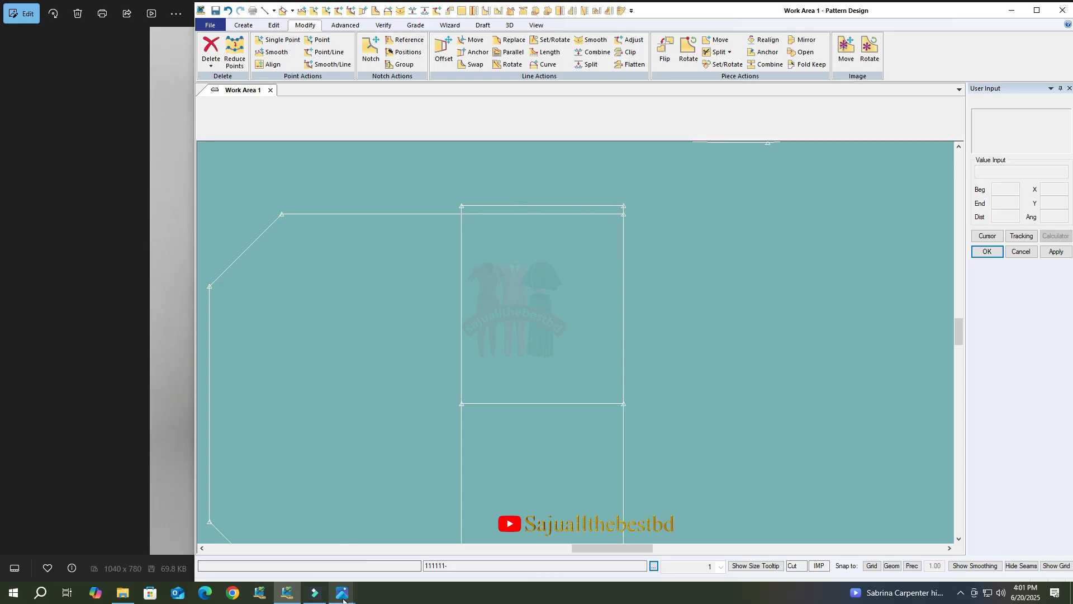
Check the sketch's flap side length, split the side-seam-side flap line 1.5 from the top edge and delete the remainder.
{"action": "mouse_move", "coordinate": [342, 597]}
{"action": "left_click", "coordinate": [375, 545]}
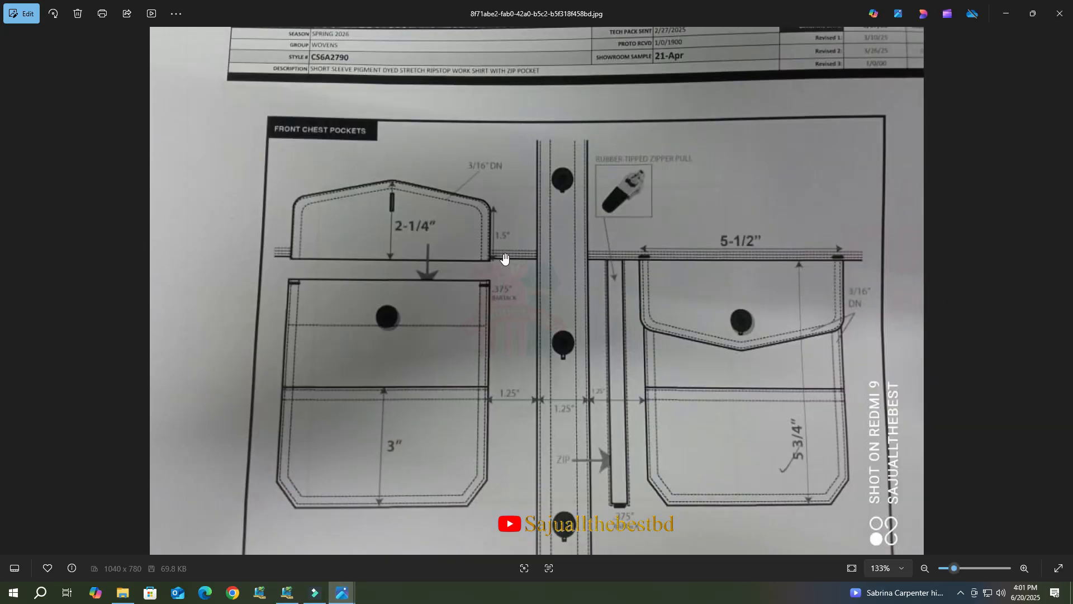
{"action": "left_click", "coordinate": [1013, 11]}
{"action": "left_click", "coordinate": [587, 65]}
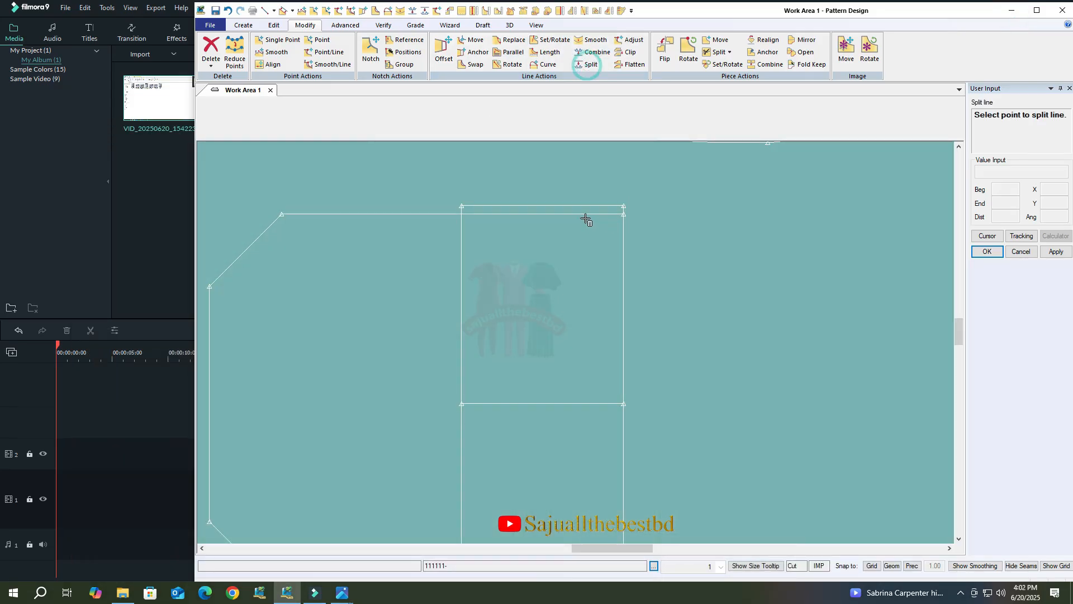
{"action": "left_click", "coordinate": [633, 208]}
{"action": "left_click", "coordinate": [516, 207]}
{"action": "key", "text": "Delete"}
{"action": "left_click", "coordinate": [496, 203]}
{"action": "right_click", "coordinate": [499, 191]}
{"action": "left_click", "coordinate": [499, 191]}
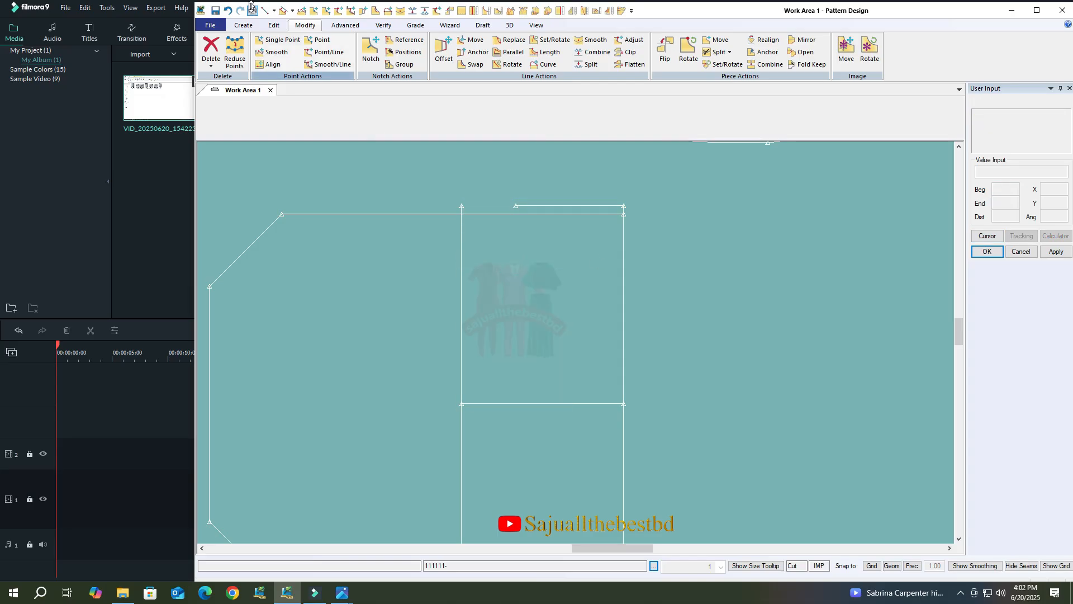
Draw the slanted flap edge from the shortened side line's free end to the flap depth line's midpoint.
{"action": "left_click", "coordinate": [264, 15]}
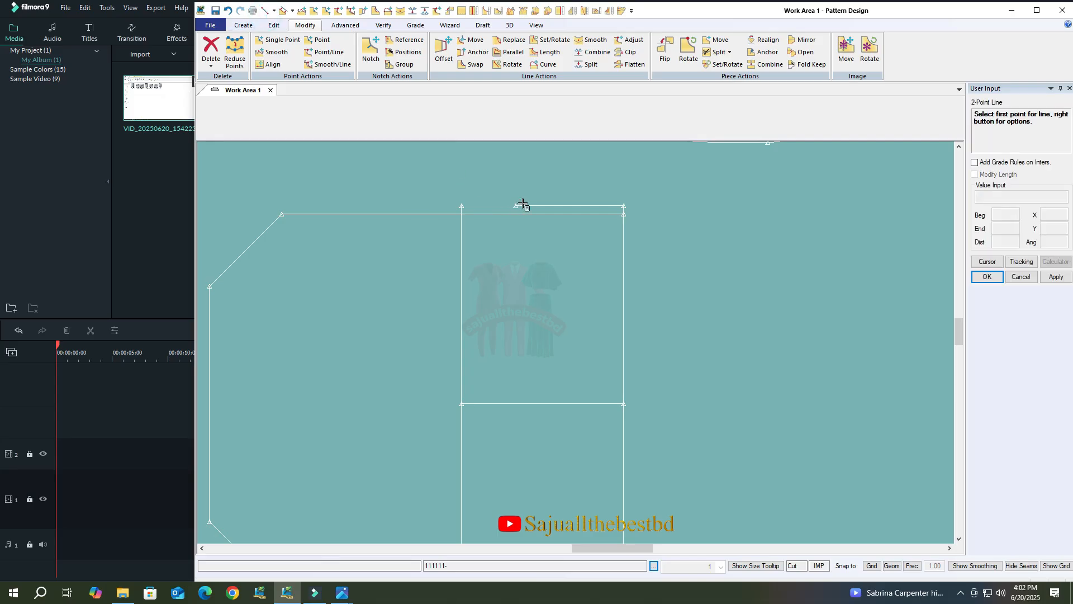
{"action": "left_click", "coordinate": [501, 211]}
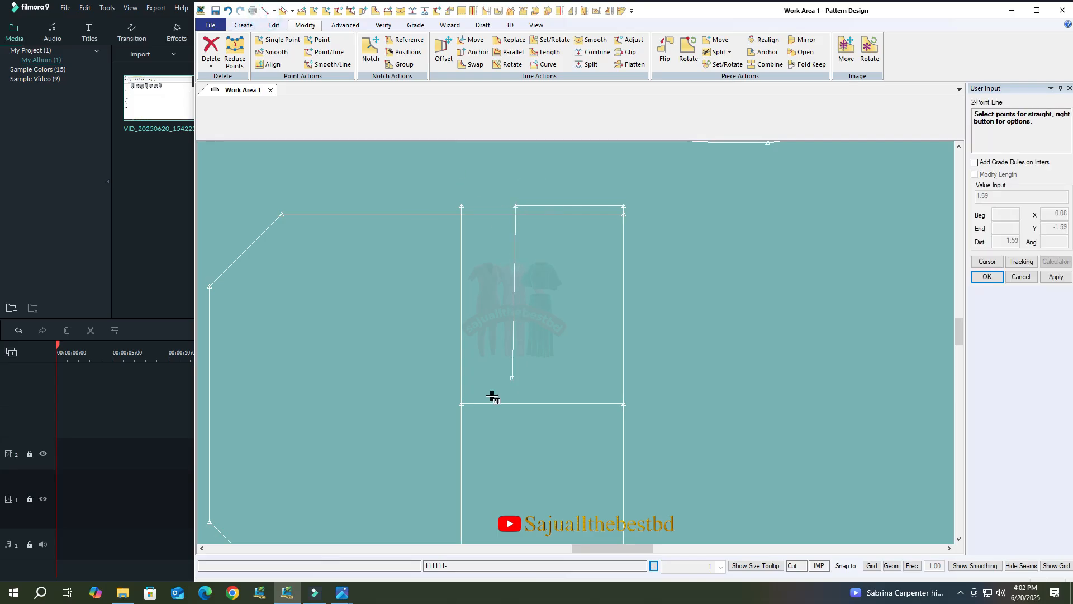
{"action": "left_click", "coordinate": [455, 411]}
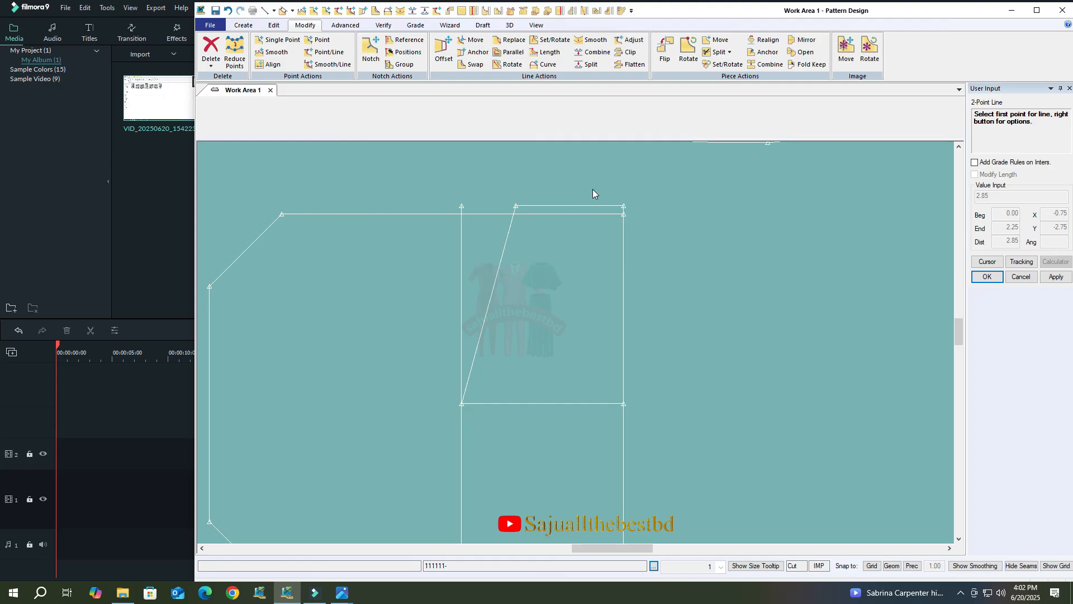
{"action": "key", "text": "Escape"}
{"action": "scroll", "coordinate": [444, 190], "scroll_direction": "down", "scroll_amount": 5}
{"action": "scroll", "coordinate": [475, 183], "scroll_direction": "up", "scroll_amount": 2}
{"action": "scroll", "coordinate": [478, 177], "scroll_direction": "down", "scroll_amount": 1}
Check the flap corner in the pocket sketch and adjust the shortened side line's length, moving its free end toward the hem.
{"action": "mouse_move", "coordinate": [342, 591]}
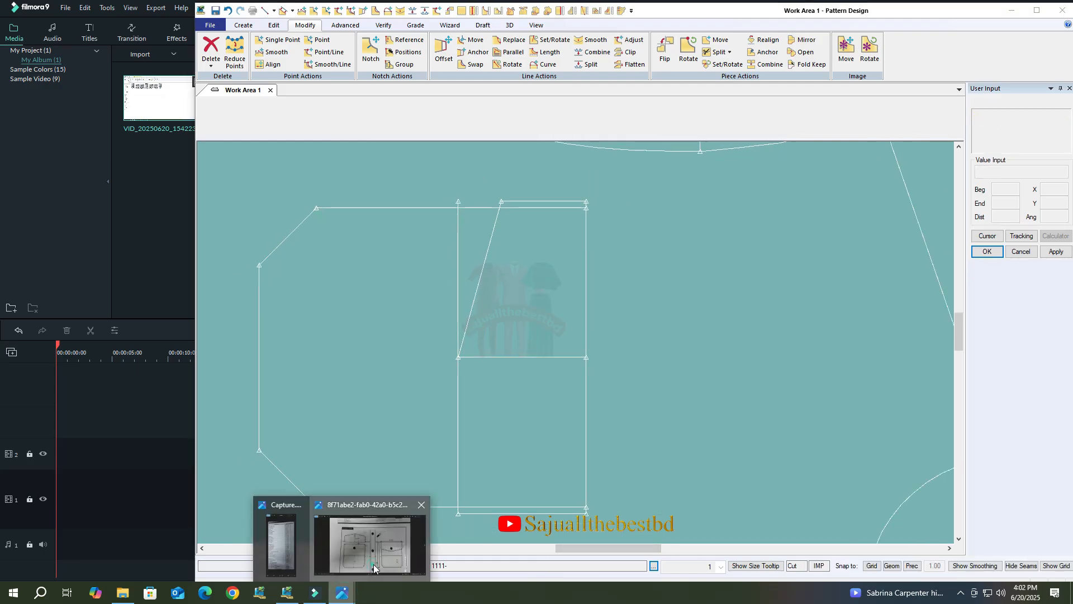
{"action": "left_click", "coordinate": [374, 564]}
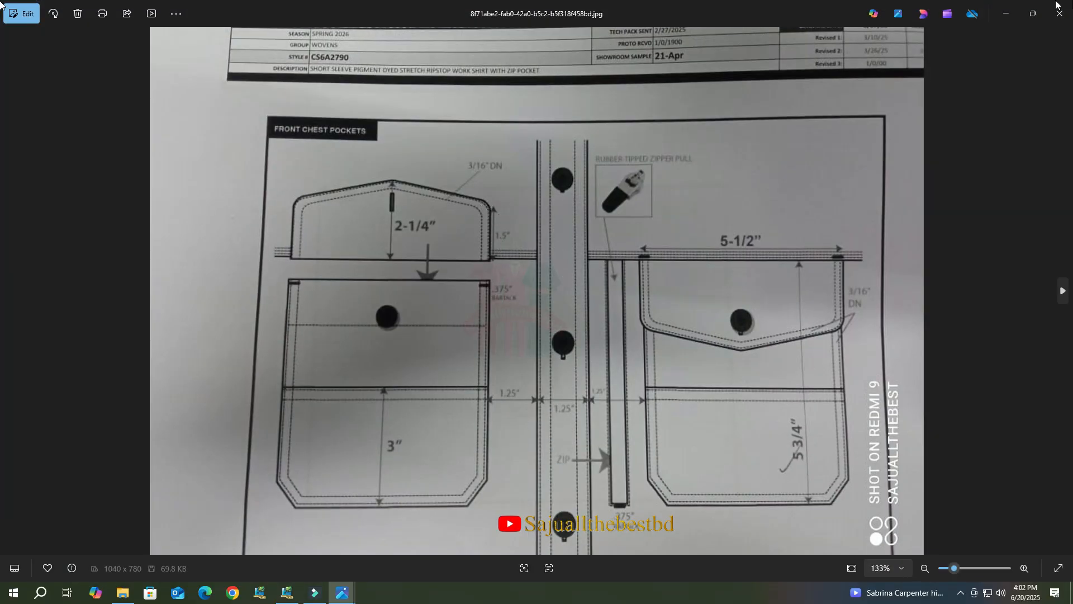
{"action": "left_click", "coordinate": [1008, 12]}
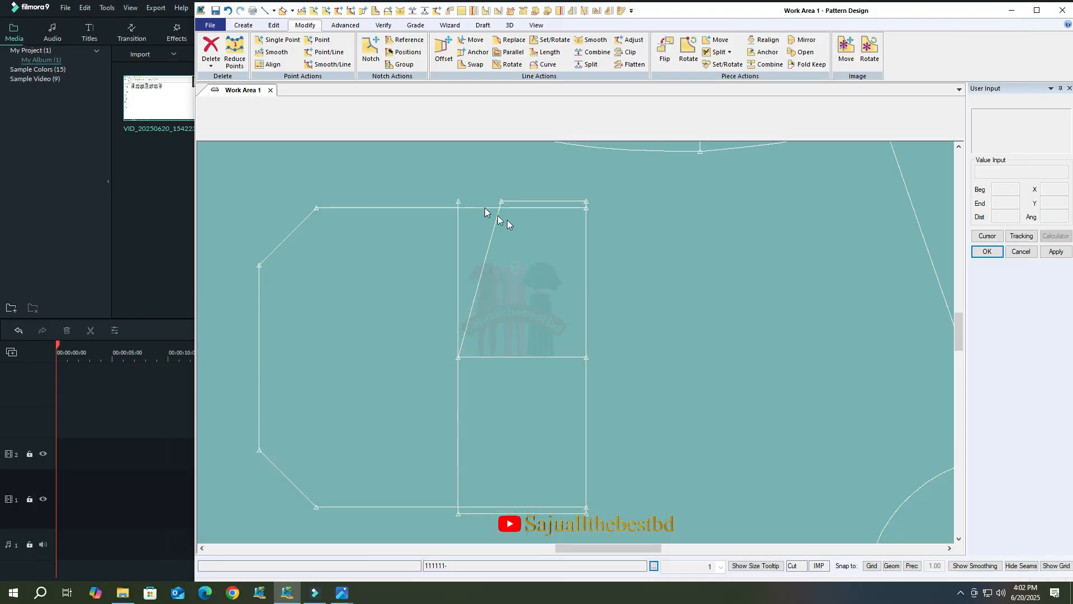
{"action": "left_click", "coordinate": [629, 40]}
{"action": "left_click", "coordinate": [521, 203]}
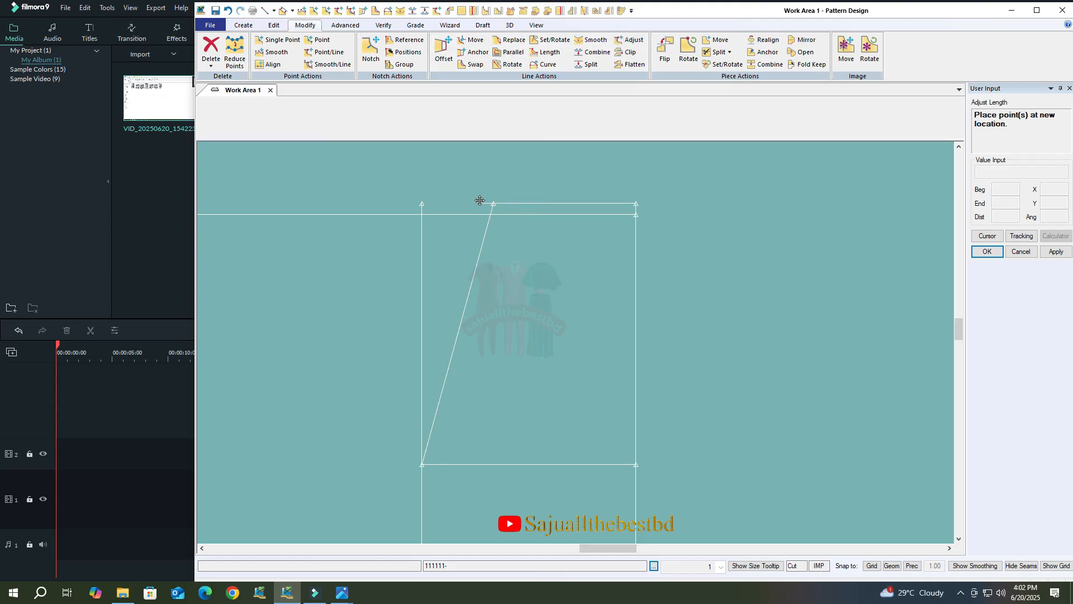
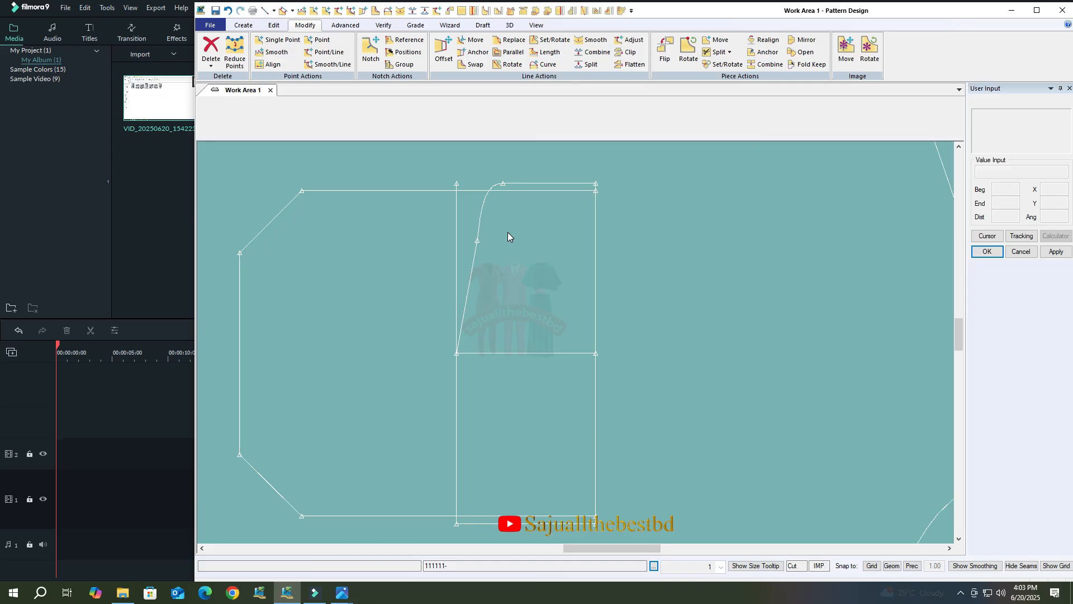
Mirror the rounded flap corner and slanted edge across the flap's centre line.
{"action": "scroll", "coordinate": [492, 221], "scroll_direction": "up", "scroll_amount": 2}
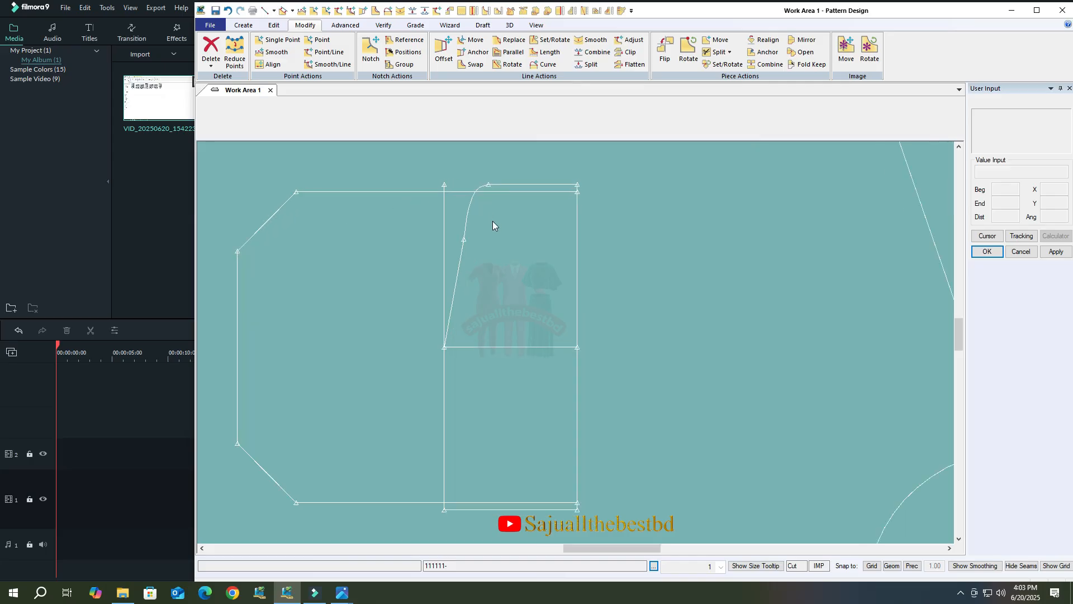
{"action": "left_click", "coordinate": [243, 26]}
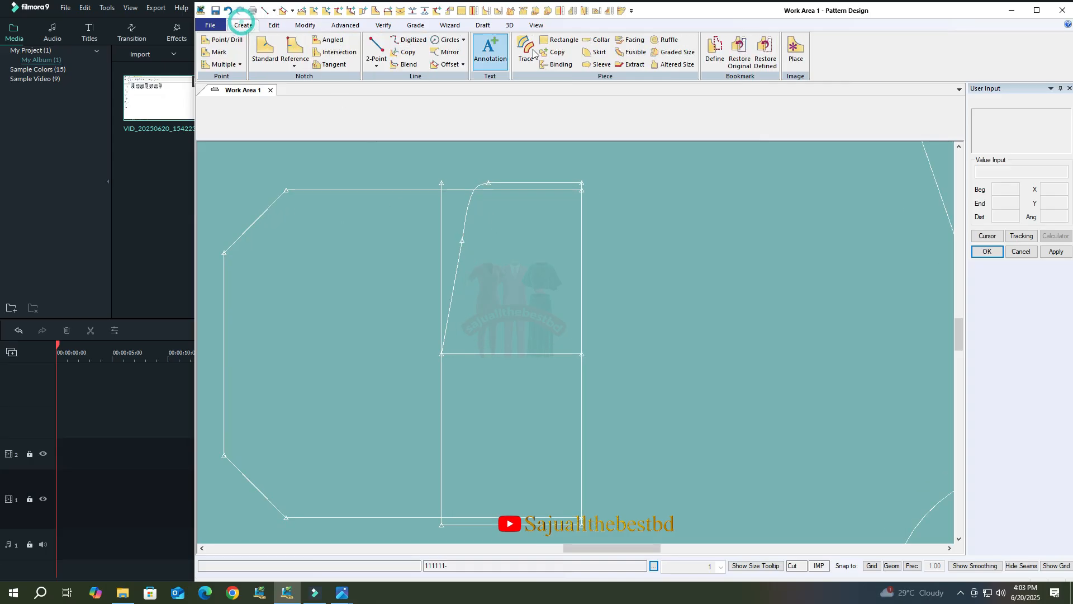
{"action": "left_click", "coordinate": [441, 52]}
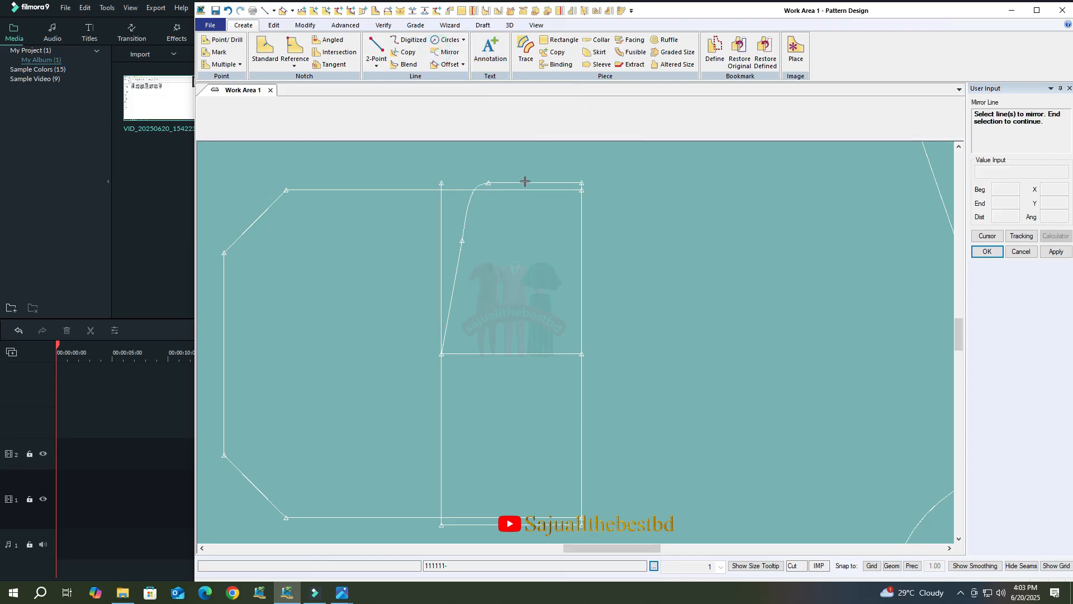
{"action": "left_click", "coordinate": [481, 185]}
{"action": "left_click", "coordinate": [458, 268]}
{"action": "right_click", "coordinate": [523, 245]}
{"action": "left_click", "coordinate": [523, 244]}
{"action": "left_click", "coordinate": [528, 353]}
{"action": "right_click", "coordinate": [691, 332]}
{"action": "left_click", "coordinate": [691, 332]}
{"action": "scroll", "coordinate": [662, 310], "scroll_direction": "down", "scroll_amount": 1}
{"action": "scroll", "coordinate": [637, 285], "scroll_direction": "down", "scroll_amount": 1}
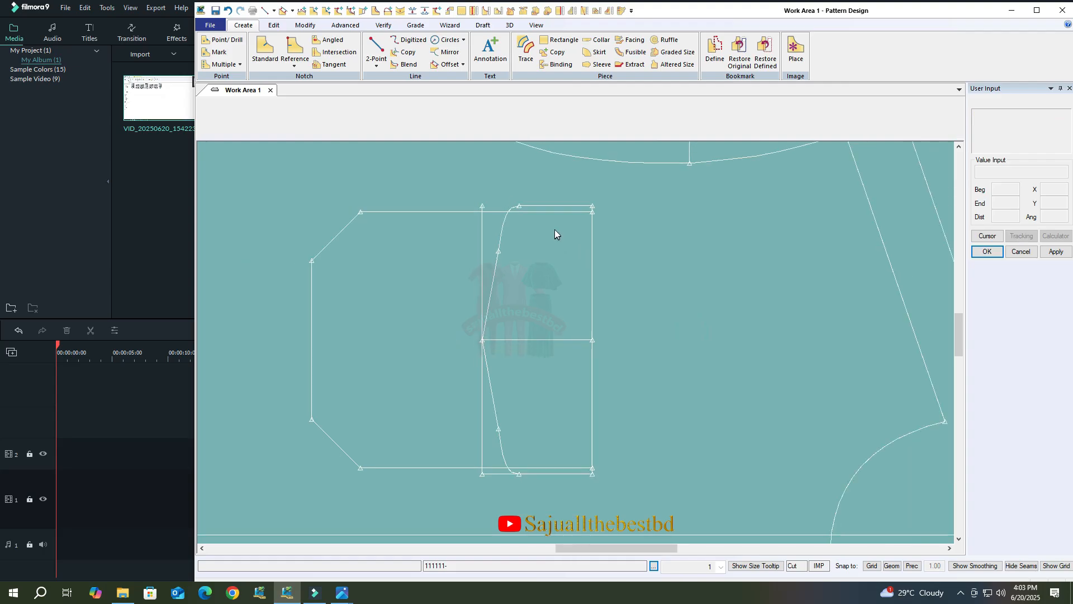
Delete both halves of the leftover flap depth line and the full-length flap side line on the placket side.
{"action": "key", "text": "Delete"}
{"action": "left_click", "coordinate": [481, 275]}
{"action": "right_click", "coordinate": [475, 277]}
{"action": "left_click", "coordinate": [459, 273]}
{"action": "left_click", "coordinate": [486, 426]}
{"action": "right_click", "coordinate": [485, 425]}
{"action": "left_click", "coordinate": [475, 423]}
{"action": "left_click", "coordinate": [501, 474]}
{"action": "right_click", "coordinate": [690, 415]}
{"action": "left_click", "coordinate": [680, 411]}
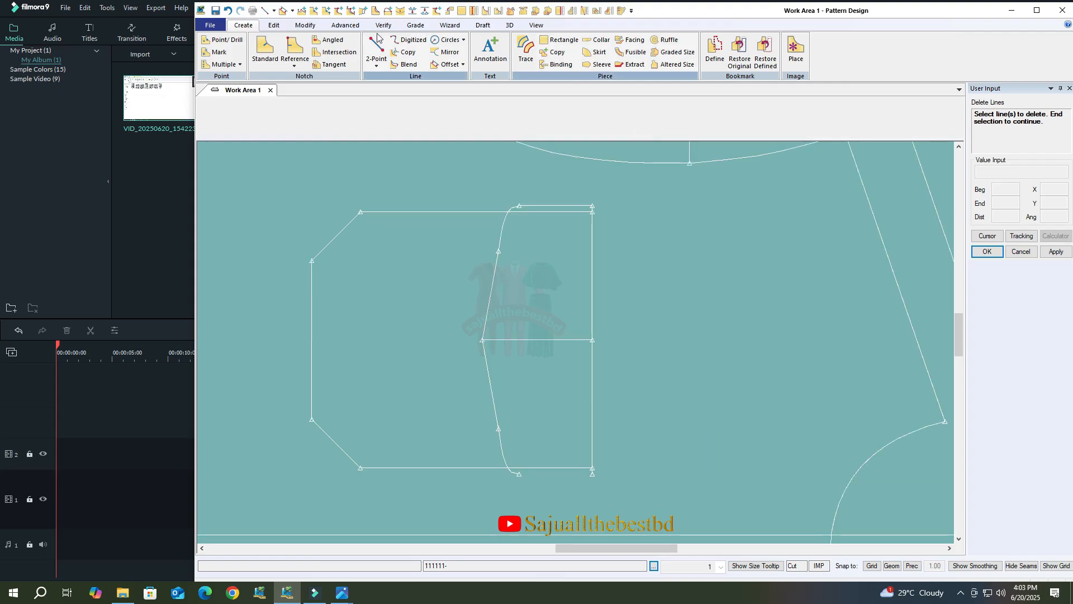
Mirror the side-seam-side flap line across the centre line to close the flap on the placket side.
{"action": "left_click", "coordinate": [447, 51]}
{"action": "right_click", "coordinate": [644, 231]}
{"action": "left_click", "coordinate": [632, 232]}
{"action": "left_click", "coordinate": [565, 340]}
{"action": "right_click", "coordinate": [706, 295]}
{"action": "left_click", "coordinate": [696, 292]}
{"action": "scroll", "coordinate": [543, 293], "scroll_direction": "down", "scroll_amount": 2}
{"action": "scroll", "coordinate": [543, 293], "scroll_direction": "up", "scroll_amount": 1}
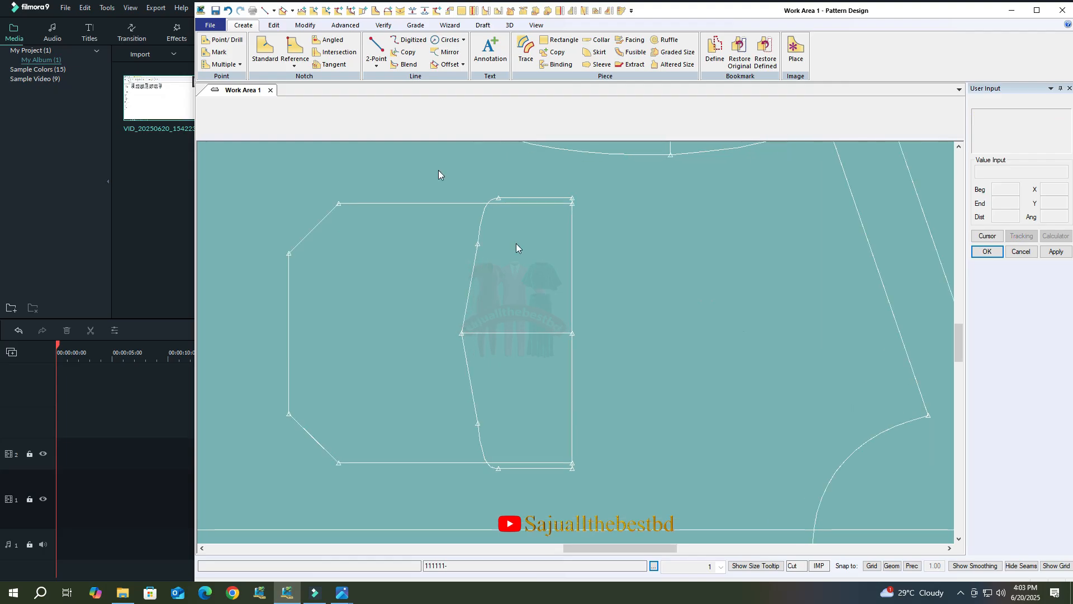
Offset the flap's top edge by -0.5 toward the hem to mark the pocket opening.
{"action": "left_click", "coordinate": [446, 64]}
{"action": "left_click", "coordinate": [571, 317]}
{"action": "right_click", "coordinate": [573, 317]}
{"action": "left_click", "coordinate": [562, 317]}
{"action": "left_click", "coordinate": [563, 315]}
{"action": "right_click", "coordinate": [563, 315]}
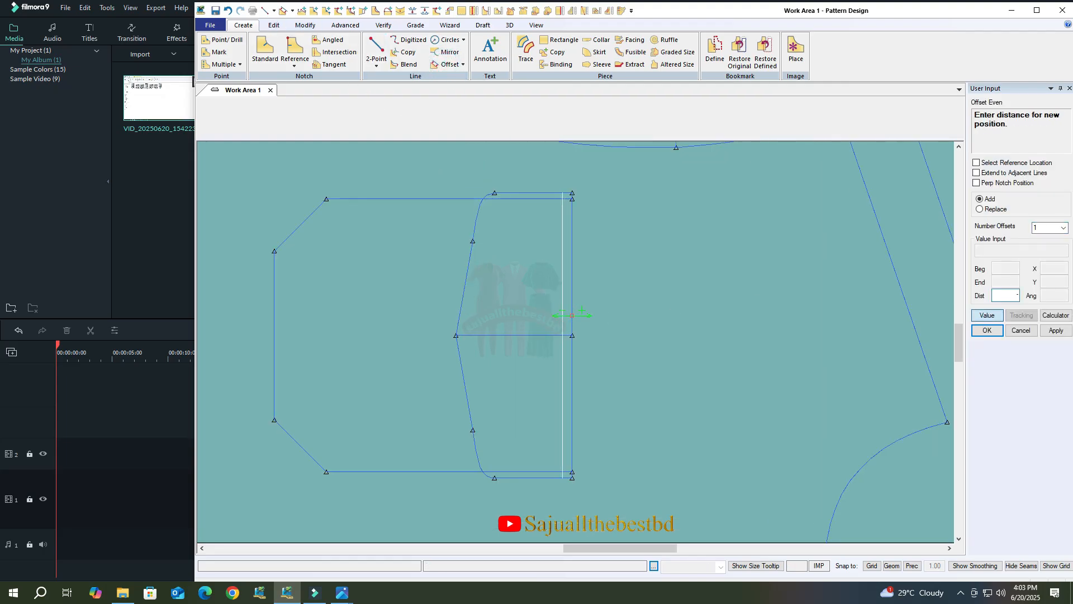
{"action": "type", "text": "-5"}
{"action": "right_click", "coordinate": [635, 285]}
{"action": "left_click", "coordinate": [623, 286]}
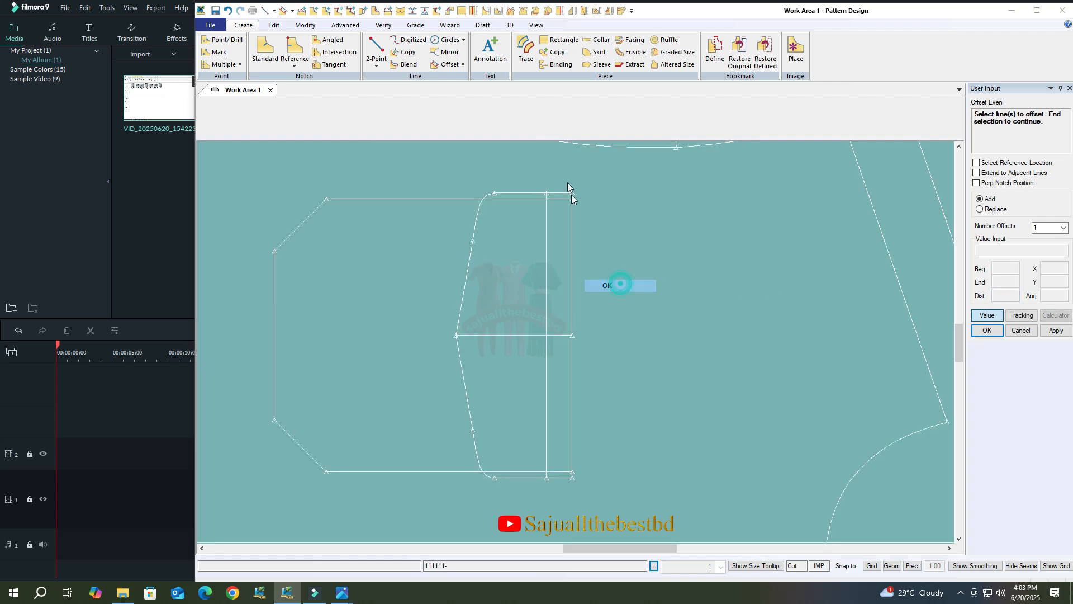
Clip the pocket's side-seam-side line and the pocket opening line to each other so they meet in a corner.
{"action": "left_click", "coordinate": [305, 25]}
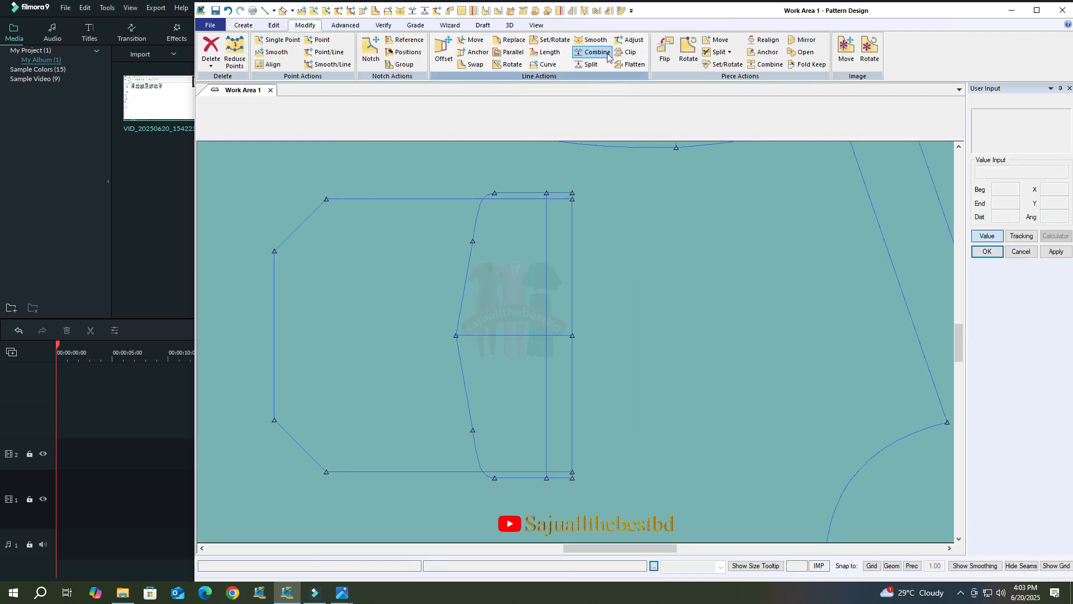
{"action": "left_click", "coordinate": [630, 51]}
{"action": "scroll", "coordinate": [572, 169], "scroll_direction": "up", "scroll_amount": 1}
{"action": "scroll", "coordinate": [554, 219], "scroll_direction": "up", "scroll_amount": 1}
{"action": "left_click", "coordinate": [538, 220]}
{"action": "left_click", "coordinate": [528, 207]}
{"action": "left_click", "coordinate": [527, 207]}
{"action": "left_click", "coordinate": [537, 211]}
{"action": "scroll", "coordinate": [587, 190], "scroll_direction": "down", "scroll_amount": 2}
{"action": "scroll", "coordinate": [558, 438], "scroll_direction": "up", "scroll_amount": 1}
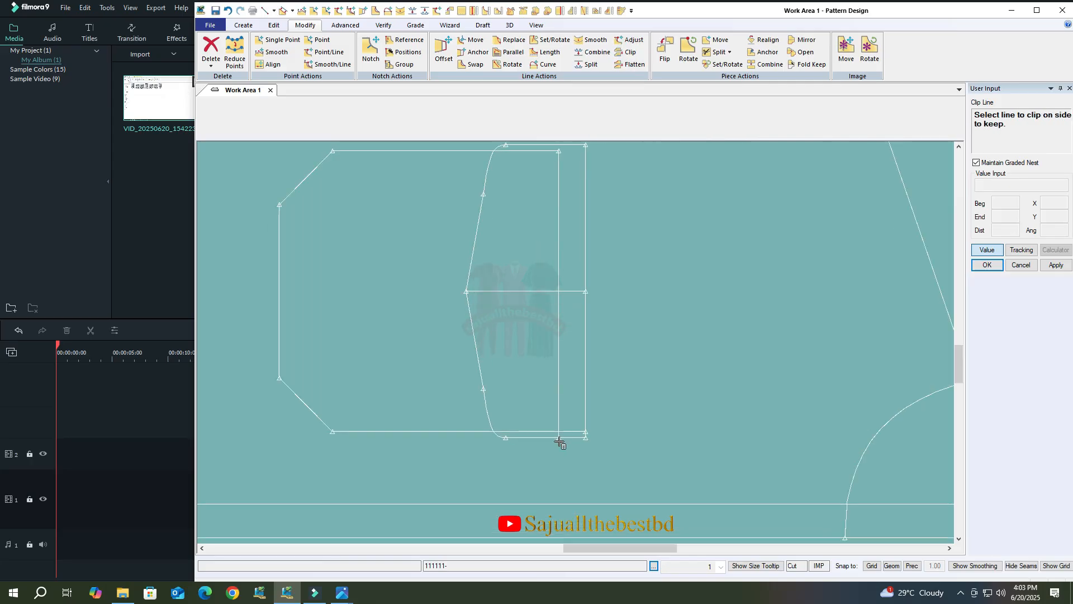
Clip the pocket's placket-side line and the pocket opening line to each other so they meet in a corner.
{"action": "left_click", "coordinate": [545, 435]}
{"action": "left_click", "coordinate": [545, 434]}
{"action": "left_click", "coordinate": [546, 431]}
{"action": "left_click", "coordinate": [557, 427]}
{"action": "left_click", "coordinate": [558, 415]}
{"action": "left_click", "coordinate": [548, 430]}
{"action": "right_click", "coordinate": [648, 377]}
{"action": "left_click", "coordinate": [648, 376]}
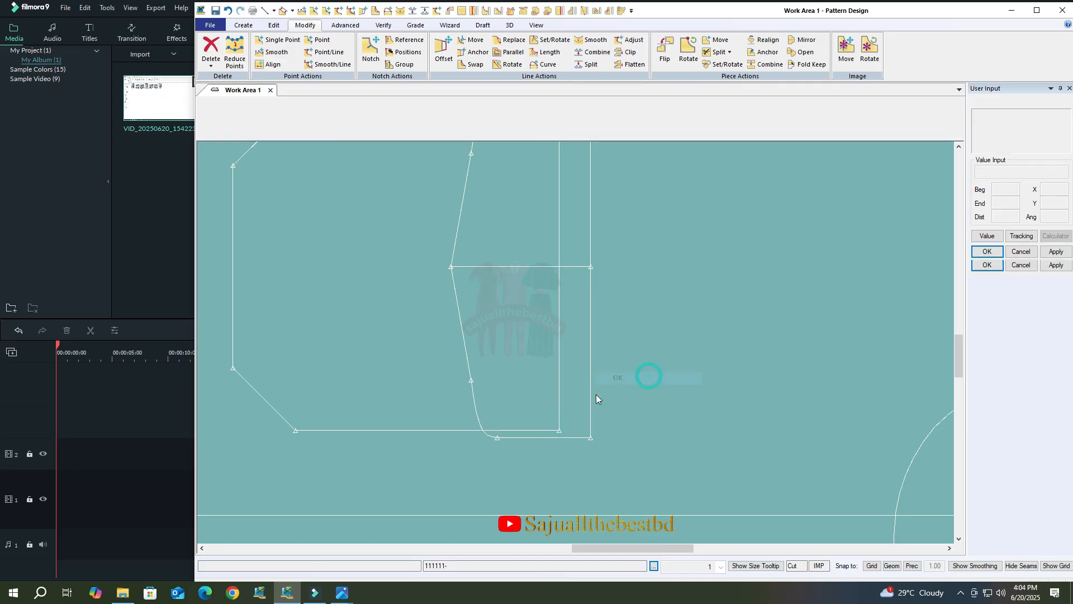
{"action": "scroll", "coordinate": [596, 394], "scroll_direction": "down", "scroll_amount": 2}
{"action": "middle_click_drag", "start_coordinate": [559, 342], "coordinate": [533, 340]}
{"action": "scroll", "coordinate": [508, 294], "scroll_direction": "up", "scroll_amount": 1}
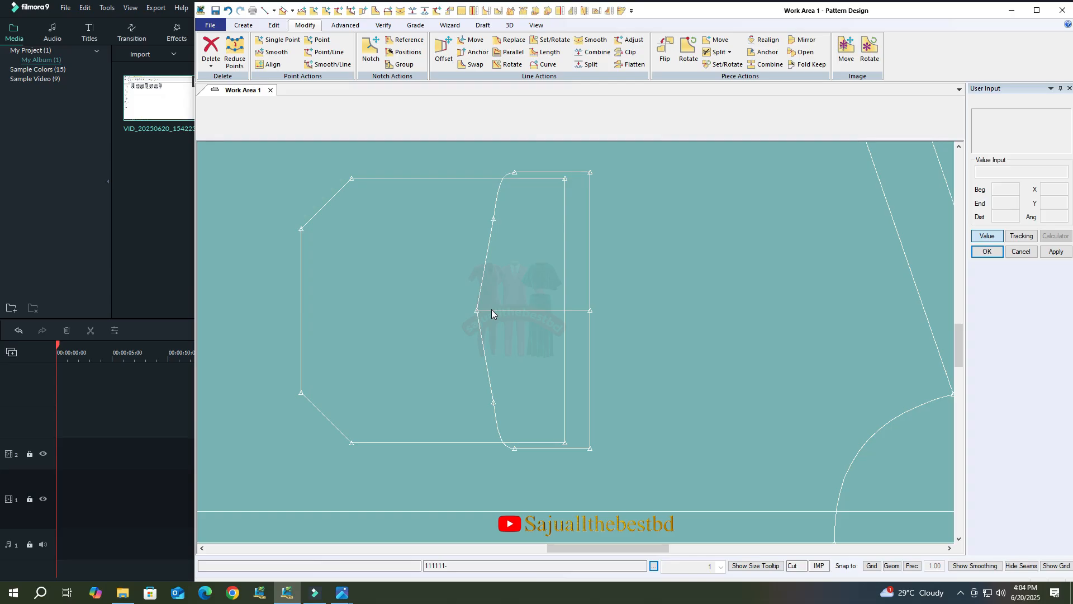
{"action": "left_click", "coordinate": [243, 25]}
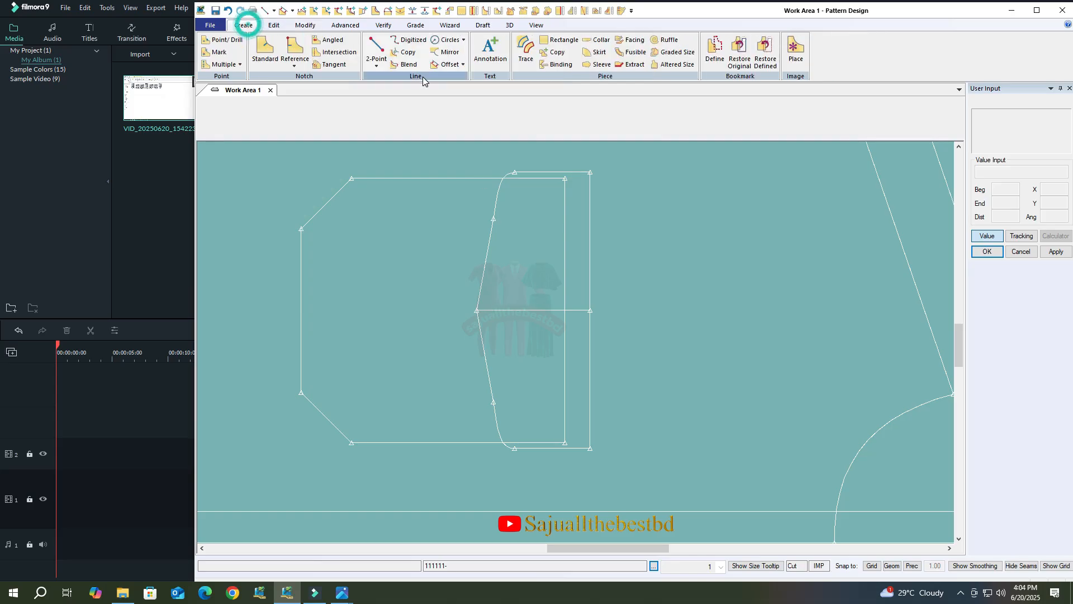
{"action": "left_click", "coordinate": [449, 64]}
{"action": "left_click", "coordinate": [565, 292]}
{"action": "right_click", "coordinate": [544, 289]}
{"action": "left_click", "coordinate": [542, 291]}
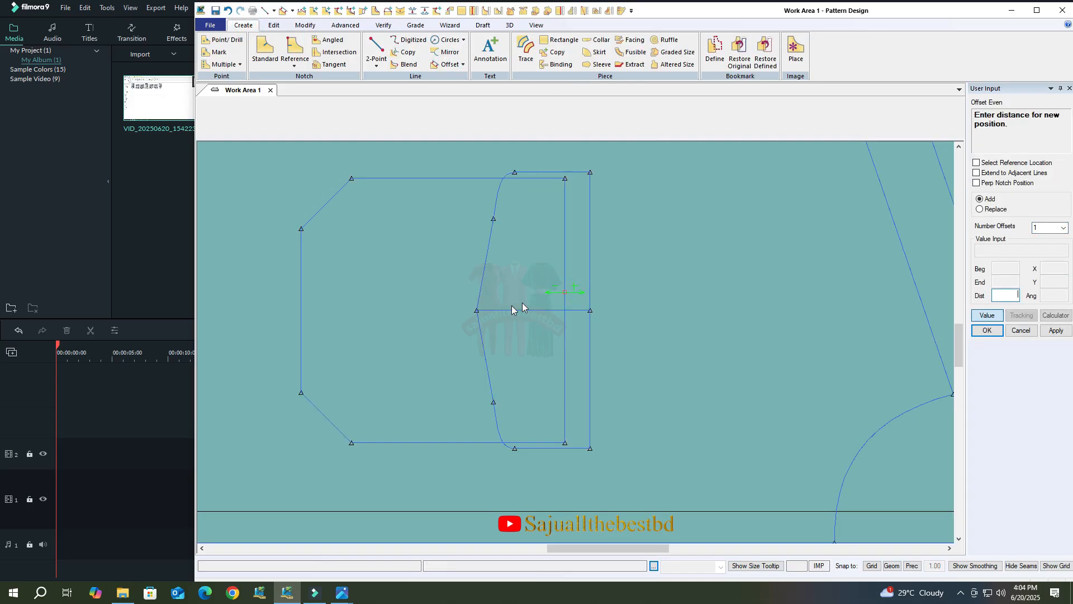
{"action": "right_click", "coordinate": [553, 303]}
{"action": "left_click", "coordinate": [554, 318]}
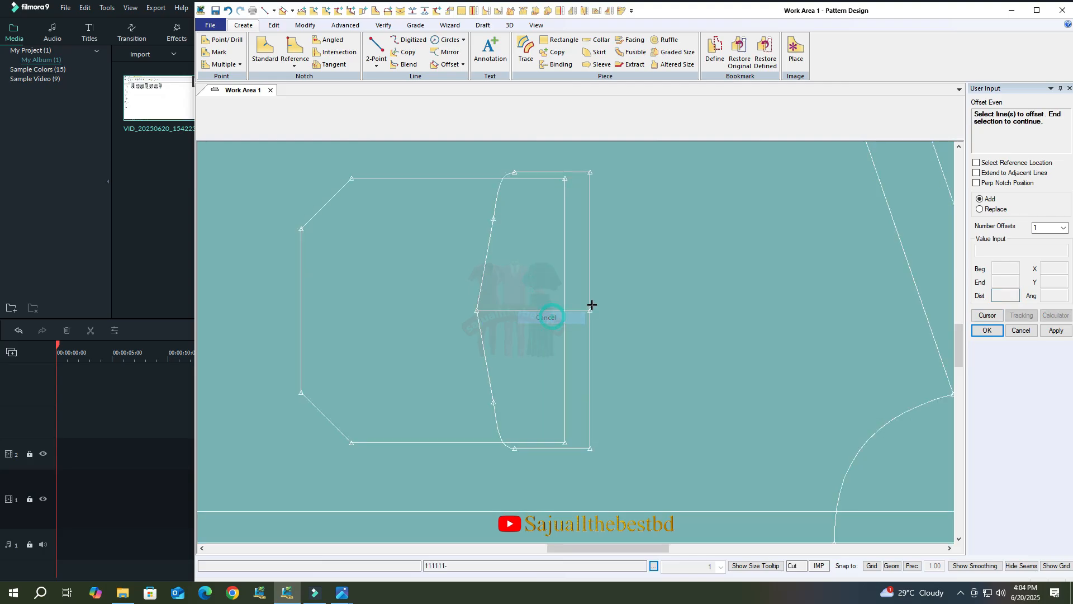
Offset the flap's top edge by about -2.05 toward the hem to add a line across the pocket.
{"action": "left_click", "coordinate": [591, 295]}
{"action": "right_click", "coordinate": [554, 289]}
{"action": "left_click", "coordinate": [558, 295]}
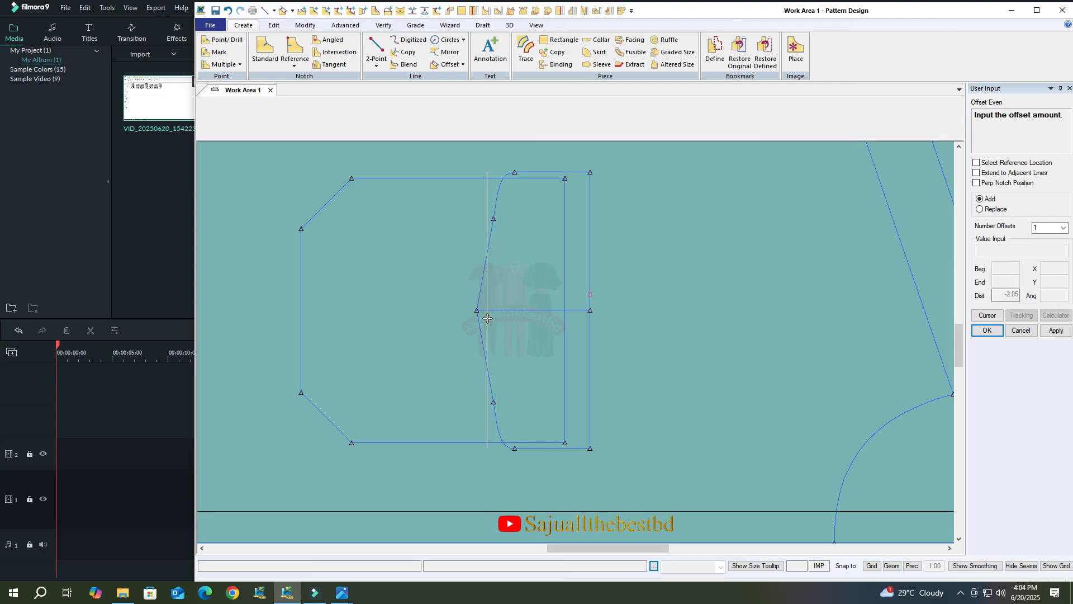
{"action": "left_click", "coordinate": [487, 318]}
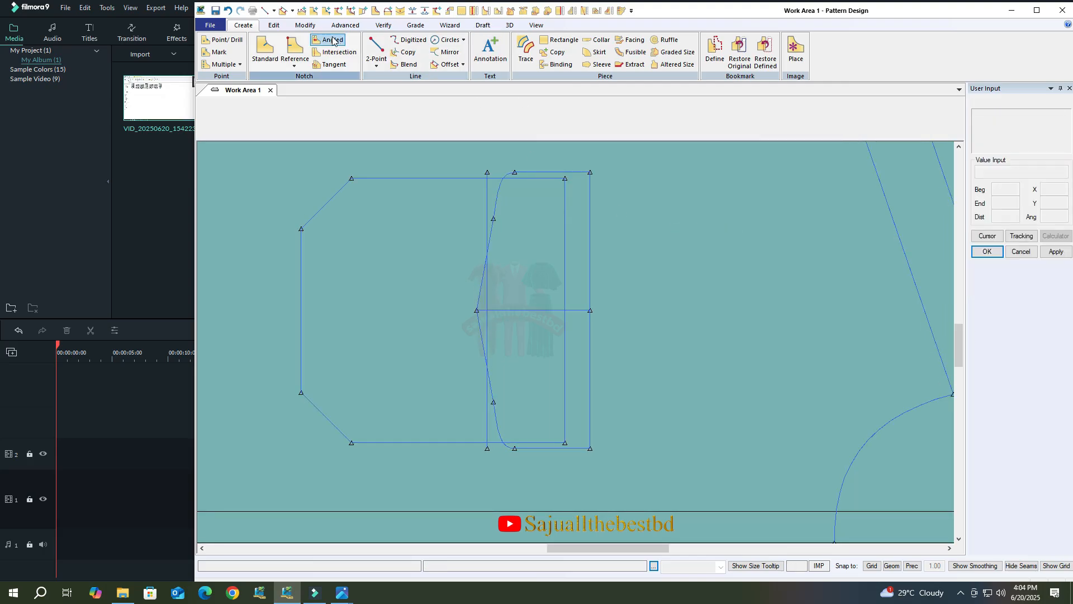
Clip both ends of the new cross line where they overrun the pocket's side-seam-side and placket-side lines.
{"action": "left_click", "coordinate": [306, 25]}
{"action": "left_click", "coordinate": [630, 52]}
{"action": "left_click", "coordinate": [487, 191]}
{"action": "left_click", "coordinate": [476, 179]}
{"action": "left_click", "coordinate": [489, 431]}
{"action": "left_click", "coordinate": [477, 443]}
{"action": "right_click", "coordinate": [691, 286]}
{"action": "left_click", "coordinate": [689, 288]}
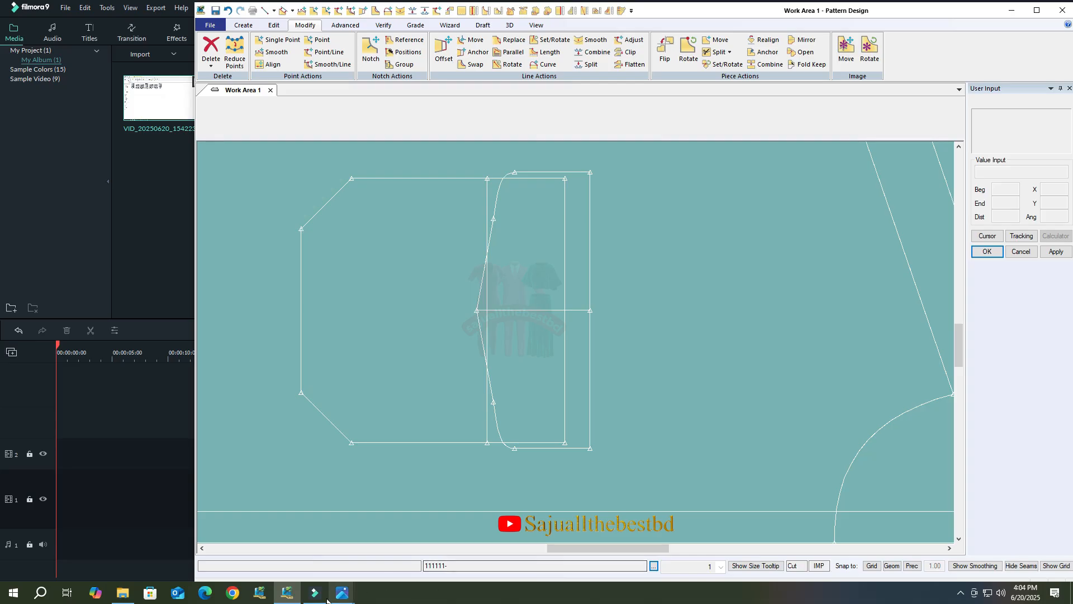
Check the front chest pocket sketch and measure the gap between the pocket's placket-side line and the nearest placket line.
{"action": "mouse_move", "coordinate": [342, 592]}
{"action": "left_click", "coordinate": [392, 562]}
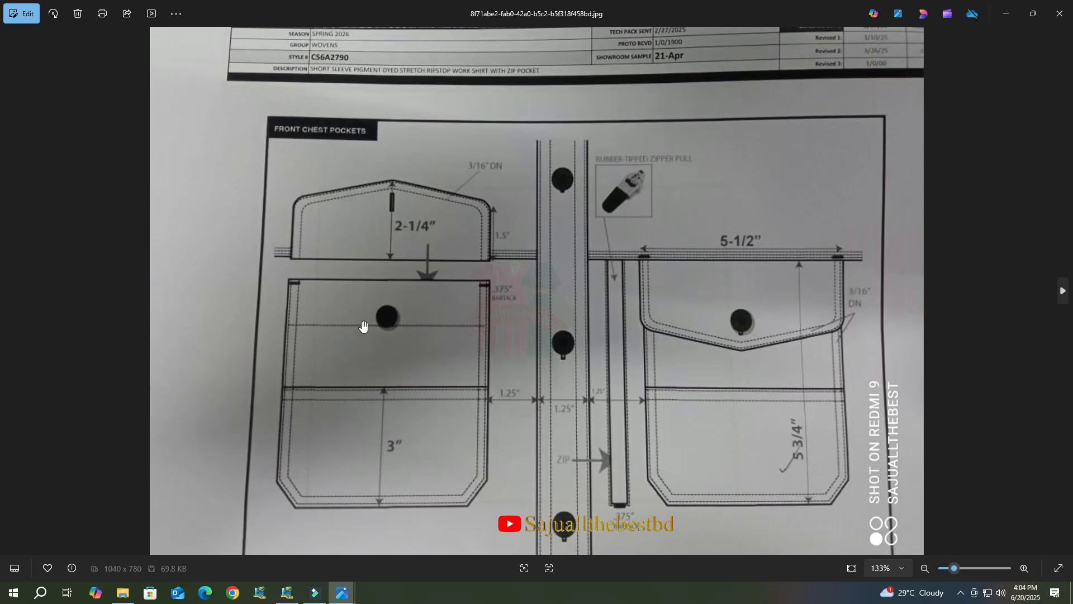
{"action": "left_click", "coordinate": [1007, 14]}
{"action": "scroll", "coordinate": [556, 420], "scroll_direction": "up", "scroll_amount": 1}
{"action": "scroll", "coordinate": [505, 440], "scroll_direction": "up", "scroll_amount": 1}
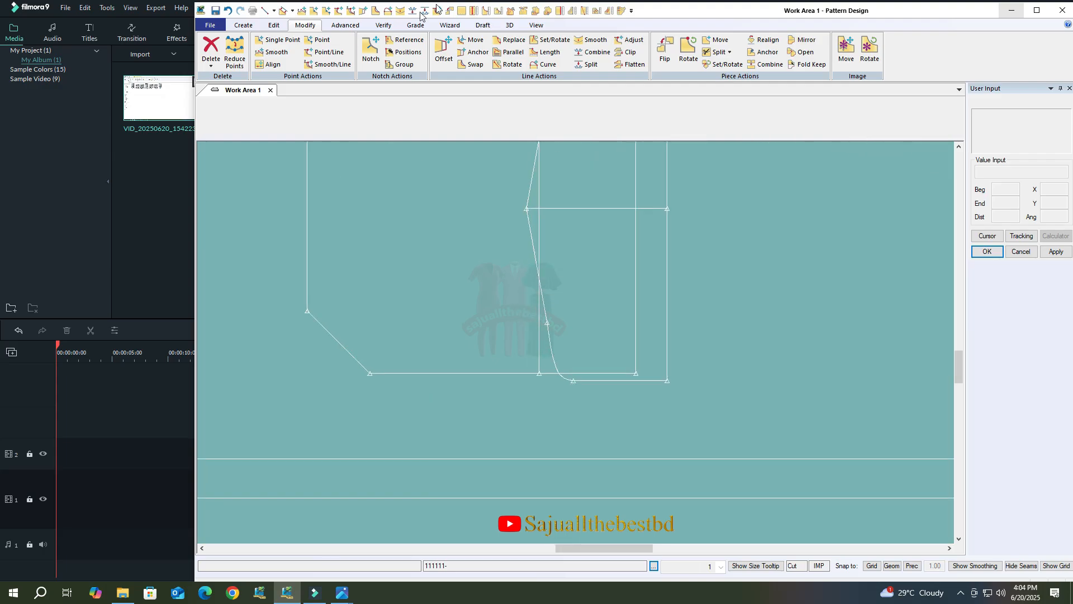
{"action": "left_click", "coordinate": [265, 11]}
{"action": "left_click", "coordinate": [384, 25]}
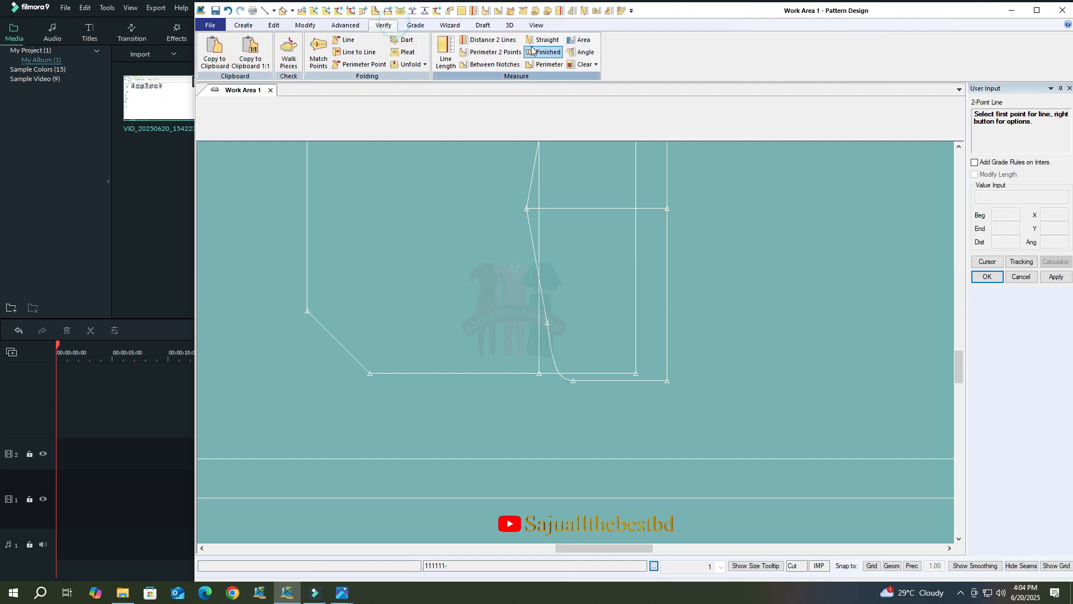
{"action": "left_click", "coordinate": [534, 52]}
{"action": "left_click", "coordinate": [511, 373]}
{"action": "left_click", "coordinate": [512, 459]}
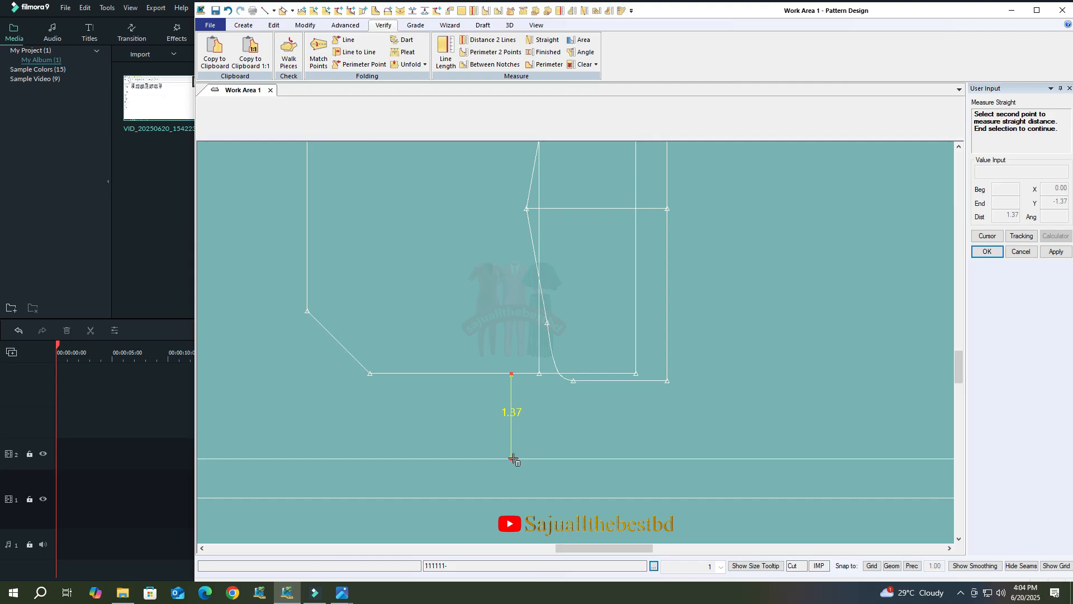
{"action": "right_click", "coordinate": [515, 283]}
{"action": "left_click", "coordinate": [517, 300]}
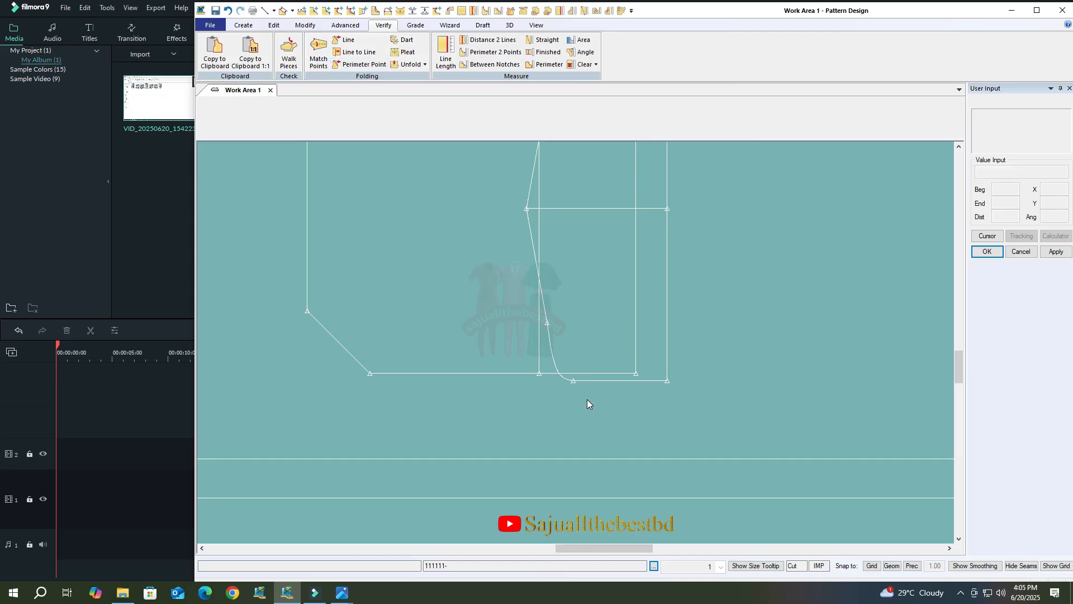
Offset the placket line nearest the pocket toward the pocket to mark the chest zipper line.
{"action": "left_click", "coordinate": [243, 25]}
{"action": "left_click", "coordinate": [440, 66]}
{"action": "left_click", "coordinate": [537, 458]}
{"action": "left_click", "coordinate": [555, 438]}
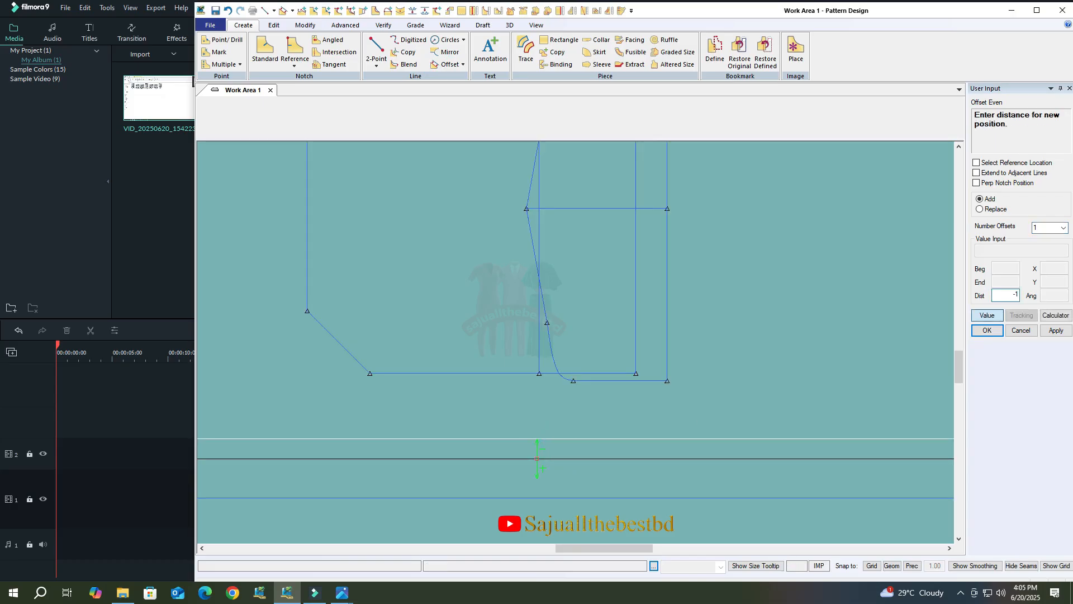
{"action": "key", "text": "Return"}
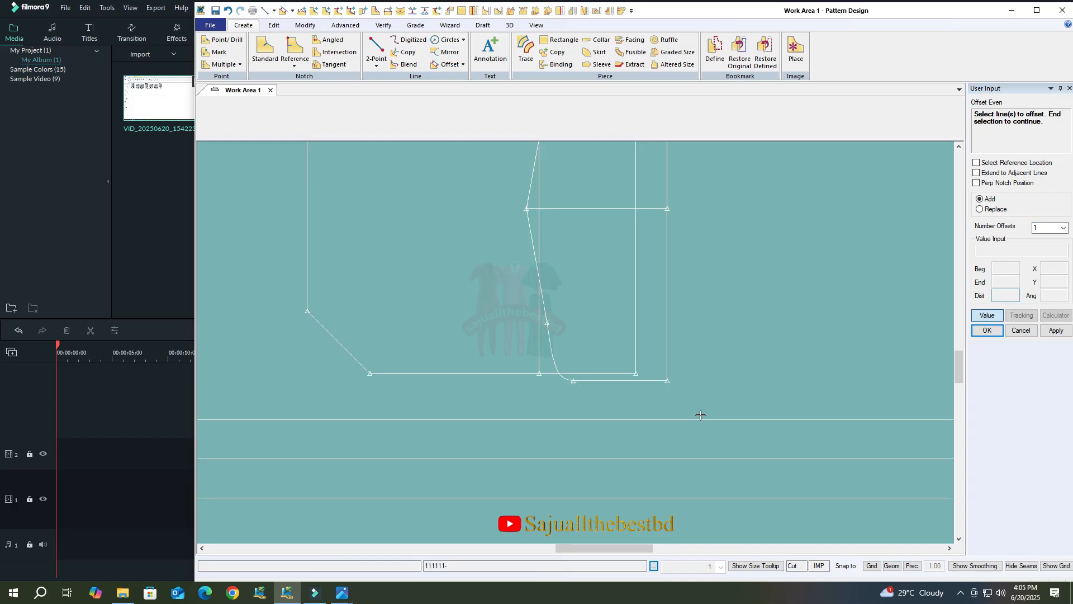
Draw a 1.65 long line from the flap's upper placket-side corner straight across the zipper line toward the placket.
{"action": "scroll", "coordinate": [685, 427], "scroll_direction": "up", "scroll_amount": 1}
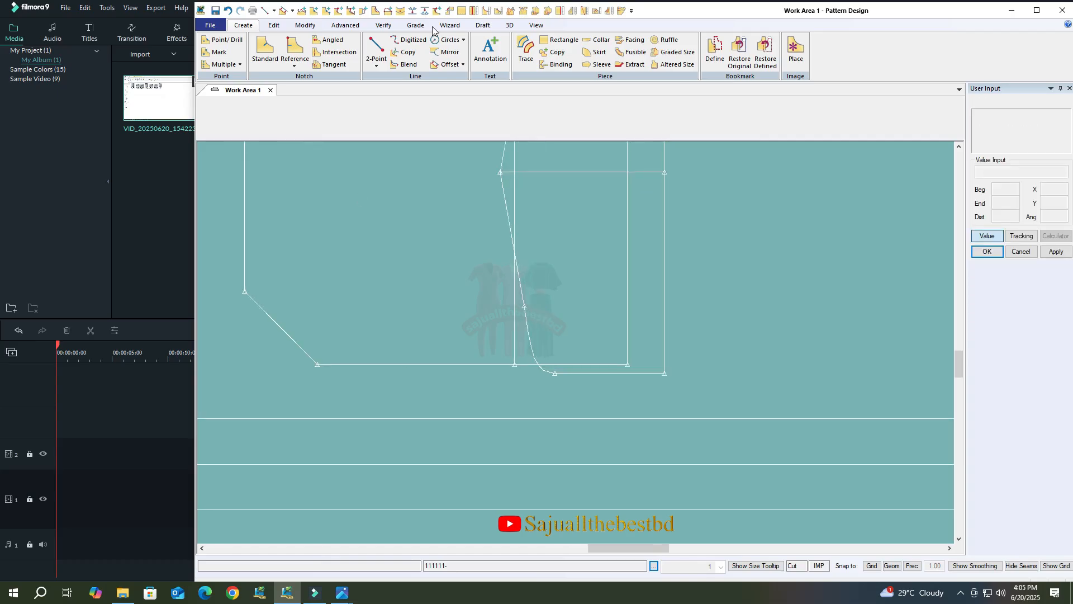
{"action": "left_click", "coordinate": [376, 51]}
{"action": "left_click", "coordinate": [665, 374]}
{"action": "left_click", "coordinate": [685, 430]}
{"action": "left_click", "coordinate": [668, 493]}
Clip the line from the flap corner and the zipper line to each other so they meet in a corner.
{"action": "left_click", "coordinate": [313, 23]}
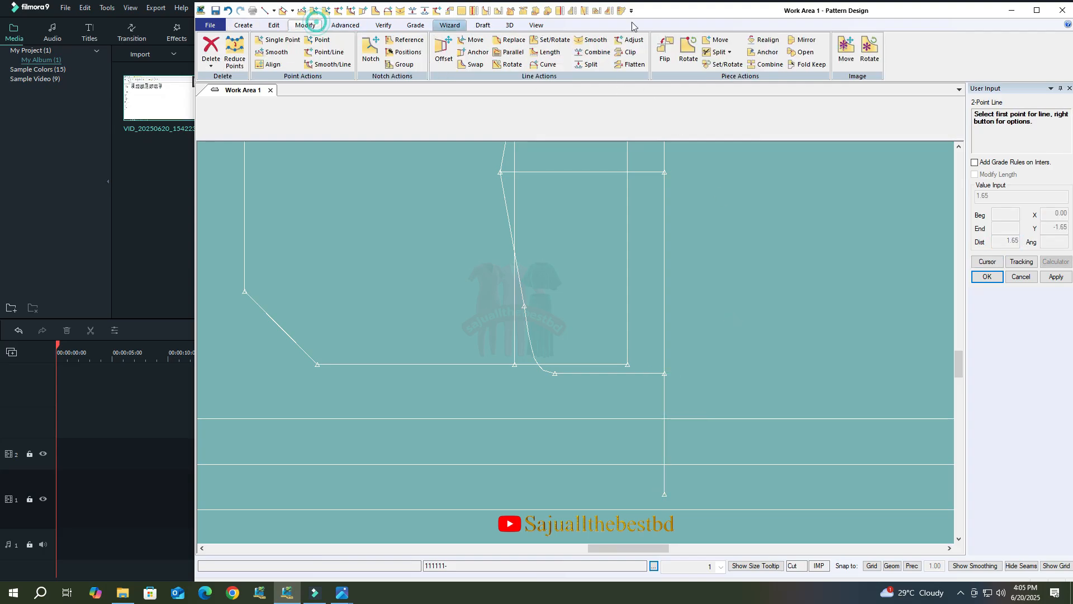
{"action": "left_click", "coordinate": [625, 52]}
{"action": "left_click", "coordinate": [665, 400]}
{"action": "left_click", "coordinate": [690, 419]}
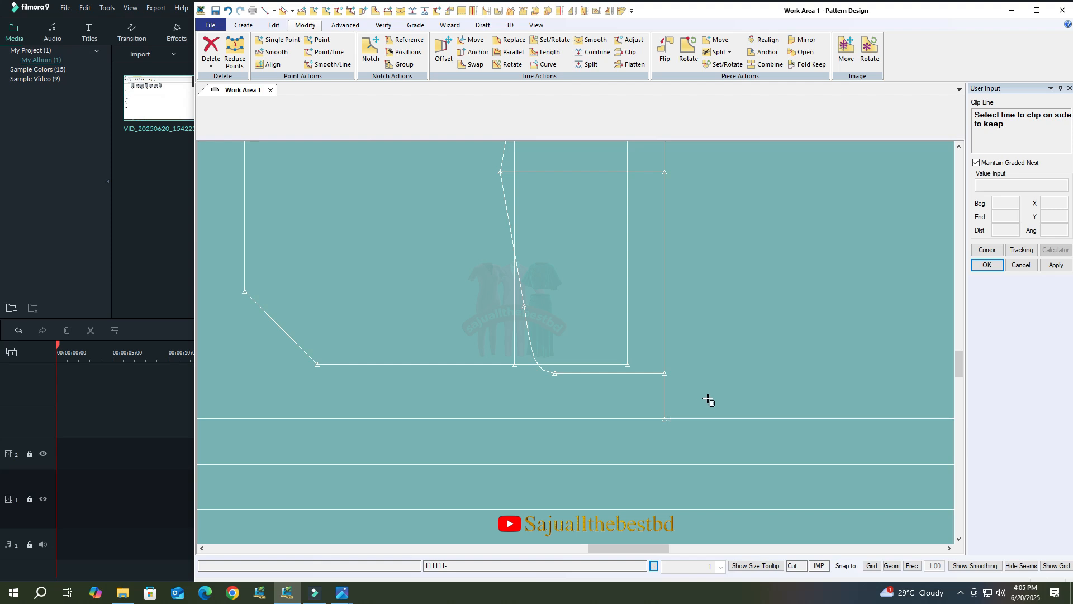
{"action": "scroll", "coordinate": [765, 336], "scroll_direction": "down", "scroll_amount": 3}
{"action": "right_click", "coordinate": [430, 281]}
{"action": "left_click", "coordinate": [485, 289]}
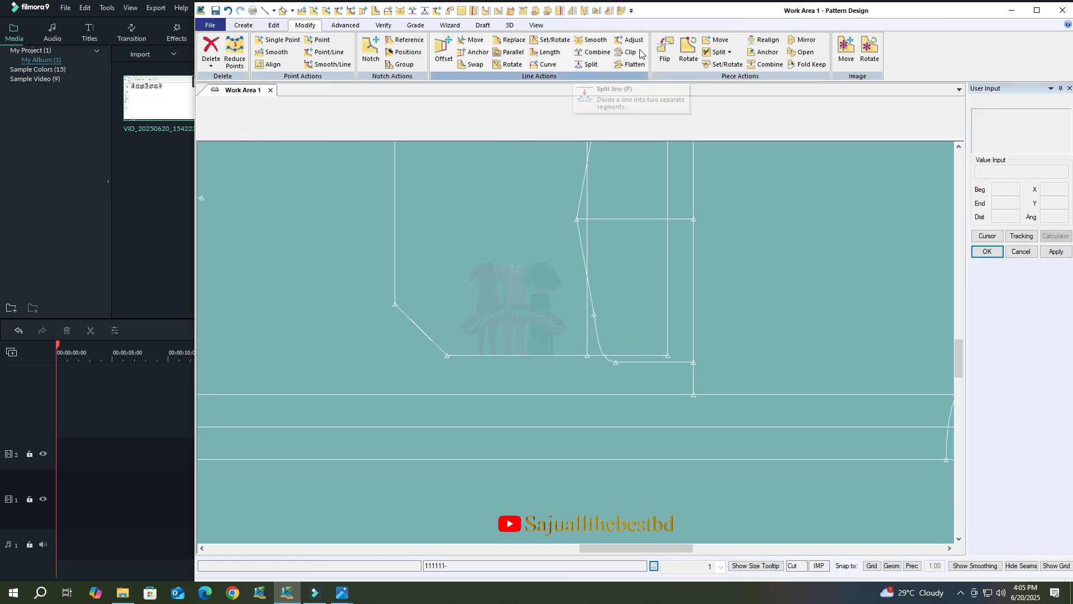
{"action": "left_click", "coordinate": [627, 52]}
{"action": "left_click", "coordinate": [668, 396]}
{"action": "left_click", "coordinate": [693, 375]}
{"action": "right_click", "coordinate": [730, 311]}
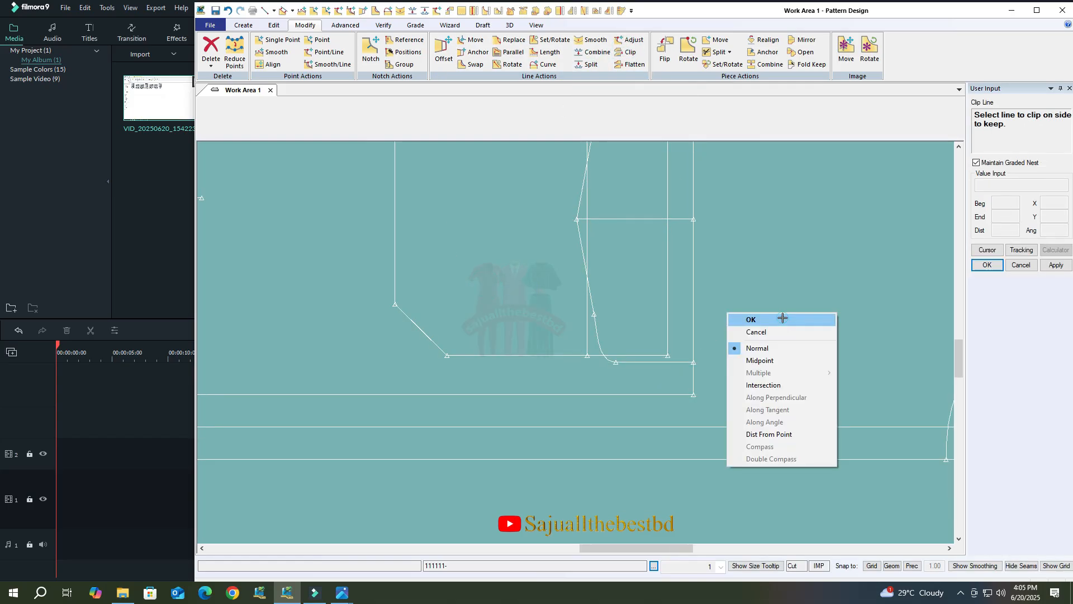
{"action": "left_click", "coordinate": [782, 314]}
Check the chest pocket zipper length on the spec sheet and the zipper position on the chest pocket sketch.
{"action": "mouse_move", "coordinate": [341, 598]}
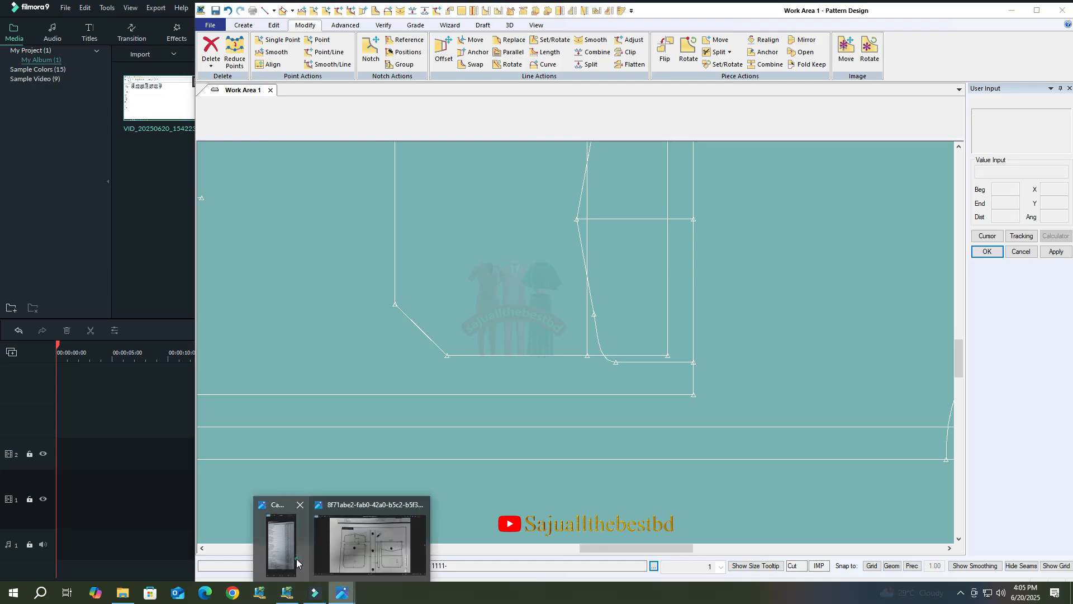
{"action": "left_click", "coordinate": [280, 536]}
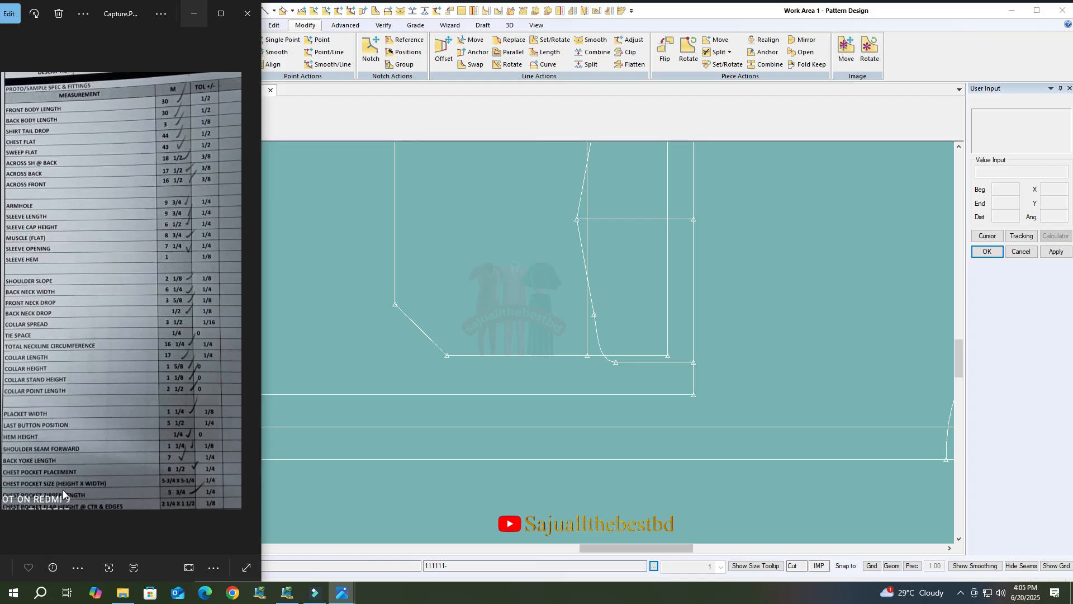
{"action": "left_click", "coordinate": [389, 548]}
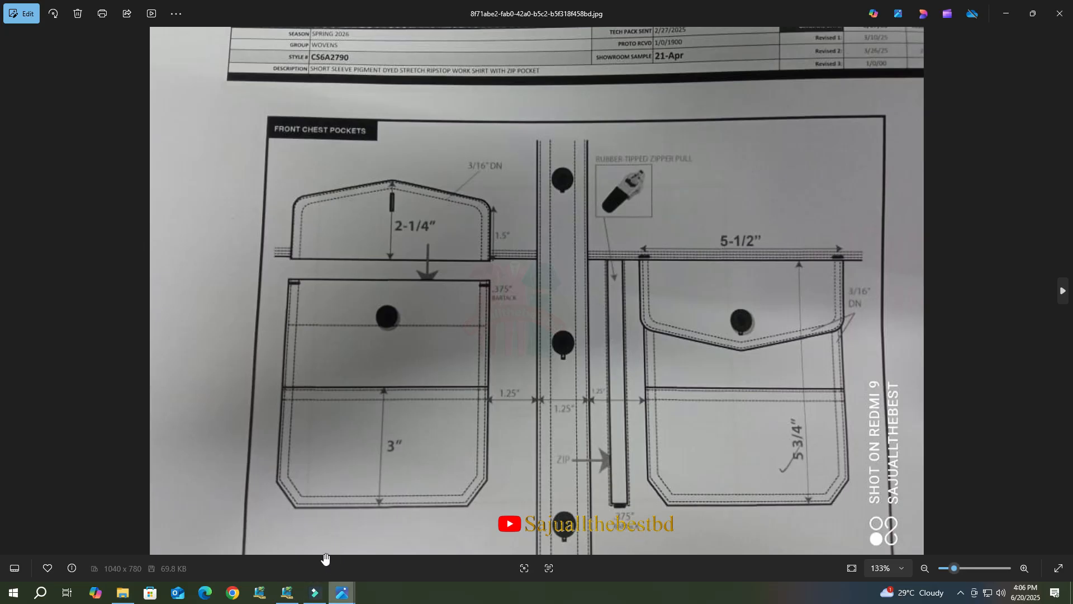
{"action": "left_click", "coordinate": [315, 592]}
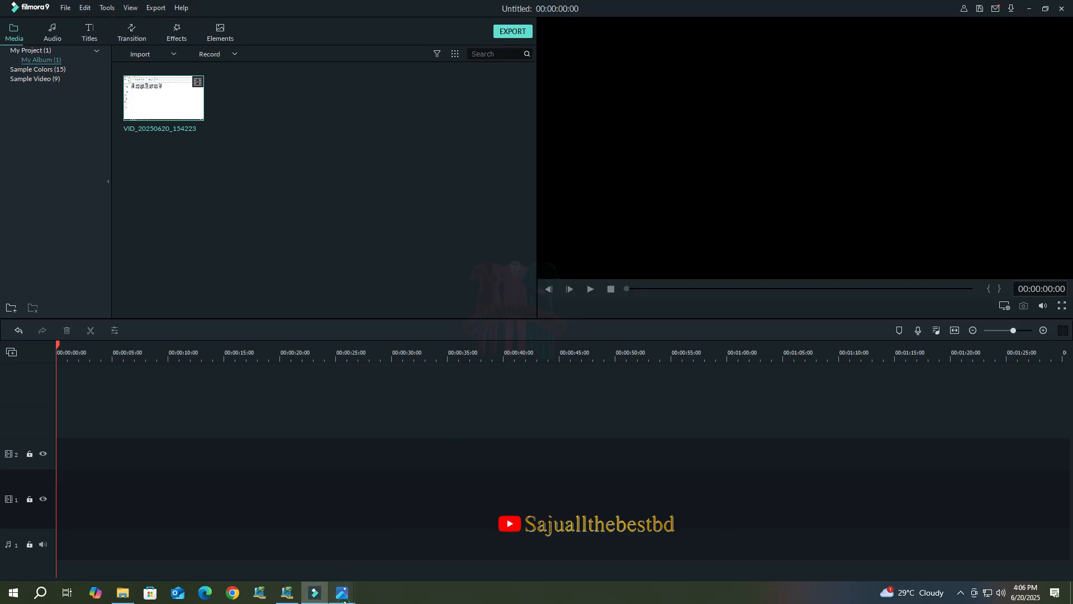
{"action": "mouse_move", "coordinate": [342, 592]}
{"action": "left_click", "coordinate": [288, 593]}
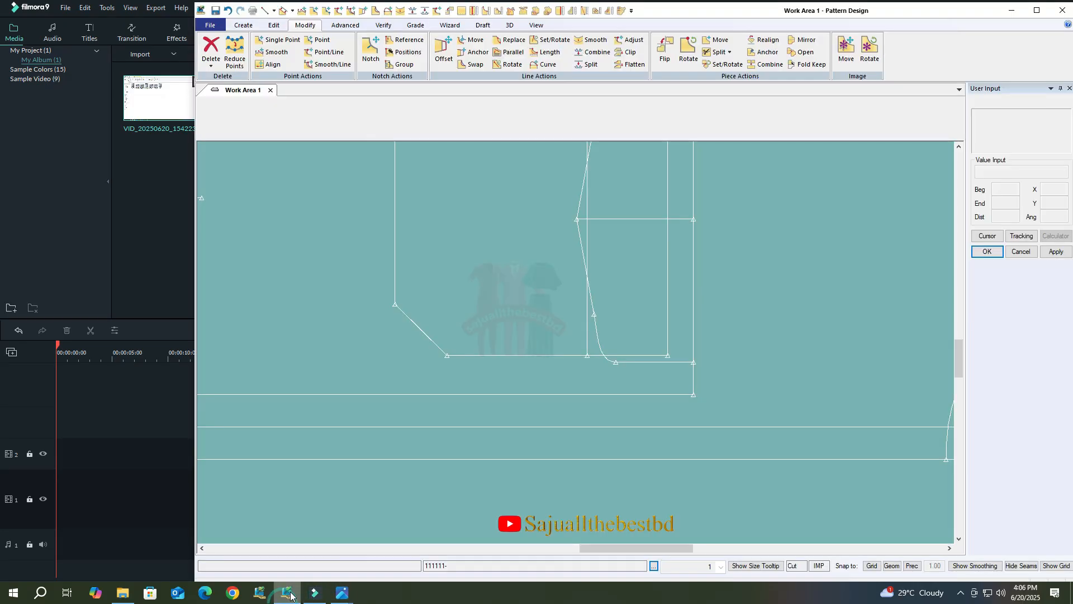
{"action": "scroll", "coordinate": [638, 422], "scroll_direction": "up", "scroll_amount": 1}
{"action": "scroll", "coordinate": [638, 424], "scroll_direction": "up", "scroll_amount": 1}
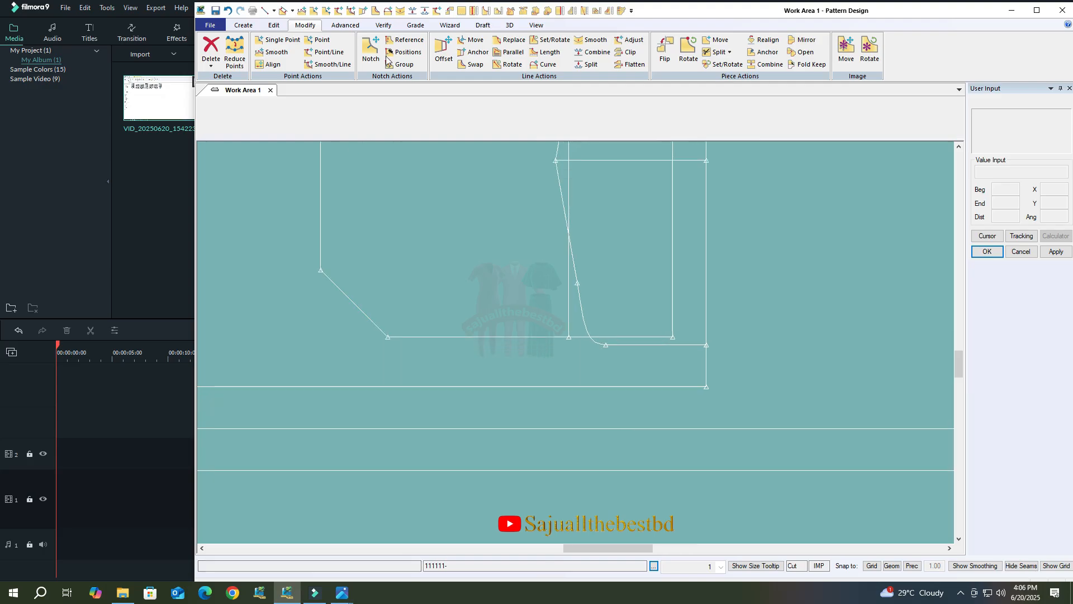
Split the zipper line 5.75 from its corner below the flap and delete the remainder toward the hem.
{"action": "left_click", "coordinate": [243, 25]}
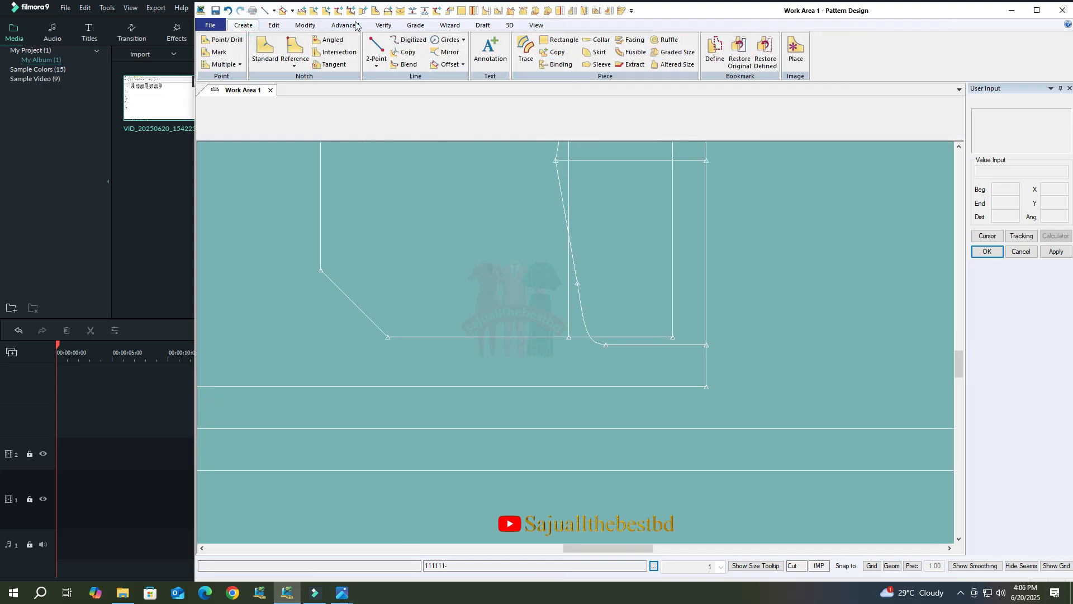
{"action": "left_click", "coordinate": [305, 26]}
{"action": "left_click", "coordinate": [588, 64]}
{"action": "left_click", "coordinate": [718, 380]}
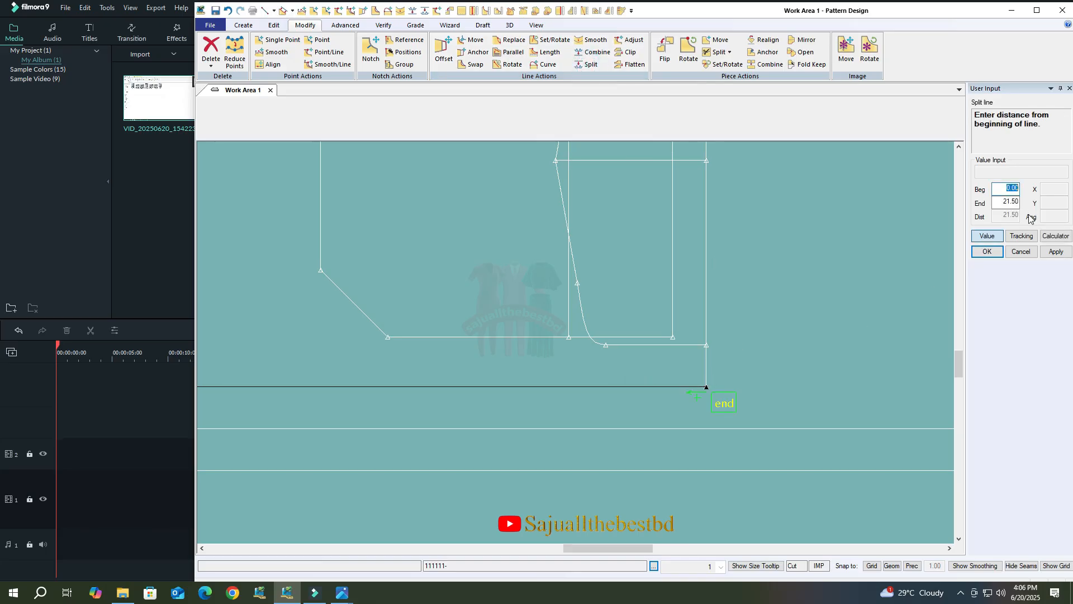
{"action": "type", "text": "5.7"}
{"action": "key", "text": "Return"}
{"action": "right_click", "coordinate": [468, 267]}
{"action": "left_click", "coordinate": [468, 266]}
{"action": "key", "text": "Delete"}
{"action": "left_click", "coordinate": [285, 386]}
{"action": "right_click", "coordinate": [306, 360]}
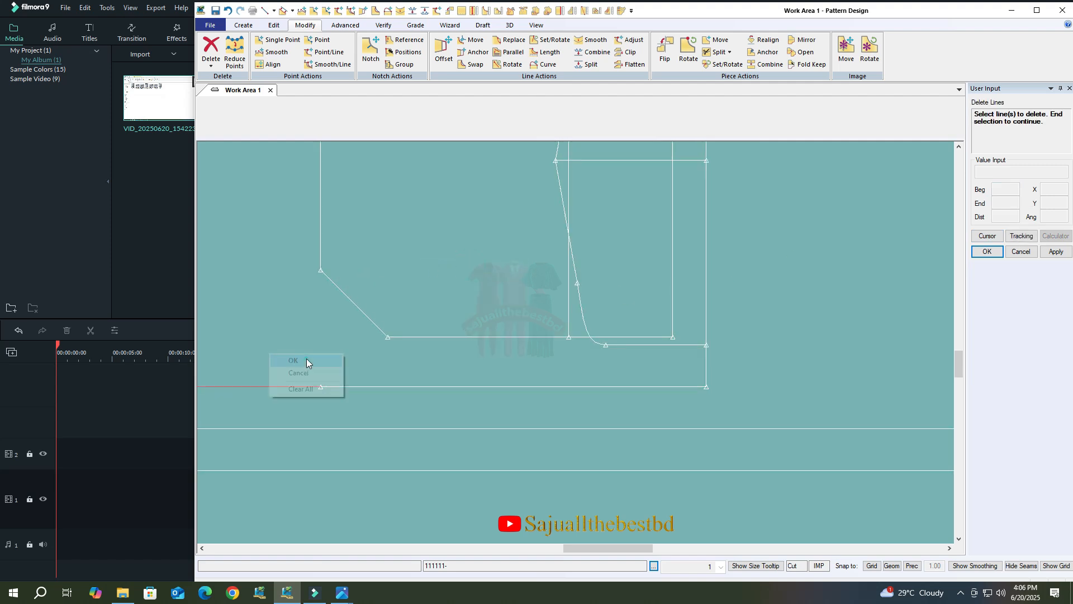
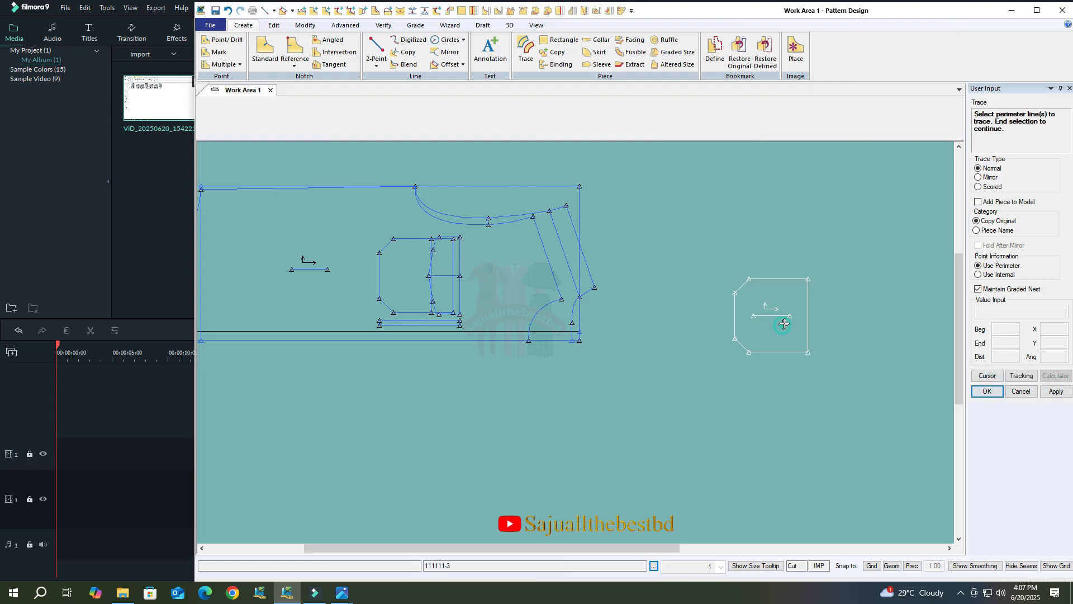
Place the traced chest pocket piece in the empty area beyond the front's neckline.
{"action": "left_click", "coordinate": [786, 330]}
{"action": "left_click", "coordinate": [779, 330]}
{"action": "left_click", "coordinate": [866, 293]}
{"action": "scroll", "coordinate": [401, 268], "scroll_direction": "up", "scroll_amount": 1}
{"action": "scroll", "coordinate": [400, 272], "scroll_direction": "up", "scroll_amount": 1}
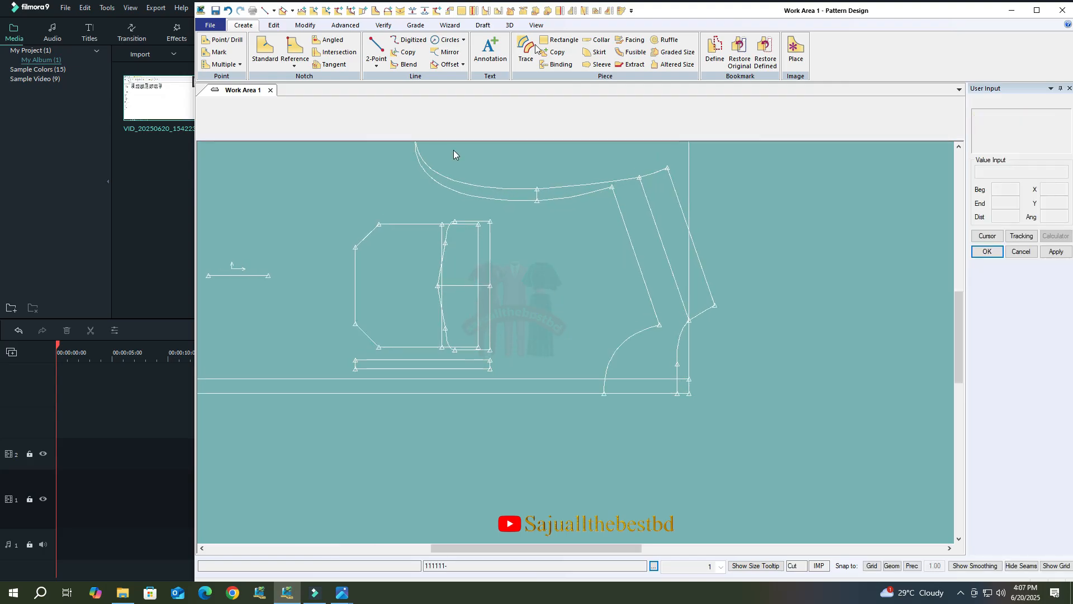
Trace the pointed pocket flap's outline as a separate piece and place it next to the traced pocket piece.
{"action": "left_click", "coordinate": [526, 50]}
{"action": "scroll", "coordinate": [440, 266], "scroll_direction": "up", "scroll_amount": 1}
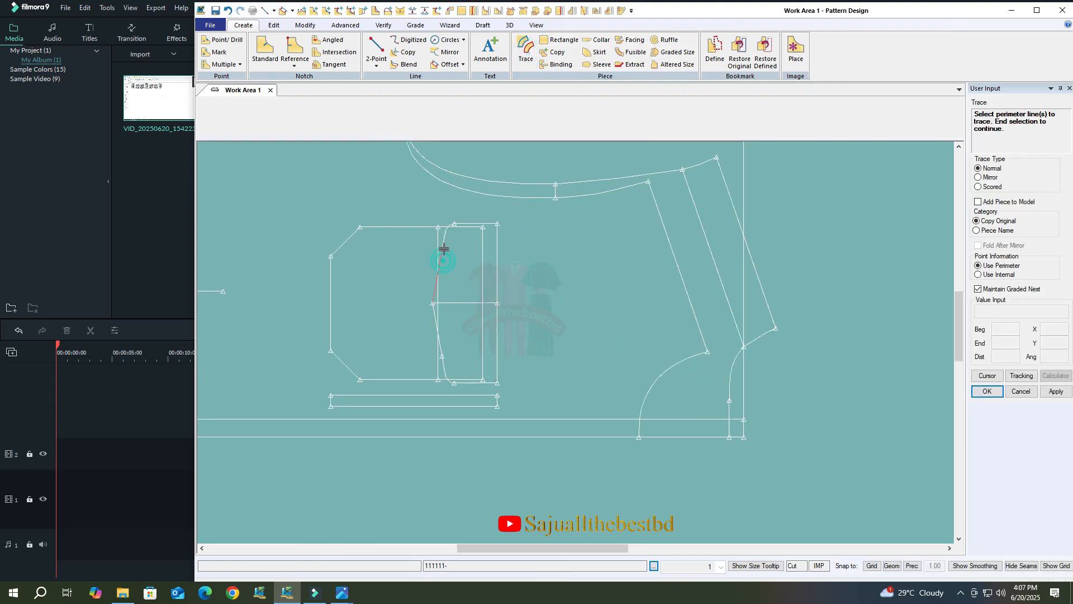
{"action": "left_click", "coordinate": [498, 259]}
{"action": "right_click", "coordinate": [452, 313]}
{"action": "left_click", "coordinate": [460, 314]}
{"action": "right_click", "coordinate": [424, 308]}
{"action": "left_click", "coordinate": [430, 313]}
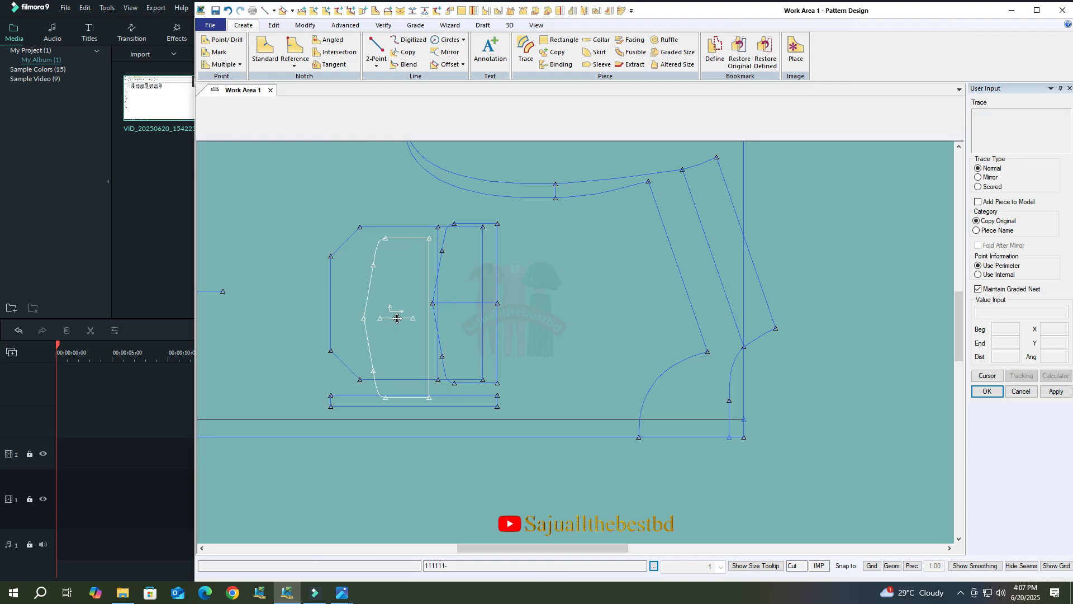
{"action": "scroll", "coordinate": [397, 314], "scroll_direction": "down", "scroll_amount": 4}
{"action": "scroll", "coordinate": [336, 314], "scroll_direction": "down", "scroll_amount": 1}
{"action": "scroll", "coordinate": [782, 323], "scroll_direction": "up", "scroll_amount": 2}
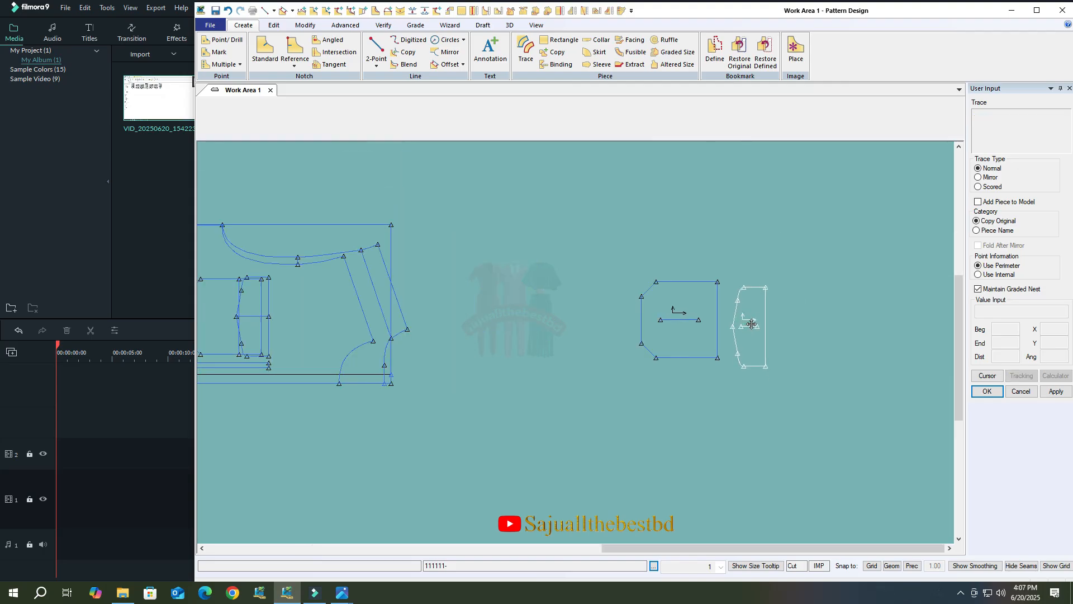
{"action": "left_click", "coordinate": [752, 321]}
{"action": "left_click", "coordinate": [991, 391]}
Move the front body piece closer to the traced pocket and flap pieces.
{"action": "scroll", "coordinate": [846, 347], "scroll_direction": "down", "scroll_amount": 4}
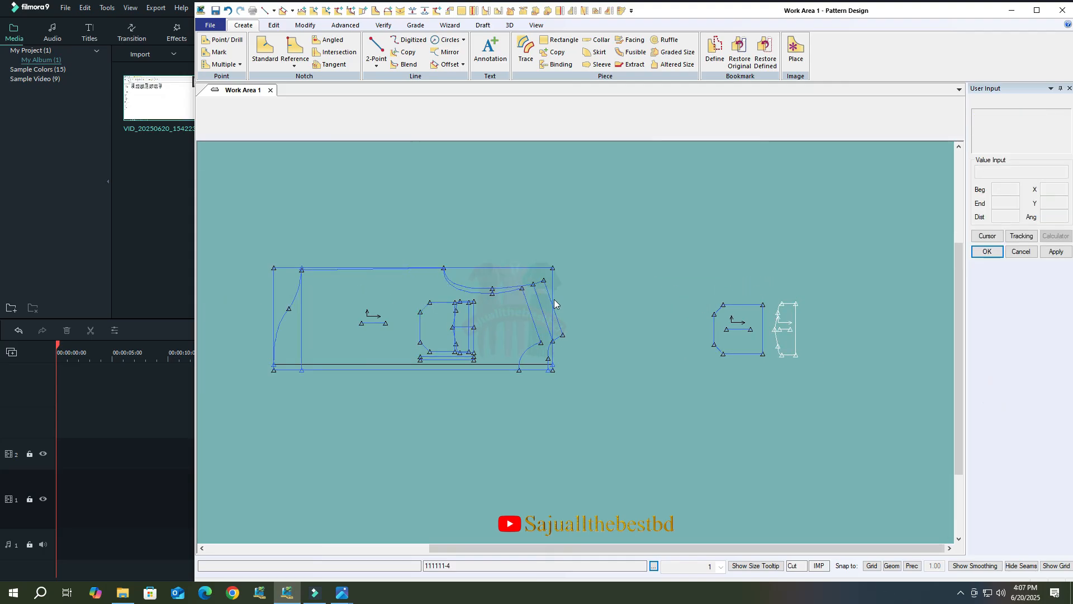
{"action": "scroll", "coordinate": [486, 313], "scroll_direction": "up", "scroll_amount": 4}
{"action": "left_click_drag", "start_coordinate": [370, 324], "coordinate": [548, 315]}
{"action": "scroll", "coordinate": [562, 311], "scroll_direction": "up", "scroll_amount": 1}
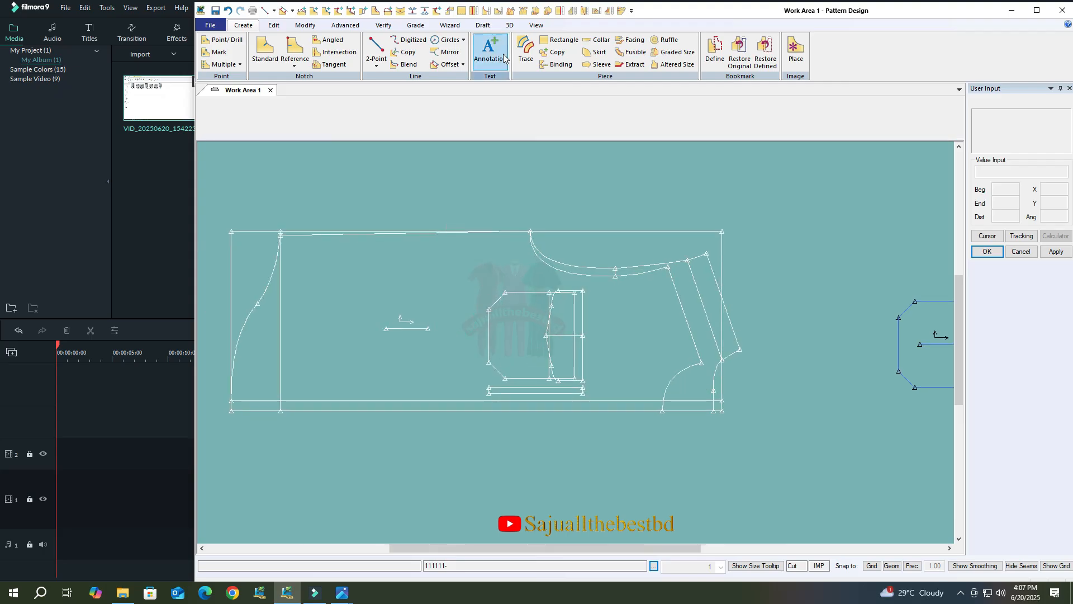
Restore all hidden lines on the front and back draft.
{"action": "left_click", "coordinate": [537, 25]}
{"action": "left_click", "coordinate": [613, 64]}
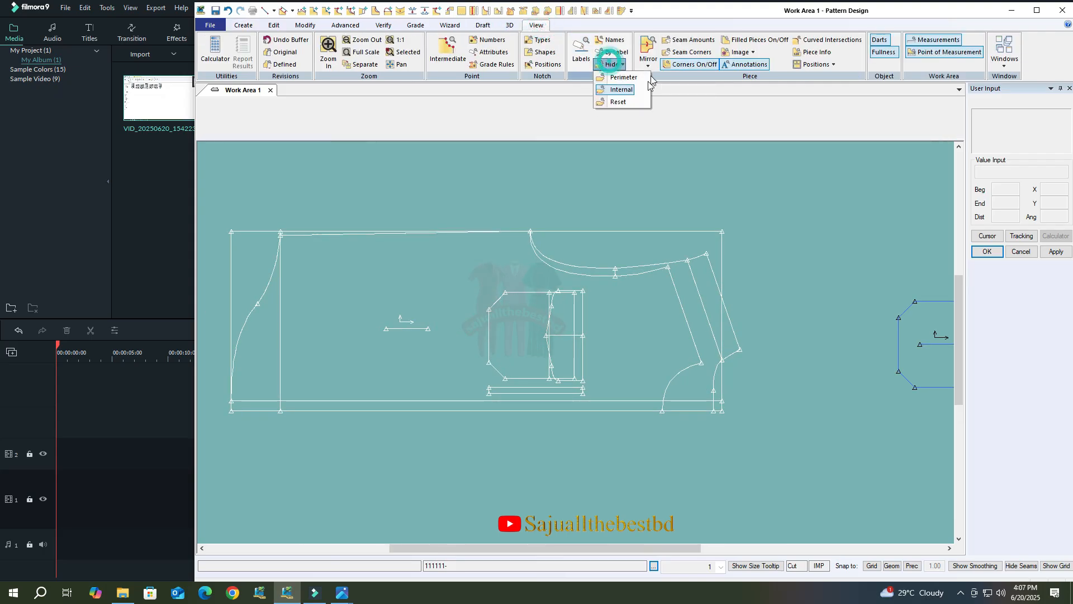
{"action": "left_click", "coordinate": [619, 99]}
{"action": "left_click", "coordinate": [645, 313]}
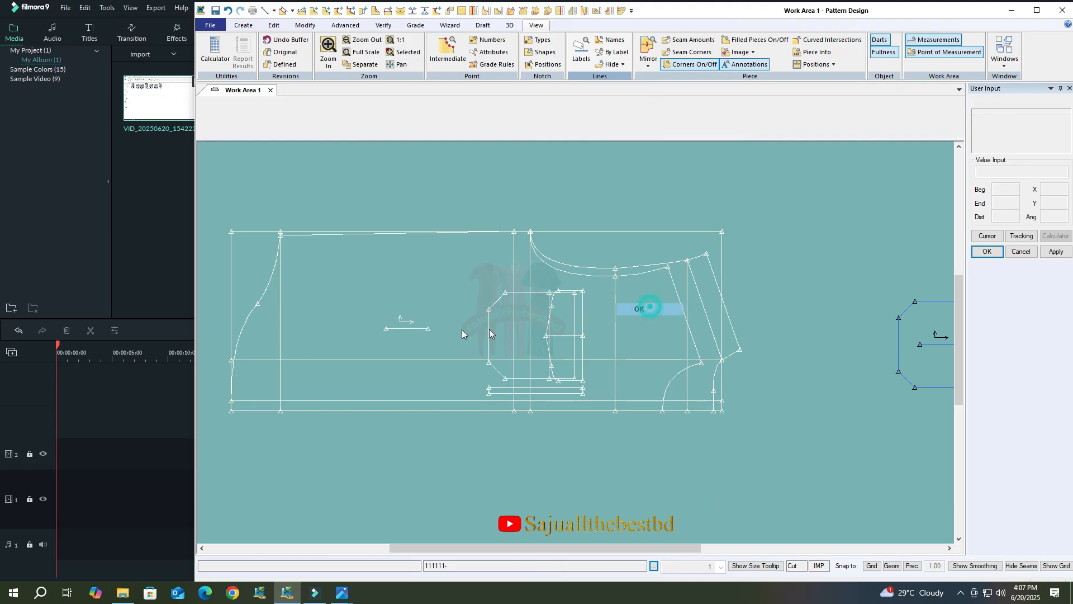
Trace the front body's perimeter along the curved hem, side seam, armhole, shoulder, neckline and centre front.
{"action": "left_click", "coordinate": [242, 26]}
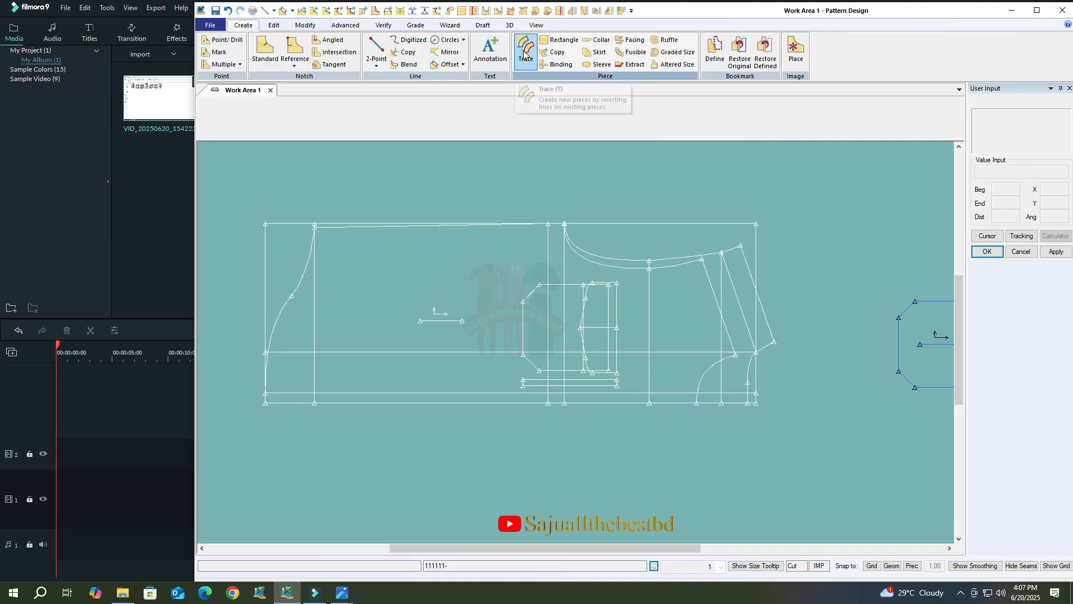
{"action": "left_click", "coordinate": [526, 51]}
{"action": "left_click", "coordinate": [337, 231]}
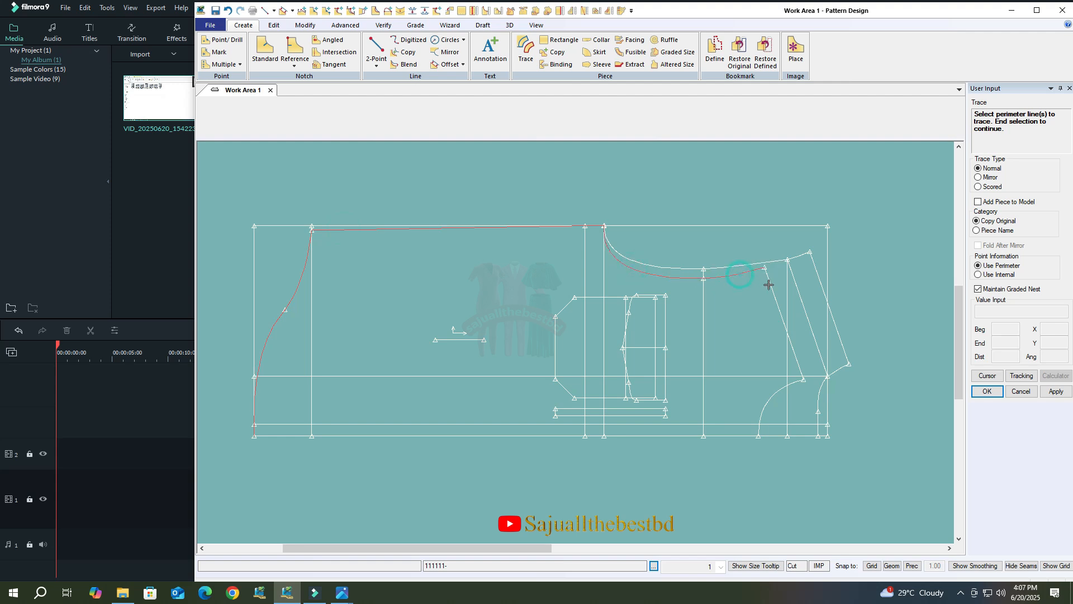
{"action": "left_click", "coordinate": [746, 437]}
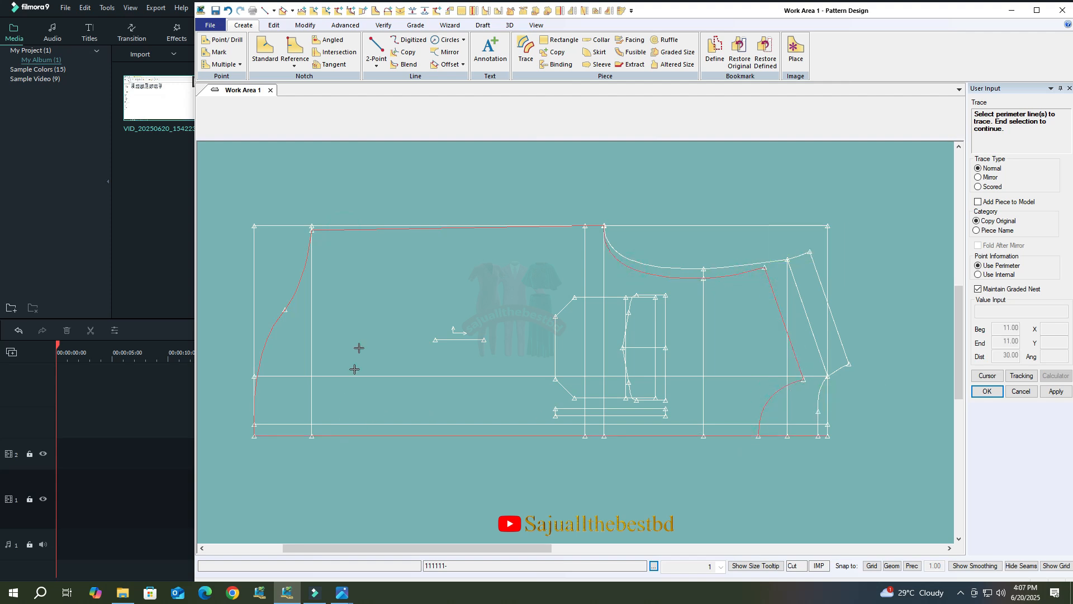
{"action": "right_click", "coordinate": [318, 311]}
{"action": "left_click", "coordinate": [312, 314]}
Include the crosswise construction lines, chest pocket, pocket flap and zipper as internal lines of the traced front.
{"action": "left_click_drag", "start_coordinate": [611, 273], "coordinate": [715, 330]}
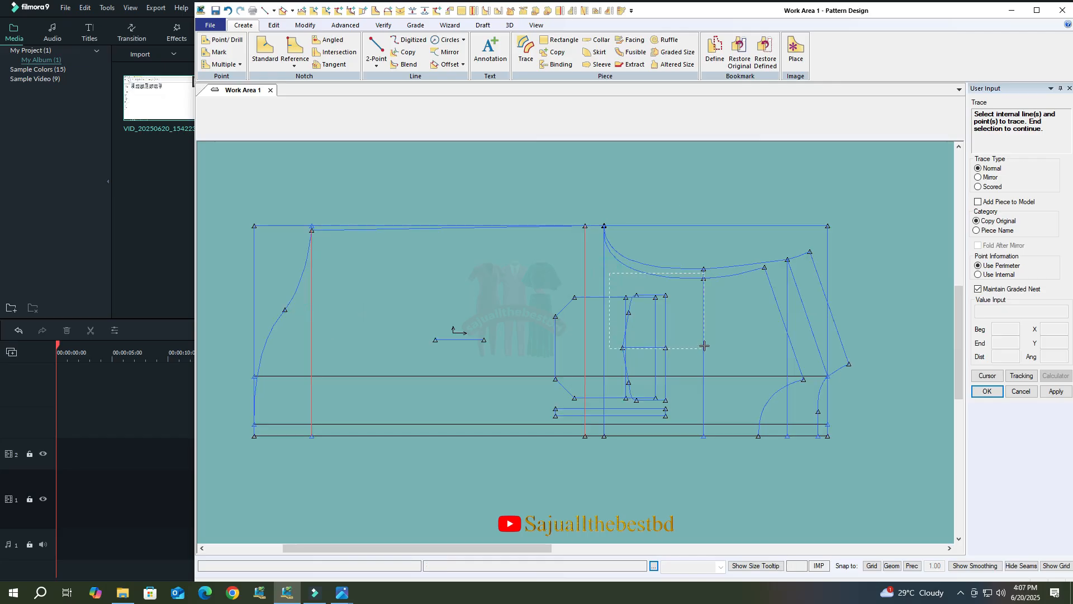
{"action": "left_click_drag", "start_coordinate": [614, 287], "coordinate": [603, 283]}
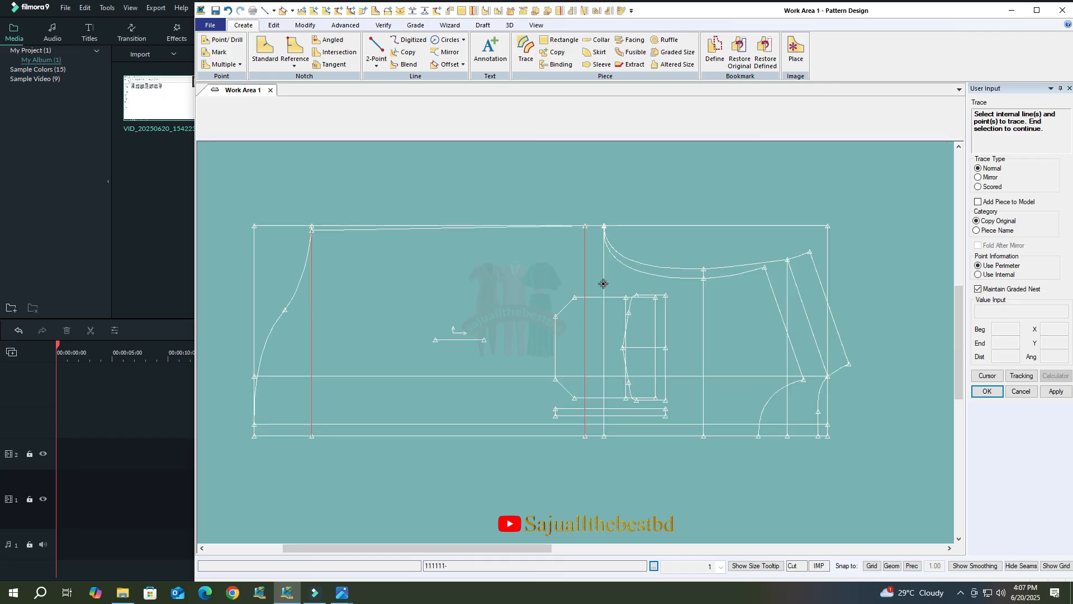
{"action": "left_click", "coordinate": [703, 332]}
{"action": "scroll", "coordinate": [640, 311], "scroll_direction": "up", "scroll_amount": 3}
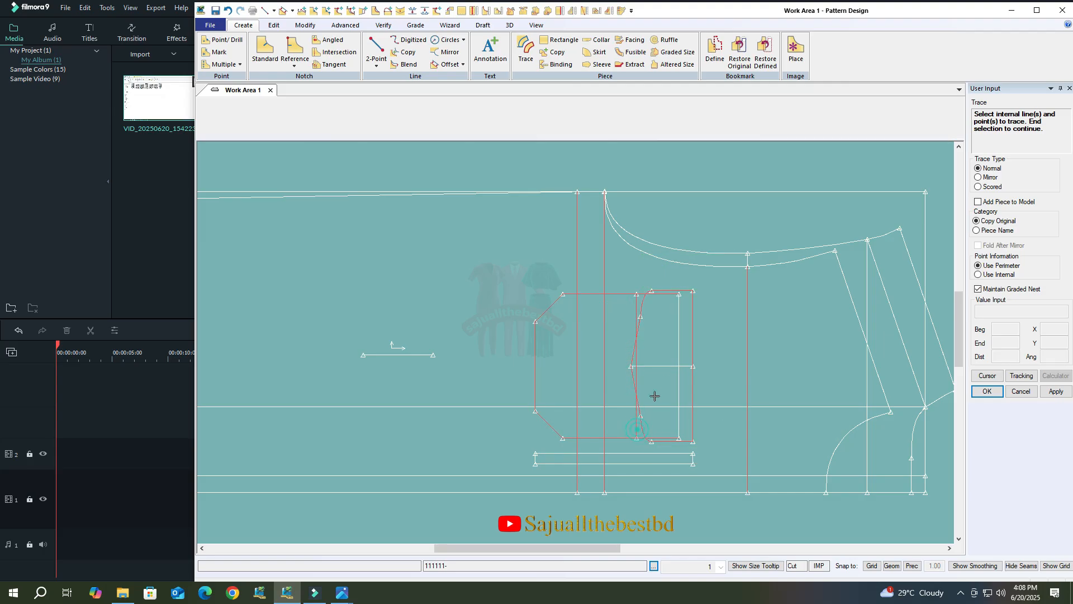
{"action": "left_click", "coordinate": [680, 412]}
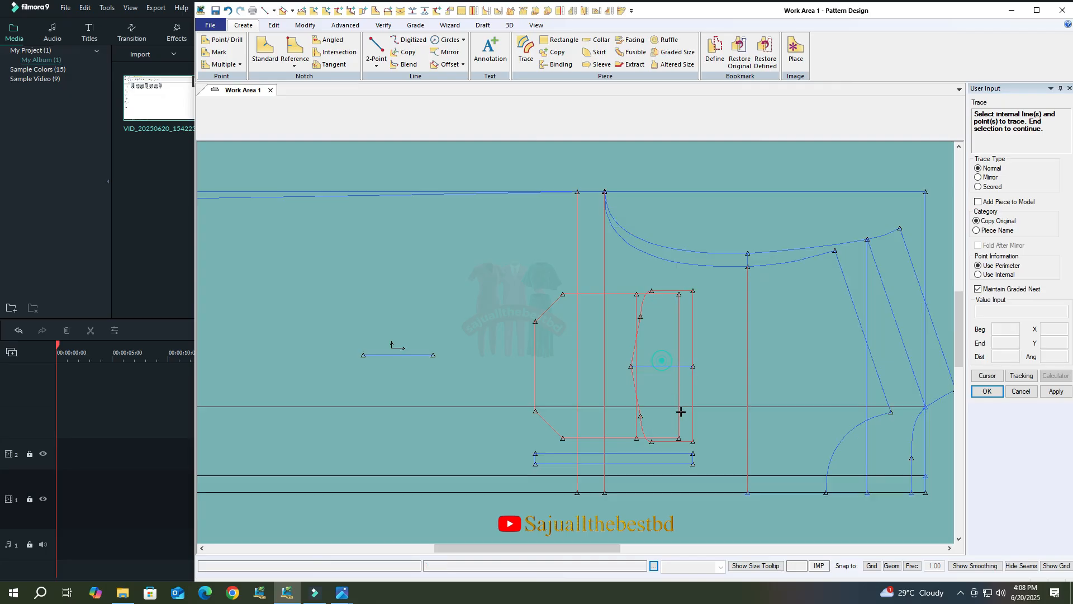
{"action": "left_click", "coordinate": [666, 366]}
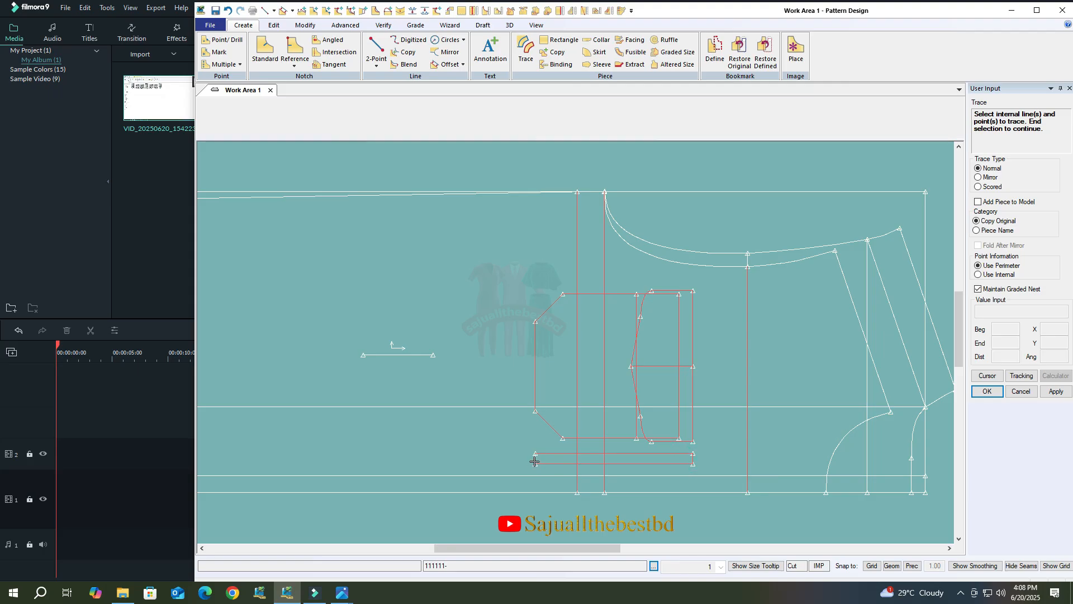
{"action": "scroll", "coordinate": [623, 415], "scroll_direction": "down", "scroll_amount": 1}
{"action": "left_click", "coordinate": [718, 342]}
Place the traced front piece below the pocket and flap pieces and accept its suggested name.
{"action": "scroll", "coordinate": [680, 411], "scroll_direction": "down", "scroll_amount": 2}
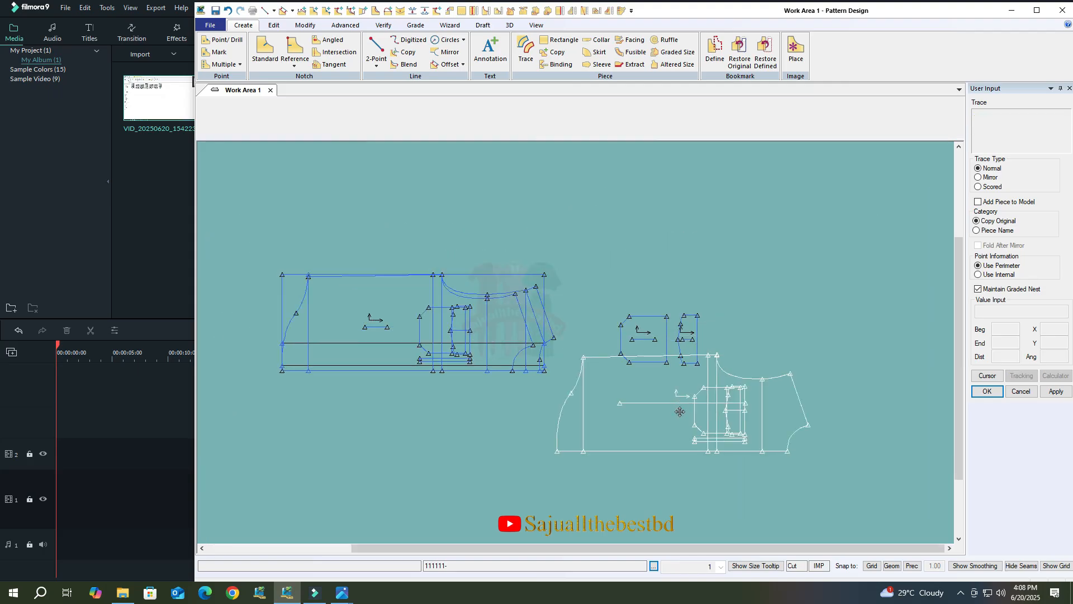
{"action": "scroll", "coordinate": [680, 411], "scroll_direction": "up", "scroll_amount": 1}
{"action": "left_click", "coordinate": [678, 455]}
{"action": "left_click", "coordinate": [1056, 391]}
Shorten the traced front's grain line so that it ends before the chest pocket.
{"action": "scroll", "coordinate": [666, 410], "scroll_direction": "up", "scroll_amount": 2}
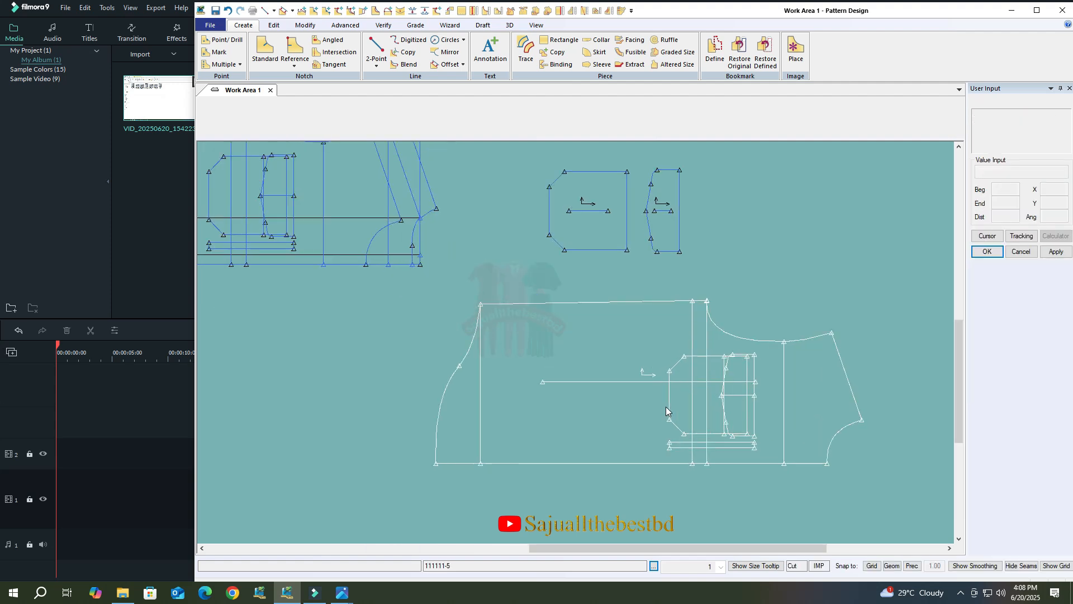
{"action": "scroll", "coordinate": [666, 410], "scroll_direction": "up", "scroll_amount": 1}
{"action": "left_click", "coordinate": [305, 25]}
{"action": "left_click", "coordinate": [326, 52]}
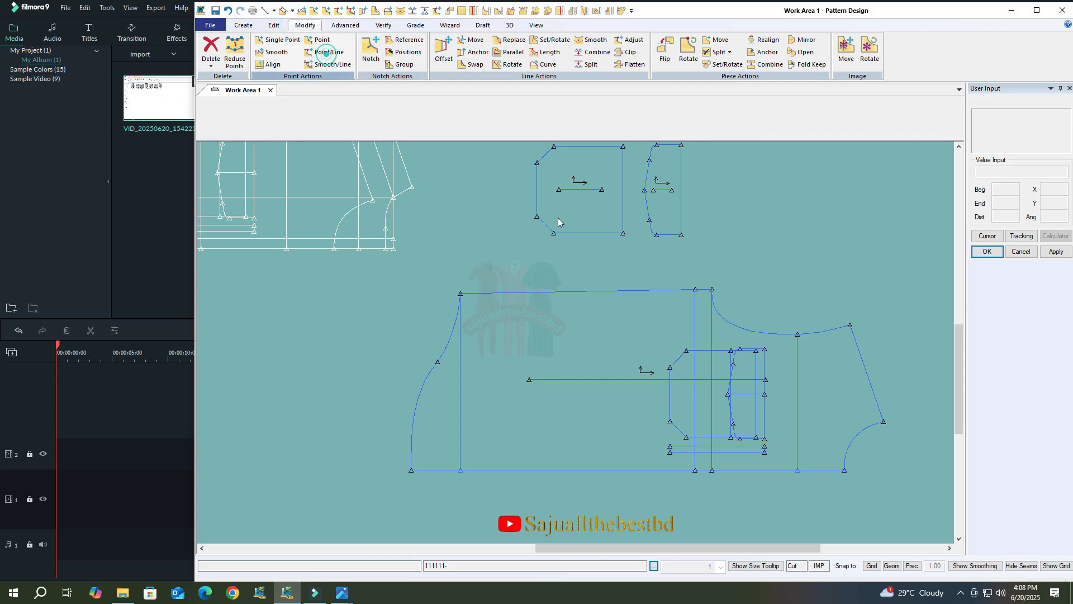
{"action": "left_click", "coordinate": [769, 379]}
{"action": "left_click", "coordinate": [586, 377]}
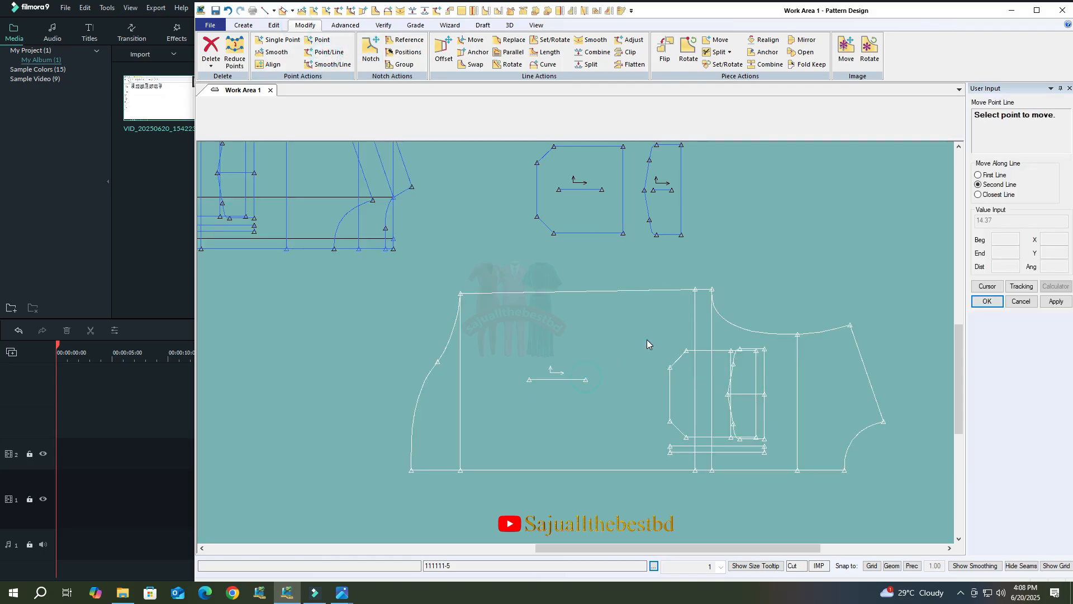
Combine the two segments of the traced front's curved hem into one line.
{"action": "left_click", "coordinate": [591, 52]}
{"action": "left_click", "coordinate": [424, 373]}
{"action": "right_click", "coordinate": [442, 372]}
{"action": "left_click", "coordinate": [442, 373]}
Smooth the front's hem curve between range markers with a smooth factor of 0.025.
{"action": "left_click", "coordinate": [593, 39]}
{"action": "left_click", "coordinate": [440, 358]}
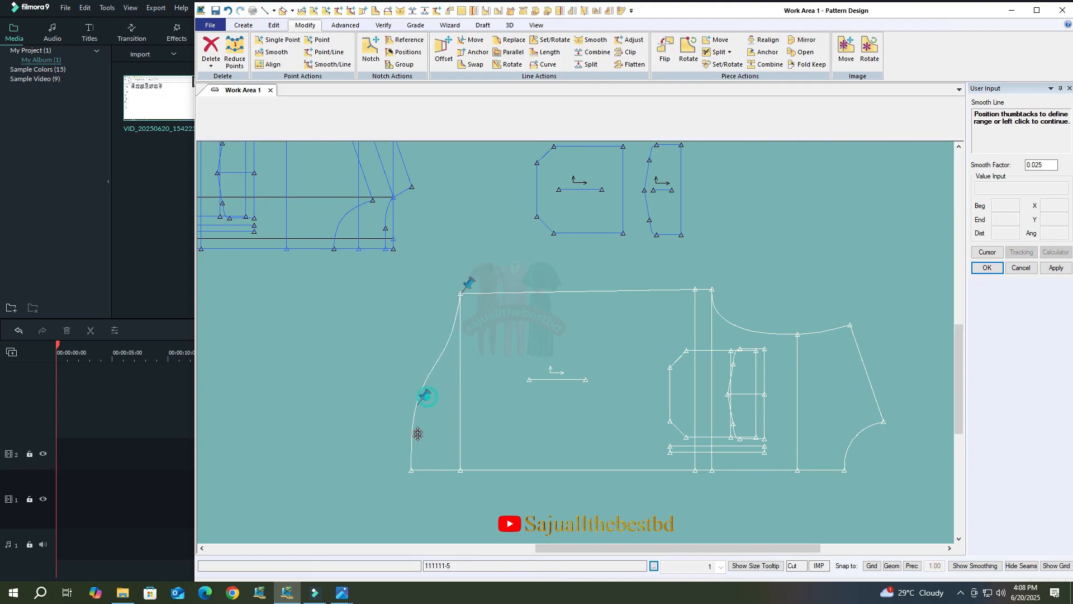
{"action": "right_click", "coordinate": [525, 330]}
{"action": "left_click", "coordinate": [525, 331]}
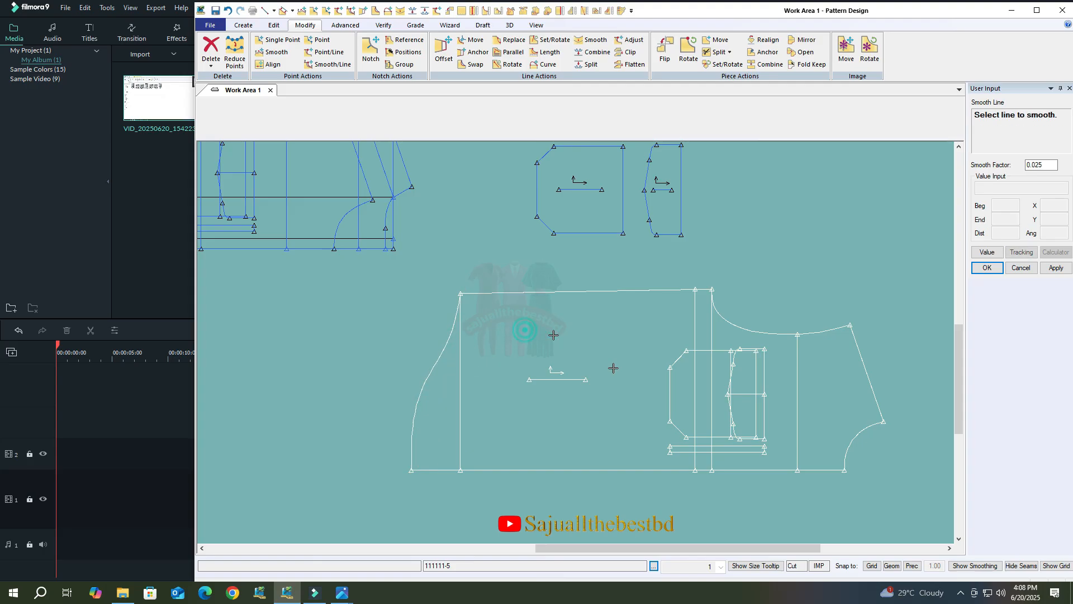
{"action": "right_click", "coordinate": [647, 355]}
{"action": "left_click", "coordinate": [652, 357]}
Offset the traced front's centre front line inward by -1.25/2 to mark half the placket width.
{"action": "scroll", "coordinate": [669, 397], "scroll_direction": "down", "scroll_amount": 4}
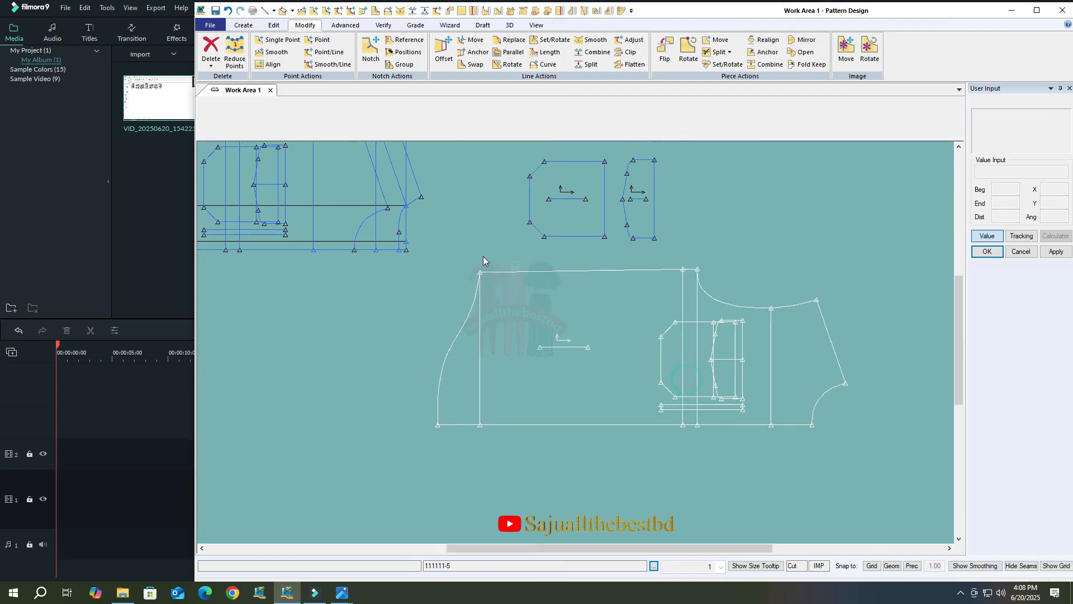
{"action": "scroll", "coordinate": [639, 389], "scroll_direction": "up", "scroll_amount": 4}
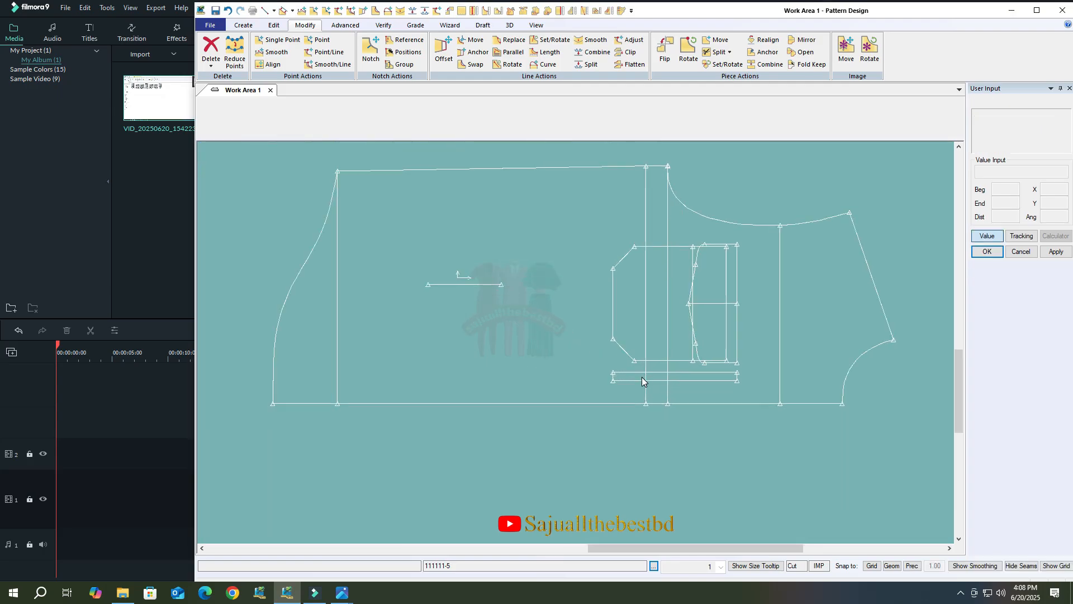
{"action": "left_click", "coordinate": [243, 24]}
{"action": "left_click", "coordinate": [447, 66]}
{"action": "left_click", "coordinate": [712, 413]}
{"action": "right_click", "coordinate": [712, 413]}
{"action": "left_click", "coordinate": [718, 410]}
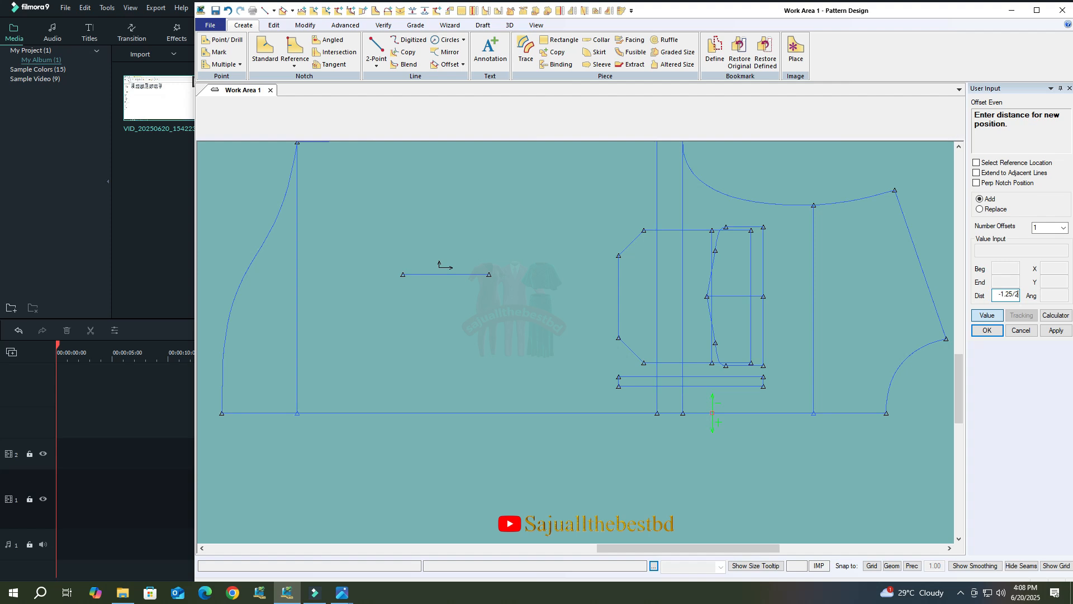
{"action": "key", "text": "Return"}
{"action": "right_click", "coordinate": [752, 400]}
{"action": "left_click", "coordinate": [752, 402]}
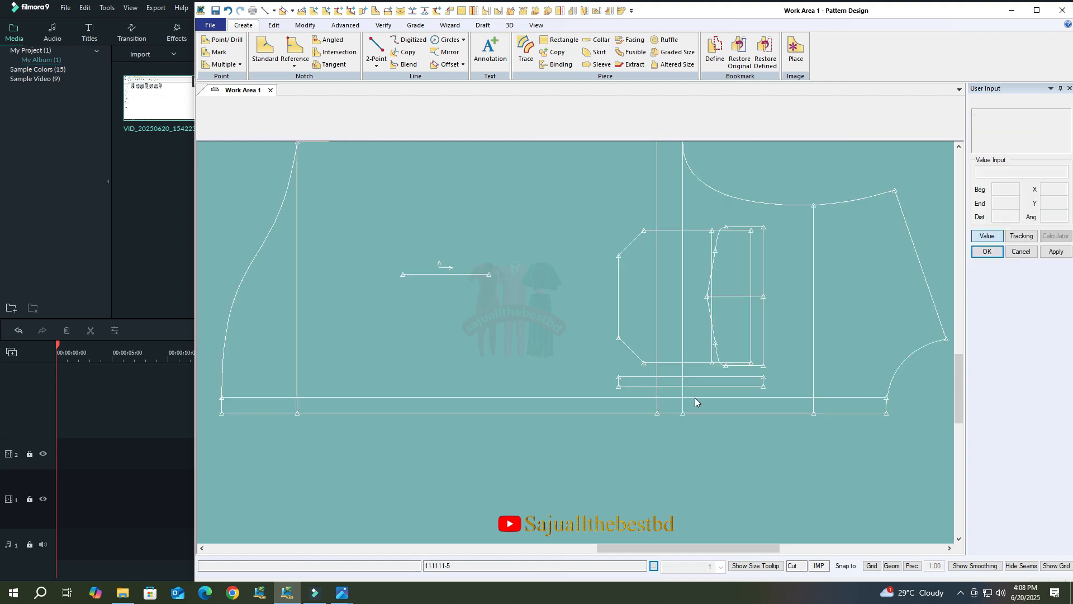
Examine the spec sheet image for the back yoke length.
{"action": "scroll", "coordinate": [708, 386], "scroll_direction": "down", "scroll_amount": 3}
{"action": "left_click_drag", "start_coordinate": [619, 361], "coordinate": [610, 362]}
{"action": "scroll", "coordinate": [629, 367], "scroll_direction": "down", "scroll_amount": 4}
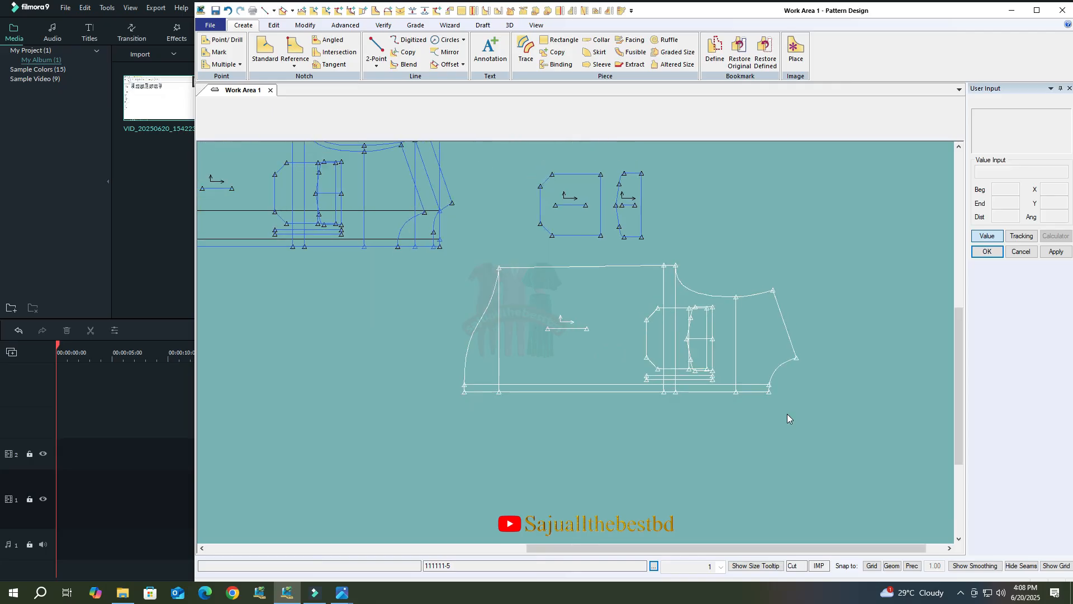
{"action": "scroll", "coordinate": [536, 252], "scroll_direction": "up", "scroll_amount": 2}
{"action": "scroll", "coordinate": [395, 230], "scroll_direction": "up", "scroll_amount": 2}
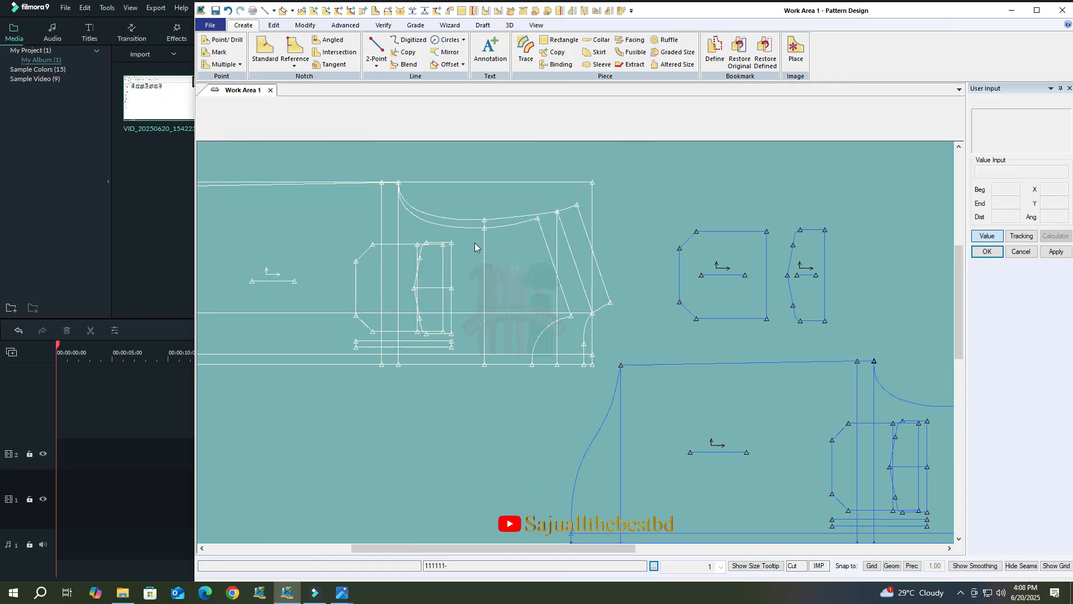
{"action": "mouse_move", "coordinate": [346, 597]}
{"action": "left_click", "coordinate": [294, 555]}
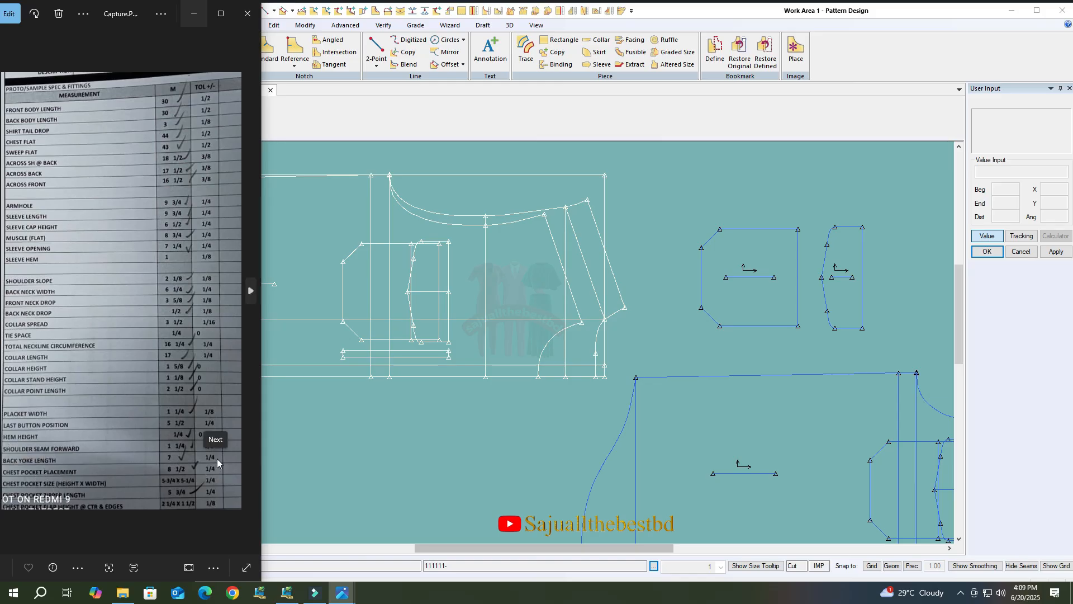
{"action": "left_click", "coordinate": [475, 299]}
{"action": "scroll", "coordinate": [482, 287], "scroll_direction": "up", "scroll_amount": 1}
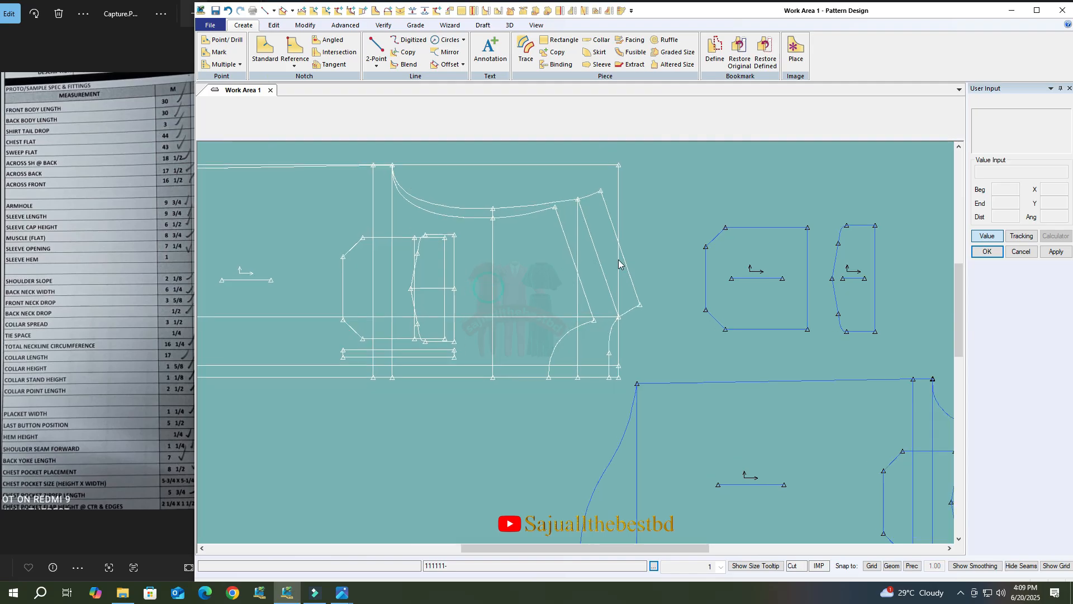
Offset the draft frame's neck-end line by -7 toward the hem to mark the back yoke length.
{"action": "left_click", "coordinate": [449, 64]}
{"action": "right_click", "coordinate": [621, 289]}
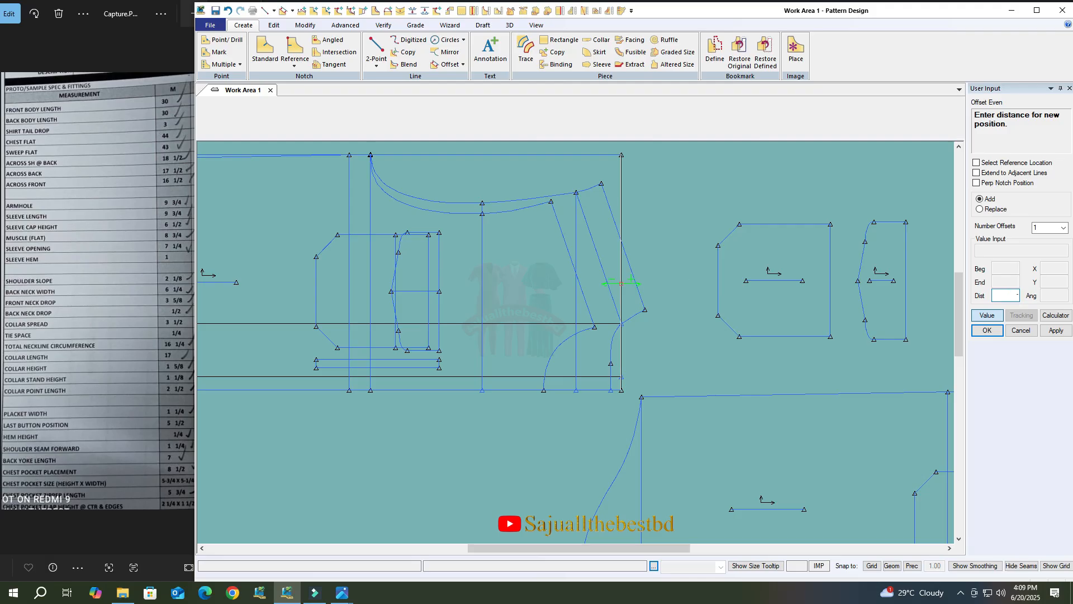
{"action": "type", "text": "-7"}
{"action": "key", "text": "Return"}
{"action": "key", "text": "Escape"}
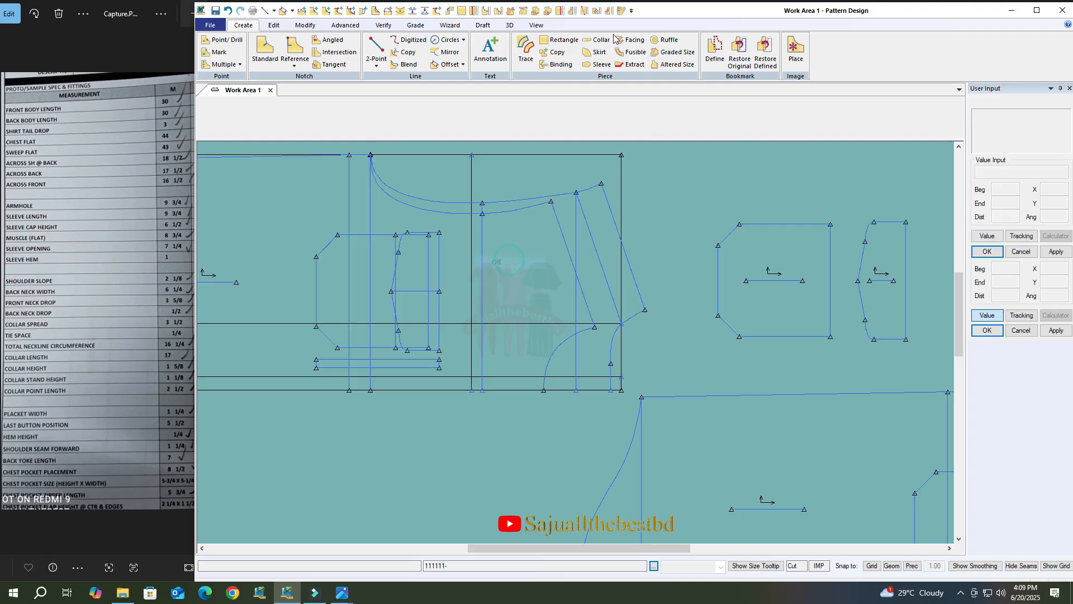
Clip the yoke line's excess beyond the back armhole curve.
{"action": "left_click", "coordinate": [306, 25]}
{"action": "left_click", "coordinate": [630, 52]}
{"action": "left_click", "coordinate": [473, 227]}
{"action": "left_click", "coordinate": [467, 208]}
{"action": "right_click", "coordinate": [531, 185]}
{"action": "left_click", "coordinate": [499, 184]}
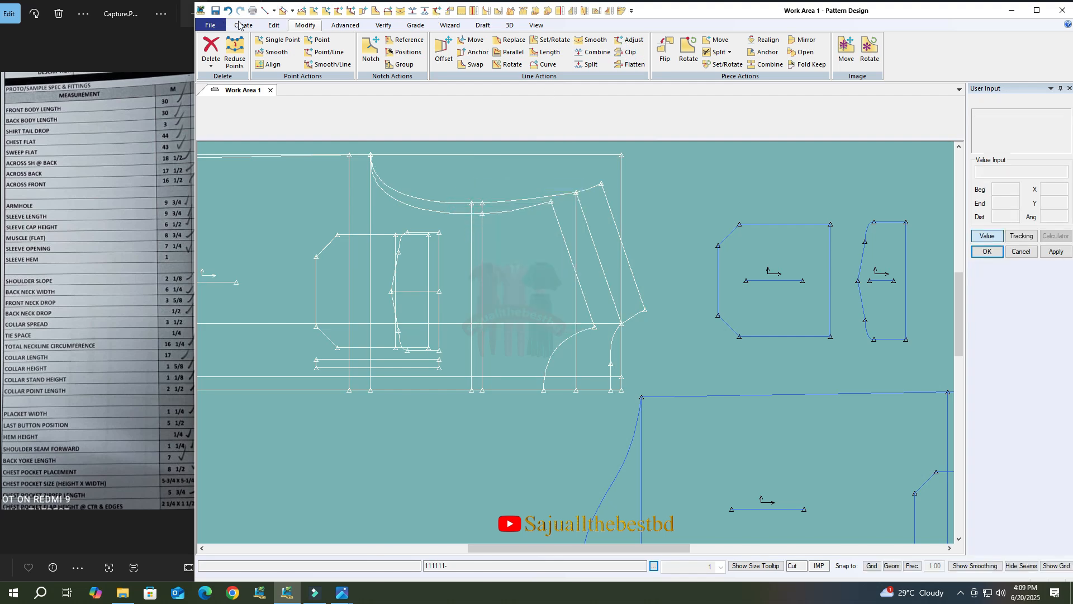
Trace the back yoke's outline along the yoke line, armhole, forward shoulder, back neckline and centre back, without internal lines.
{"action": "left_click", "coordinate": [243, 24]}
{"action": "left_click", "coordinate": [524, 53]}
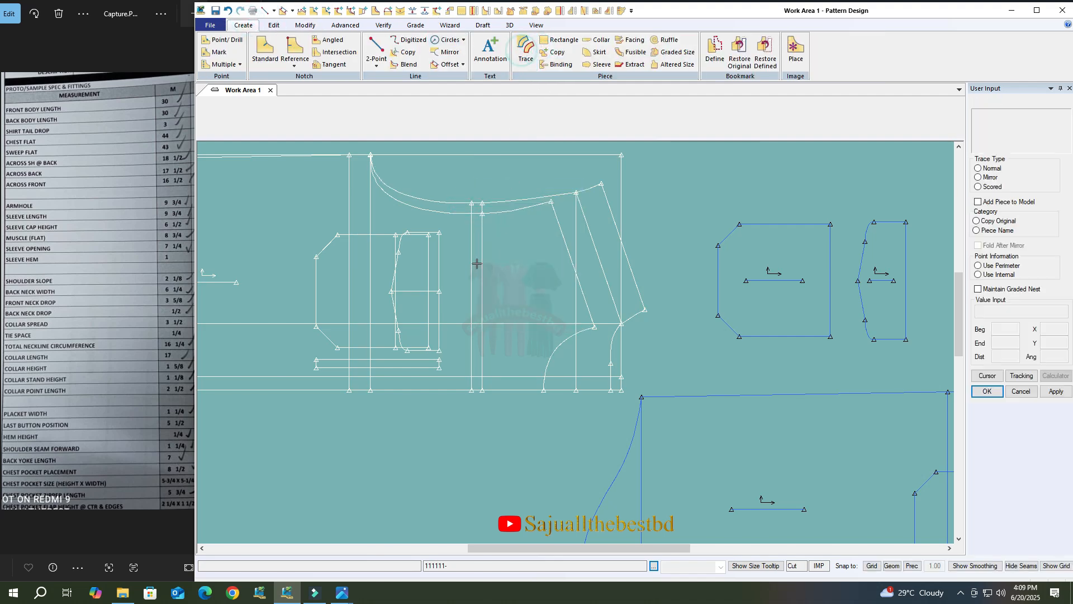
{"action": "left_click", "coordinate": [470, 248]}
{"action": "left_click", "coordinate": [498, 202]}
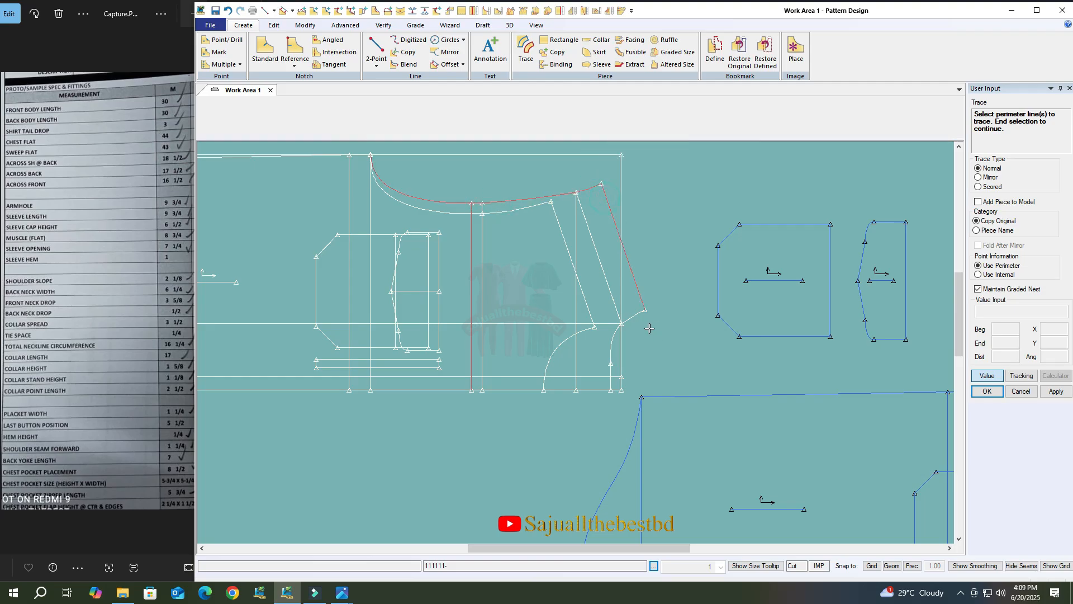
{"action": "left_click", "coordinate": [600, 388]}
{"action": "right_click", "coordinate": [539, 271]}
{"action": "left_click", "coordinate": [539, 271]}
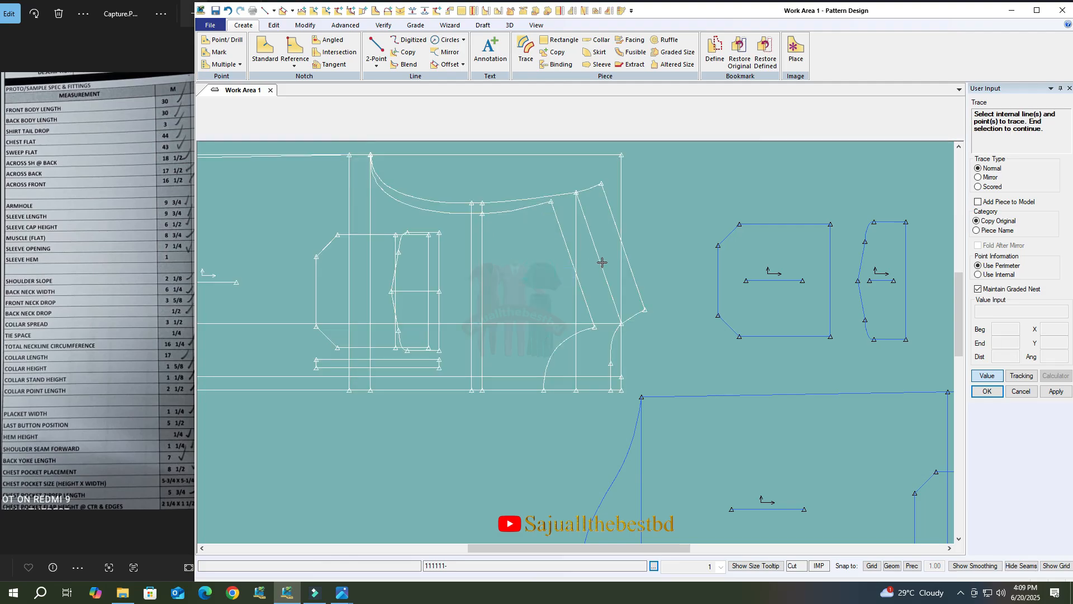
{"action": "right_click", "coordinate": [555, 267]}
{"action": "left_click", "coordinate": [549, 271]}
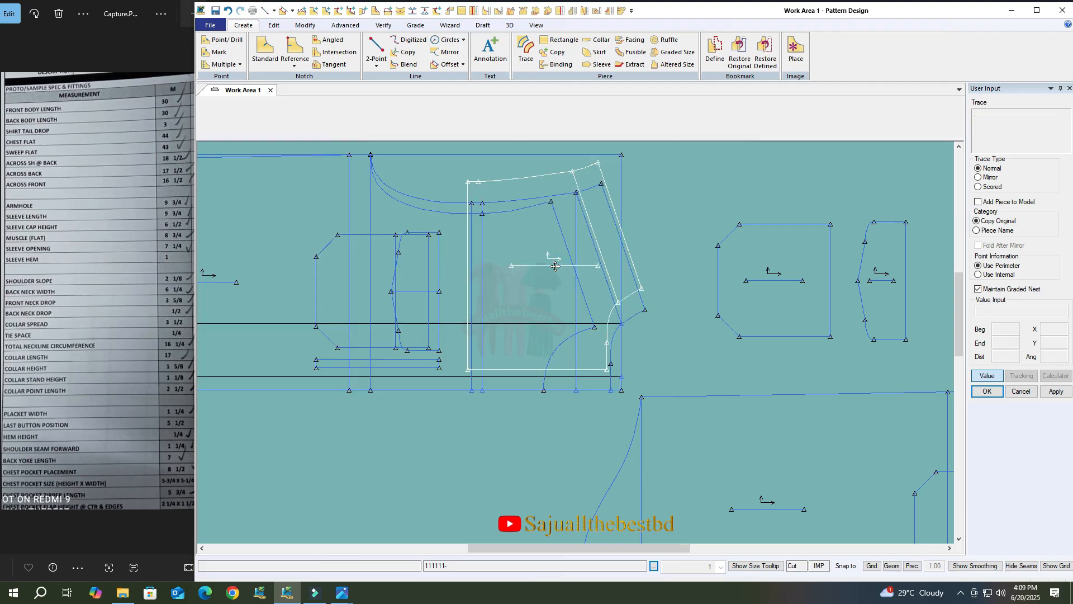
Place the traced yoke piece in the empty area beyond the flap and front pieces, accepting its suggested name.
{"action": "scroll", "coordinate": [269, 279], "scroll_direction": "down", "scroll_amount": 5}
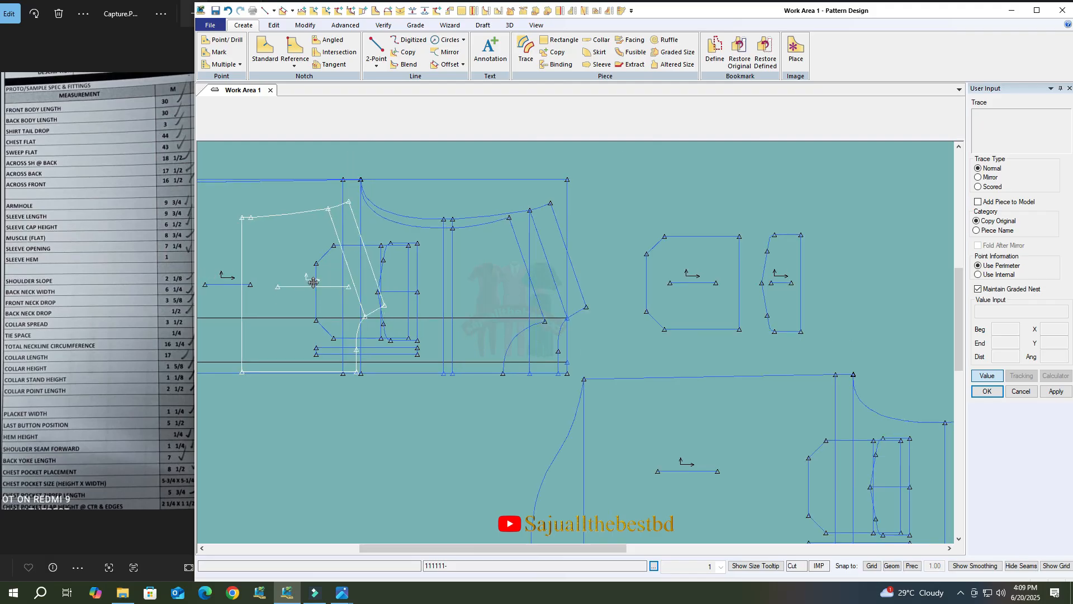
{"action": "scroll", "coordinate": [749, 322], "scroll_direction": "up", "scroll_amount": 1}
{"action": "left_click", "coordinate": [752, 275]}
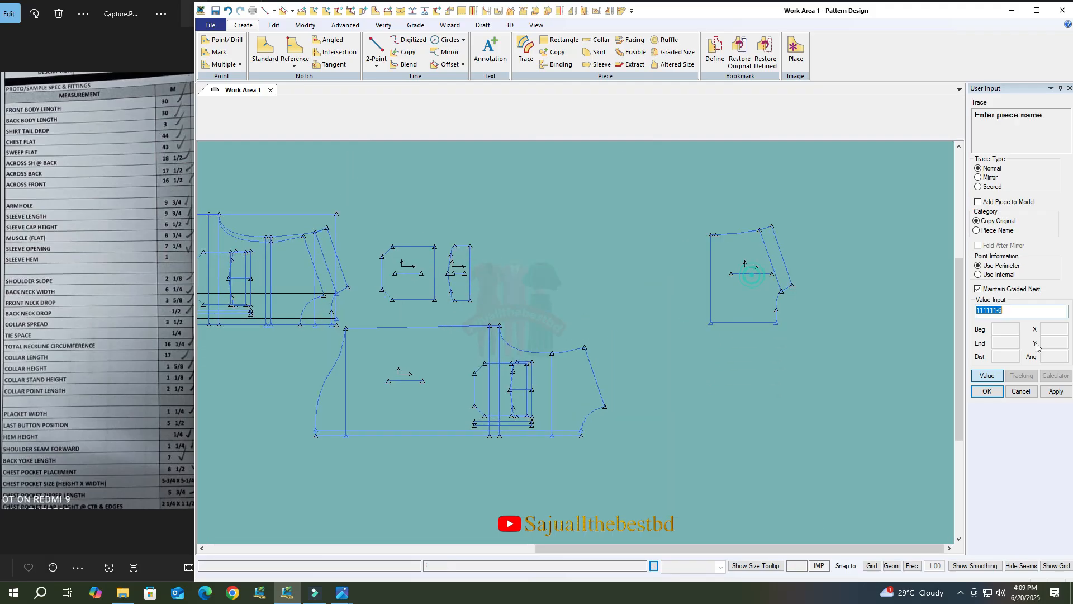
{"action": "left_click", "coordinate": [986, 391]}
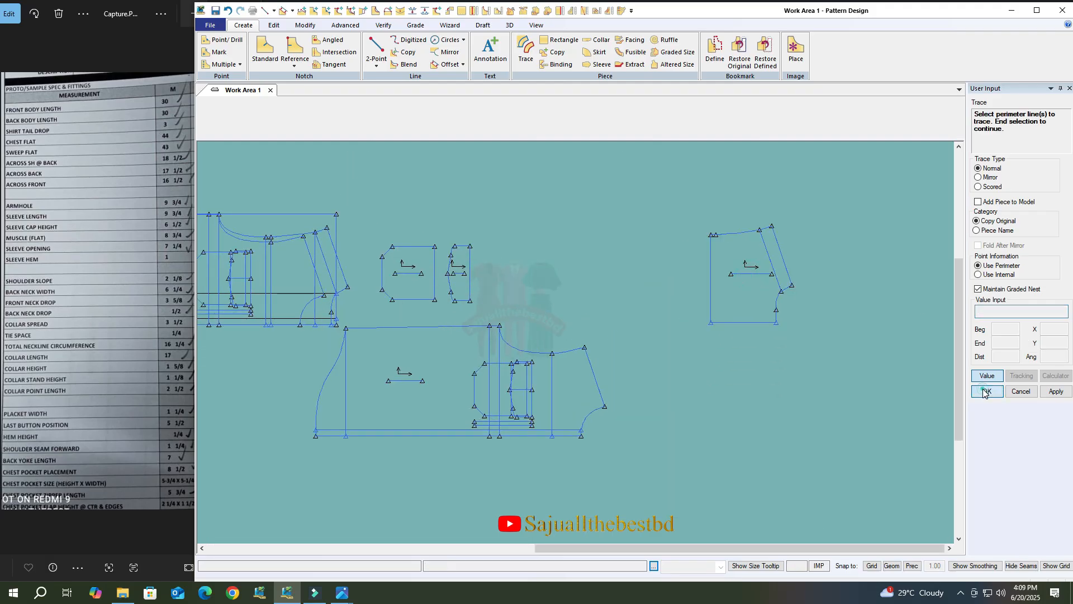
Mirror the back yoke piece about its centre back line.
{"action": "left_click", "coordinate": [305, 26]}
{"action": "left_click", "coordinate": [803, 40]}
{"action": "left_click", "coordinate": [748, 322]}
{"action": "right_click", "coordinate": [749, 322]}
{"action": "left_click", "coordinate": [745, 320]}
{"action": "scroll", "coordinate": [755, 291], "scroll_direction": "up", "scroll_amount": 2}
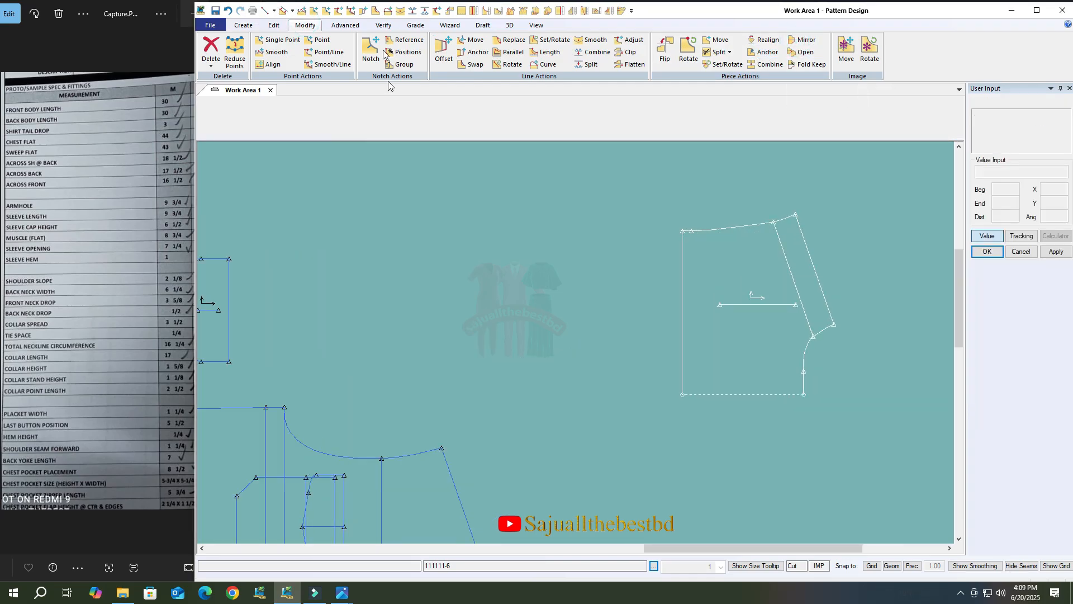
Combine the short segment at the yoke-line end of the back yoke's armhole with the adjoining armhole line.
{"action": "left_click", "coordinate": [594, 50]}
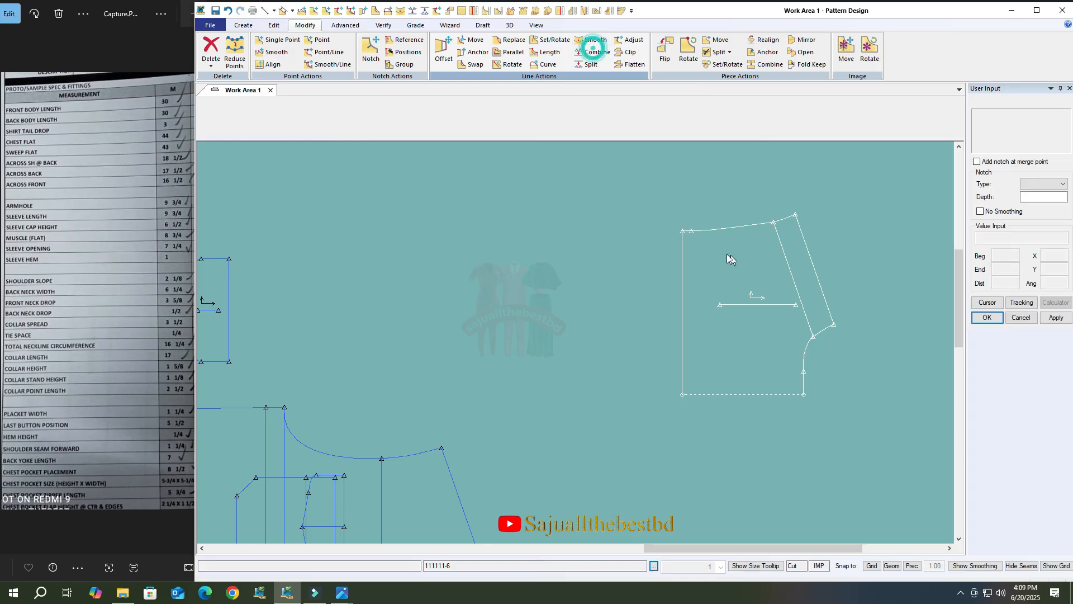
{"action": "left_click", "coordinate": [685, 229]}
{"action": "right_click", "coordinate": [723, 206]}
{"action": "left_click", "coordinate": [723, 206]}
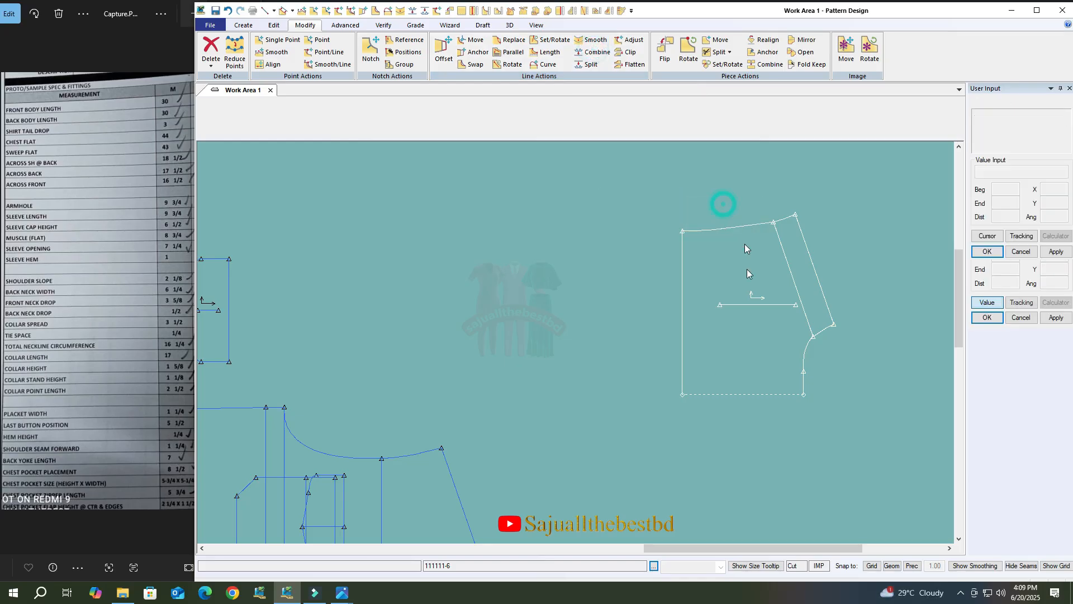
Move the front piece up and stack the chest pocket and flap pieces below the back yoke piece.
{"action": "left_click", "coordinate": [745, 271]}
{"action": "left_click", "coordinate": [774, 259]}
{"action": "scroll", "coordinate": [803, 241], "scroll_direction": "down", "scroll_amount": 4}
{"action": "left_click", "coordinate": [450, 361]}
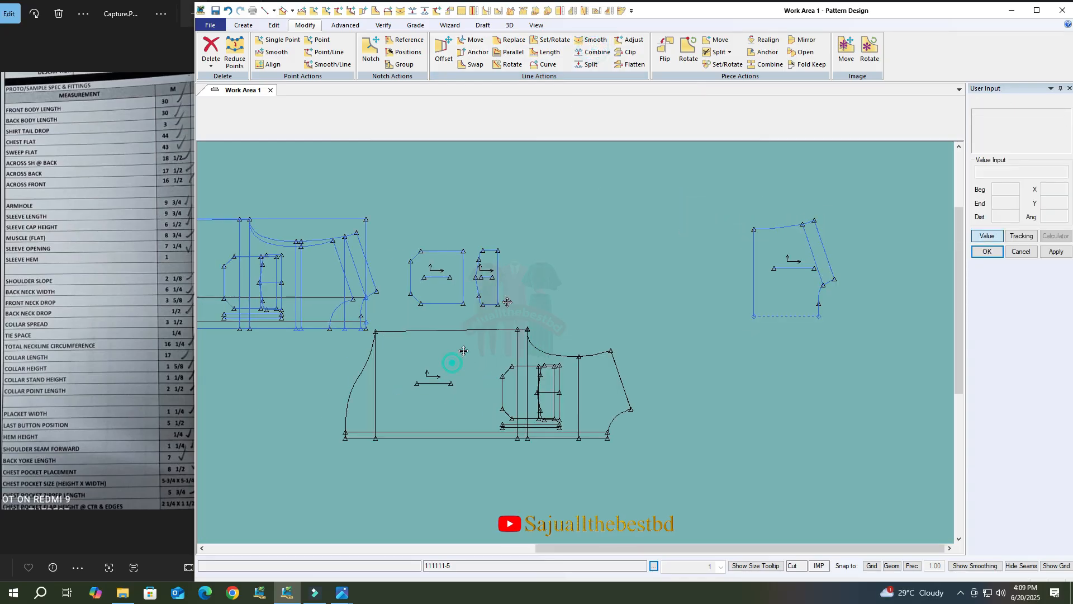
{"action": "left_click", "coordinate": [599, 180]}
{"action": "left_click", "coordinate": [789, 267]}
{"action": "left_click", "coordinate": [899, 230]}
{"action": "left_click", "coordinate": [441, 279]}
{"action": "left_click", "coordinate": [927, 312]}
{"action": "left_click", "coordinate": [483, 280]}
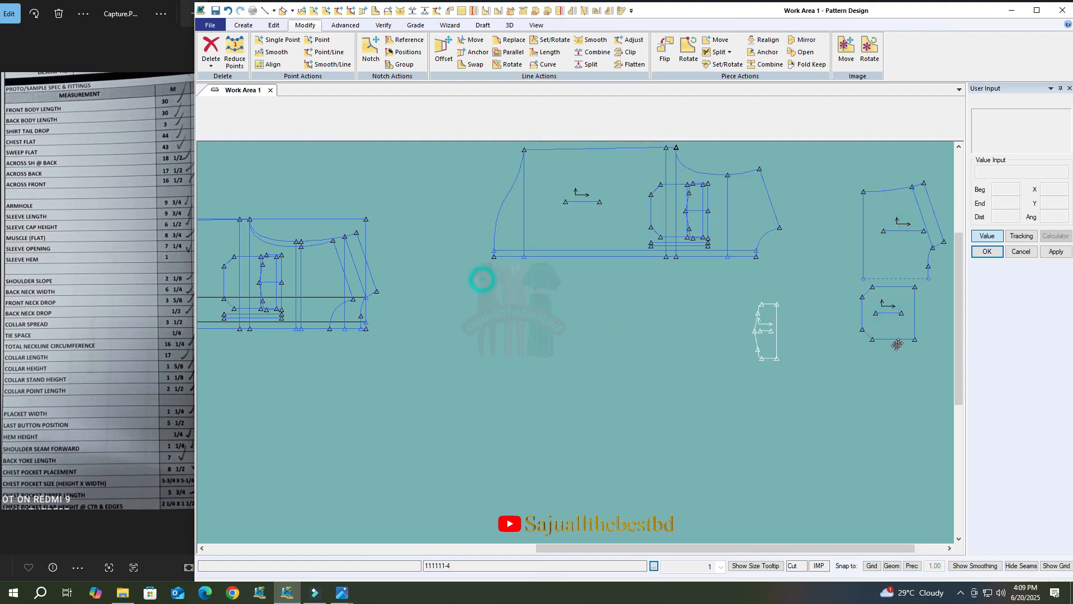
{"action": "left_click", "coordinate": [932, 319]}
{"action": "left_click", "coordinate": [623, 223]}
{"action": "left_click", "coordinate": [630, 239]}
Trace the back body from hem to yoke line as a new piece with its internal lines and place it below the front.
{"action": "scroll", "coordinate": [766, 281], "scroll_direction": "down", "scroll_amount": 3}
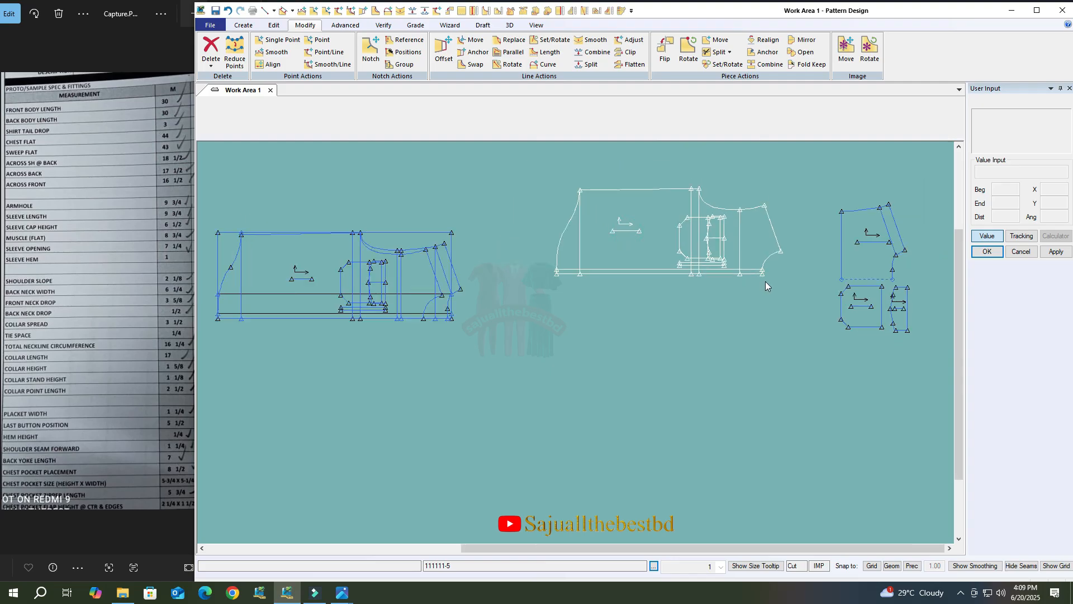
{"action": "scroll", "coordinate": [303, 252], "scroll_direction": "up", "scroll_amount": 4}
{"action": "scroll", "coordinate": [397, 278], "scroll_direction": "up", "scroll_amount": 2}
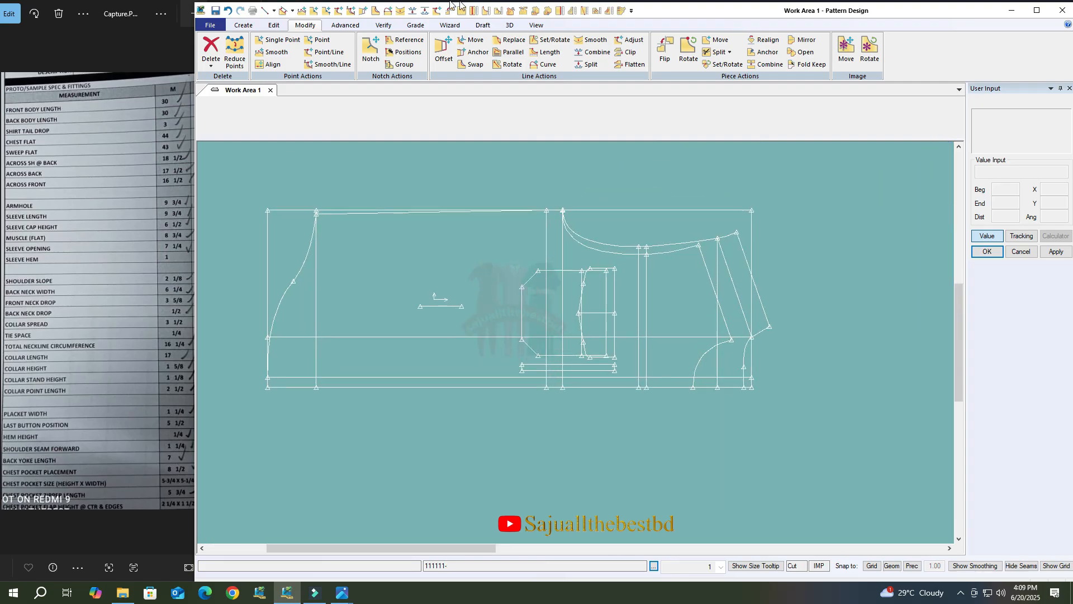
{"action": "left_click", "coordinate": [245, 25]}
{"action": "left_click", "coordinate": [525, 48]}
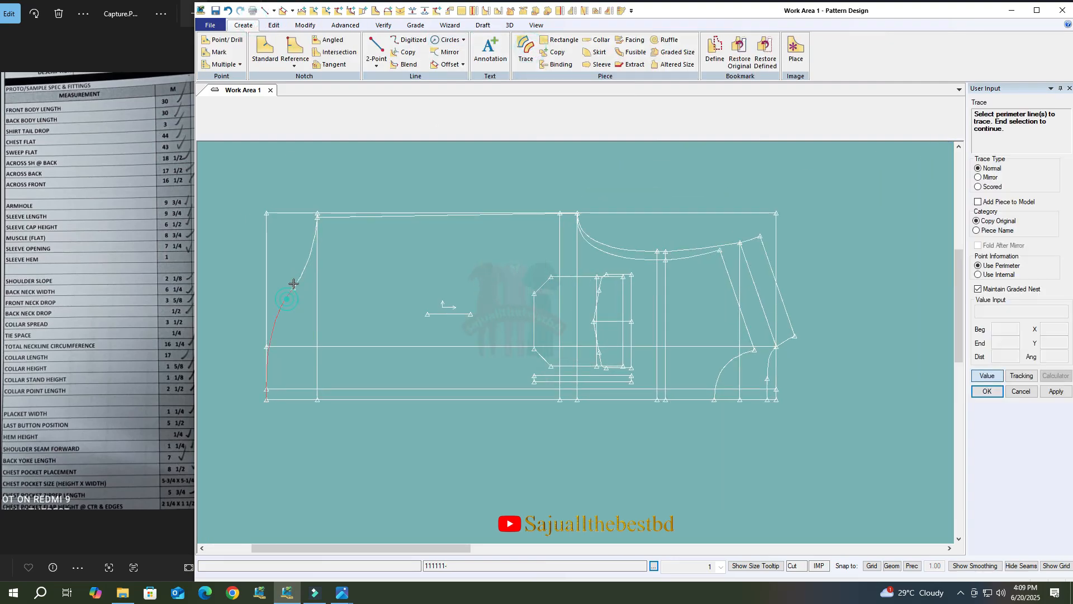
{"action": "left_click", "coordinate": [623, 241]}
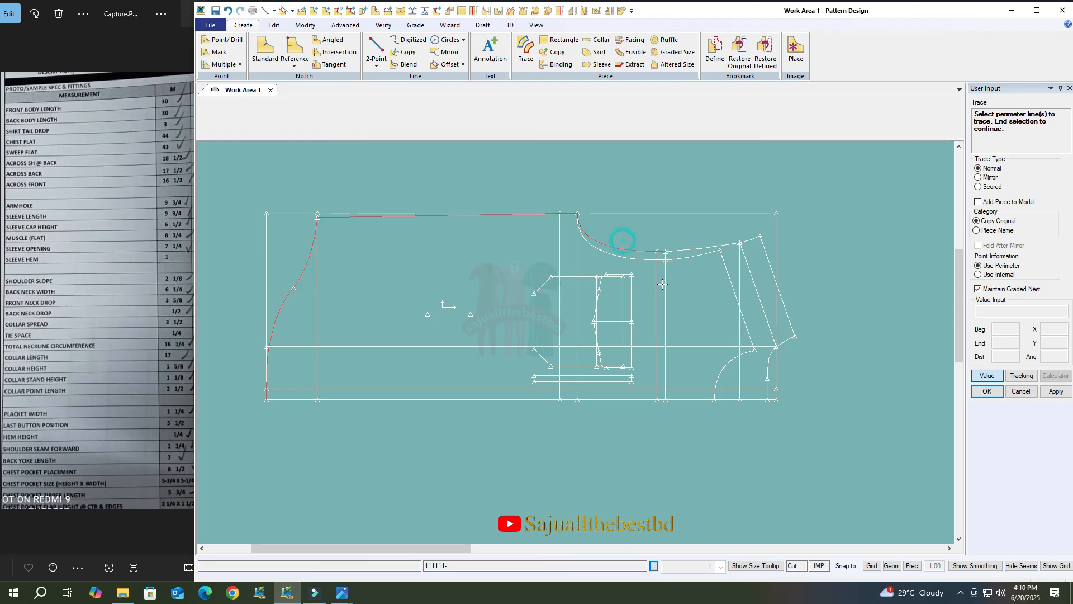
{"action": "left_click", "coordinate": [641, 400]}
{"action": "right_click", "coordinate": [376, 293]}
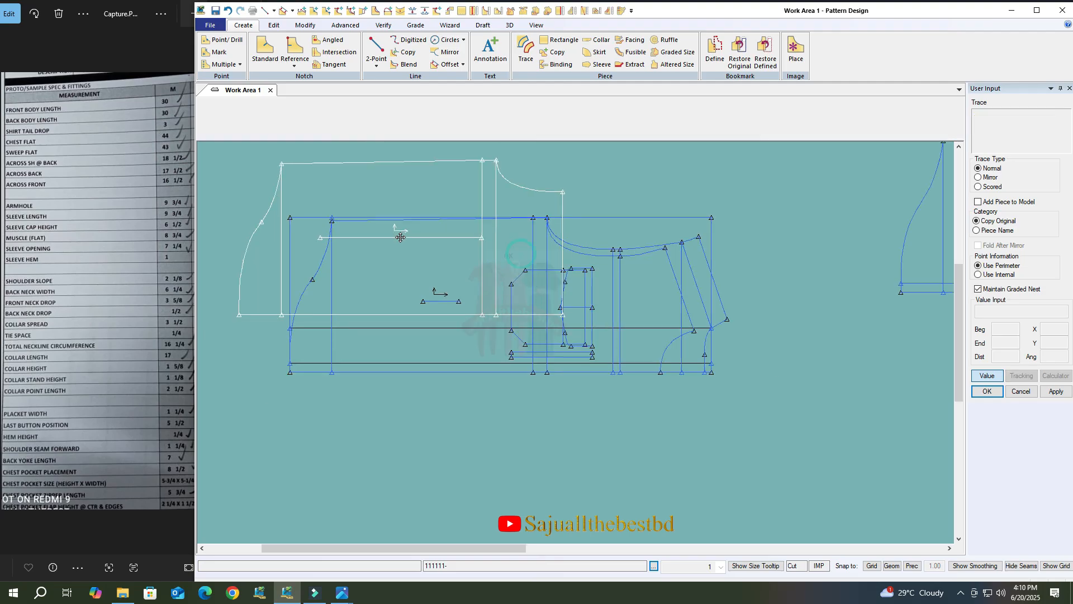
{"action": "left_click", "coordinate": [780, 325]}
{"action": "left_click", "coordinate": [995, 394]}
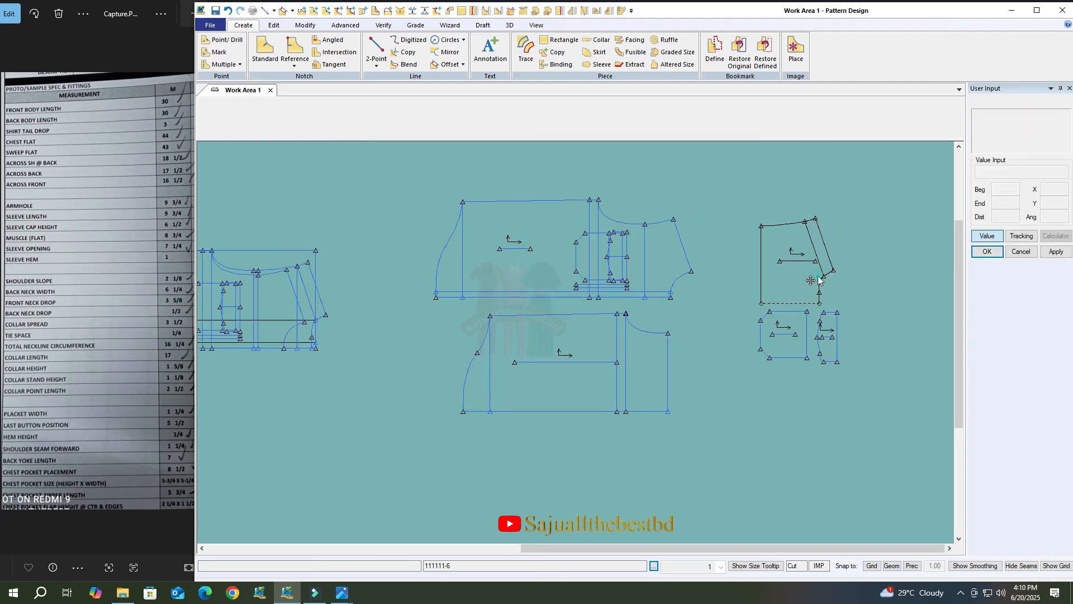
Rearrange the pieces so the back body sits directly above the front piece.
{"action": "left_click", "coordinate": [740, 387]}
{"action": "left_click", "coordinate": [783, 334]}
{"action": "left_click", "coordinate": [791, 295]}
{"action": "left_click", "coordinate": [581, 250]}
{"action": "left_click", "coordinate": [569, 481]}
{"action": "left_click", "coordinate": [608, 367]}
{"action": "left_click", "coordinate": [594, 252]}
{"action": "left_click", "coordinate": [605, 488]}
{"action": "left_click", "coordinate": [594, 373]}
Place the back yoke beside the back body's yoke-line edge and stack the pocket and flap pieces beyond it.
{"action": "left_click", "coordinate": [723, 394]}
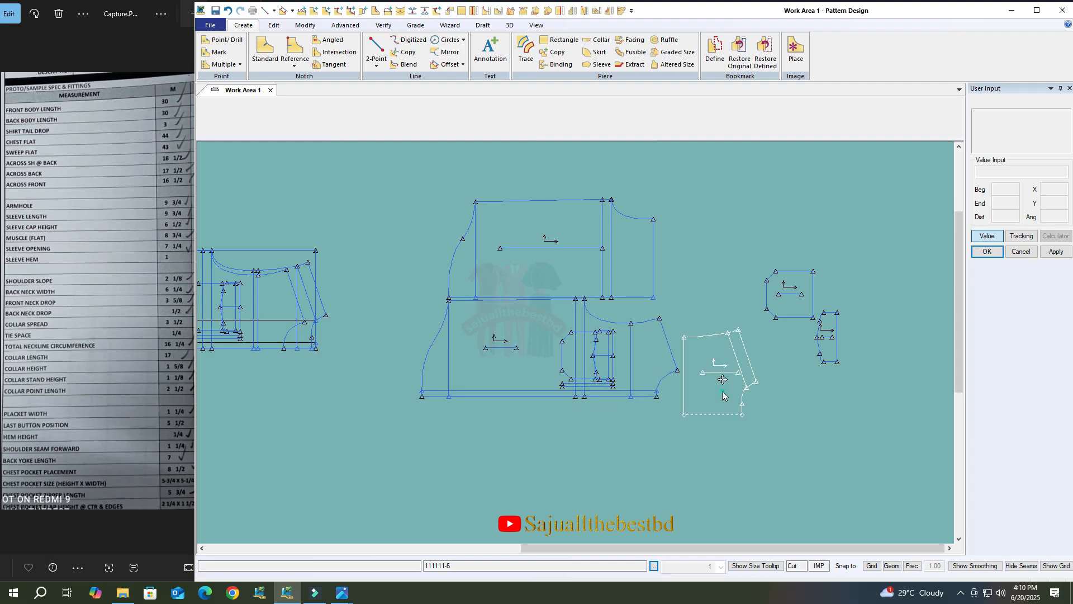
{"action": "left_click", "coordinate": [704, 247]}
{"action": "left_click", "coordinate": [591, 246]}
{"action": "left_click", "coordinate": [583, 228]}
{"action": "left_click", "coordinate": [786, 289]}
{"action": "left_click", "coordinate": [782, 261]}
{"action": "left_click", "coordinate": [826, 334]}
{"action": "left_click", "coordinate": [786, 327]}
Mirror the back body piece about its centre back line.
{"action": "left_click", "coordinate": [305, 26]}
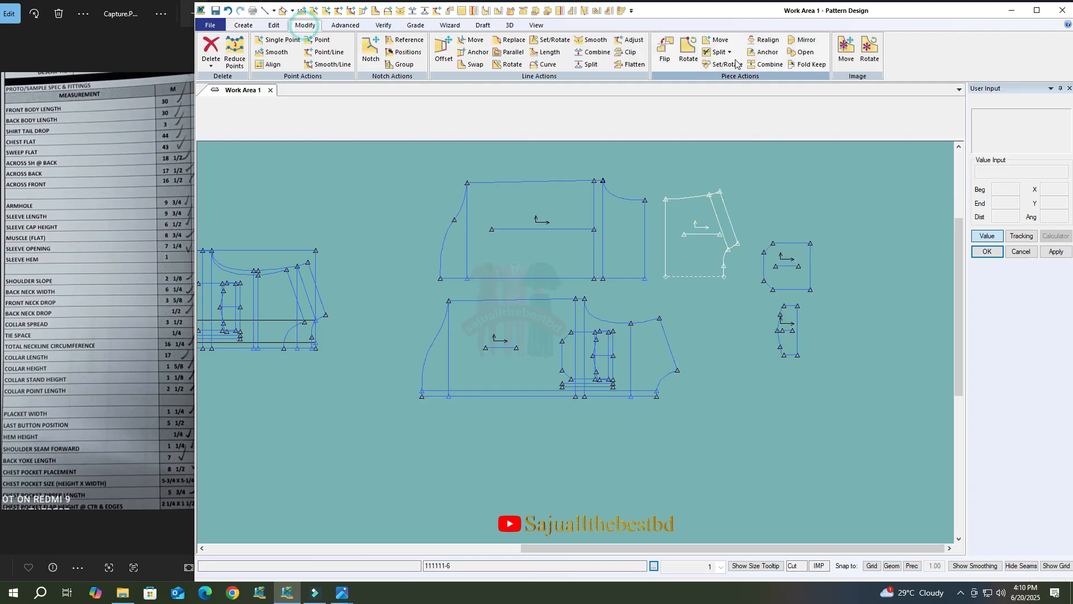
{"action": "left_click", "coordinate": [803, 40]}
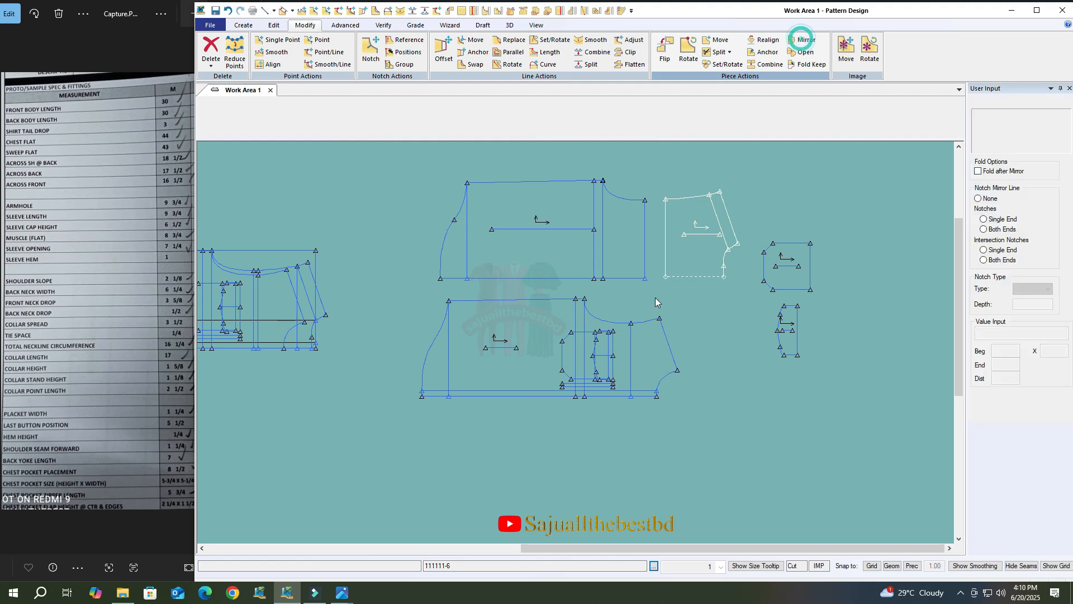
{"action": "left_click", "coordinate": [578, 277]}
Shift the back body, yoke, pocket and flap pieces closer together beside and above the front piece.
{"action": "left_click", "coordinate": [608, 246]}
{"action": "left_click", "coordinate": [592, 246]}
{"action": "left_click", "coordinate": [691, 242]}
{"action": "left_click", "coordinate": [666, 243]}
{"action": "left_click", "coordinate": [781, 275]}
{"action": "left_click", "coordinate": [761, 259]}
{"action": "left_click", "coordinate": [783, 331]}
{"action": "left_click", "coordinate": [770, 312]}
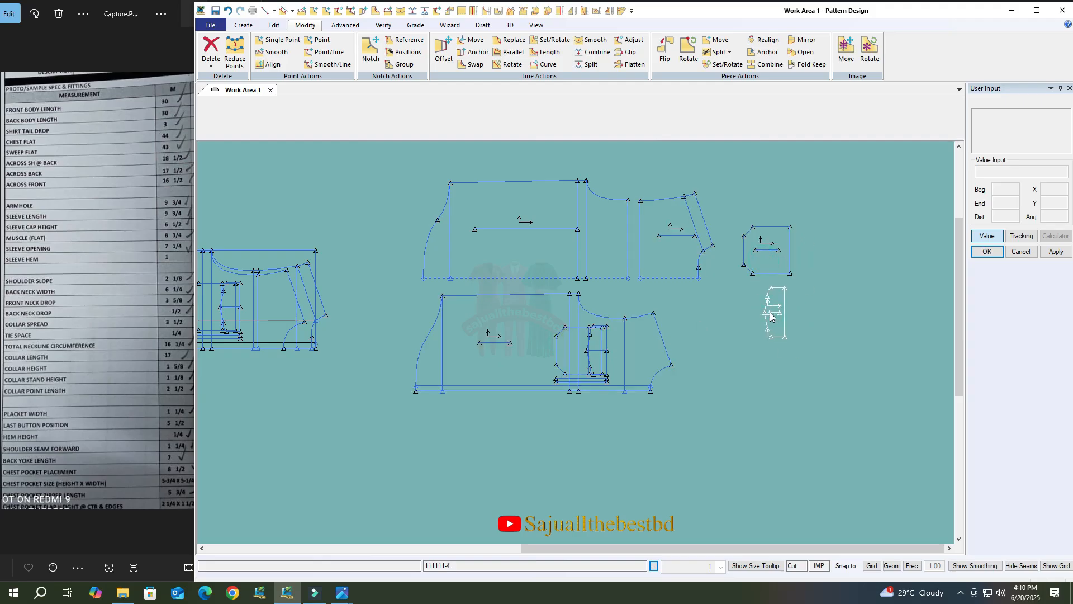
Compare the front piece's pocket and zip lines with the front chest pockets sketch in the image viewer.
{"action": "scroll", "coordinate": [772, 312], "scroll_direction": "down", "scroll_amount": 5}
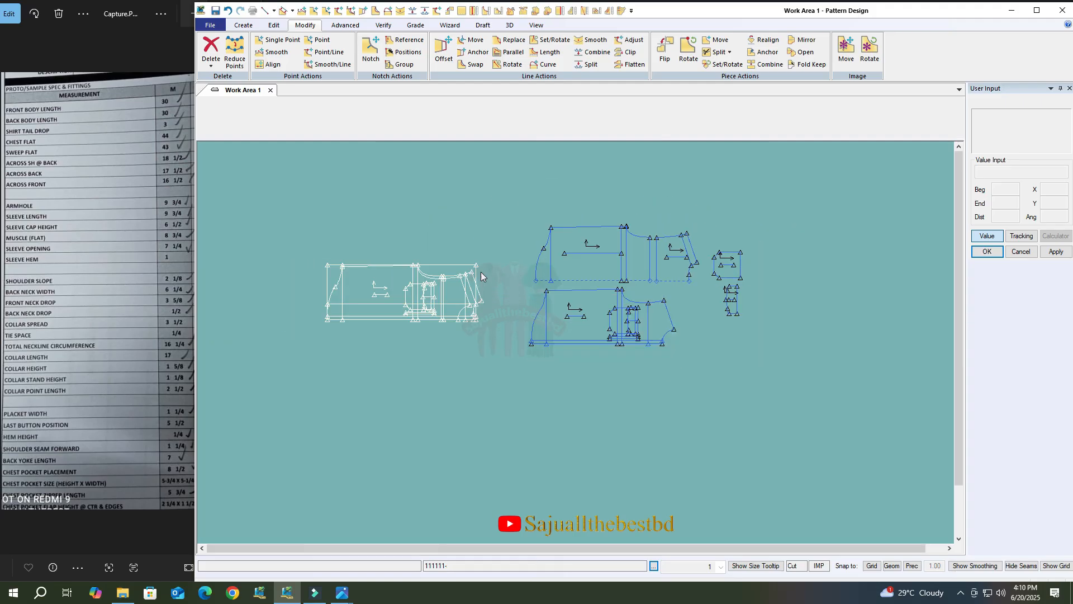
{"action": "scroll", "coordinate": [582, 297], "scroll_direction": "up", "scroll_amount": 2}
{"action": "scroll", "coordinate": [582, 297], "scroll_direction": "up", "scroll_amount": 4}
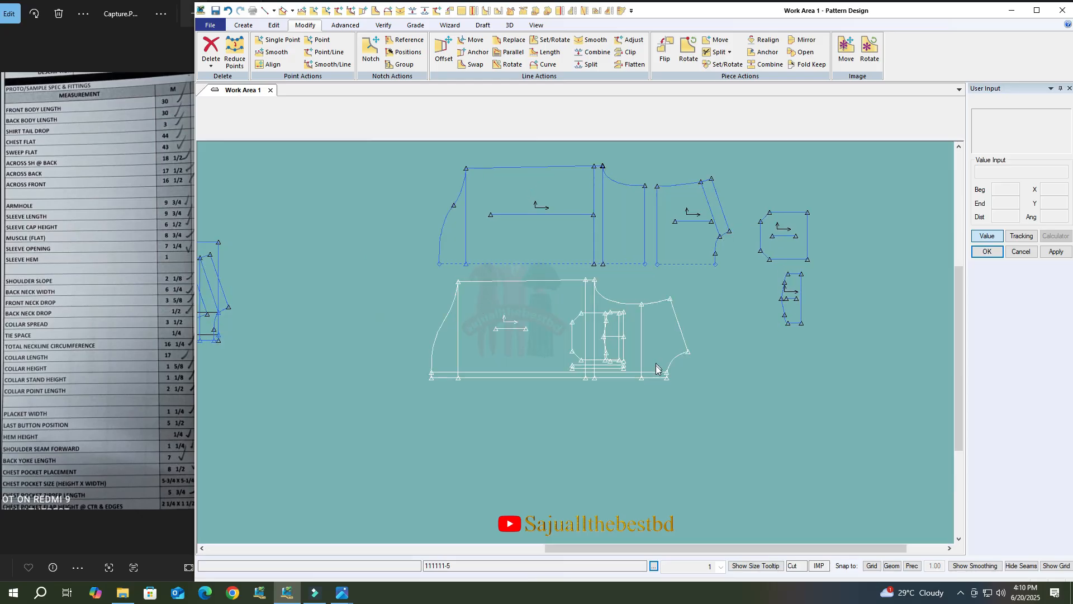
{"action": "left_click_drag", "start_coordinate": [587, 352], "coordinate": [592, 350]}
{"action": "scroll", "coordinate": [664, 221], "scroll_direction": "down", "scroll_amount": 4}
{"action": "scroll", "coordinate": [520, 307], "scroll_direction": "up", "scroll_amount": 2}
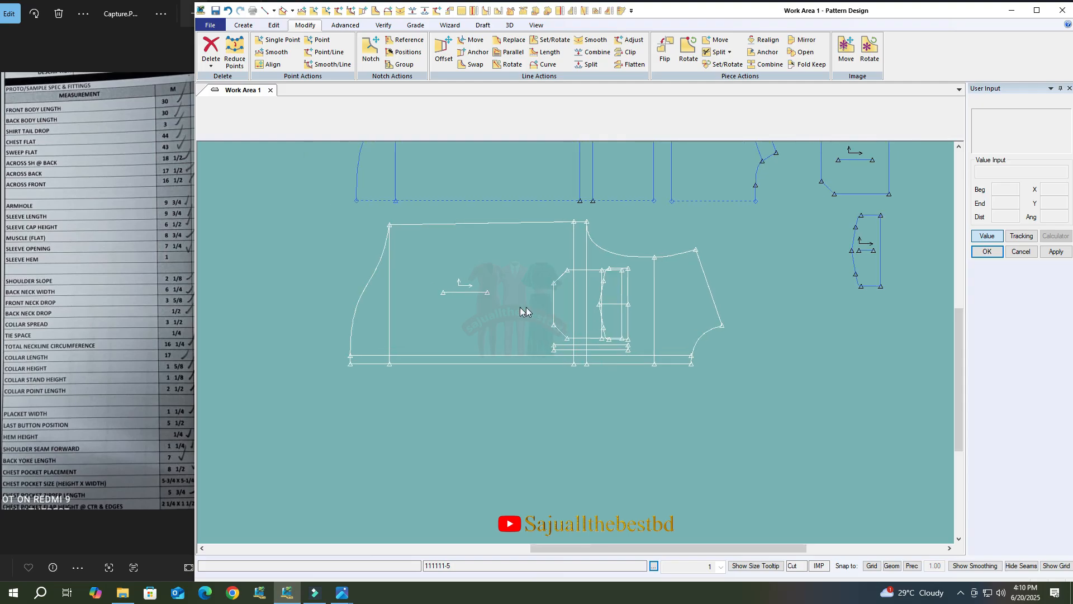
{"action": "scroll", "coordinate": [598, 353], "scroll_direction": "up", "scroll_amount": 3}
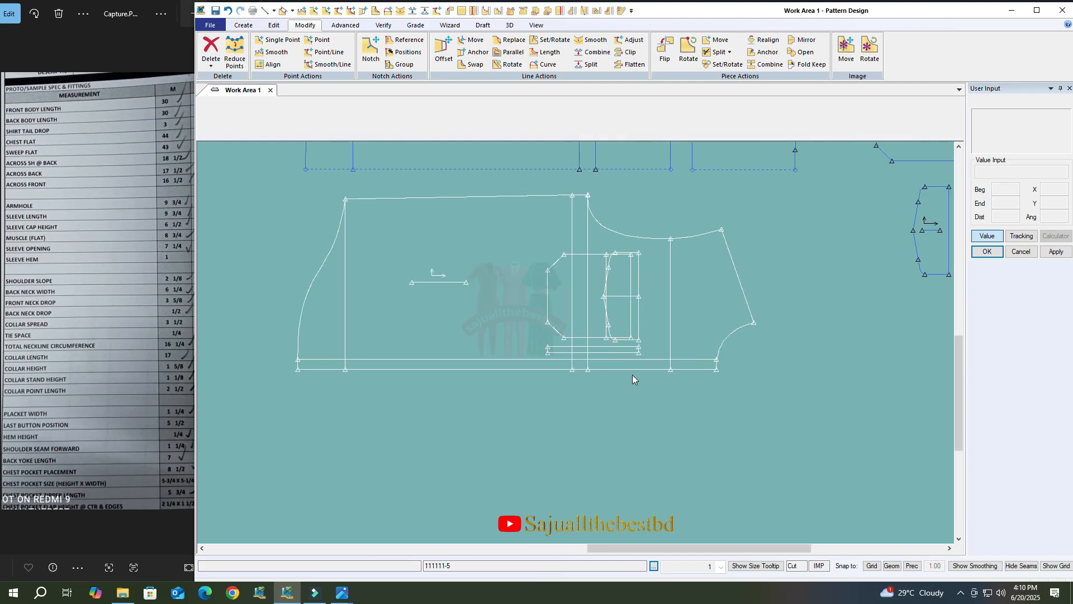
{"action": "mouse_move", "coordinate": [342, 592]}
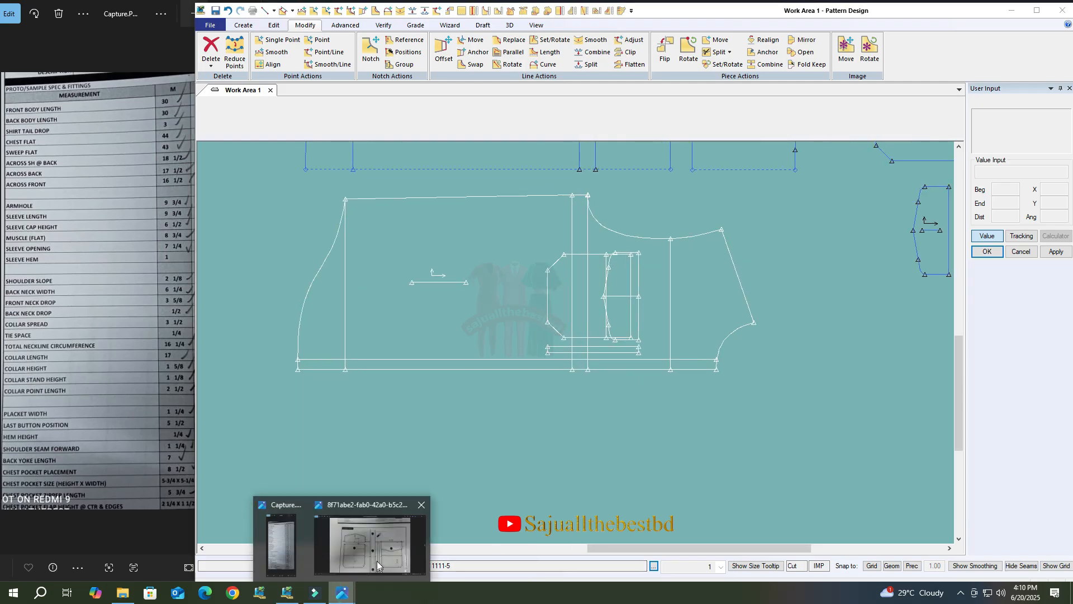
{"action": "left_click", "coordinate": [395, 554]}
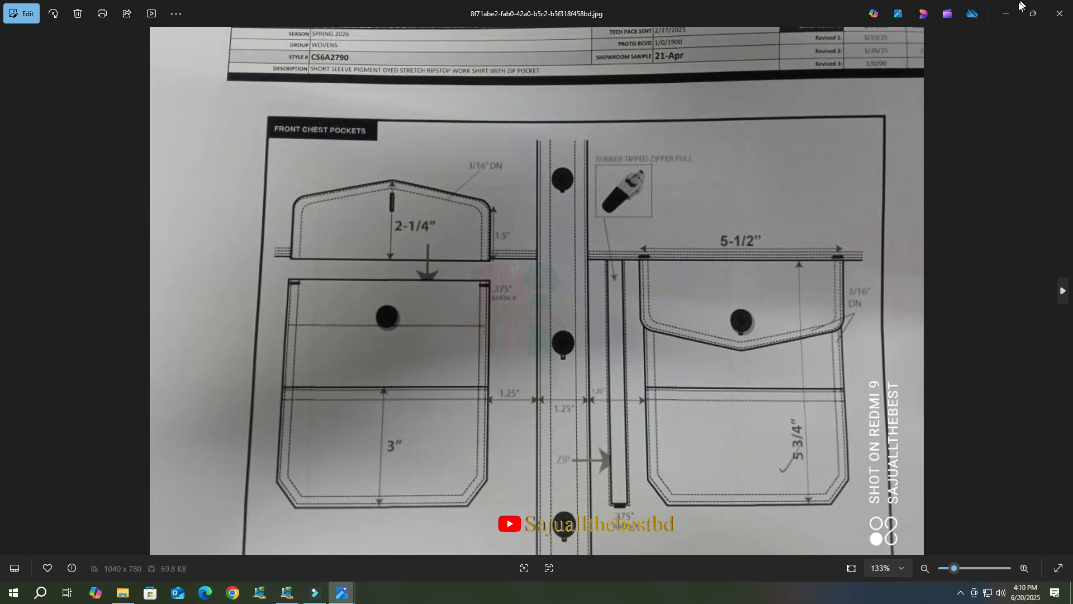
{"action": "left_click", "coordinate": [1005, 12]}
Copy the front piece with all its internal lines, place the copy below the original and accept its suggested name.
{"action": "left_click_drag", "start_coordinate": [494, 298], "coordinate": [519, 301]}
{"action": "left_click", "coordinate": [243, 26]}
{"action": "left_click", "coordinate": [553, 52]}
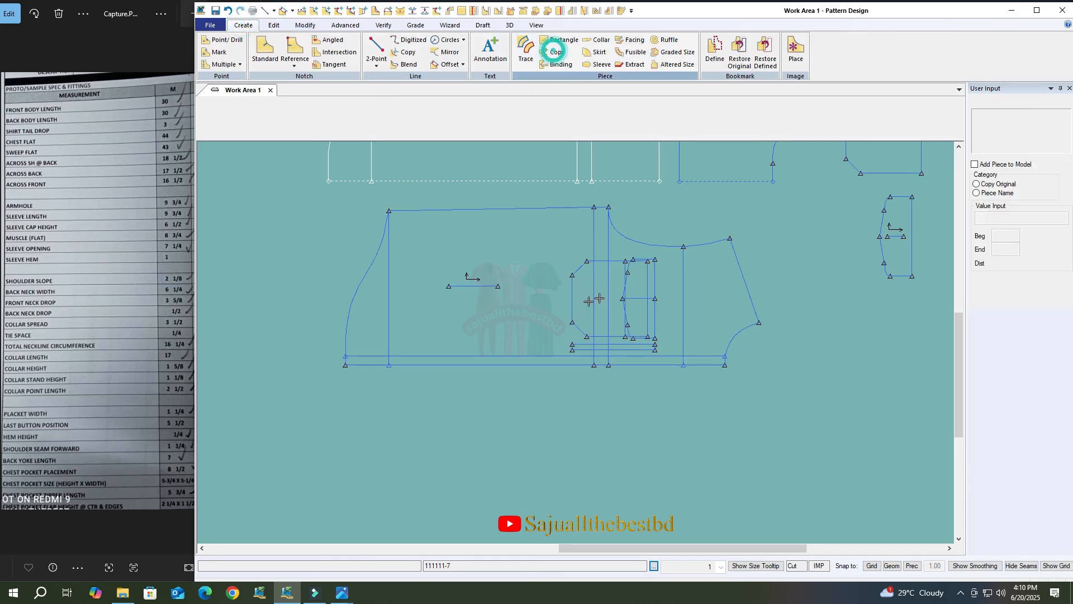
{"action": "left_click", "coordinate": [589, 301]}
{"action": "scroll", "coordinate": [527, 181], "scroll_direction": "down", "scroll_amount": 2}
{"action": "left_click", "coordinate": [541, 406]}
{"action": "left_click", "coordinate": [986, 300]}
Flip the copied front piece vertically and place it with its centre front facing the original front.
{"action": "left_click", "coordinate": [285, 25]}
{"action": "left_click", "coordinate": [306, 25]}
{"action": "left_click", "coordinate": [665, 50]}
{"action": "left_click", "coordinate": [1052, 245]}
{"action": "left_click", "coordinate": [471, 412]}
{"action": "right_click", "coordinate": [471, 412]}
{"action": "left_click", "coordinate": [503, 420]}
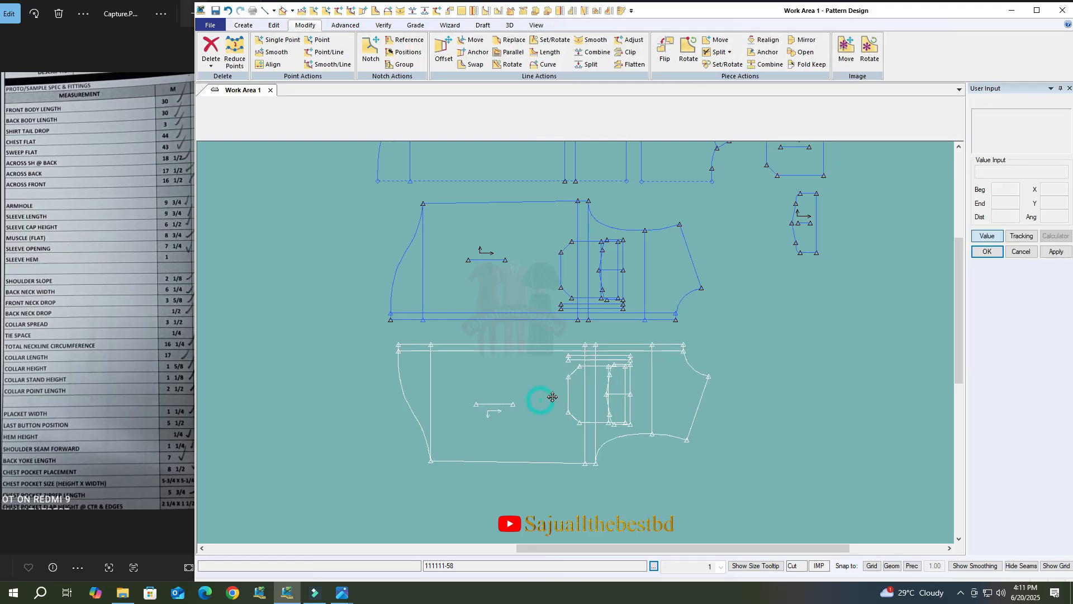
Delete the narrow zip rectangle lines beside the chest pocket on the original front piece.
{"action": "scroll", "coordinate": [552, 396], "scroll_direction": "up", "scroll_amount": 5}
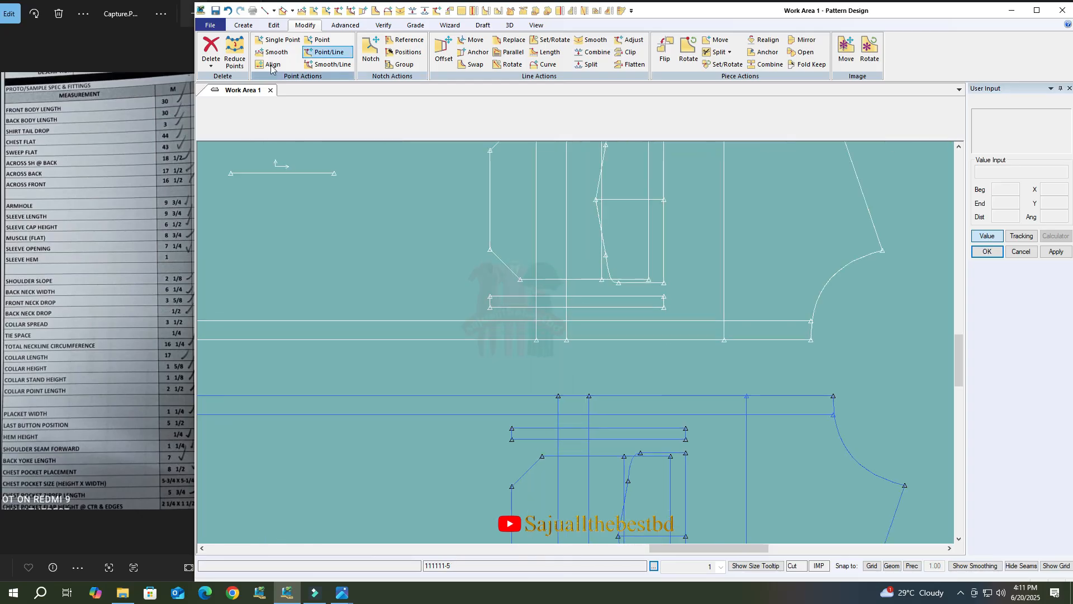
{"action": "left_click", "coordinate": [211, 62]}
{"action": "left_click", "coordinate": [224, 100]}
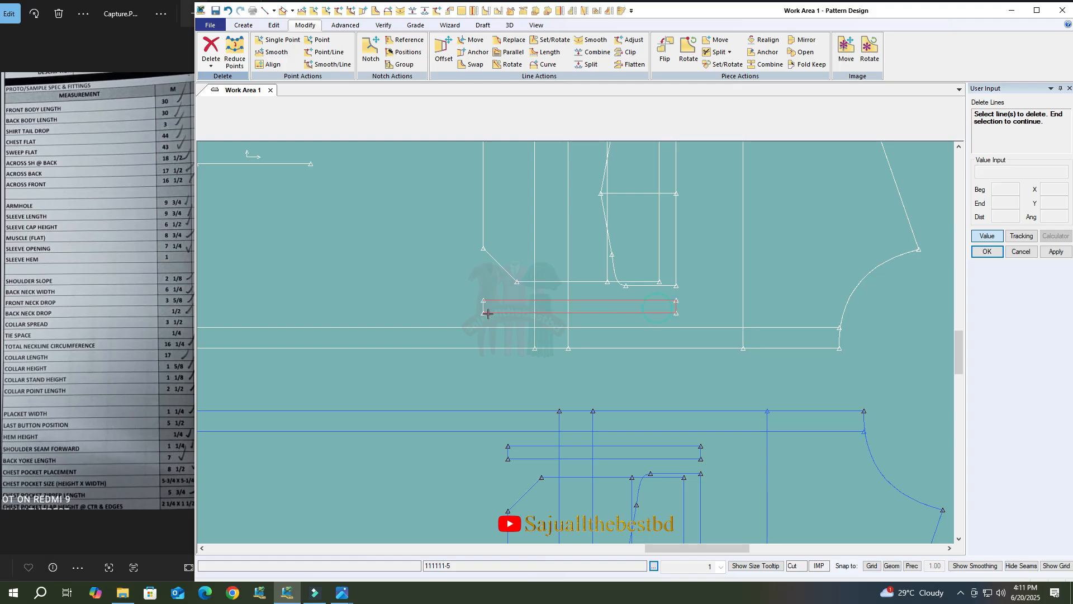
{"action": "right_click", "coordinate": [517, 305]}
Reposition the yoke, pocket and flap pieces beside the back body with slightly more space between them.
{"action": "scroll", "coordinate": [503, 255], "scroll_direction": "down", "scroll_amount": 5}
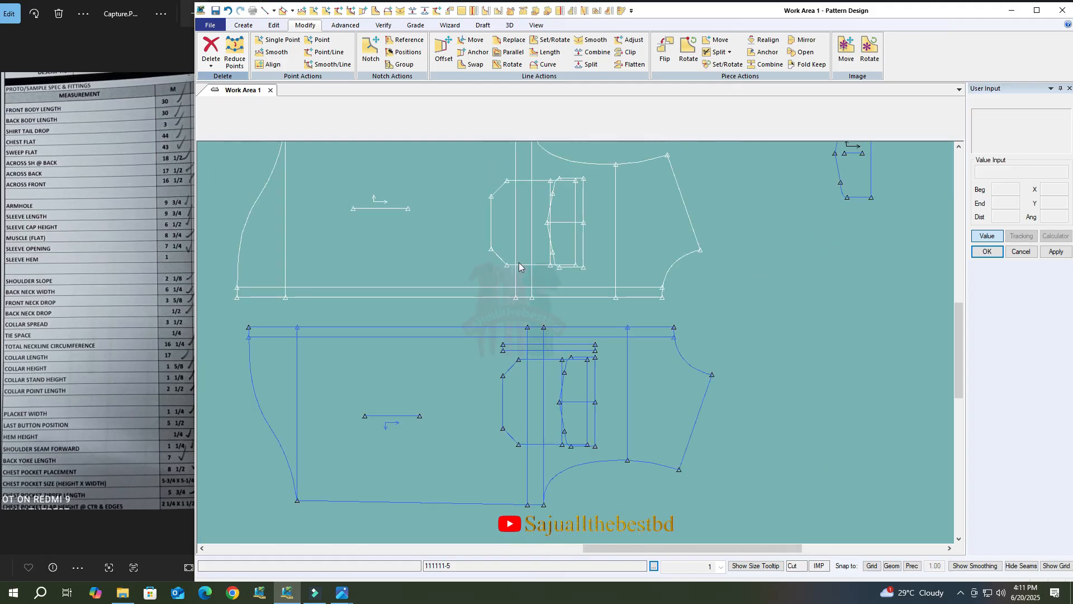
{"action": "scroll", "coordinate": [497, 373], "scroll_direction": "down", "scroll_amount": 4}
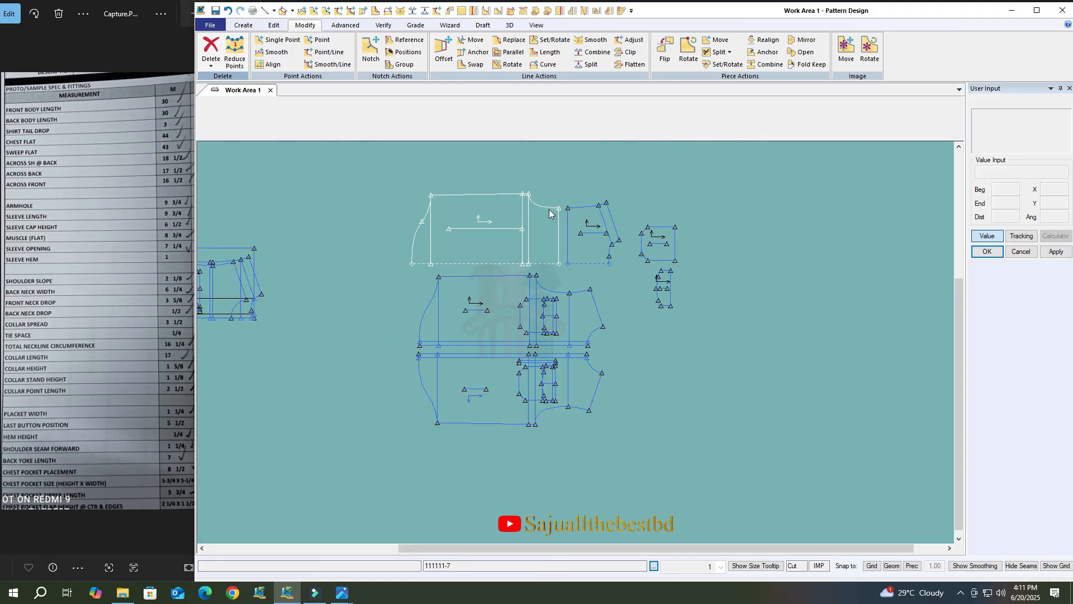
{"action": "left_click_drag", "start_coordinate": [606, 239], "coordinate": [661, 229]}
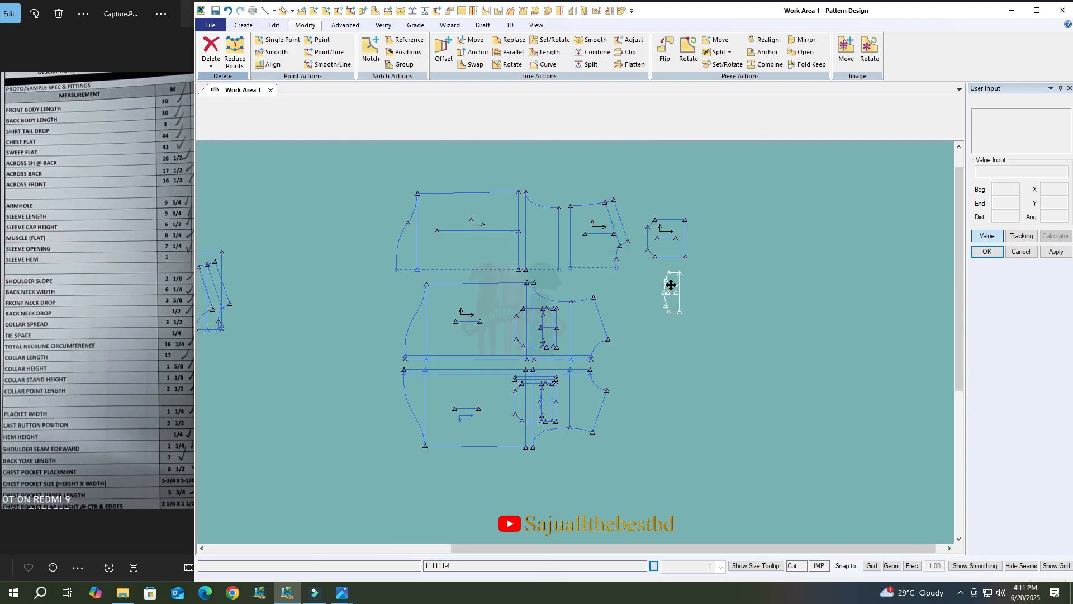
{"action": "scroll", "coordinate": [550, 261], "scroll_direction": "up", "scroll_amount": 2}
{"action": "scroll", "coordinate": [550, 260], "scroll_direction": "down", "scroll_amount": 2}
{"action": "scroll", "coordinate": [690, 230], "scroll_direction": "up", "scroll_amount": 2}
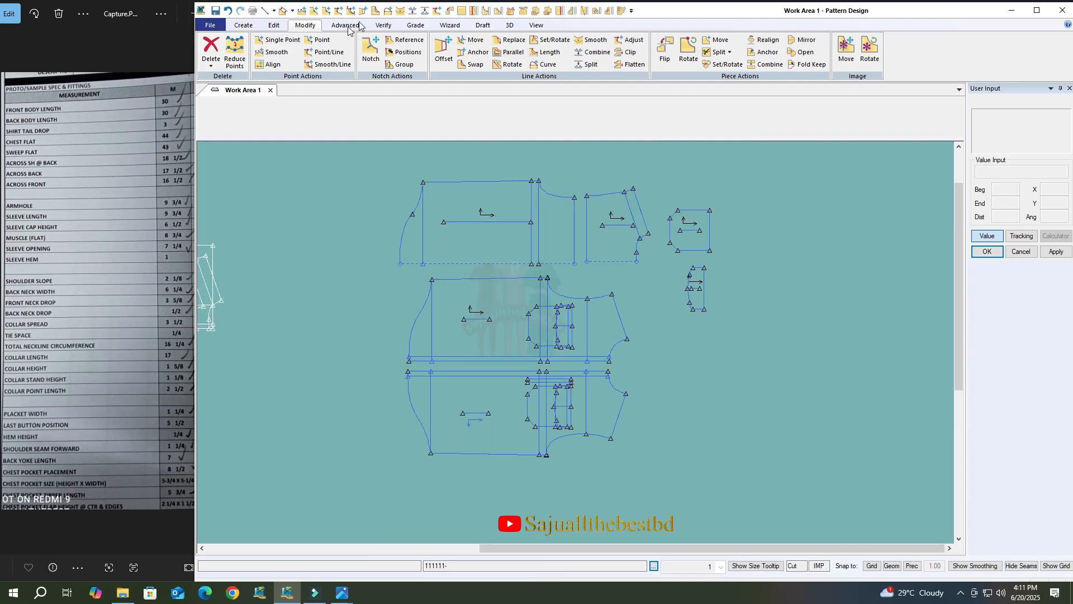
Define an even 0.63 seam allowance on the curved hems of the back body and both front pieces.
{"action": "left_click", "coordinate": [382, 25]}
{"action": "left_click", "coordinate": [346, 25]}
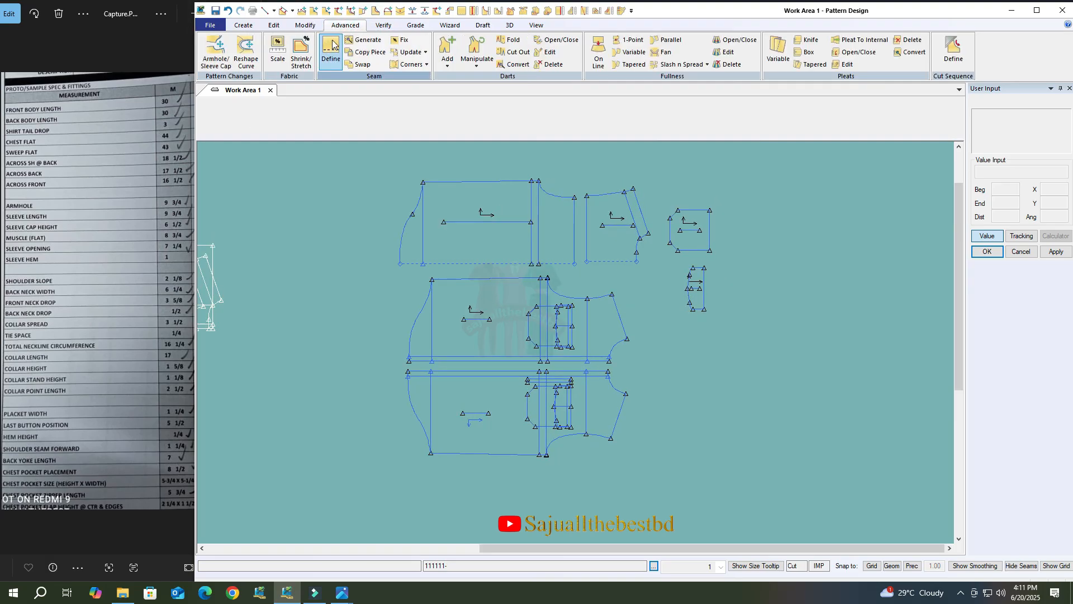
{"action": "left_click", "coordinate": [330, 50]}
{"action": "scroll", "coordinate": [395, 215], "scroll_direction": "down", "scroll_amount": 1}
{"action": "left_click_drag", "start_coordinate": [366, 157], "coordinate": [462, 472]}
{"action": "right_click", "coordinate": [409, 347]}
{"action": "left_click", "coordinate": [409, 346]}
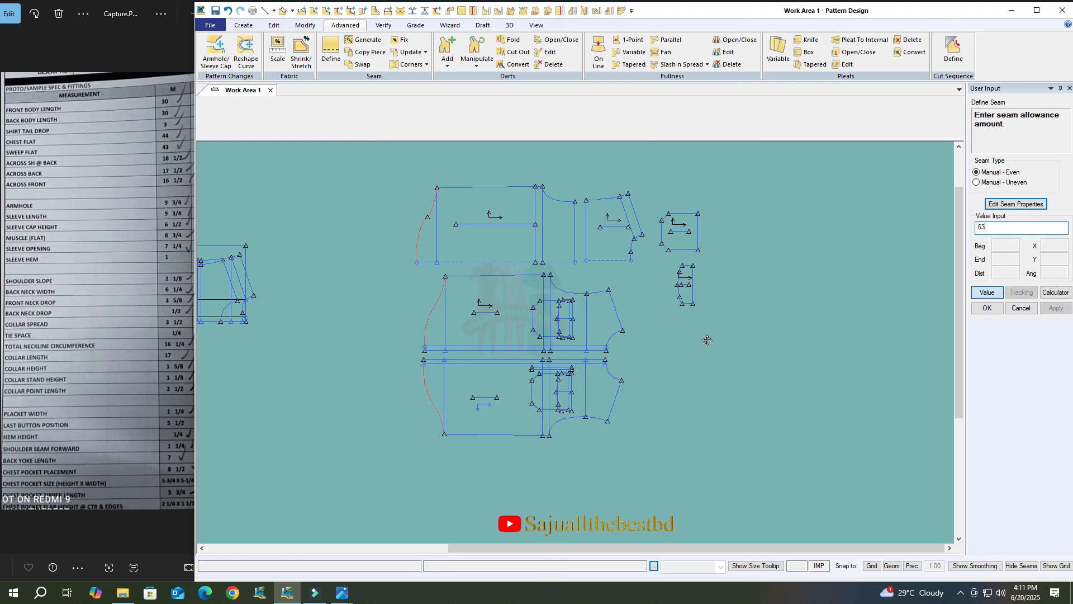
{"action": "key", "text": "Return"}
Define an even seam allowance on the back body's side seam only, leaving the armhole lines out of the selection.
{"action": "scroll", "coordinate": [498, 185], "scroll_direction": "up", "scroll_amount": 2}
{"action": "left_click", "coordinate": [497, 185]}
{"action": "left_click", "coordinate": [558, 195]}
{"action": "left_click", "coordinate": [613, 201]}
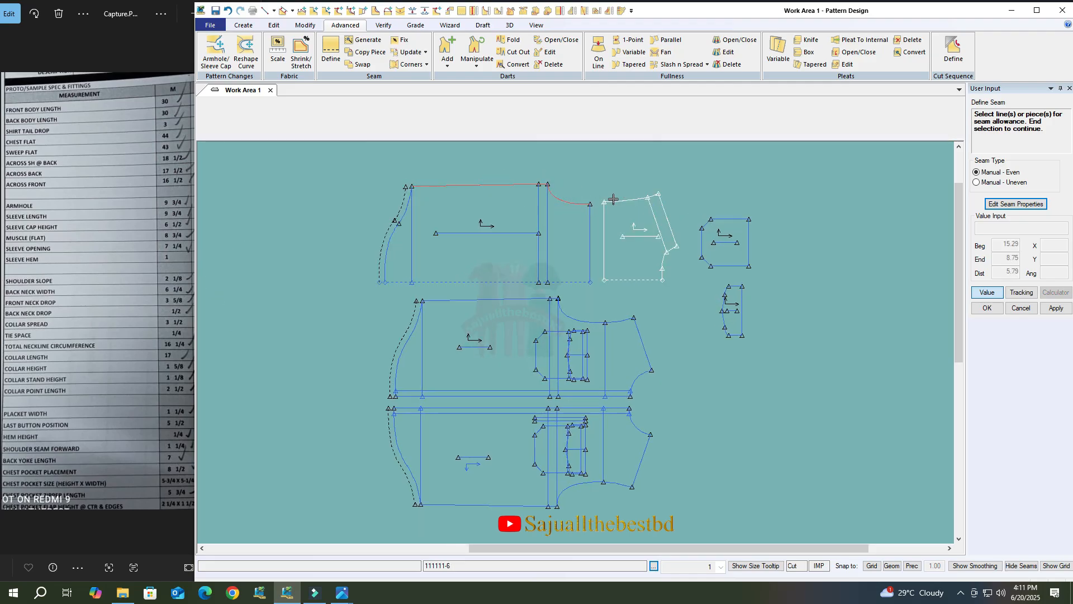
{"action": "left_click", "coordinate": [650, 197]}
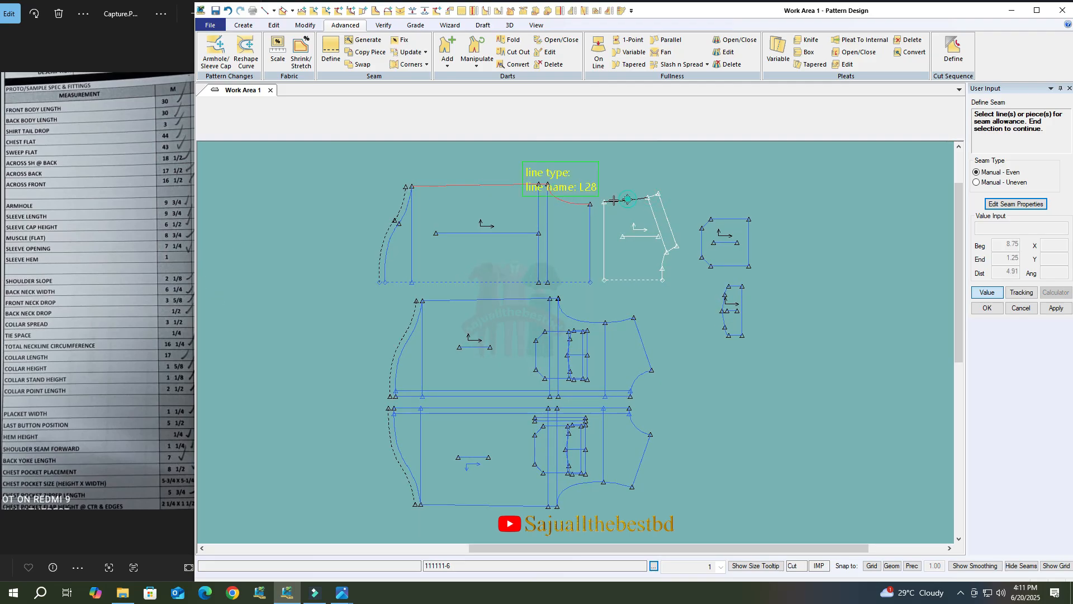
{"action": "left_click", "coordinate": [621, 200]}
{"action": "left_click", "coordinate": [582, 201]}
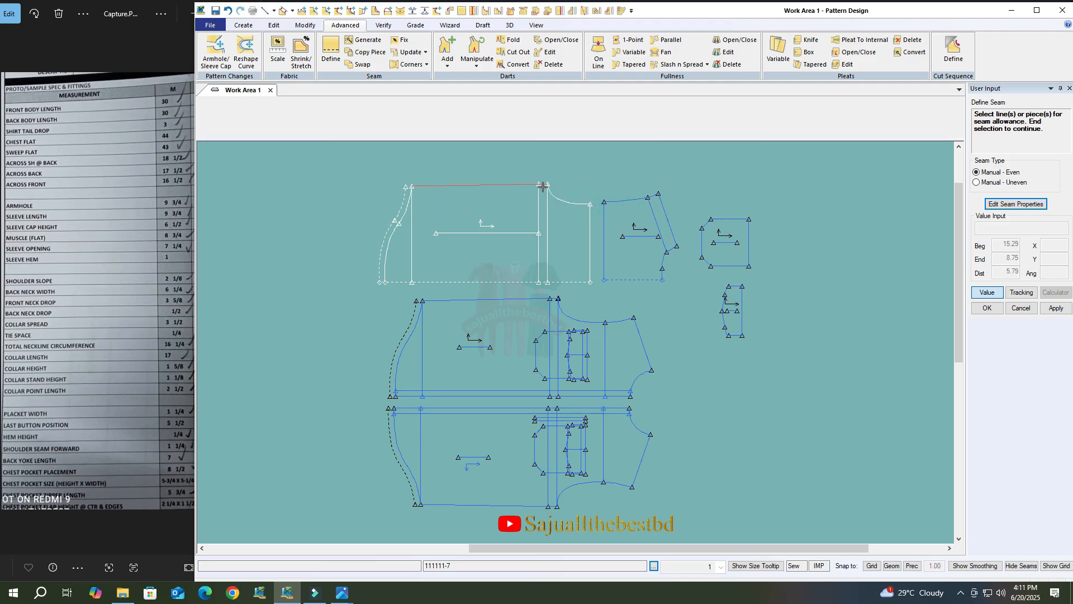
{"action": "right_click", "coordinate": [601, 183]}
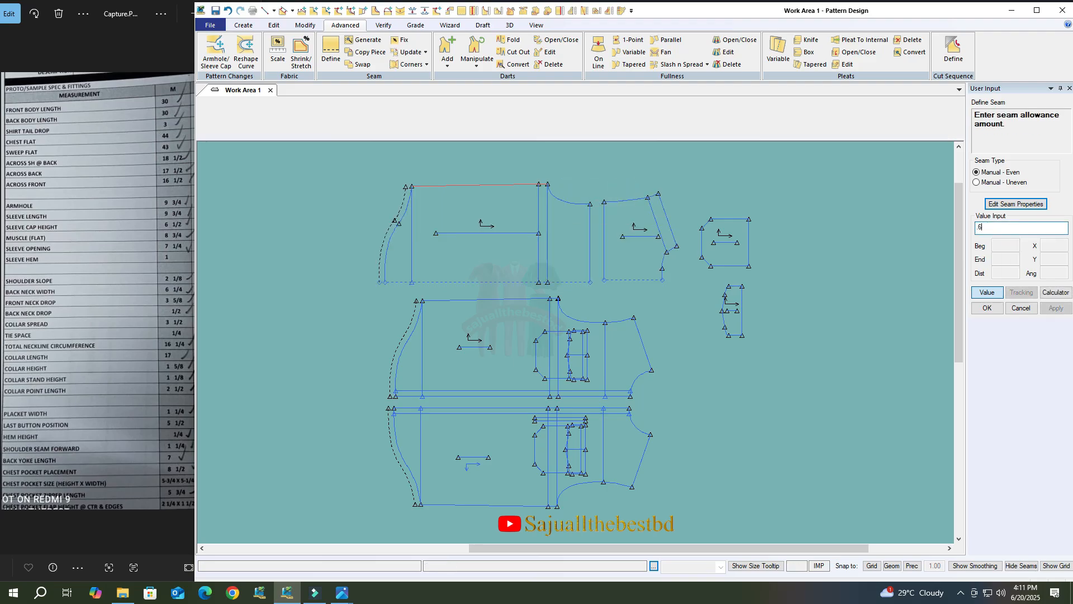
{"action": "key", "text": "Return"}
Define an even seam allowance on the back body's armhole curve and the yoke's armhole edge.
{"action": "left_click", "coordinate": [569, 200]}
{"action": "left_click", "coordinate": [619, 200]}
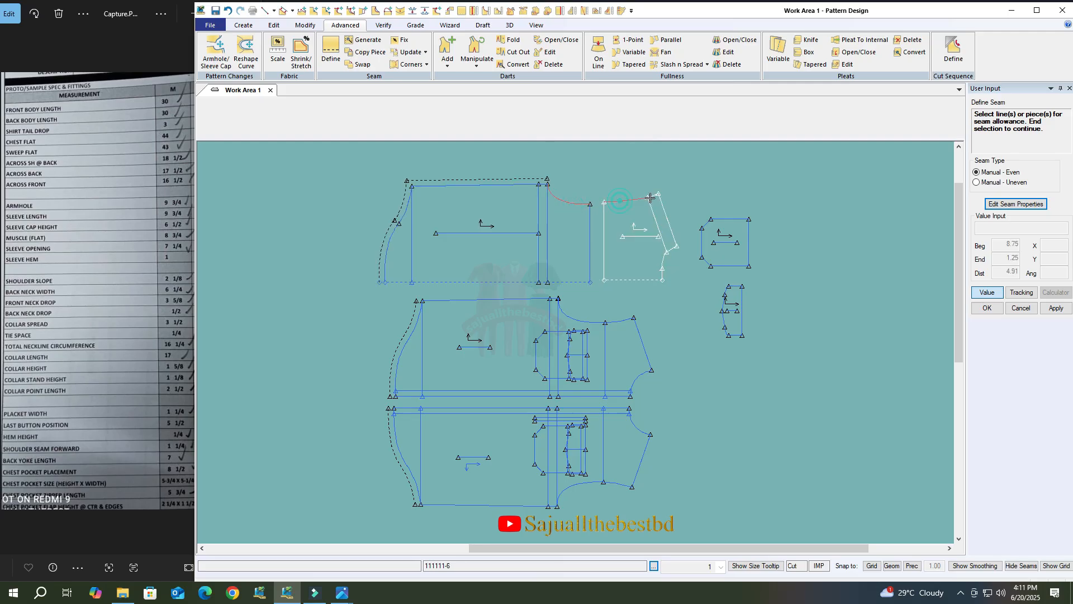
{"action": "left_click", "coordinate": [732, 175]}
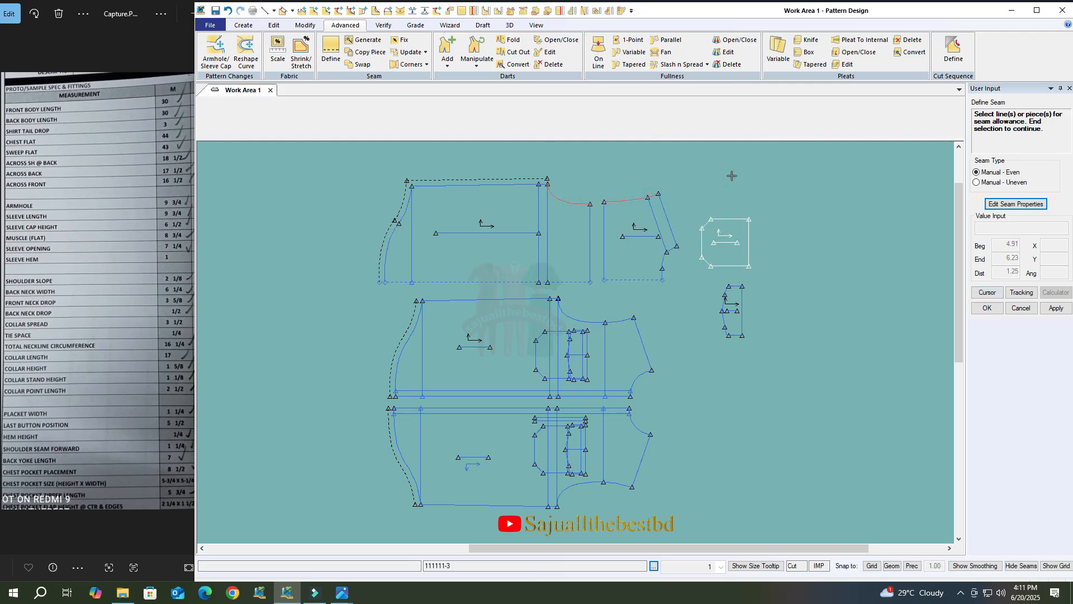
{"action": "right_click", "coordinate": [732, 175]}
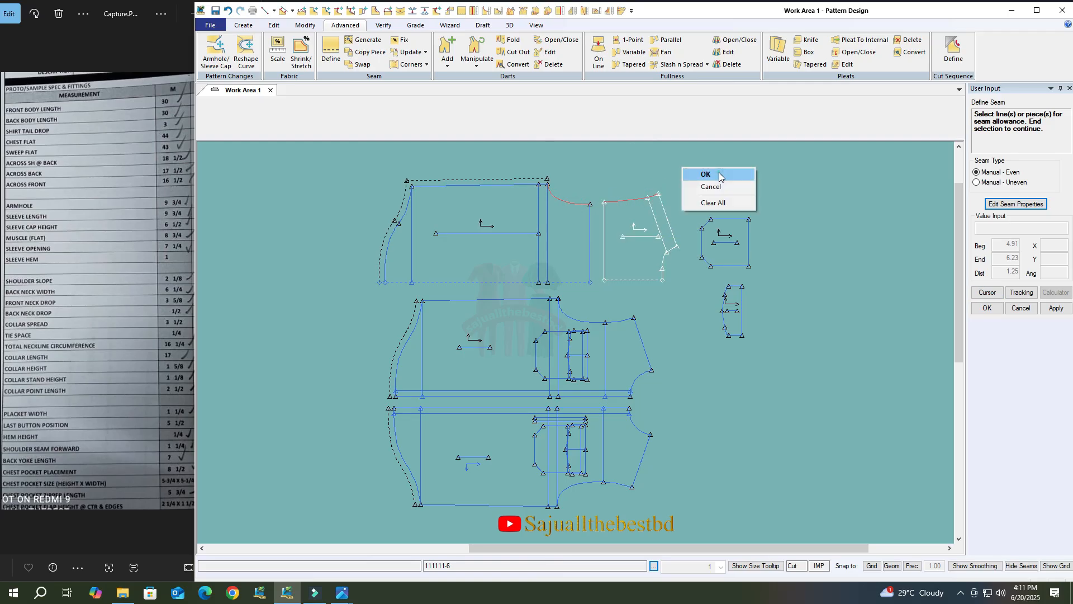
{"action": "left_click", "coordinate": [718, 175]}
{"action": "key", "text": "Return"}
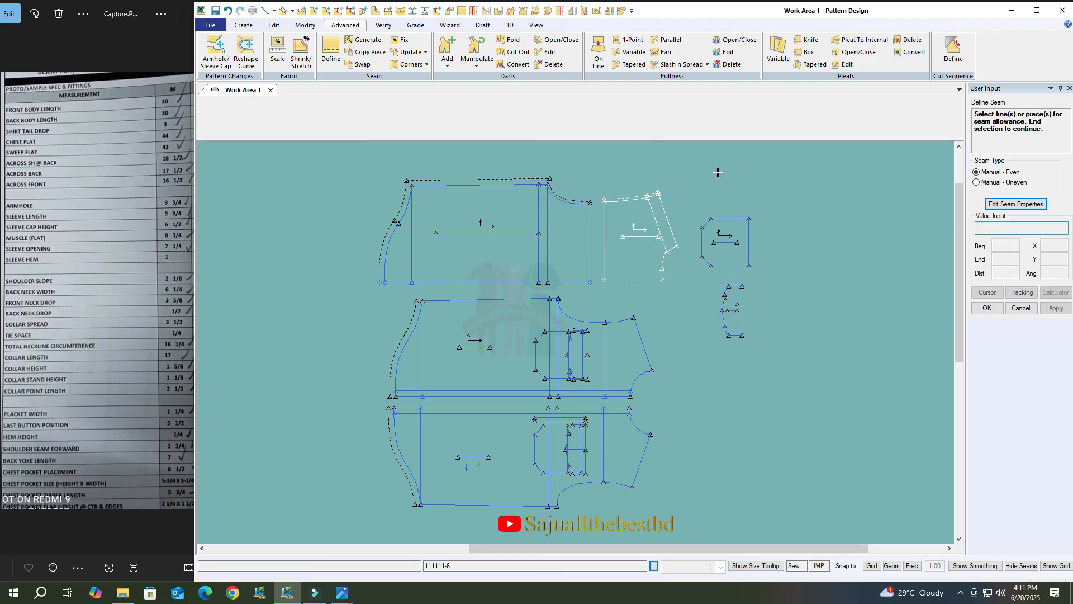
Define an even 0.2 seam allowance on the side seams and armholes of both front pieces and the second front's hem curve.
{"action": "scroll", "coordinate": [503, 302], "scroll_direction": "up", "scroll_amount": 2}
{"action": "left_click", "coordinate": [571, 303]}
{"action": "left_click", "coordinate": [622, 331]}
{"action": "scroll", "coordinate": [593, 392], "scroll_direction": "down", "scroll_amount": 2}
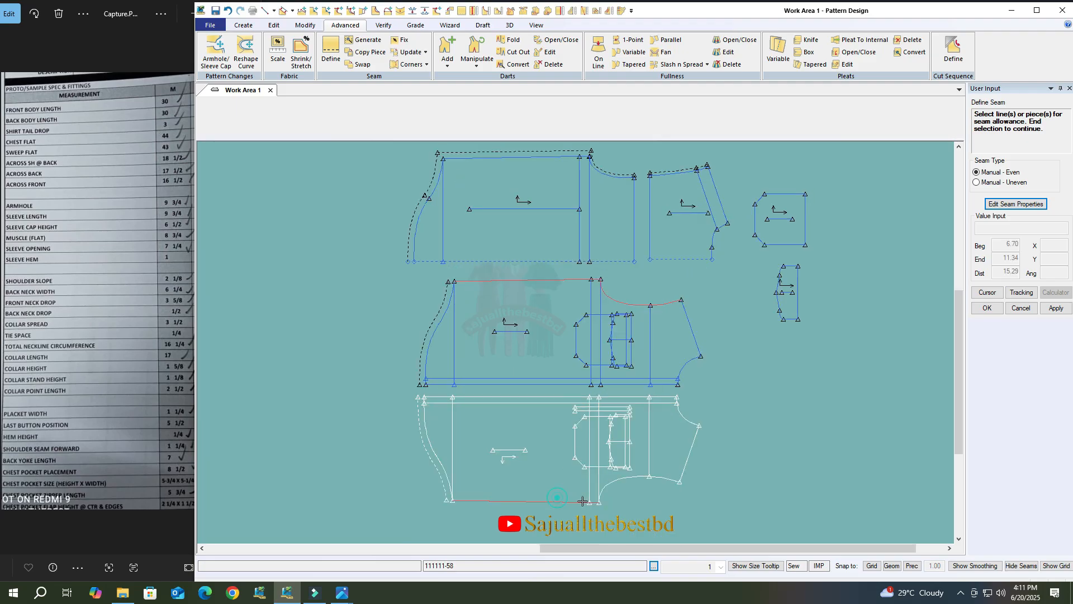
{"action": "left_click", "coordinate": [652, 480]}
{"action": "left_click", "coordinate": [661, 398]}
{"action": "left_click", "coordinate": [691, 418]}
{"action": "left_click", "coordinate": [695, 444]}
{"action": "right_click", "coordinate": [749, 388]}
{"action": "left_click", "coordinate": [749, 387]}
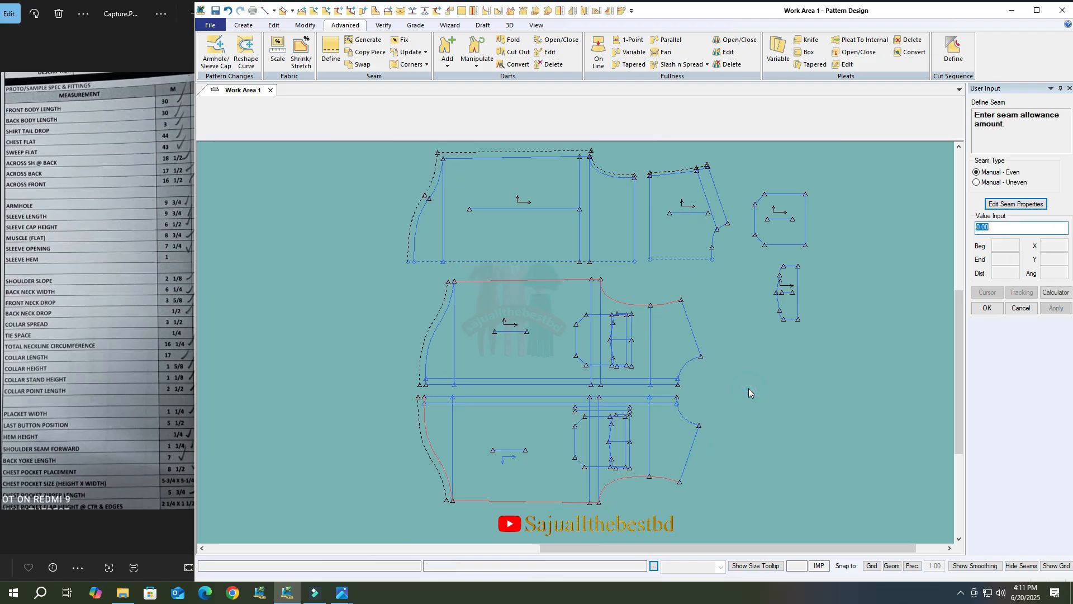
{"action": "type", "text": ".2"}
{"action": "key", "text": "Return"}
{"action": "left_click", "coordinate": [692, 332]}
{"action": "right_click", "coordinate": [755, 314]}
{"action": "left_click", "coordinate": [742, 334]}
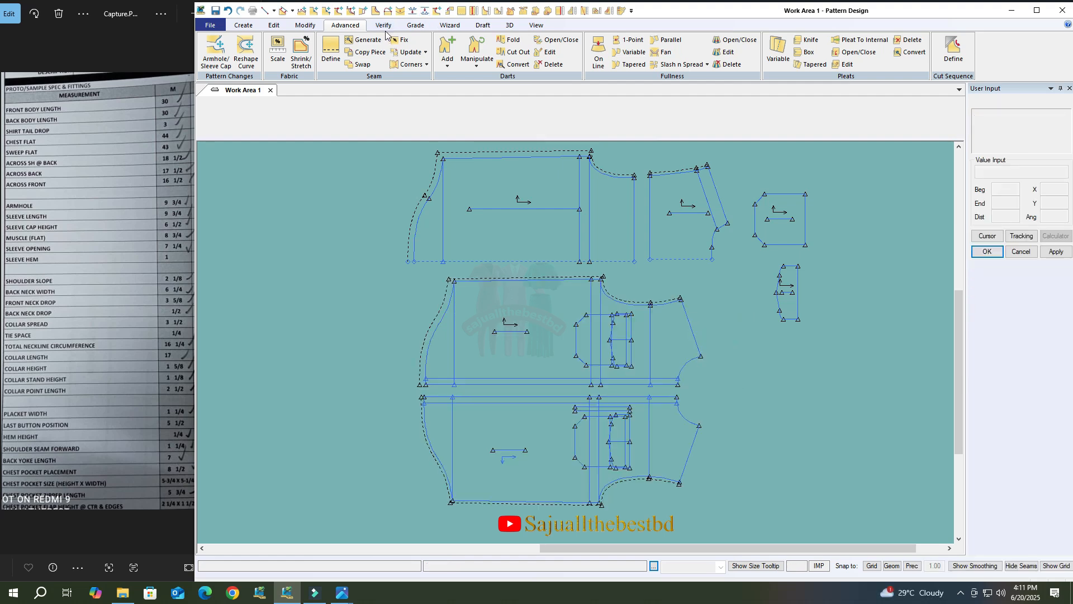
Define an even seam allowance on both front shoulders, the yoke's shoulder and lower edge, and the back body's yoke-joining edge.
{"action": "left_click", "coordinate": [331, 50]}
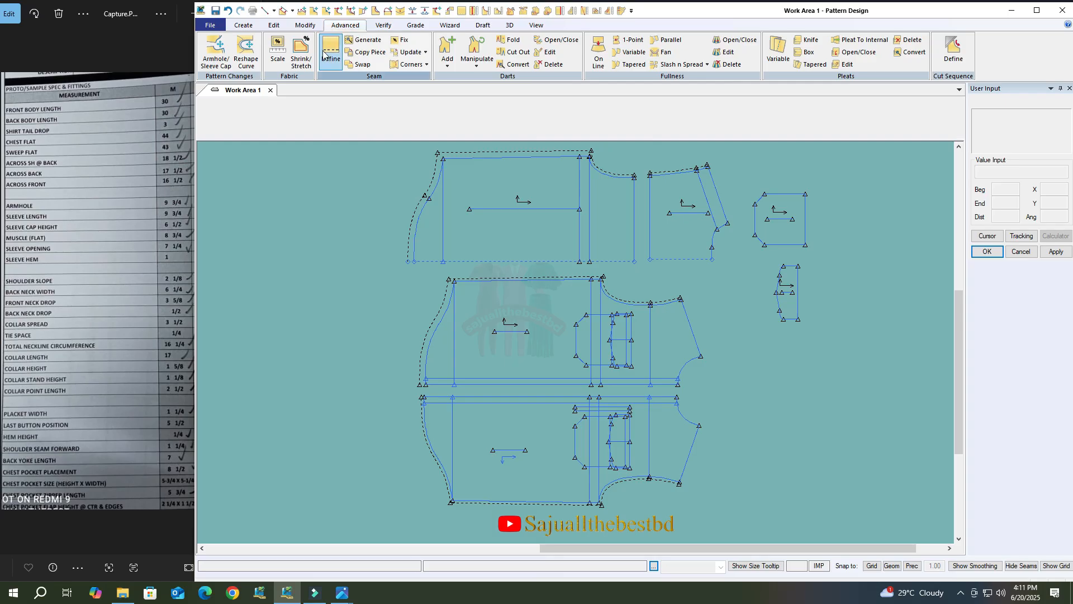
{"action": "left_click", "coordinate": [687, 330]}
{"action": "left_click", "coordinate": [693, 445]}
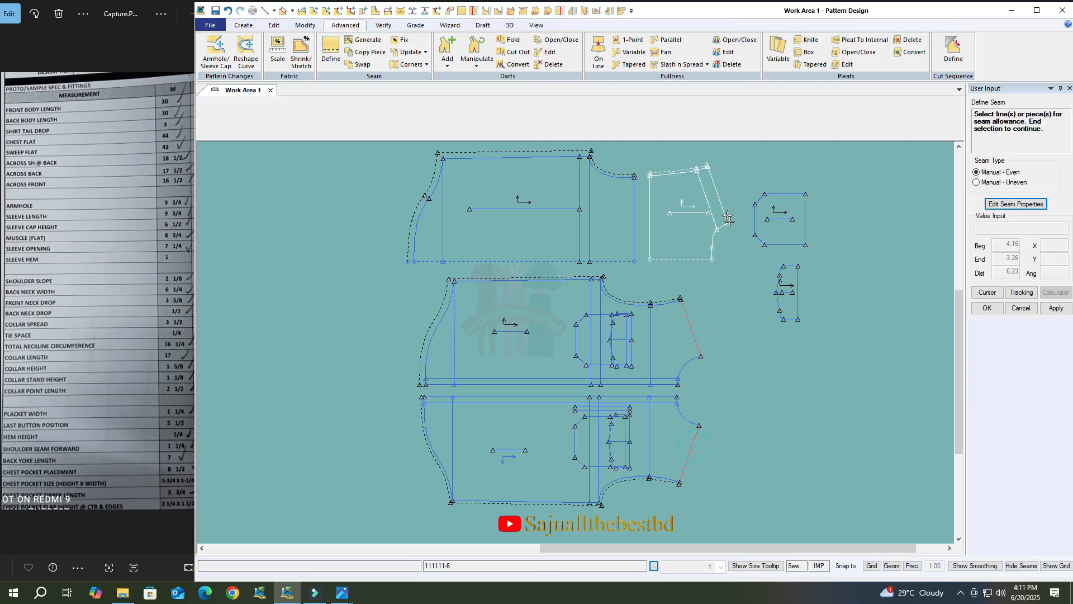
{"action": "left_click", "coordinate": [651, 207]}
{"action": "left_click", "coordinate": [635, 225]}
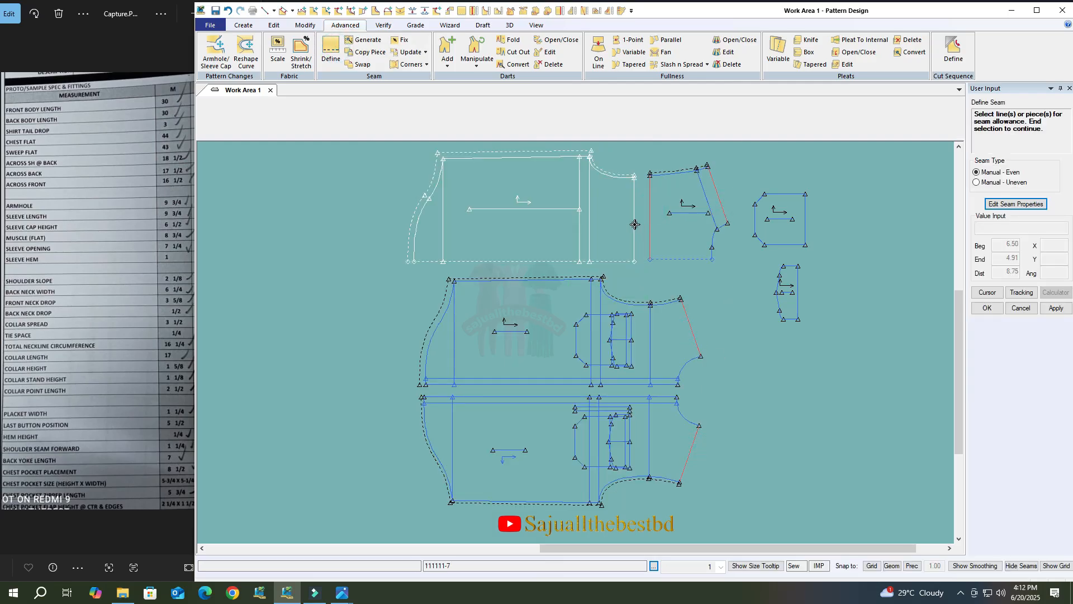
{"action": "right_click", "coordinate": [692, 203]}
{"action": "left_click", "coordinate": [691, 202]}
{"action": "key", "text": "Return"}
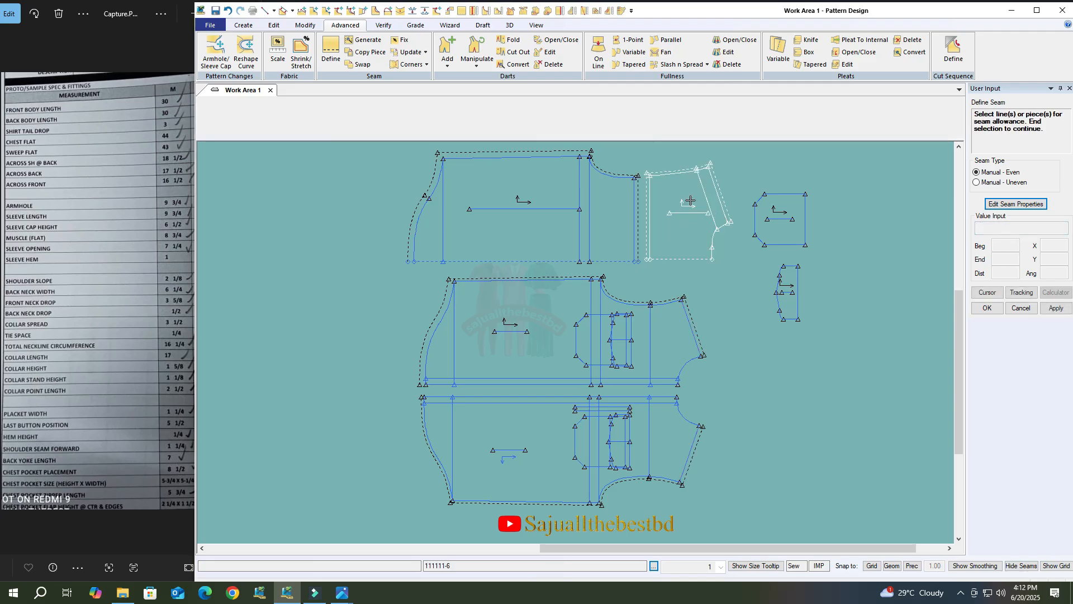
Define an even seam allowance on the neckline curves of both front pieces.
{"action": "scroll", "coordinate": [673, 318], "scroll_direction": "up", "scroll_amount": 2}
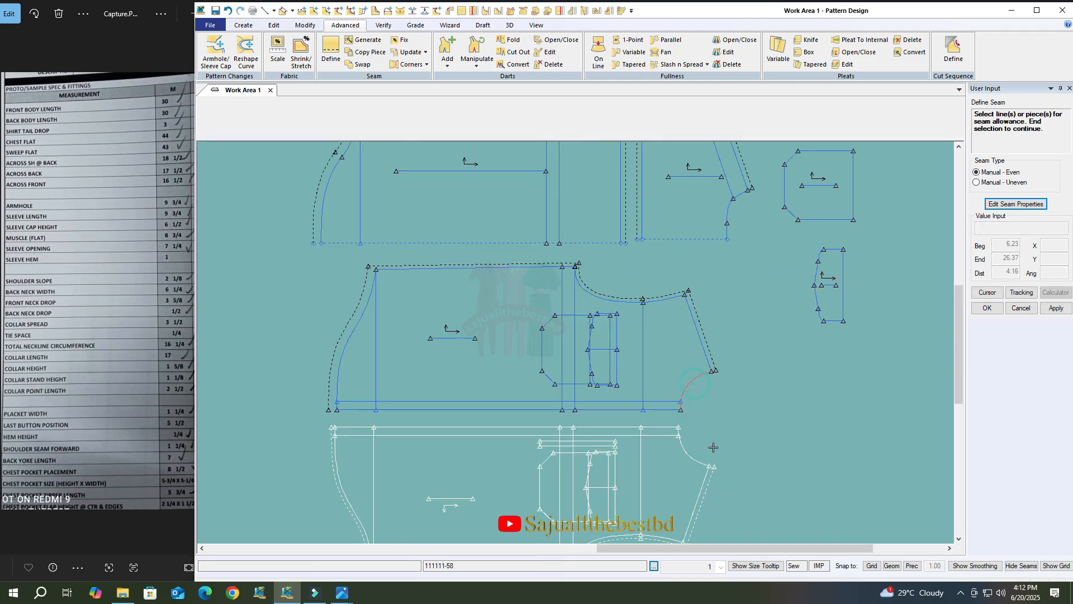
{"action": "left_click", "coordinate": [688, 453]}
{"action": "right_click", "coordinate": [744, 379]}
{"action": "left_click", "coordinate": [754, 385]}
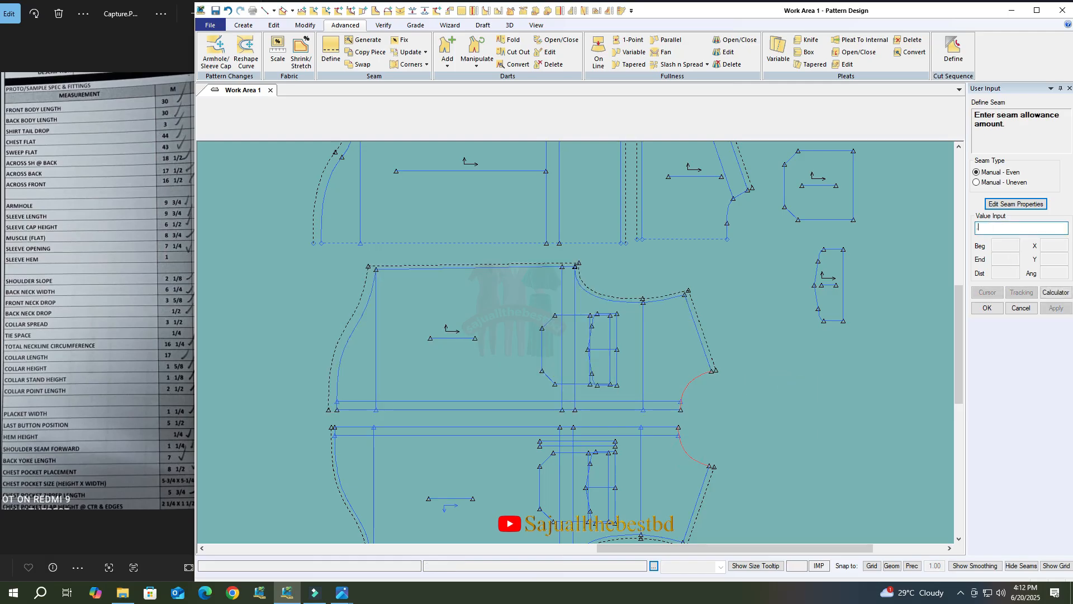
{"action": "key", "text": "Return"}
{"action": "scroll", "coordinate": [575, 265], "scroll_direction": "down", "scroll_amount": 3}
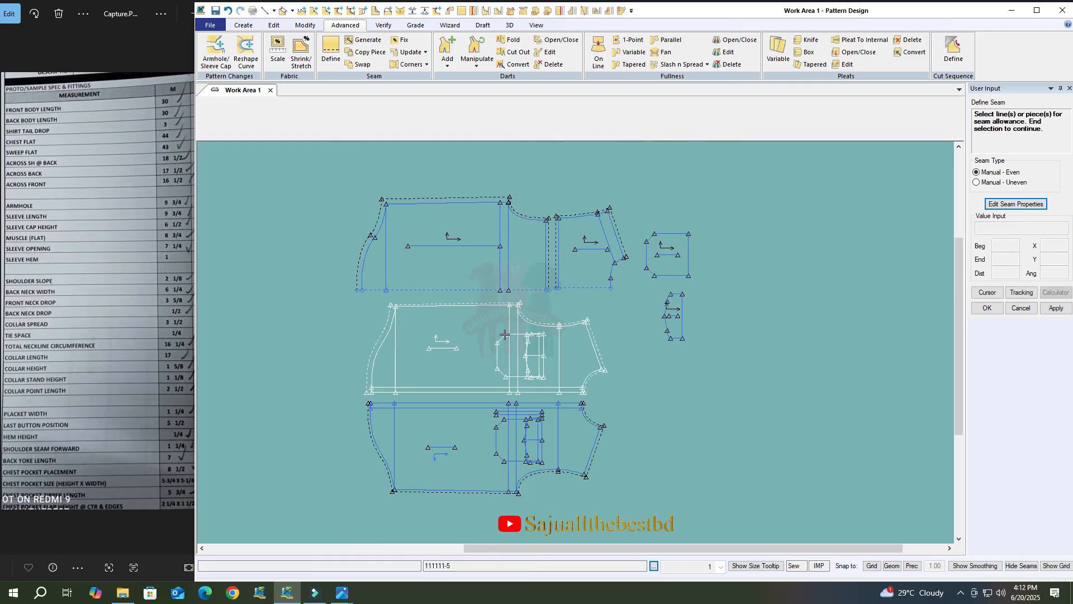
Define an even 0.38 seam allowance all around the chest pocket and flap pieces.
{"action": "scroll", "coordinate": [643, 276], "scroll_direction": "up", "scroll_amount": 3}
{"action": "left_click", "coordinate": [677, 236]}
{"action": "left_click", "coordinate": [702, 369]}
{"action": "right_click", "coordinate": [702, 368]}
{"action": "left_click", "coordinate": [693, 374]}
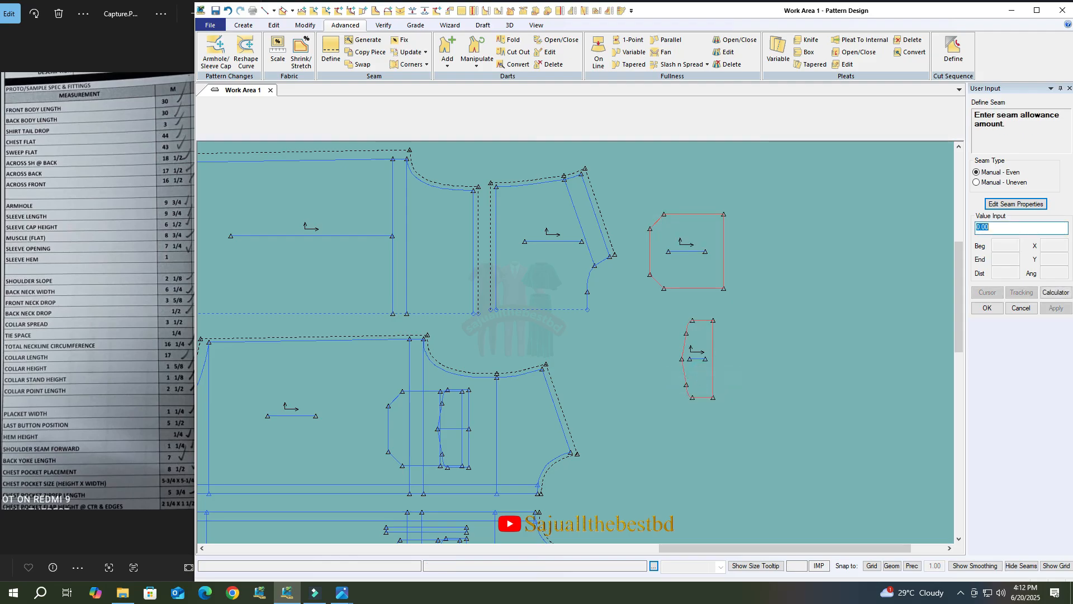
{"action": "type", "text": ".38"}
{"action": "key", "text": "Return"}
Define a wide even seam allowance on the chest pocket's straight opening edge and shift the flap piece beneath the pocket.
{"action": "scroll", "coordinate": [725, 266], "scroll_direction": "up", "scroll_amount": 2}
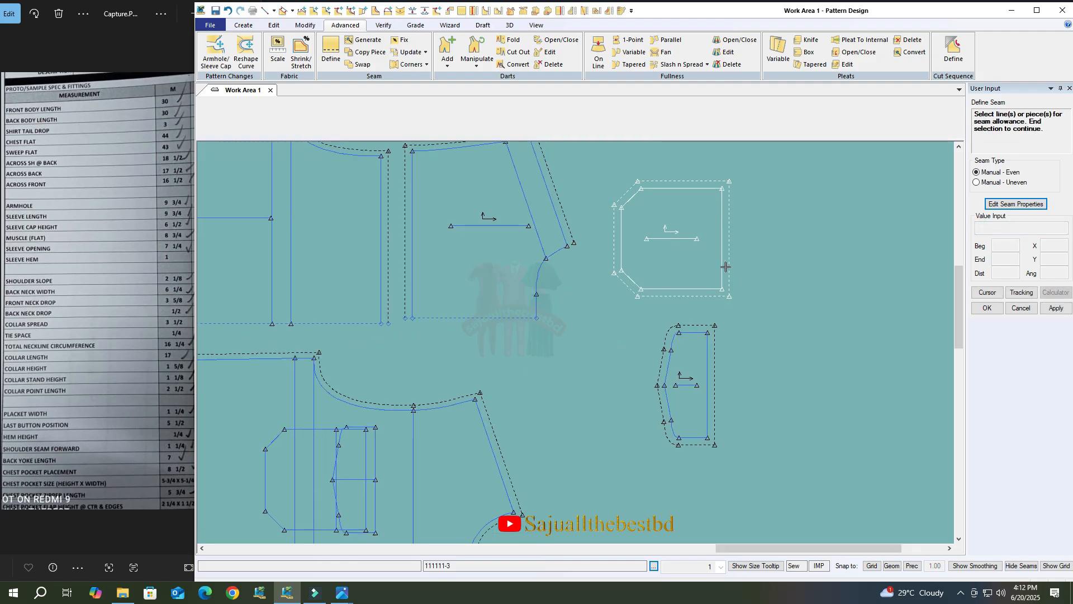
{"action": "left_click", "coordinate": [806, 276]}
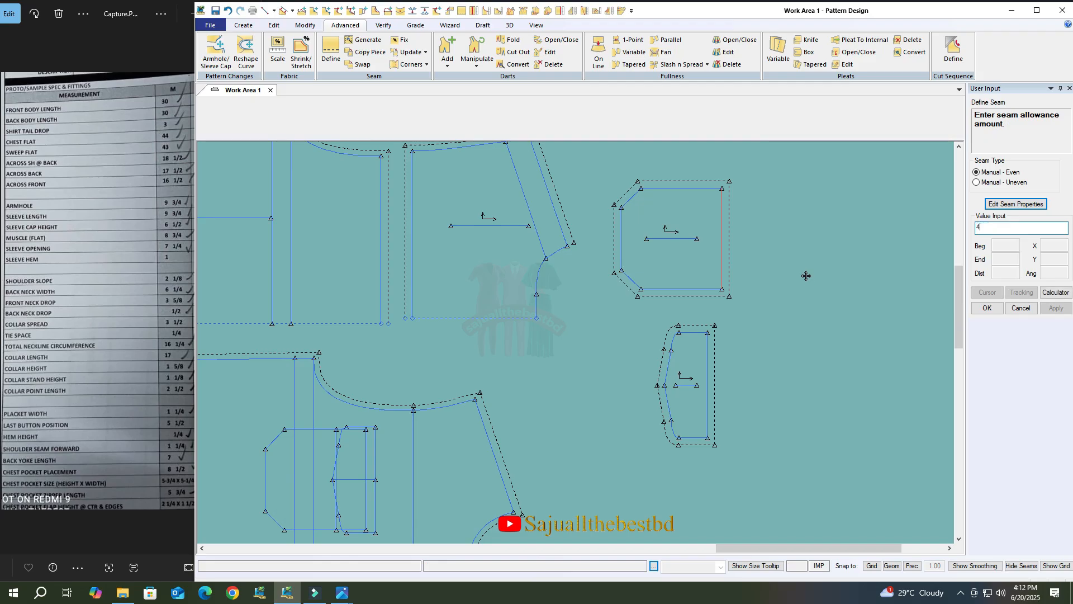
{"action": "right_click", "coordinate": [735, 224]}
{"action": "left_click", "coordinate": [777, 229]}
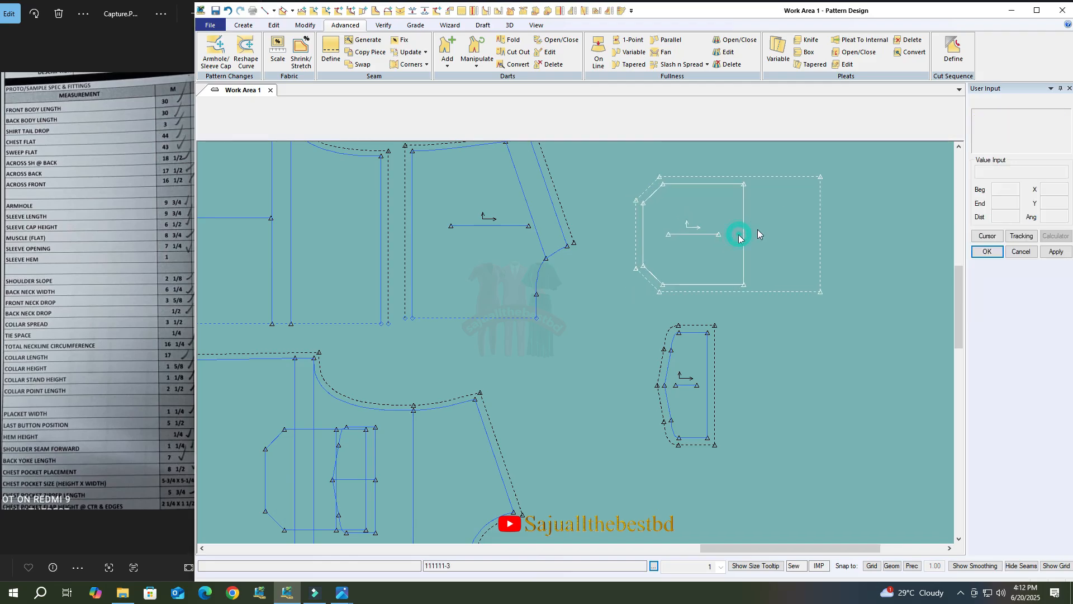
{"action": "scroll", "coordinate": [757, 229], "scroll_direction": "down", "scroll_amount": 1}
{"action": "left_click_drag", "start_coordinate": [725, 344], "coordinate": [746, 347]}
{"action": "scroll", "coordinate": [631, 257], "scroll_direction": "up", "scroll_amount": 1}
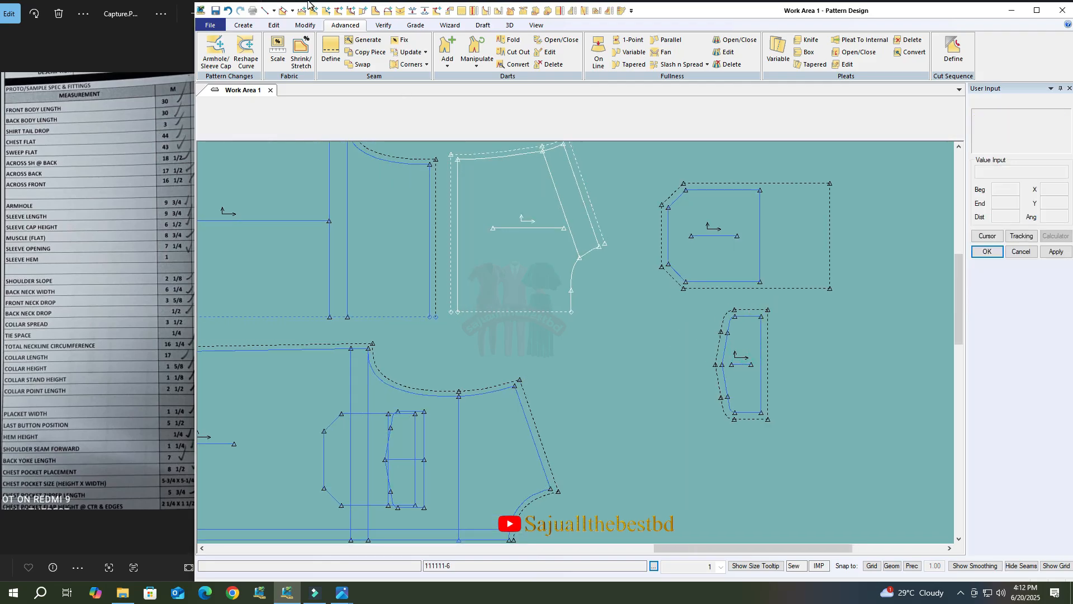
Define an even 0.28 seam allowance on the yoke's back neckline curve.
{"action": "left_click", "coordinate": [324, 52]}
{"action": "right_click", "coordinate": [576, 281]}
{"action": "left_click", "coordinate": [615, 288]}
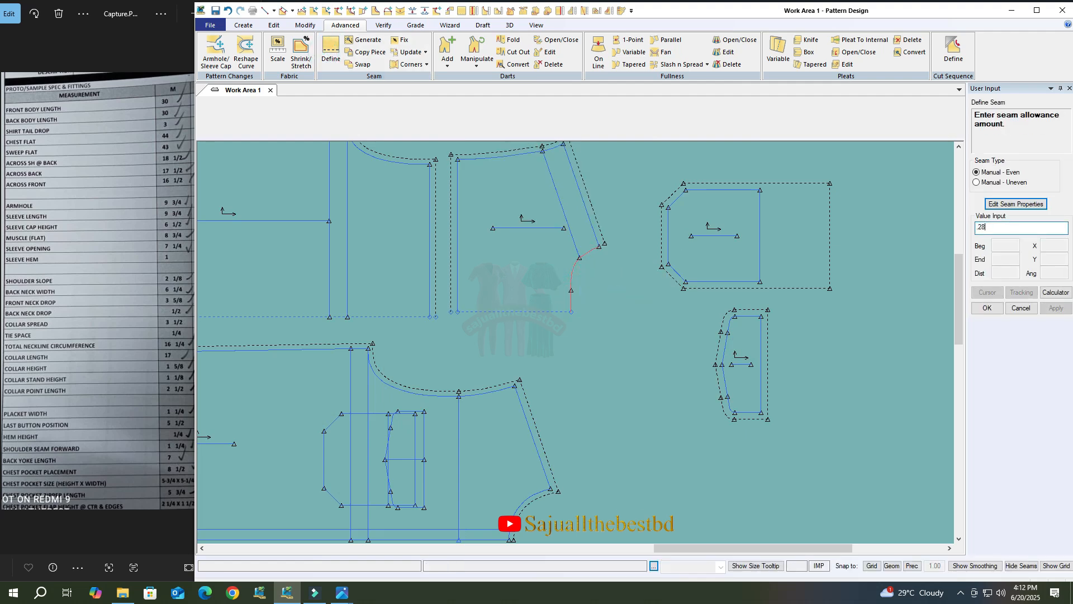
{"action": "key", "text": "Return"}
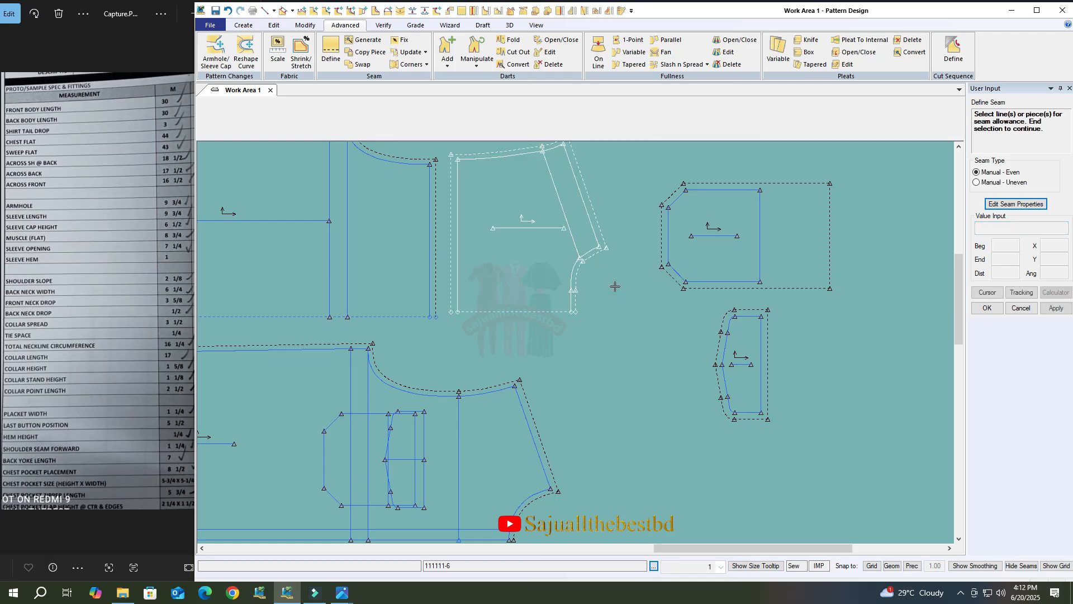
{"action": "right_click", "coordinate": [615, 286]}
{"action": "left_click", "coordinate": [615, 288]}
Nudge the yoke and back body toward the shoulder side and both front pieces toward the hem side.
{"action": "scroll", "coordinate": [620, 286], "scroll_direction": "down", "scroll_amount": 5}
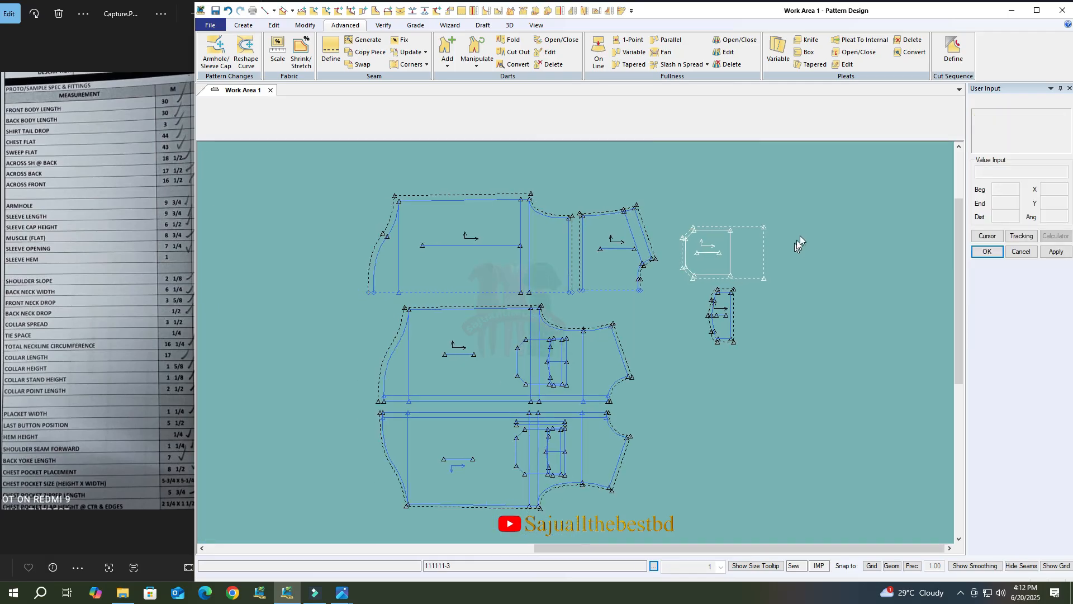
{"action": "scroll", "coordinate": [546, 263], "scroll_direction": "up", "scroll_amount": 1}
{"action": "left_click", "coordinate": [664, 266]}
{"action": "left_click", "coordinate": [680, 259]}
{"action": "left_click", "coordinate": [585, 259]}
{"action": "left_click", "coordinate": [593, 260]}
{"action": "left_click", "coordinate": [593, 334]}
{"action": "left_click", "coordinate": [586, 332]}
{"action": "left_click", "coordinate": [576, 413]}
{"action": "left_click", "coordinate": [568, 411]}
Move the flap and chest pocket pieces side by side into the free space beyond the second front's shoulder.
{"action": "scroll", "coordinate": [723, 282], "scroll_direction": "down", "scroll_amount": 2}
{"action": "scroll", "coordinate": [741, 278], "scroll_direction": "up", "scroll_amount": 3}
{"action": "left_click", "coordinate": [776, 305]}
{"action": "left_click", "coordinate": [722, 347]}
{"action": "left_click", "coordinate": [785, 297]}
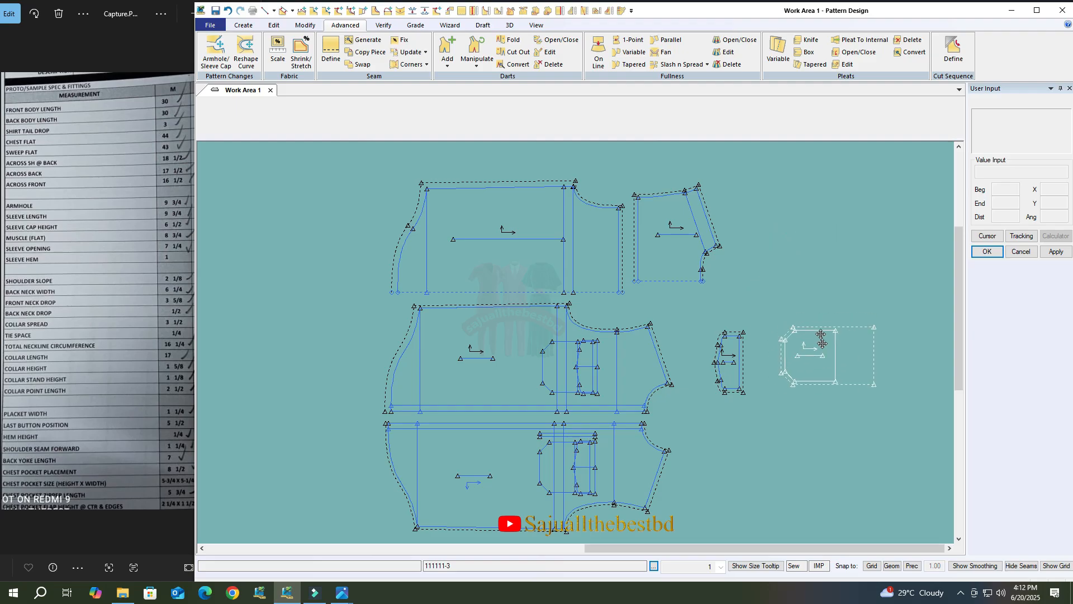
{"action": "left_click", "coordinate": [831, 445]}
{"action": "left_click", "coordinate": [726, 364]}
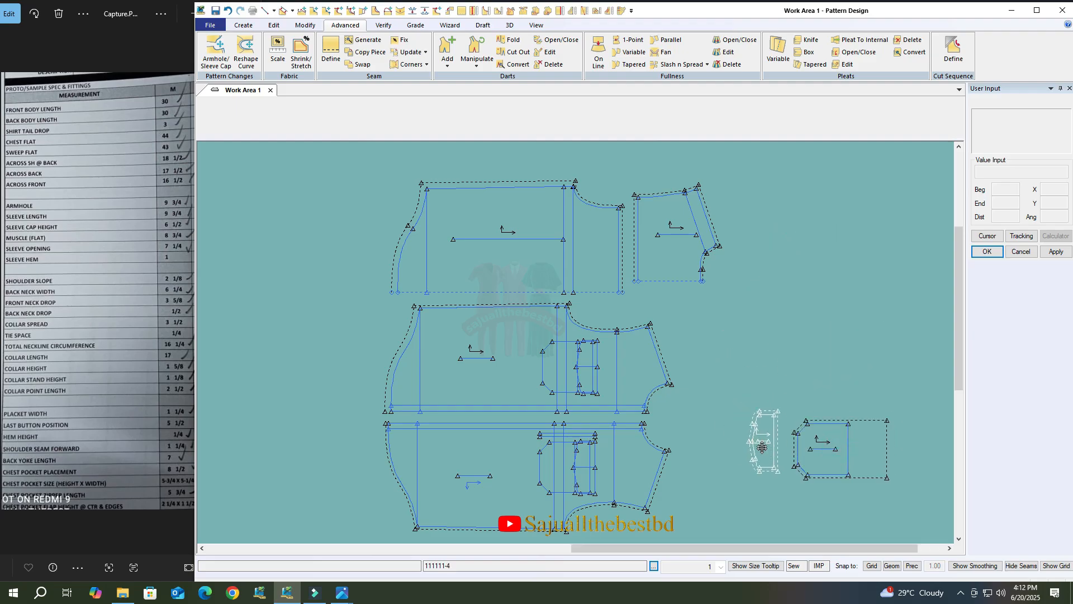
{"action": "left_click", "coordinate": [763, 449]}
{"action": "left_click", "coordinate": [842, 444]}
{"action": "scroll", "coordinate": [692, 242], "scroll_direction": "down", "scroll_amount": 4}
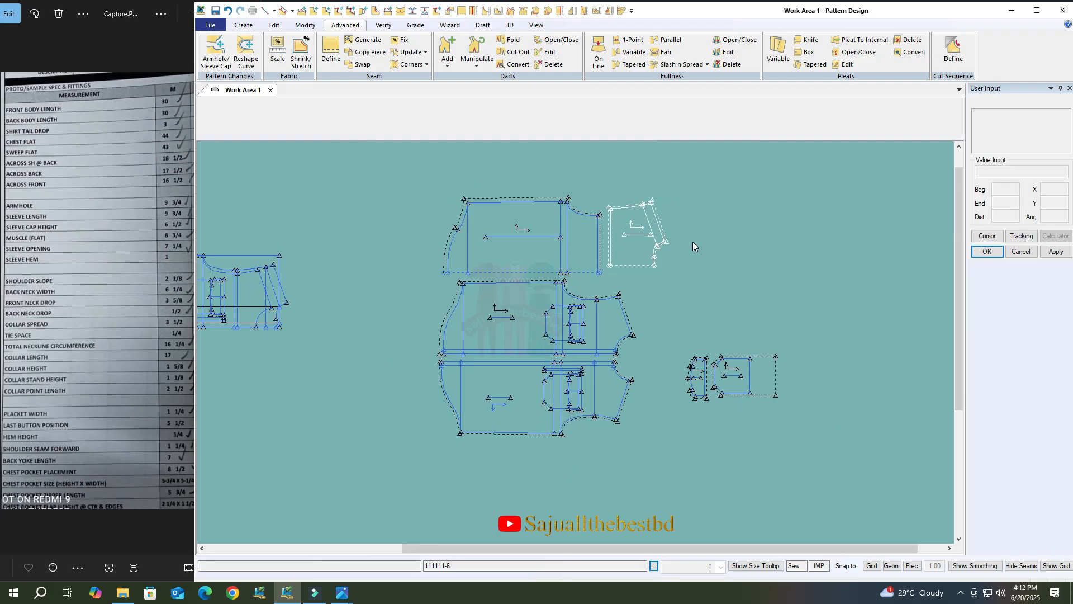
Hide the seam allowance lines on all pieces in the work area.
{"action": "scroll", "coordinate": [581, 243], "scroll_direction": "up", "scroll_amount": 2}
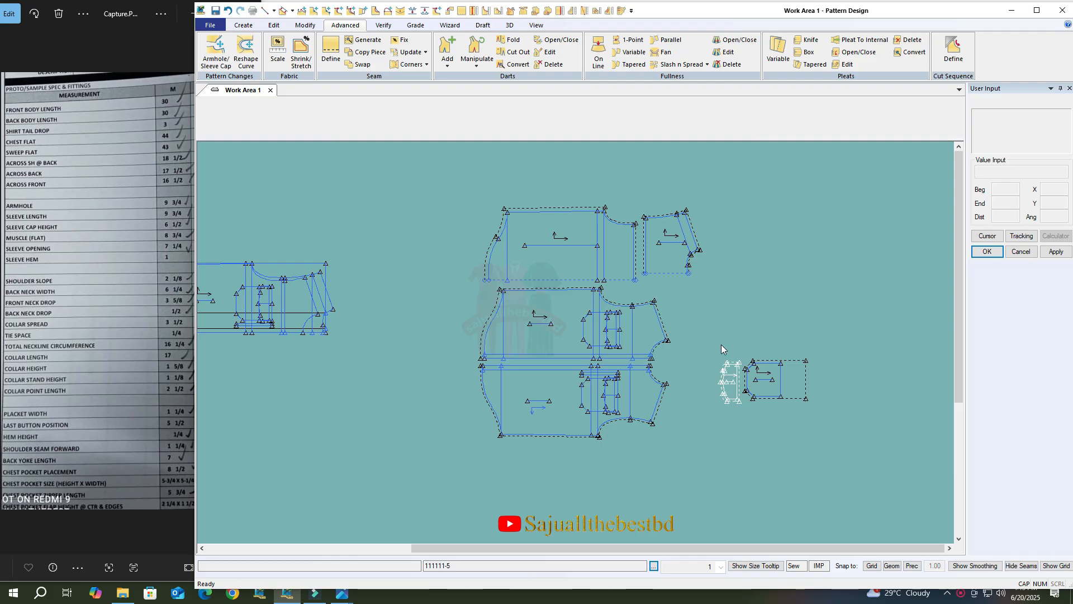
{"action": "scroll", "coordinate": [833, 328], "scroll_direction": "down", "scroll_amount": 4}
{"action": "scroll", "coordinate": [434, 319], "scroll_direction": "up", "scroll_amount": 2}
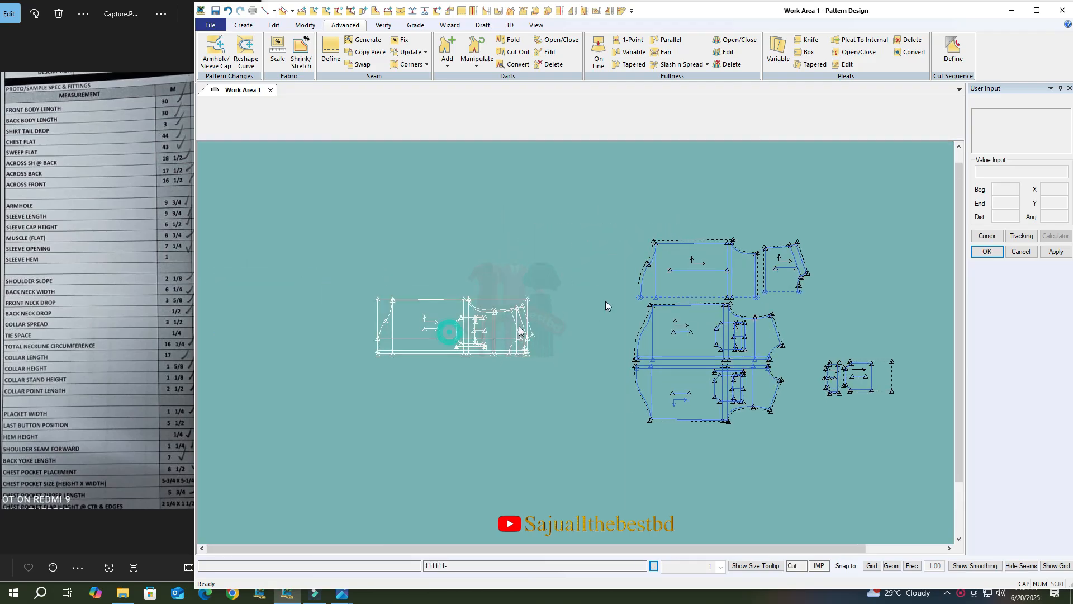
{"action": "scroll", "coordinate": [608, 304], "scroll_direction": "up", "scroll_amount": 1}
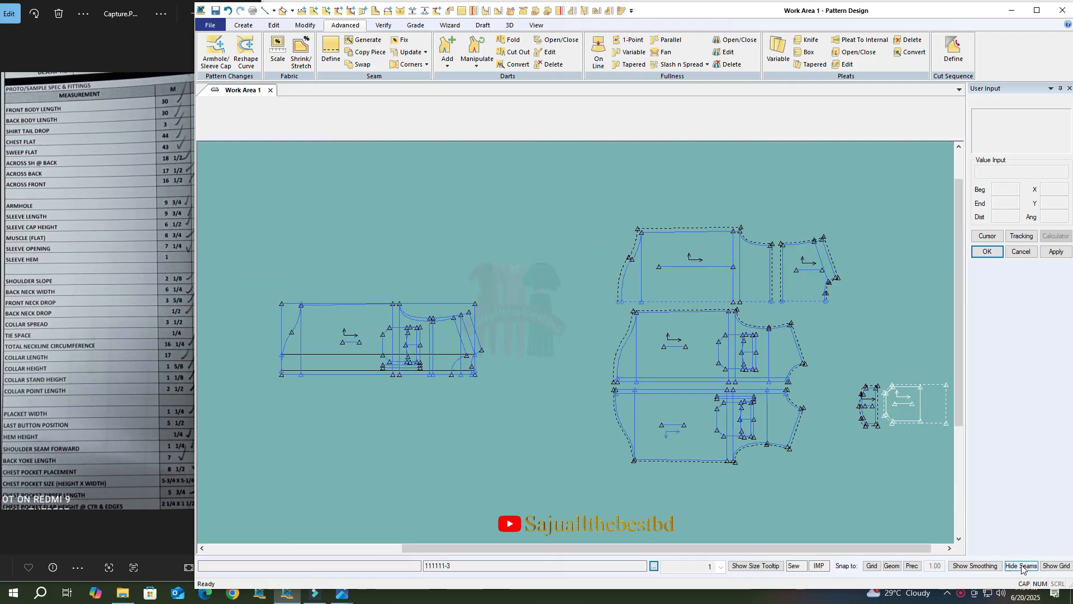
{"action": "scroll", "coordinate": [823, 383], "scroll_direction": "up", "scroll_amount": 1}
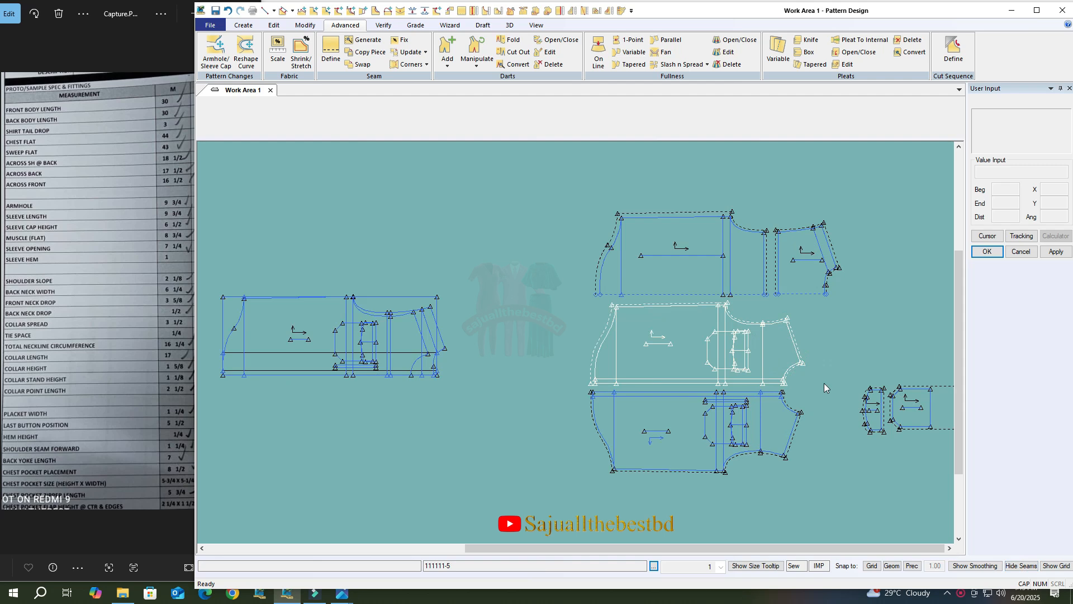
{"action": "left_click", "coordinate": [1025, 569]}
Add one even offset line below the lowest lengthwise line of the original front draft.
{"action": "scroll", "coordinate": [852, 355], "scroll_direction": "down", "scroll_amount": 6}
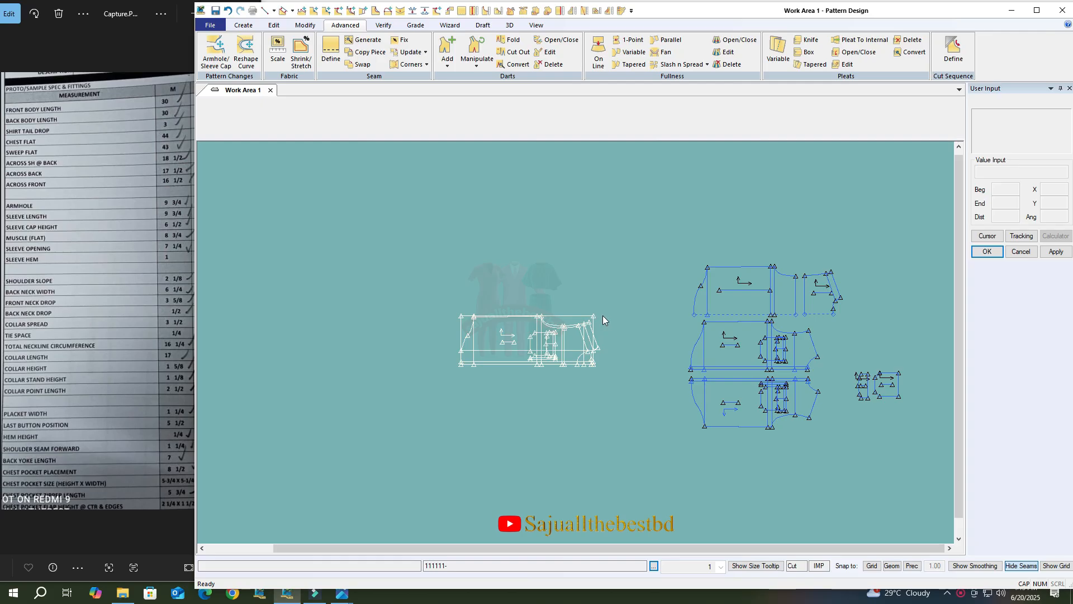
{"action": "scroll", "coordinate": [445, 346], "scroll_direction": "up", "scroll_amount": 2}
{"action": "scroll", "coordinate": [529, 380], "scroll_direction": "up", "scroll_amount": 3}
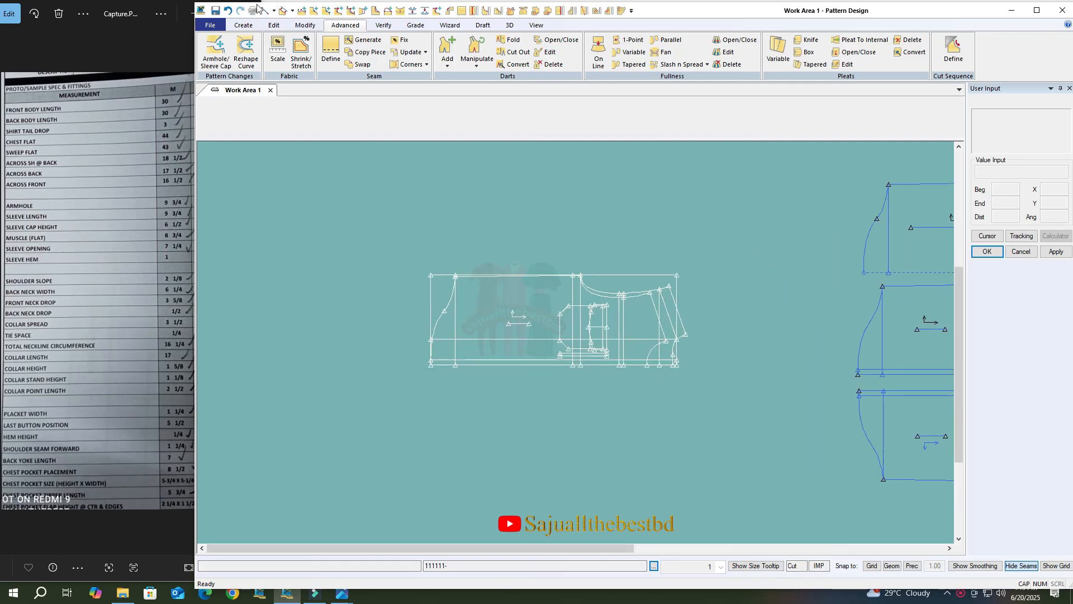
{"action": "left_click", "coordinate": [244, 25]}
{"action": "left_click", "coordinate": [447, 63]}
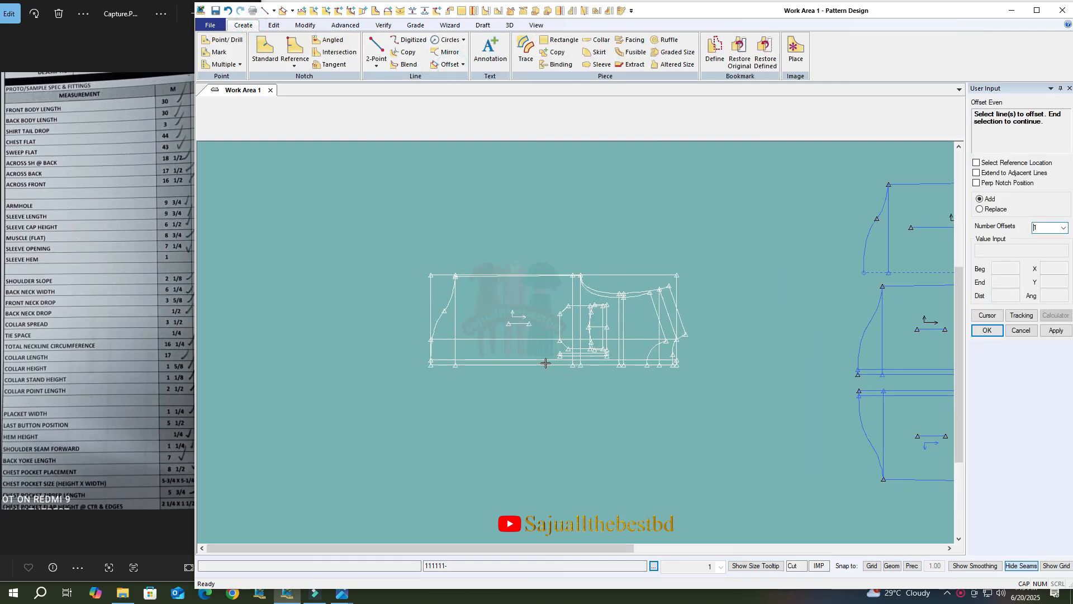
{"action": "left_click", "coordinate": [546, 370]}
{"action": "left_click", "coordinate": [538, 397]}
{"action": "right_click", "coordinate": [599, 259]}
{"action": "left_click", "coordinate": [597, 273]}
Move the original front draft upward to free working space beneath it.
{"action": "left_click", "coordinate": [567, 343]}
{"action": "left_click", "coordinate": [573, 275]}
{"action": "scroll", "coordinate": [550, 305], "scroll_direction": "up", "scroll_amount": 4}
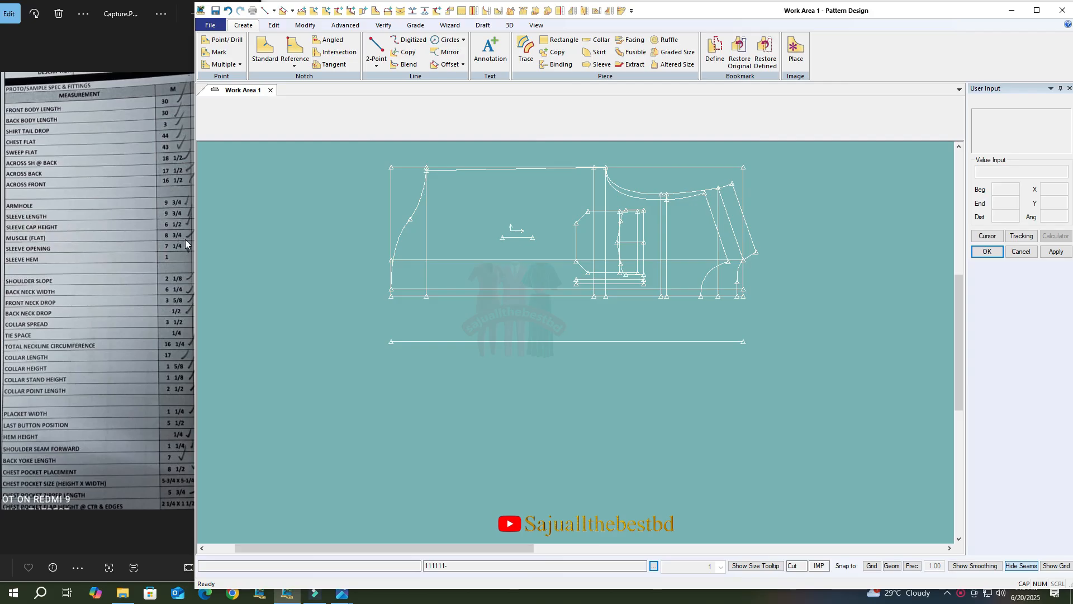
{"action": "middle_click_drag", "start_coordinate": [439, 255], "coordinate": [436, 251]}
Add one even offset line 8.75 below the separate lengthwise line under the original front draft.
{"action": "left_click", "coordinate": [447, 64]}
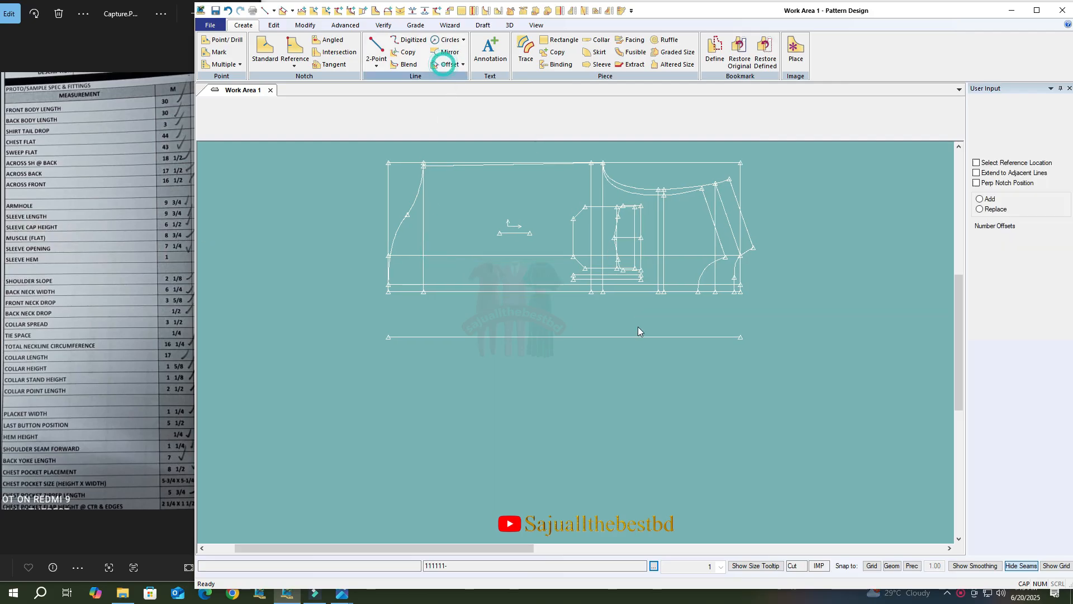
{"action": "left_click", "coordinate": [574, 337]}
{"action": "left_click", "coordinate": [592, 363]}
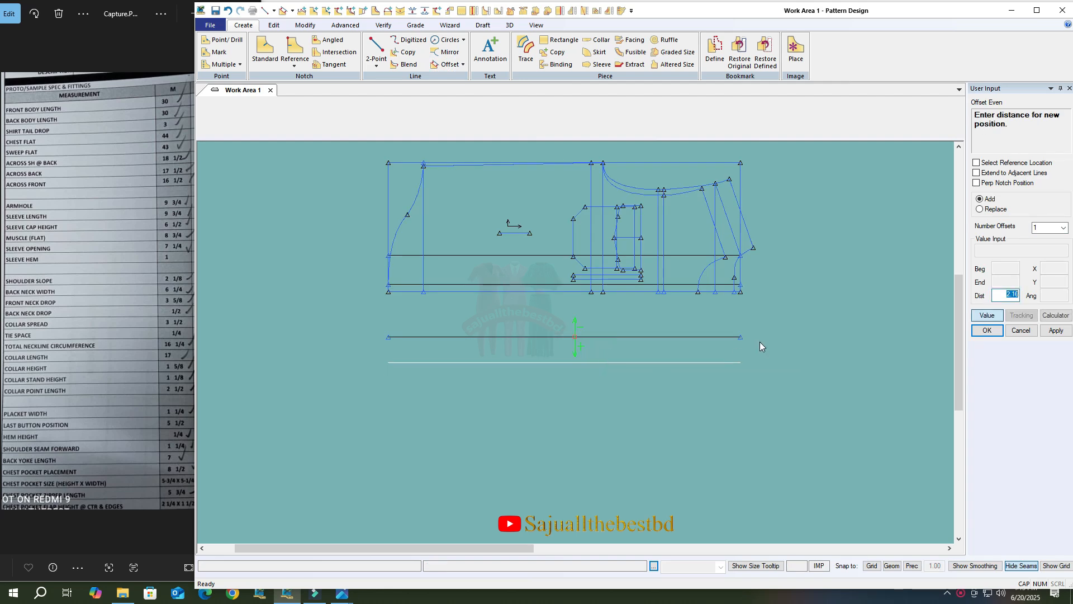
{"action": "key", "text": "Return"}
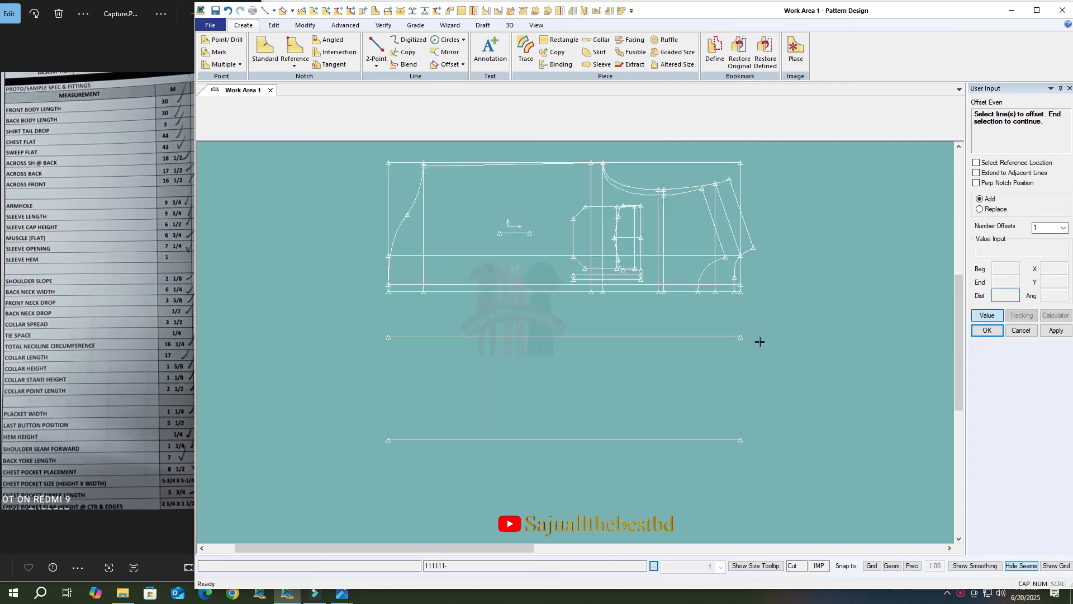
Draw a two-point line joining the hem-side ends of the two separate lengthwise lines below the front draft.
{"action": "left_click", "coordinate": [376, 49]}
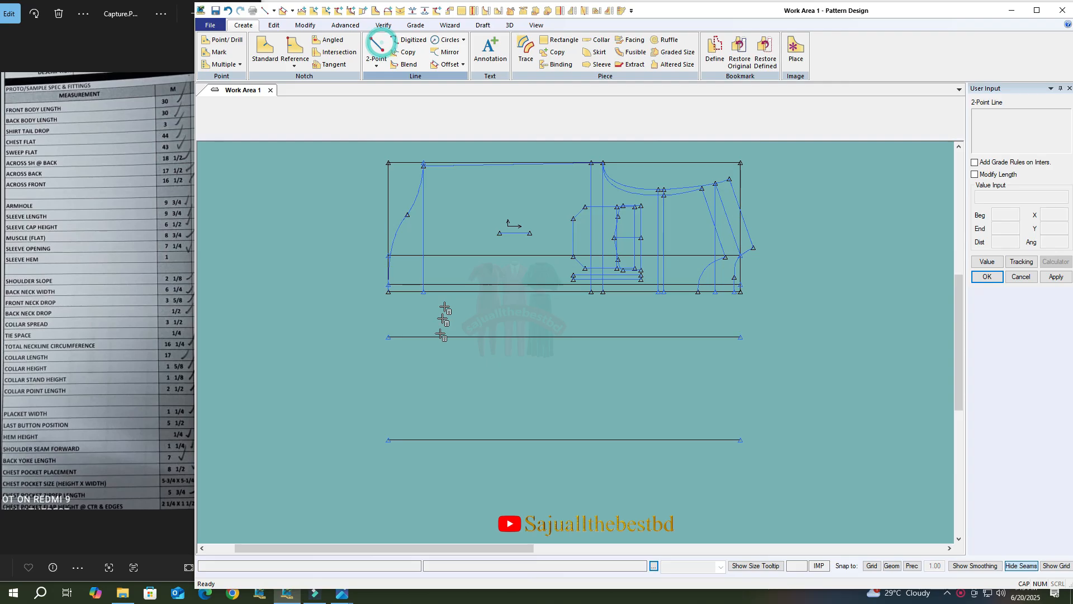
{"action": "left_click", "coordinate": [436, 335]}
{"action": "left_click", "coordinate": [389, 337]}
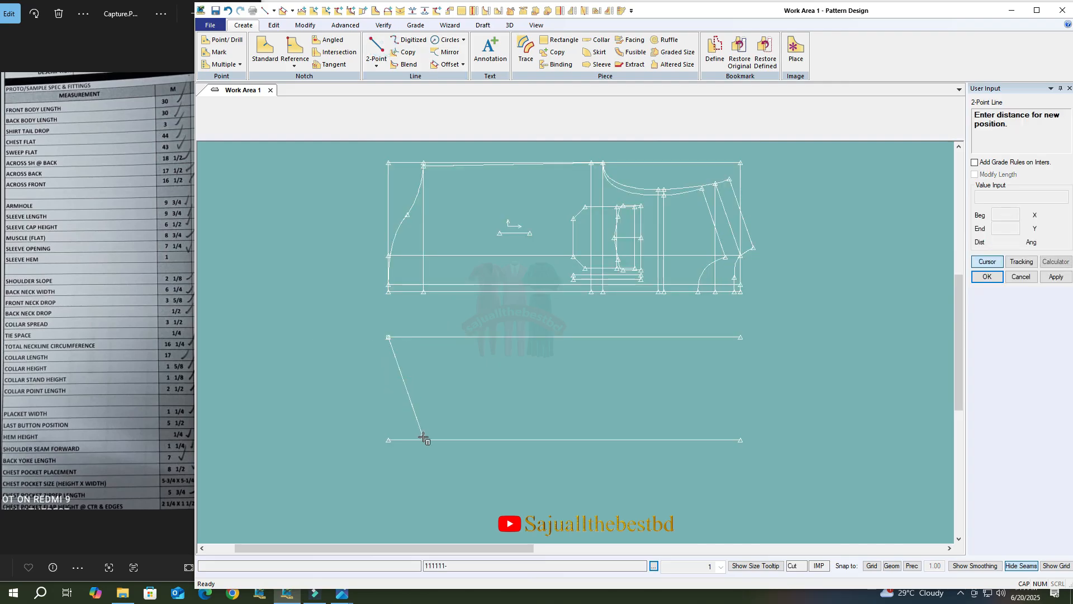
{"action": "left_click", "coordinate": [388, 440]}
Add one even offset of the new closing line at a distance of 9.75 toward the open ends of the lengthwise lines.
{"action": "right_click", "coordinate": [356, 211]}
{"action": "left_click", "coordinate": [356, 210]}
{"action": "left_click", "coordinate": [387, 391]}
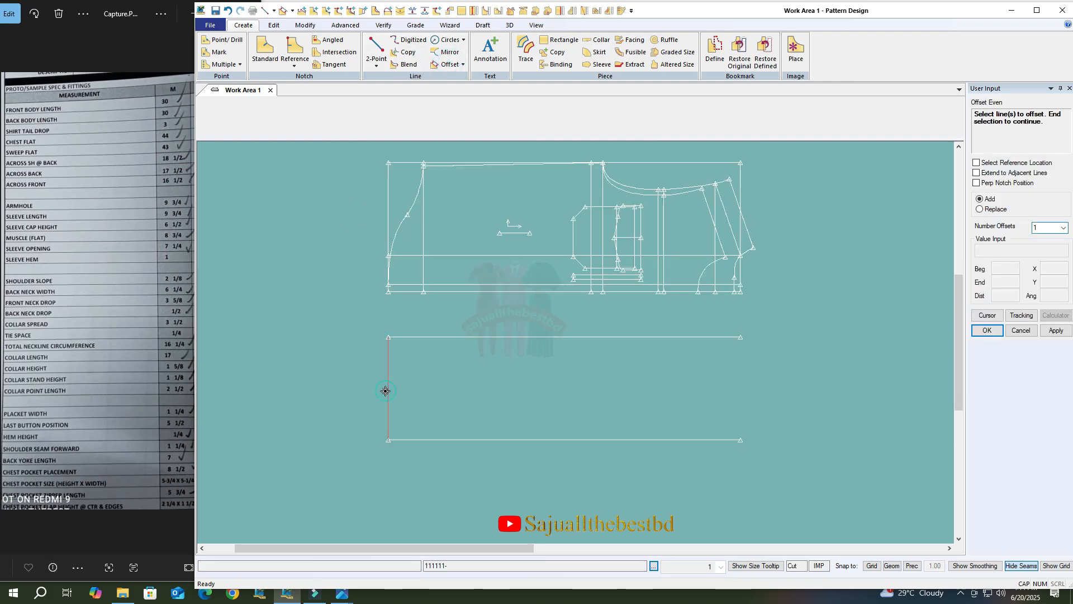
{"action": "left_click", "coordinate": [420, 387]}
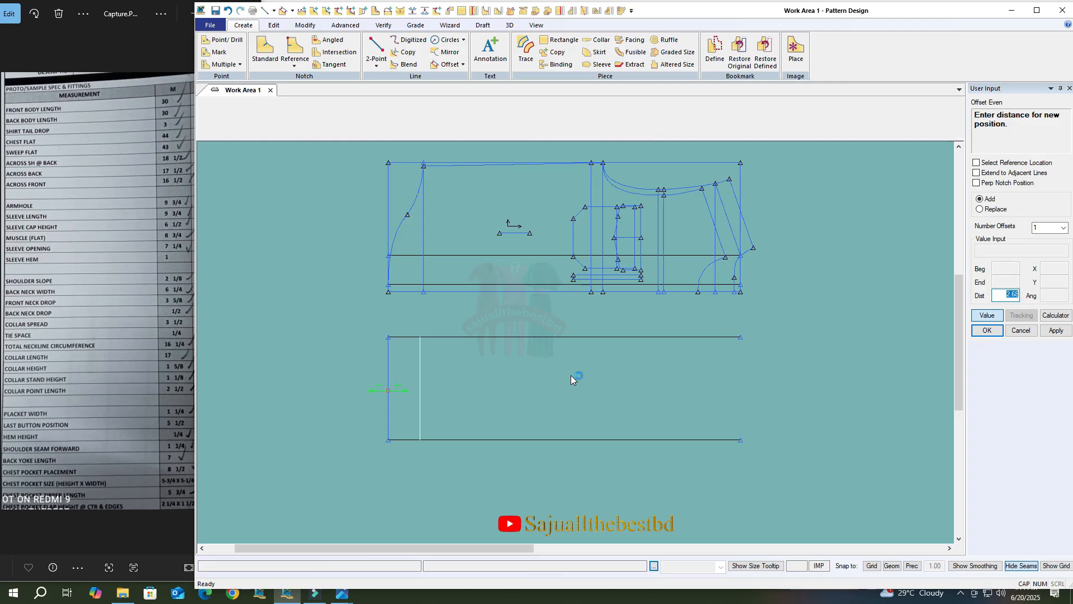
{"action": "type", "text": "9.75"}
{"action": "key", "text": "Return"}
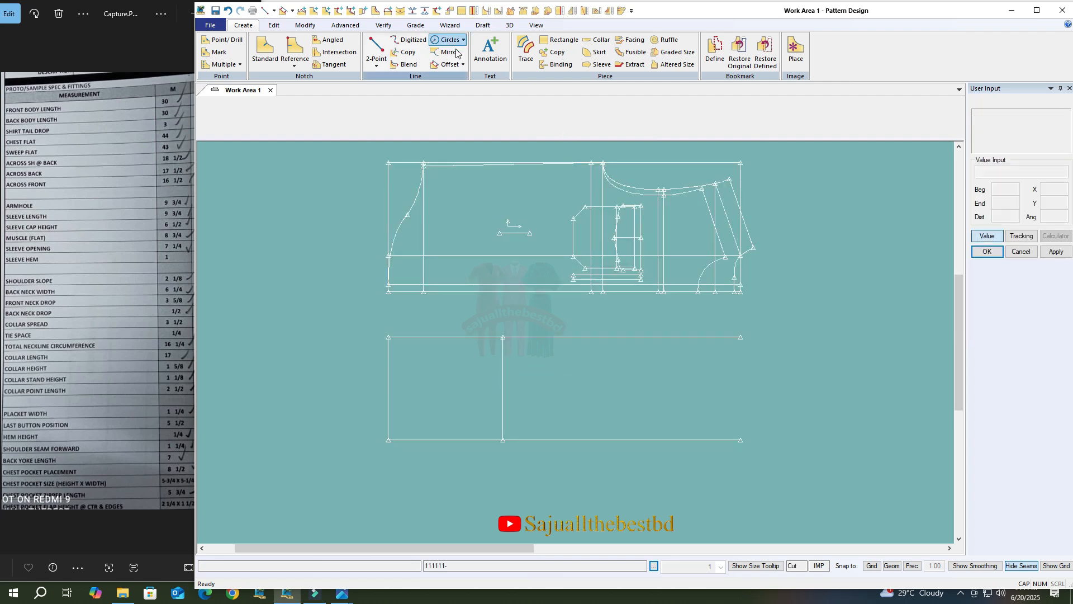
Clip both lengthwise lines at the offset cross line, keeping only the closed rectangle below the front draft.
{"action": "left_click", "coordinate": [447, 64]}
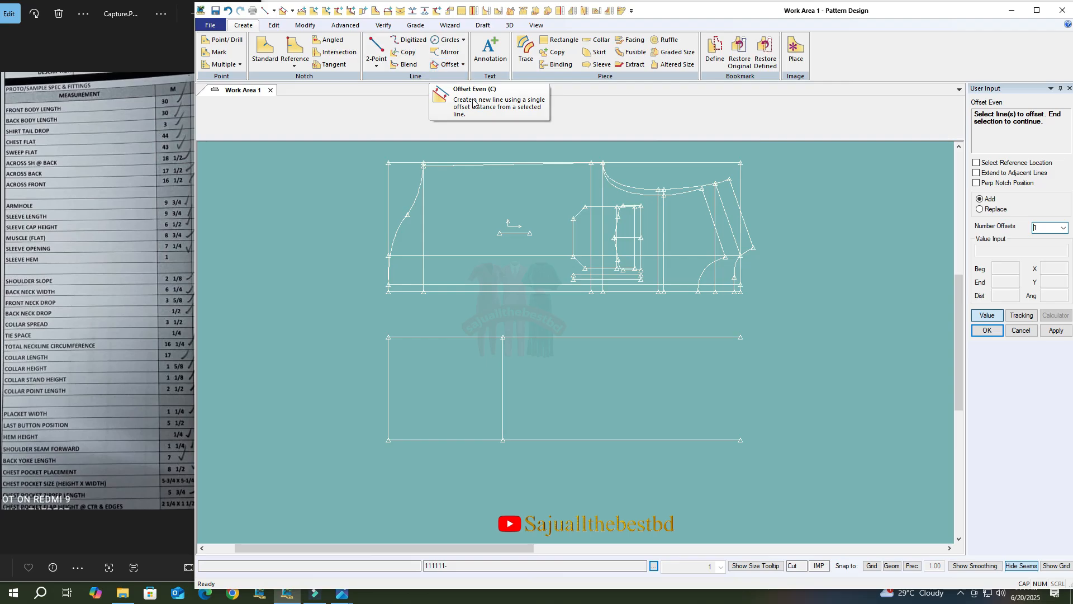
{"action": "left_click", "coordinate": [305, 25]}
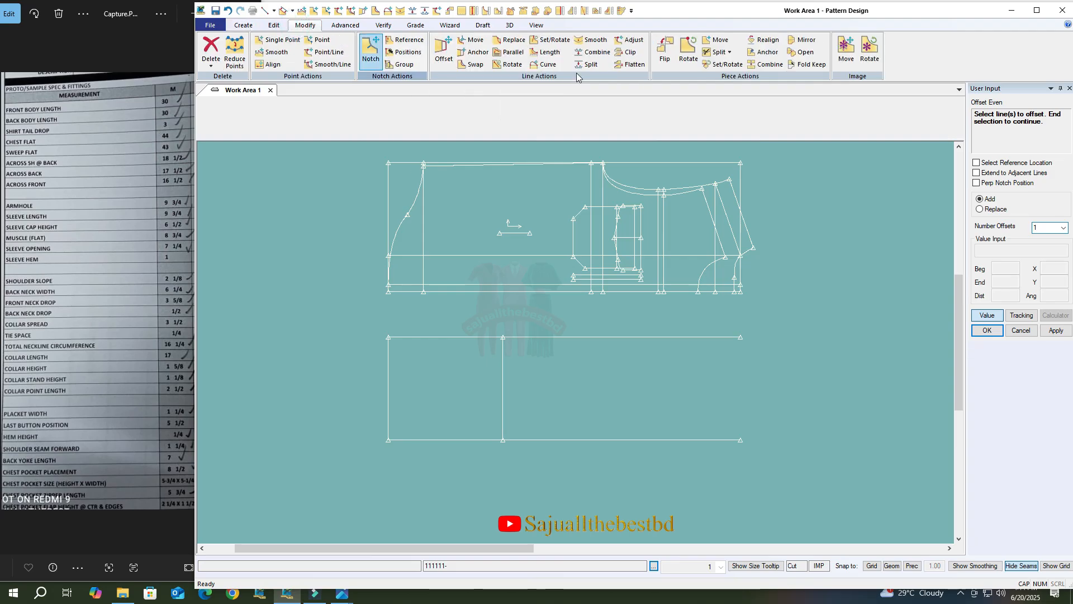
{"action": "left_click", "coordinate": [630, 52]}
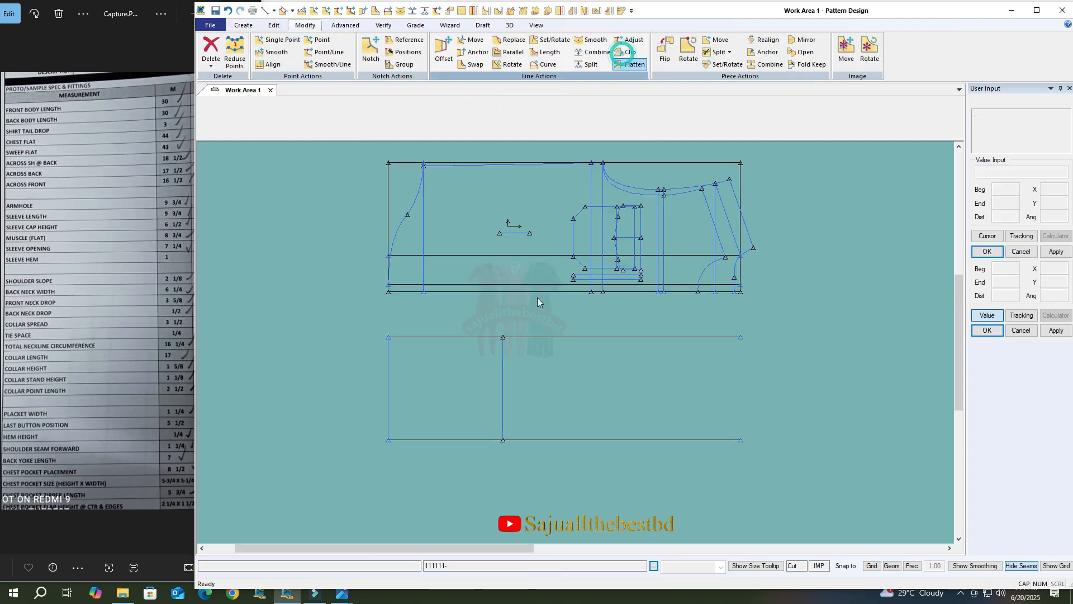
{"action": "left_click", "coordinate": [491, 358]}
{"action": "left_click", "coordinate": [505, 369]}
{"action": "left_click", "coordinate": [491, 472]}
{"action": "left_click", "coordinate": [505, 450]}
{"action": "right_click", "coordinate": [574, 401]}
{"action": "right_click", "coordinate": [468, 421]}
{"action": "left_click", "coordinate": [468, 416]}
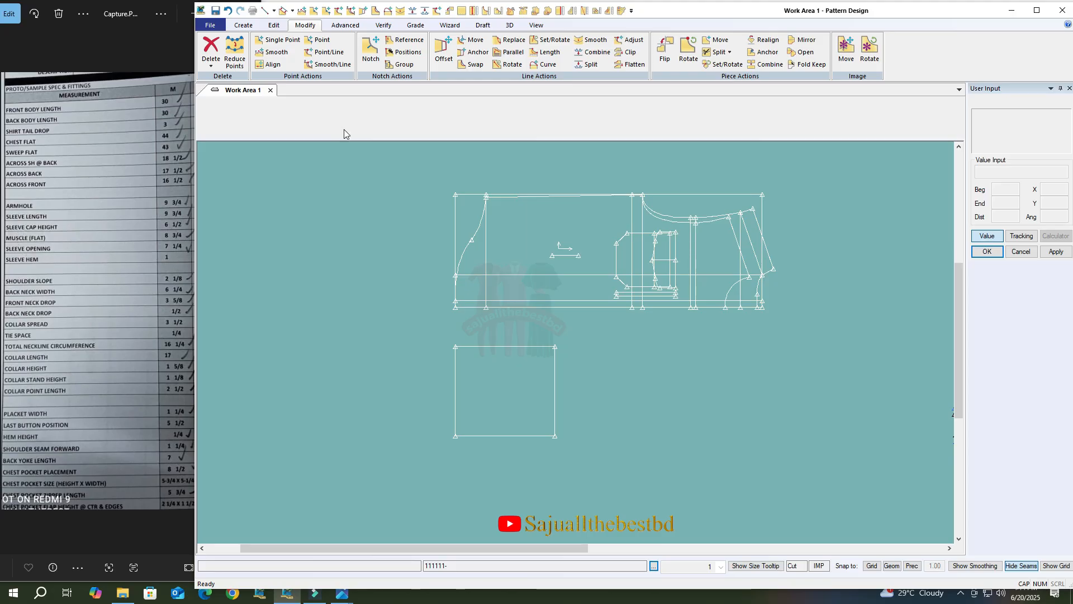
Start splitting the rectangle's hem-side cross line near its lower corner and open the distance from the line's end for editing.
{"action": "left_click", "coordinate": [588, 64]}
{"action": "left_click", "coordinate": [454, 438]}
{"action": "left_click", "coordinate": [1018, 202]}
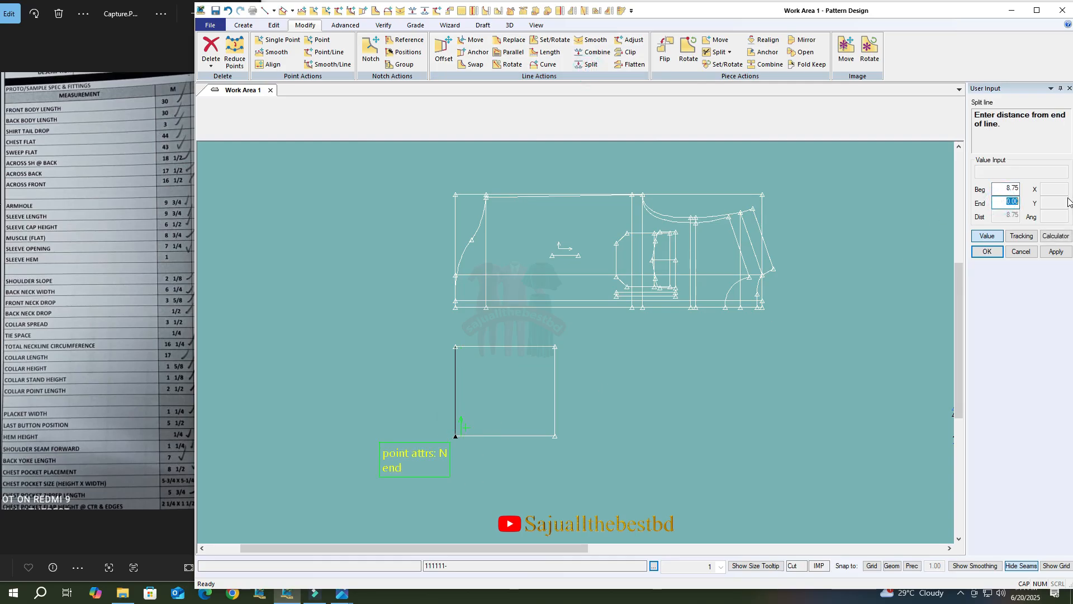
Split the left edge of the sleeve rectangle near its upper corner.
{"action": "key", "text": "Return"}
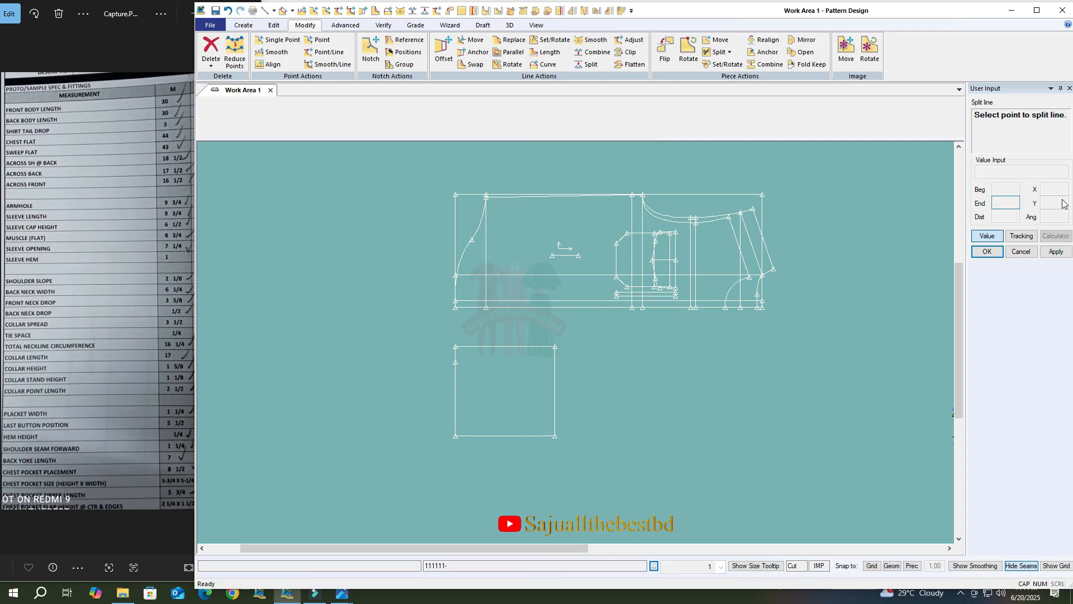
{"action": "right_click", "coordinate": [515, 366]}
{"action": "left_click", "coordinate": [515, 367]}
{"action": "middle_click_drag", "start_coordinate": [516, 386], "coordinate": [496, 373]}
{"action": "scroll", "coordinate": [496, 373], "scroll_direction": "up", "scroll_amount": 2}
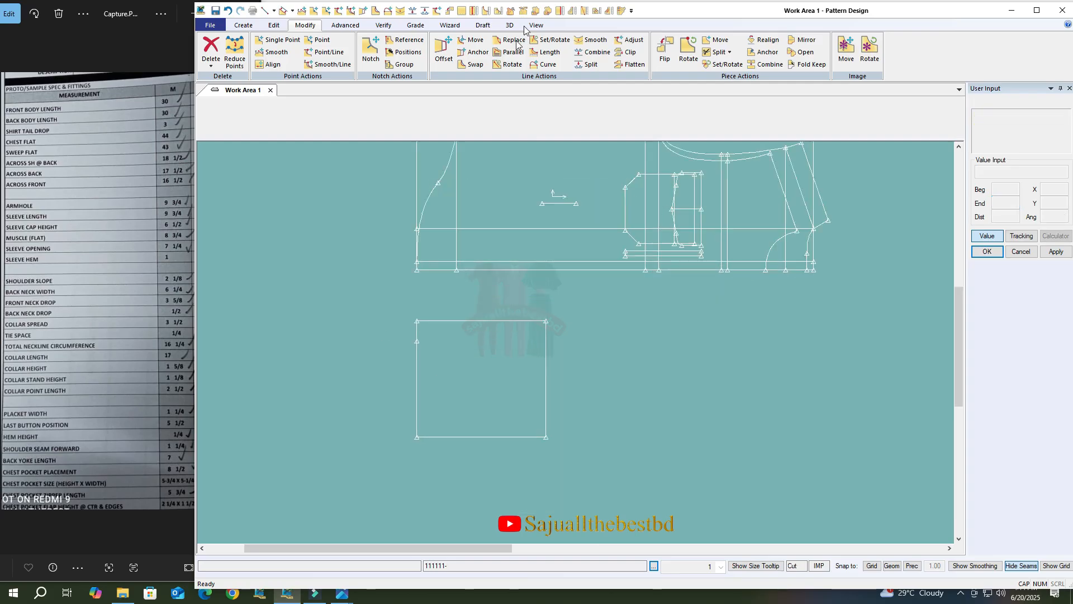
Offset the rectangle's right edge outward by 6.5 with a single even offset.
{"action": "left_click", "coordinate": [252, 25]}
{"action": "left_click", "coordinate": [447, 64]}
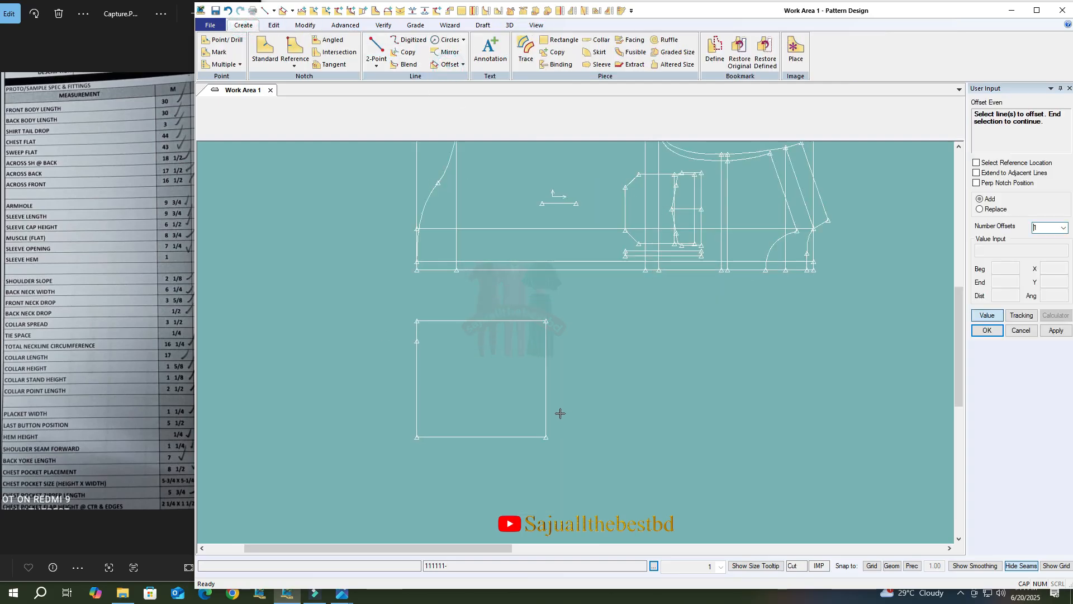
{"action": "left_click", "coordinate": [544, 394]}
{"action": "right_click", "coordinate": [530, 396]}
{"action": "left_click", "coordinate": [531, 398]}
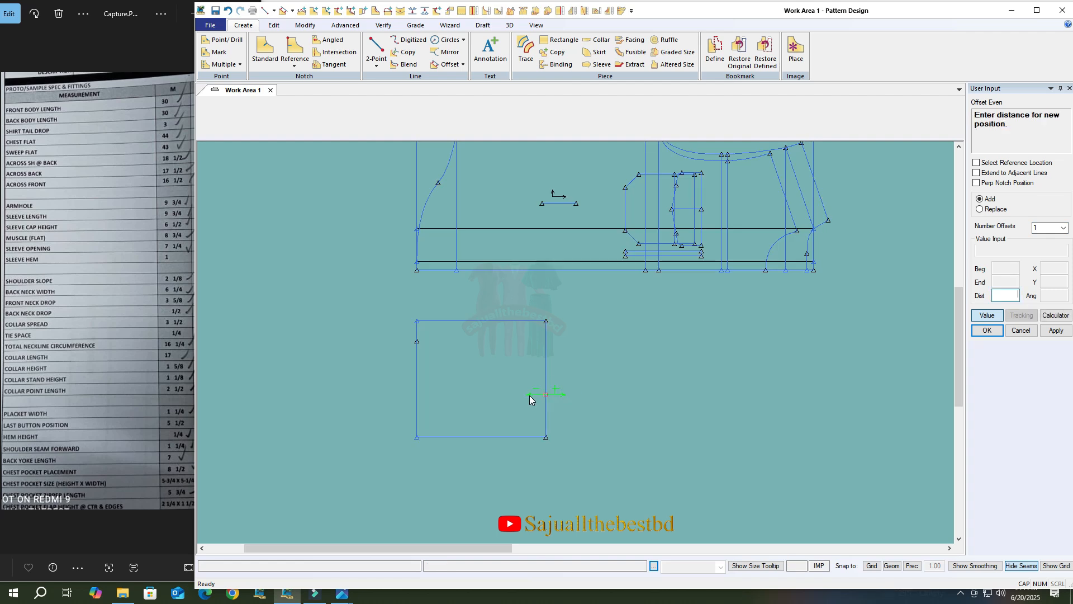
{"action": "type", "text": "6.5"}
{"action": "key", "text": "Return"}
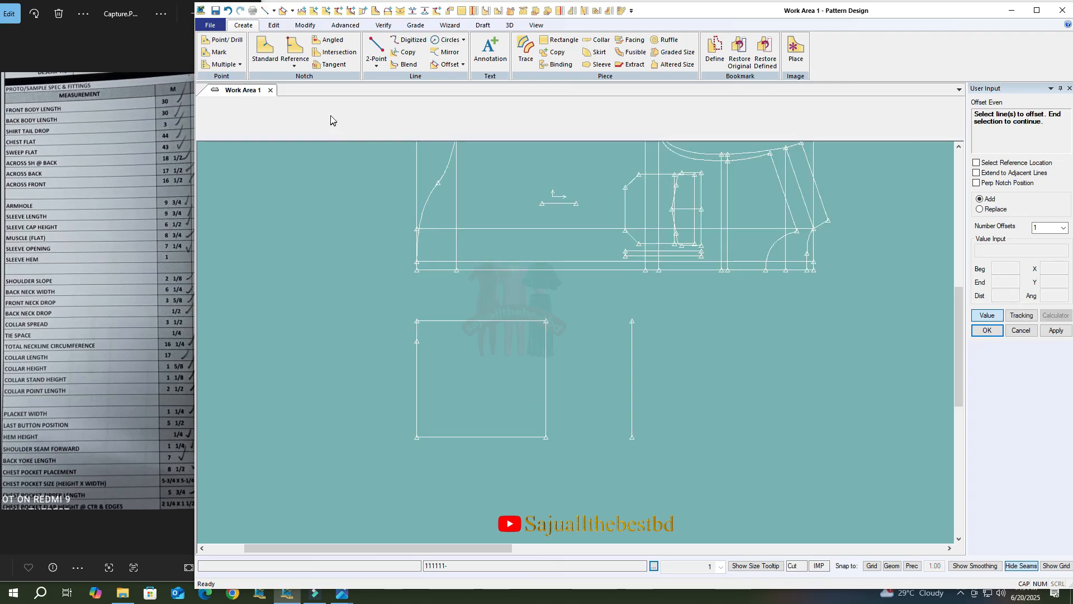
Offset the vertical line back to place a parallel sleeve cap line inside the rectangle.
{"action": "left_click", "coordinate": [447, 52]}
{"action": "left_click", "coordinate": [632, 378]}
{"action": "right_click", "coordinate": [591, 373]}
{"action": "left_click", "coordinate": [606, 378]}
{"action": "left_click", "coordinate": [546, 383]}
{"action": "scroll", "coordinate": [492, 417], "scroll_direction": "up", "scroll_amount": 4}
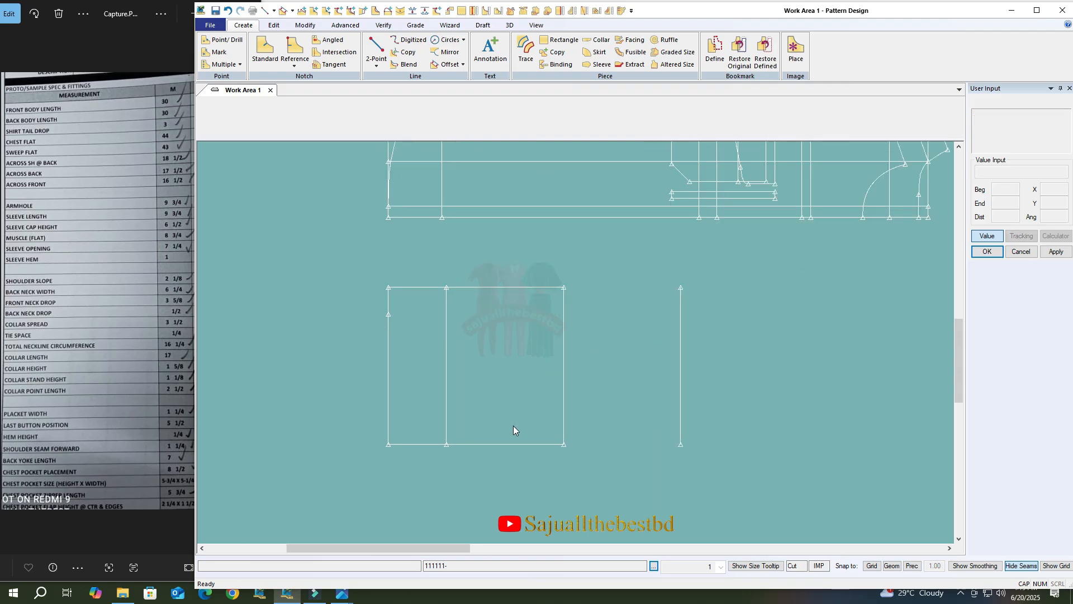
Draw a straight diagonal line from the upper end of the inner cap line to the rectangle's lower-right corner.
{"action": "left_click", "coordinate": [373, 67]}
{"action": "left_click", "coordinate": [383, 89]}
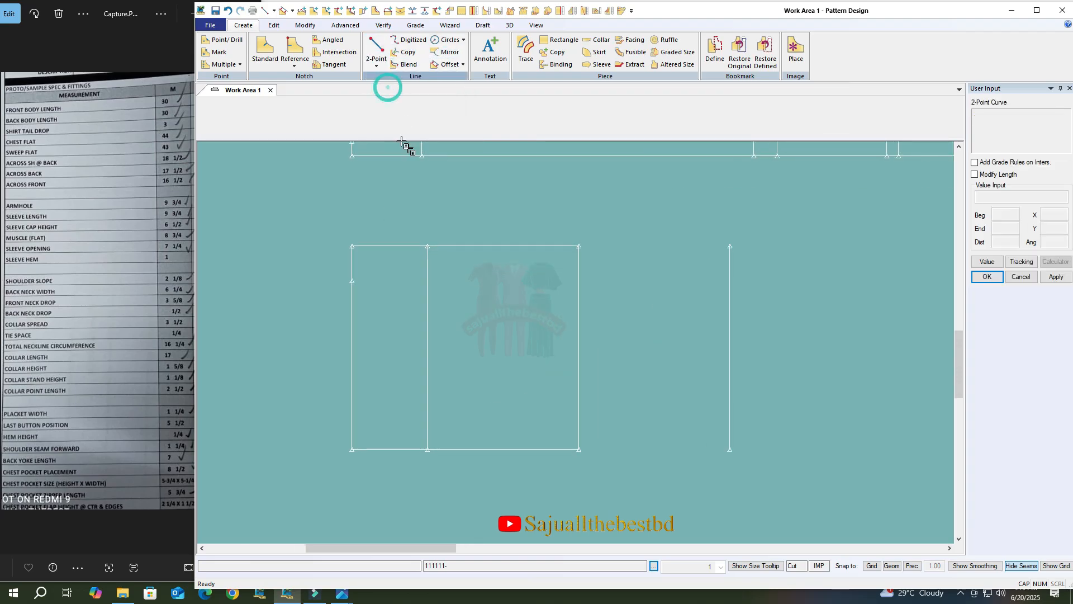
{"action": "left_click", "coordinate": [428, 285]}
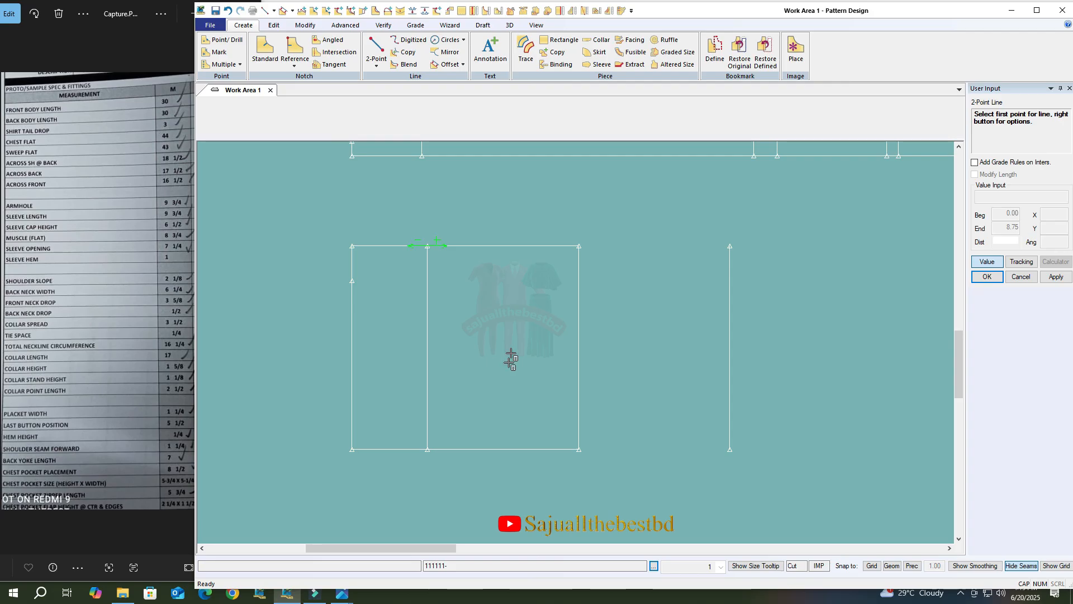
{"action": "left_click", "coordinate": [579, 449]}
{"action": "right_click", "coordinate": [712, 218]}
{"action": "left_click", "coordinate": [712, 218]}
Add 2 evenly spaced points along the diagonal line.
{"action": "left_click", "coordinate": [227, 64]}
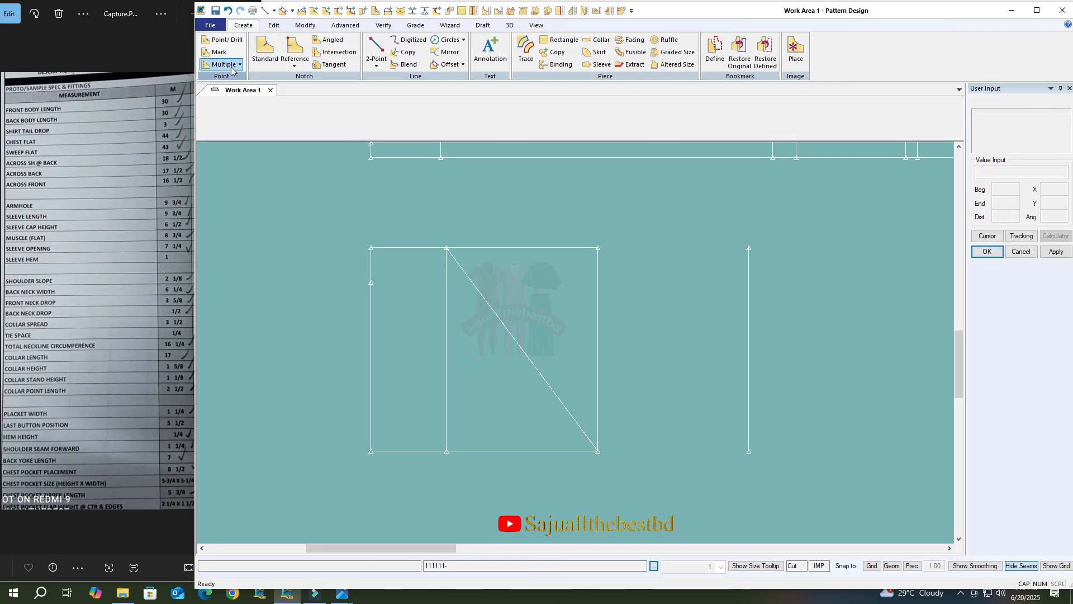
{"action": "left_click", "coordinate": [234, 102]}
{"action": "left_click", "coordinate": [510, 339]}
{"action": "right_click", "coordinate": [561, 306]}
{"action": "left_click", "coordinate": [562, 306]}
{"action": "type", "text": "2"}
{"action": "key", "text": "Return"}
{"action": "right_click", "coordinate": [562, 301]}
{"action": "left_click", "coordinate": [562, 302]}
Draw a 2-point curve from the diagonal's upper division point to the lower-right corner, bowed outward about 1.3.
{"action": "scroll", "coordinate": [600, 414], "scroll_direction": "up", "scroll_amount": 1}
{"action": "left_click", "coordinate": [377, 65]}
{"action": "left_click", "coordinate": [386, 87]}
{"action": "scroll", "coordinate": [491, 294], "scroll_direction": "up", "scroll_amount": 1}
{"action": "left_click", "coordinate": [488, 310]}
{"action": "left_click", "coordinate": [625, 495]}
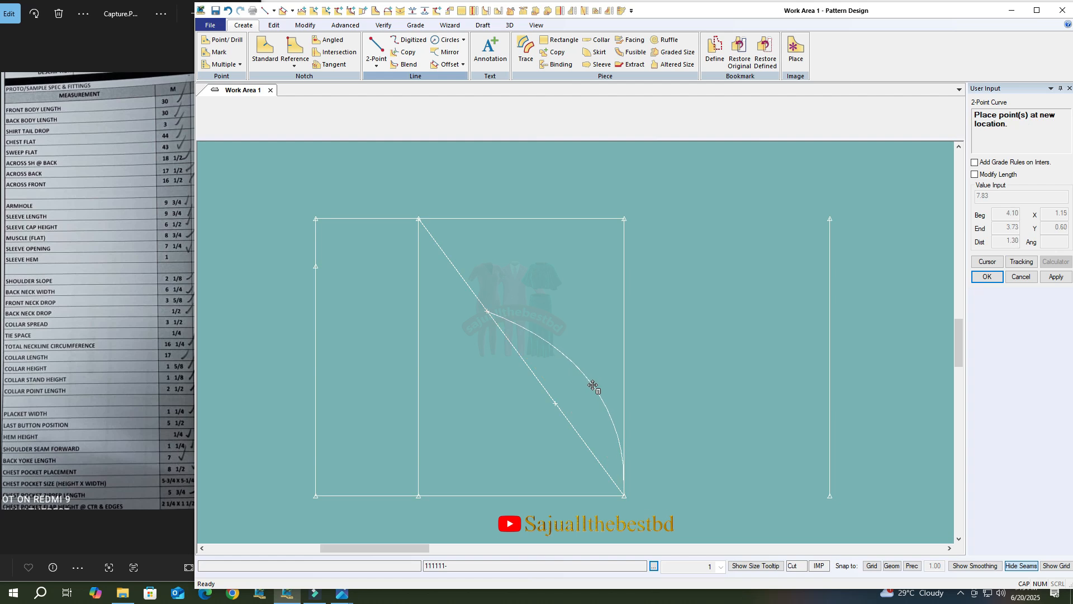
{"action": "left_click", "coordinate": [593, 386]}
Draw a 2-point curve from the upper division point to the upper end of the cap line, bowed inward about 0.55.
{"action": "left_click", "coordinate": [427, 239]}
{"action": "left_click", "coordinate": [484, 302]}
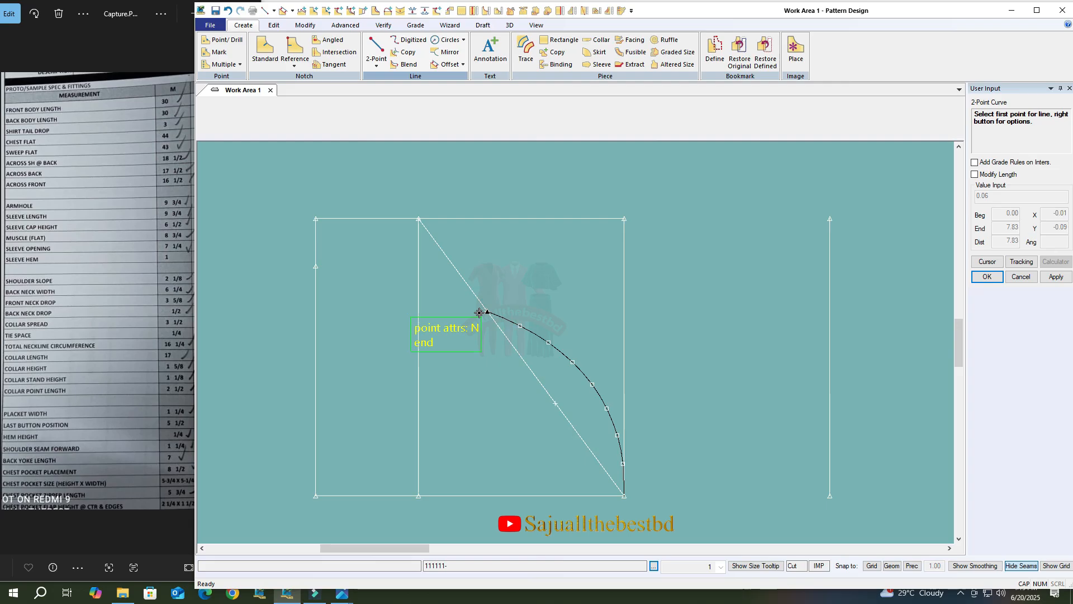
{"action": "left_click", "coordinate": [416, 215]}
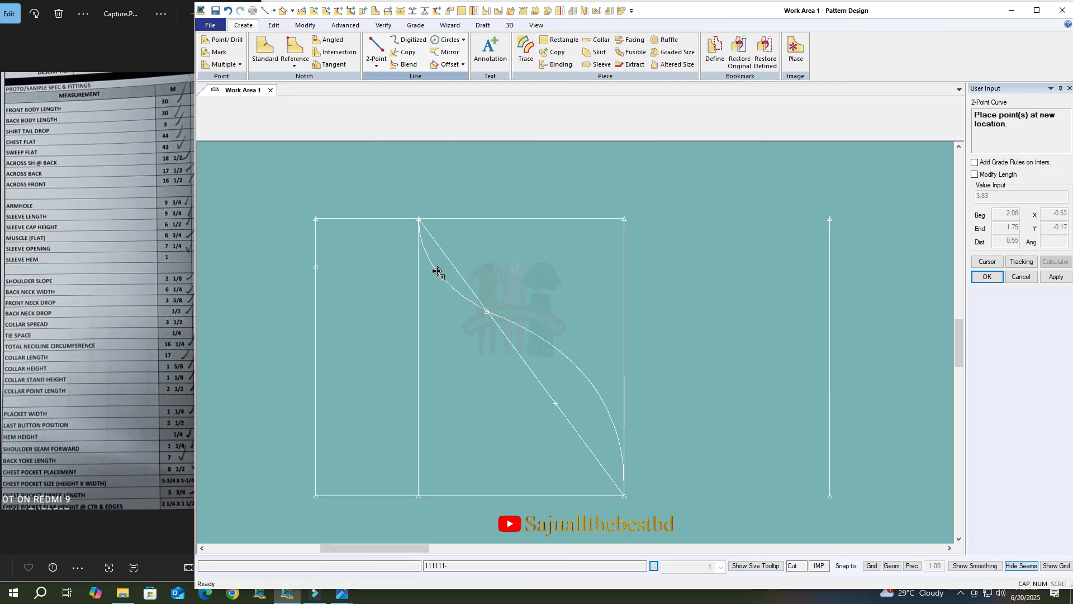
{"action": "right_click", "coordinate": [544, 238]}
{"action": "left_click", "coordinate": [545, 237]}
Draw a straight underarm line from the split point on the left edge to the upper end of the cap line.
{"action": "left_click", "coordinate": [376, 46]}
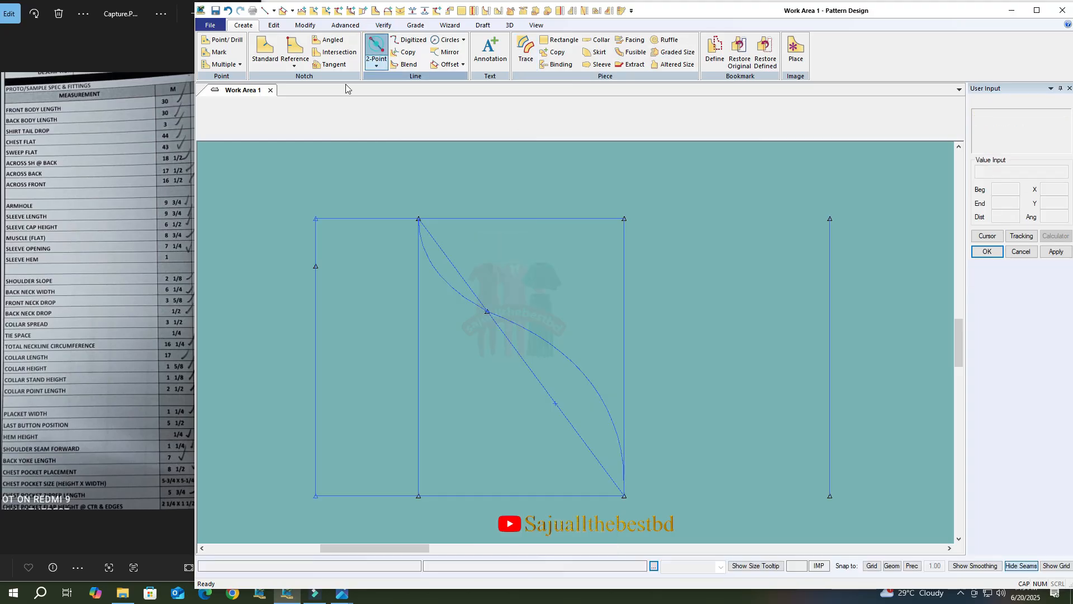
{"action": "left_click", "coordinate": [315, 266]}
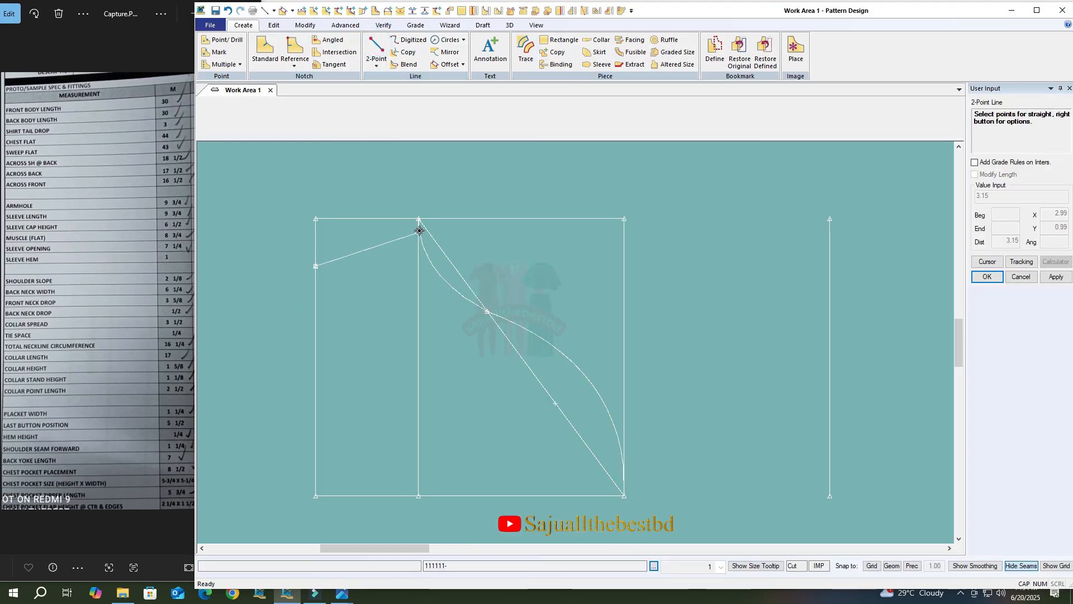
{"action": "left_click", "coordinate": [421, 211]}
{"action": "right_click", "coordinate": [544, 271]}
{"action": "left_click", "coordinate": [544, 270]}
{"action": "scroll", "coordinate": [544, 271], "scroll_direction": "down", "scroll_amount": 1}
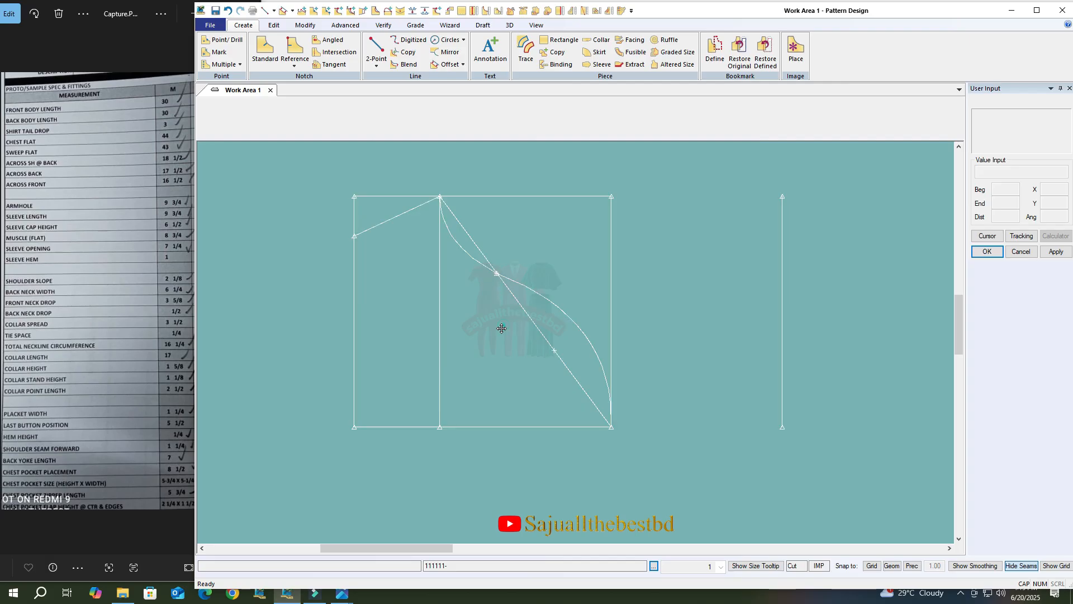
Trace the half sleeve's perimeter along the underarm line and cap curves, including the cap line as an internal line.
{"action": "left_click", "coordinate": [526, 49]}
{"action": "left_click", "coordinate": [339, 257]}
{"action": "left_click", "coordinate": [357, 229]}
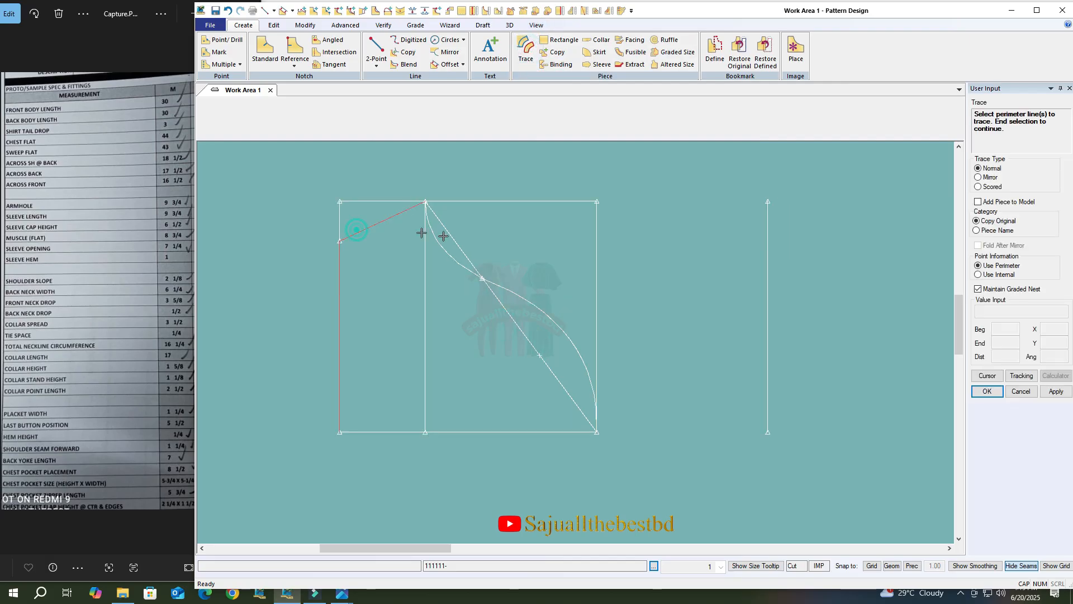
{"action": "left_click", "coordinate": [504, 285]}
{"action": "right_click", "coordinate": [493, 366]}
{"action": "left_click", "coordinate": [494, 366]}
{"action": "left_click", "coordinate": [426, 343]}
{"action": "right_click", "coordinate": [463, 333]}
{"action": "left_click", "coordinate": [463, 333]}
Place the traced half sleeve in the empty area to the right of the yoke piece.
{"action": "scroll", "coordinate": [349, 372], "scroll_direction": "down", "scroll_amount": 3}
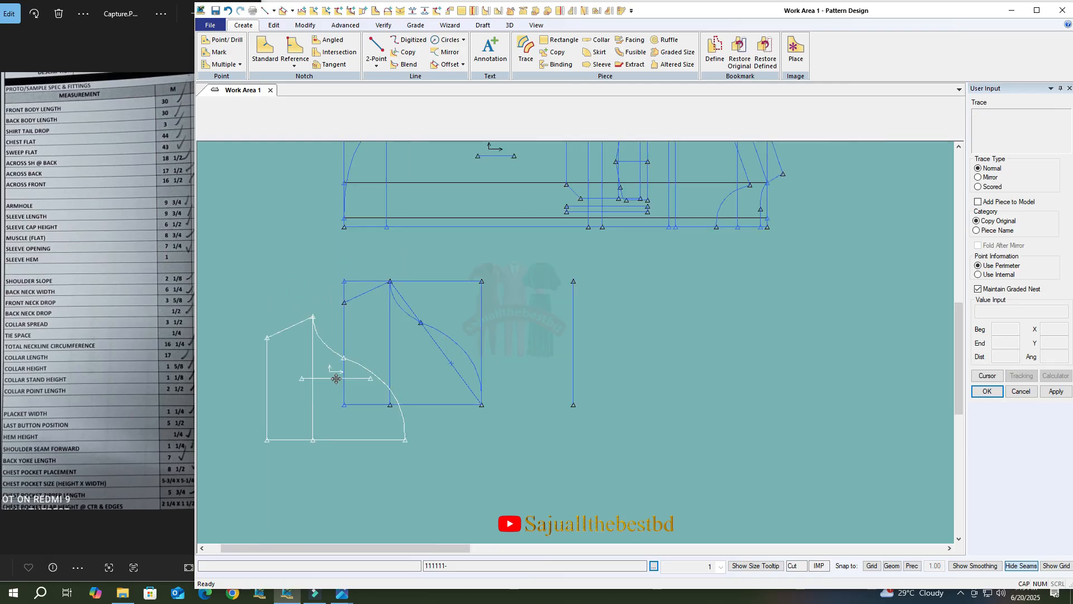
{"action": "scroll", "coordinate": [336, 379], "scroll_direction": "down", "scroll_amount": 4}
{"action": "scroll", "coordinate": [710, 303], "scroll_direction": "up", "scroll_amount": 2}
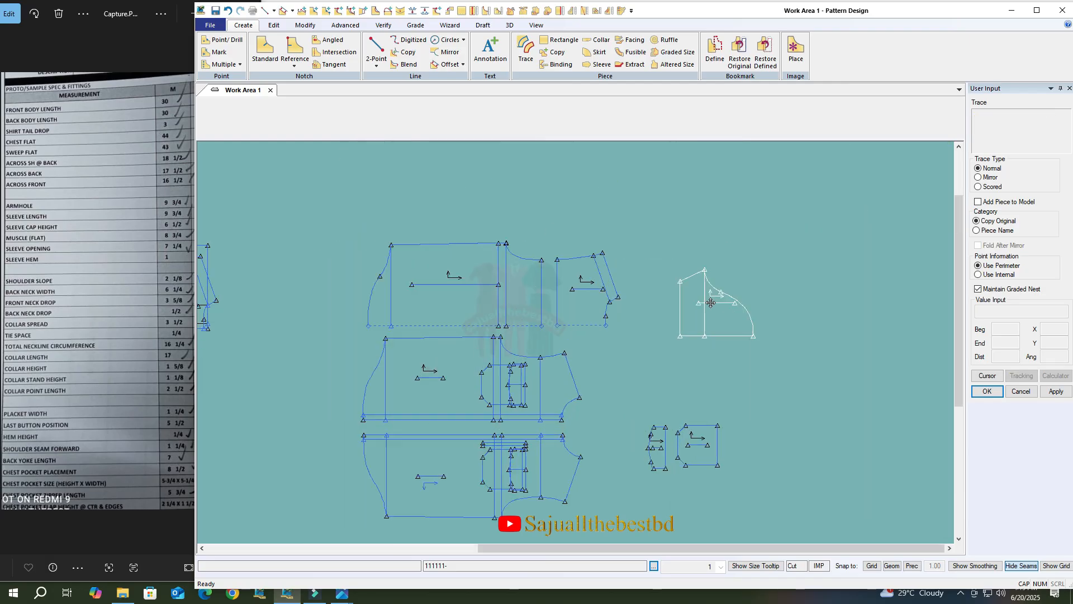
{"action": "scroll", "coordinate": [711, 302], "scroll_direction": "up", "scroll_amount": 3}
{"action": "left_click", "coordinate": [665, 296]}
{"action": "key", "text": "Return"}
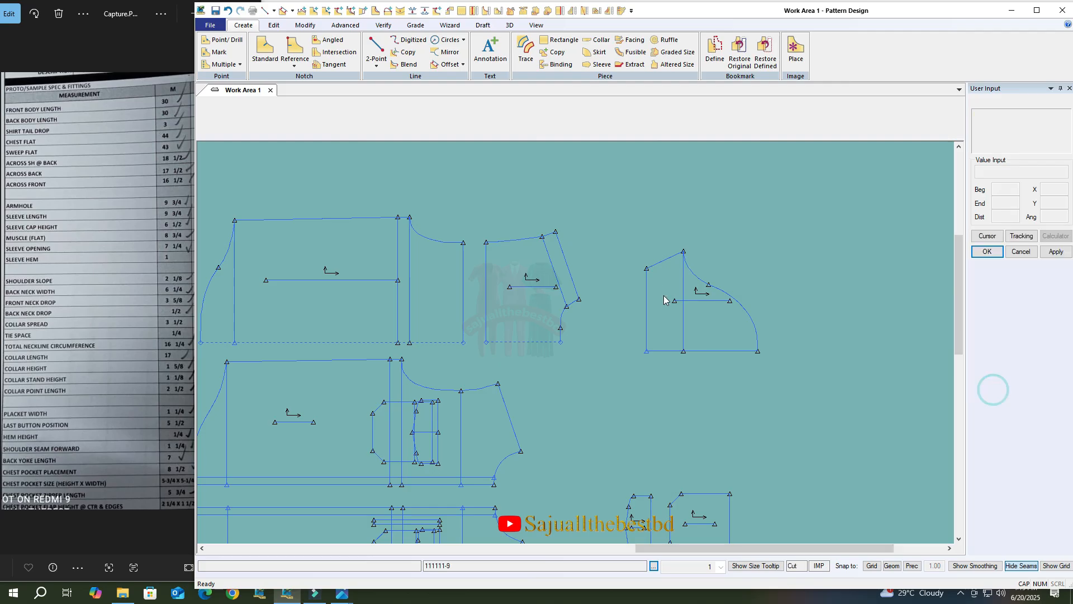
Combine the two sleeve cap curve segments of the traced piece into one line.
{"action": "scroll", "coordinate": [663, 300], "scroll_direction": "up", "scroll_amount": 1}
{"action": "left_click", "coordinate": [318, 25]}
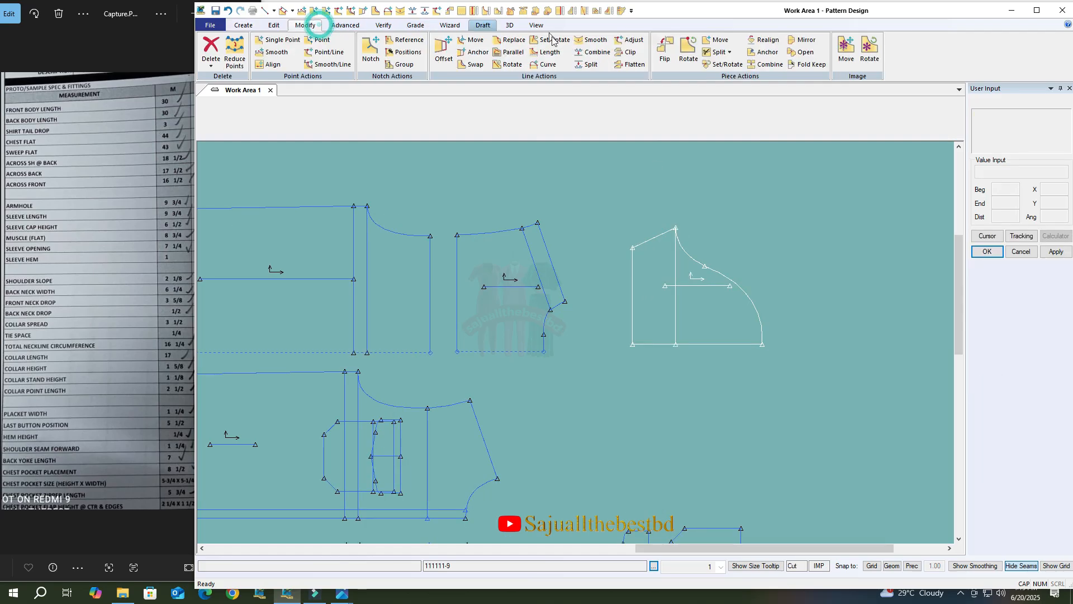
{"action": "left_click", "coordinate": [594, 51]}
{"action": "left_click", "coordinate": [692, 254]}
{"action": "left_click", "coordinate": [721, 272]}
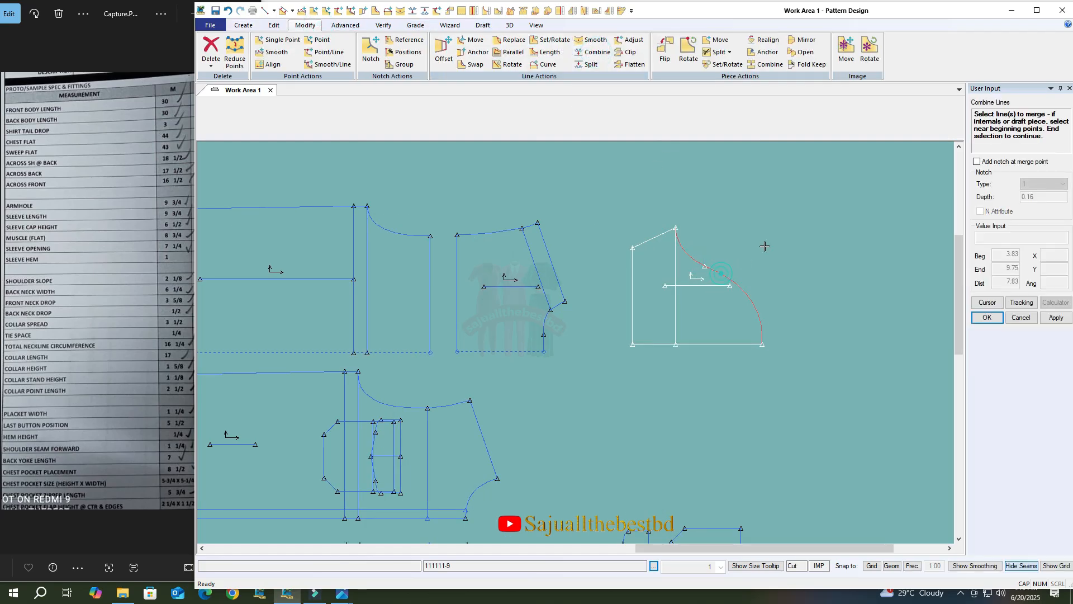
{"action": "right_click", "coordinate": [763, 245]}
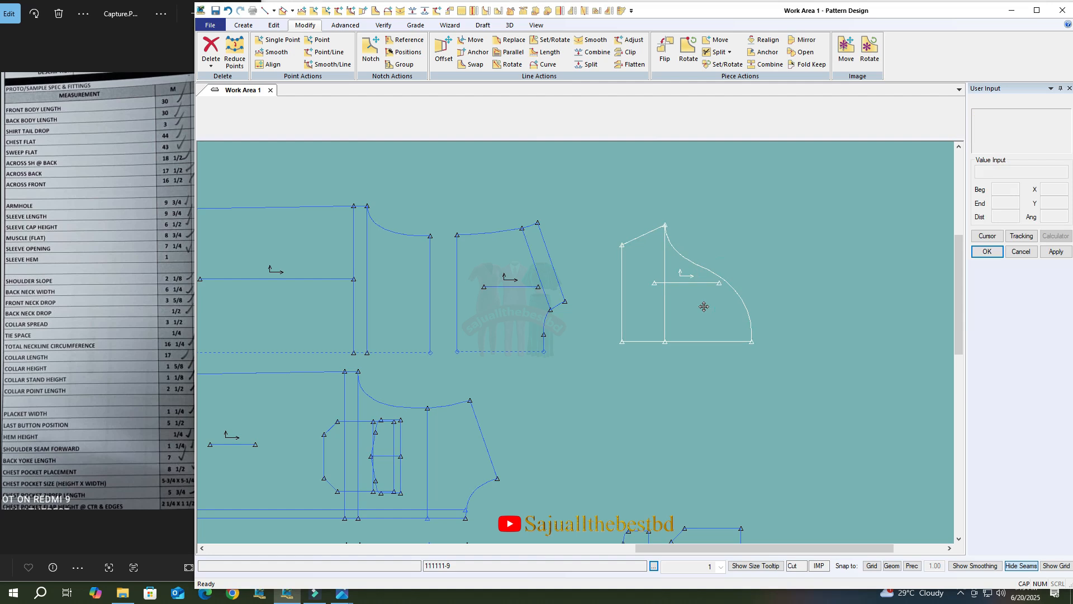
Mirror the half sleeve about its lower edge with Fold after Mirror and no notches, and display it unfolded.
{"action": "left_click", "coordinate": [803, 40]}
{"action": "left_click", "coordinate": [711, 338]}
{"action": "right_click", "coordinate": [711, 336]}
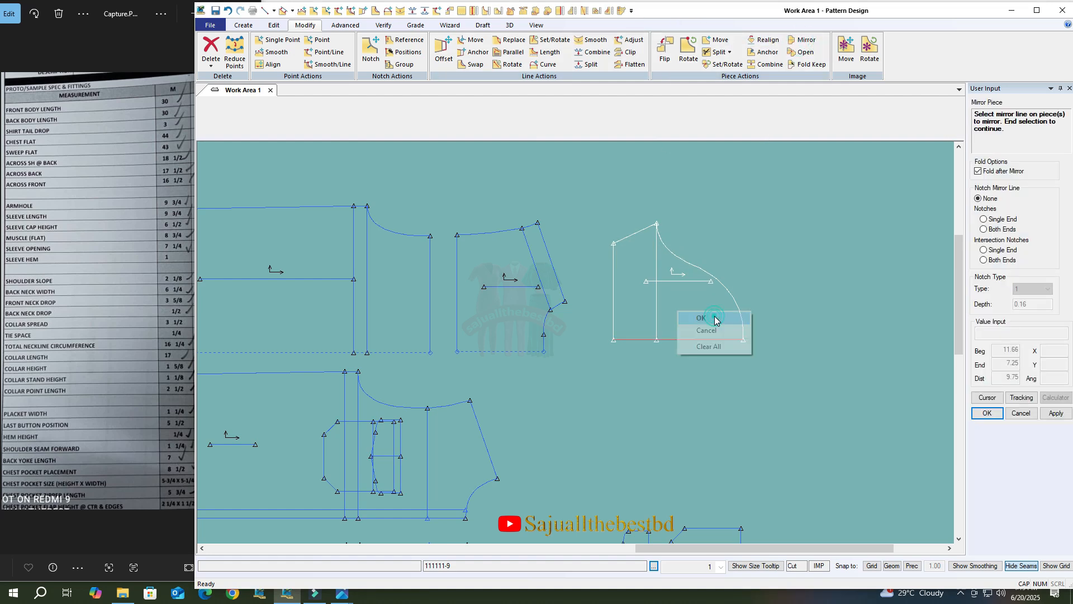
{"action": "left_click", "coordinate": [715, 319]}
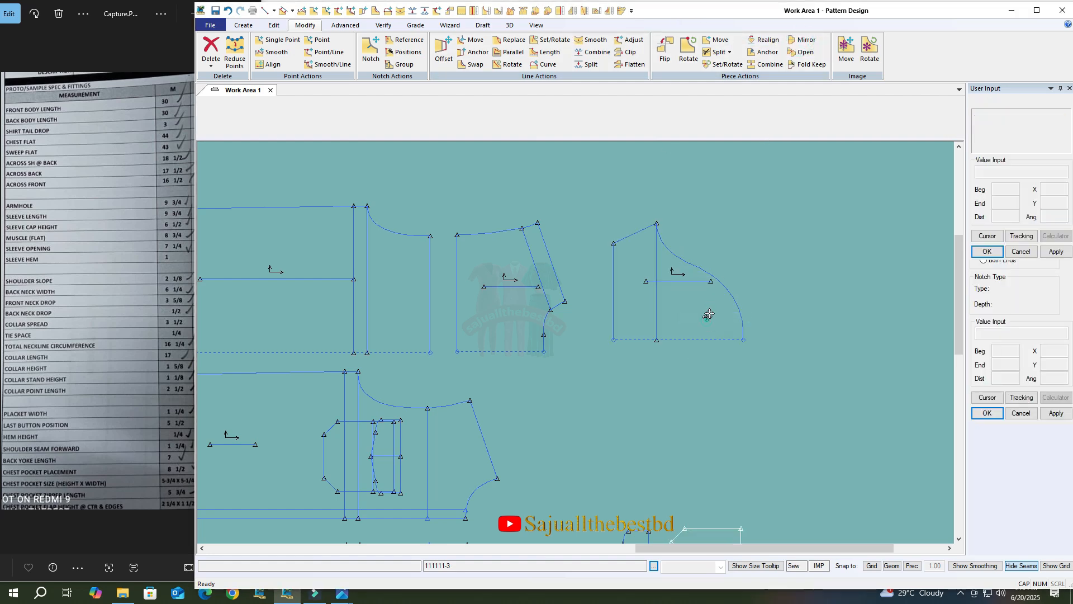
{"action": "left_click", "coordinate": [384, 25]}
{"action": "left_click", "coordinate": [536, 25]}
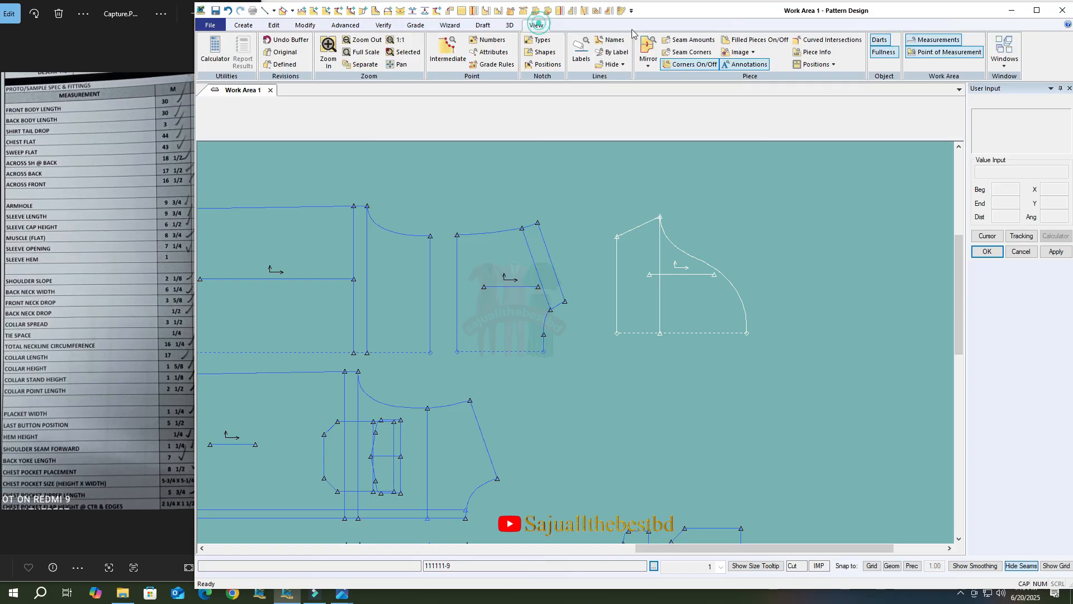
{"action": "left_click", "coordinate": [650, 60]}
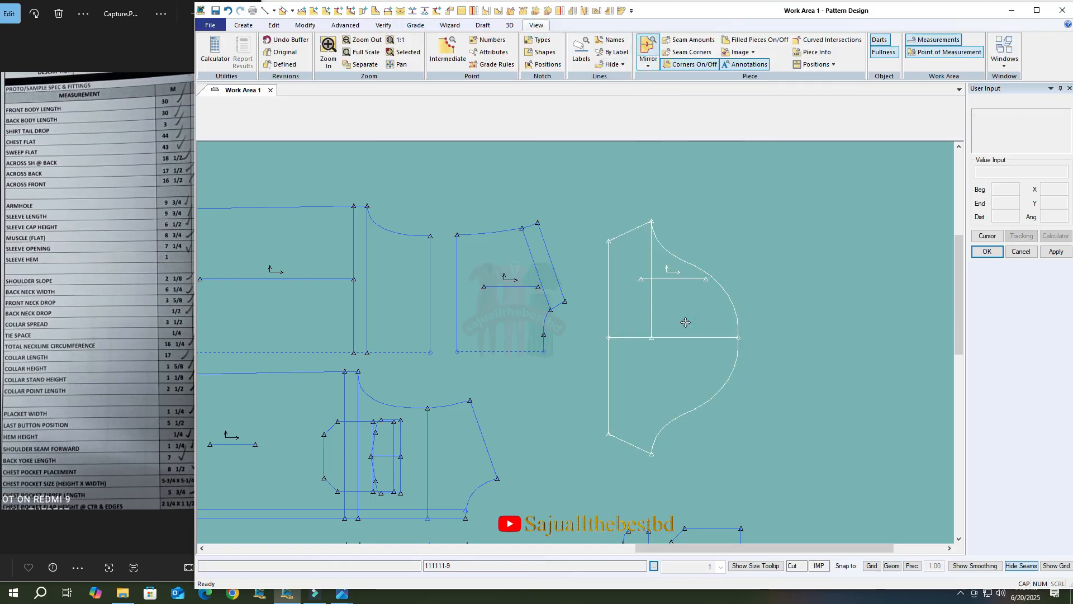
Measure the total armhole length across the back, yoke and front pieces.
{"action": "left_click", "coordinate": [415, 25]}
{"action": "left_click", "coordinate": [814, 53]}
{"action": "left_click", "coordinate": [452, 247]}
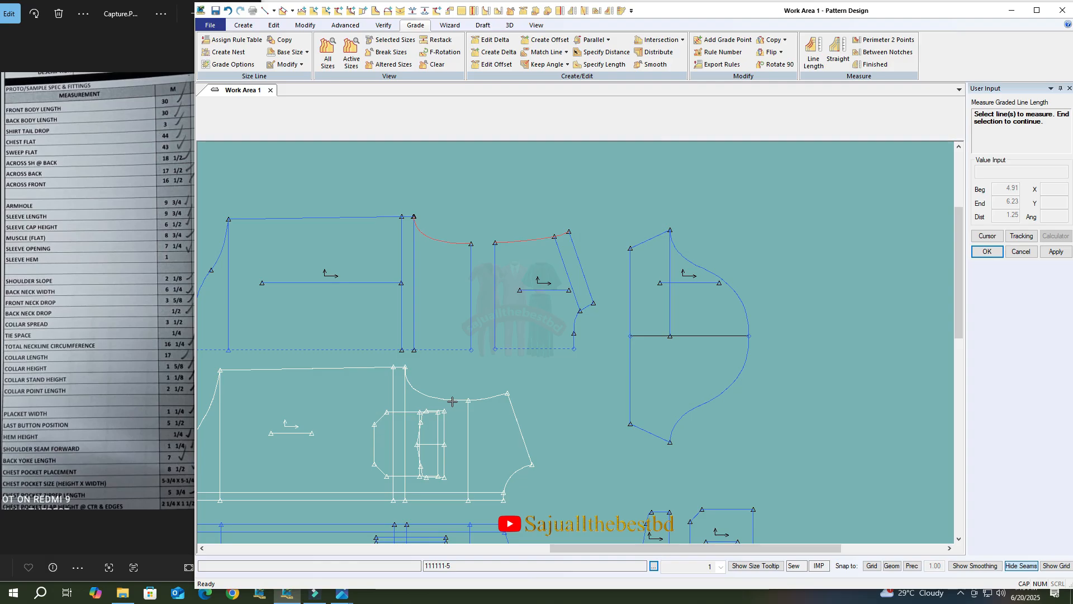
{"action": "left_click", "coordinate": [485, 397]}
{"action": "right_click", "coordinate": [526, 219]}
{"action": "left_click", "coordinate": [526, 219]}
Measure both halves of the sleeve cap curve and close the measurement results.
{"action": "left_click", "coordinate": [744, 310]}
{"action": "left_click", "coordinate": [747, 354]}
{"action": "right_click", "coordinate": [815, 265]}
{"action": "left_click", "coordinate": [814, 267]}
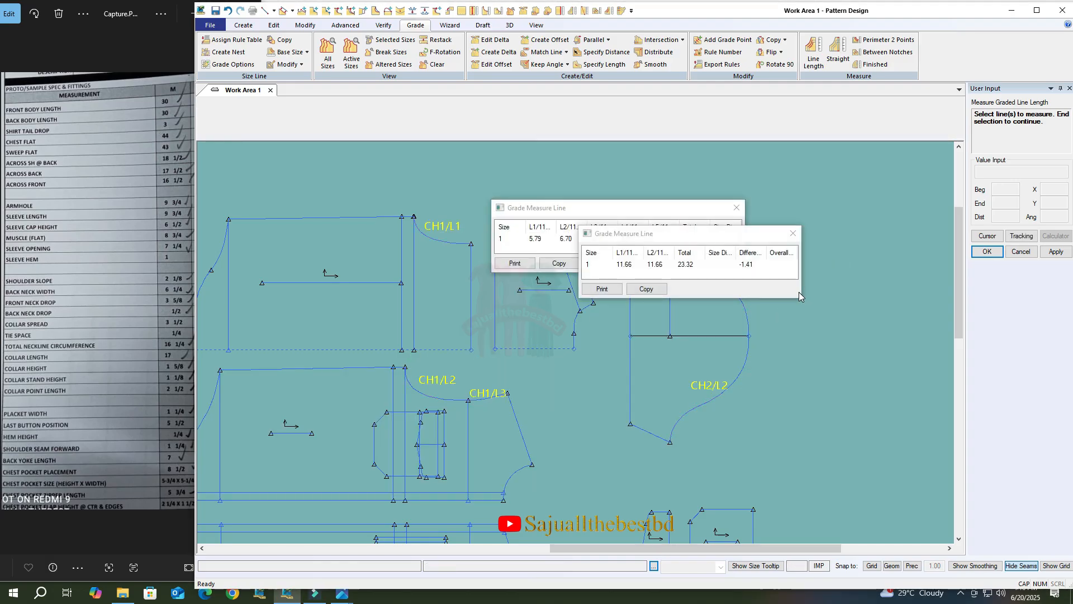
{"action": "left_click", "coordinate": [791, 237]}
{"action": "left_click", "coordinate": [736, 208]}
{"action": "right_click", "coordinate": [736, 208]}
{"action": "left_click", "coordinate": [737, 208]}
Try to smooth the upper sleeve cap curve between its outer corner and middle, and undo the smoothing.
{"action": "scroll", "coordinate": [679, 305], "scroll_direction": "down", "scroll_amount": 2}
{"action": "scroll", "coordinate": [679, 303], "scroll_direction": "up", "scroll_amount": 2}
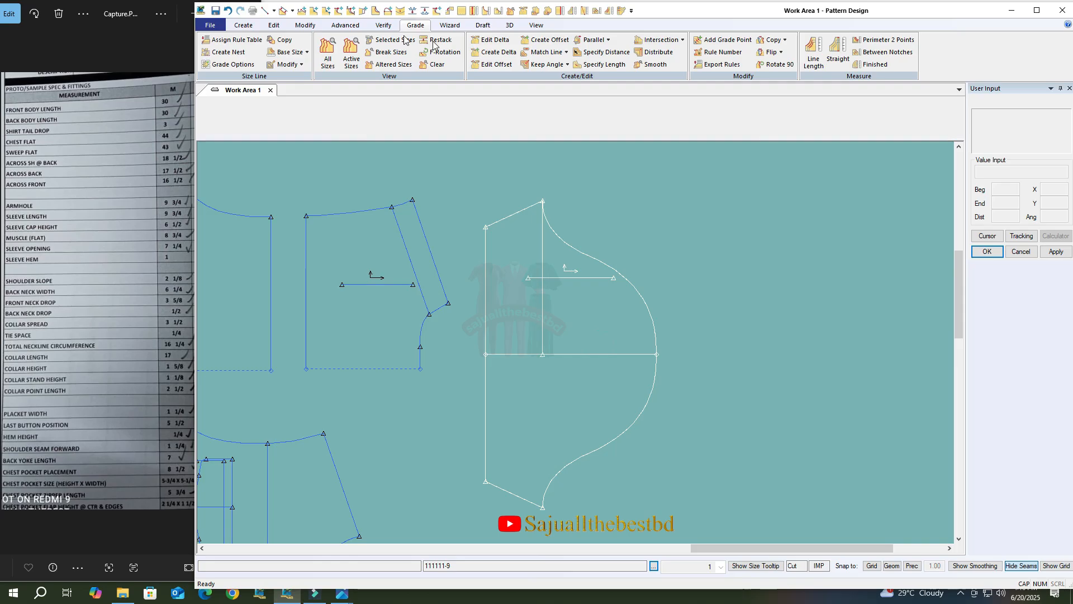
{"action": "left_click", "coordinate": [305, 24]}
{"action": "left_click", "coordinate": [594, 39]}
{"action": "left_click", "coordinate": [643, 298]}
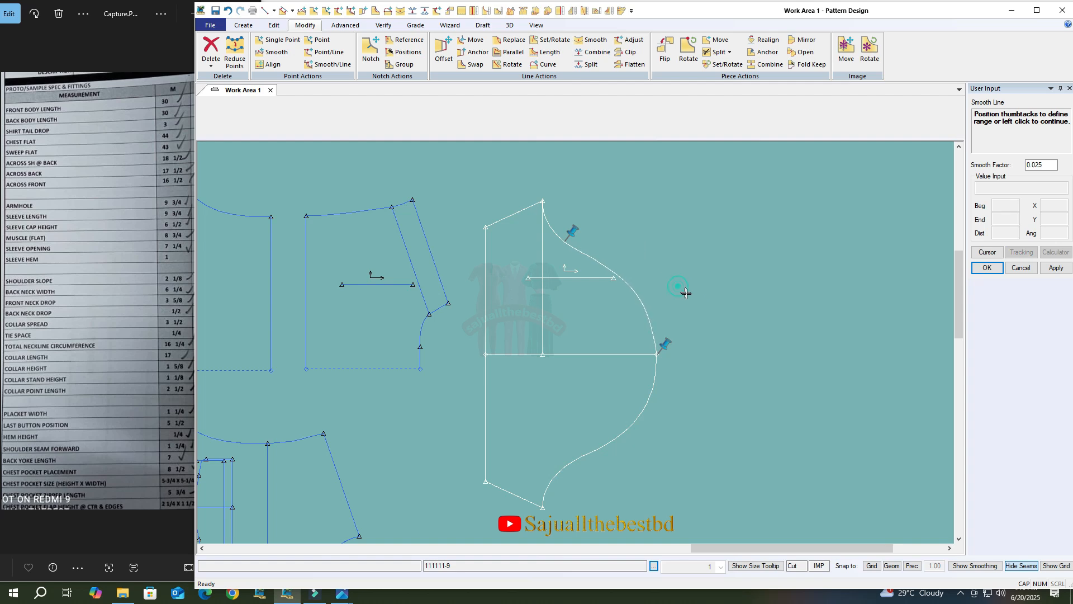
{"action": "left_click_drag", "start_coordinate": [672, 345], "coordinate": [638, 279]}
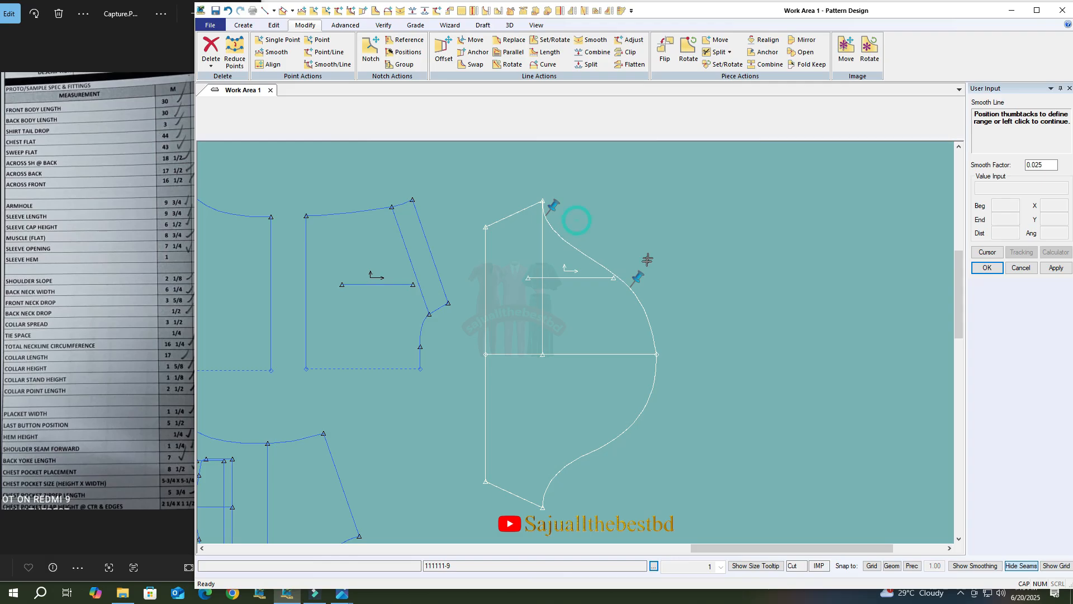
{"action": "left_click", "coordinate": [690, 259]}
{"action": "scroll", "coordinate": [687, 311], "scroll_direction": "down", "scroll_amount": 1}
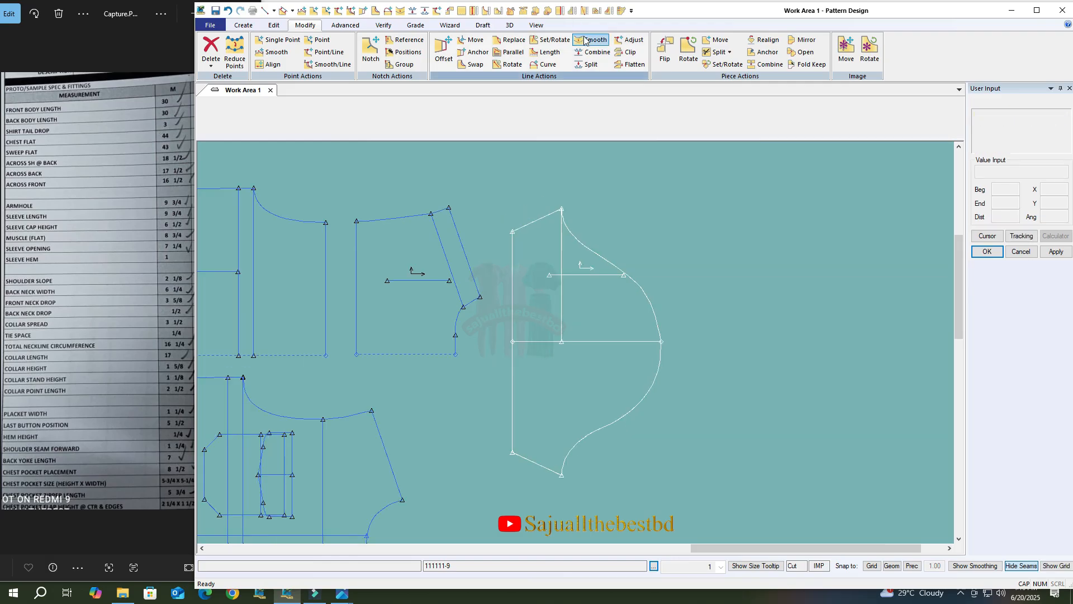
{"action": "left_click", "coordinate": [589, 39]}
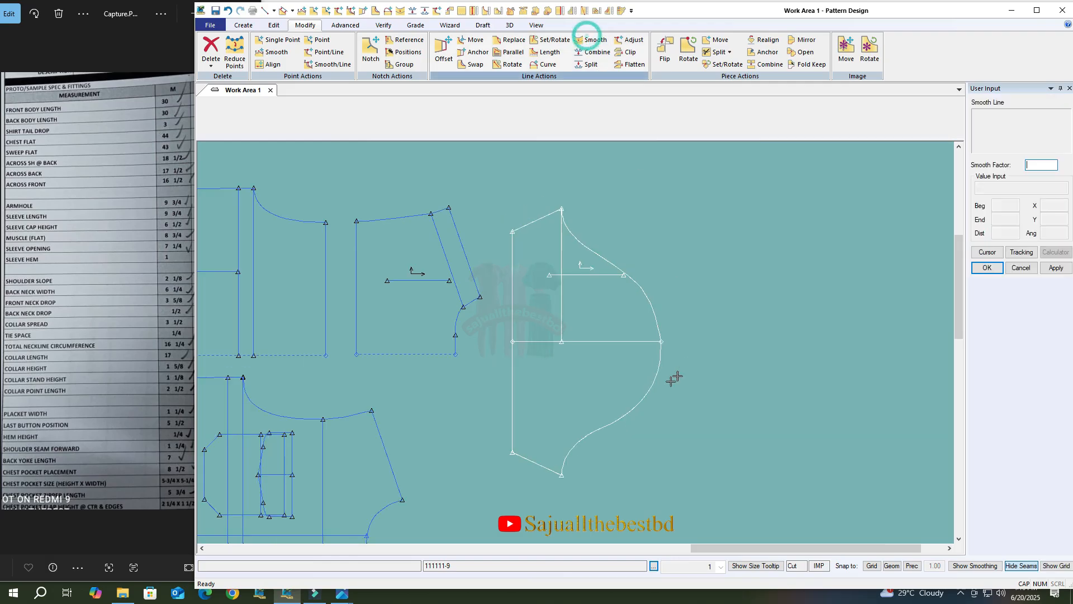
{"action": "left_click", "coordinate": [228, 11]}
Smooth both halves of the sleeve cap curve with a smooth factor of 0.025, from the outer corners to the cap's middle.
{"action": "left_click", "coordinate": [593, 44]}
{"action": "left_click", "coordinate": [630, 271]}
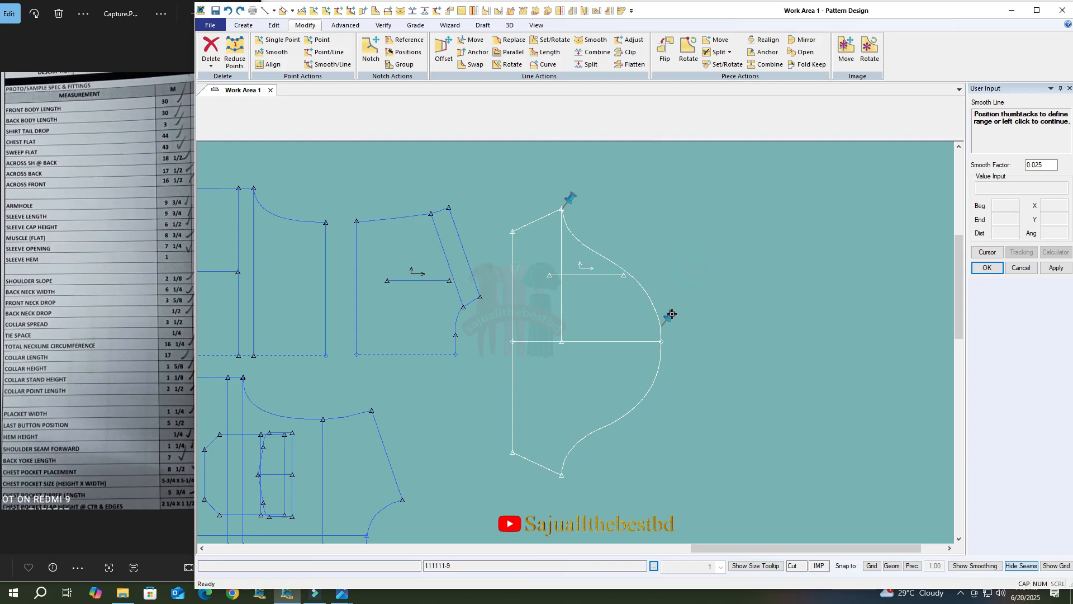
{"action": "left_click", "coordinate": [593, 39]}
{"action": "left_click", "coordinate": [643, 393]}
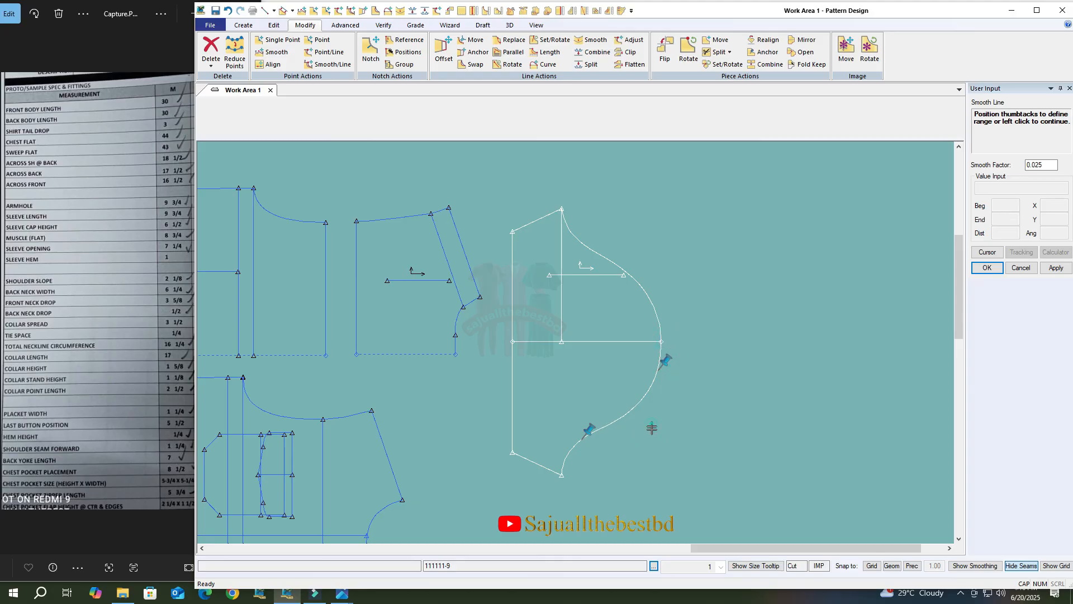
{"action": "left_click_drag", "start_coordinate": [591, 429], "coordinate": [568, 468]}
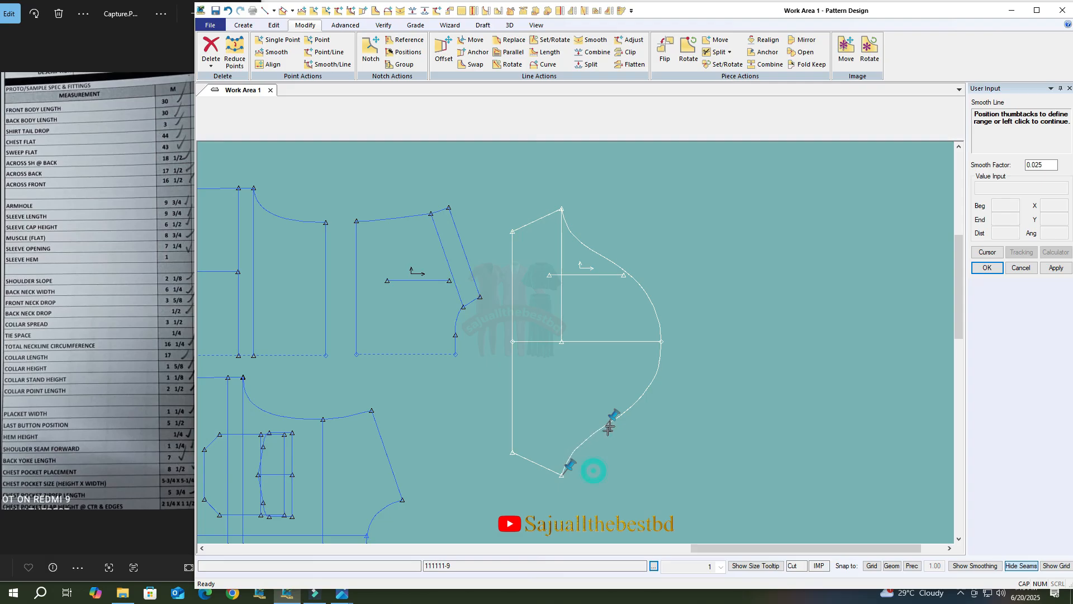
{"action": "left_click_drag", "start_coordinate": [614, 416], "coordinate": [671, 361]}
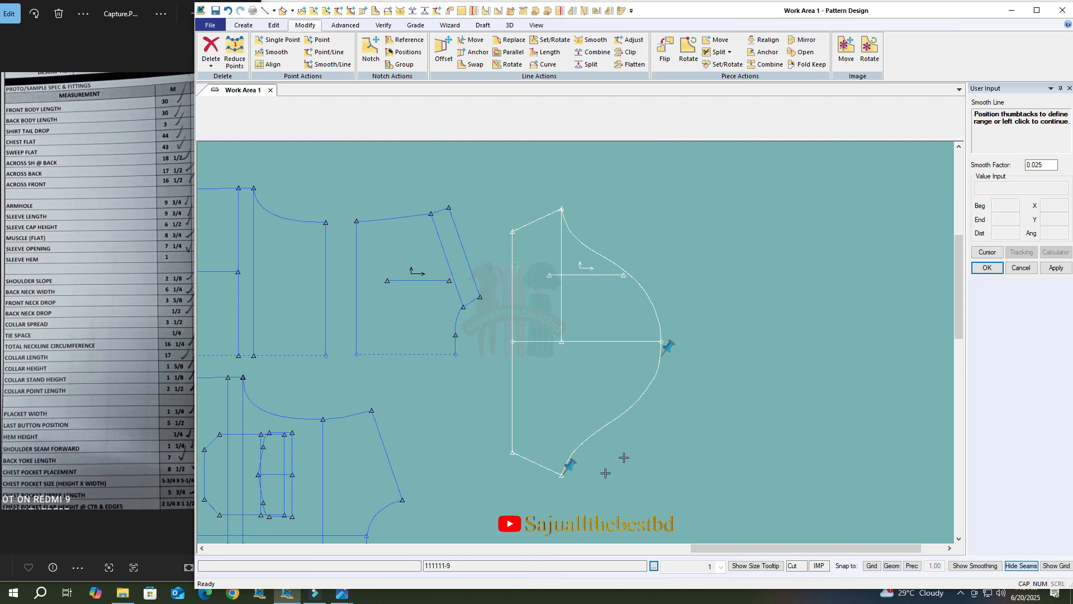
{"action": "scroll", "coordinate": [587, 464], "scroll_direction": "up", "scroll_amount": 3}
{"action": "scroll", "coordinate": [571, 470], "scroll_direction": "down", "scroll_amount": 2}
{"action": "left_click_drag", "start_coordinate": [547, 501], "coordinate": [637, 416]}
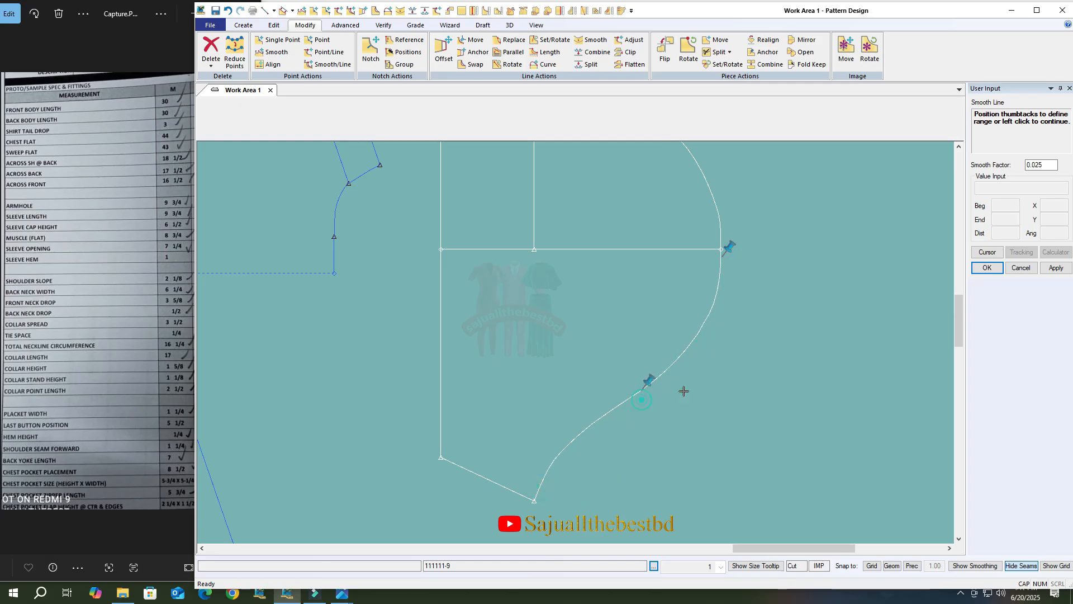
{"action": "left_click", "coordinate": [791, 311]}
Reshape the upper half of the sleeve cap by pulling its hollow near the outer corner inward by about 0.2.
{"action": "scroll", "coordinate": [641, 322], "scroll_direction": "down", "scroll_amount": 3}
{"action": "scroll", "coordinate": [629, 239], "scroll_direction": "up", "scroll_amount": 1}
{"action": "left_click", "coordinate": [543, 64]}
{"action": "left_click", "coordinate": [596, 244]}
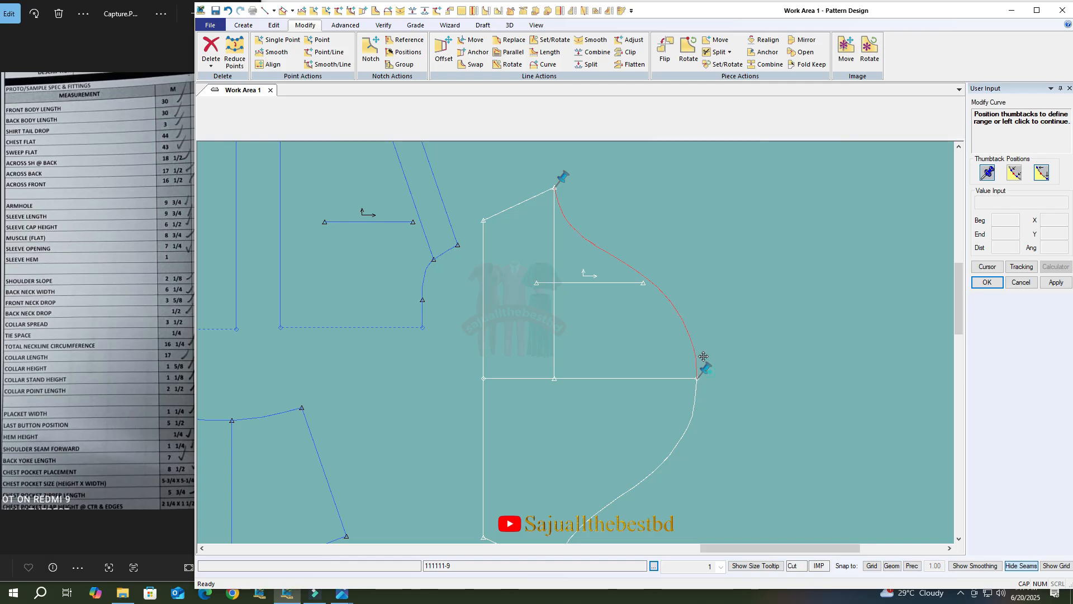
{"action": "scroll", "coordinate": [594, 238], "scroll_direction": "up", "scroll_amount": 2}
{"action": "left_click", "coordinate": [583, 243]}
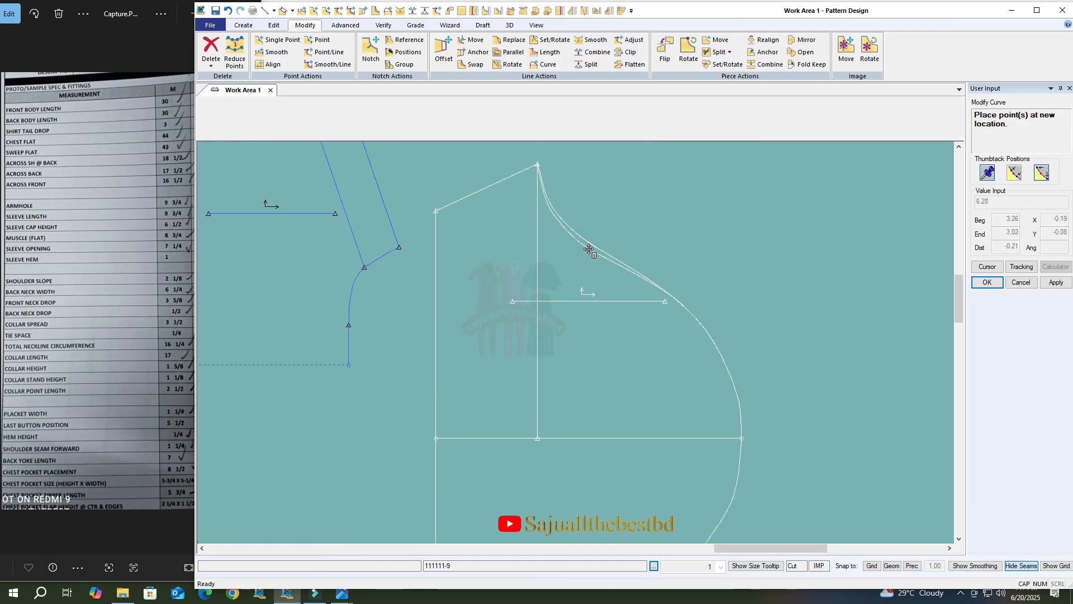
{"action": "right_click", "coordinate": [618, 192]}
{"action": "left_click", "coordinate": [643, 197]}
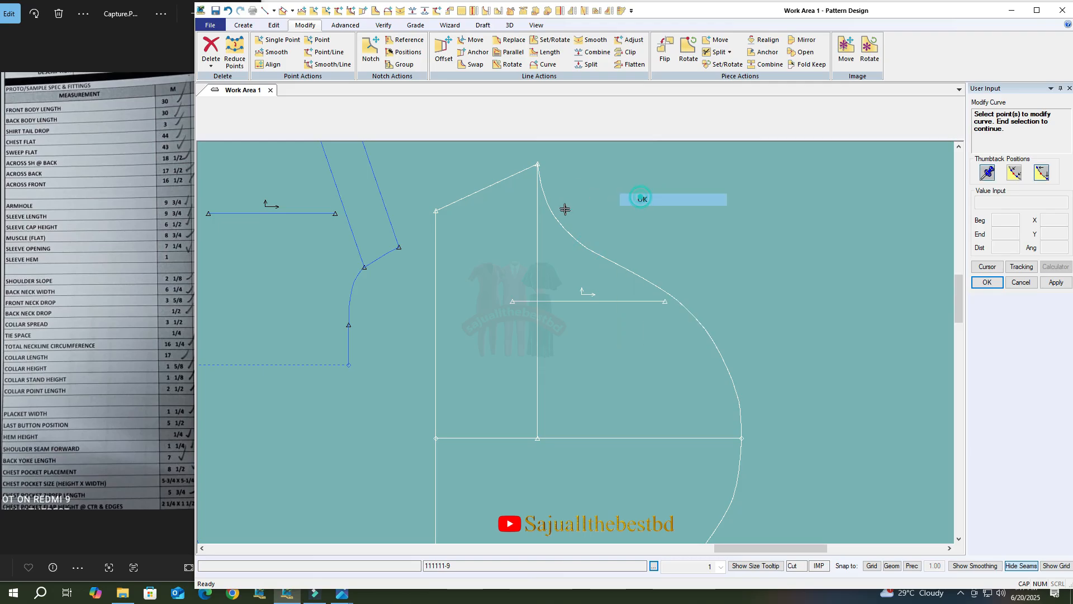
{"action": "scroll", "coordinate": [675, 198], "scroll_direction": "down", "scroll_amount": 1}
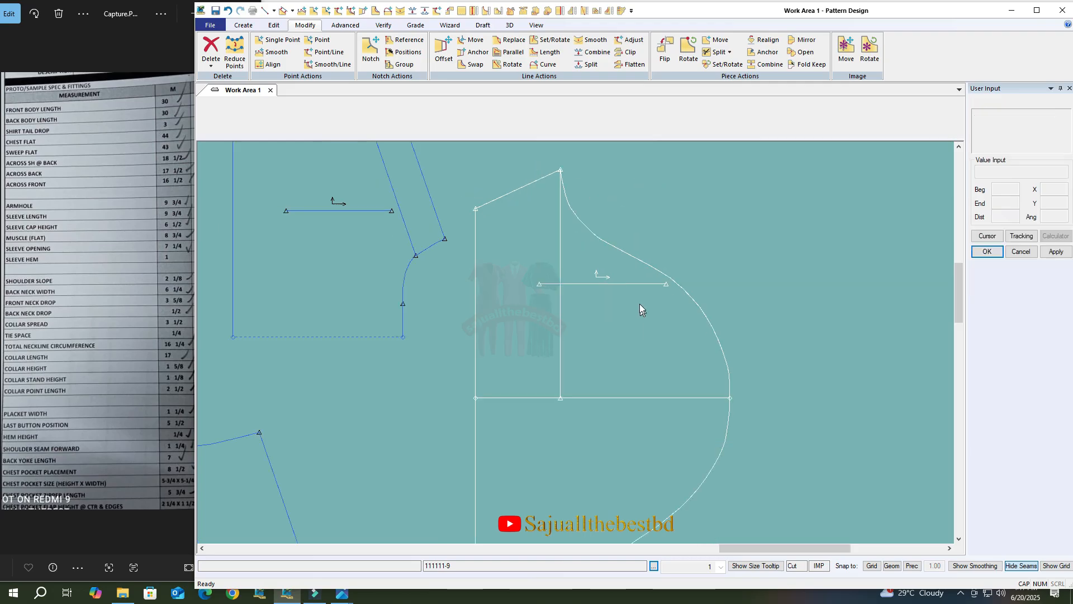
Smooth the reshaped upper cap curve near the middle of the cap with a smooth factor of 0.025.
{"action": "left_click", "coordinate": [591, 40]}
{"action": "left_click", "coordinate": [740, 361]}
{"action": "left_click_drag", "start_coordinate": [580, 161], "coordinate": [750, 335]}
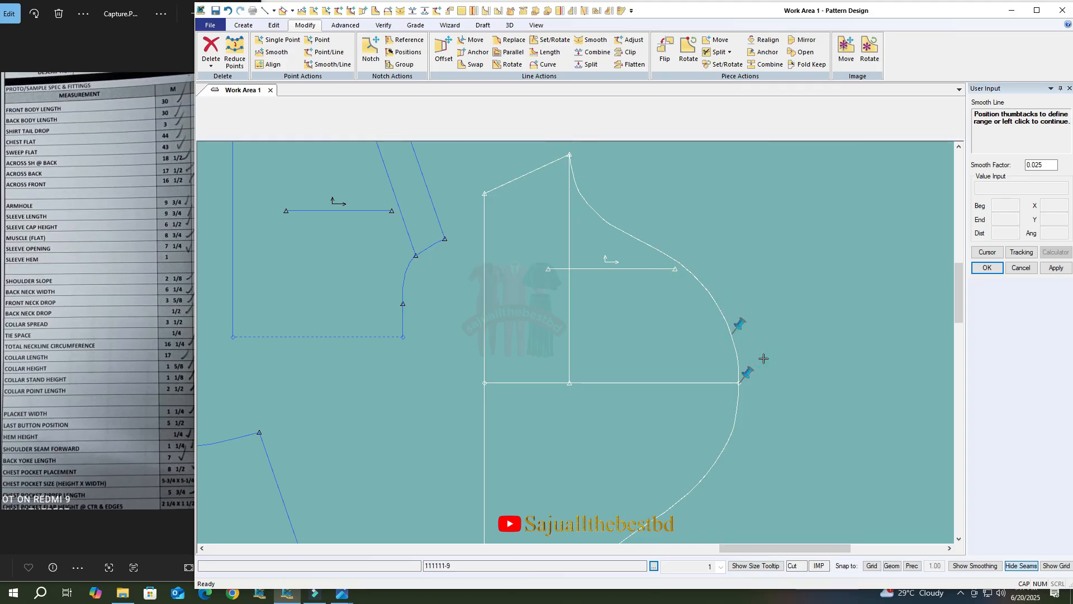
{"action": "left_click", "coordinate": [820, 297]}
{"action": "scroll", "coordinate": [783, 267], "scroll_direction": "down", "scroll_amount": 4}
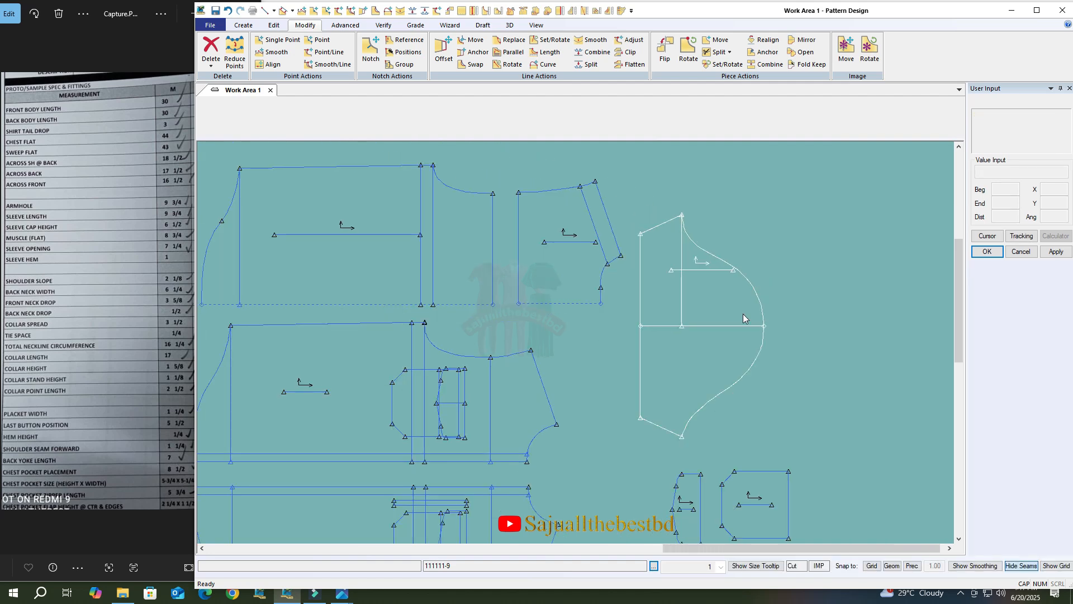
Add a single type 1 reference notch on the upper sleeve cap curve, 3 from its outer corner.
{"action": "scroll", "coordinate": [677, 337], "scroll_direction": "down", "scroll_amount": 3}
{"action": "scroll", "coordinate": [731, 249], "scroll_direction": "up", "scroll_amount": 1}
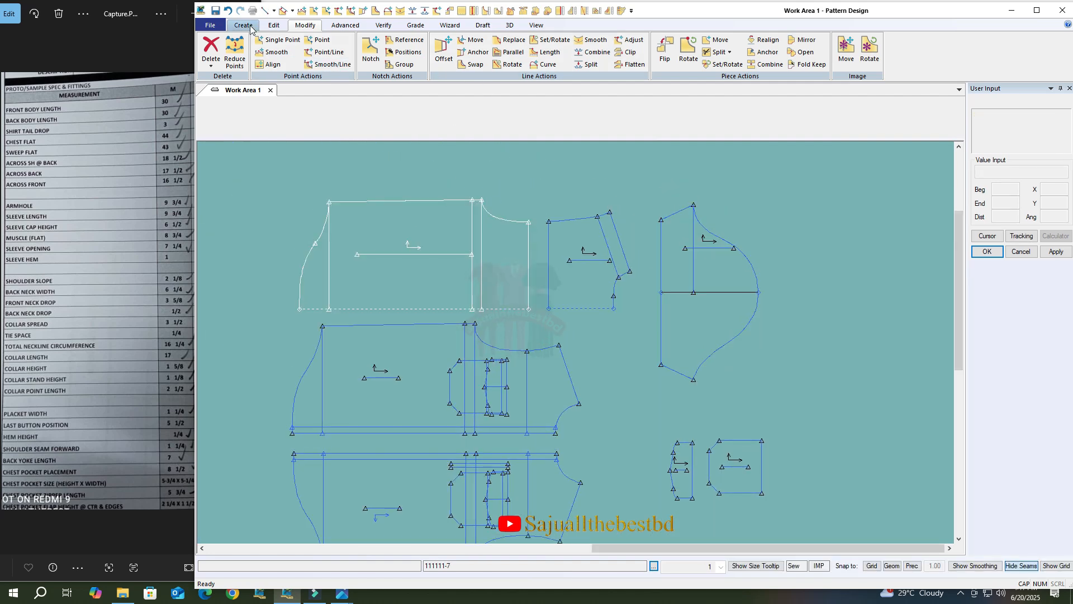
{"action": "left_click", "coordinate": [243, 26]}
{"action": "left_click", "coordinate": [294, 53]}
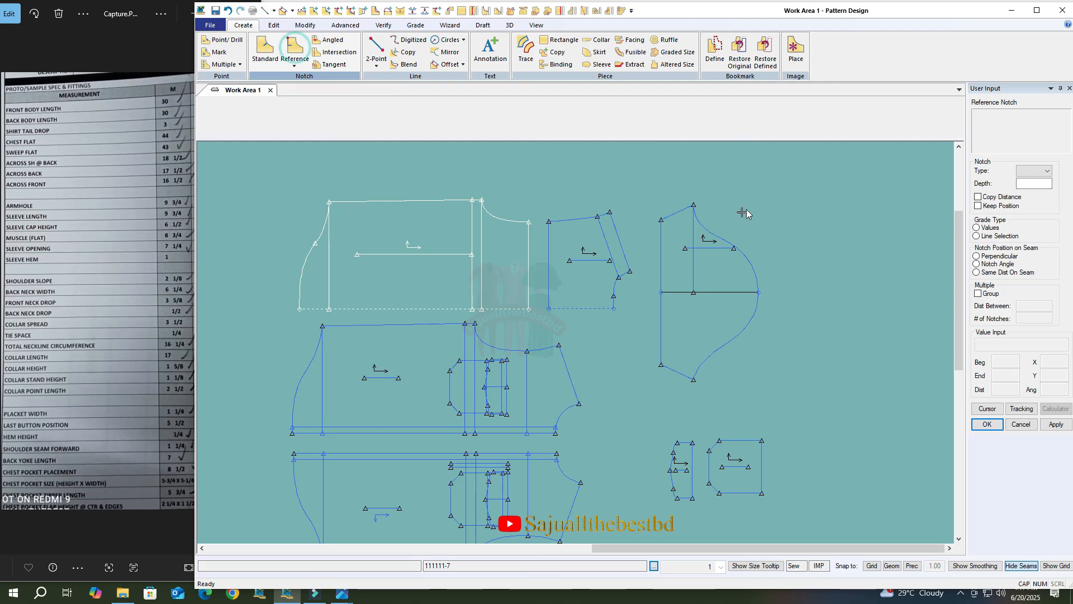
{"action": "scroll", "coordinate": [723, 240], "scroll_direction": "up", "scroll_amount": 1}
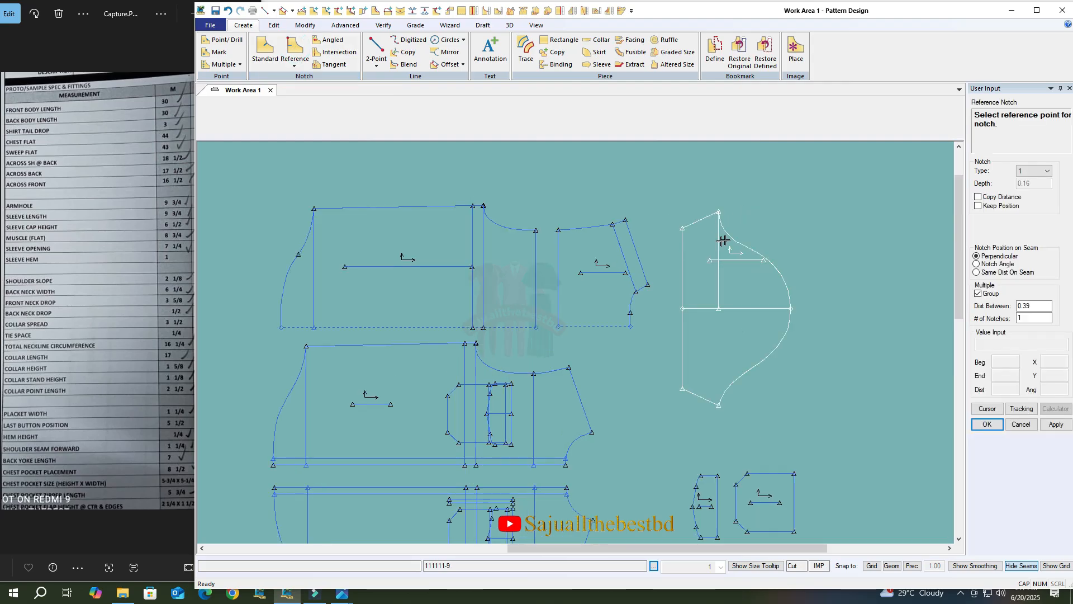
{"action": "left_click", "coordinate": [718, 211]}
{"action": "left_click", "coordinate": [718, 213]}
{"action": "left_click", "coordinate": [1013, 359]}
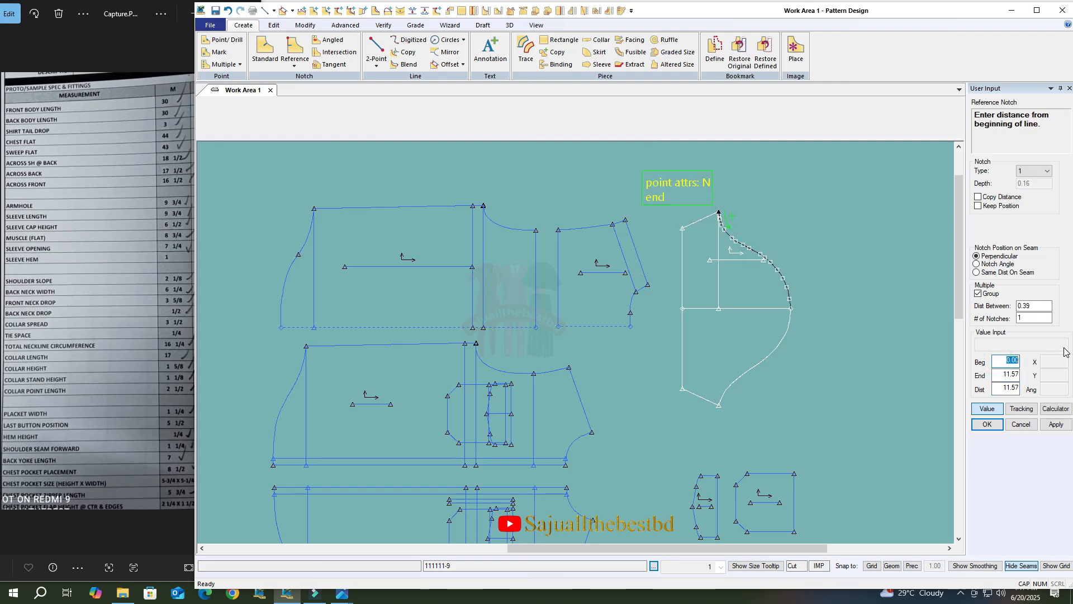
{"action": "type", "text": "3"}
{"action": "left_click", "coordinate": [1056, 424]}
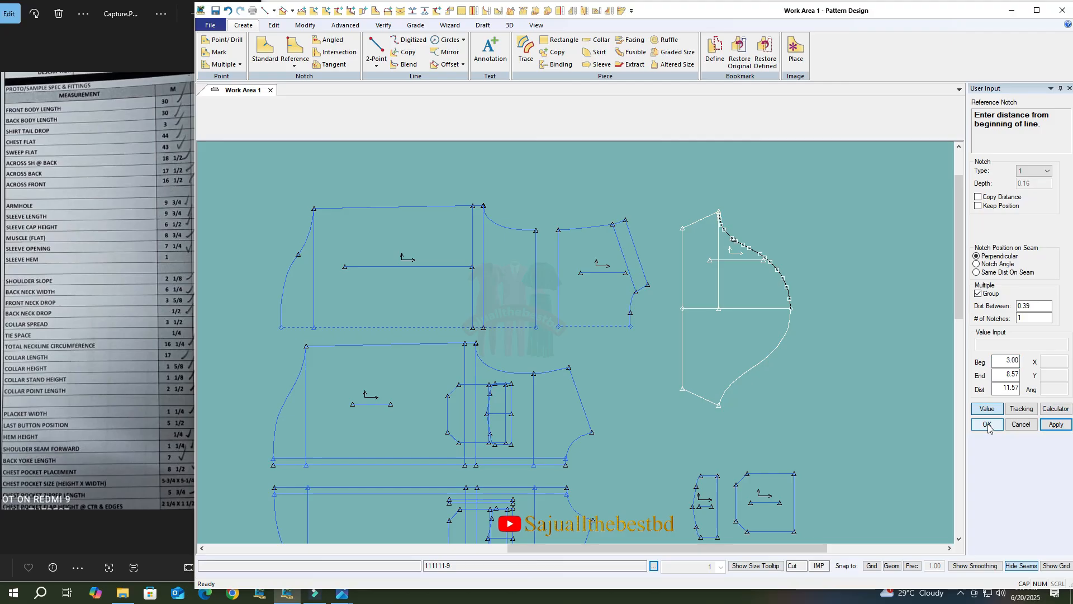
Add a group of 2 reference notches spaced 0.39 on the lower sleeve cap curve, 3 from its outer corner.
{"action": "scroll", "coordinate": [748, 378], "scroll_direction": "up", "scroll_amount": 1}
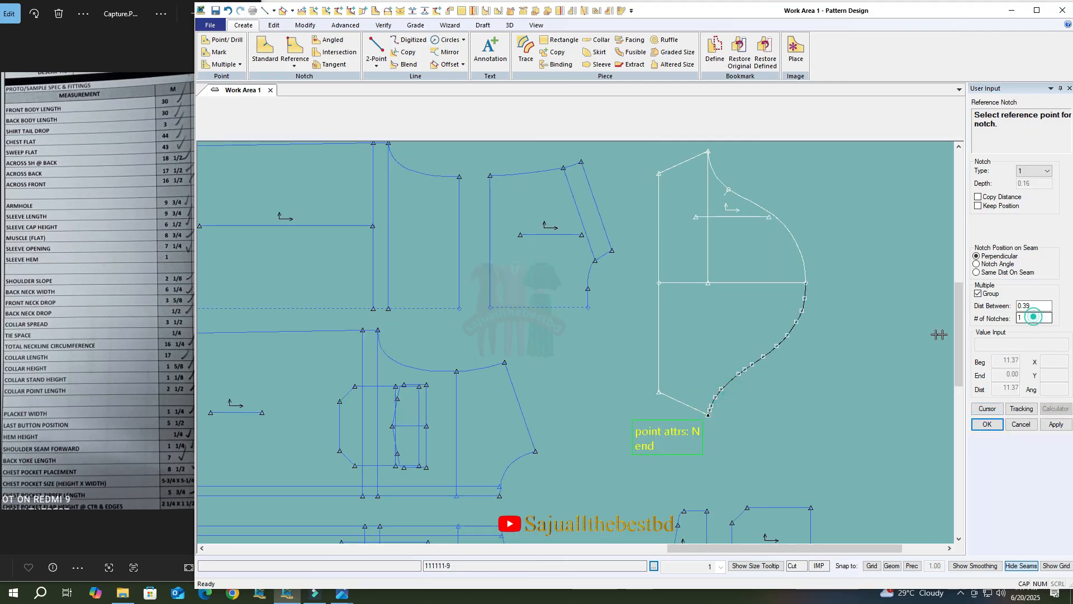
{"action": "left_click", "coordinate": [987, 423]}
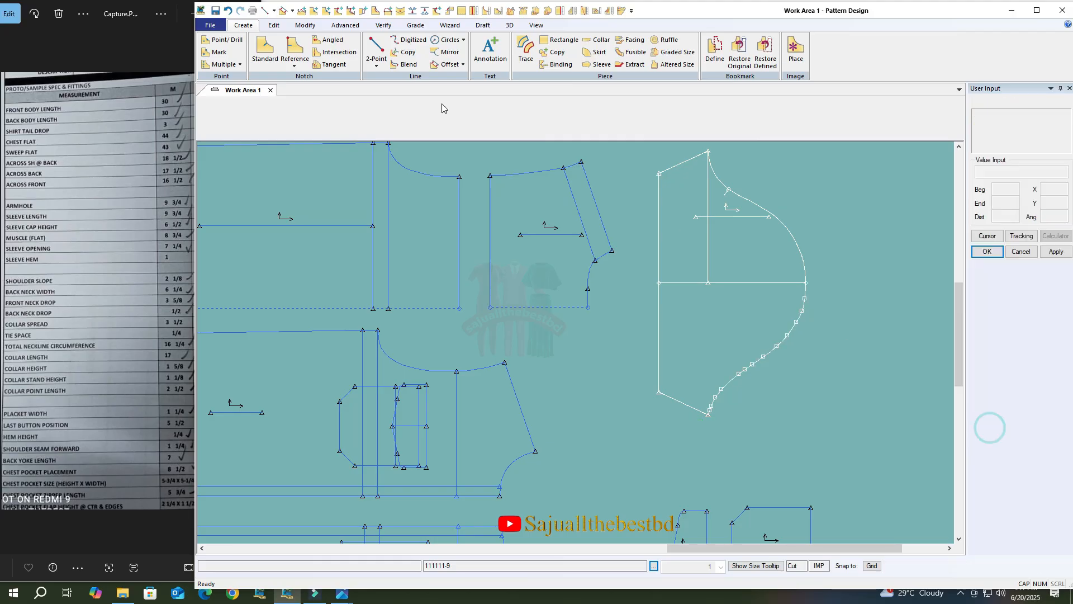
{"action": "left_click", "coordinate": [291, 53]}
{"action": "left_click", "coordinate": [707, 420]}
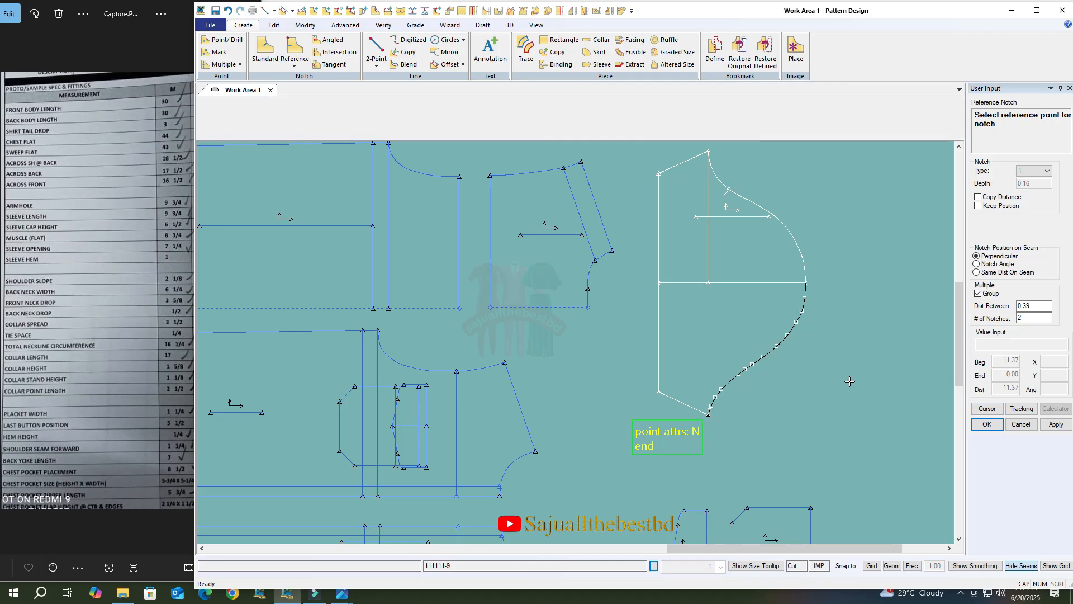
{"action": "left_click", "coordinate": [709, 414]}
{"action": "left_click", "coordinate": [1008, 374]}
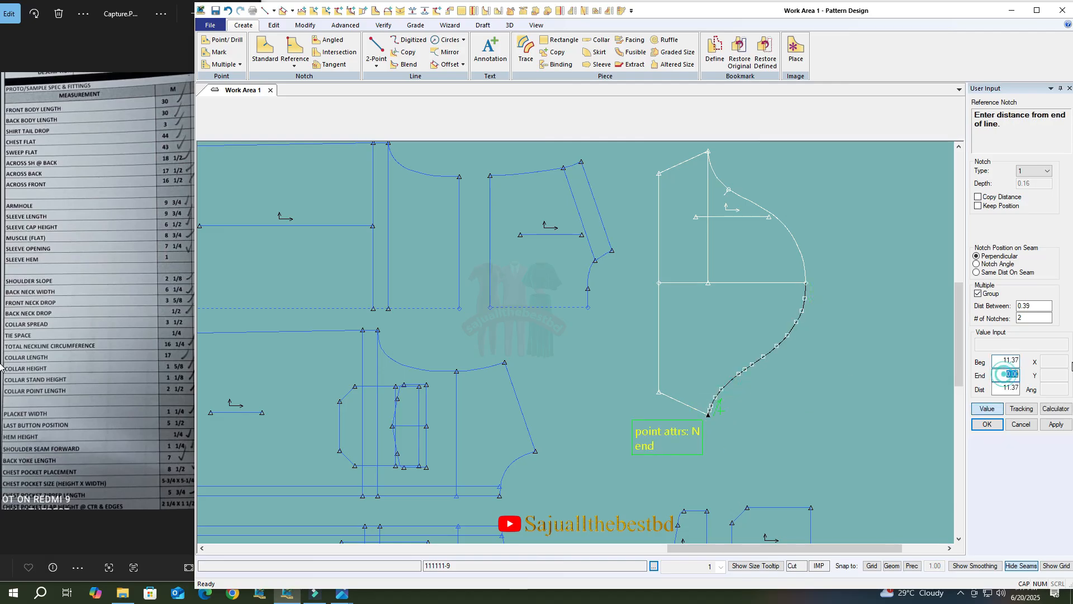
{"action": "type", "text": "3"}
{"action": "key", "text": "Return"}
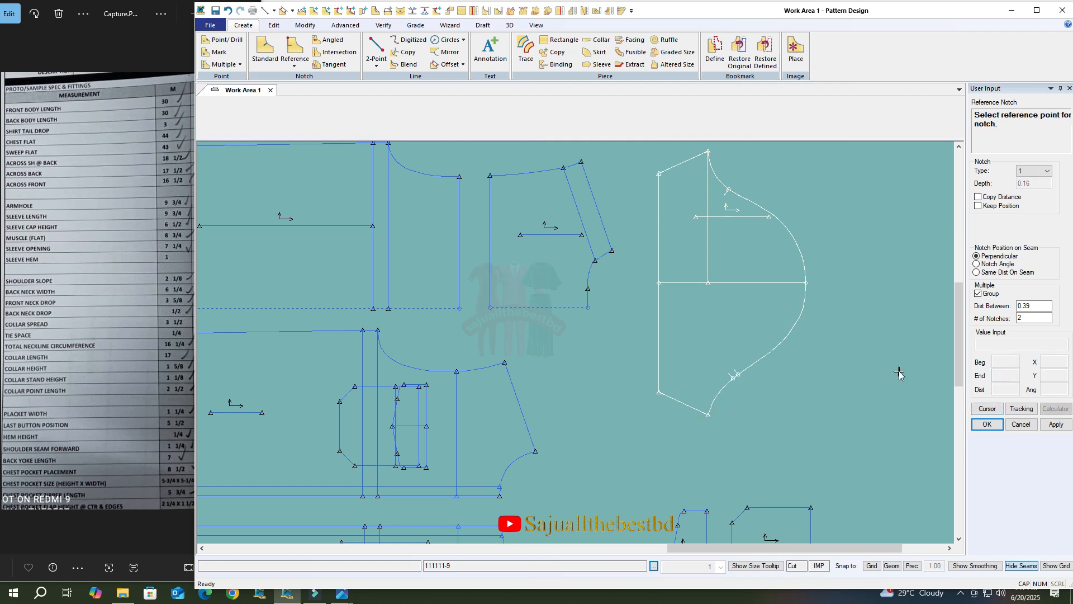
{"action": "key", "text": "Return"}
Add a group of 2 reference notches spaced 0.39 on the back piece's armhole, measured from its underarm point.
{"action": "scroll", "coordinate": [843, 342], "scroll_direction": "down", "scroll_amount": 5}
{"action": "scroll", "coordinate": [685, 209], "scroll_direction": "up", "scroll_amount": 1}
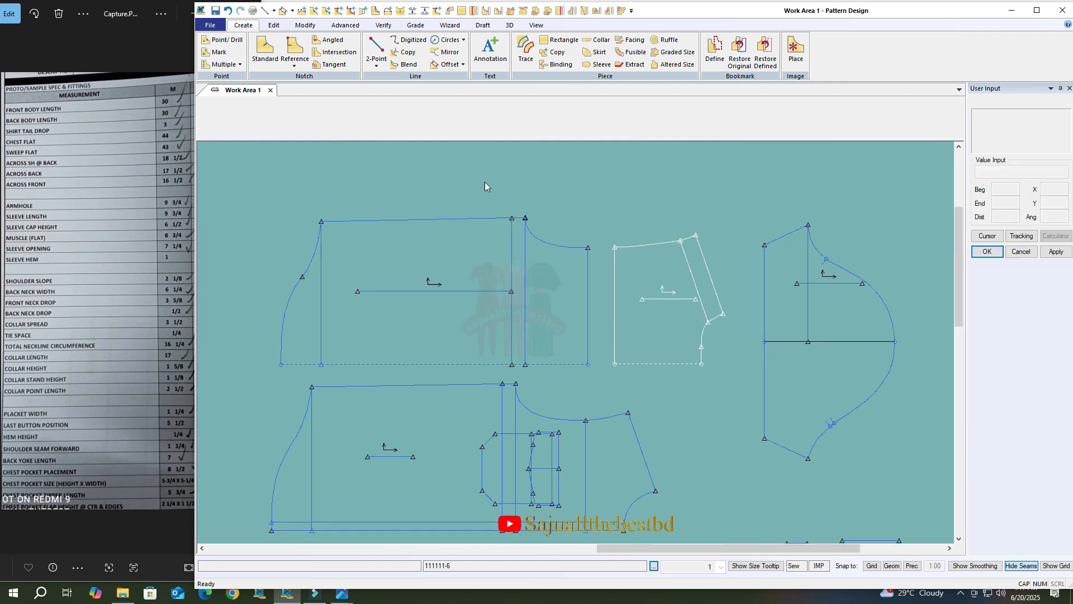
{"action": "left_click", "coordinate": [298, 53]}
{"action": "scroll", "coordinate": [507, 192], "scroll_direction": "up", "scroll_amount": 1}
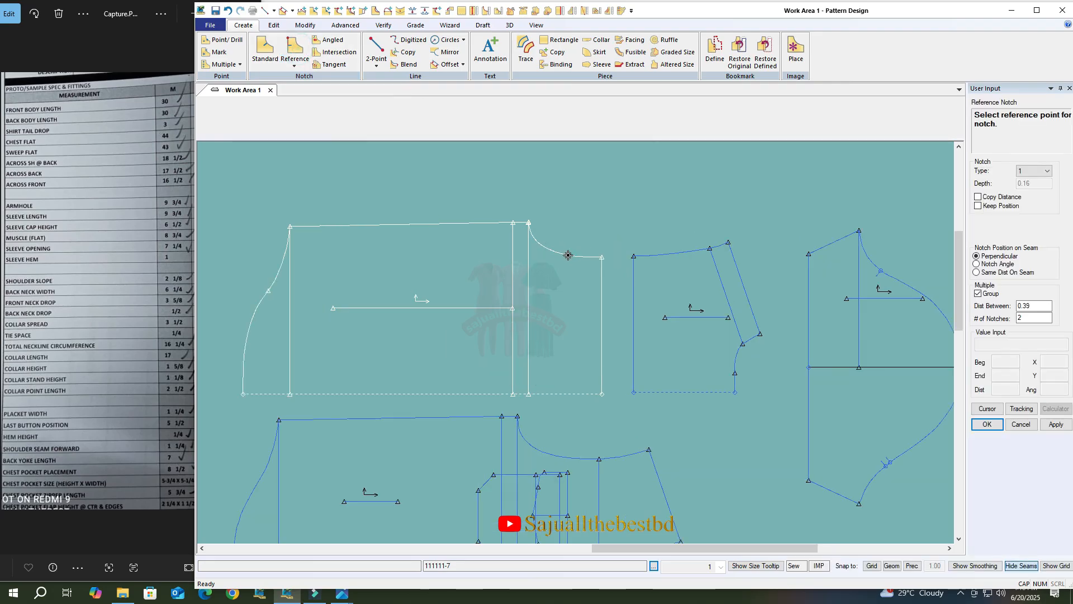
{"action": "left_click", "coordinate": [524, 222]}
{"action": "left_click", "coordinate": [546, 243]}
{"action": "left_click", "coordinate": [1001, 359]}
{"action": "key", "text": "Return"}
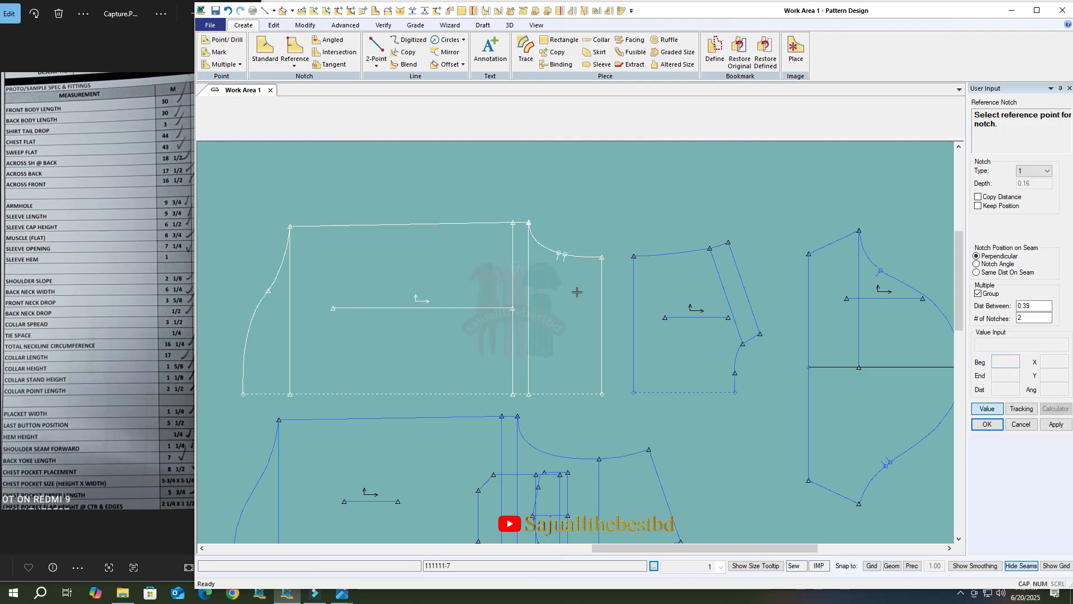
Set the number of notches to 1 and add a reference notch on the upper front piece's armhole, 3 from its underarm point.
{"action": "left_click", "coordinate": [292, 45]}
{"action": "double_click", "coordinate": [1031, 317]}
{"action": "left_click", "coordinate": [987, 423]}
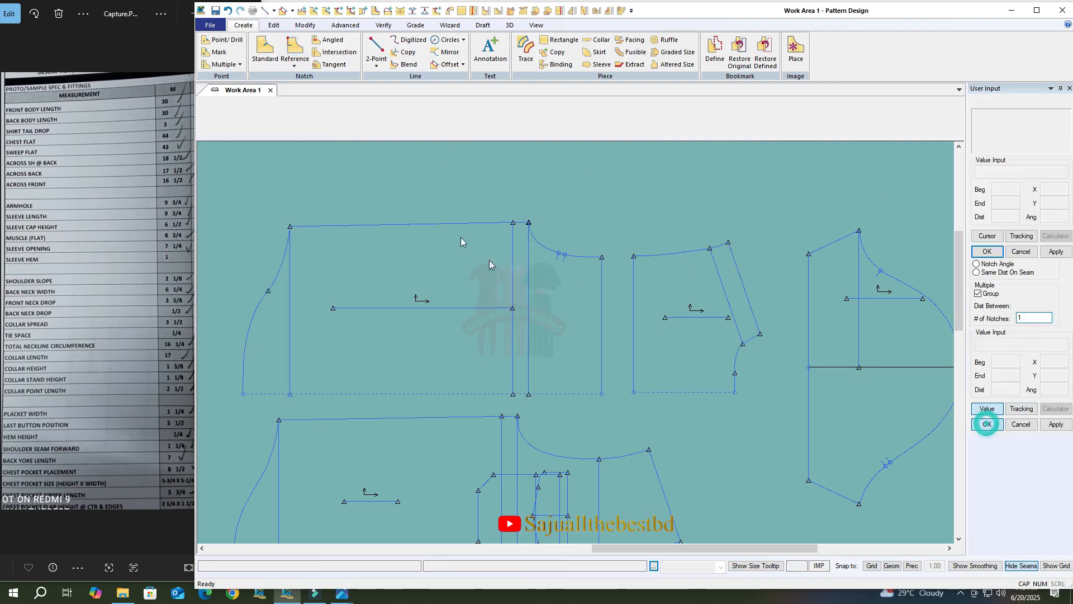
{"action": "left_click", "coordinate": [292, 44]}
{"action": "scroll", "coordinate": [528, 281], "scroll_direction": "up", "scroll_amount": 1}
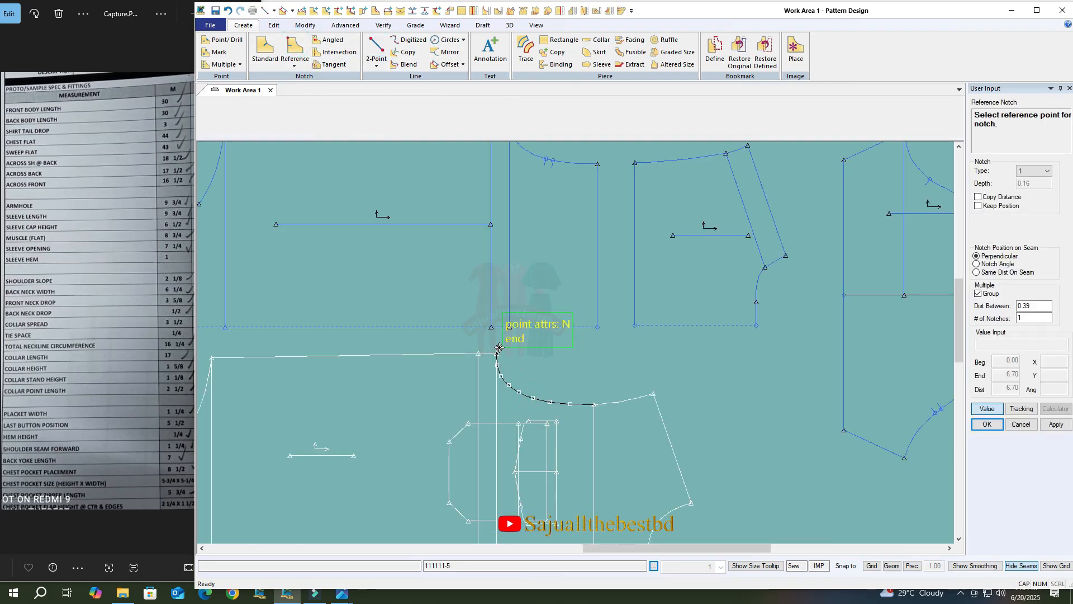
{"action": "left_click", "coordinate": [498, 347]}
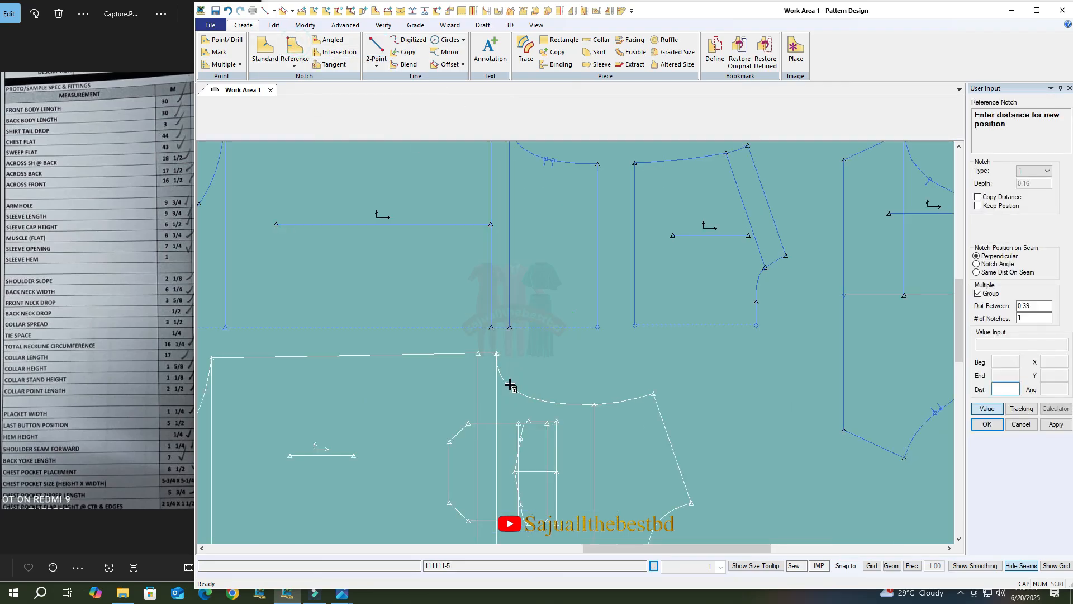
{"action": "left_click", "coordinate": [1004, 361]}
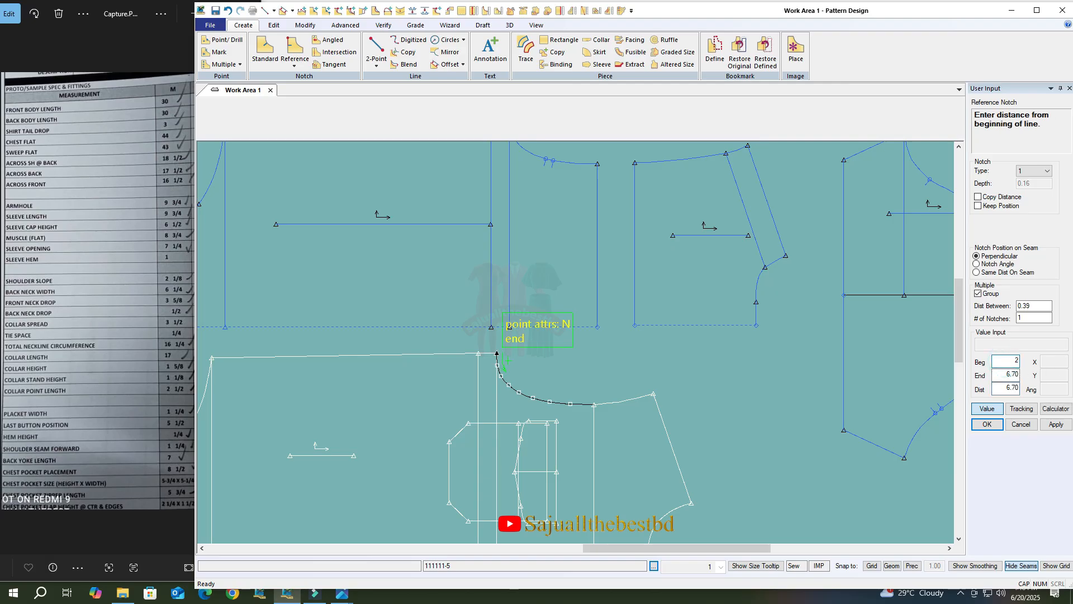
{"action": "type", "text": "3"}
{"action": "key", "text": "Return"}
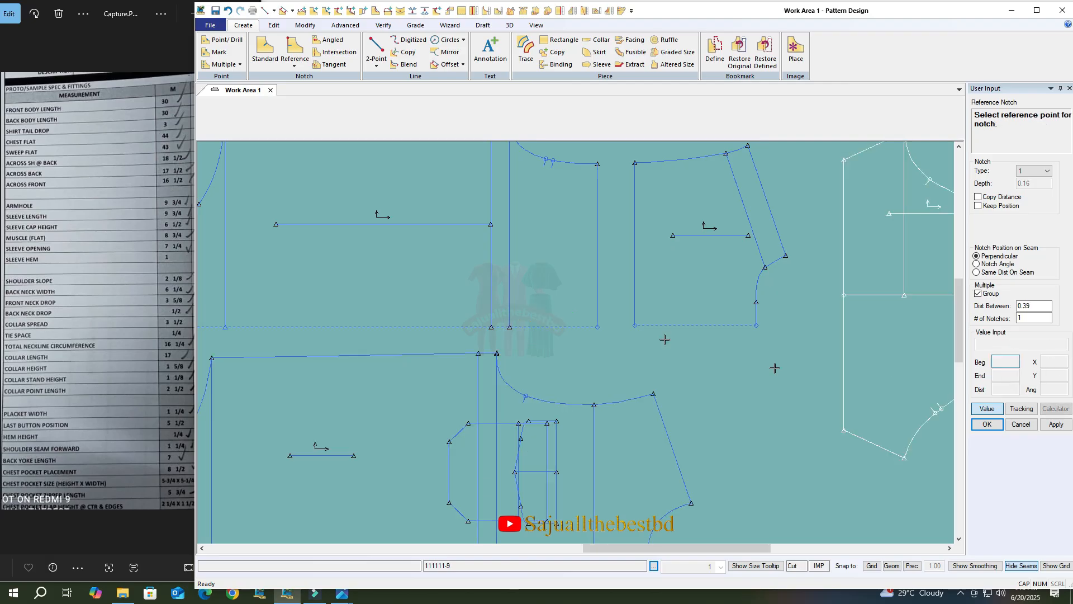
Add a matching single reference notch on the other front piece's armhole, measured from its underarm point.
{"action": "scroll", "coordinate": [594, 335], "scroll_direction": "down", "scroll_amount": 3}
{"action": "scroll", "coordinate": [556, 489], "scroll_direction": "up", "scroll_amount": 3}
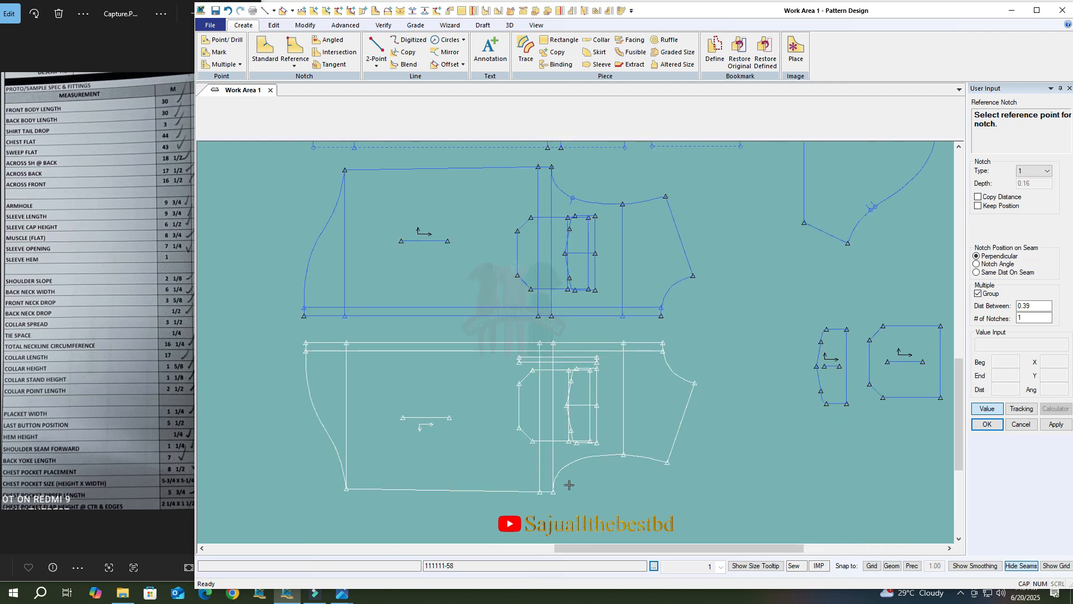
{"action": "left_click", "coordinate": [547, 504]}
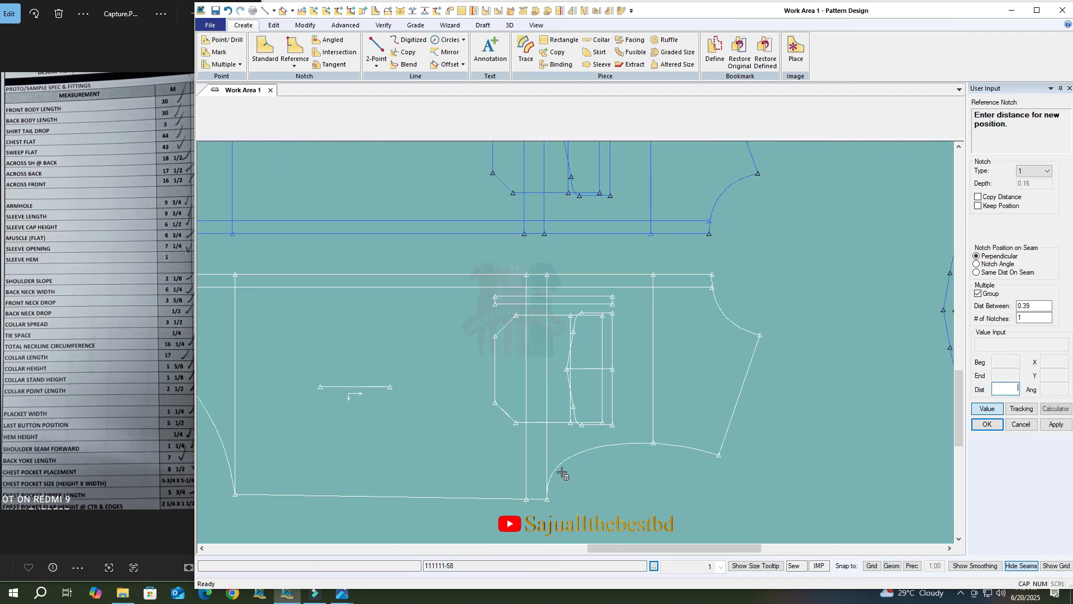
{"action": "left_click", "coordinate": [1015, 362]}
{"action": "left_click", "coordinate": [1003, 373]}
{"action": "key", "text": "Return"}
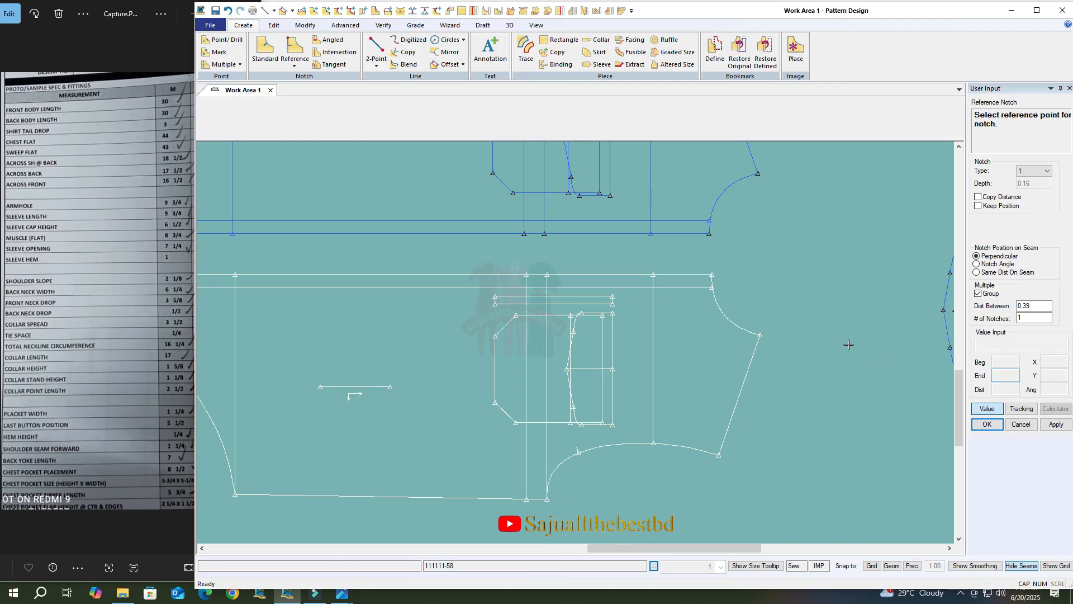
{"action": "key", "text": "Escape"}
{"action": "scroll", "coordinate": [706, 328], "scroll_direction": "down", "scroll_amount": 6}
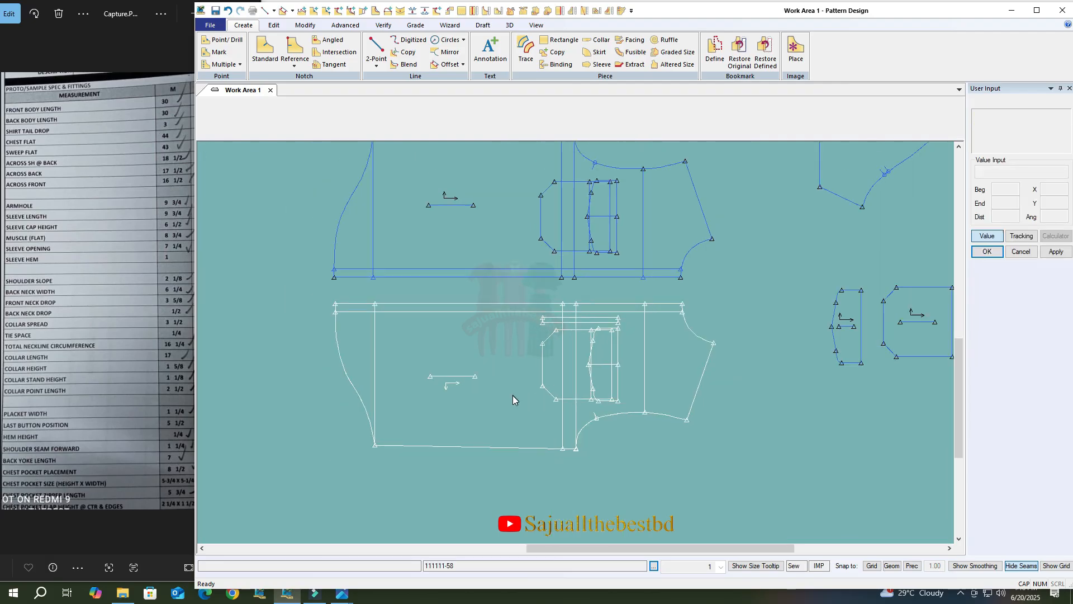
{"action": "scroll", "coordinate": [722, 272], "scroll_direction": "up", "scroll_amount": 5}
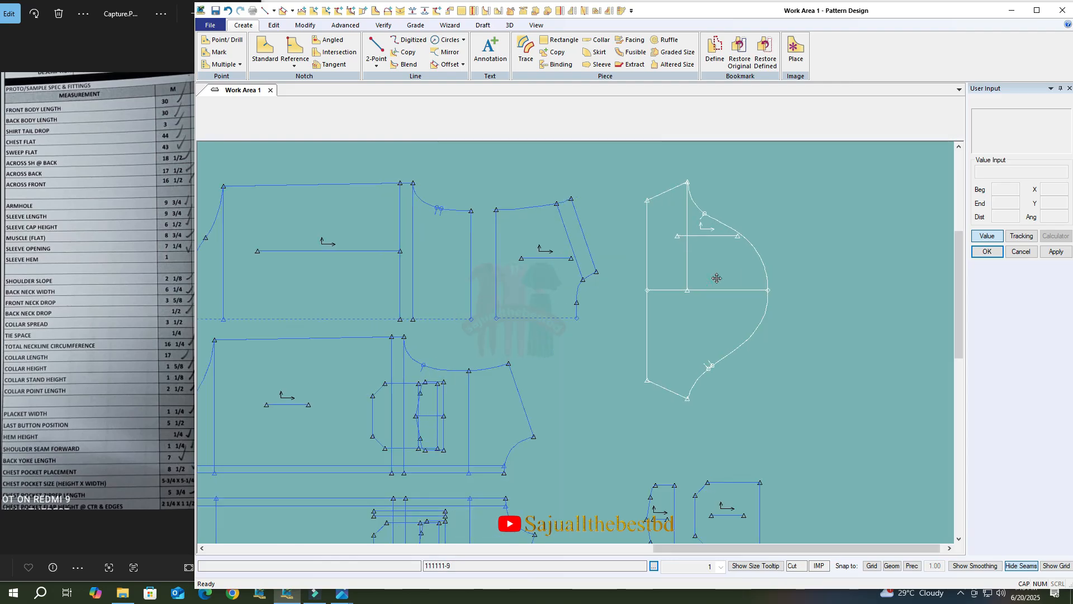
{"action": "scroll", "coordinate": [687, 223], "scroll_direction": "down", "scroll_amount": 3}
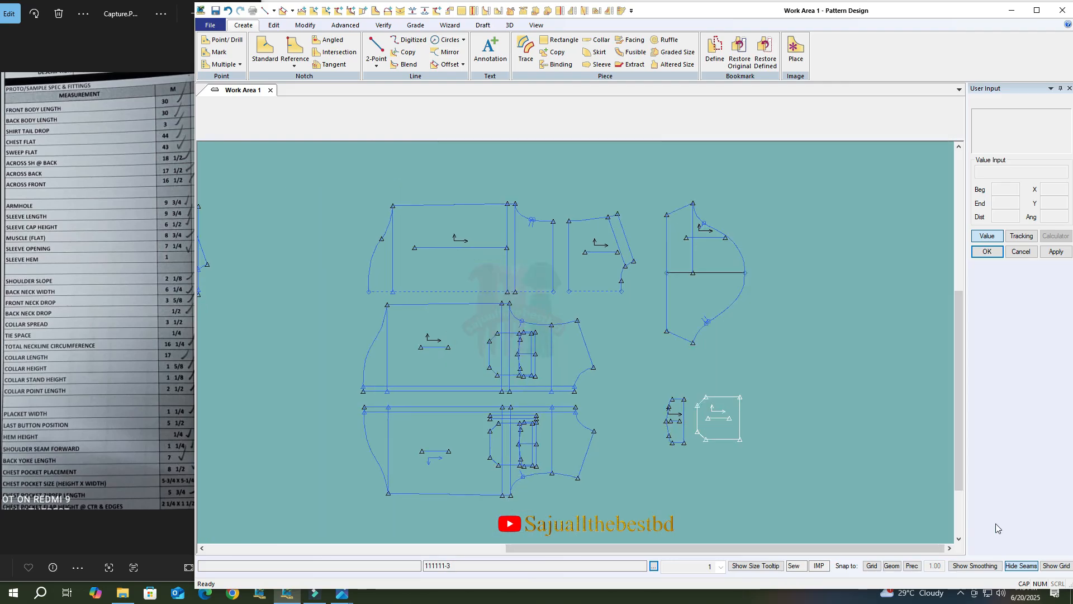
Show the pieces' seam lines and combine the sleeve's two hem segments into one line.
{"action": "left_click", "coordinate": [1024, 567]}
{"action": "scroll", "coordinate": [659, 171], "scroll_direction": "up", "scroll_amount": 1}
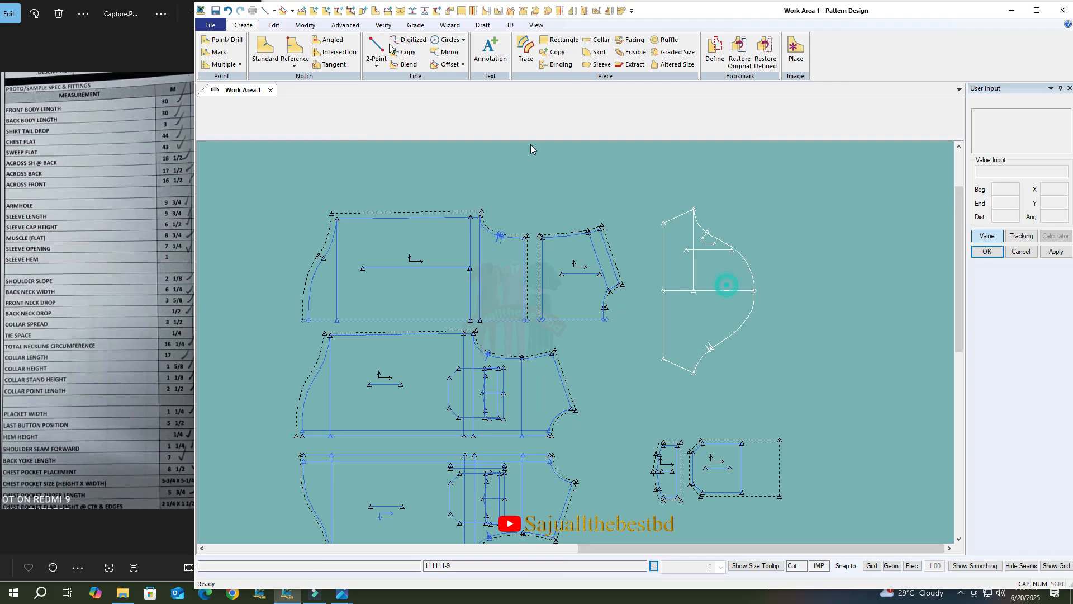
{"action": "left_click", "coordinate": [345, 25]}
{"action": "left_click", "coordinate": [330, 50]}
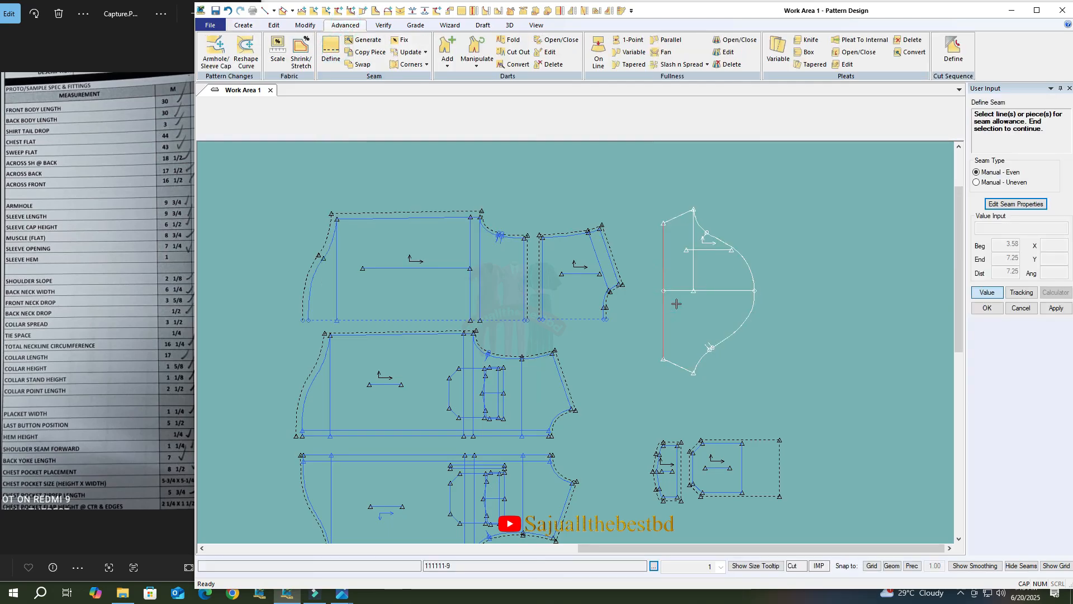
{"action": "left_click", "coordinate": [305, 26]}
{"action": "left_click", "coordinate": [594, 52]}
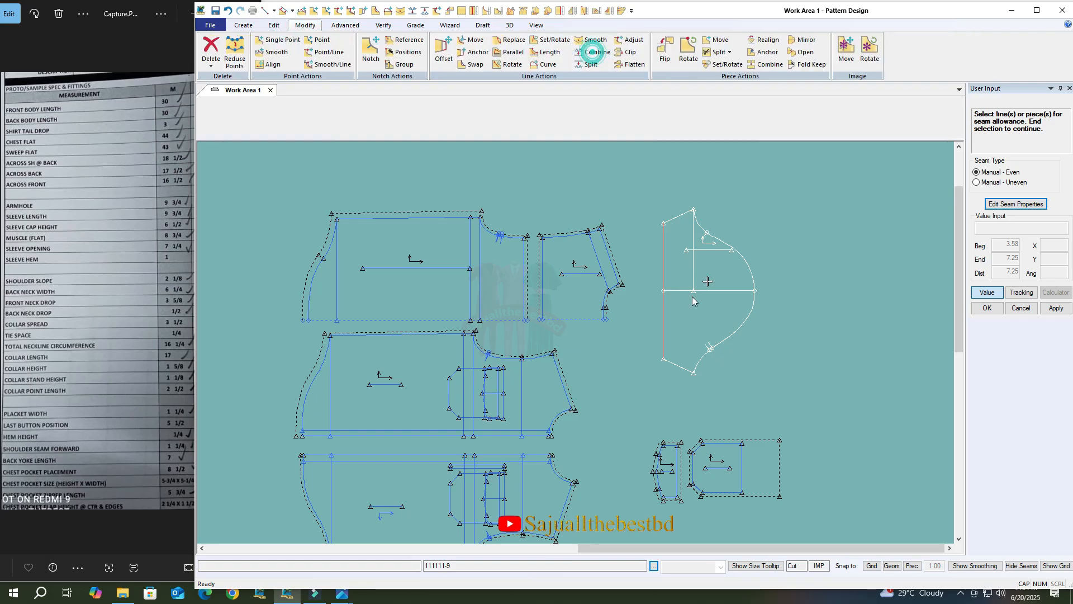
{"action": "left_click", "coordinate": [663, 273]}
{"action": "left_click", "coordinate": [663, 324]}
{"action": "right_click", "coordinate": [702, 304]}
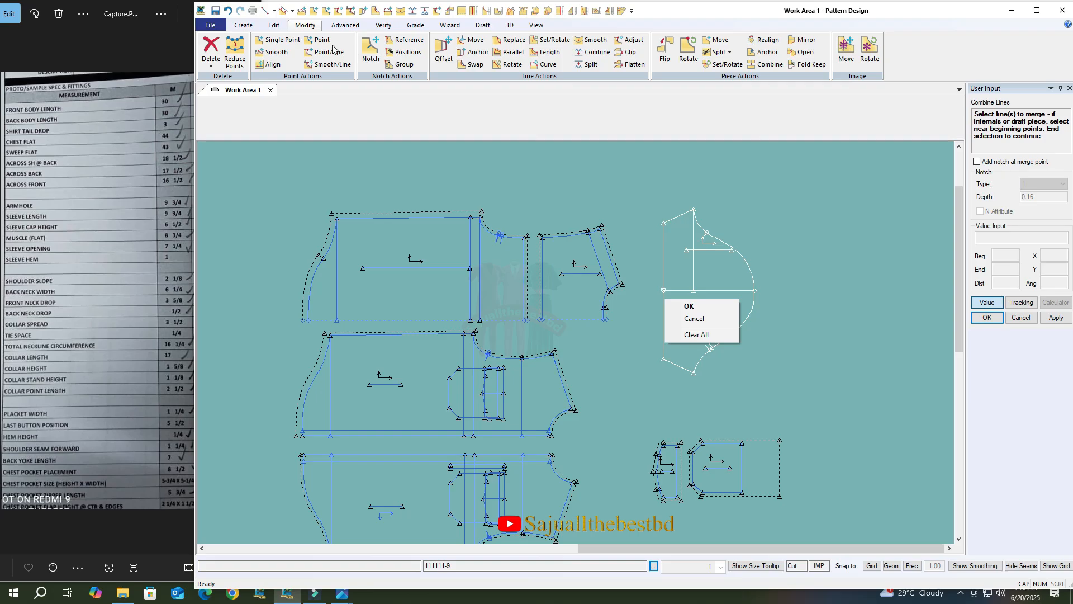
Apply an even manual seam allowance around the whole sleeve piece, sized for its hem.
{"action": "left_click", "coordinate": [345, 25]}
{"action": "left_click", "coordinate": [330, 51]}
{"action": "left_click", "coordinate": [703, 313]}
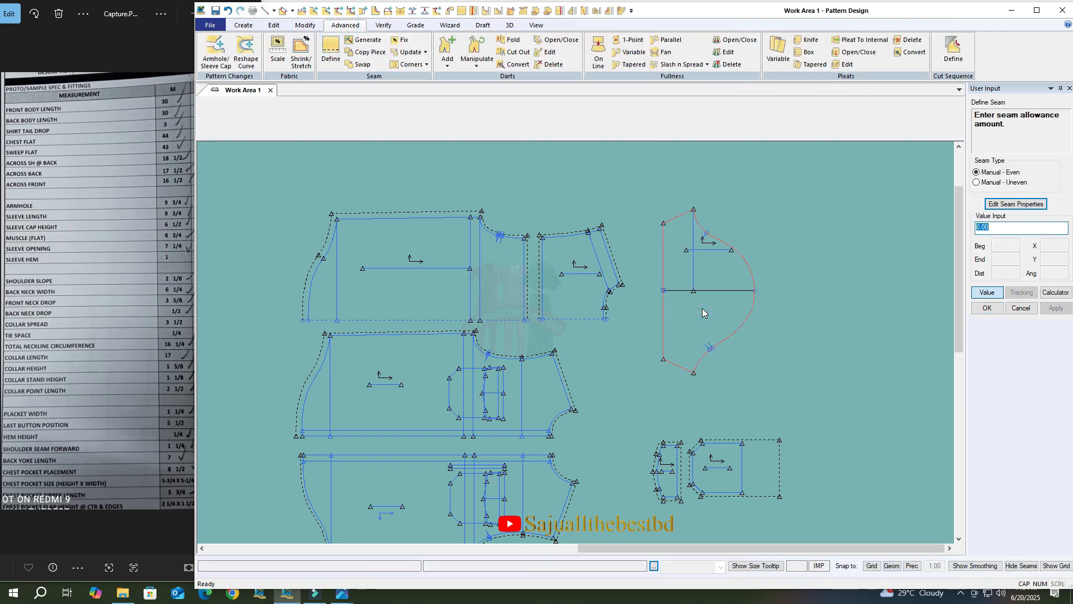
{"action": "key", "text": "Return"}
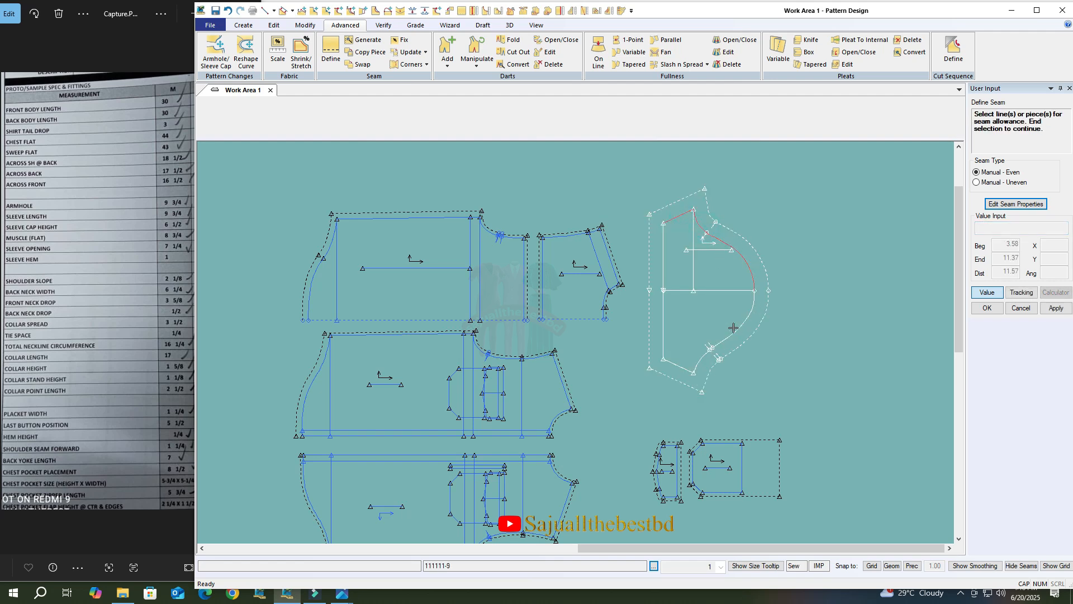
Remove the seam allowance from the sleeve's cap curves.
{"action": "right_click", "coordinate": [845, 312]}
{"action": "left_click", "coordinate": [843, 314]}
{"action": "key", "text": "Return"}
{"action": "right_click", "coordinate": [844, 317]}
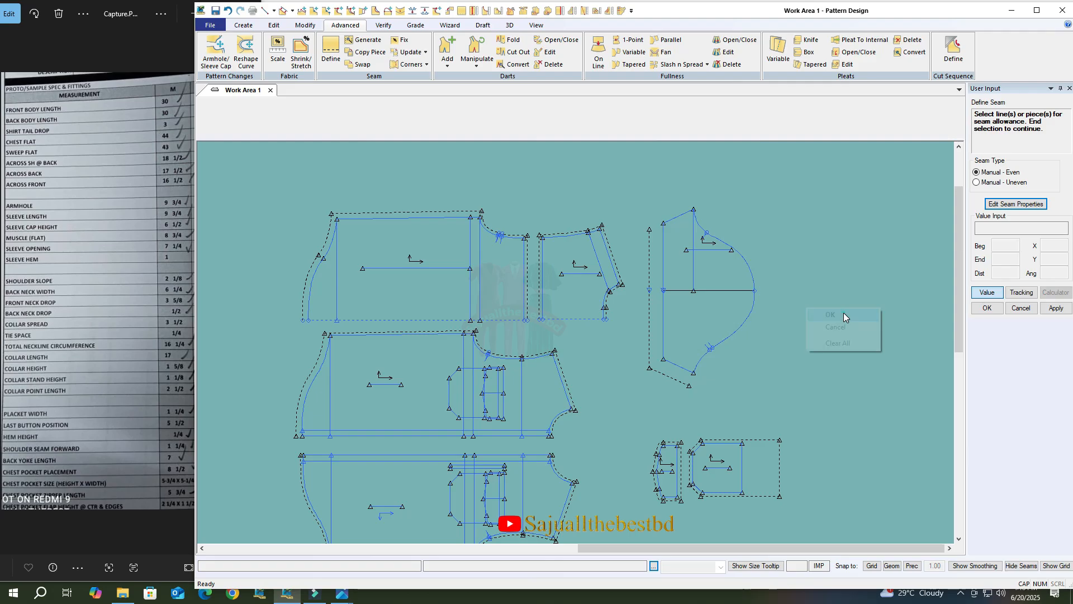
{"action": "left_click", "coordinate": [843, 315]}
Define an even .63 seam allowance on both halves of the sleeve cap curve.
{"action": "left_click", "coordinate": [331, 49]}
{"action": "left_click", "coordinate": [715, 238]}
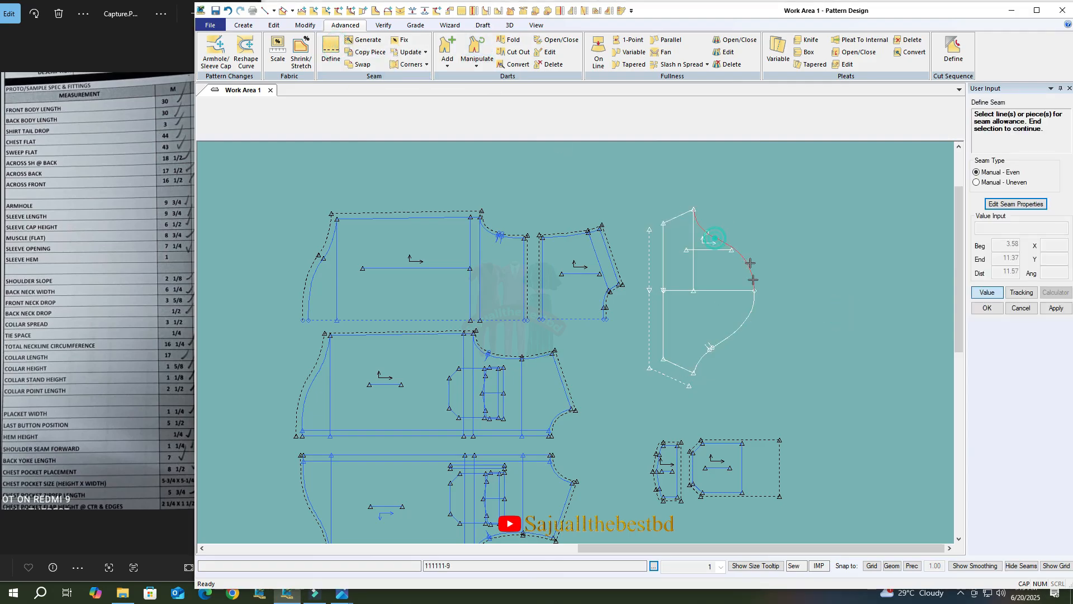
{"action": "right_click", "coordinate": [785, 261]}
{"action": "left_click", "coordinate": [796, 266]}
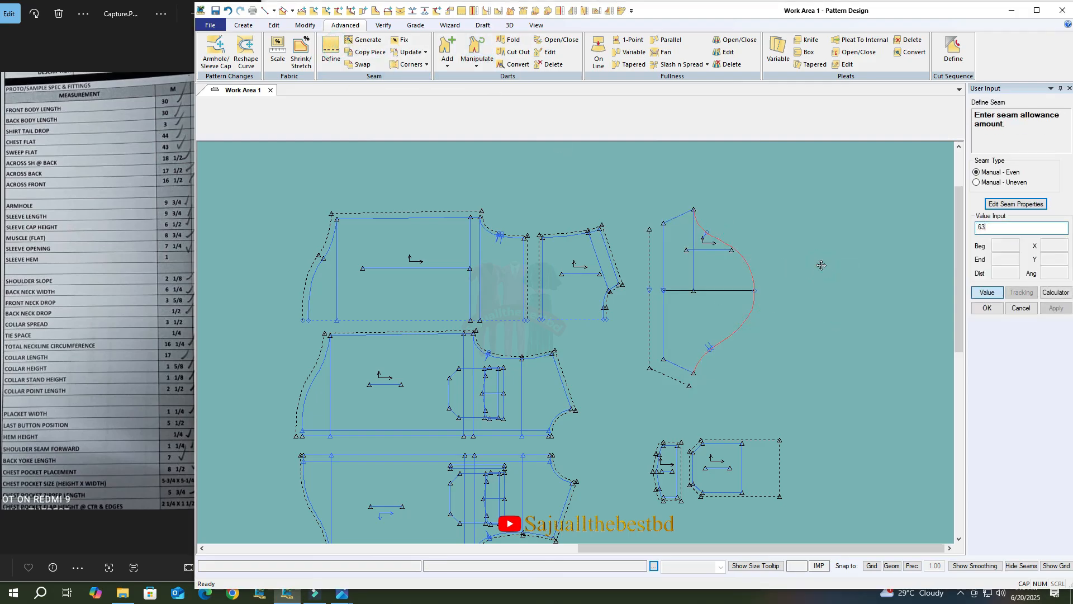
{"action": "key", "text": "Return"}
Set the seam allowance of the sleeve's lower underarm line to .63.
{"action": "left_click", "coordinate": [686, 372]}
{"action": "right_click", "coordinate": [770, 365]}
{"action": "left_click", "coordinate": [781, 365]}
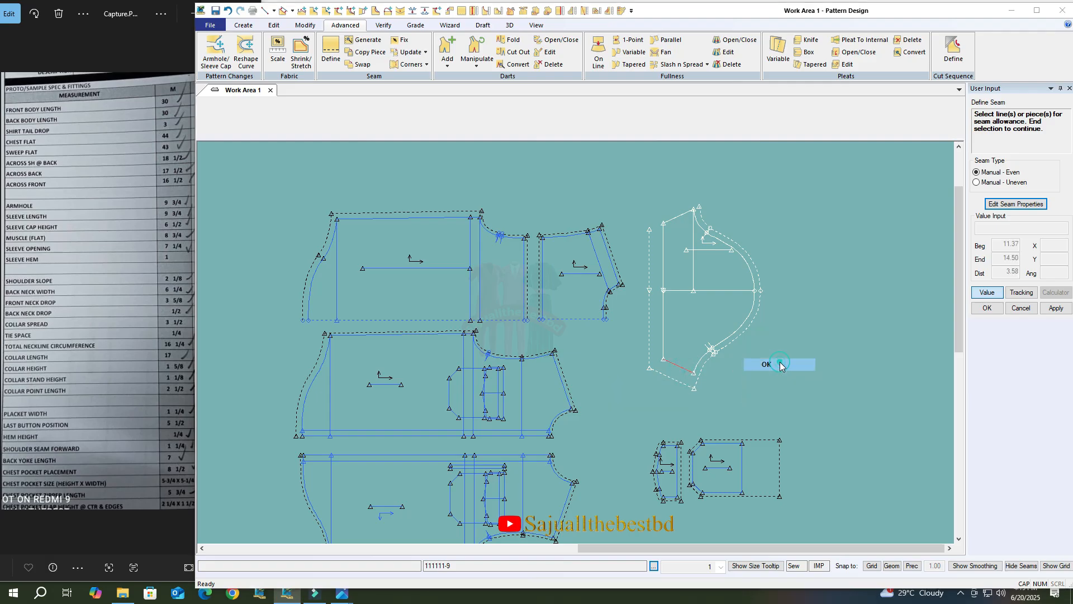
{"action": "type", "text": ".63"}
{"action": "key", "text": "Return"}
Set the seam allowance of the sleeve's upper underarm line to .28 and finish defining seams.
{"action": "left_click", "coordinate": [683, 214]}
{"action": "right_click", "coordinate": [765, 199]}
{"action": "left_click", "coordinate": [800, 204]}
{"action": "type", "text": "."}
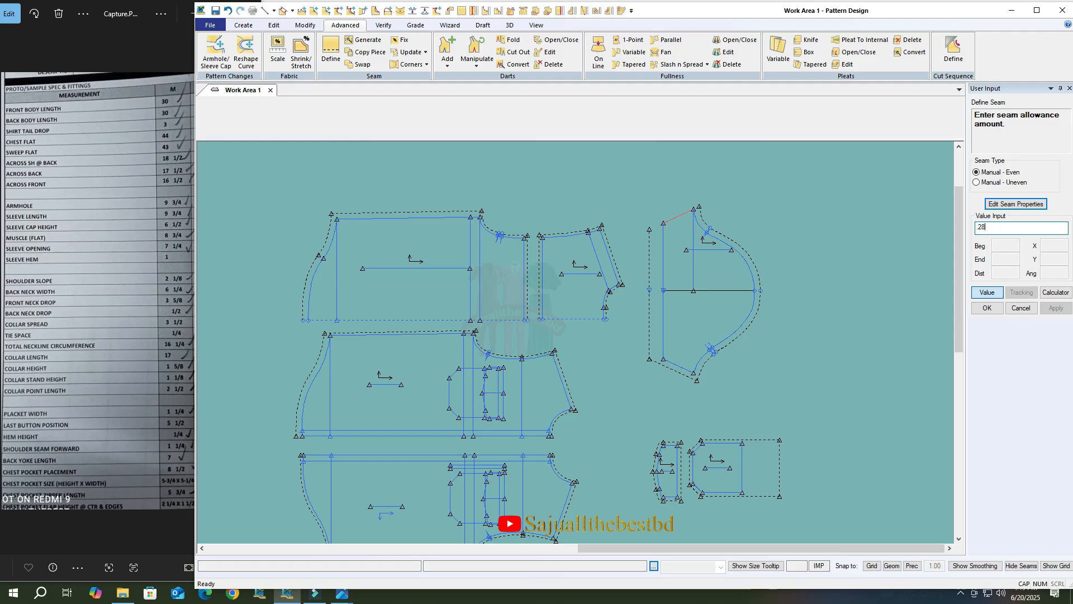
{"action": "type", "text": "28"}
{"action": "key", "text": "Return"}
{"action": "right_click", "coordinate": [700, 218]}
{"action": "left_click", "coordinate": [726, 223]}
Apply Turnback seam corners to the sleeve's hem.
{"action": "scroll", "coordinate": [723, 228], "scroll_direction": "up", "scroll_amount": 3}
{"action": "left_click", "coordinate": [418, 64]}
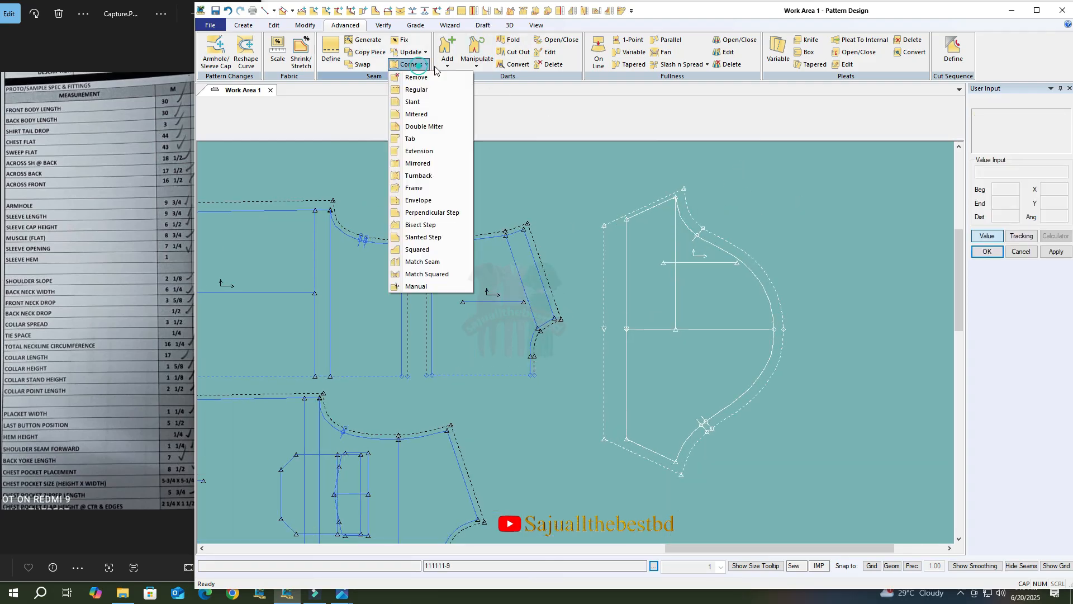
{"action": "left_click", "coordinate": [418, 176]}
{"action": "right_click", "coordinate": [632, 246]}
{"action": "left_click", "coordinate": [643, 250]}
{"action": "scroll", "coordinate": [719, 269], "scroll_direction": "down", "scroll_amount": 4}
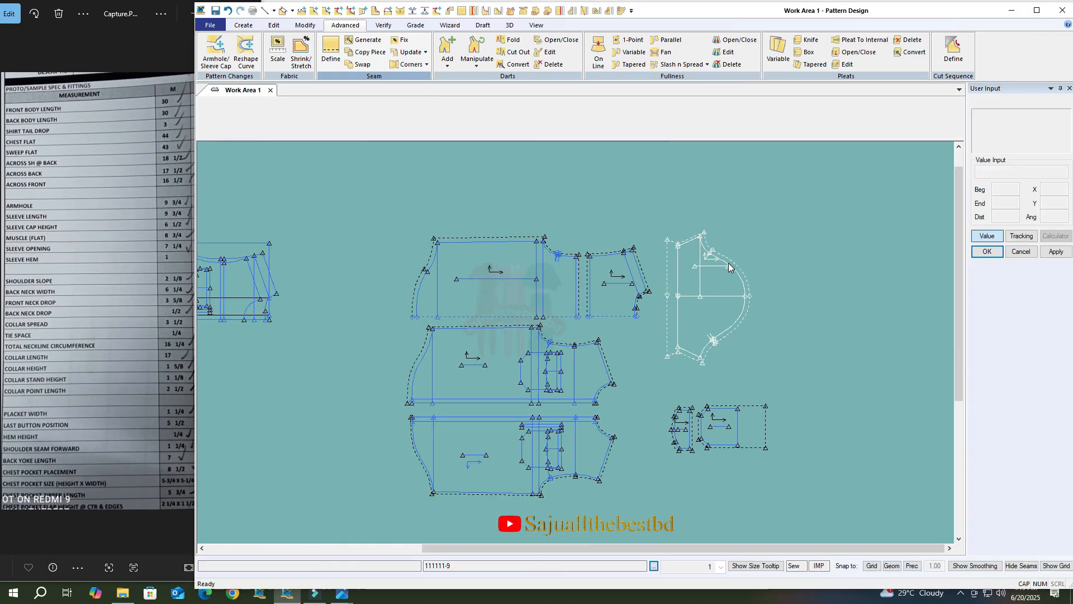
{"action": "scroll", "coordinate": [728, 263], "scroll_direction": "down", "scroll_amount": 3}
{"action": "scroll", "coordinate": [702, 313], "scroll_direction": "up", "scroll_amount": 4}
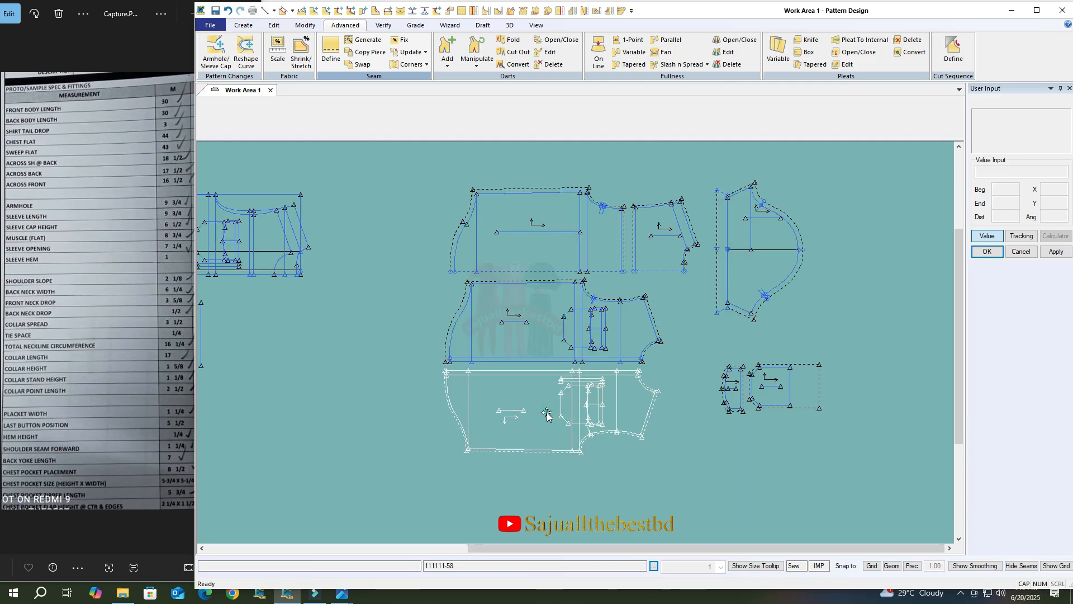
{"action": "scroll", "coordinate": [721, 316], "scroll_direction": "down", "scroll_amount": 1}
{"action": "scroll", "coordinate": [782, 369], "scroll_direction": "up", "scroll_amount": 2}
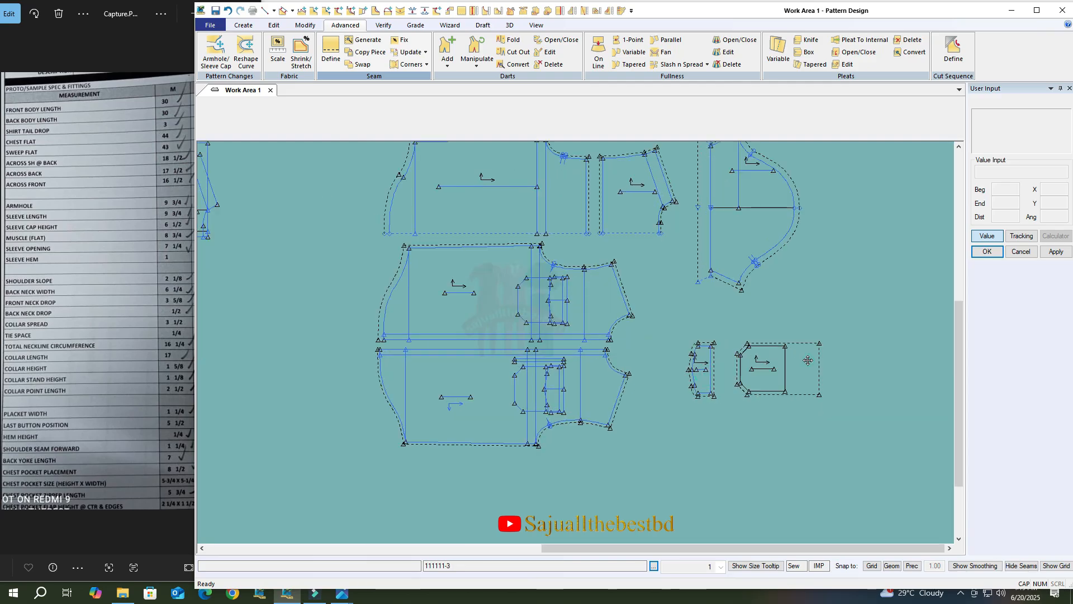
{"action": "scroll", "coordinate": [804, 335], "scroll_direction": "down", "scroll_amount": 3}
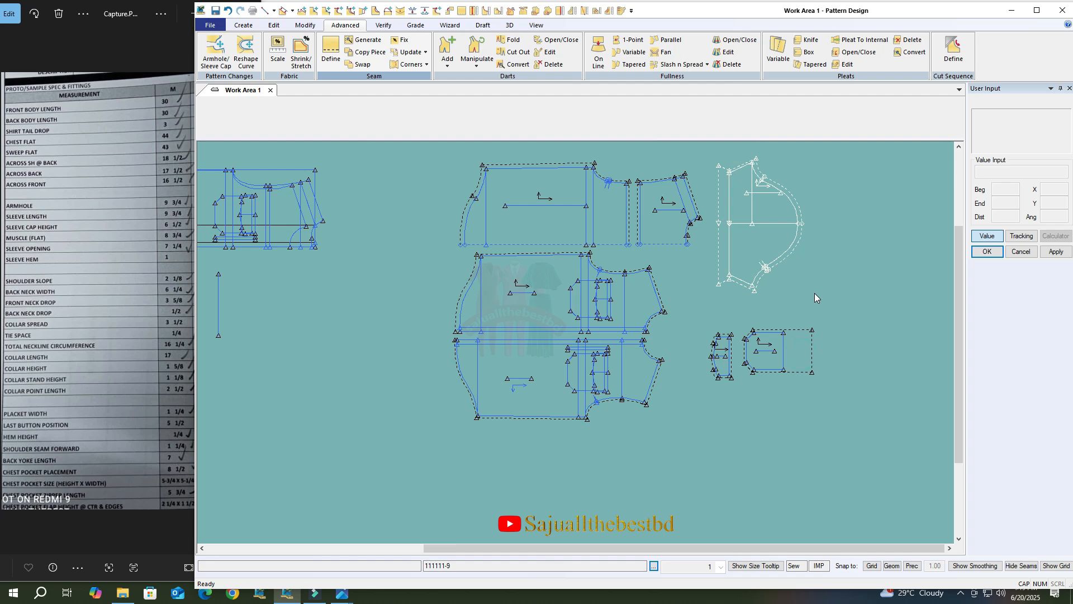
{"action": "left_click", "coordinate": [338, 597]}
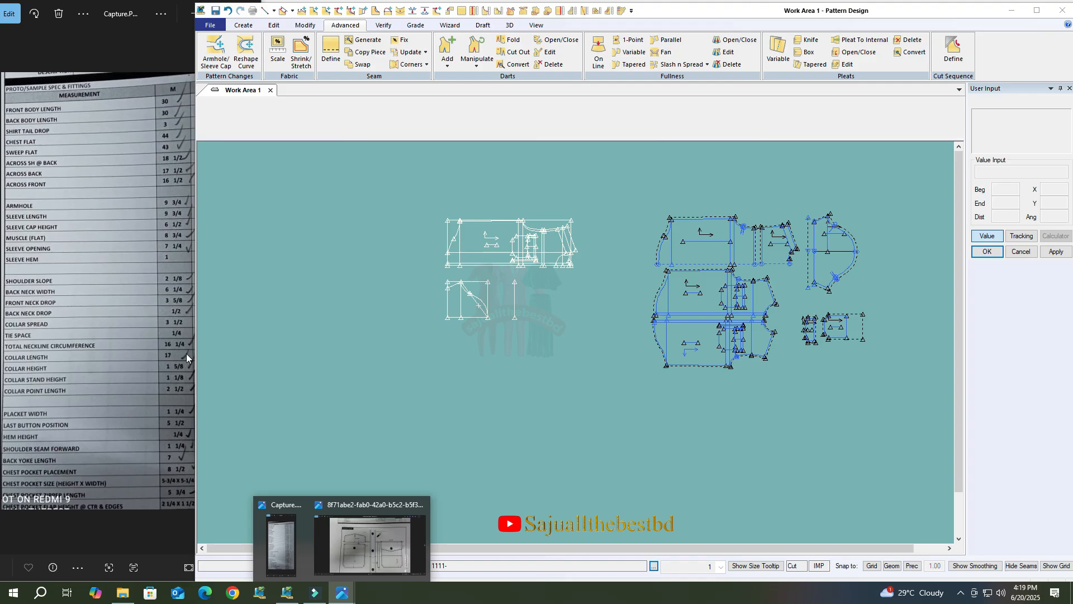
{"action": "left_click", "coordinate": [514, 254]}
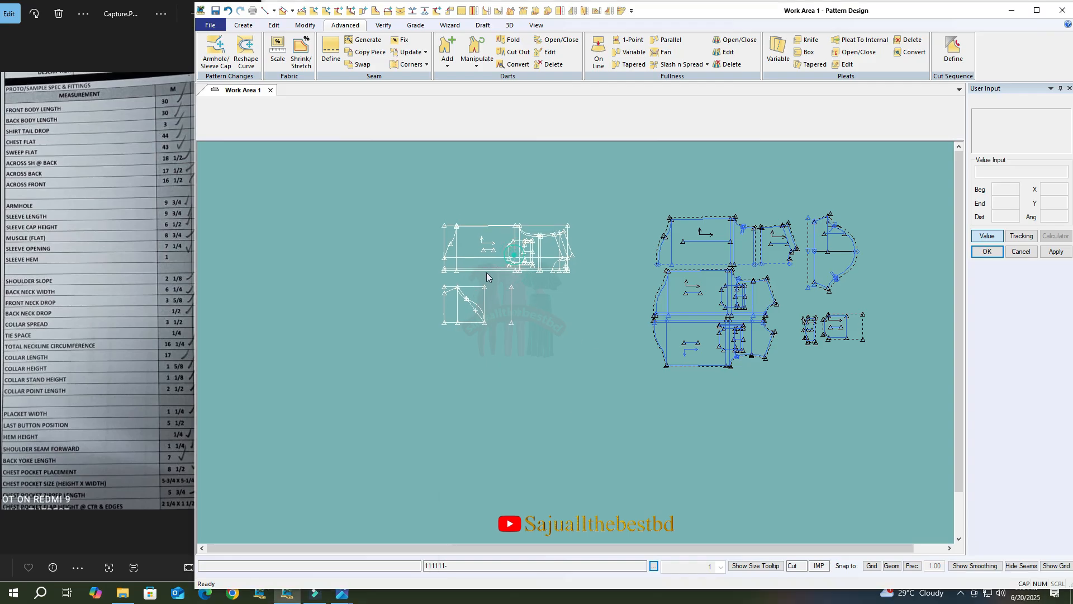
Offset the sleeve draft's lower horizontal line to place one copy freehand below the draft.
{"action": "scroll", "coordinate": [455, 335], "scroll_direction": "up", "scroll_amount": 5}
{"action": "left_click", "coordinate": [243, 25]}
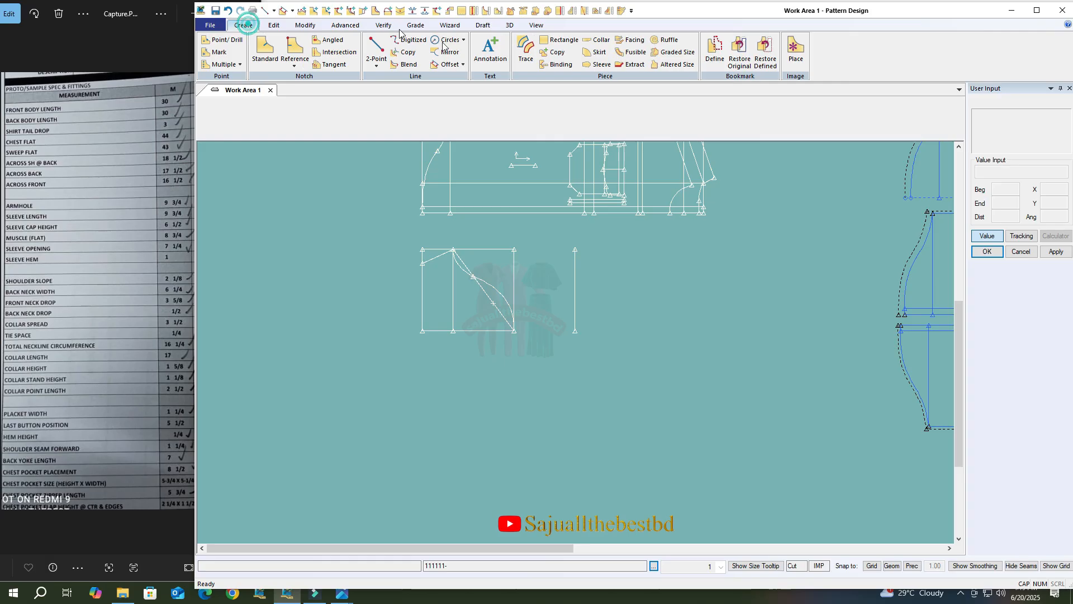
{"action": "left_click", "coordinate": [448, 66]}
{"action": "left_click", "coordinate": [477, 331]}
{"action": "right_click", "coordinate": [476, 330]}
{"action": "left_click", "coordinate": [477, 331]}
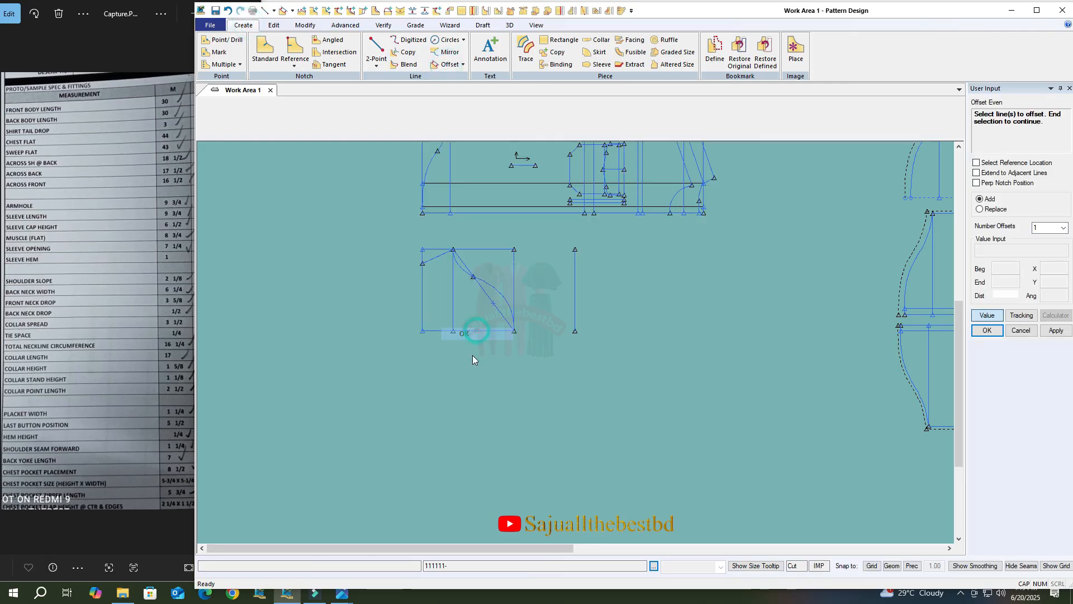
{"action": "left_click", "coordinate": [481, 360]}
{"action": "left_click", "coordinate": [519, 320]}
{"action": "scroll", "coordinate": [446, 399], "scroll_direction": "up", "scroll_amount": 3}
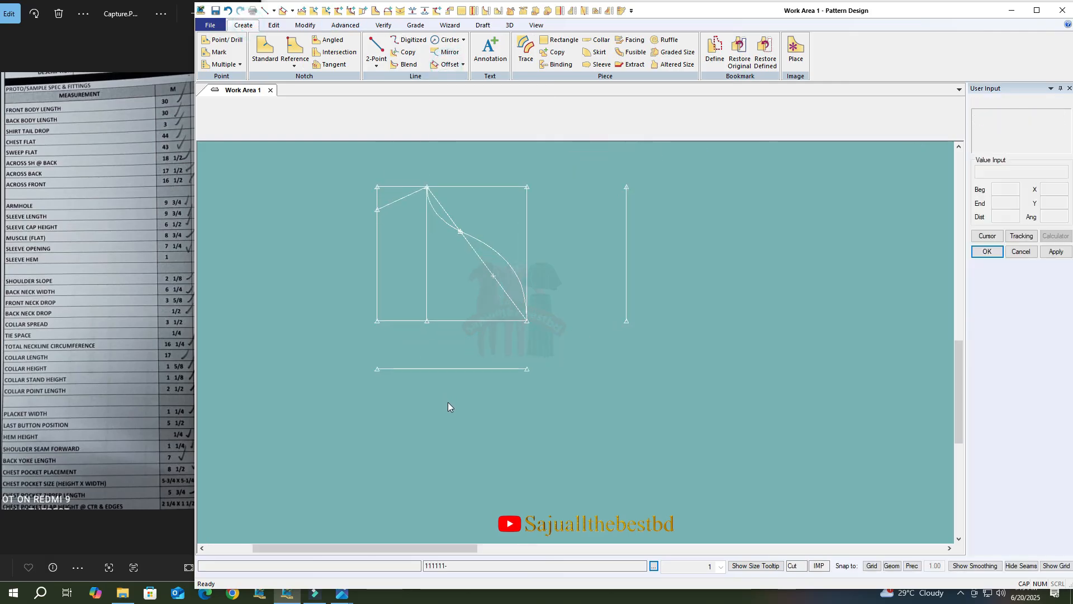
{"action": "scroll", "coordinate": [446, 391], "scroll_direction": "up", "scroll_amount": 3}
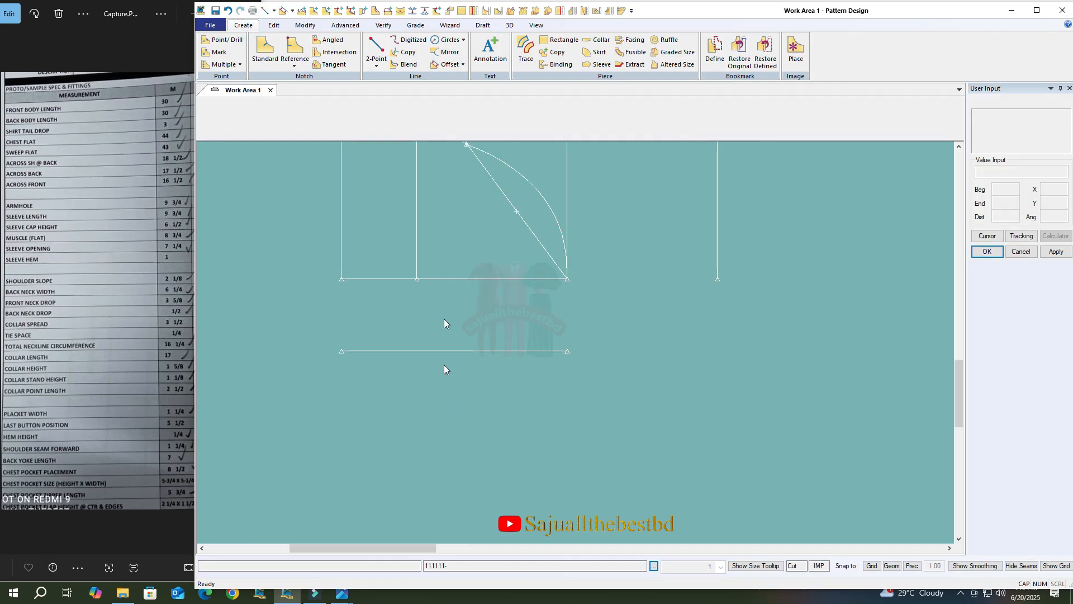
Split the copied horizontal line by entering a distance from its end, separating a short piece at one end.
{"action": "left_click", "coordinate": [275, 25]}
{"action": "left_click", "coordinate": [305, 25]}
{"action": "left_click", "coordinate": [587, 65]}
{"action": "left_click", "coordinate": [371, 343]}
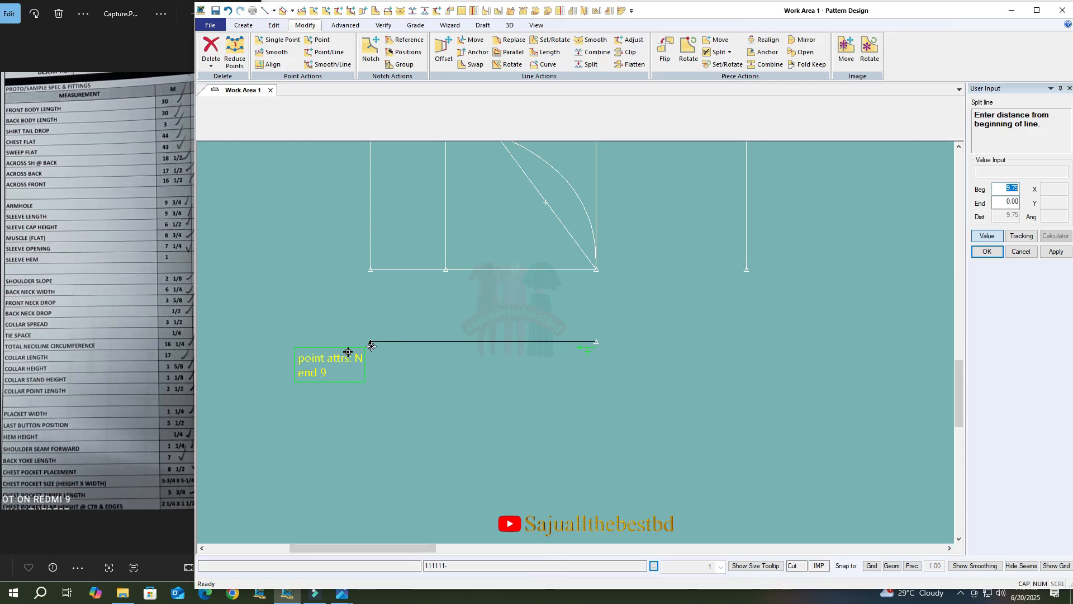
{"action": "left_click", "coordinate": [1004, 204]}
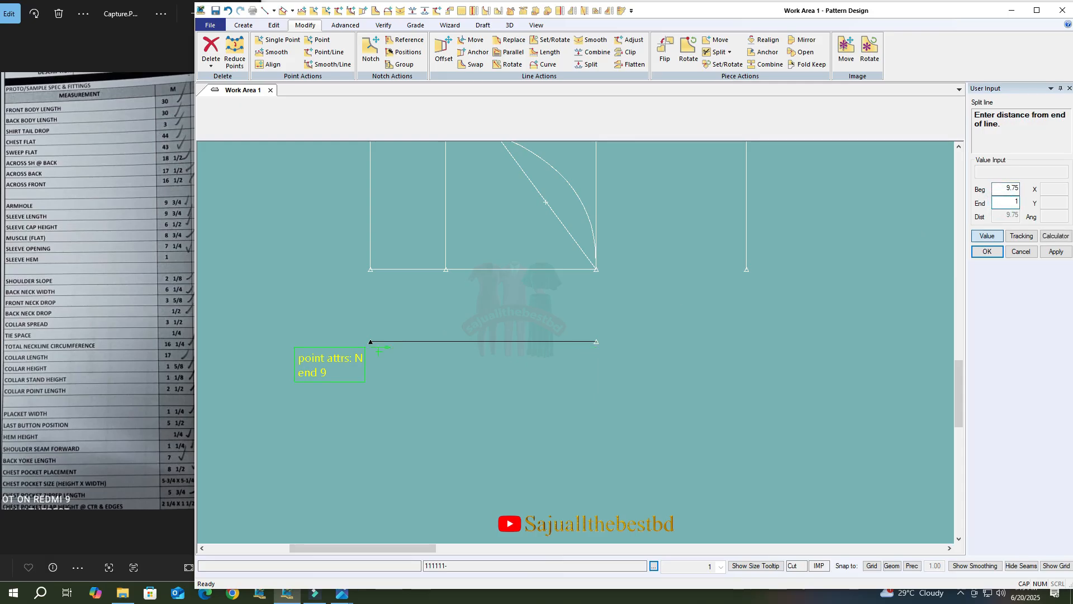
{"action": "key", "text": "Return"}
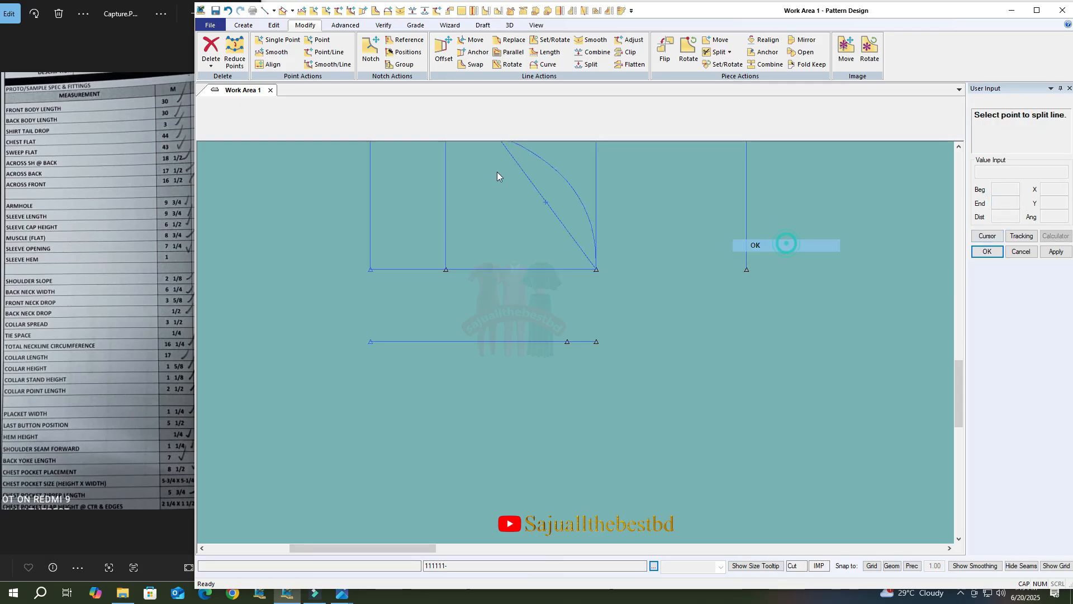
{"action": "left_click", "coordinate": [244, 25]}
{"action": "left_click", "coordinate": [447, 64]}
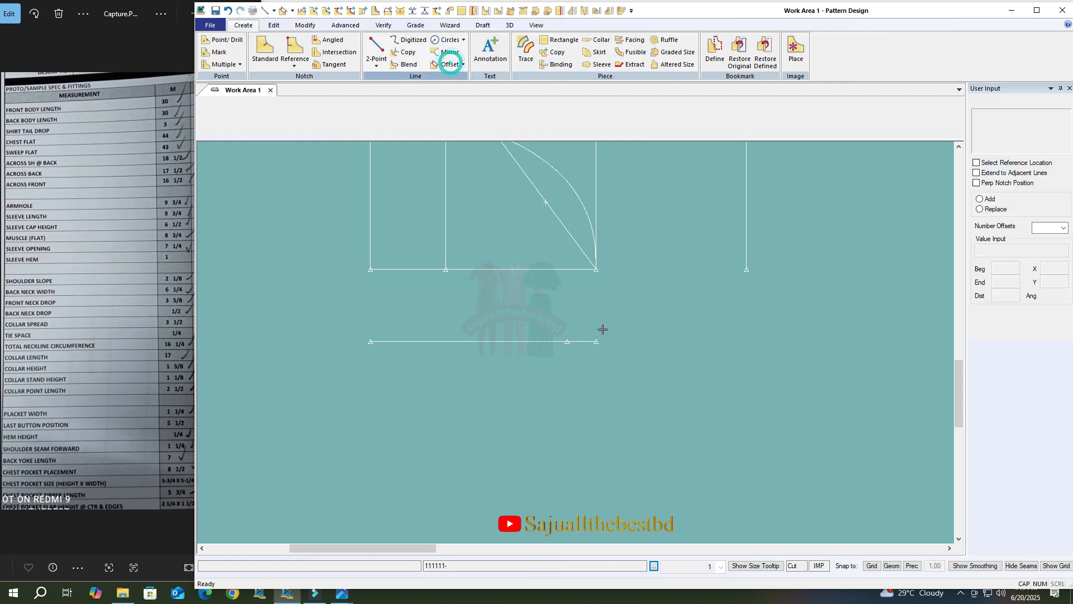
{"action": "left_click", "coordinate": [582, 341]}
{"action": "right_click", "coordinate": [625, 303]}
{"action": "left_click", "coordinate": [624, 302]}
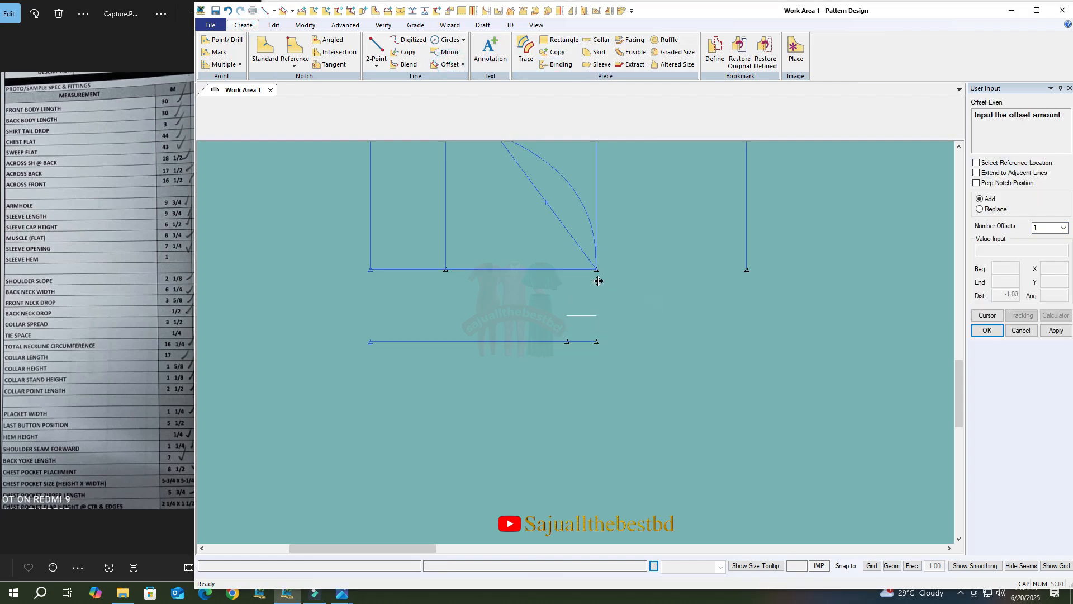
Delete the short leftover segment at the end of the split line.
{"action": "left_click", "coordinate": [305, 25]}
{"action": "left_click", "coordinate": [211, 65]}
{"action": "left_click", "coordinate": [228, 105]}
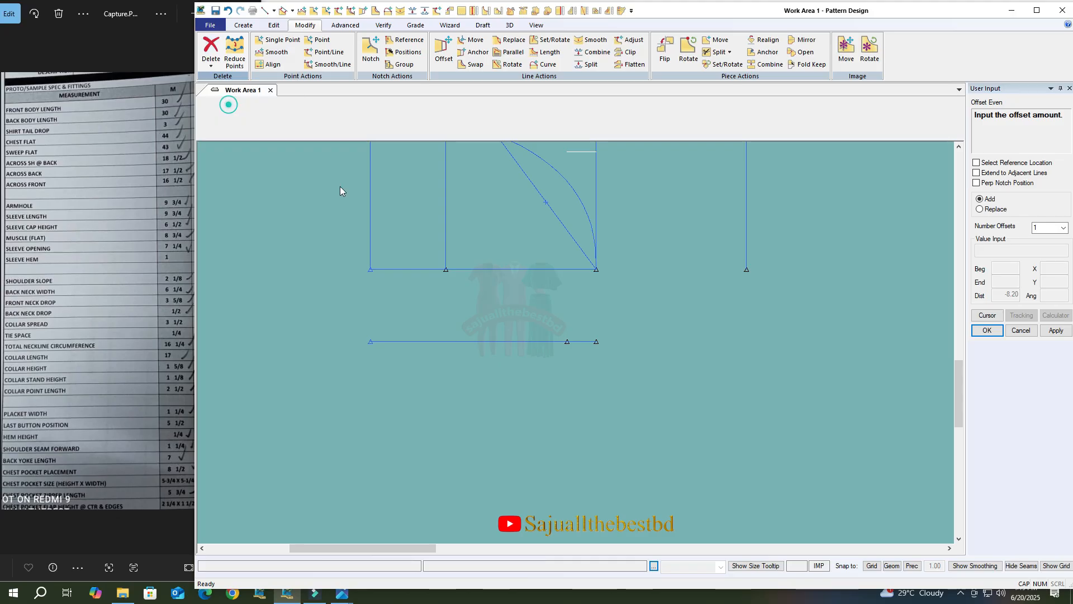
{"action": "right_click", "coordinate": [625, 313]}
{"action": "left_click", "coordinate": [631, 318]}
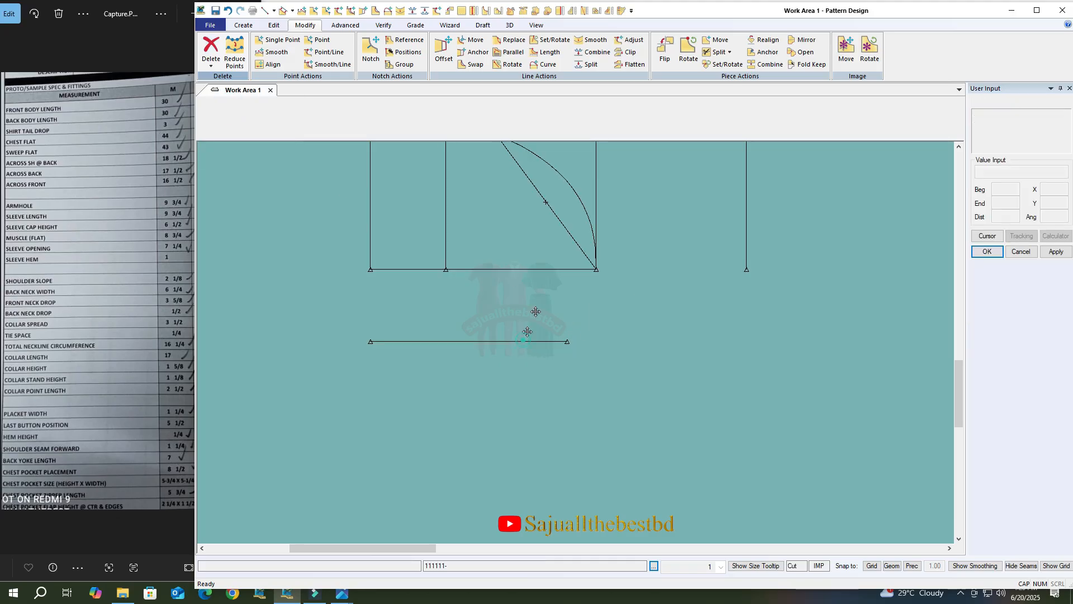
Move the remaining horizontal line further down, clear of the sleeve draft.
{"action": "left_click", "coordinate": [477, 38]}
{"action": "left_click", "coordinate": [519, 299]}
{"action": "right_click", "coordinate": [520, 299]}
{"action": "left_click", "coordinate": [526, 305]}
{"action": "left_click", "coordinate": [528, 295]}
{"action": "left_click", "coordinate": [528, 297]}
{"action": "right_click", "coordinate": [528, 297]}
{"action": "left_click", "coordinate": [528, 301]}
{"action": "left_click", "coordinate": [529, 384]}
{"action": "scroll", "coordinate": [576, 260], "scroll_direction": "down", "scroll_amount": 1}
{"action": "scroll", "coordinate": [521, 401], "scroll_direction": "up", "scroll_amount": 10}
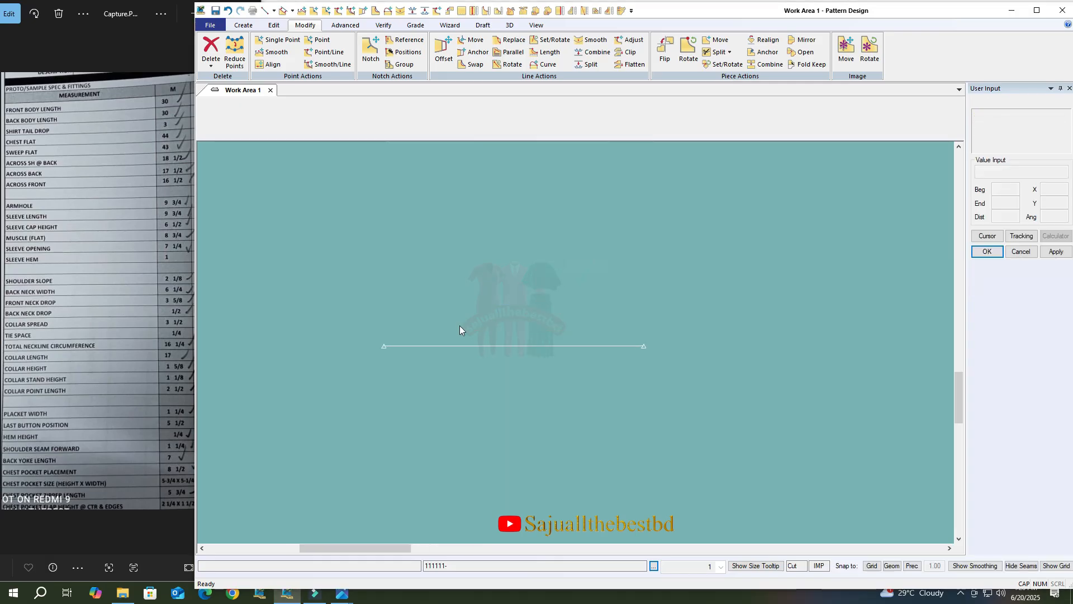
Draw a 0.50 vertical line upward from the right endpoint of the moved horizontal line.
{"action": "middle_click_drag", "start_coordinate": [552, 359], "coordinate": [532, 336]}
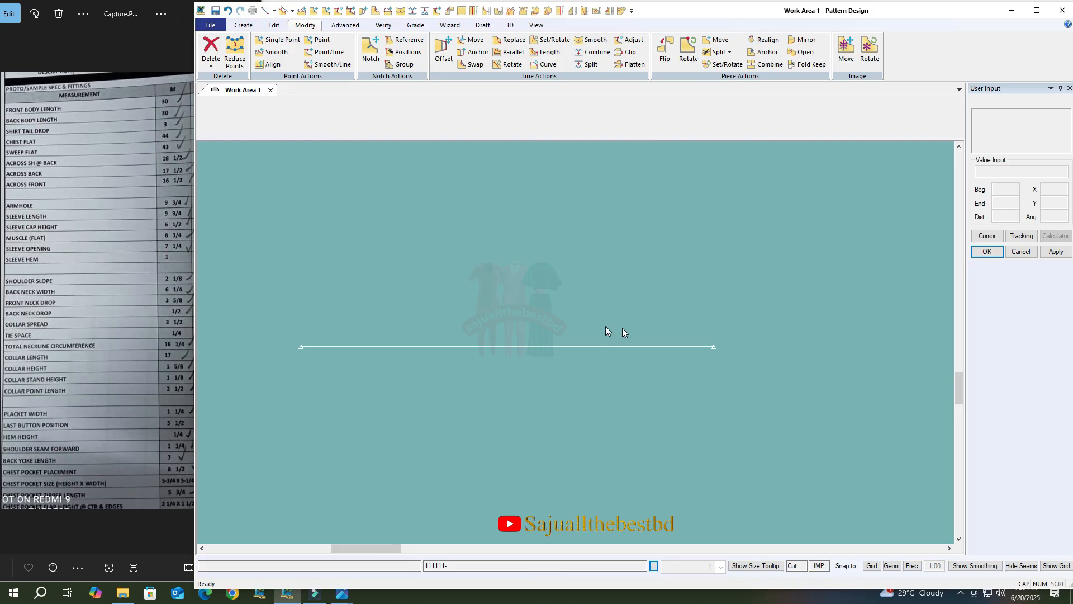
{"action": "left_click", "coordinate": [265, 10]}
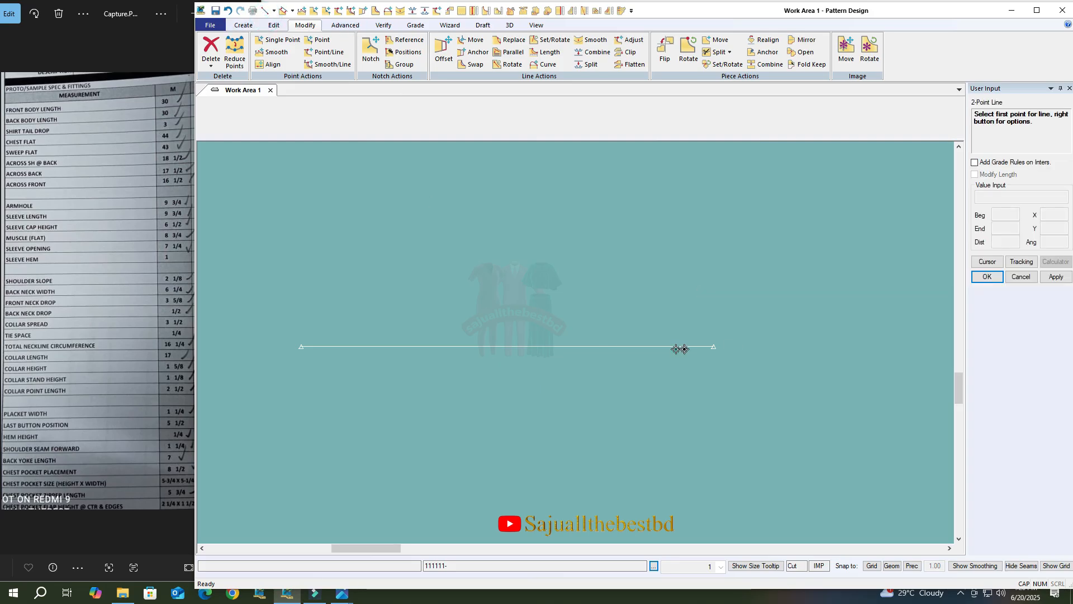
{"action": "left_click", "coordinate": [713, 346]}
{"action": "right_click", "coordinate": [711, 307]}
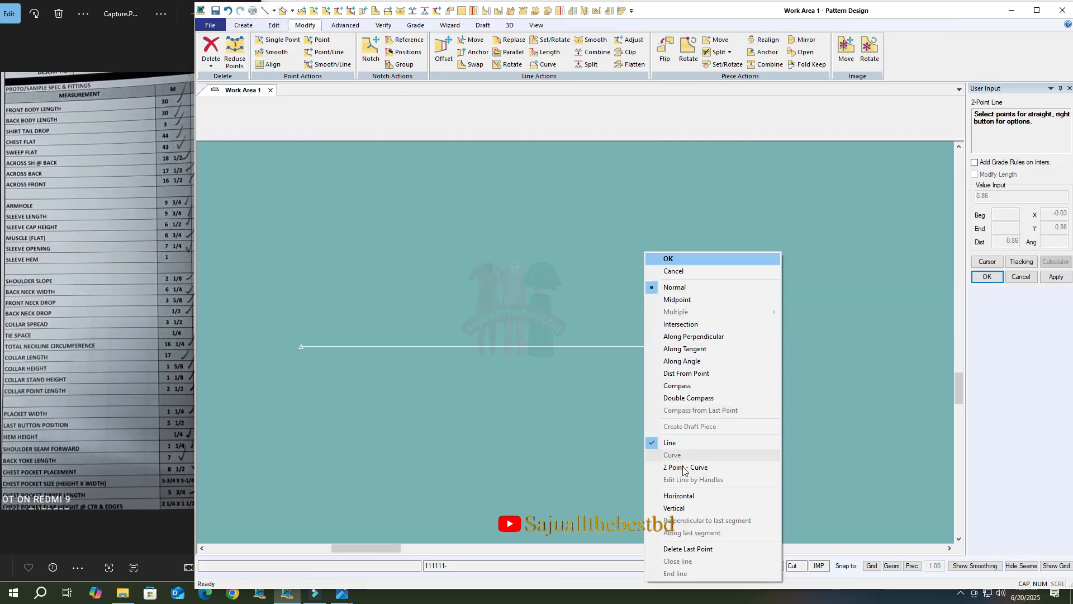
{"action": "left_click", "coordinate": [674, 508]}
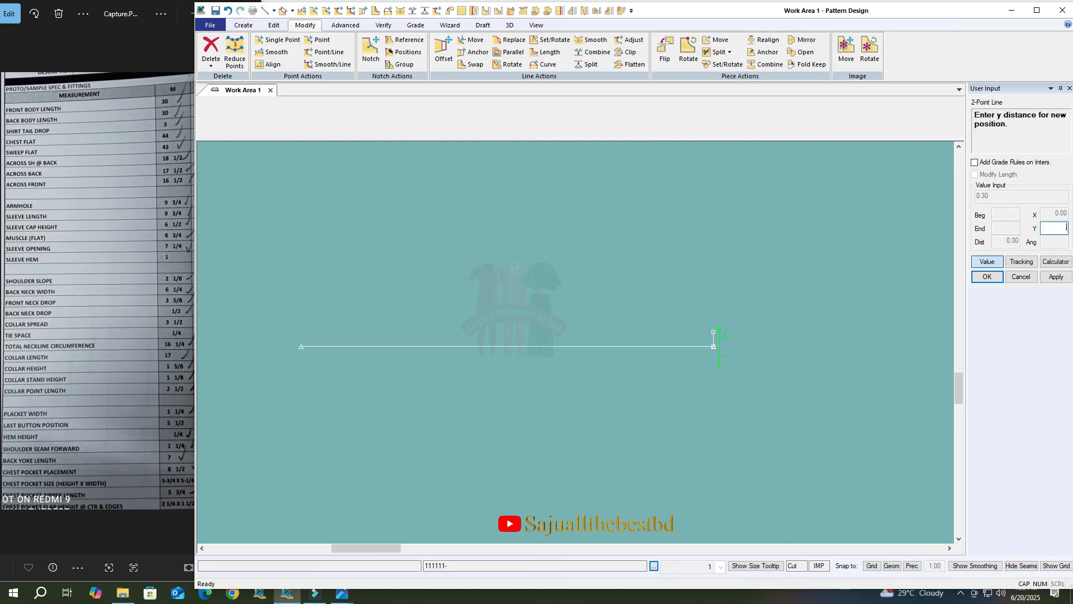
{"action": "key", "text": "Return"}
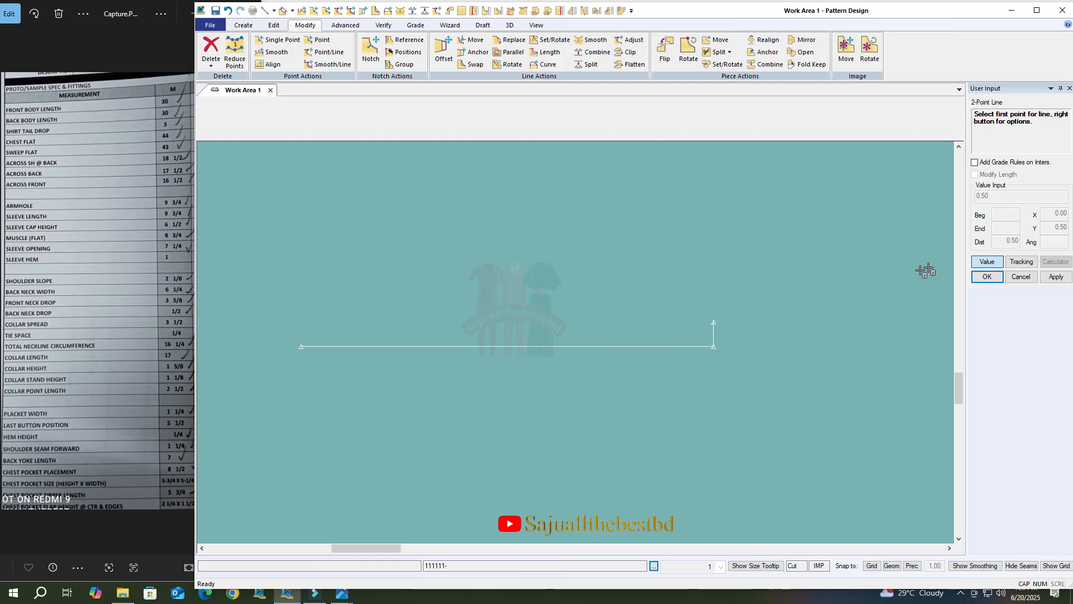
Draw a straight line about 4.33 long from near the middle of the horizontal line to the upper end of the short vertical line.
{"action": "right_click", "coordinate": [767, 241]}
{"action": "left_click", "coordinate": [761, 240]}
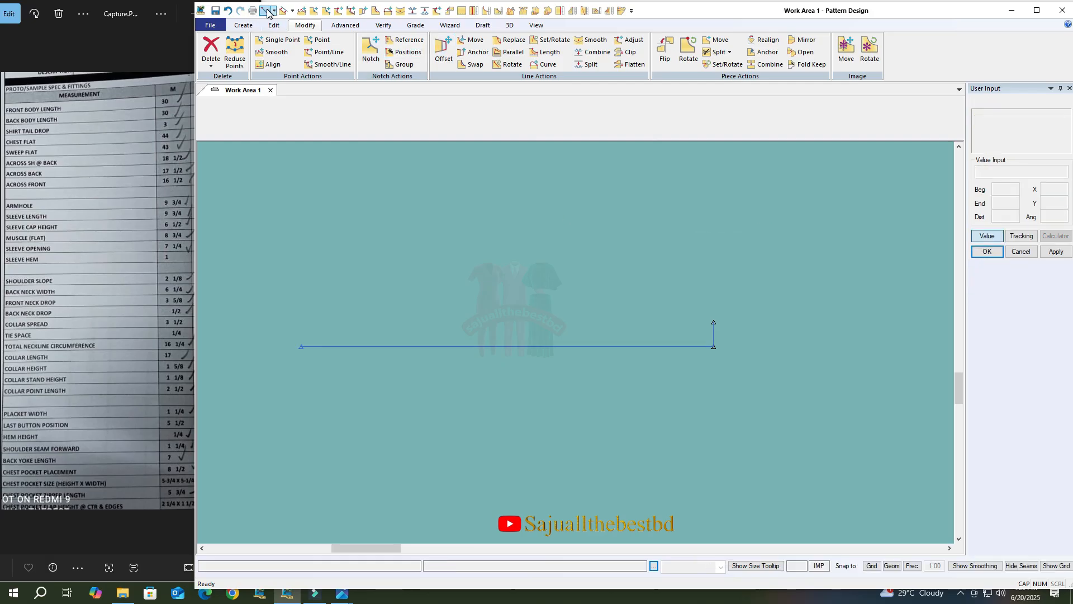
{"action": "left_click", "coordinate": [266, 12]}
{"action": "left_click", "coordinate": [503, 347]}
{"action": "key", "text": "Return"}
{"action": "left_click", "coordinate": [714, 322]}
{"action": "right_click", "coordinate": [767, 243]}
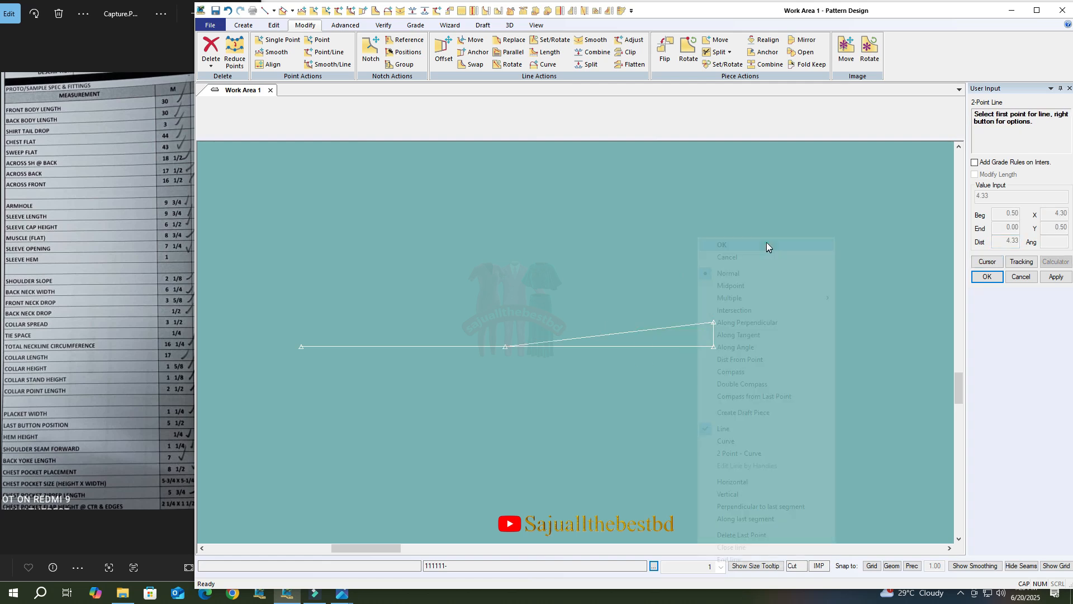
{"action": "left_click", "coordinate": [766, 243]}
{"action": "scroll", "coordinate": [767, 242], "scroll_direction": "up", "scroll_amount": 6}
{"action": "middle_click_drag", "start_coordinate": [592, 360], "coordinate": [608, 340]}
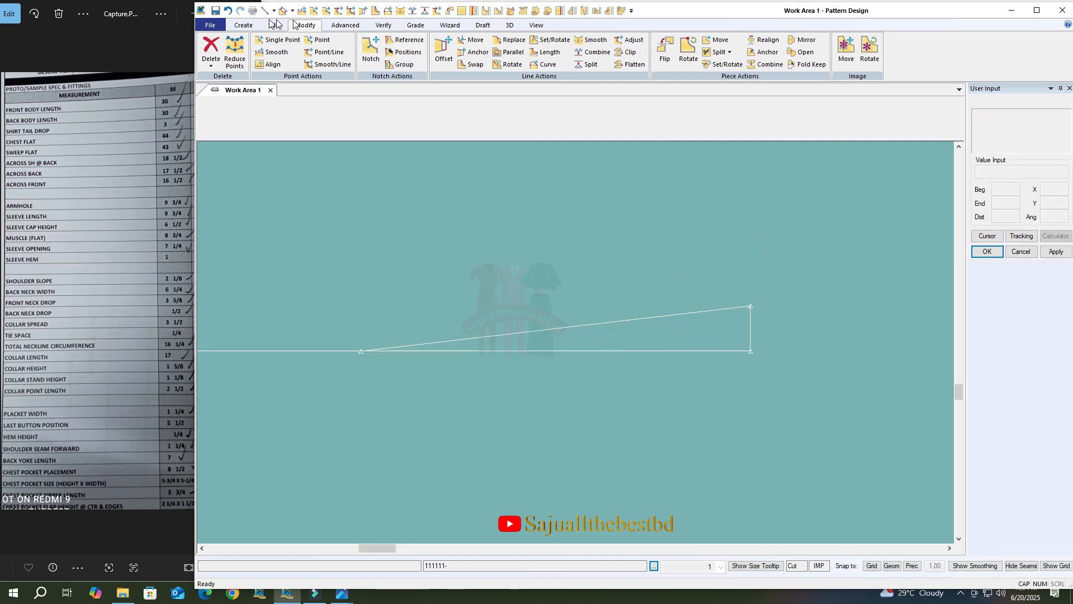
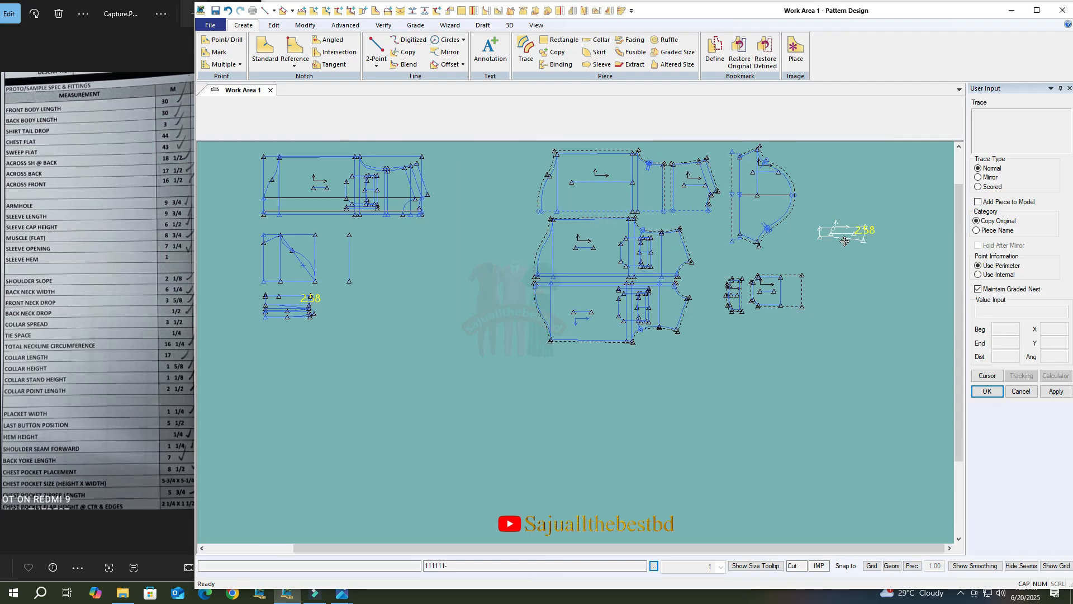
Finish the collar trace, then trace the collar stand outline into its own pattern piece and place it just below the collar piece.
{"action": "left_click", "coordinate": [987, 391]}
{"action": "scroll", "coordinate": [335, 293], "scroll_direction": "up", "scroll_amount": 5}
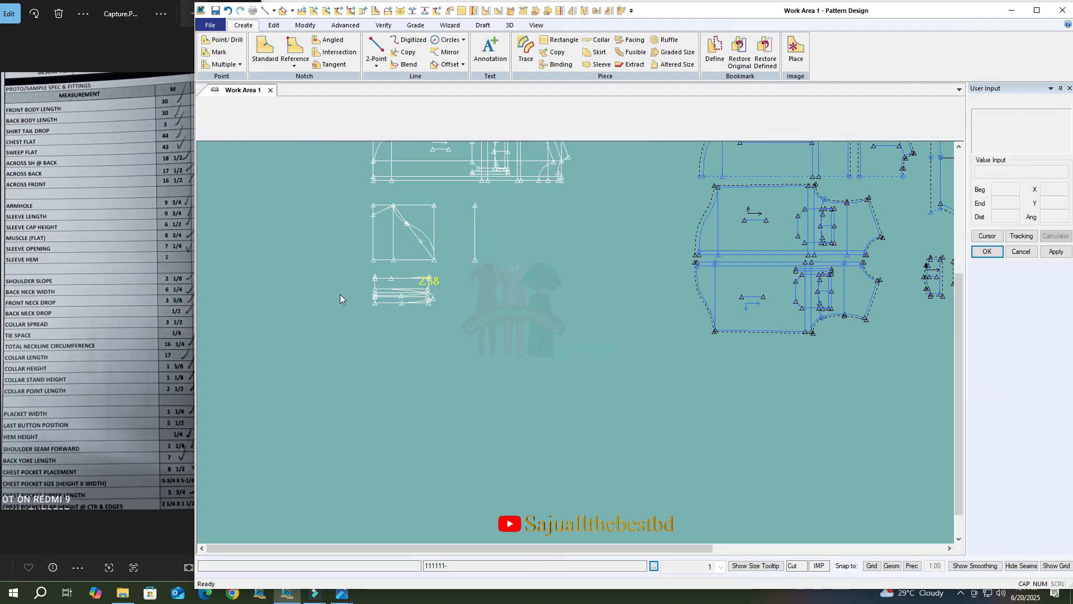
{"action": "scroll", "coordinate": [379, 302], "scroll_direction": "up", "scroll_amount": 3}
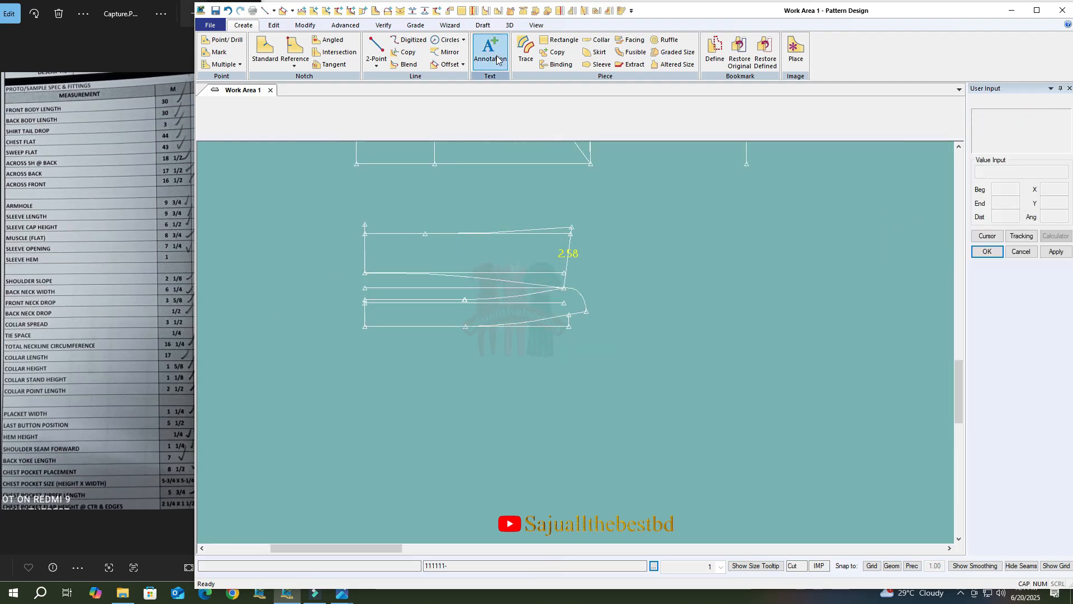
{"action": "left_click", "coordinate": [525, 51]}
{"action": "scroll", "coordinate": [358, 323], "scroll_direction": "up", "scroll_amount": 3}
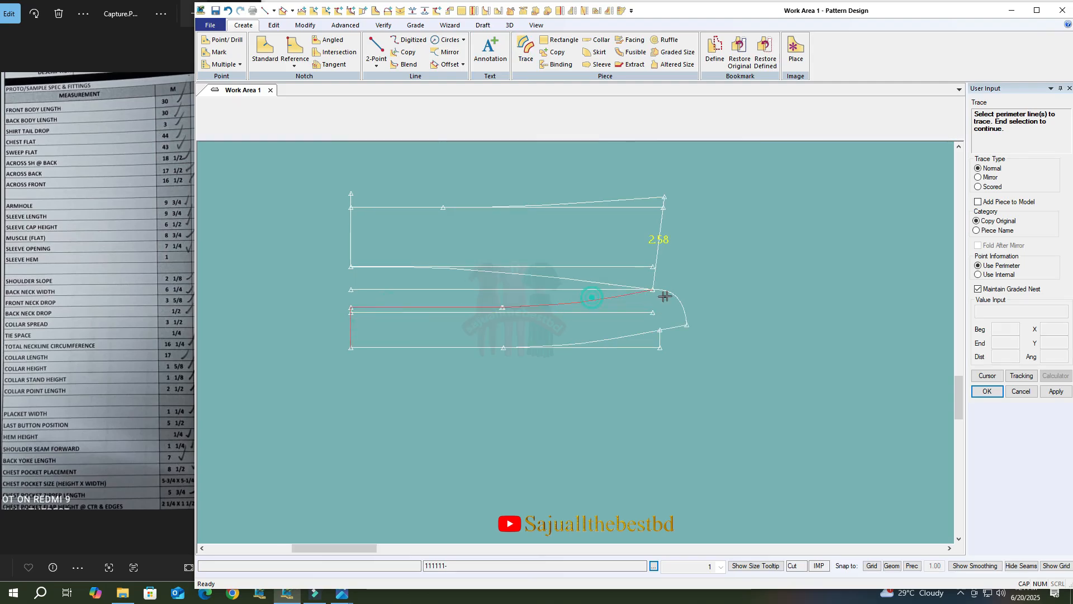
{"action": "right_click", "coordinate": [495, 326]}
{"action": "left_click", "coordinate": [517, 330]}
{"action": "scroll", "coordinate": [320, 321], "scroll_direction": "down", "scroll_amount": 5}
{"action": "scroll", "coordinate": [316, 323], "scroll_direction": "down", "scroll_amount": 4}
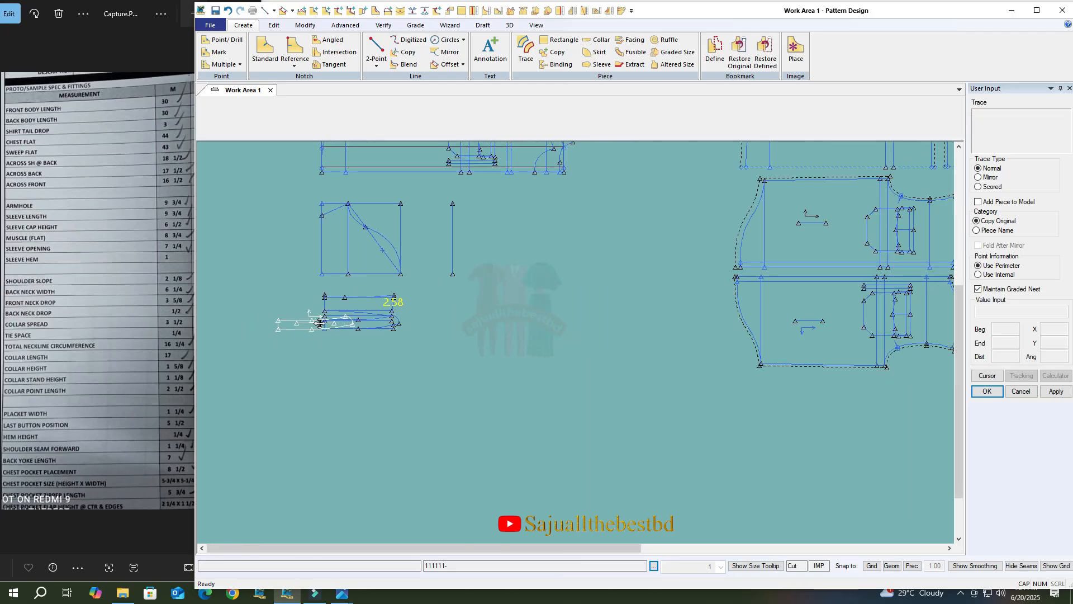
{"action": "scroll", "coordinate": [767, 287], "scroll_direction": "up", "scroll_amount": 3}
{"action": "scroll", "coordinate": [766, 287], "scroll_direction": "up", "scroll_amount": 5}
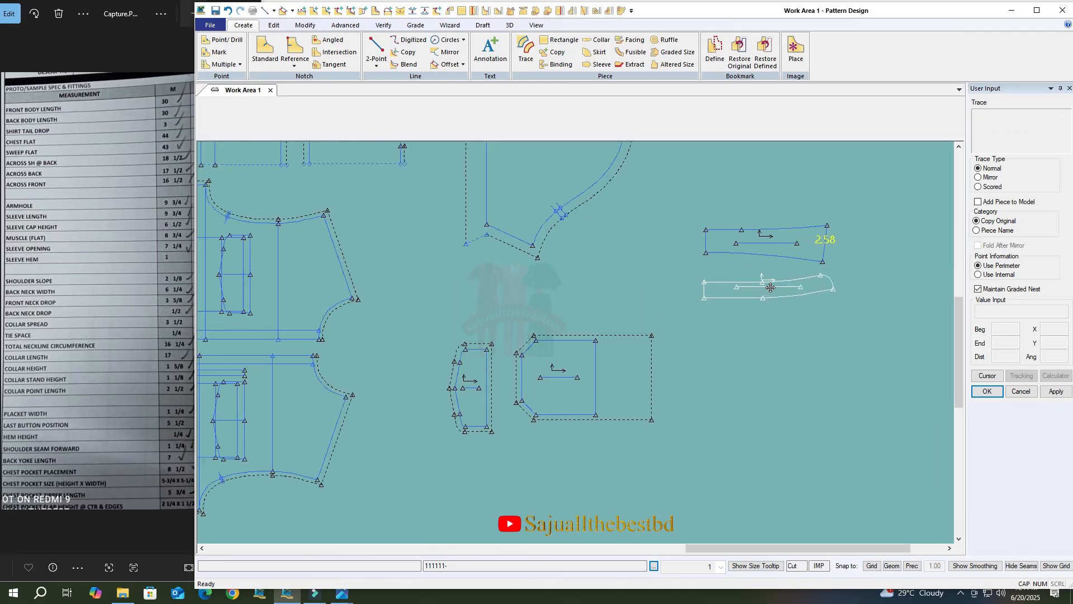
{"action": "left_click", "coordinate": [660, 289]}
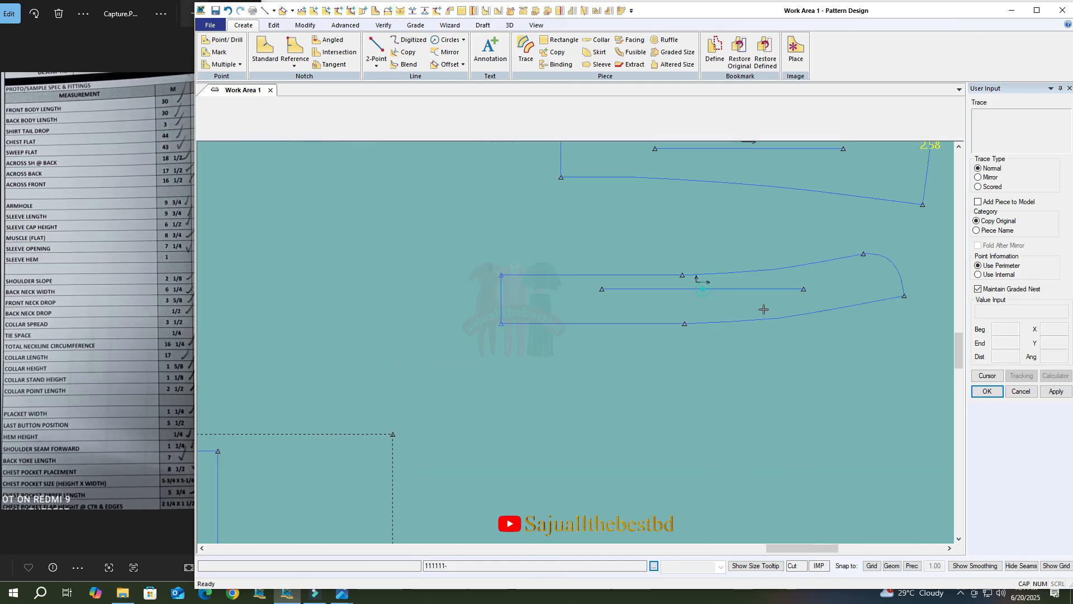
{"action": "key", "text": "Return"}
{"action": "scroll", "coordinate": [360, 385], "scroll_direction": "down", "scroll_amount": 2}
{"action": "scroll", "coordinate": [641, 242], "scroll_direction": "up", "scroll_amount": 3}
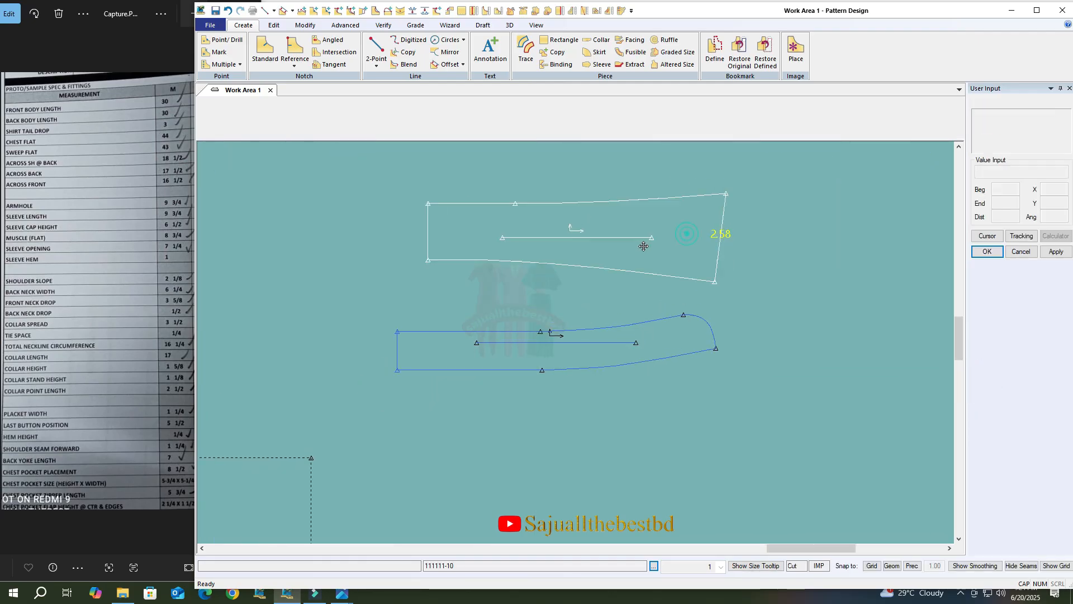
Combine the two segments of the collar piece's upper edge into one line.
{"action": "left_click", "coordinate": [305, 25]}
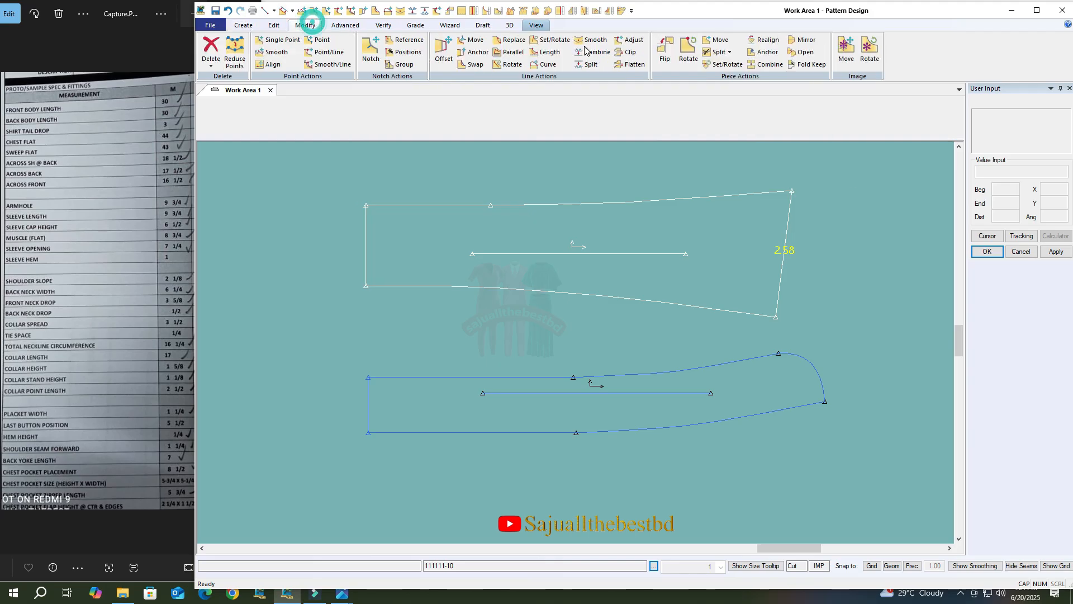
{"action": "left_click", "coordinate": [591, 39]}
{"action": "left_click", "coordinate": [512, 204]}
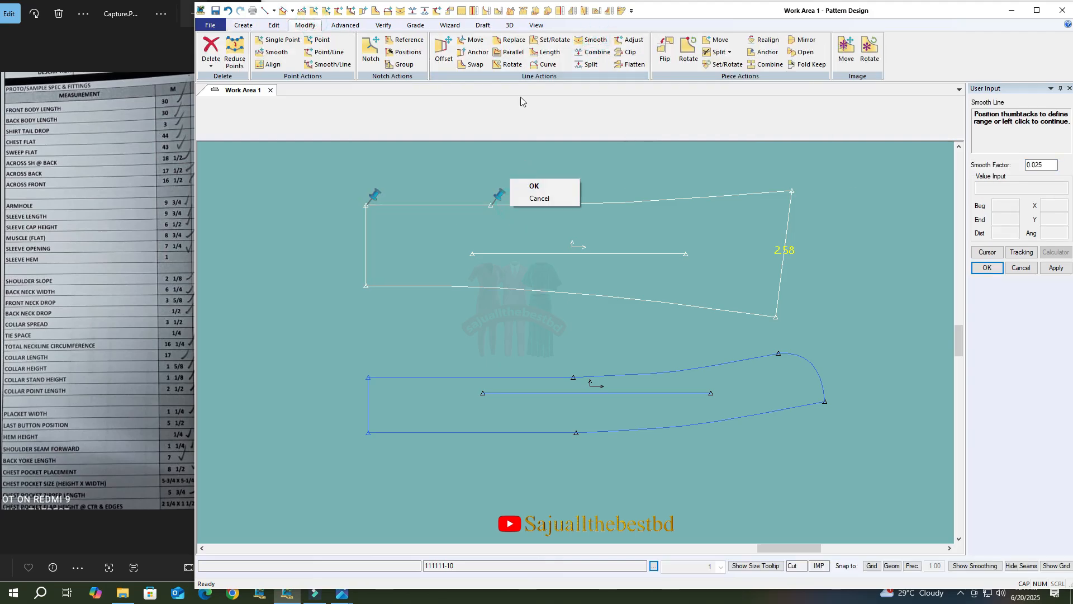
{"action": "left_click", "coordinate": [593, 51]}
{"action": "left_click", "coordinate": [493, 206]}
{"action": "right_click", "coordinate": [549, 184]}
{"action": "left_click", "coordinate": [548, 184]}
{"action": "left_click_drag", "start_coordinate": [665, 251], "coordinate": [657, 232]}
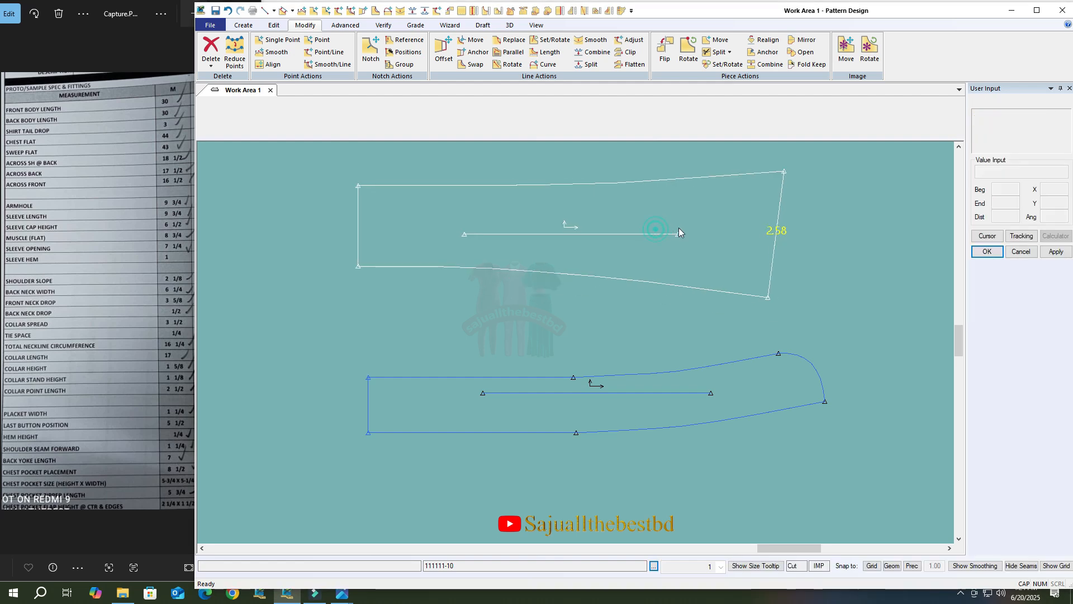
Smooth the upper and lower edges of the collar piece.
{"action": "left_click", "coordinate": [591, 41]}
{"action": "left_click", "coordinate": [553, 183]}
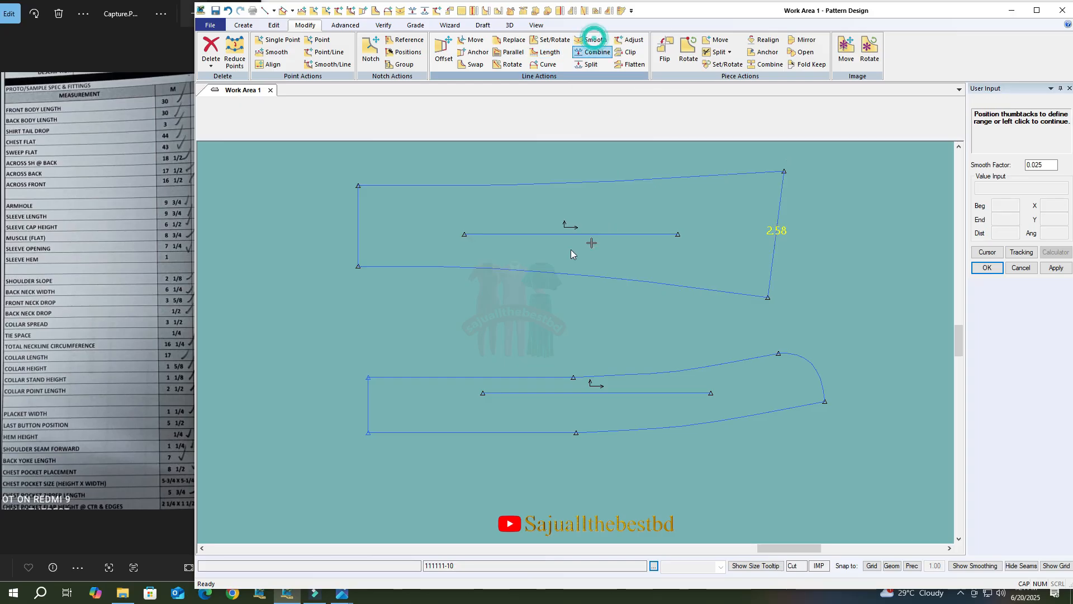
{"action": "left_click", "coordinate": [591, 40]}
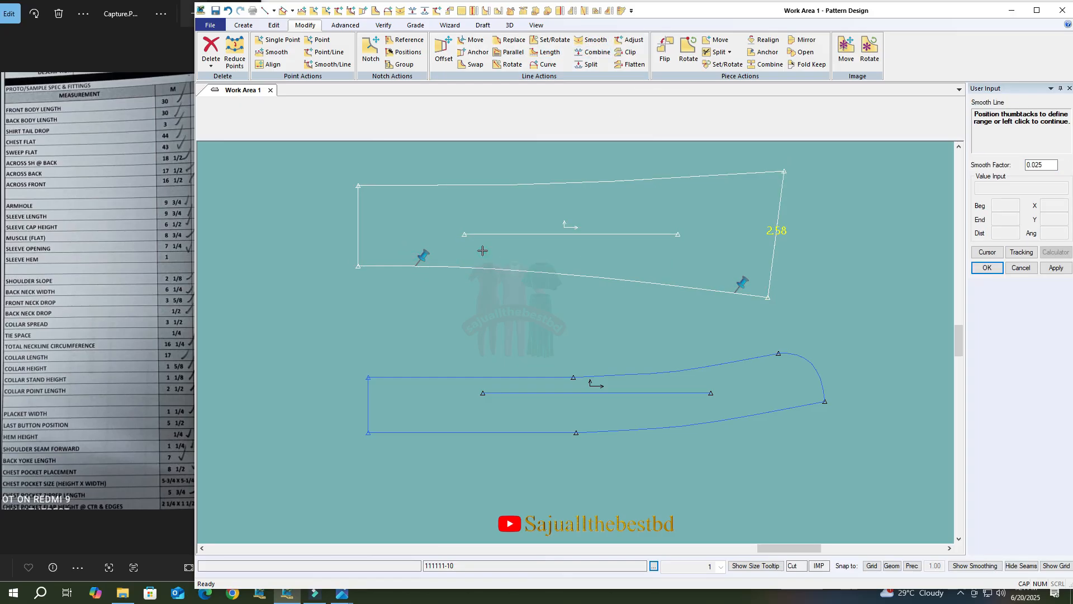
{"action": "left_click", "coordinate": [672, 221]}
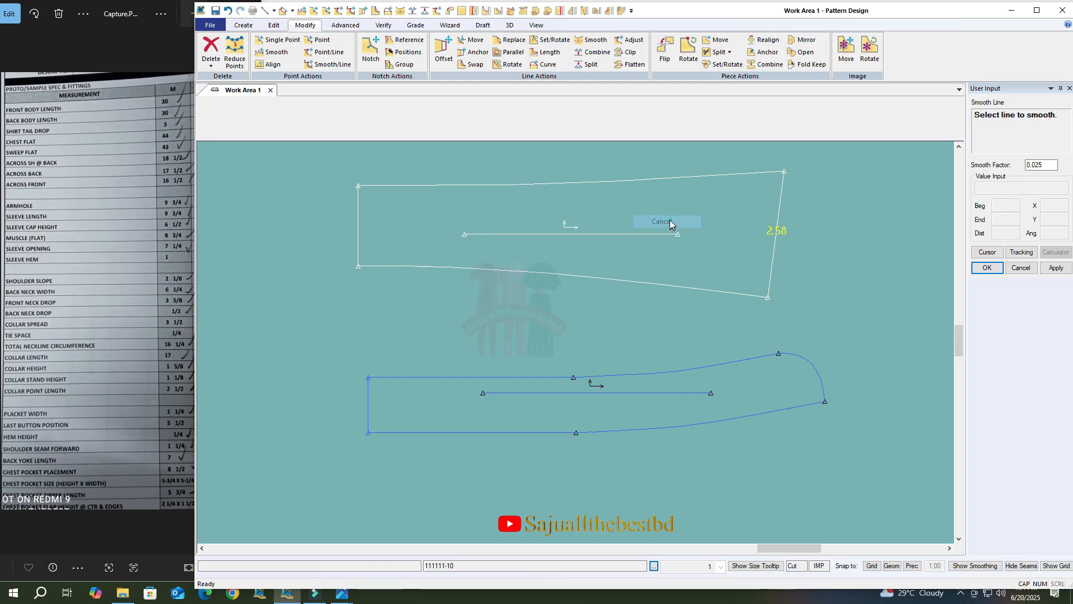
Space the collar and collar stand pieces apart and mirror the collar about its short straight end with Fold after Mirror enabled.
{"action": "scroll", "coordinate": [741, 248], "scroll_direction": "down", "scroll_amount": 3}
{"action": "left_click_drag", "start_coordinate": [698, 242], "coordinate": [724, 234]}
{"action": "left_click_drag", "start_coordinate": [665, 331], "coordinate": [688, 385]}
{"action": "left_click_drag", "start_coordinate": [706, 238], "coordinate": [726, 257]}
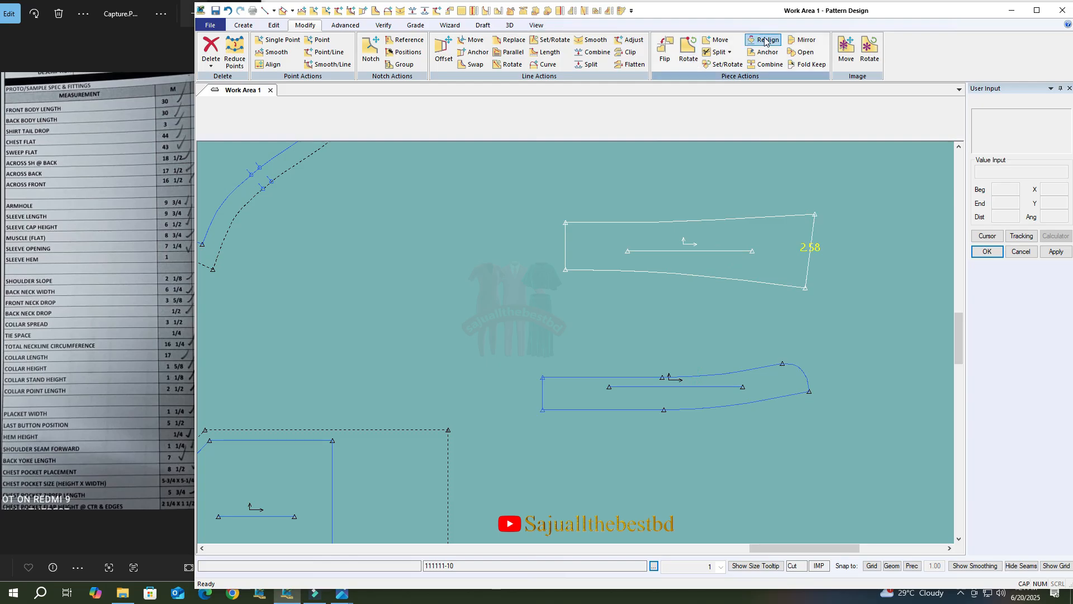
{"action": "right_click", "coordinate": [608, 238]}
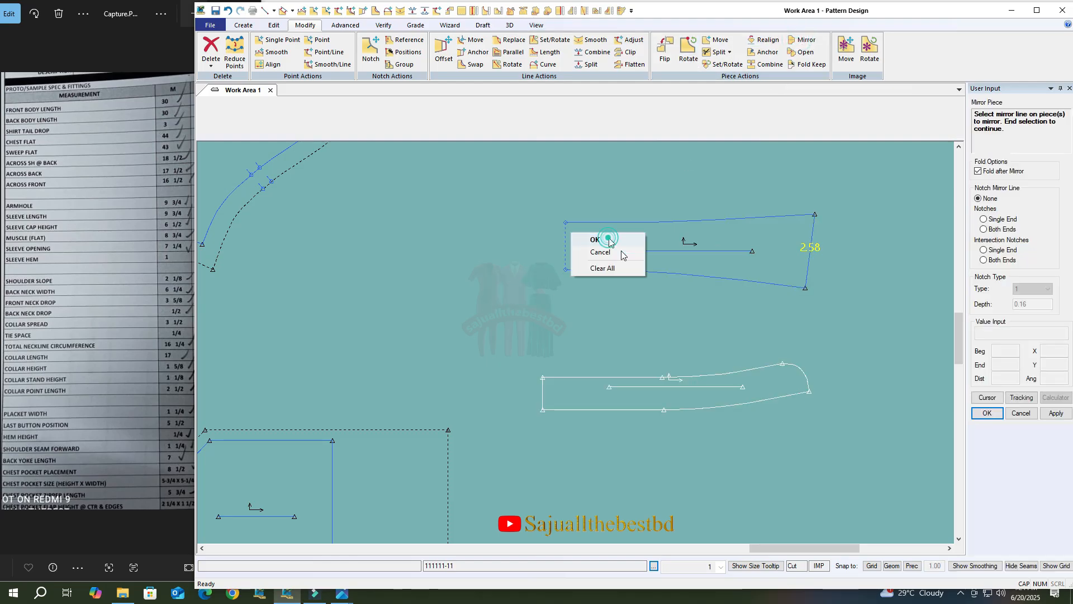
{"action": "left_click", "coordinate": [612, 235]}
Unfold the mirrored collar piece to view its full shape.
{"action": "left_click", "coordinate": [536, 24]}
{"action": "left_click", "coordinate": [648, 50]}
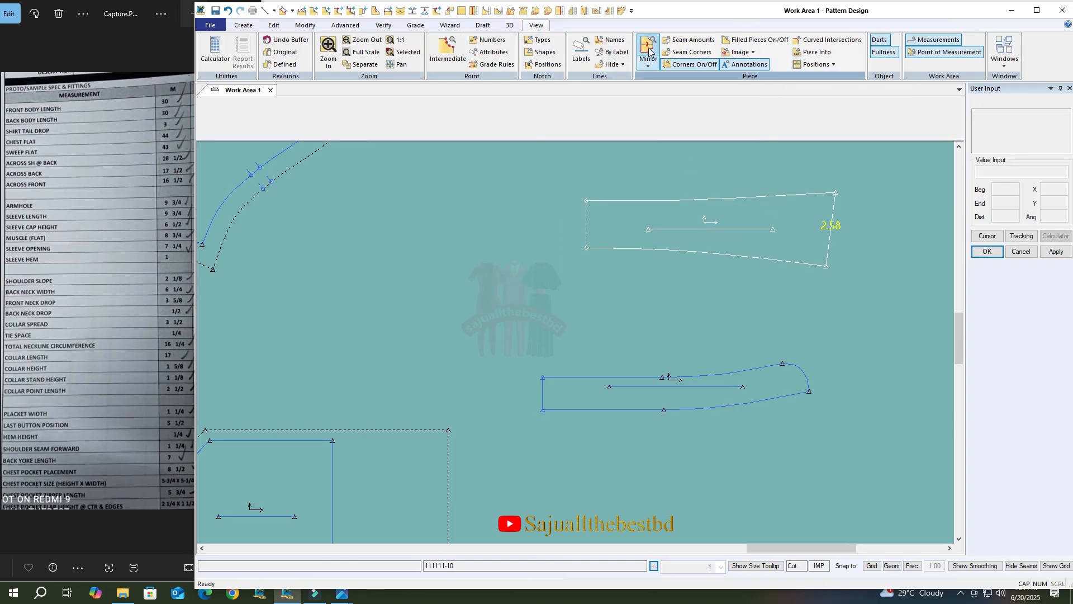
{"action": "right_click", "coordinate": [701, 234]}
{"action": "left_click", "coordinate": [721, 239]}
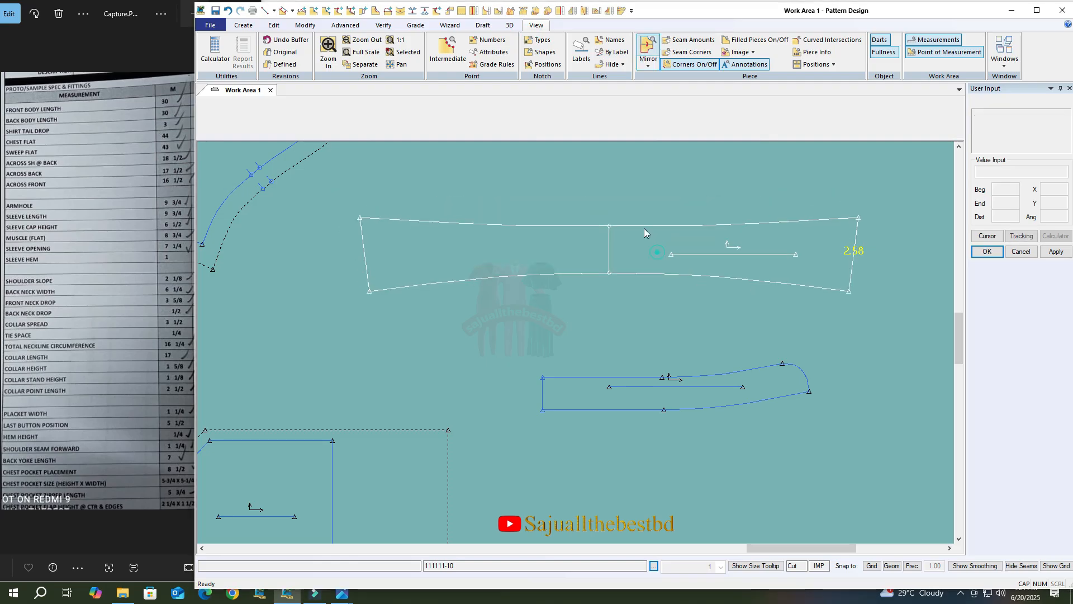
Try a two-point curve between the two lower corners of the unfolded collar, cancel it and undo the last change.
{"action": "left_click", "coordinate": [274, 13]}
{"action": "left_click", "coordinate": [288, 36]}
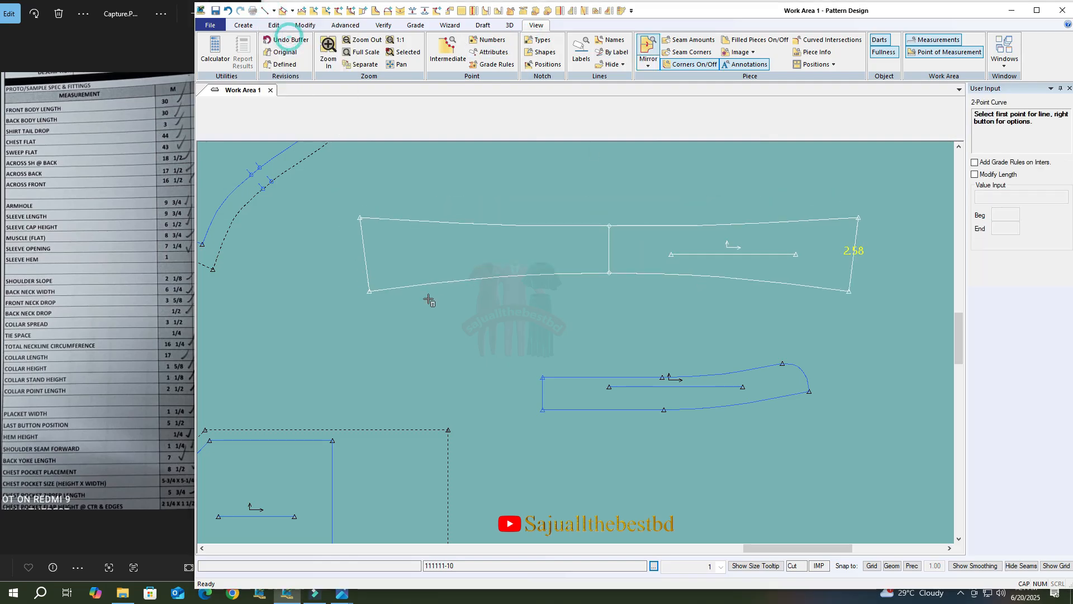
{"action": "left_click_drag", "start_coordinate": [402, 282], "coordinate": [373, 295]}
{"action": "left_click", "coordinate": [386, 304]}
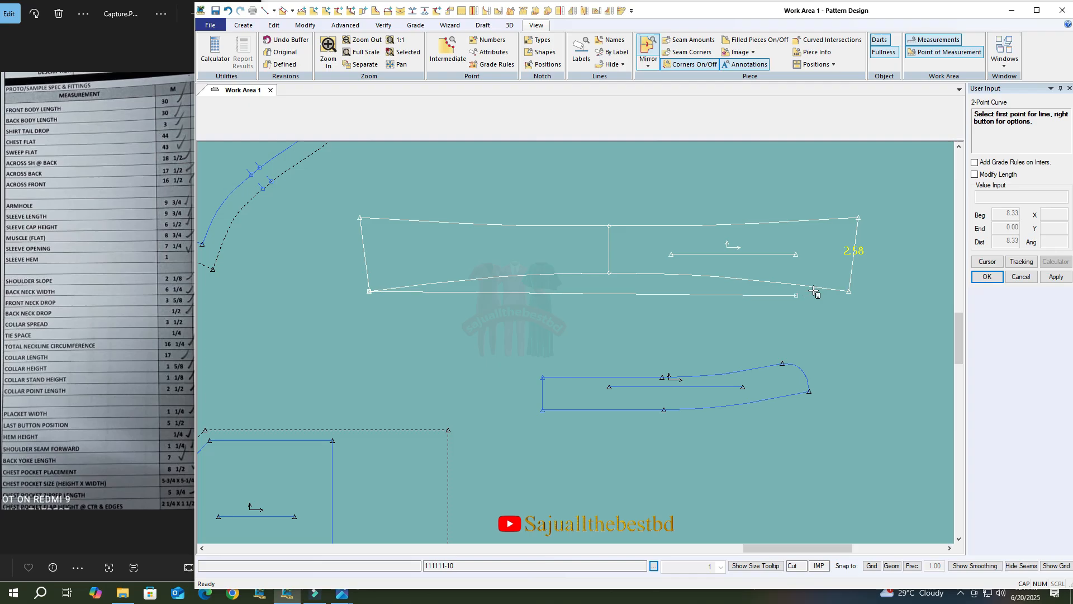
{"action": "left_click", "coordinate": [849, 291]}
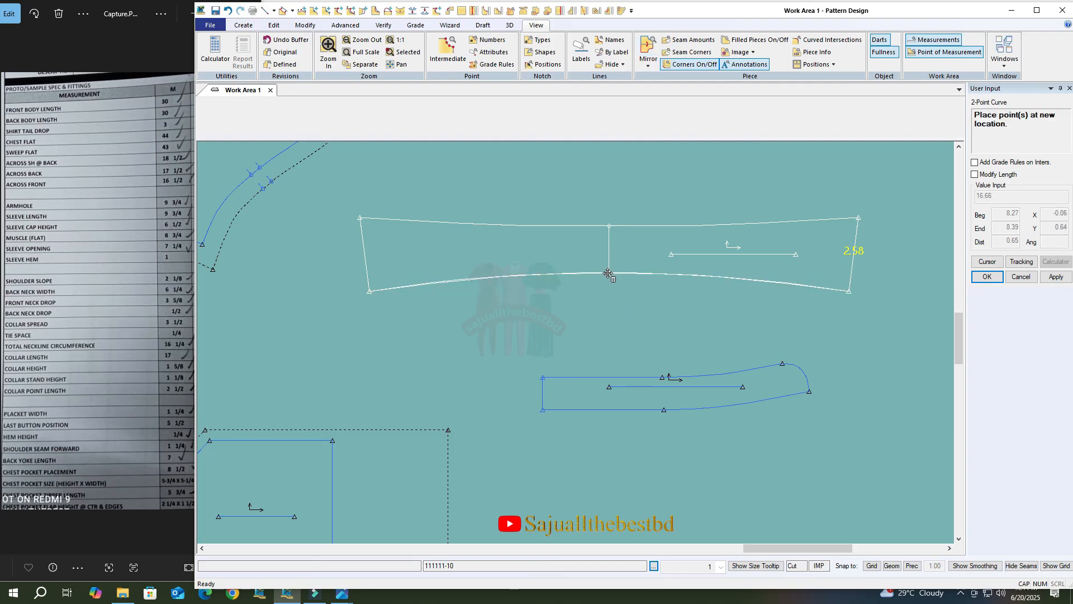
{"action": "right_click", "coordinate": [609, 274]}
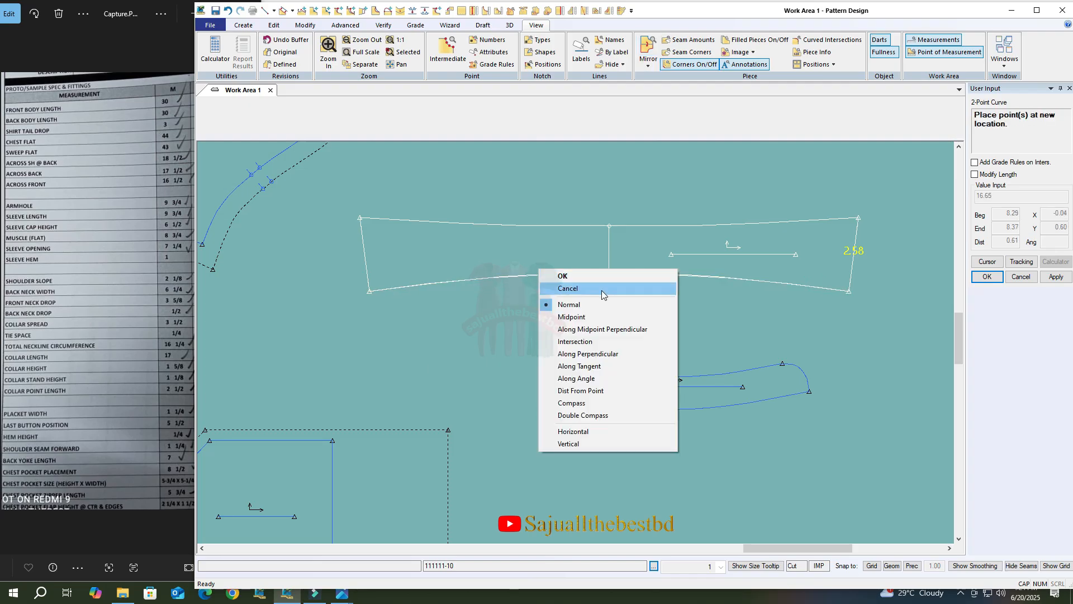
{"action": "left_click", "coordinate": [601, 290]}
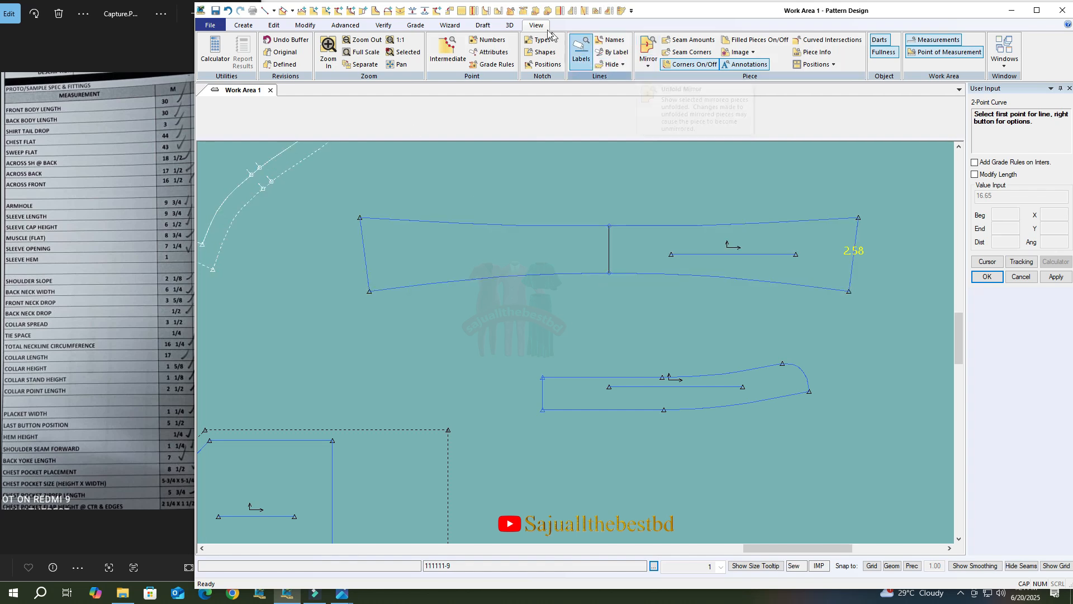
{"action": "left_click", "coordinate": [227, 11]}
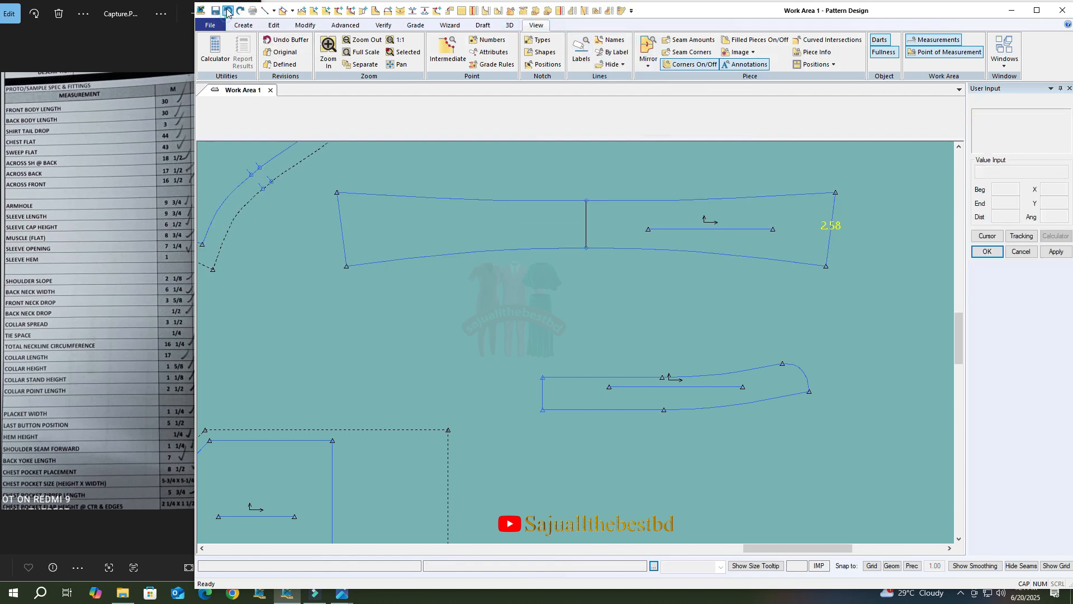
Move the collar stand and folded collar pieces closer together beside the sleeve.
{"action": "left_click_drag", "start_coordinate": [662, 402], "coordinate": [614, 366]}
{"action": "left_click_drag", "start_coordinate": [742, 245], "coordinate": [658, 269]}
{"action": "scroll", "coordinate": [646, 314], "scroll_direction": "up", "scroll_amount": 2}
{"action": "scroll", "coordinate": [712, 363], "scroll_direction": "down", "scroll_amount": 5}
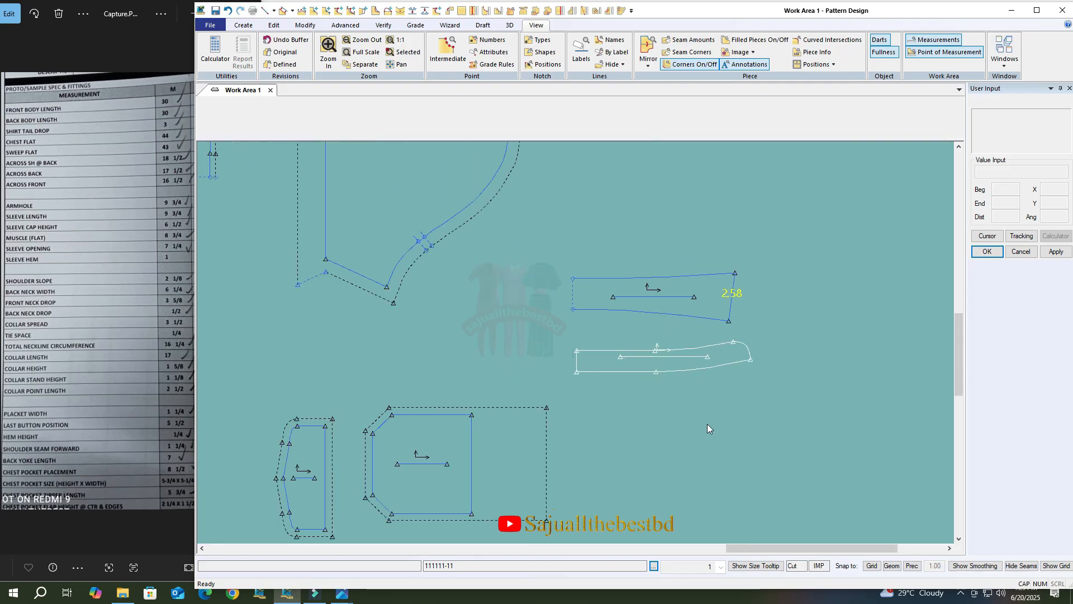
Measure the graded length of the neckline segments on the yoke and front body pieces.
{"action": "scroll", "coordinate": [473, 232], "scroll_direction": "up", "scroll_amount": 1}
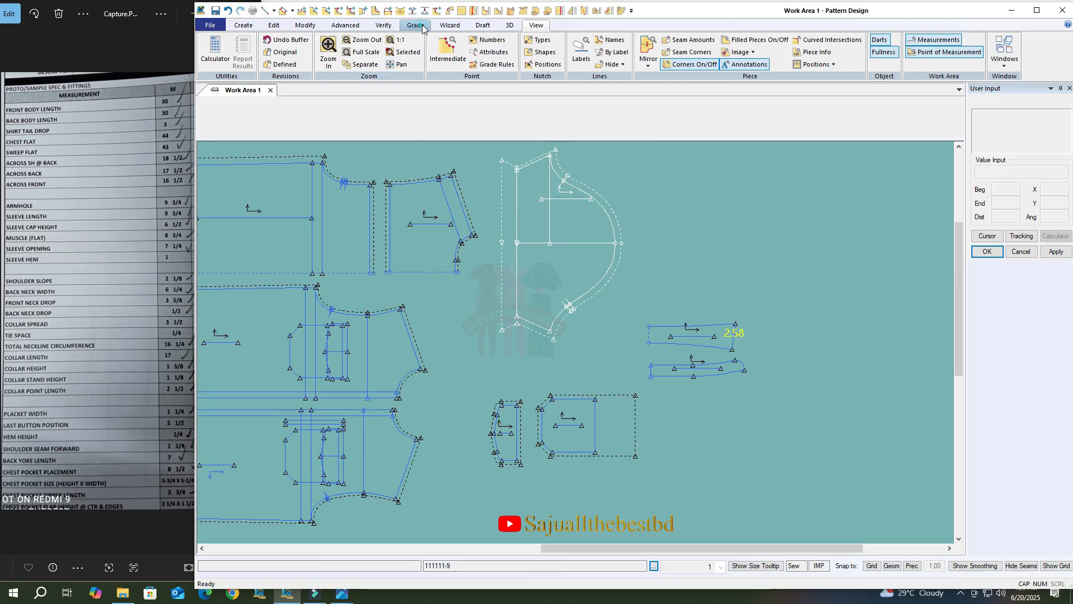
{"action": "left_click", "coordinate": [416, 25]}
{"action": "left_click", "coordinate": [813, 55]}
{"action": "scroll", "coordinate": [475, 234], "scroll_direction": "up", "scroll_amount": 2}
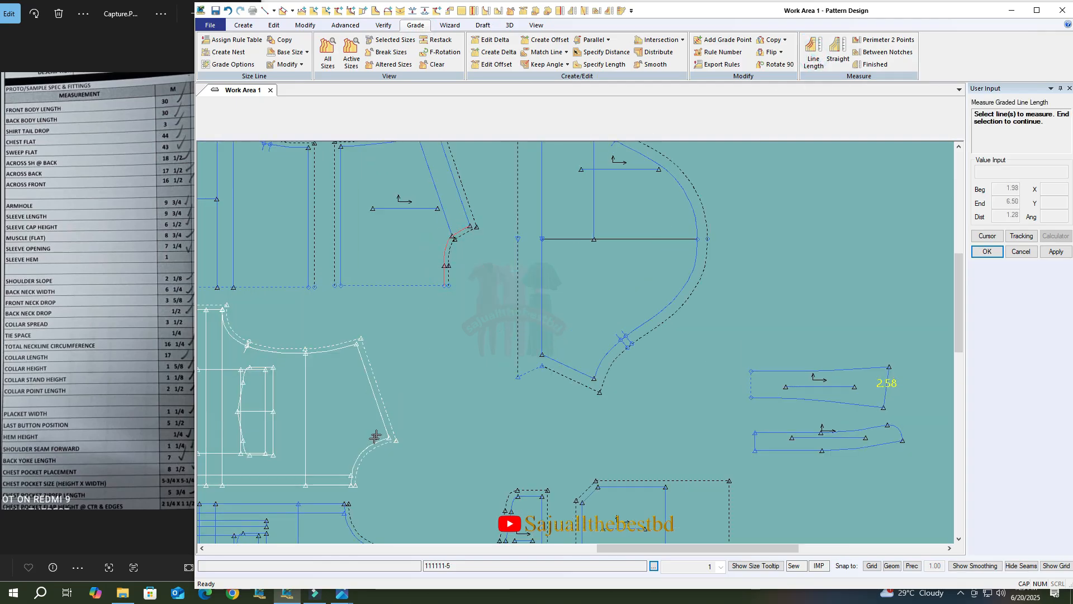
{"action": "scroll", "coordinate": [438, 230], "scroll_direction": "down", "scroll_amount": 2}
{"action": "scroll", "coordinate": [724, 417], "scroll_direction": "up", "scroll_amount": 4}
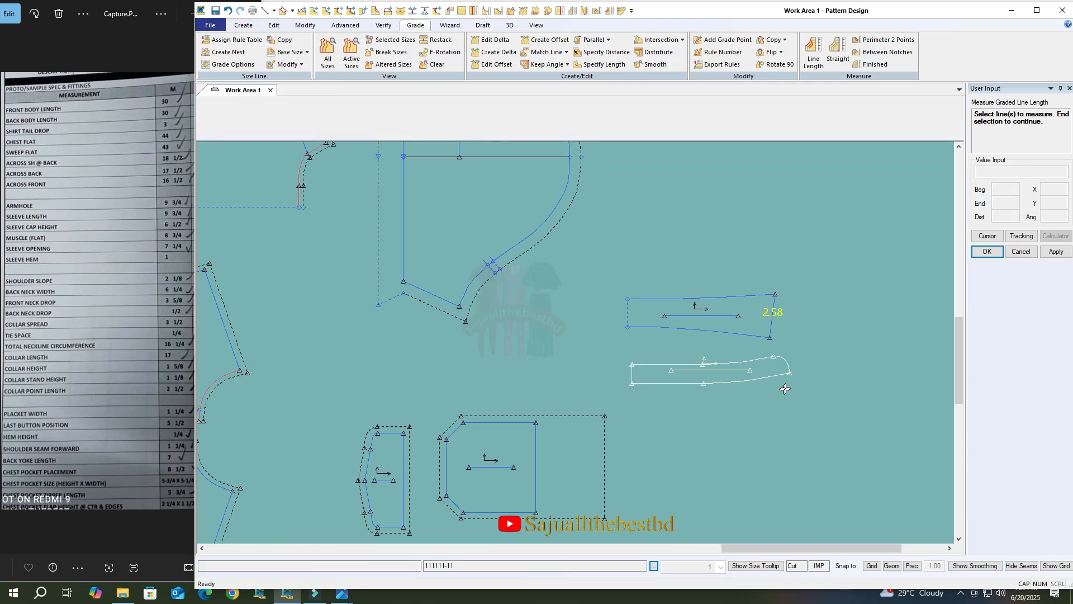
{"action": "right_click", "coordinate": [818, 310]}
{"action": "left_click", "coordinate": [855, 318]}
Measure the two lower-edge segments of the collar stand for comparison with the neckline, and close both measurement results.
{"action": "left_click", "coordinate": [723, 380]}
{"action": "left_click", "coordinate": [674, 376]}
{"action": "right_click", "coordinate": [791, 319]}
{"action": "left_click", "coordinate": [828, 325]}
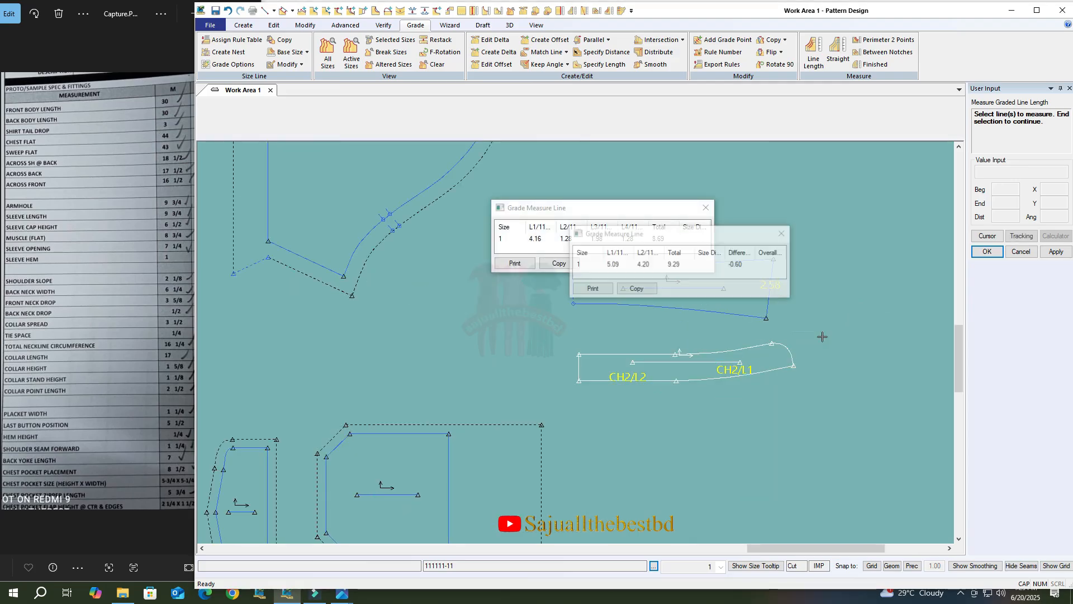
{"action": "left_click", "coordinate": [782, 232]}
{"action": "left_click", "coordinate": [705, 208]}
Reposition the collar piece above the pocket and place the collar stand close beneath it.
{"action": "scroll", "coordinate": [691, 284], "scroll_direction": "down", "scroll_amount": 1}
{"action": "left_click_drag", "start_coordinate": [692, 284], "coordinate": [657, 268]}
{"action": "left_click_drag", "start_coordinate": [696, 335], "coordinate": [642, 346]}
{"action": "left_click_drag", "start_coordinate": [669, 261], "coordinate": [662, 275]}
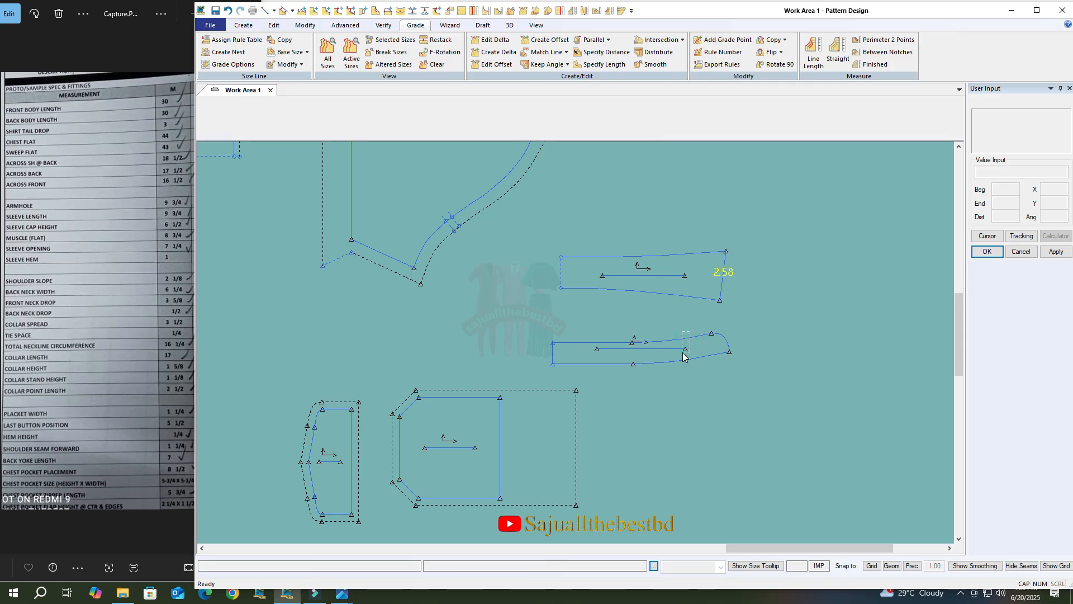
{"action": "left_click_drag", "start_coordinate": [694, 342], "coordinate": [694, 330]}
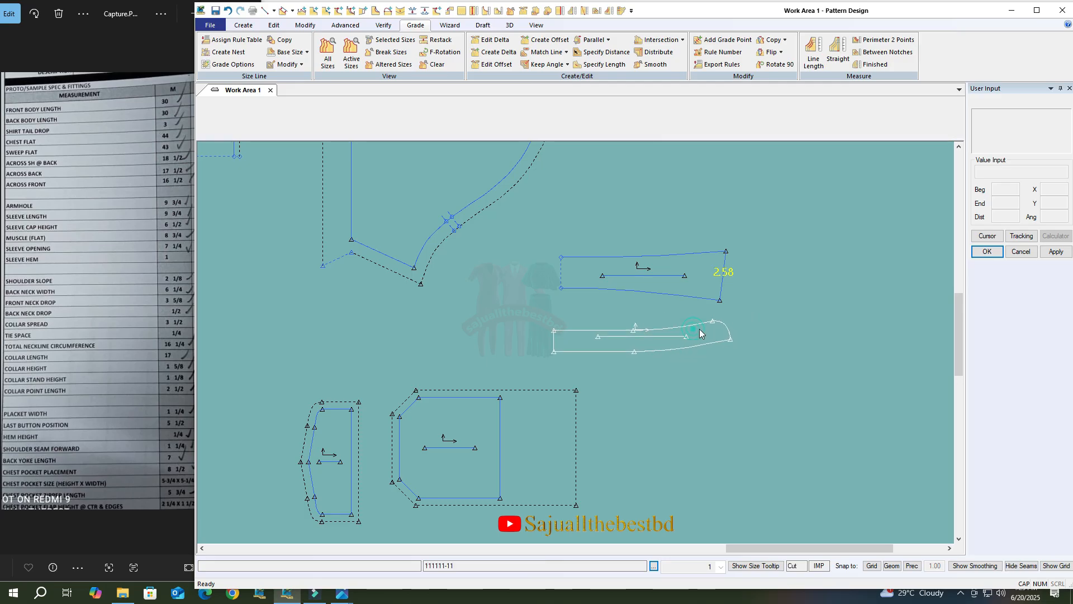
Mirror the collar stand piece about its short straight centre-back edge.
{"action": "left_click", "coordinate": [306, 25]}
{"action": "left_click", "coordinate": [804, 40]}
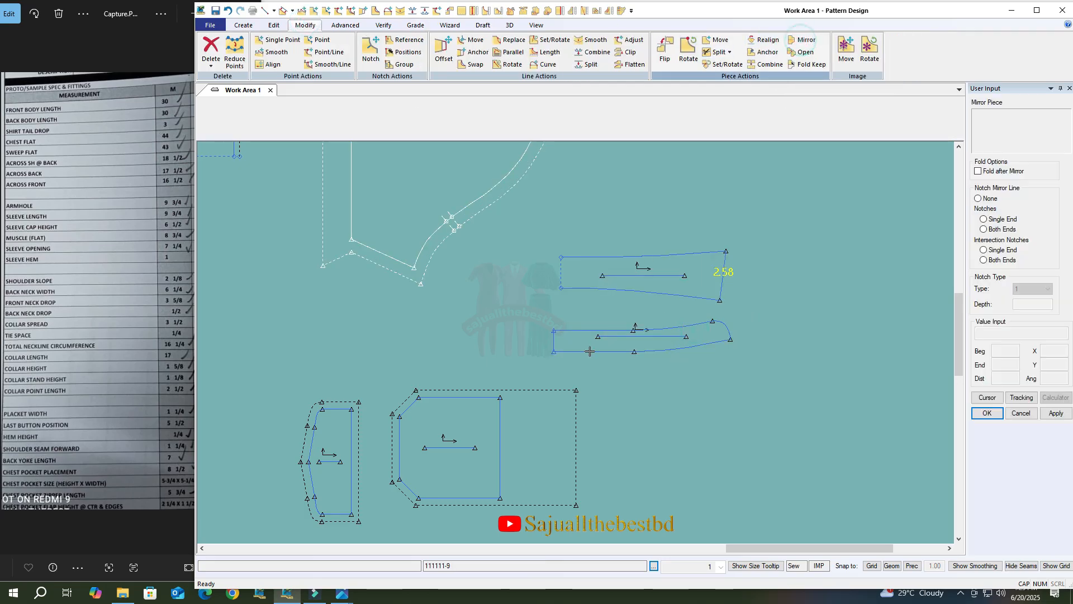
{"action": "right_click", "coordinate": [595, 336]}
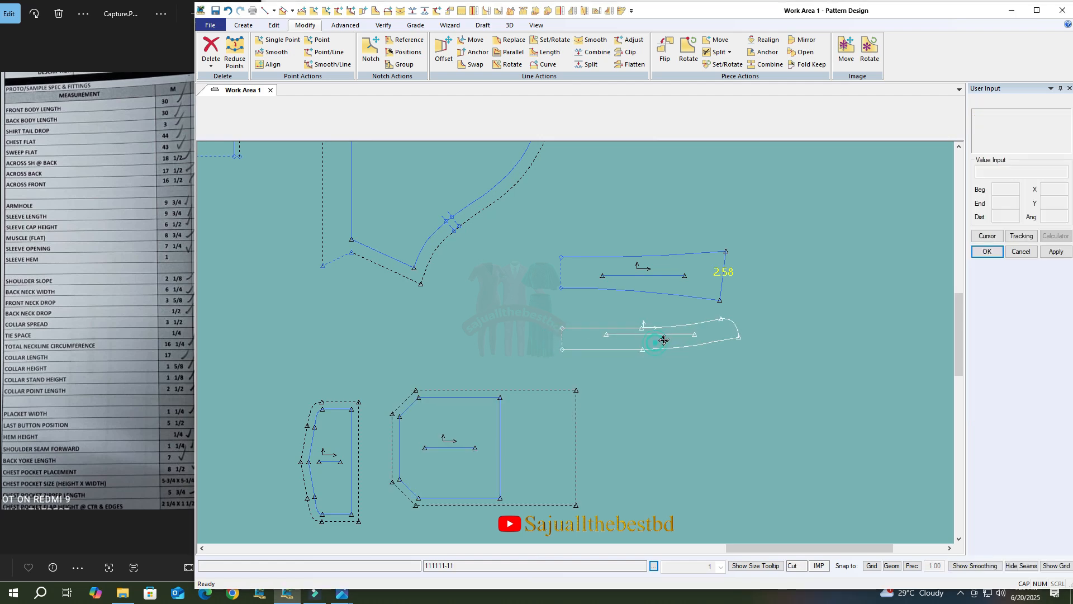
Define an even 0.5 seam allowance around the collar, collar stand and sleeve pieces.
{"action": "left_click", "coordinate": [348, 25]}
{"action": "left_click", "coordinate": [330, 49]}
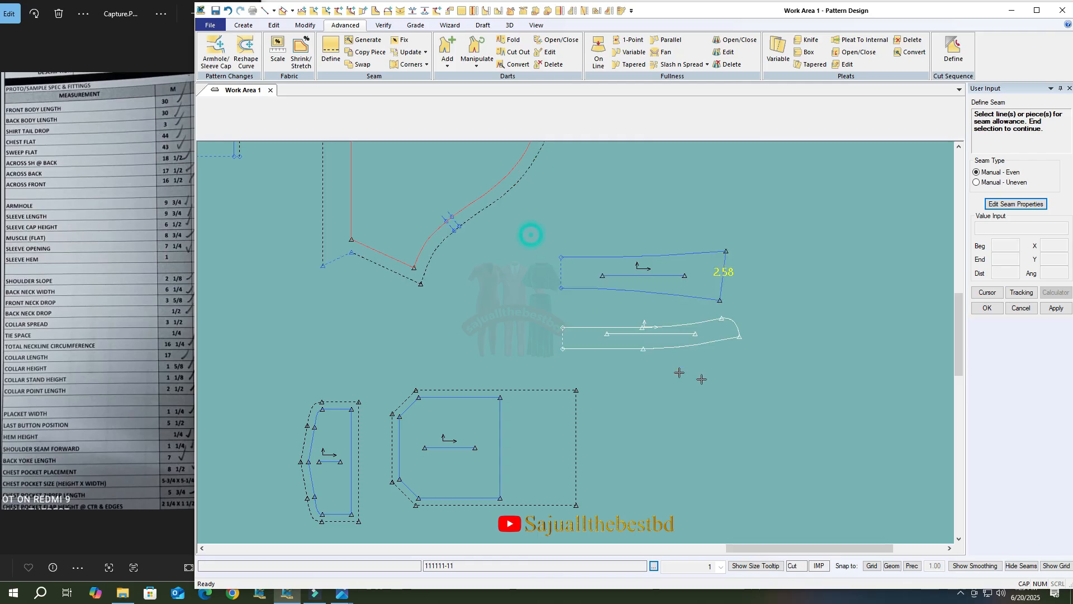
{"action": "left_click", "coordinate": [673, 278]}
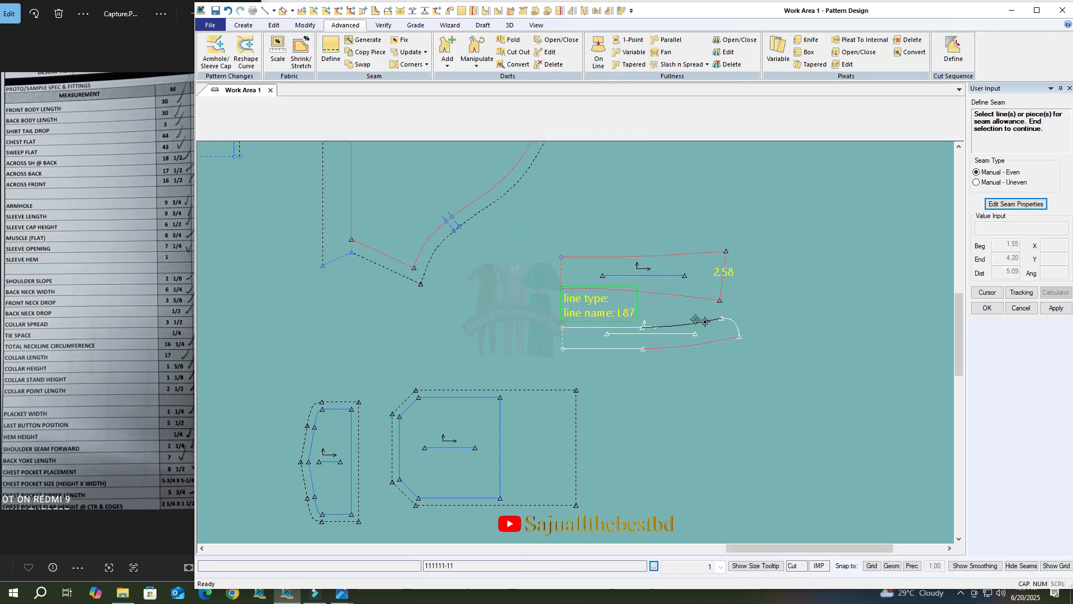
{"action": "left_click", "coordinate": [819, 266]}
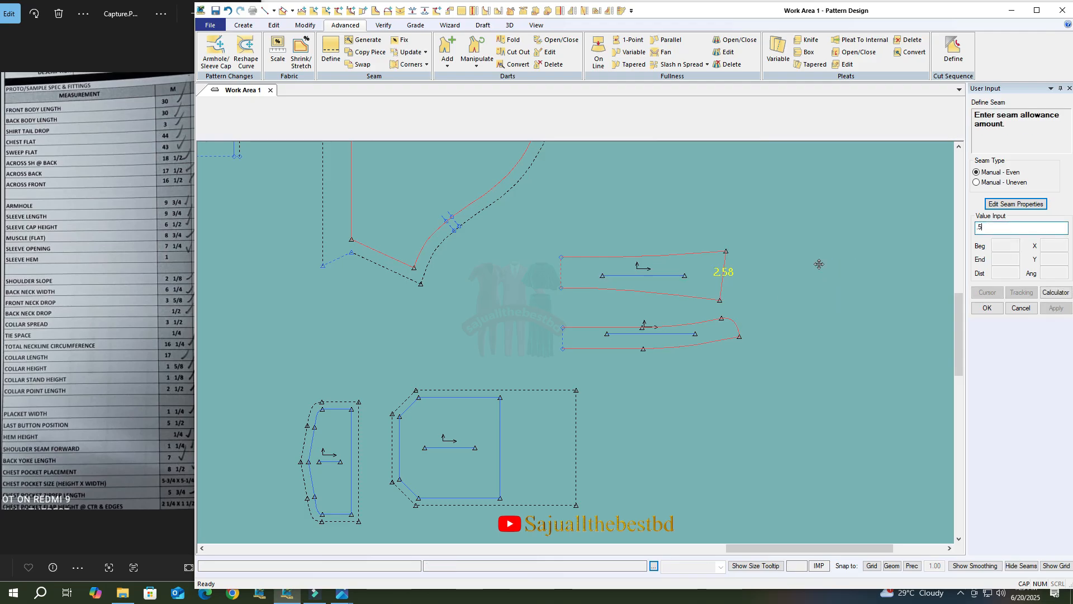
{"action": "key", "text": "Return"}
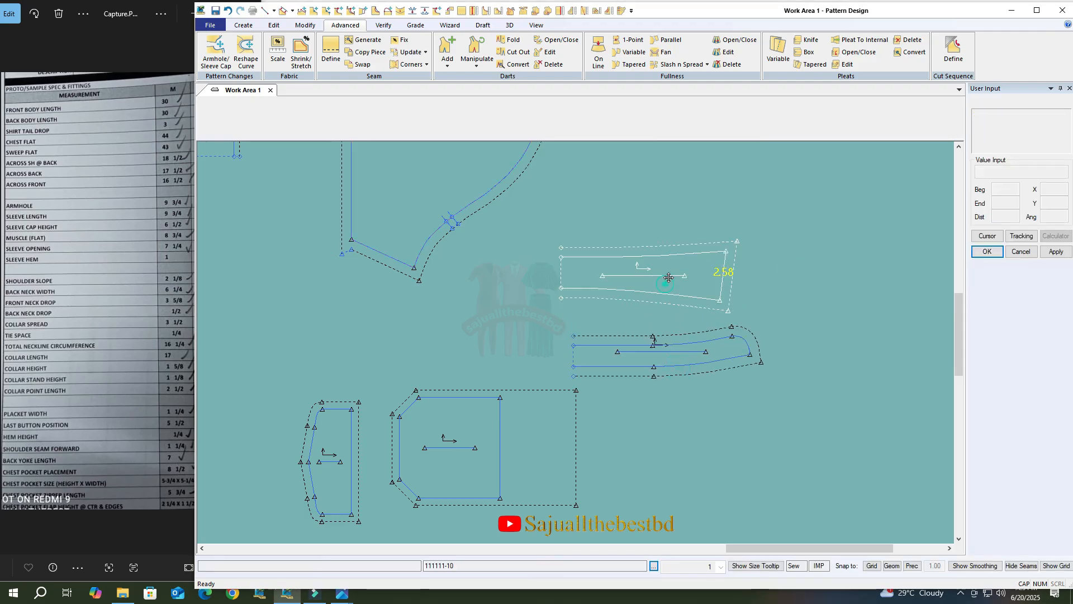
Reposition the collar stand and collar pieces slightly lower, close together beside the pocket piece.
{"action": "scroll", "coordinate": [651, 333], "scroll_direction": "down", "scroll_amount": 3}
{"action": "scroll", "coordinate": [732, 394], "scroll_direction": "down", "scroll_amount": 4}
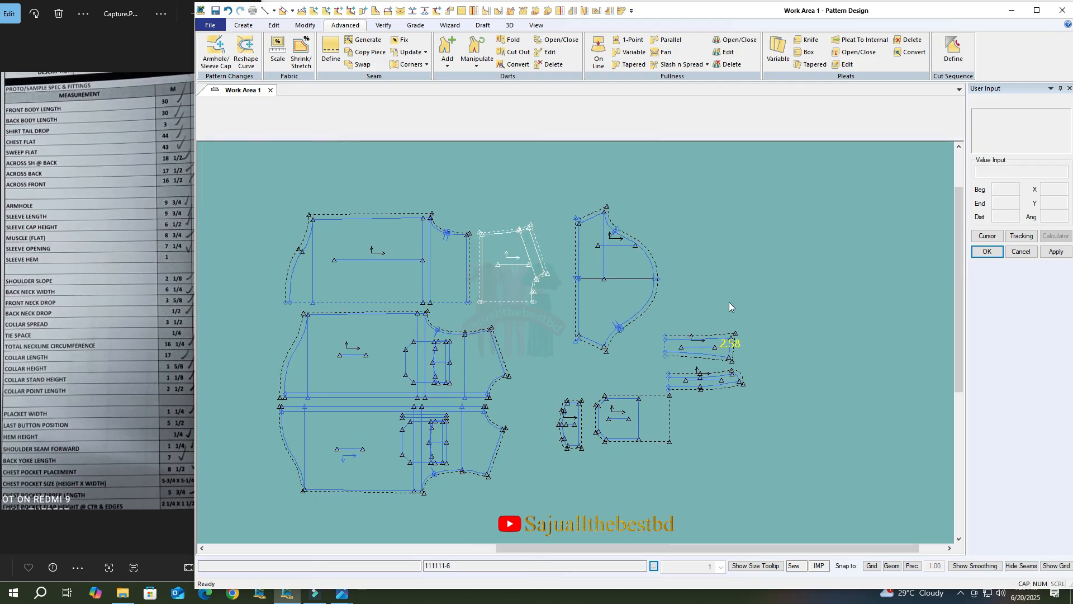
{"action": "scroll", "coordinate": [622, 357], "scroll_direction": "up", "scroll_amount": 3}
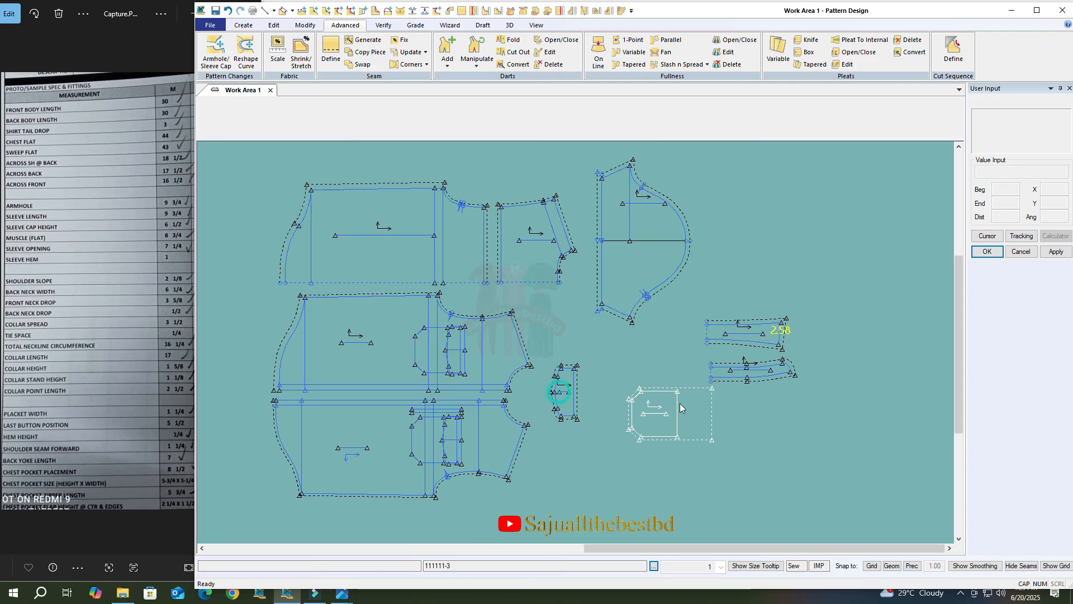
{"action": "scroll", "coordinate": [727, 378], "scroll_direction": "up", "scroll_amount": 2}
{"action": "scroll", "coordinate": [735, 377], "scroll_direction": "up", "scroll_amount": 2}
{"action": "left_click_drag", "start_coordinate": [723, 375], "coordinate": [708, 392]}
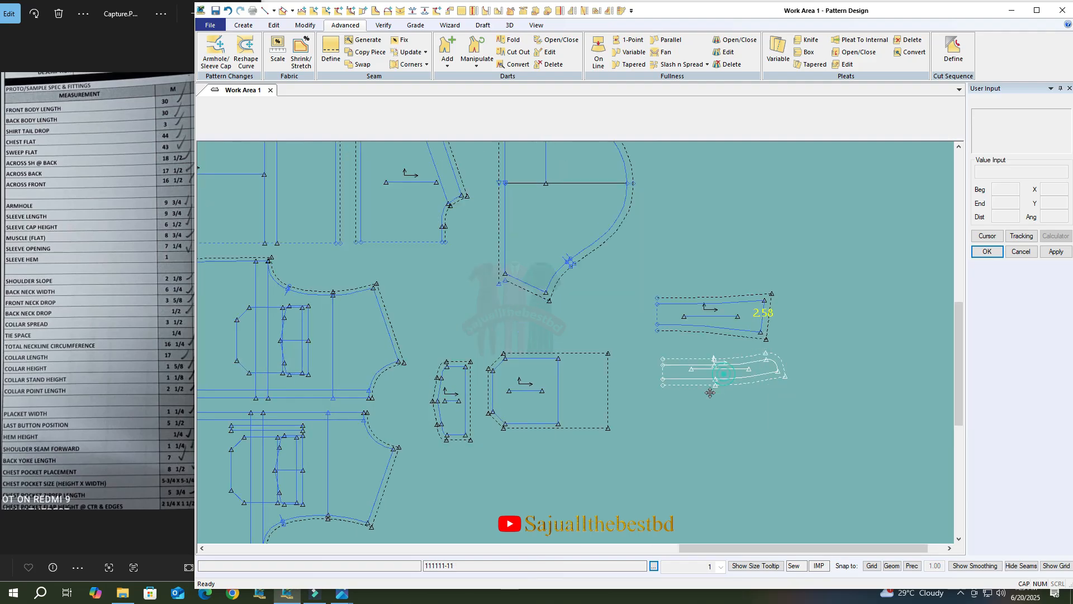
{"action": "left_click_drag", "start_coordinate": [719, 321], "coordinate": [711, 340]}
{"action": "scroll", "coordinate": [722, 347], "scroll_direction": "down", "scroll_amount": 2}
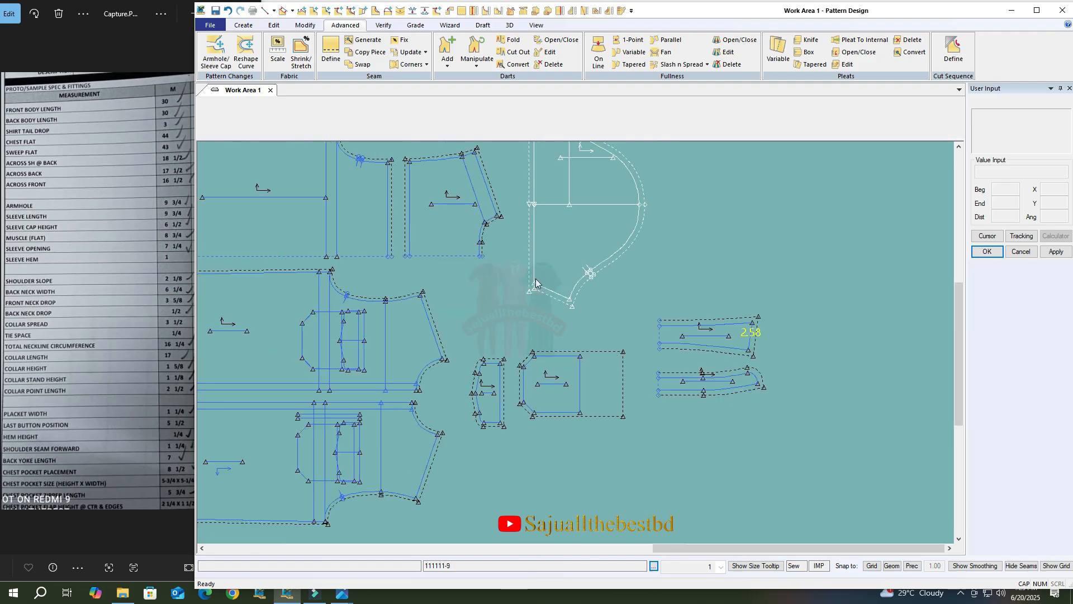
Maximize the pattern window and copy the pocket flap piece into the empty area below the original.
{"action": "scroll", "coordinate": [754, 380], "scroll_direction": "down", "scroll_amount": 2}
{"action": "scroll", "coordinate": [677, 380], "scroll_direction": "up", "scroll_amount": 2}
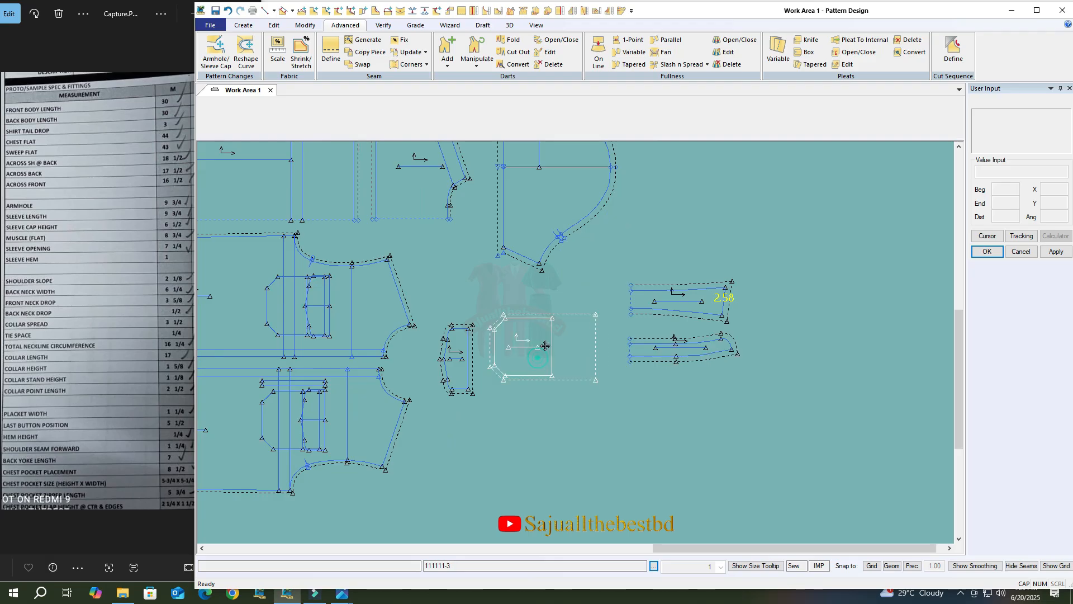
{"action": "scroll", "coordinate": [545, 346], "scroll_direction": "down", "scroll_amount": 2}
{"action": "scroll", "coordinate": [520, 398], "scroll_direction": "up", "scroll_amount": 3}
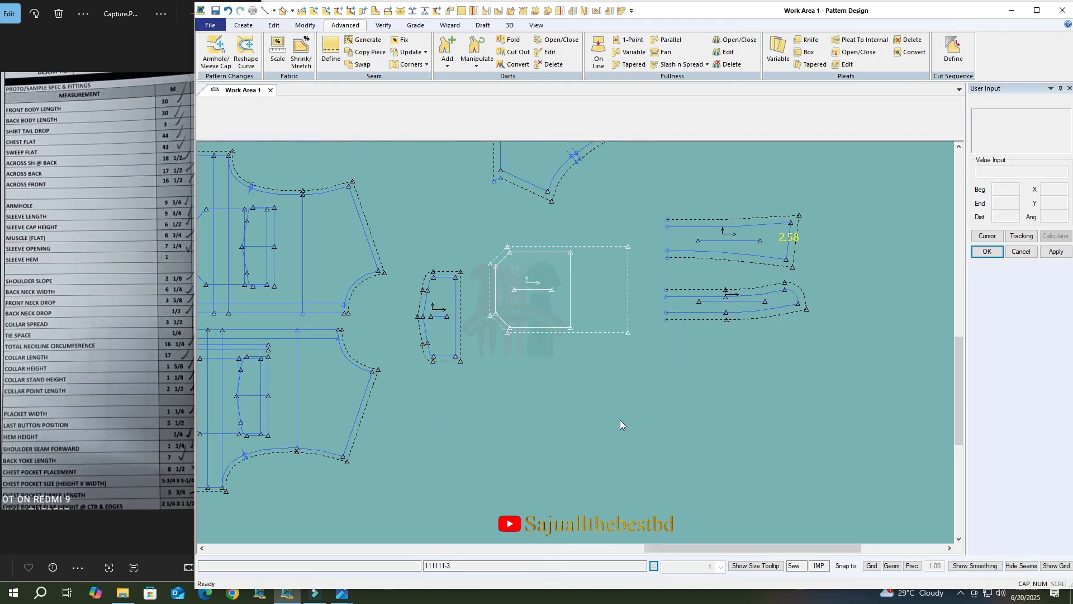
{"action": "left_click", "coordinate": [243, 26]}
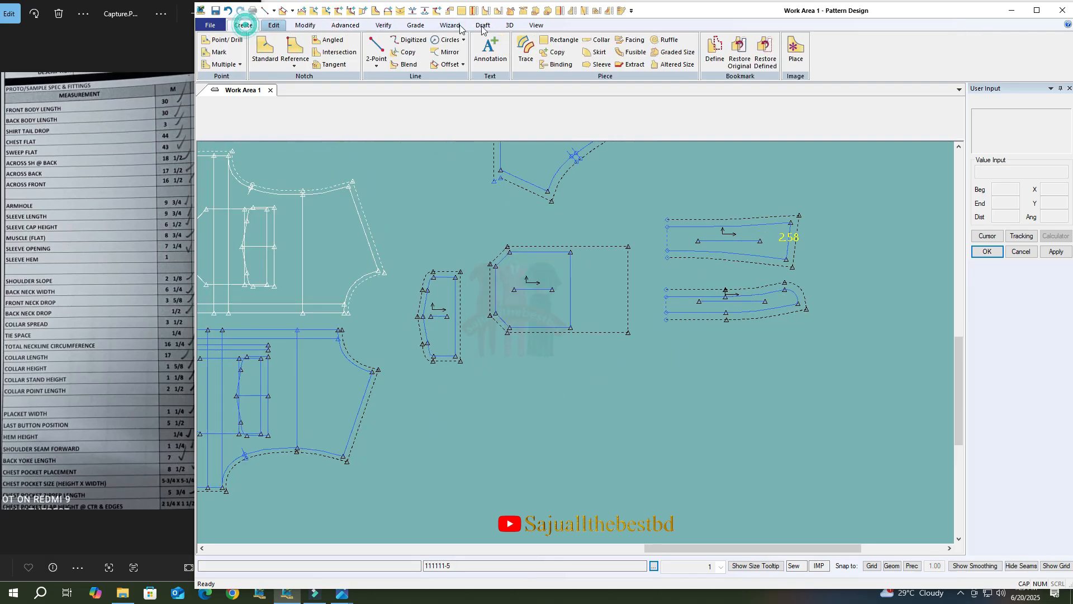
{"action": "left_click", "coordinate": [1037, 10]}
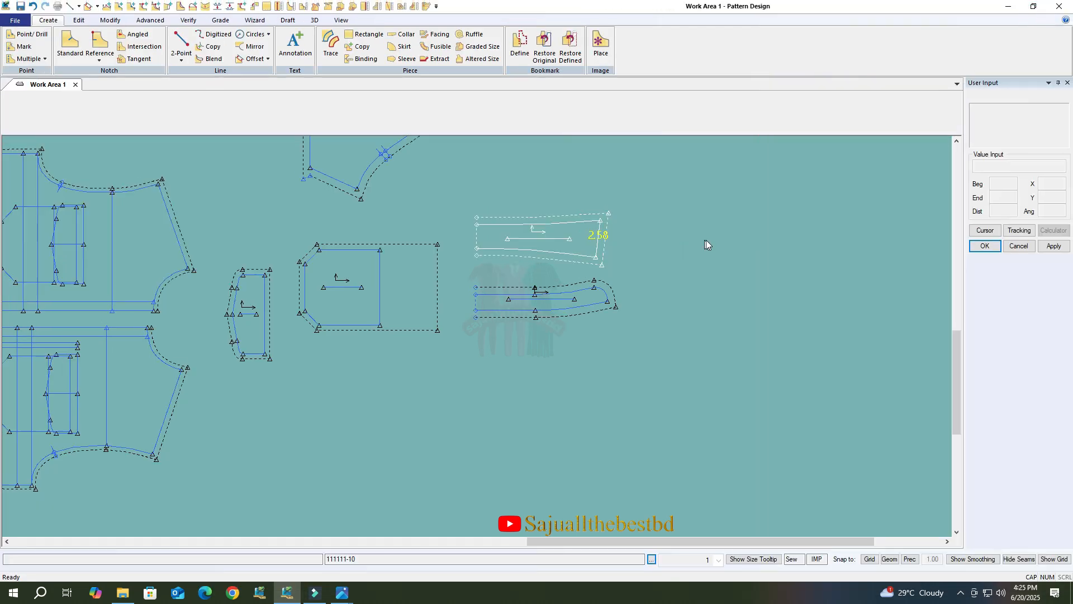
{"action": "left_click", "coordinate": [364, 47]}
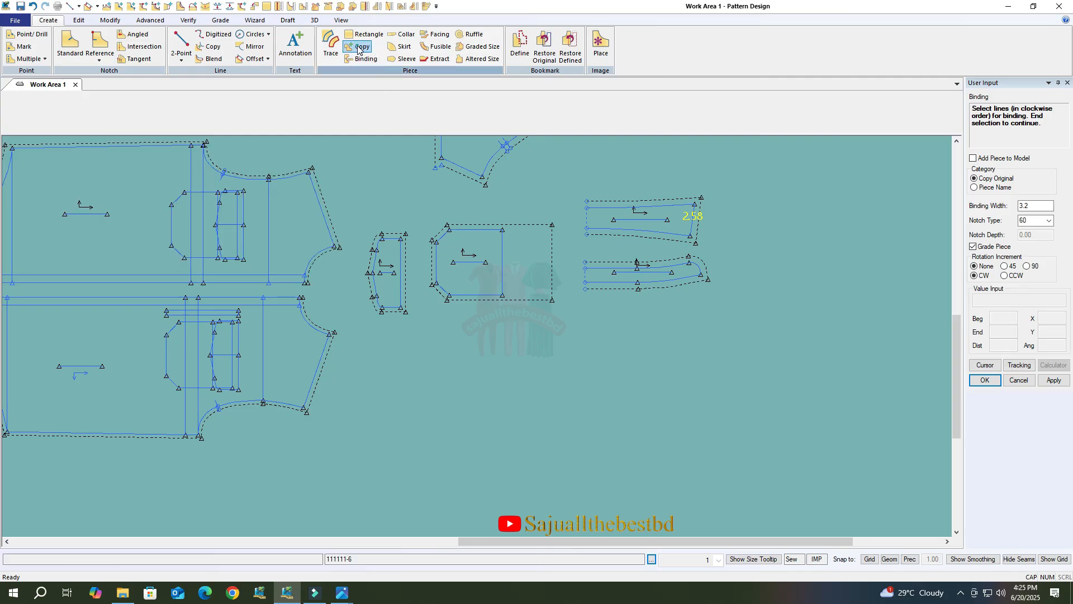
{"action": "left_click", "coordinate": [358, 45]}
{"action": "left_click", "coordinate": [385, 273]}
{"action": "left_click", "coordinate": [441, 453]}
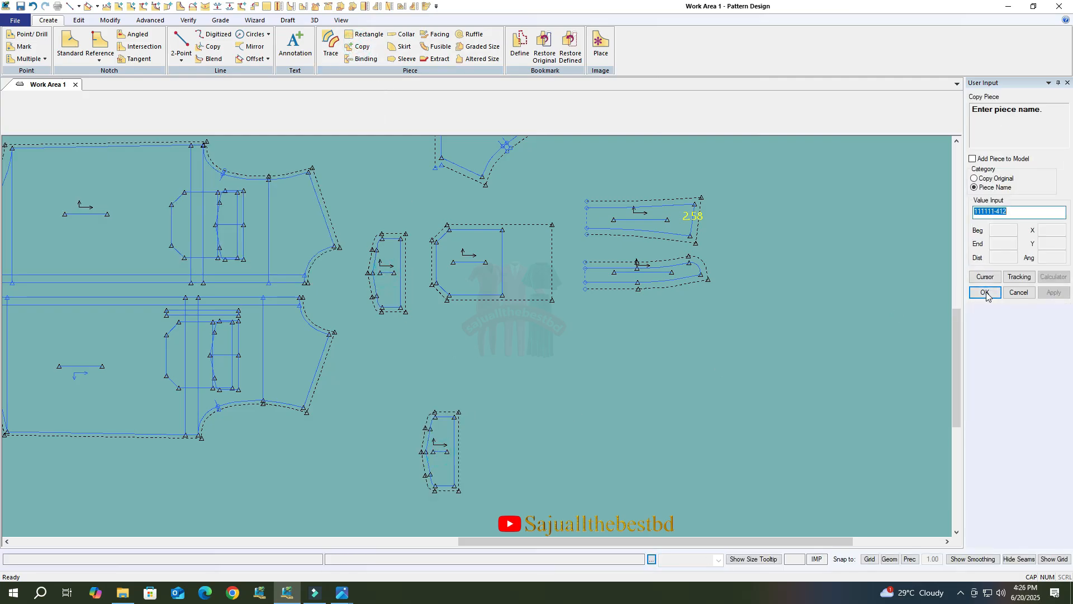
Copy the pocket piece and place the copy beside the copied pocket flap.
{"action": "left_click", "coordinate": [357, 46]}
{"action": "left_click", "coordinate": [492, 263]}
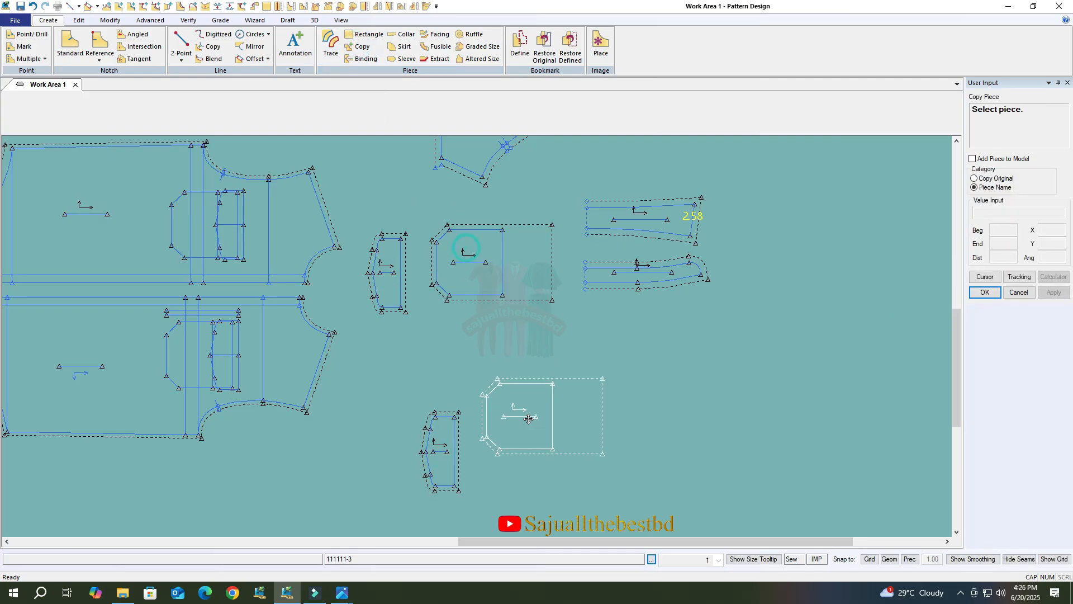
{"action": "left_click", "coordinate": [535, 451]}
{"action": "left_click", "coordinate": [985, 292]}
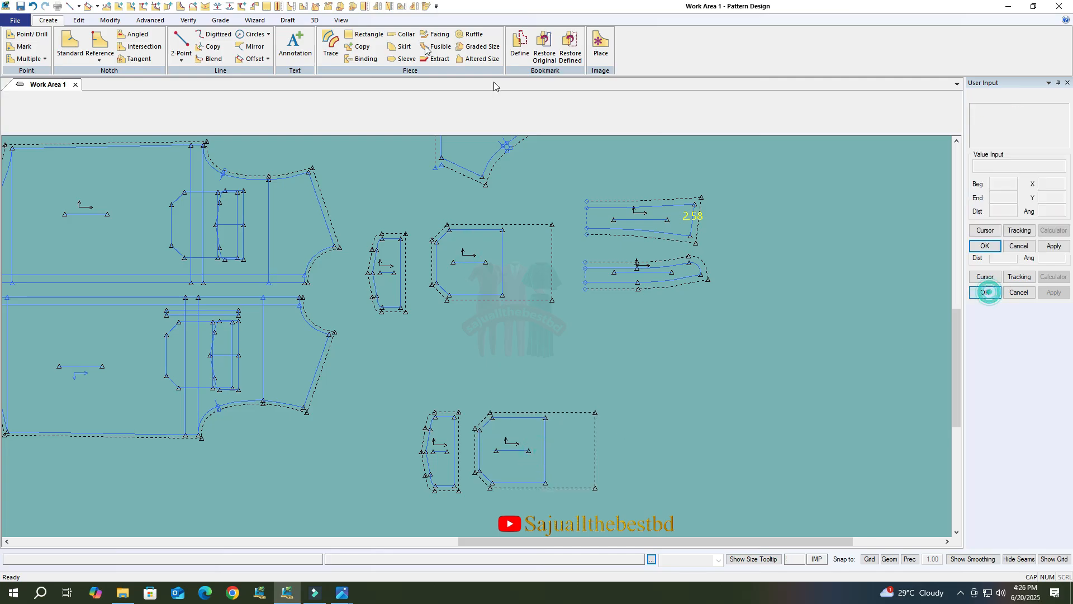
Copy the collar stand and the collar, placing both copies beside the copied pocket with the collar above the stand.
{"action": "left_click", "coordinate": [357, 46]}
{"action": "left_click", "coordinate": [653, 288]}
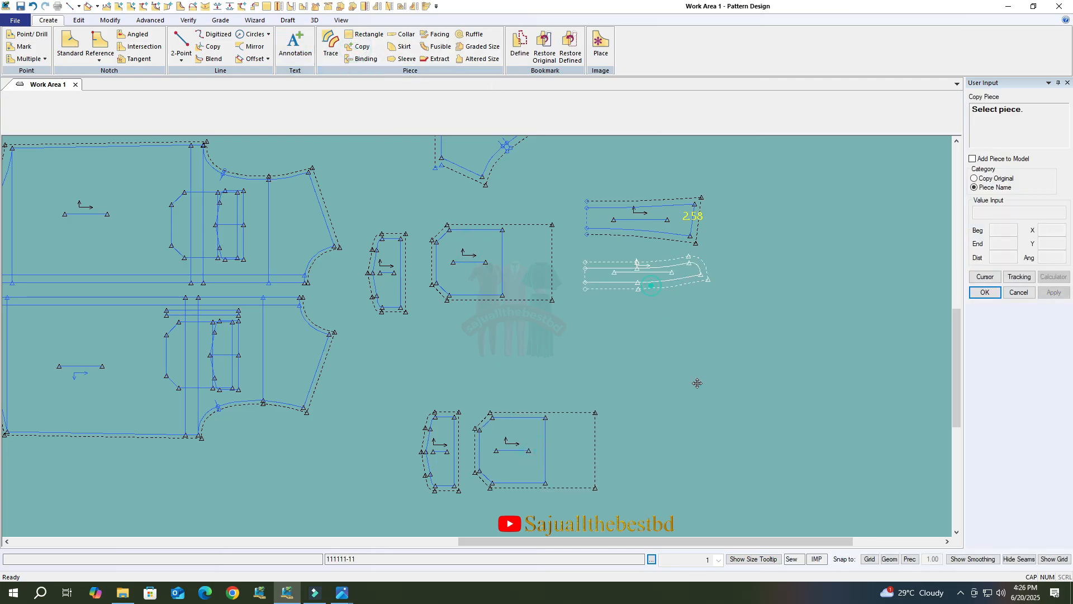
{"action": "left_click", "coordinate": [698, 469]}
{"action": "left_click", "coordinate": [987, 292]}
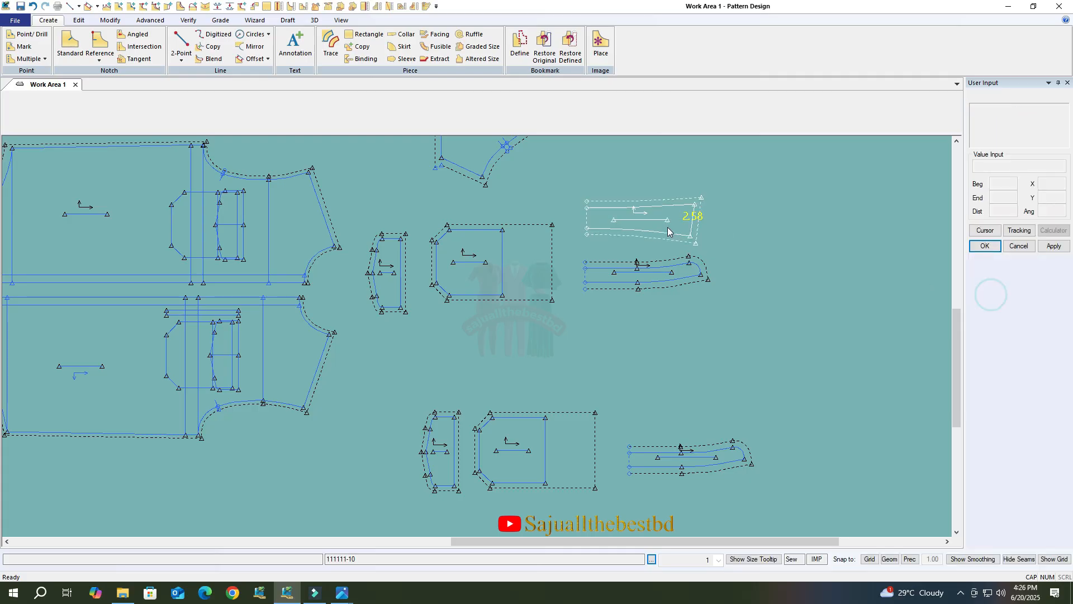
{"action": "left_click", "coordinate": [360, 48]}
{"action": "left_click", "coordinate": [637, 224]}
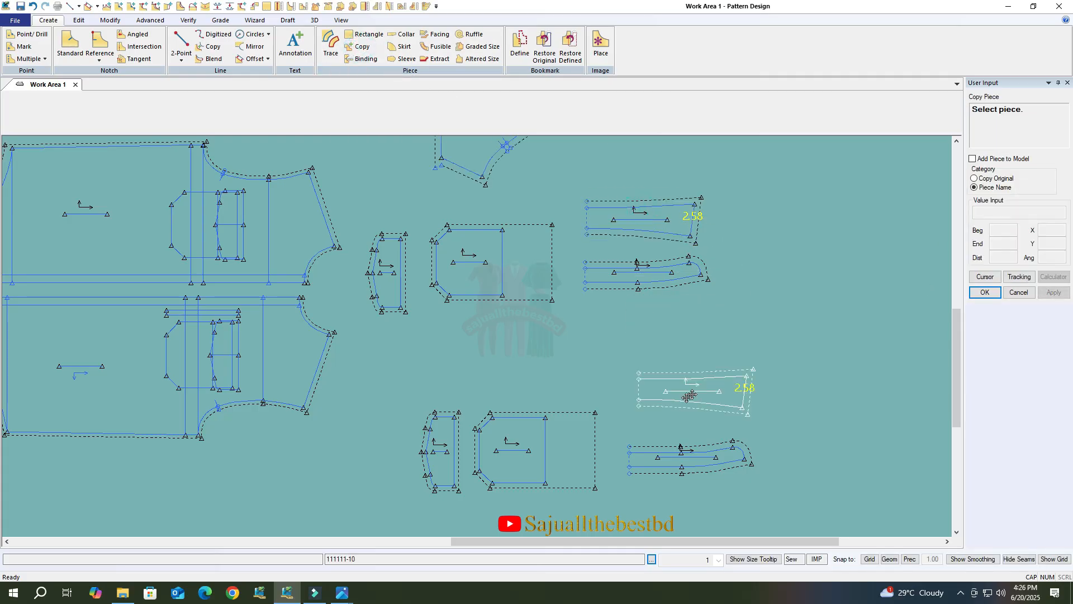
{"action": "left_click", "coordinate": [686, 401]}
{"action": "left_click", "coordinate": [984, 292]}
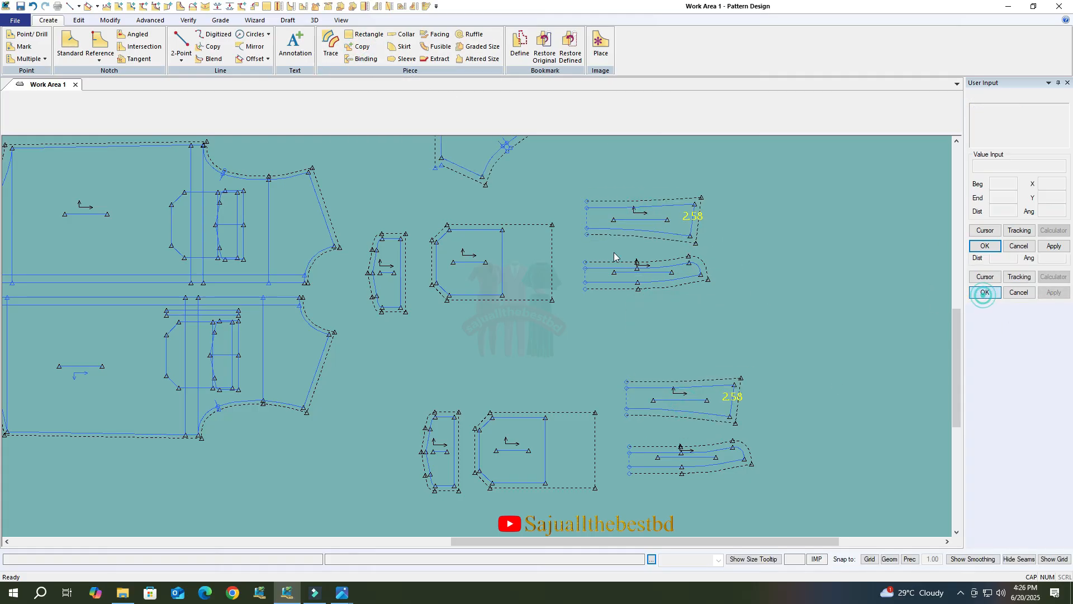
Remove the seam allowance from the copied flap, pocket, collar and collar stand pieces.
{"action": "scroll", "coordinate": [519, 454], "scroll_direction": "up", "scroll_amount": 2}
{"action": "left_click", "coordinate": [148, 23]}
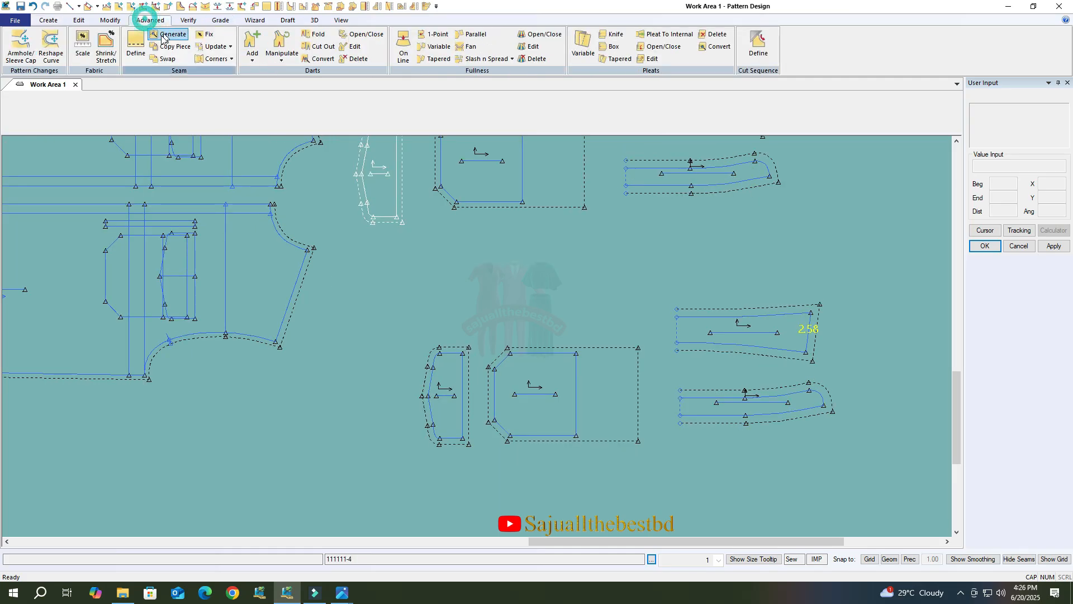
{"action": "left_click", "coordinate": [136, 46]}
{"action": "left_click_drag", "start_coordinate": [367, 285], "coordinate": [929, 495]}
{"action": "right_click", "coordinate": [765, 327]}
{"action": "left_click", "coordinate": [765, 327]}
{"action": "right_click", "coordinate": [765, 327]}
{"action": "left_click", "coordinate": [765, 327]}
{"action": "right_click", "coordinate": [764, 325]}
{"action": "left_click", "coordinate": [764, 326]}
{"action": "scroll", "coordinate": [503, 363], "scroll_direction": "up", "scroll_amount": 1}
{"action": "scroll", "coordinate": [492, 428], "scroll_direction": "up", "scroll_amount": 1}
Define a seam allowance on only the long straight edge of the copied pocket flap.
{"action": "left_click", "coordinate": [142, 47]}
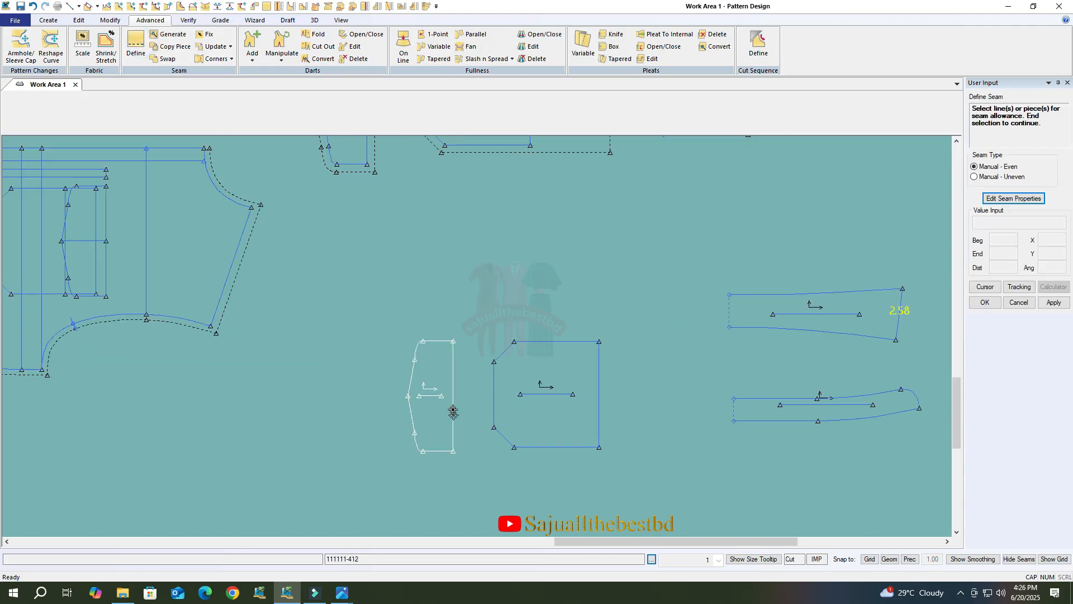
{"action": "key", "text": "Return"}
{"action": "right_click", "coordinate": [527, 370]}
{"action": "left_click", "coordinate": [528, 370]}
Reposition the copied collar stand and copied collar pieces closer together beside the copied pocket.
{"action": "scroll", "coordinate": [385, 274], "scroll_direction": "down", "scroll_amount": 4}
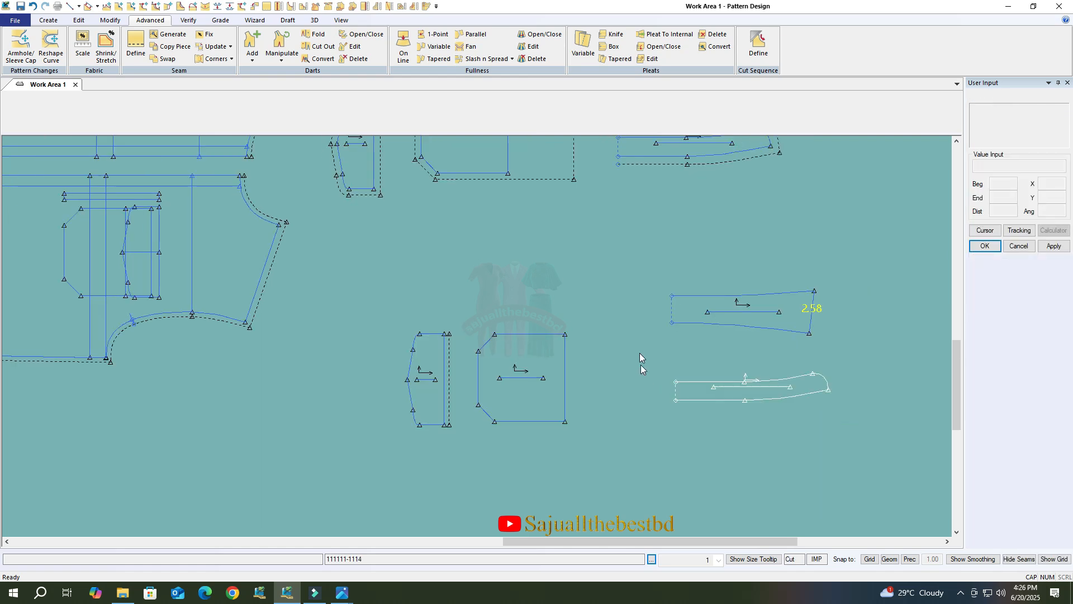
{"action": "scroll", "coordinate": [641, 358], "scroll_direction": "down", "scroll_amount": 3}
{"action": "scroll", "coordinate": [840, 354], "scroll_direction": "up", "scroll_amount": 8}
{"action": "left_click_drag", "start_coordinate": [712, 418], "coordinate": [685, 394]}
{"action": "left_click_drag", "start_coordinate": [683, 293], "coordinate": [656, 301]}
{"action": "scroll", "coordinate": [632, 315], "scroll_direction": "up", "scroll_amount": 2}
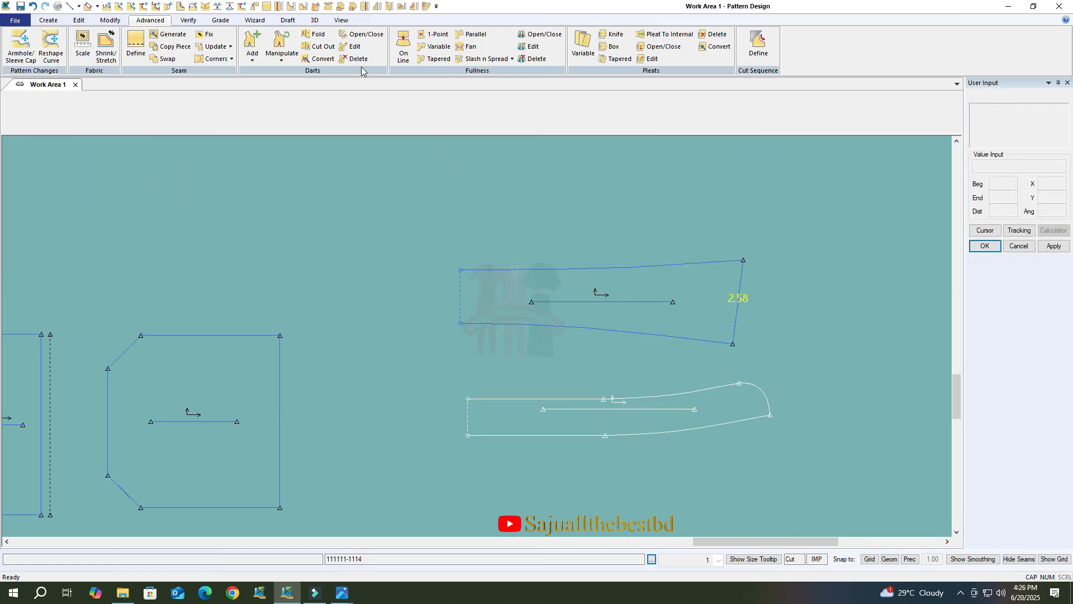
Define an even 0.28 seam allowance on the lower edge of the copied collar.
{"action": "left_click", "coordinate": [136, 45]}
{"action": "left_click", "coordinate": [680, 330]}
{"action": "right_click", "coordinate": [695, 302]}
{"action": "left_click", "coordinate": [709, 310]}
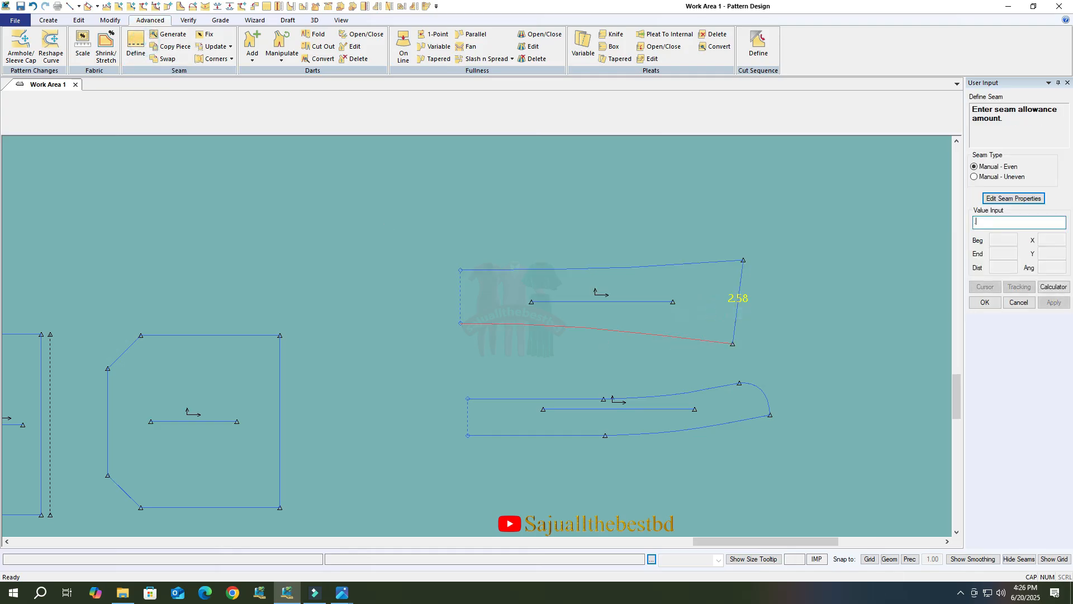
{"action": "type", "text": ".28"}
{"action": "key", "text": "Return"}
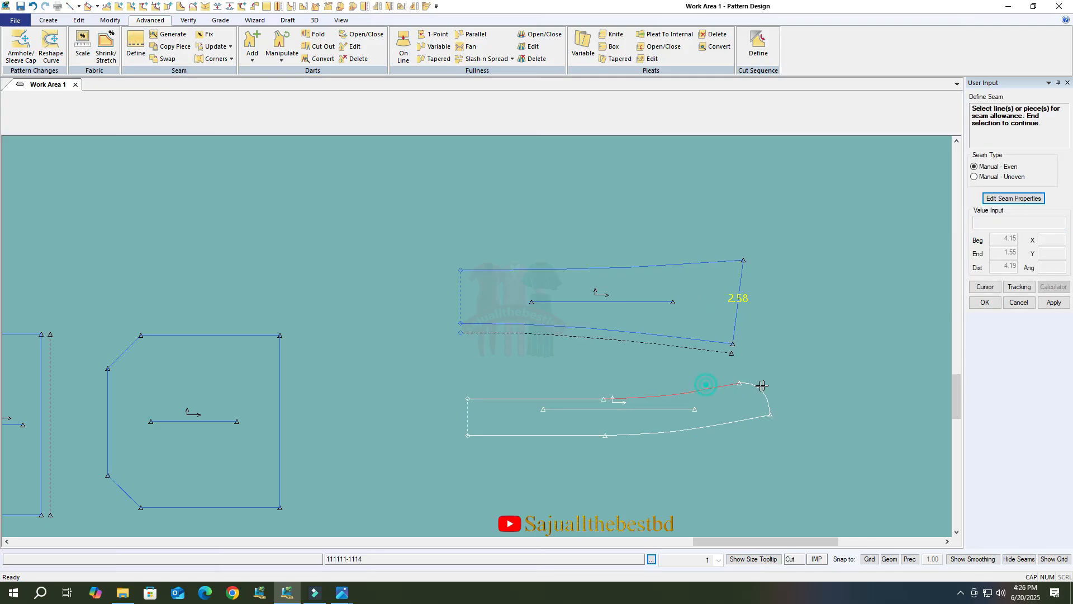
Define an even 0.28 seam allowance on the upper edge and curved front end of the copied collar stand.
{"action": "left_click", "coordinate": [802, 364]}
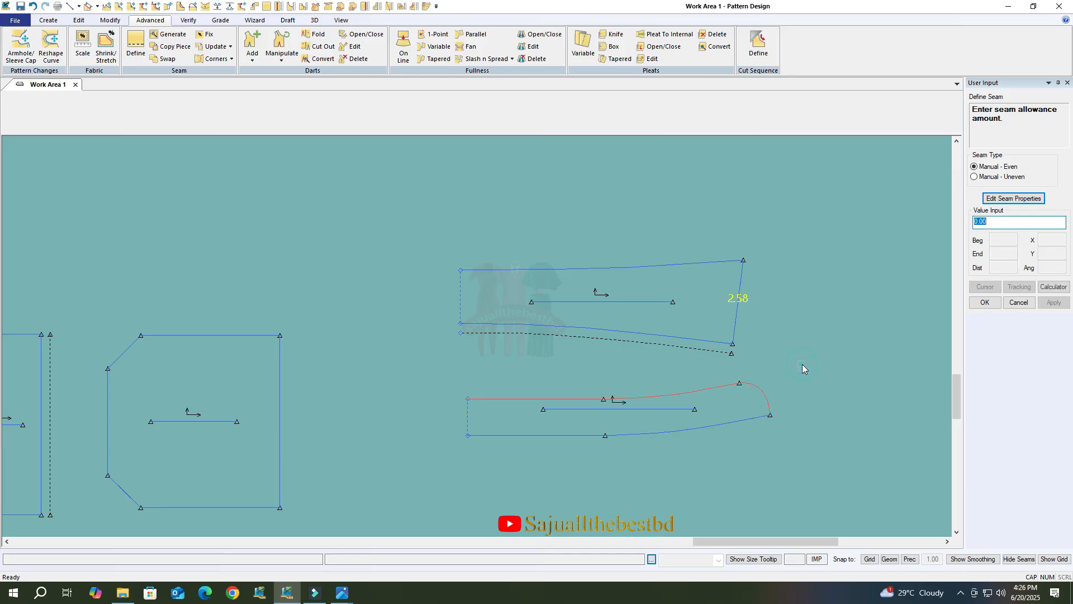
{"action": "type", "text": ".28"}
{"action": "key", "text": "Return"}
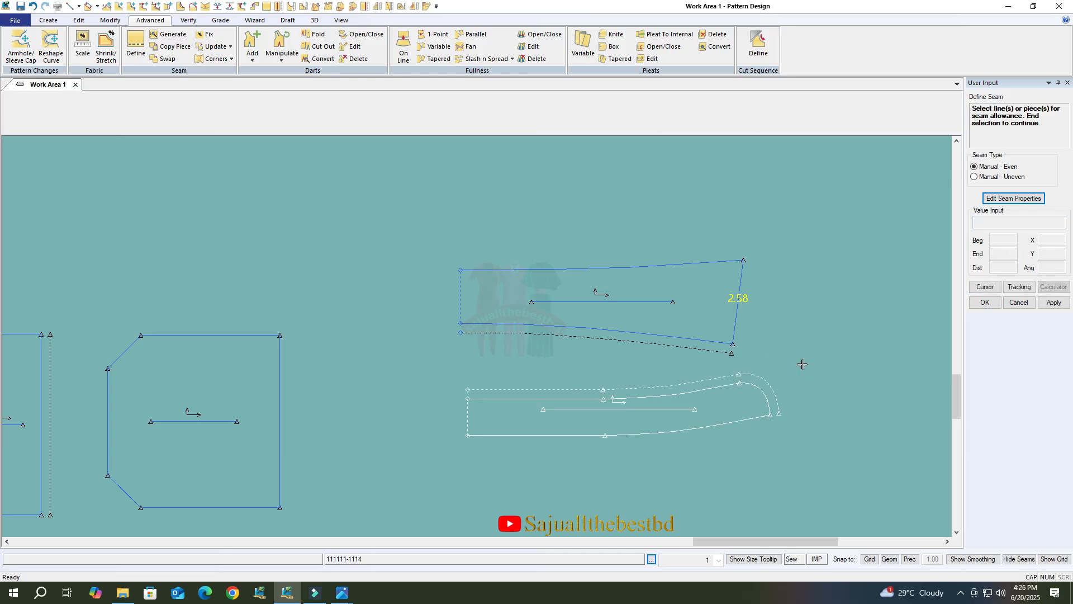
{"action": "right_click", "coordinate": [802, 364]}
{"action": "left_click", "coordinate": [803, 366]}
Nudge the copied collar stand up and the copied collar down to narrow the gap between them.
{"action": "left_click", "coordinate": [738, 408]}
{"action": "left_click", "coordinate": [734, 405]}
{"action": "left_click", "coordinate": [700, 309]}
{"action": "left_click", "coordinate": [701, 314]}
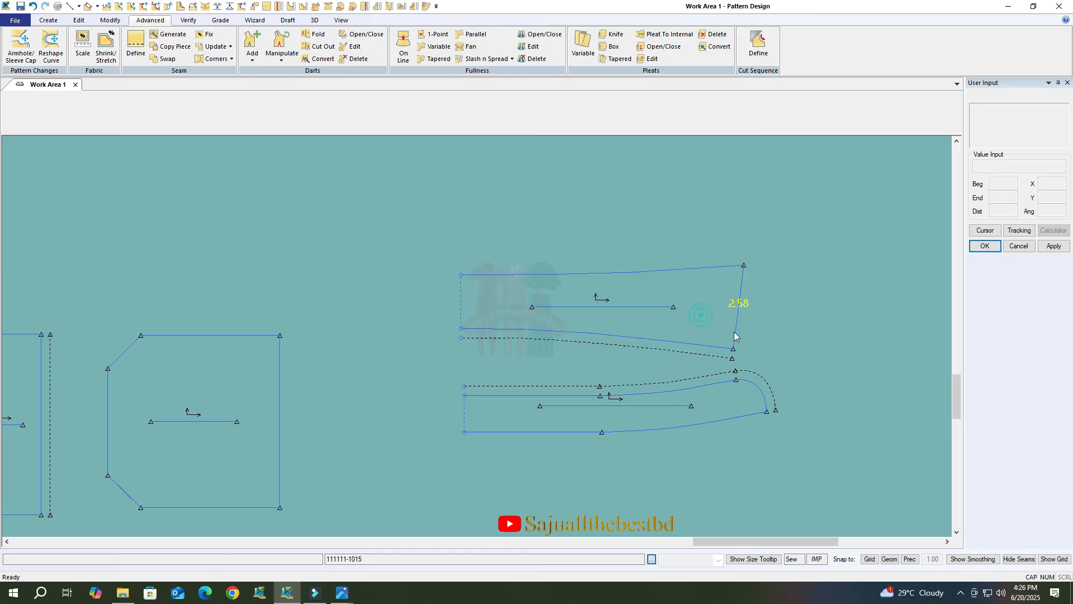
Move the lower front body piece up closer to the matching front piece above it.
{"action": "scroll", "coordinate": [834, 340], "scroll_direction": "down", "scroll_amount": 8}
{"action": "scroll", "coordinate": [588, 374], "scroll_direction": "up", "scroll_amount": 6}
{"action": "scroll", "coordinate": [586, 391], "scroll_direction": "up", "scroll_amount": 4}
{"action": "scroll", "coordinate": [561, 456], "scroll_direction": "down", "scroll_amount": 4}
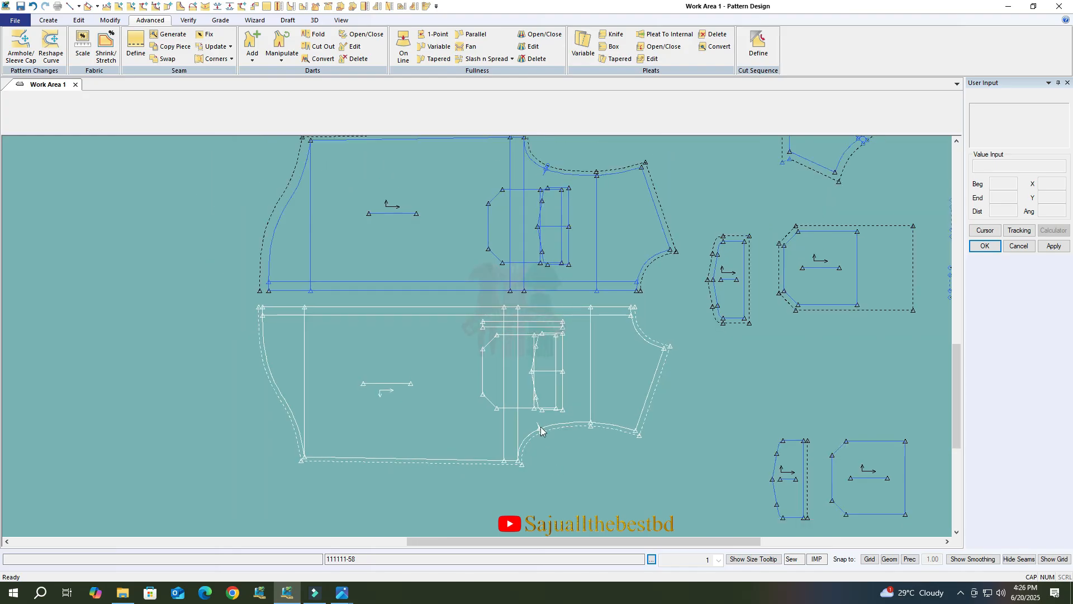
{"action": "scroll", "coordinate": [542, 432], "scroll_direction": "up", "scroll_amount": 5}
{"action": "scroll", "coordinate": [501, 257], "scroll_direction": "up", "scroll_amount": 1}
{"action": "left_click", "coordinate": [531, 386]}
{"action": "left_click", "coordinate": [530, 380]}
{"action": "left_click", "coordinate": [525, 329]}
{"action": "left_click", "coordinate": [532, 319]}
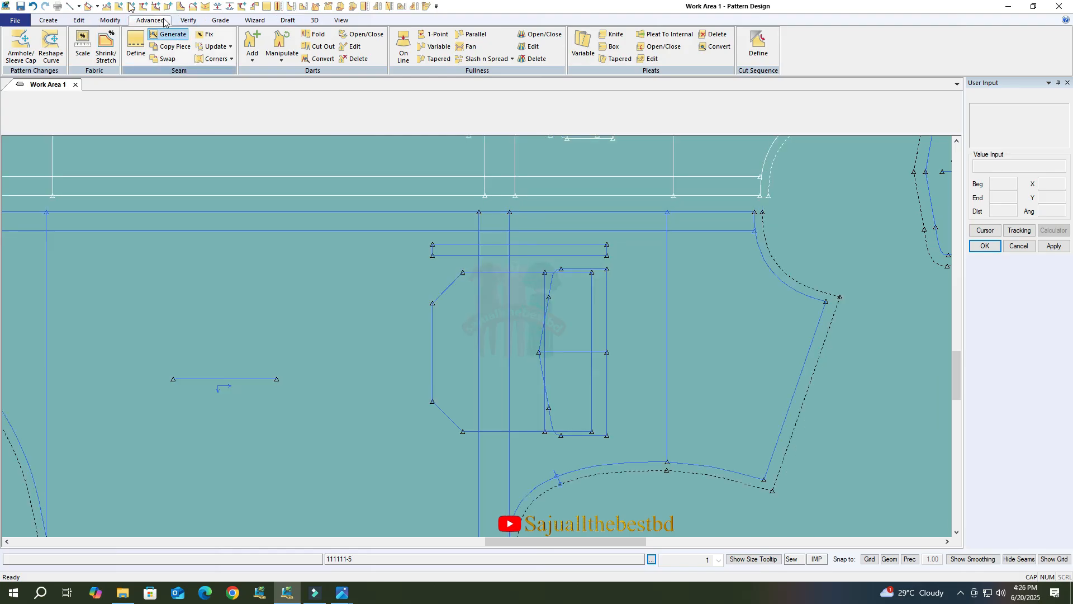
Offset the front pocket's straight bottom edge outward by about 1.3 as a new parallel line.
{"action": "left_click", "coordinate": [111, 20]}
{"action": "left_click", "coordinate": [48, 20]}
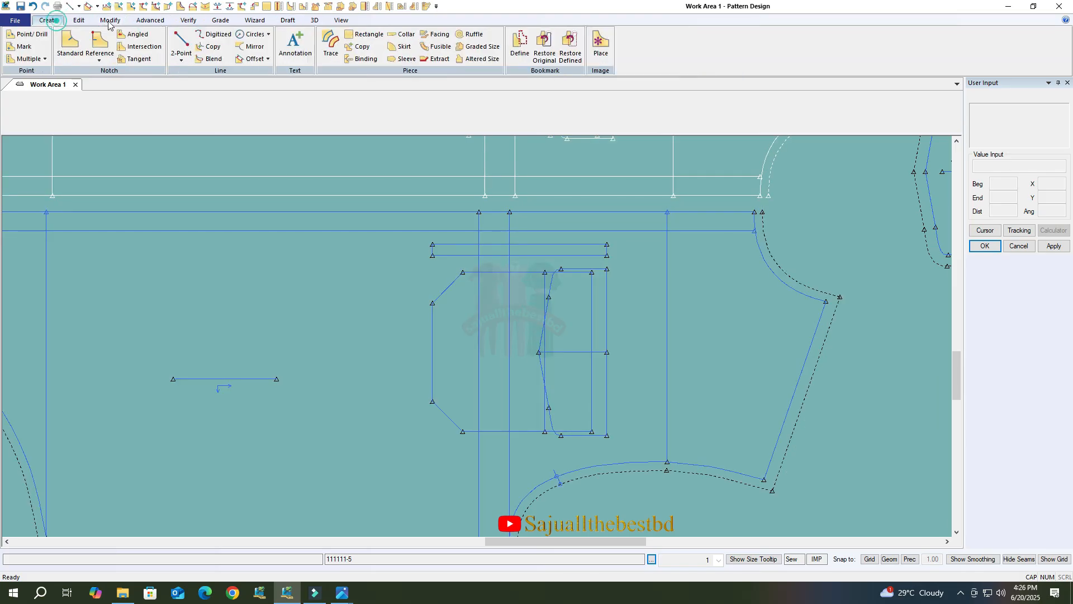
{"action": "left_click", "coordinate": [248, 58]}
{"action": "left_click", "coordinate": [432, 352]}
{"action": "right_click", "coordinate": [395, 347]}
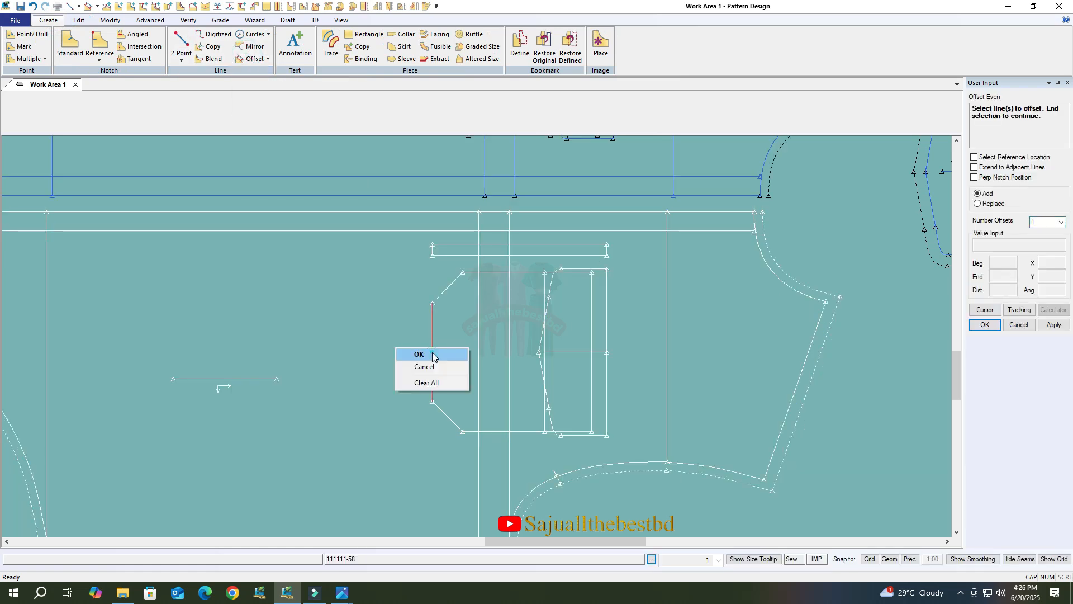
{"action": "left_click", "coordinate": [401, 353]}
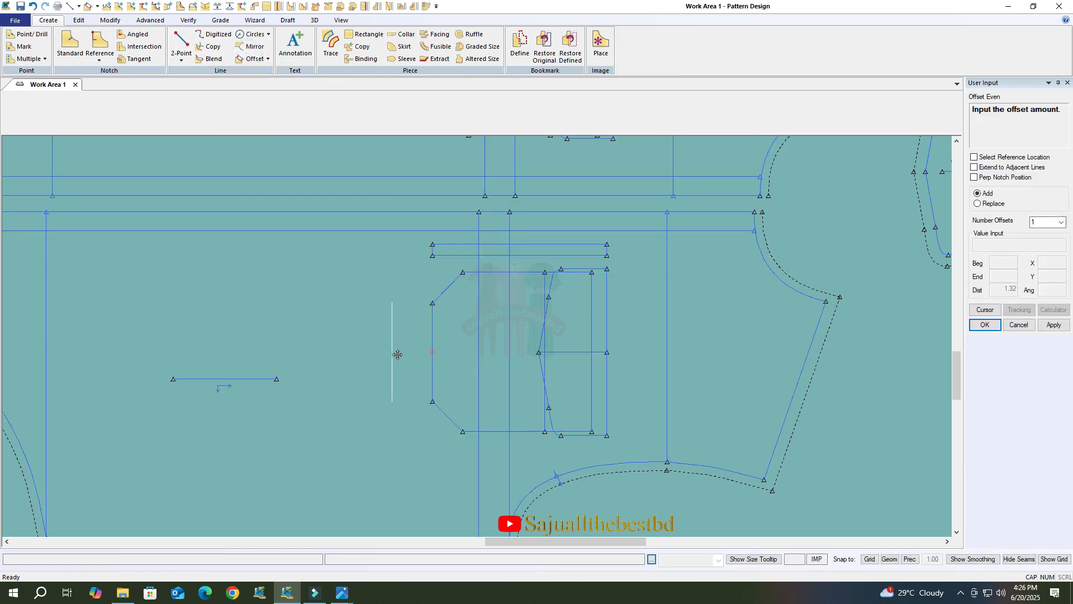
{"action": "left_click", "coordinate": [397, 354]}
Offset the pocket flap's straight top edge a short distance outward as another parallel line.
{"action": "left_click", "coordinate": [608, 327]}
{"action": "right_click", "coordinate": [572, 321]}
{"action": "left_click", "coordinate": [580, 328]}
{"action": "left_click", "coordinate": [638, 321]}
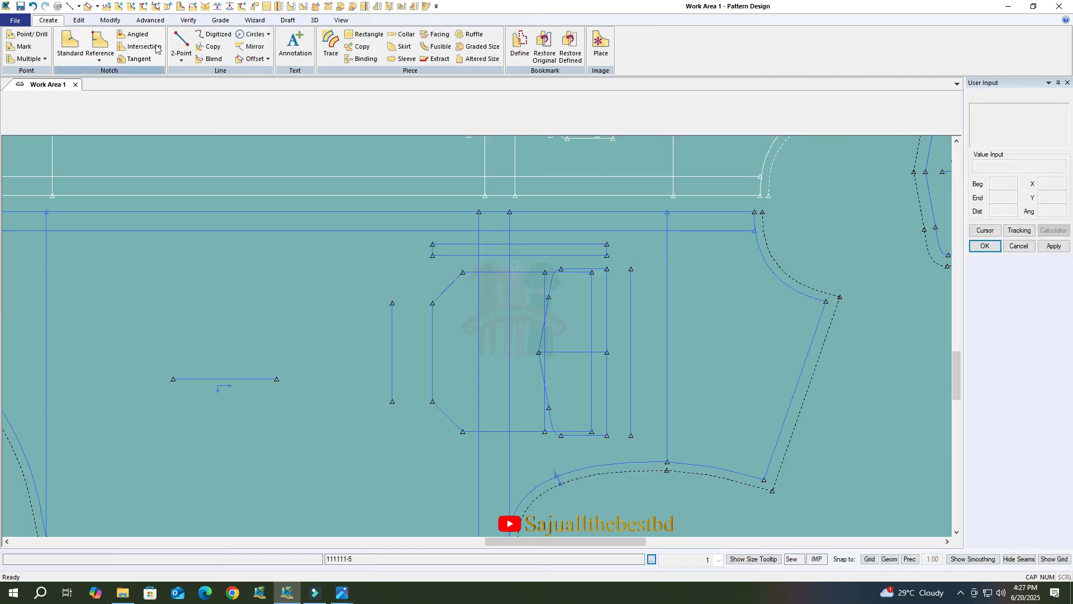
Extend both offset lines upward past the zip strip and draw a horizontal line above it from the flap-side line.
{"action": "left_click", "coordinate": [108, 23]}
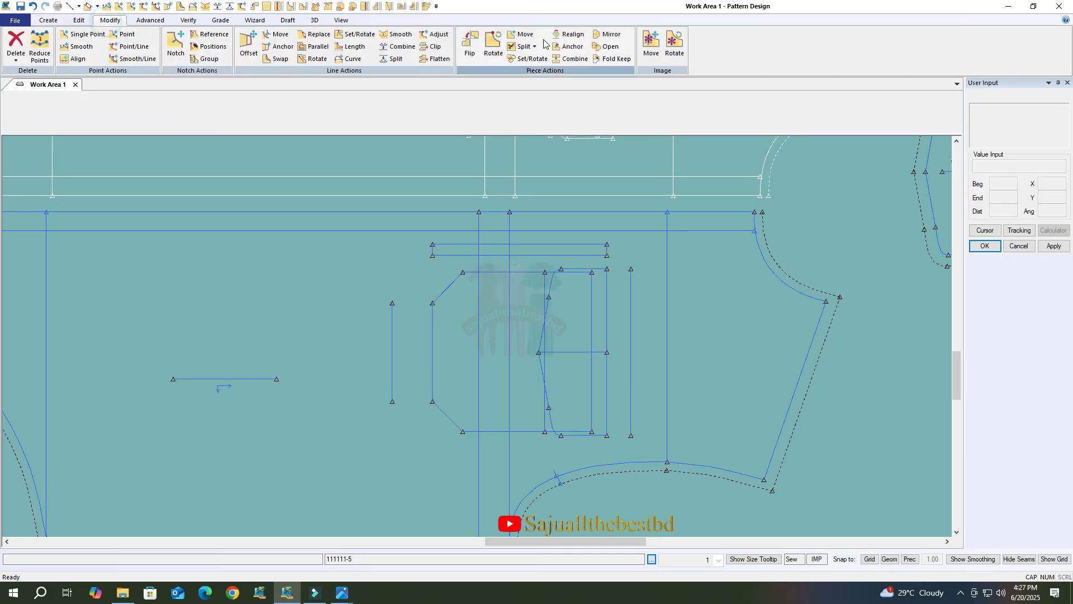
{"action": "left_click", "coordinate": [433, 34]}
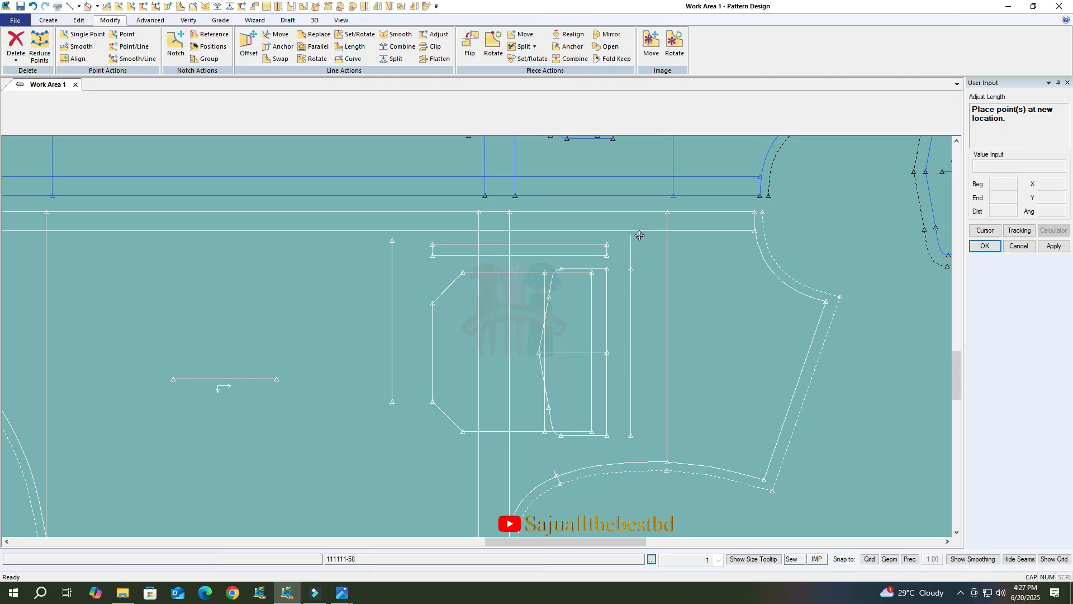
{"action": "left_click", "coordinate": [77, 7]}
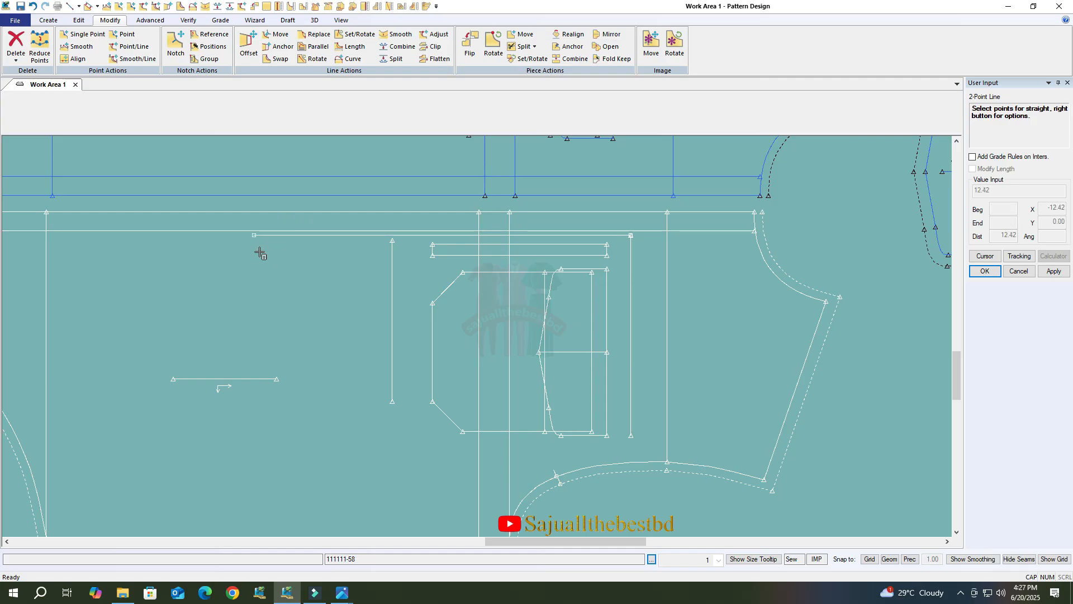
Extend the pocket-bottom offset line across the upper horizontal line and clip both lines to a clean corner.
{"action": "left_click", "coordinate": [432, 34]}
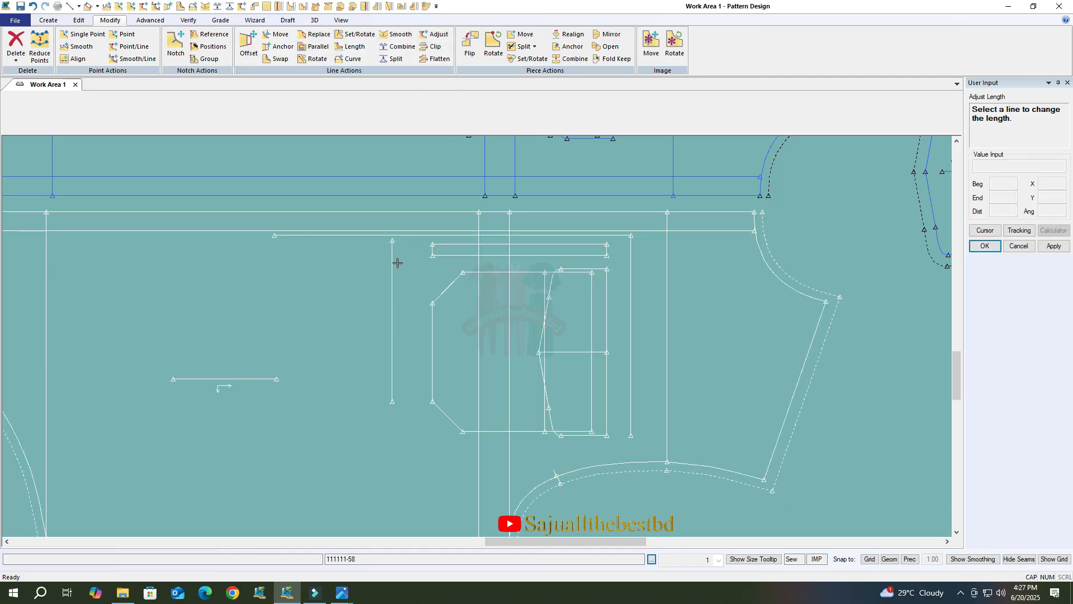
{"action": "left_click", "coordinate": [447, 219]}
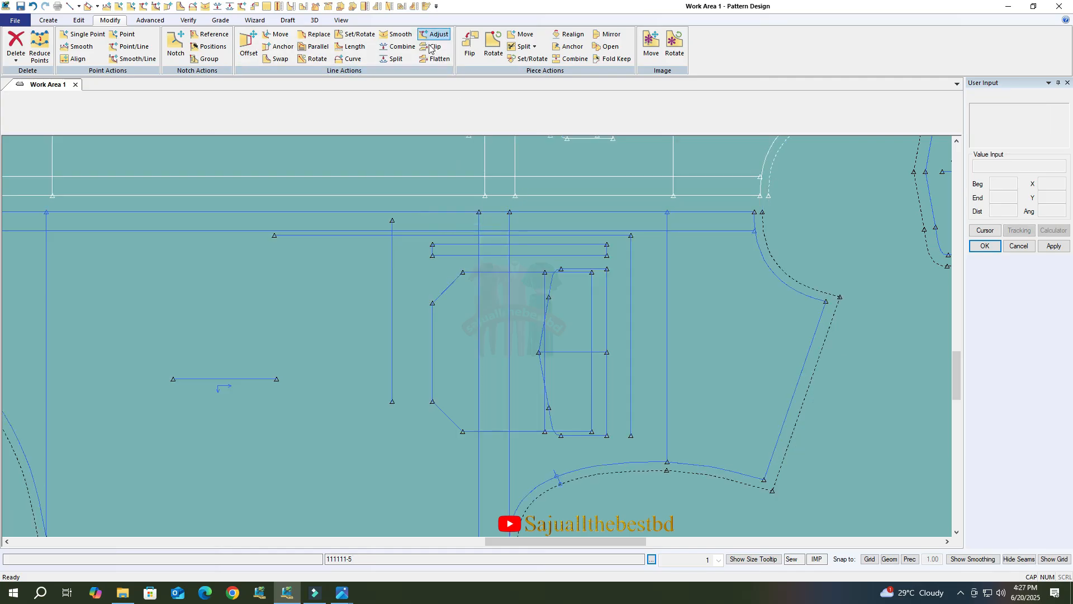
{"action": "left_click", "coordinate": [434, 47]}
{"action": "scroll", "coordinate": [388, 251], "scroll_direction": "up", "scroll_amount": 2}
{"action": "left_click", "coordinate": [406, 228]}
{"action": "left_click", "coordinate": [392, 241]}
{"action": "right_click", "coordinate": [355, 233]}
{"action": "left_click", "coordinate": [412, 240]}
{"action": "scroll", "coordinate": [479, 180], "scroll_direction": "down", "scroll_amount": 3}
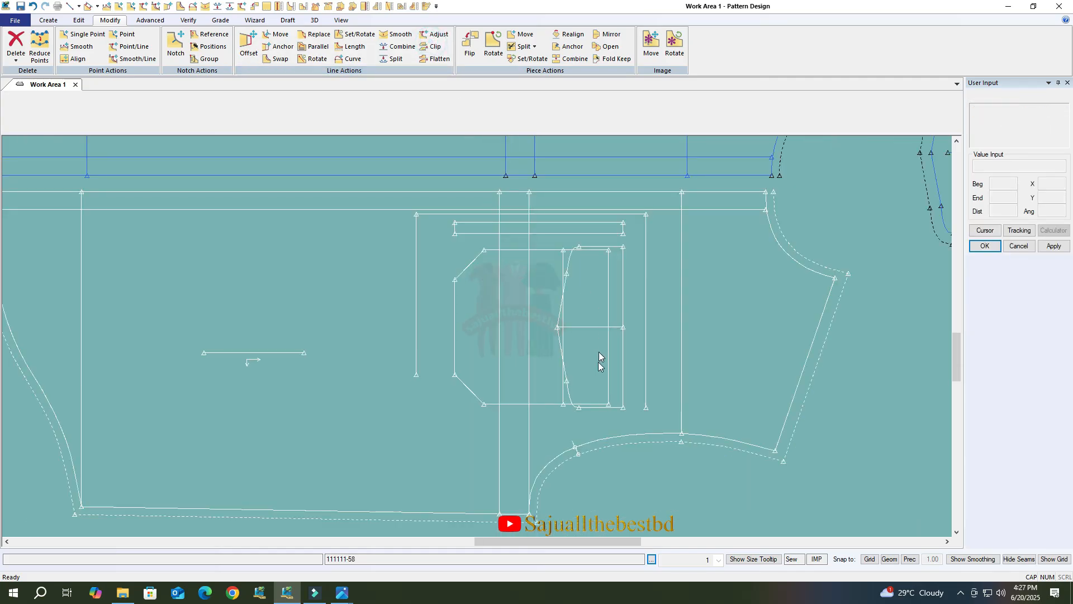
Draw a horizontal line below the pocket from the flap-side offset line and extend the pocket-bottom offset line across it.
{"action": "scroll", "coordinate": [599, 358], "scroll_direction": "up", "scroll_amount": 2}
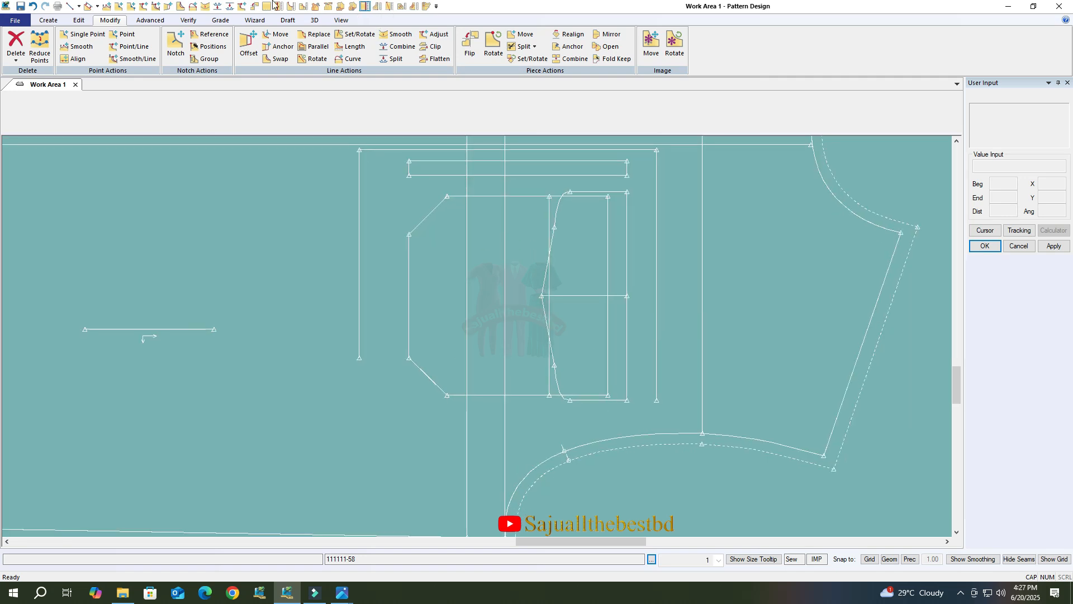
{"action": "left_click", "coordinate": [69, 6]}
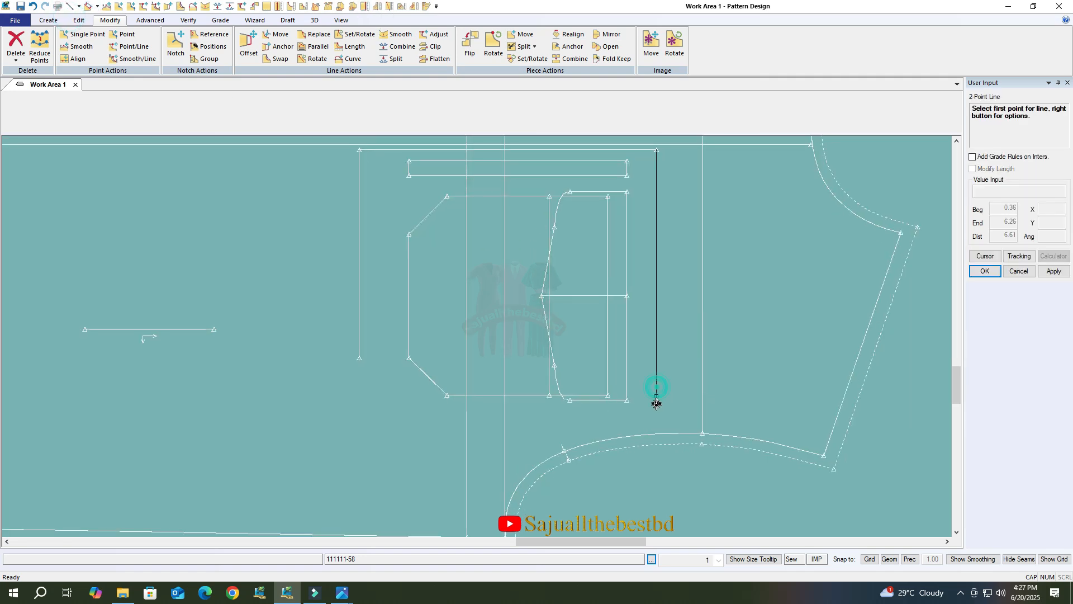
{"action": "left_click", "coordinate": [435, 34]}
{"action": "left_click", "coordinate": [358, 328]}
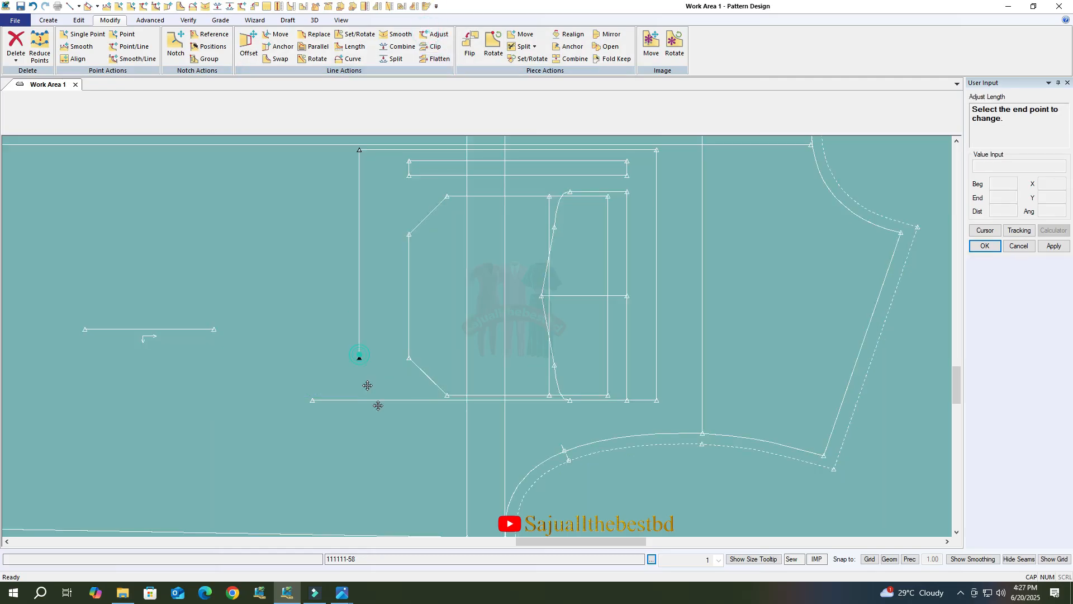
{"action": "left_click", "coordinate": [384, 447]}
Clip the two crossing lines at the lower pocket-bottom corner to close the rectangle around the pocket.
{"action": "left_click", "coordinate": [434, 47]}
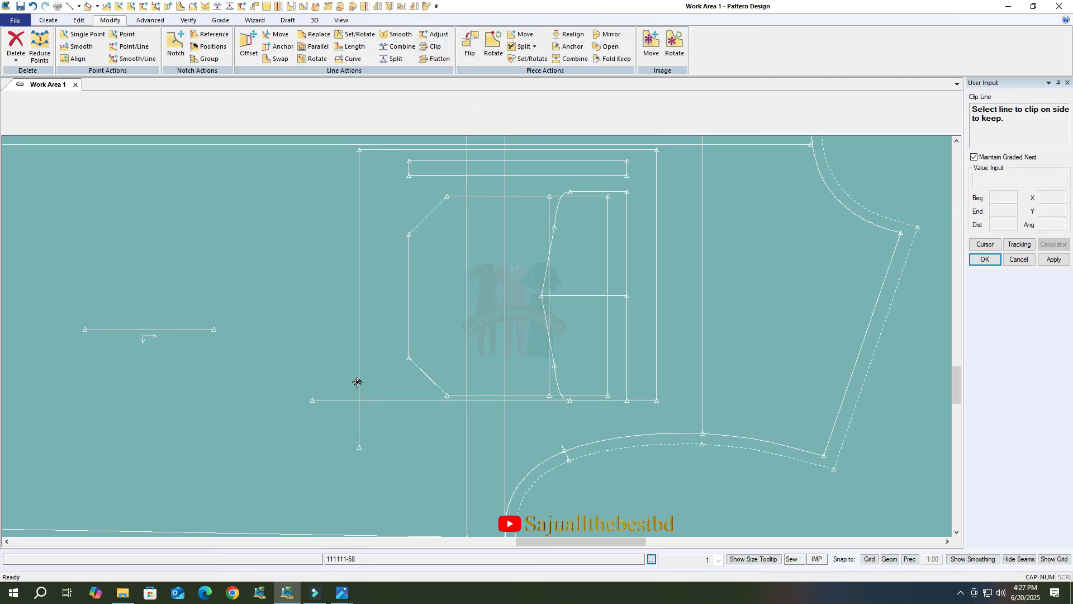
{"action": "right_click", "coordinate": [385, 337]}
{"action": "left_click", "coordinate": [387, 337]}
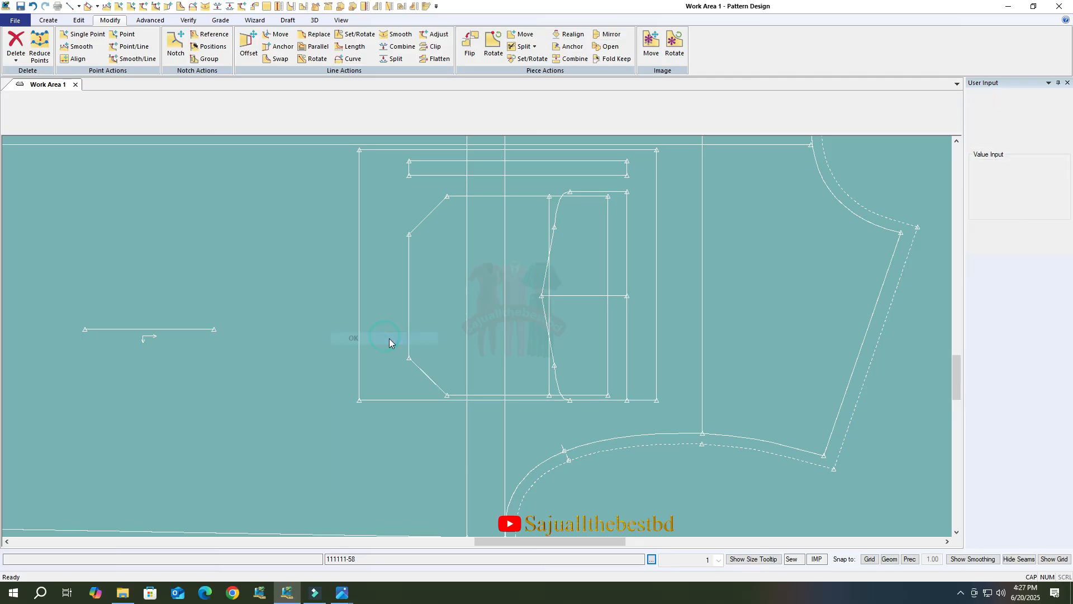
Trace the rectangle around the front pocket as a new piece and place it in the empty area beyond the collar pieces.
{"action": "scroll", "coordinate": [385, 337], "scroll_direction": "down", "scroll_amount": 1}
{"action": "left_click", "coordinate": [48, 21]}
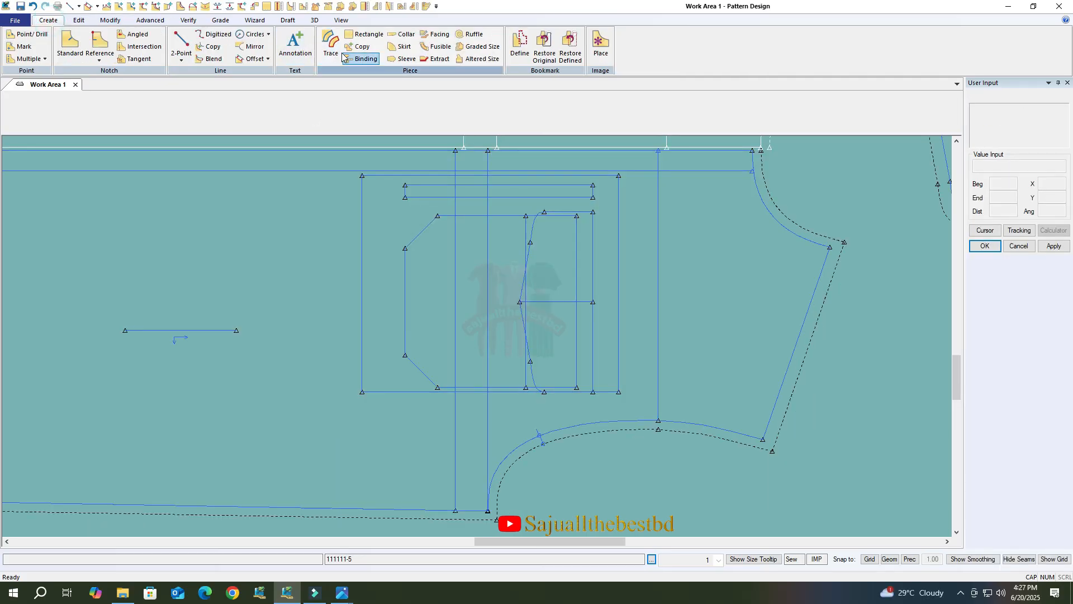
{"action": "left_click", "coordinate": [330, 45]}
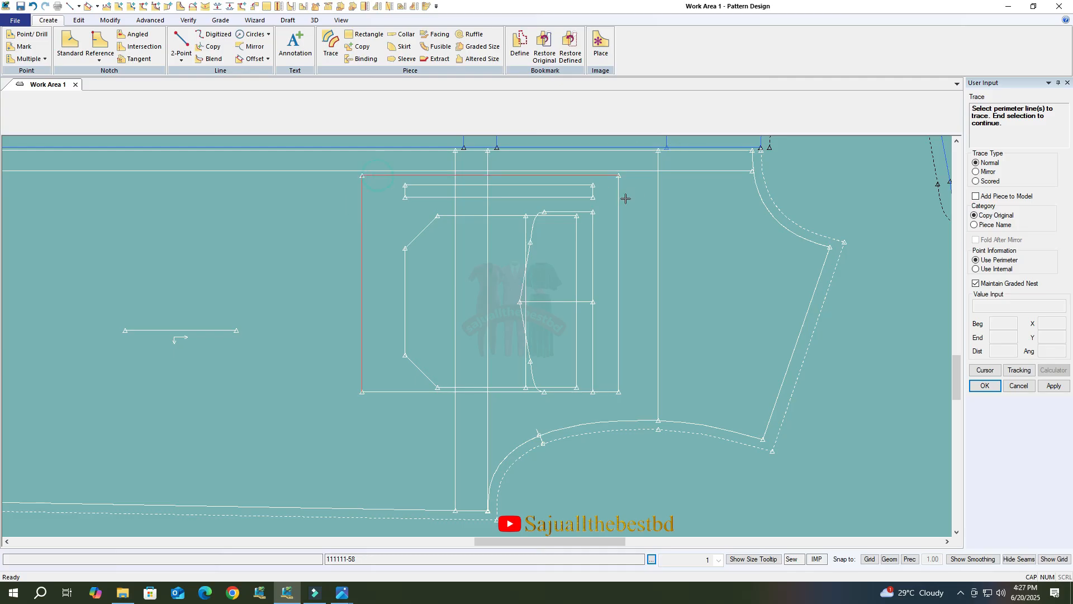
{"action": "right_click", "coordinate": [357, 306]}
{"action": "left_click", "coordinate": [361, 311]}
{"action": "right_click", "coordinate": [358, 308]}
{"action": "left_click", "coordinate": [360, 311]}
{"action": "scroll", "coordinate": [270, 268], "scroll_direction": "down", "scroll_amount": 6}
{"action": "scroll", "coordinate": [626, 408], "scroll_direction": "up", "scroll_amount": 4}
{"action": "scroll", "coordinate": [536, 440], "scroll_direction": "down", "scroll_amount": 2}
{"action": "scroll", "coordinate": [695, 235], "scroll_direction": "up", "scroll_amount": 1}
{"action": "left_click", "coordinate": [774, 212]}
{"action": "left_click", "coordinate": [984, 385]}
Mirror the new rectangular piece about its pocket-bottom edge with Fold after Mirror enabled.
{"action": "scroll", "coordinate": [778, 192], "scroll_direction": "up", "scroll_amount": 2}
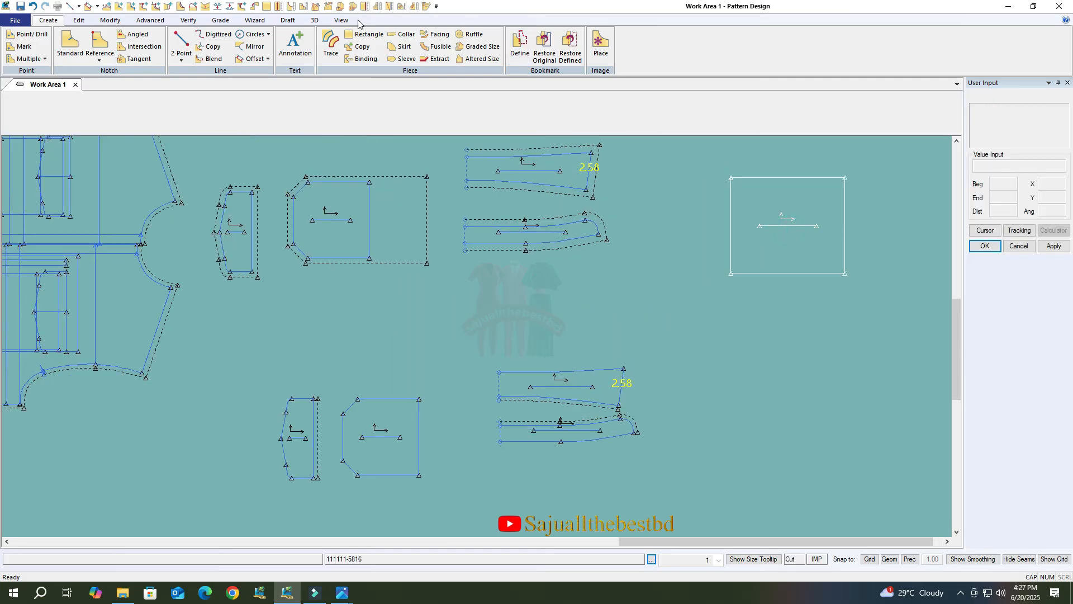
{"action": "left_click", "coordinate": [110, 22]}
{"action": "left_click", "coordinate": [609, 35]}
{"action": "left_click", "coordinate": [732, 242]}
{"action": "right_click", "coordinate": [736, 239]}
{"action": "left_click", "coordinate": [738, 237]}
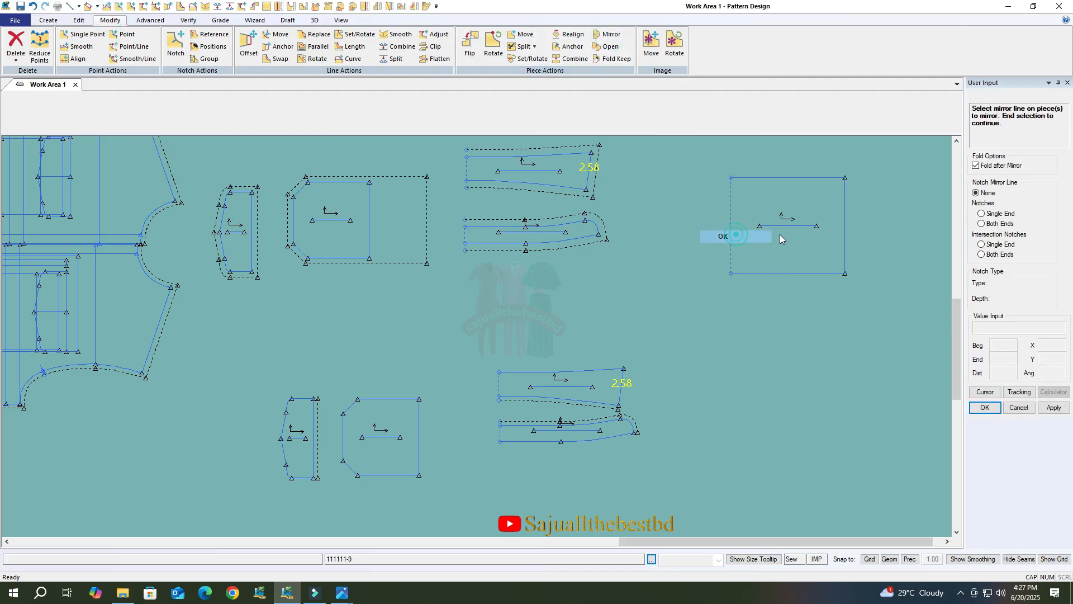
{"action": "left_click", "coordinate": [765, 237]}
Define an even 0.375 seam allowance around the folded rectangular piece and reposition it closer to the collar pieces.
{"action": "left_click", "coordinate": [188, 20]}
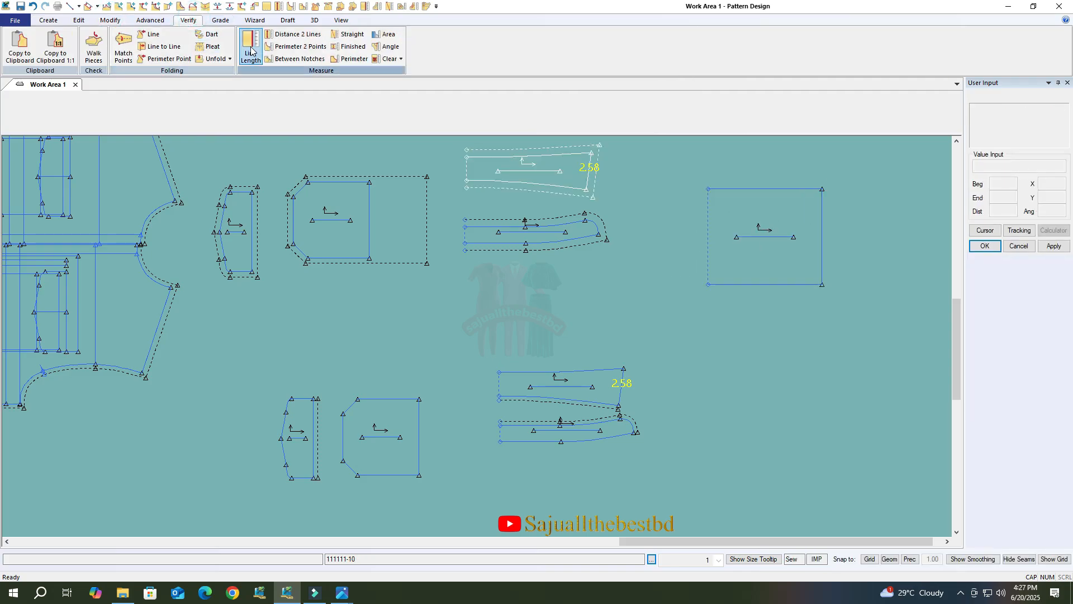
{"action": "left_click", "coordinate": [141, 20]}
{"action": "left_click", "coordinate": [135, 45]}
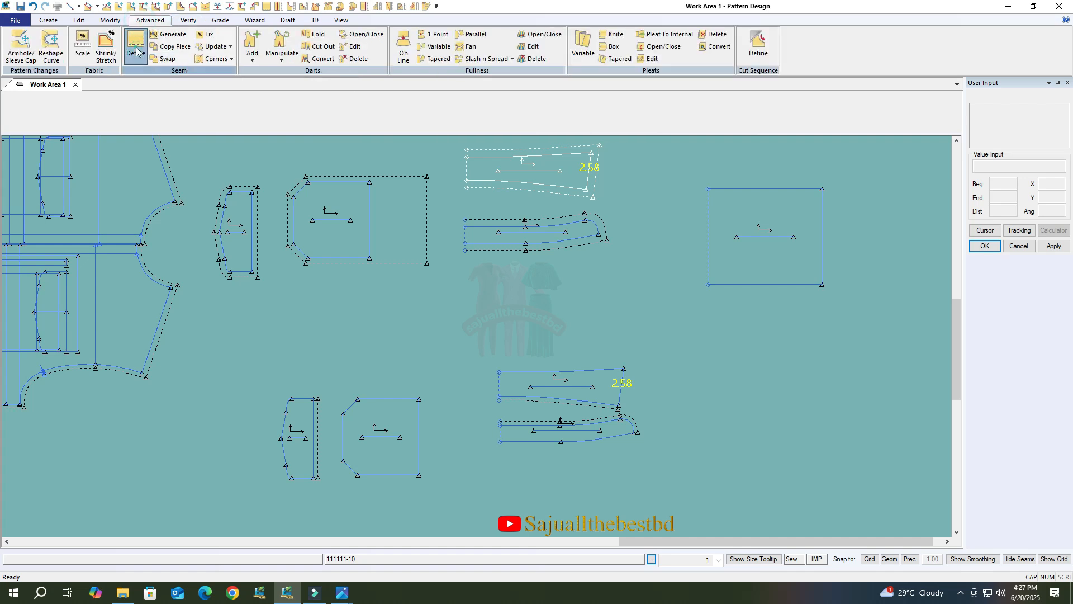
{"action": "left_click", "coordinate": [776, 253]}
{"action": "type", "text": ".375"}
{"action": "key", "text": "Return"}
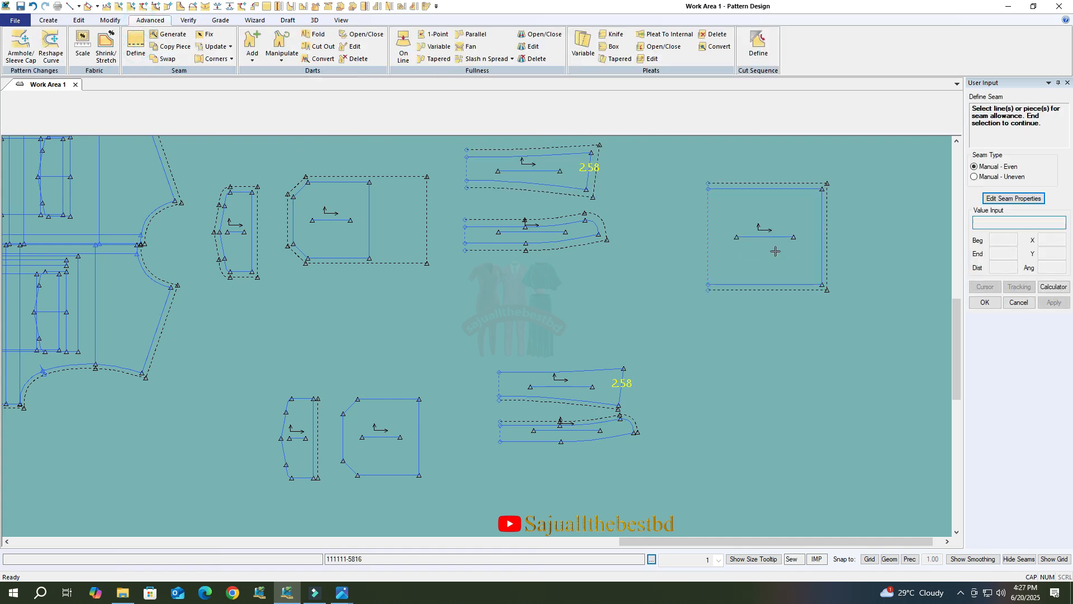
{"action": "key", "text": "Escape"}
{"action": "left_click_drag", "start_coordinate": [779, 251], "coordinate": [750, 280]}
Switch to the spec sheet image and check the zip details in the front chest pockets drawing.
{"action": "scroll", "coordinate": [764, 273], "scroll_direction": "down", "scroll_amount": 7}
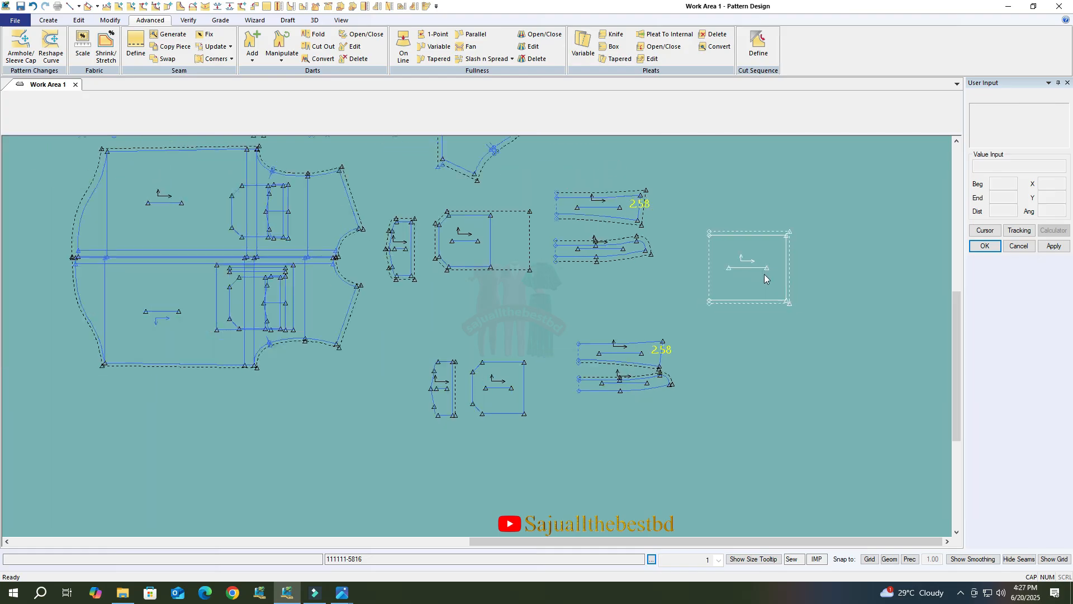
{"action": "scroll", "coordinate": [444, 318], "scroll_direction": "down", "scroll_amount": 3}
{"action": "scroll", "coordinate": [441, 267], "scroll_direction": "up", "scroll_amount": 8}
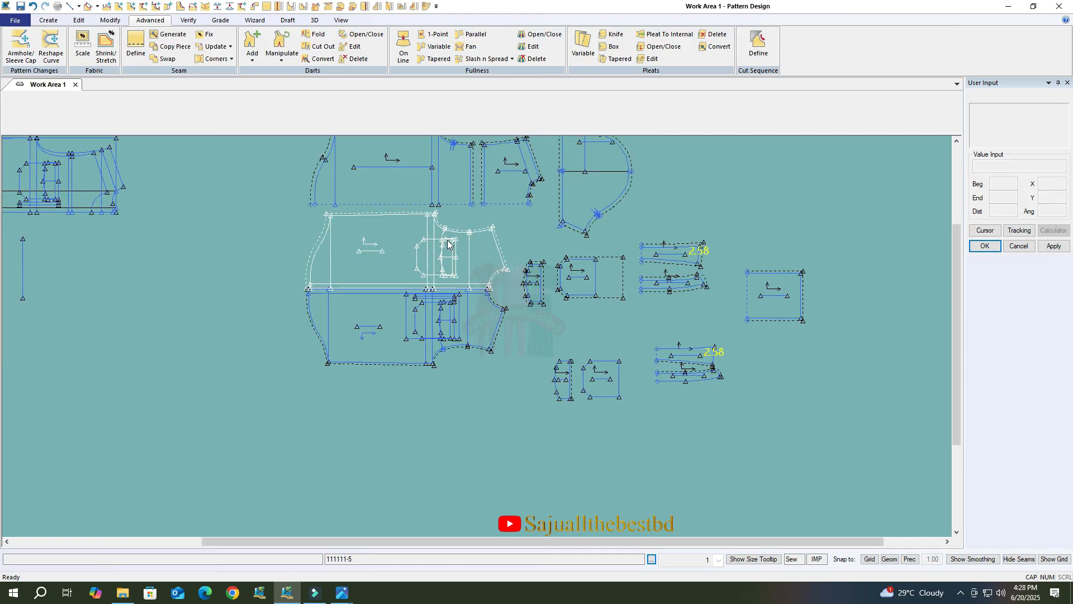
{"action": "scroll", "coordinate": [383, 337], "scroll_direction": "up", "scroll_amount": 2}
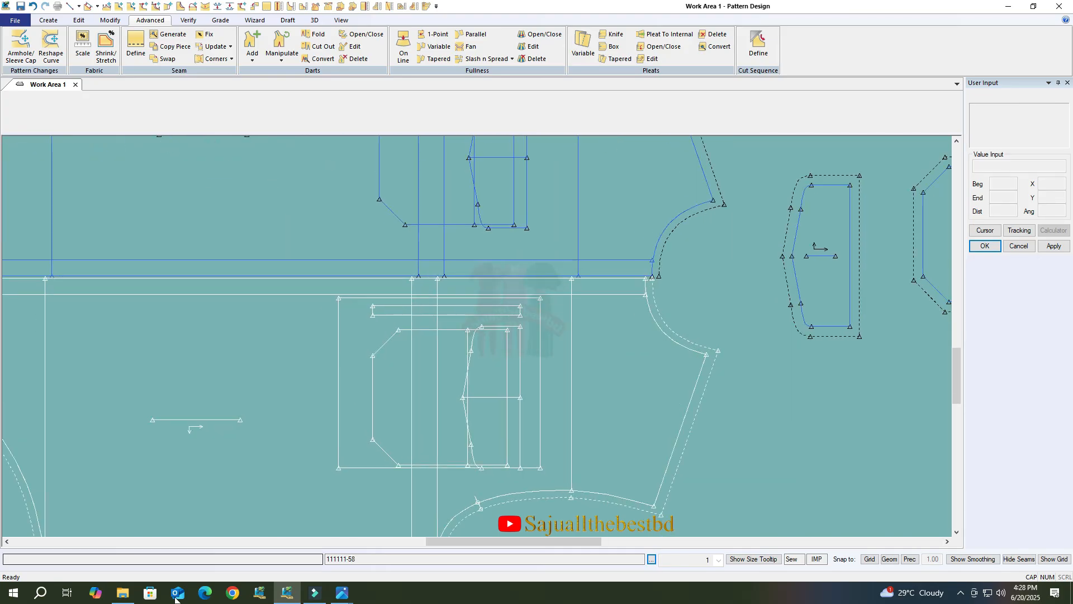
{"action": "mouse_move", "coordinate": [342, 592]}
{"action": "left_click", "coordinate": [371, 535]}
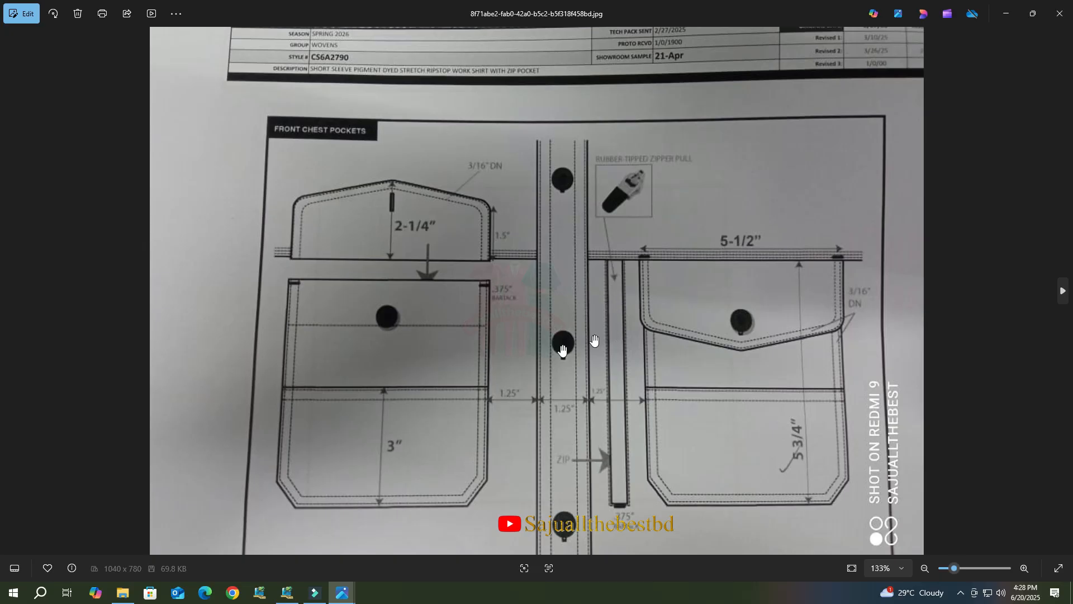
{"action": "left_click", "coordinate": [314, 593]}
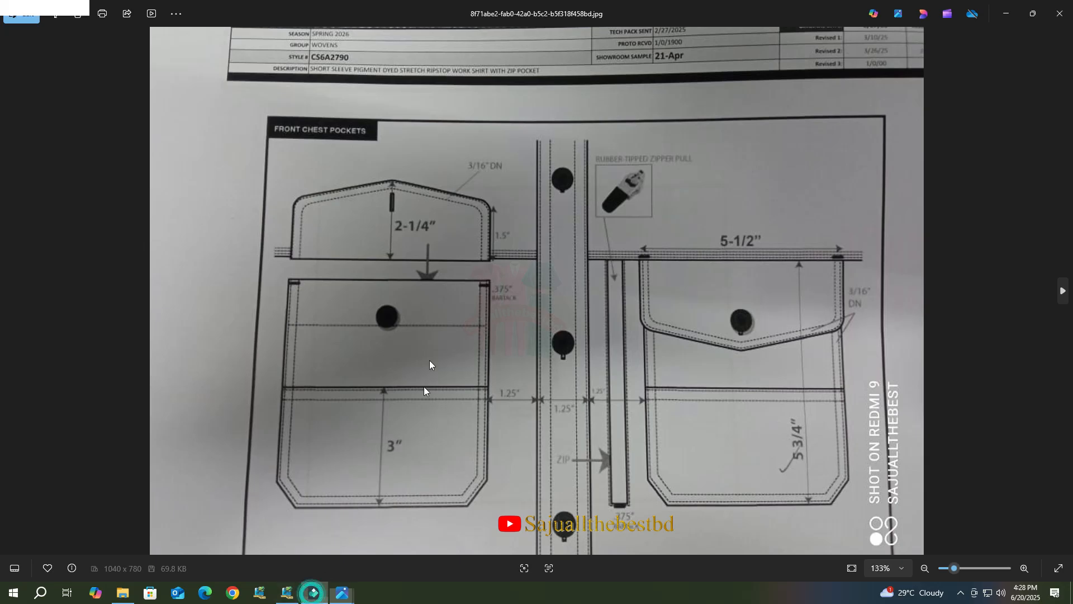
{"action": "mouse_move", "coordinate": [343, 597]}
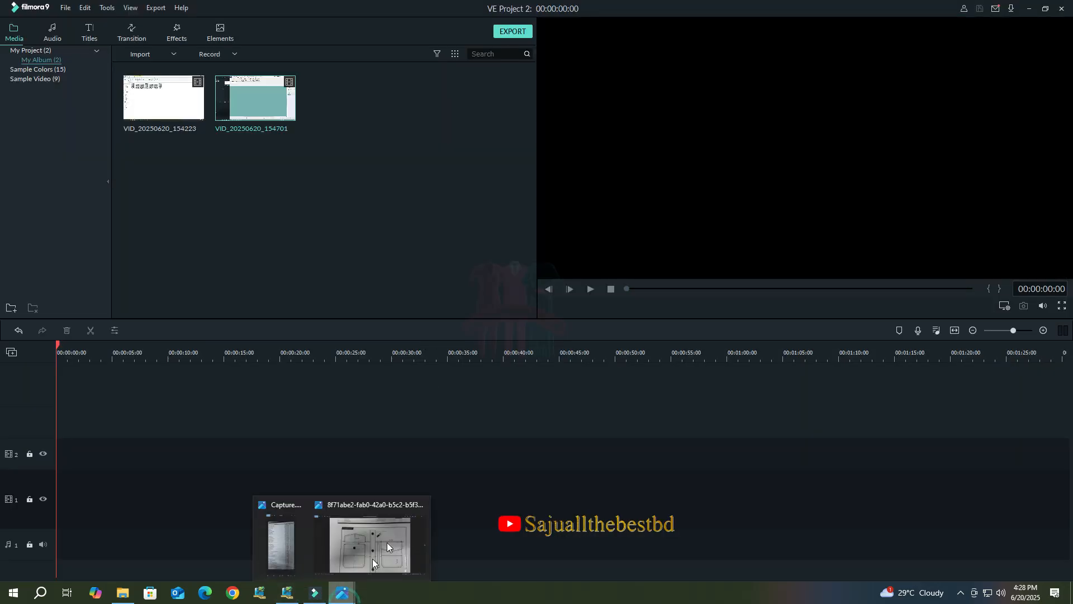
{"action": "left_click", "coordinate": [290, 545]}
{"action": "left_click", "coordinate": [287, 594]}
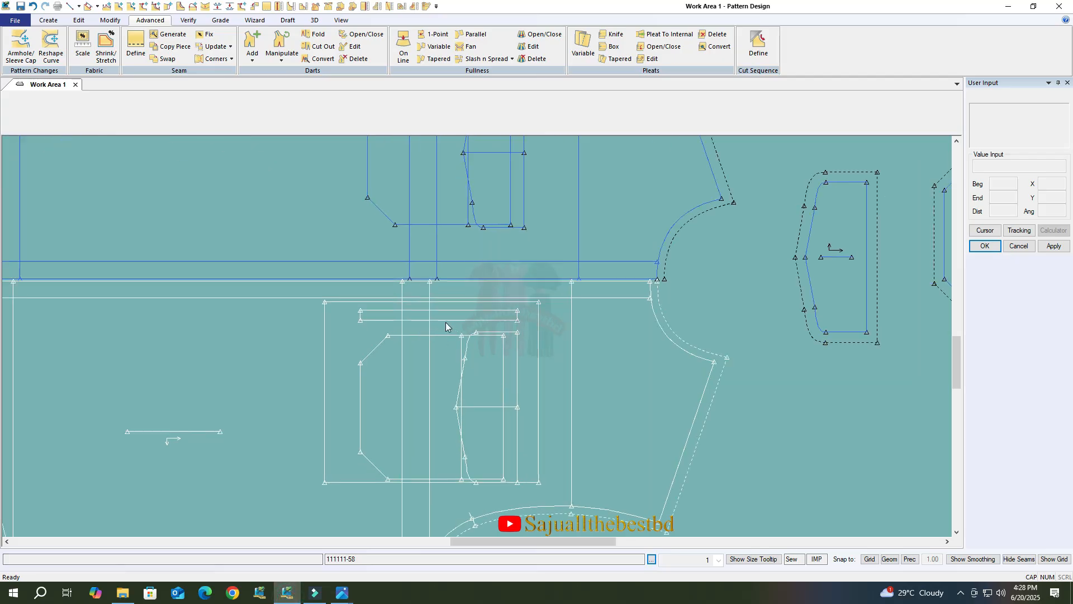
Trace the narrow zip strip outline as a new piece and place it below the pocket piece.
{"action": "left_click", "coordinate": [48, 20]}
{"action": "left_click", "coordinate": [358, 47]}
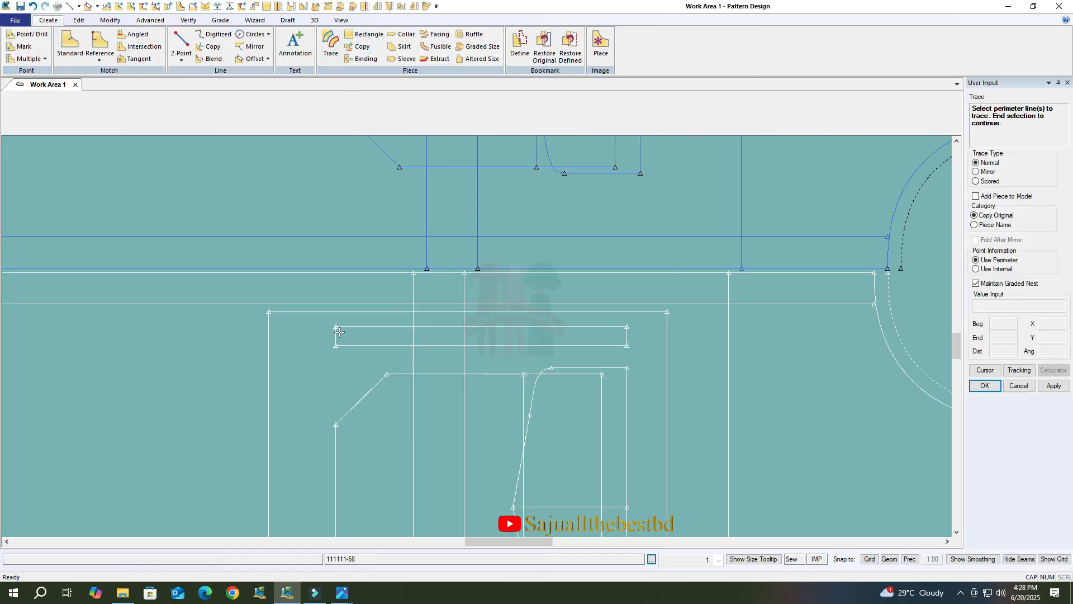
{"action": "left_click", "coordinate": [574, 345]}
{"action": "right_click", "coordinate": [563, 341]}
{"action": "left_click", "coordinate": [564, 341]}
{"action": "right_click", "coordinate": [563, 341]}
{"action": "left_click", "coordinate": [563, 340]}
{"action": "scroll", "coordinate": [197, 360], "scroll_direction": "down", "scroll_amount": 6}
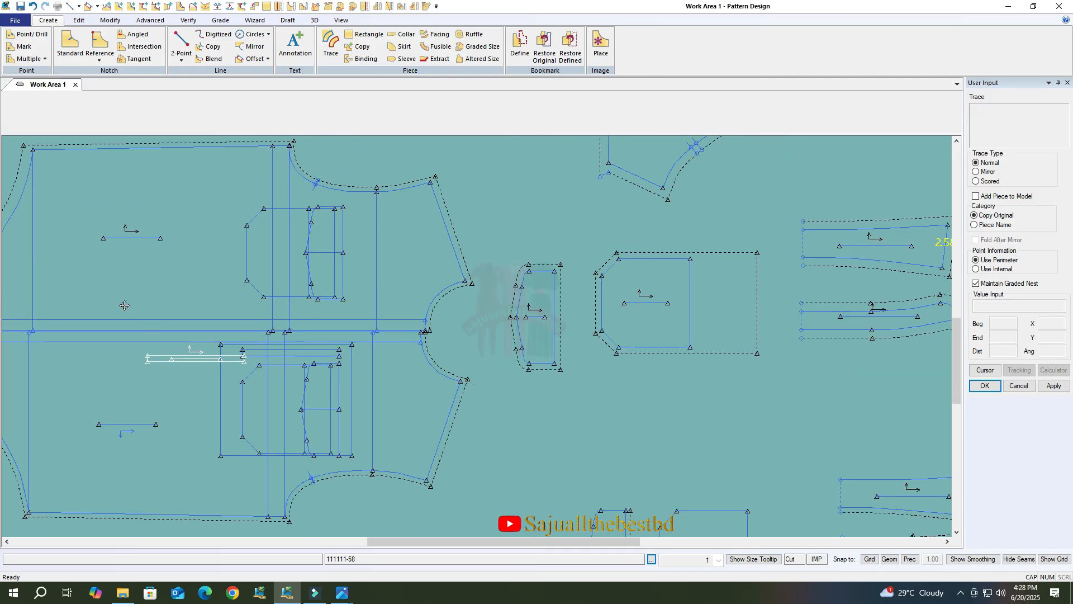
{"action": "scroll", "coordinate": [124, 305], "scroll_direction": "down", "scroll_amount": 1}
{"action": "scroll", "coordinate": [554, 400], "scroll_direction": "up", "scroll_amount": 3}
{"action": "left_click", "coordinate": [553, 383]}
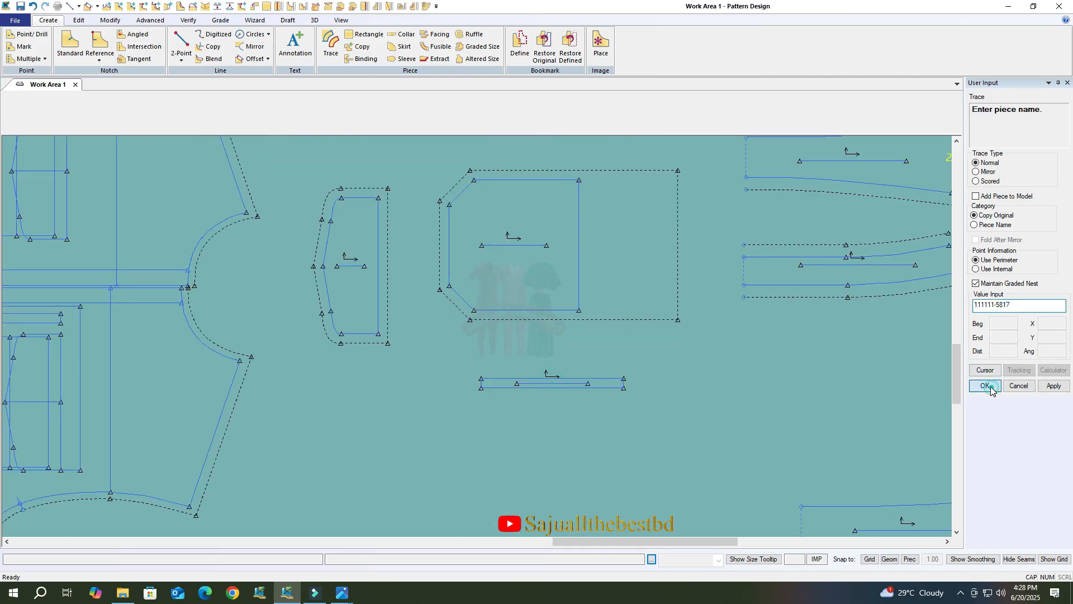
{"action": "left_click", "coordinate": [986, 386]}
{"action": "scroll", "coordinate": [598, 390], "scroll_direction": "up", "scroll_amount": 4}
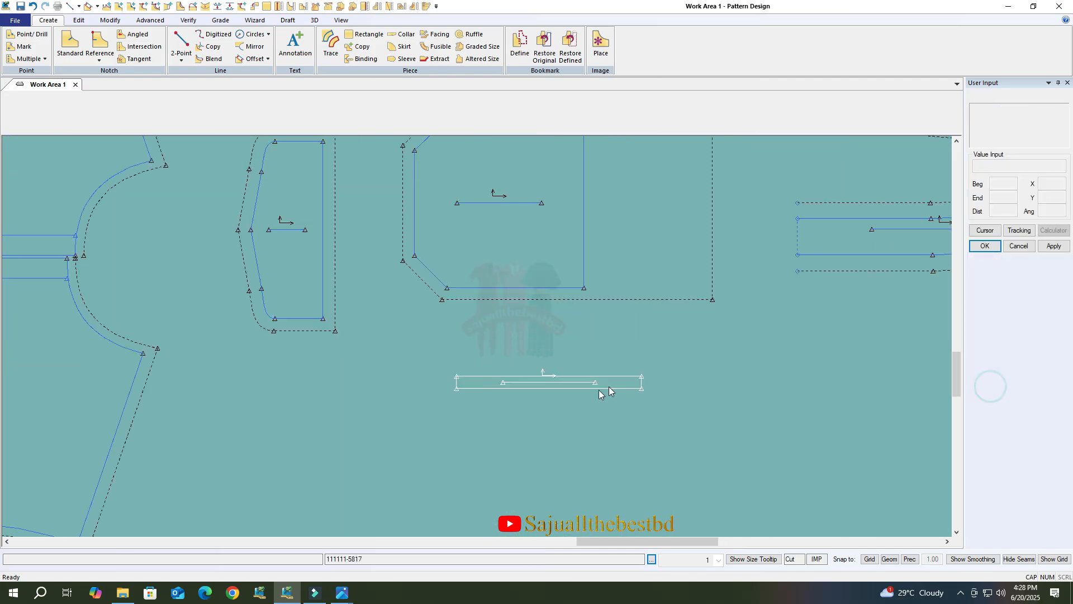
{"action": "left_click", "coordinate": [114, 20]}
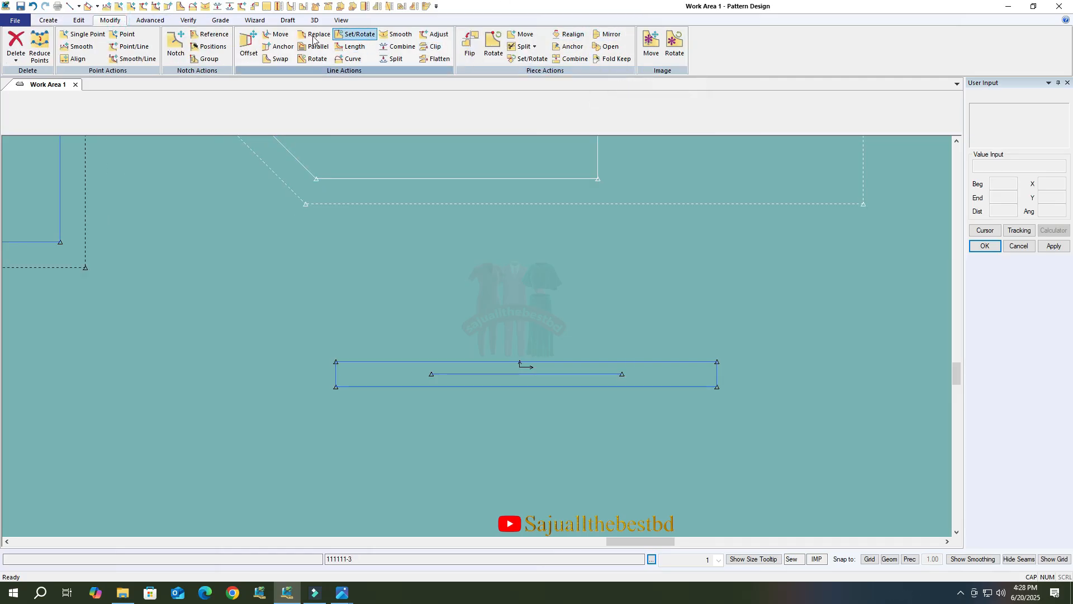
{"action": "left_click", "coordinate": [277, 35]}
{"action": "left_click", "coordinate": [716, 378]}
{"action": "right_click", "coordinate": [736, 380]}
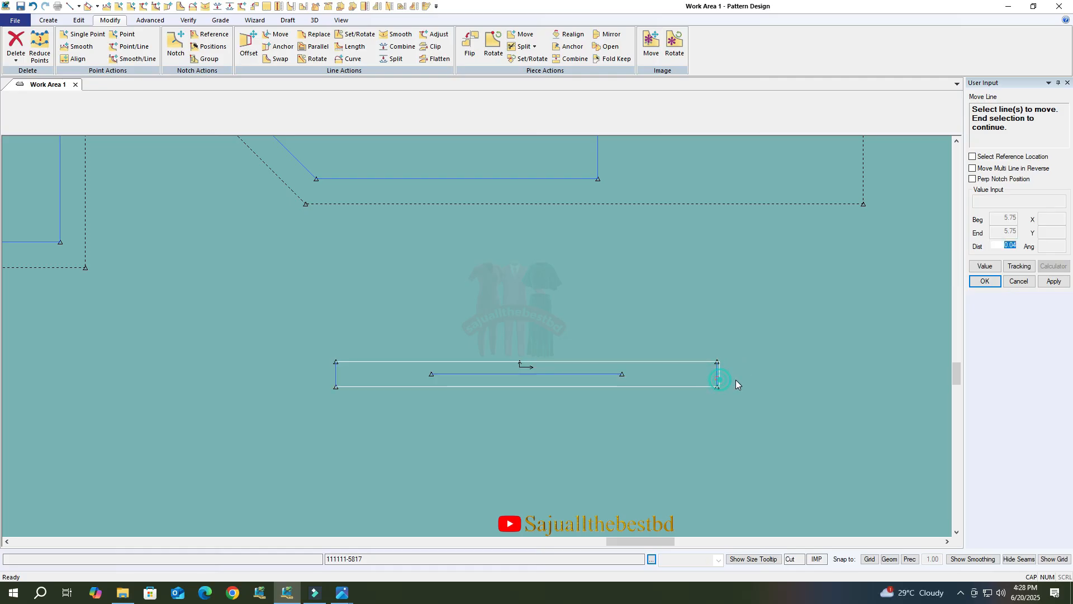
{"action": "left_click", "coordinate": [1018, 281]}
Mirror the zip strip about its lower long edge with Fold after Mirror enabled.
{"action": "left_click", "coordinate": [608, 35]}
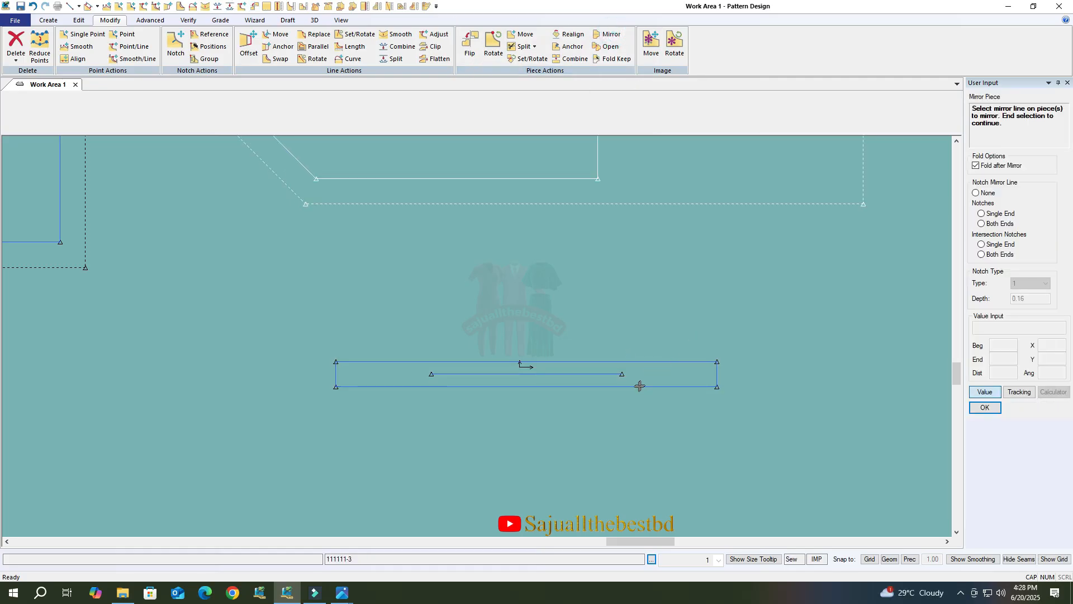
{"action": "left_click", "coordinate": [639, 386]}
{"action": "right_click", "coordinate": [676, 378]}
Define an even manual seam allowance around the folded zip strip and move the strip directly beneath the pocket piece.
{"action": "left_click", "coordinate": [149, 21]}
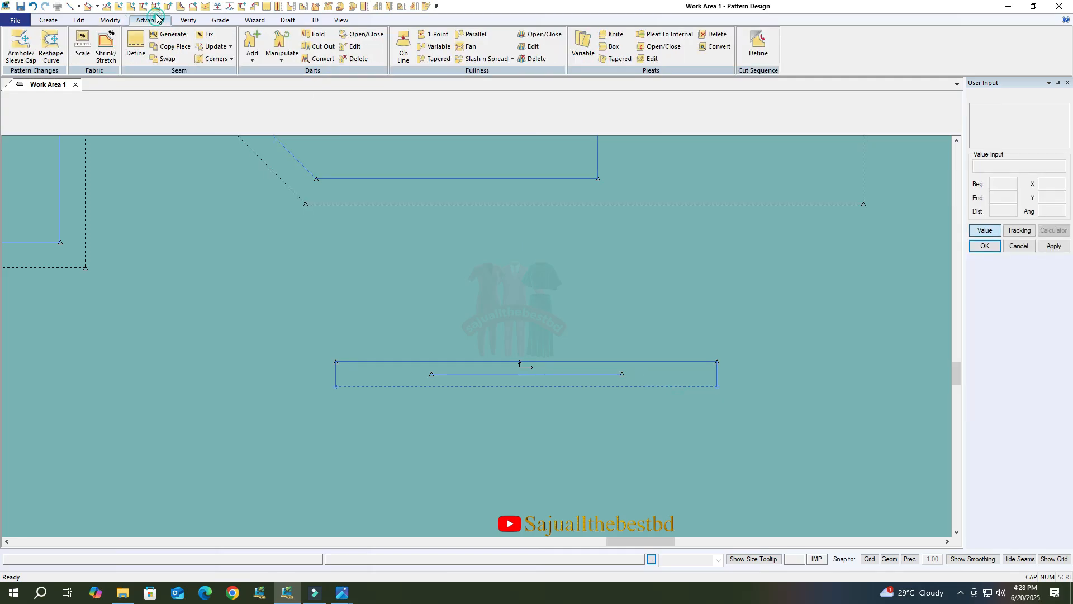
{"action": "left_click", "coordinate": [135, 44]}
{"action": "right_click", "coordinate": [705, 387]}
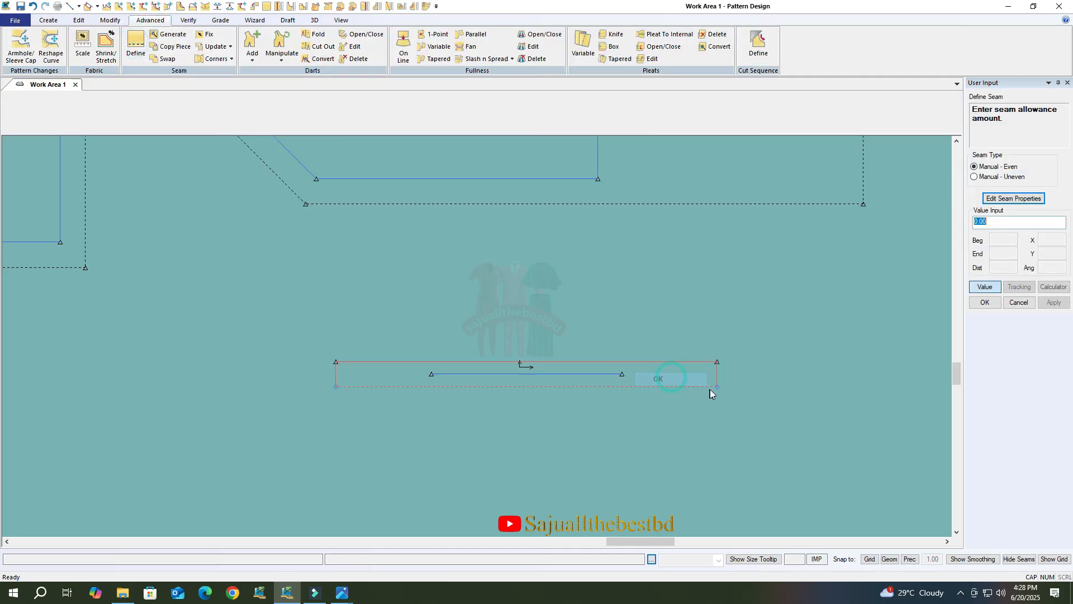
{"action": "type", "text": "1"}
{"action": "key", "text": "Return"}
{"action": "right_click", "coordinate": [704, 387]}
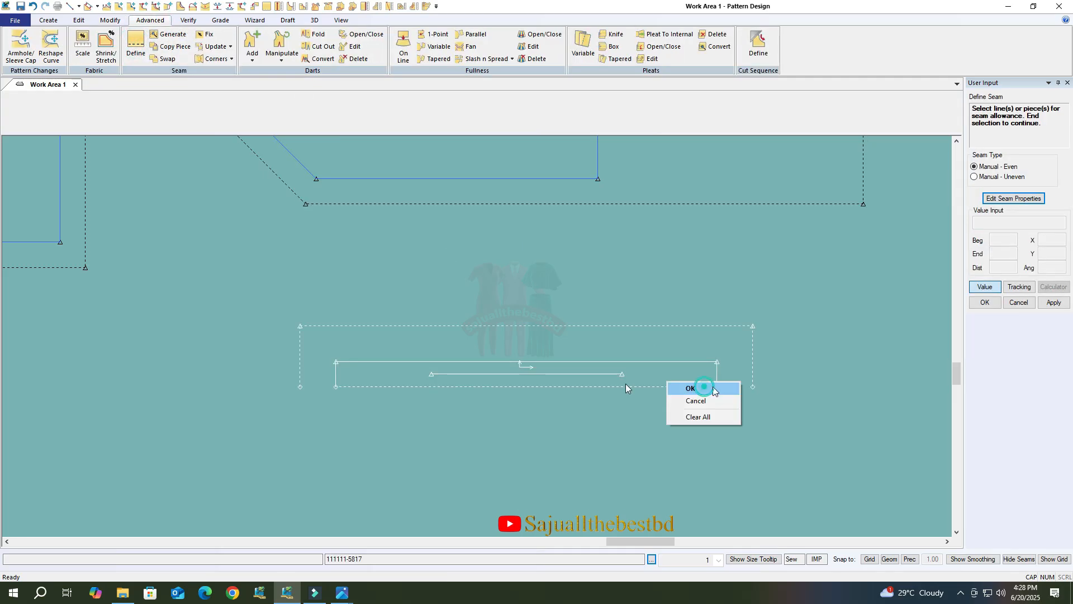
{"action": "left_click", "coordinate": [705, 386]}
{"action": "scroll", "coordinate": [575, 376], "scroll_direction": "down", "scroll_amount": 3}
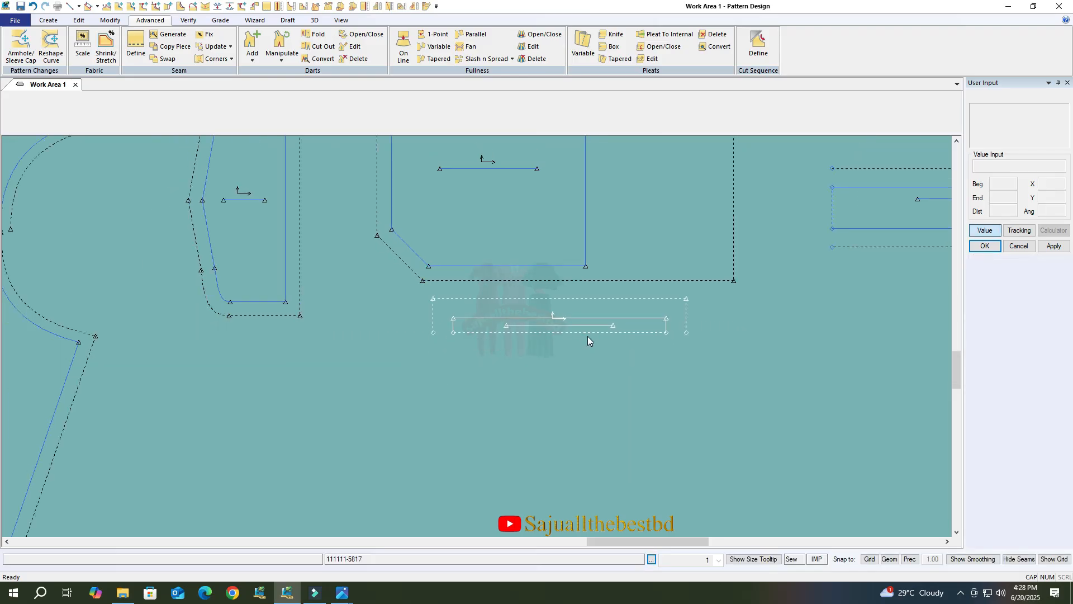
{"action": "left_click", "coordinate": [589, 335]}
{"action": "left_click", "coordinate": [538, 343]}
Copy the folded zip strip as a new piece and place it below the original.
{"action": "left_click", "coordinate": [47, 21]}
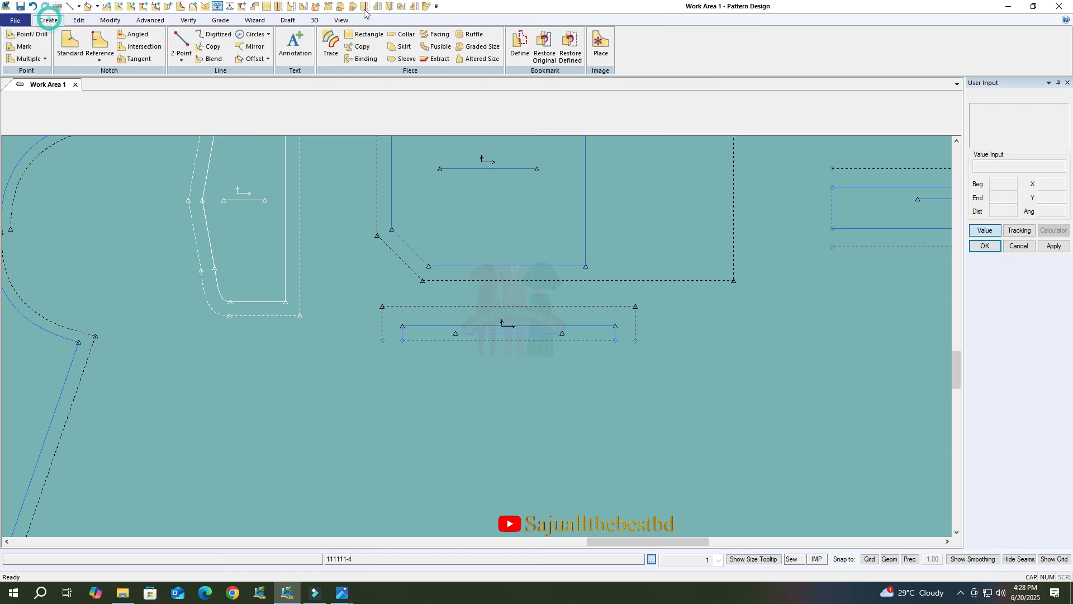
{"action": "left_click", "coordinate": [360, 47]}
{"action": "left_click", "coordinate": [555, 340]}
{"action": "left_click", "coordinate": [556, 428]}
{"action": "left_click", "coordinate": [984, 292]}
Remove the seam allowance from the copied zip strip.
{"action": "scroll", "coordinate": [486, 415], "scroll_direction": "up", "scroll_amount": 1}
{"action": "scroll", "coordinate": [486, 416], "scroll_direction": "up", "scroll_amount": 1}
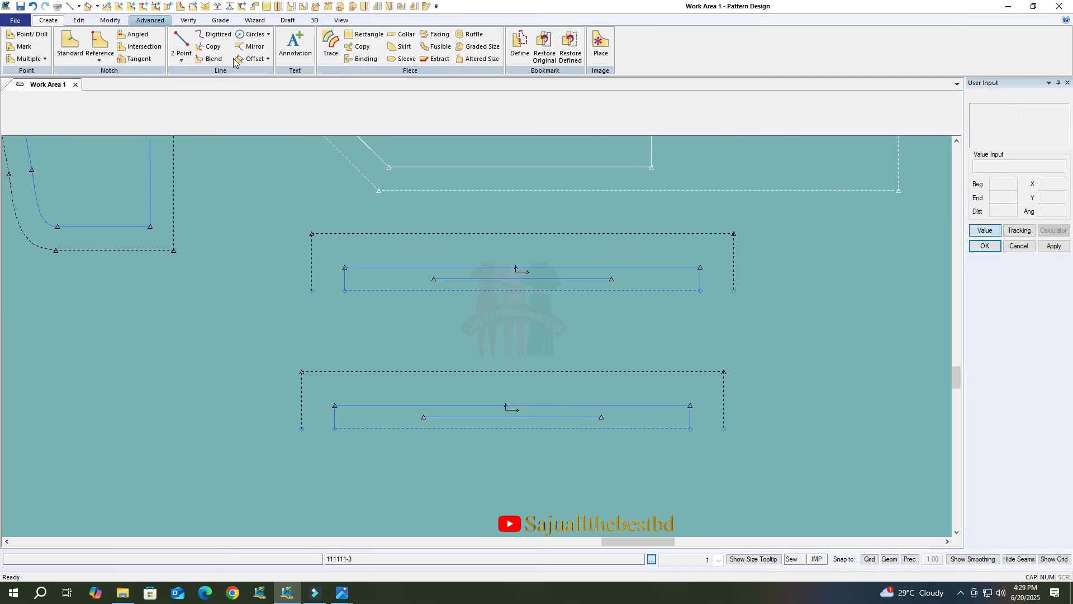
{"action": "left_click", "coordinate": [150, 20]}
{"action": "left_click", "coordinate": [135, 45]}
{"action": "right_click", "coordinate": [642, 420]}
{"action": "left_click", "coordinate": [637, 420]}
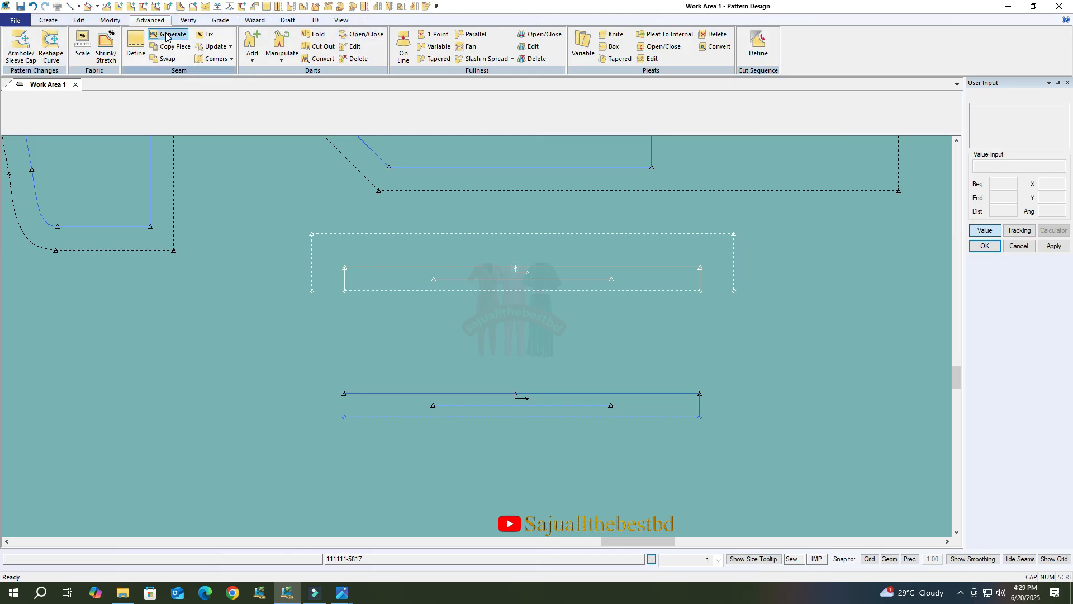
Move the copied zip strip up close beneath the original strip.
{"action": "left_click", "coordinate": [48, 20]}
{"action": "left_click", "coordinate": [102, 21]}
{"action": "left_click", "coordinate": [16, 46]}
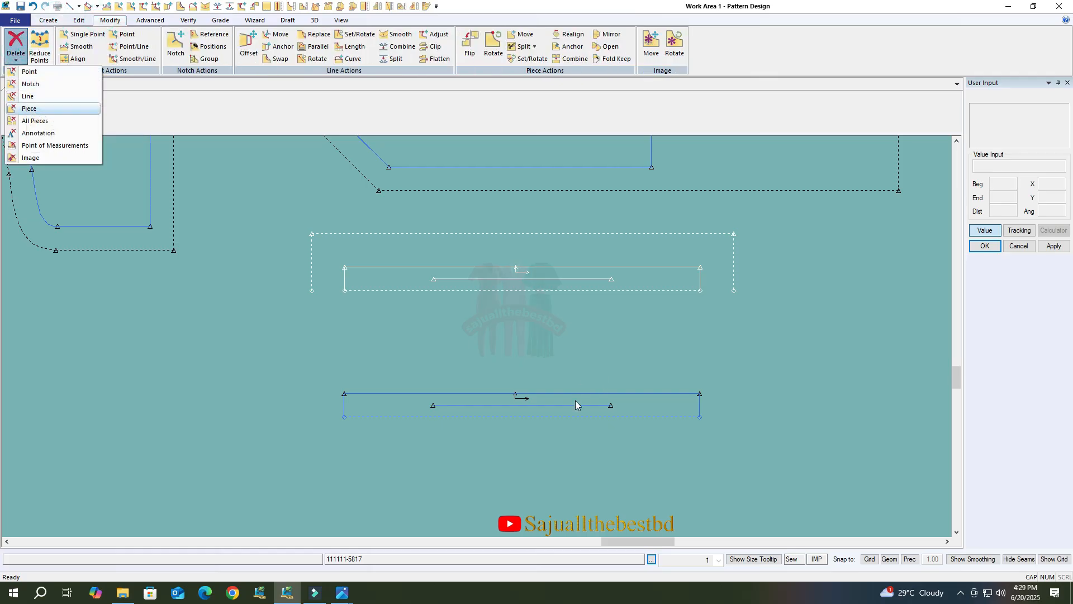
{"action": "left_click", "coordinate": [552, 367]}
{"action": "scroll", "coordinate": [593, 378], "scroll_direction": "down", "scroll_amount": 3}
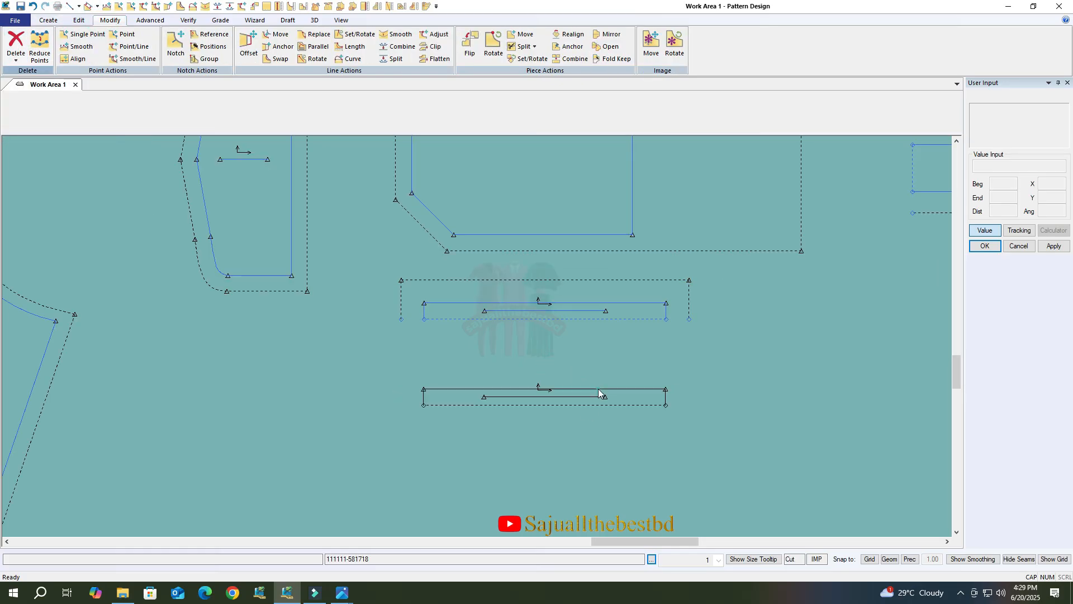
{"action": "scroll", "coordinate": [646, 440], "scroll_direction": "down", "scroll_amount": 5}
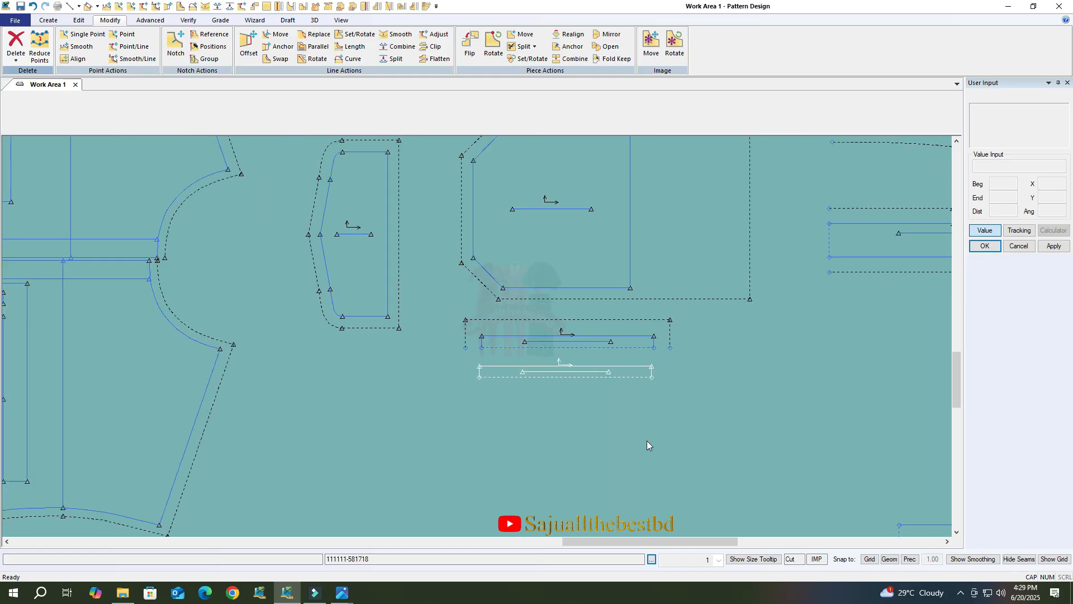
Move the leftover original draft piece away from the pattern pieces and delete it from the work area.
{"action": "scroll", "coordinate": [708, 400], "scroll_direction": "down", "scroll_amount": 5}
{"action": "left_click_drag", "start_coordinate": [201, 269], "coordinate": [44, 307]}
{"action": "right_click", "coordinate": [44, 308]}
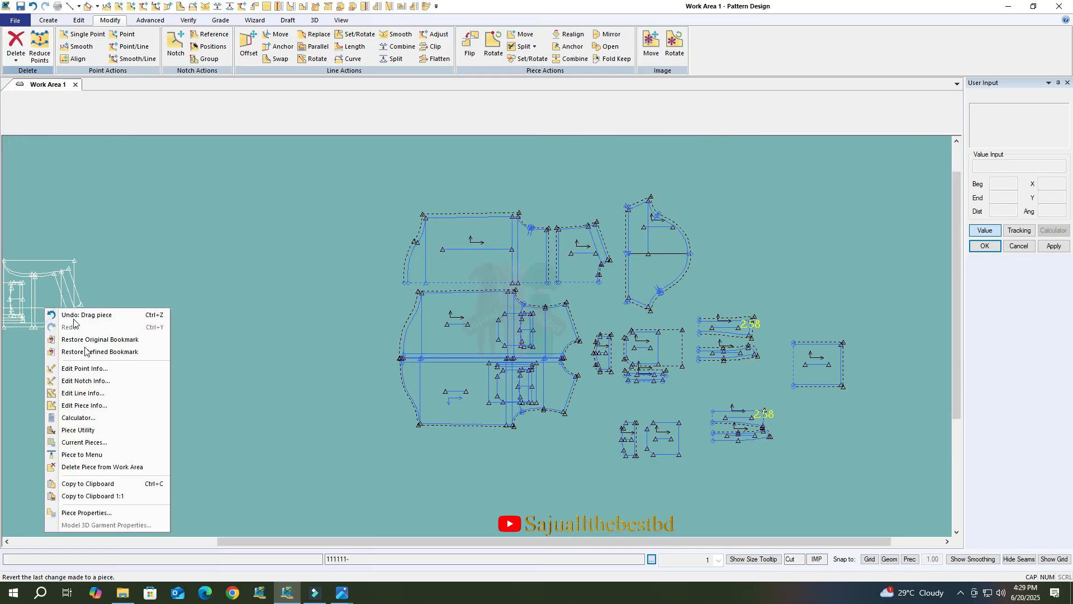
{"action": "left_click", "coordinate": [91, 468]}
Move the upper collar piece above its stand and place the folded rectangular piece beneath them.
{"action": "scroll", "coordinate": [783, 383], "scroll_direction": "up", "scroll_amount": 3}
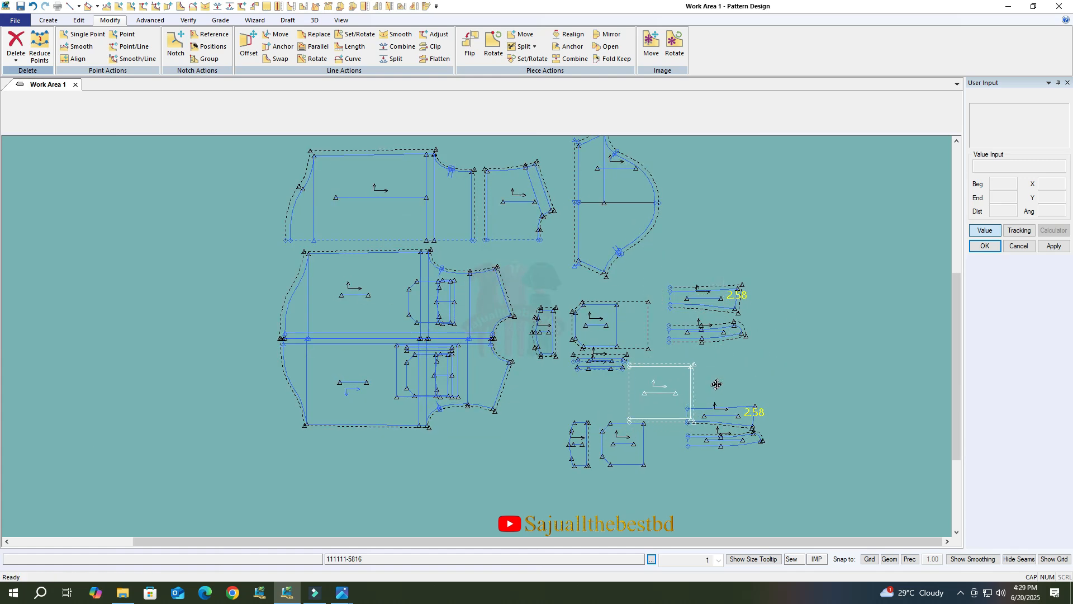
{"action": "left_click", "coordinate": [804, 357]}
{"action": "left_click", "coordinate": [715, 299]}
{"action": "left_click", "coordinate": [707, 277]}
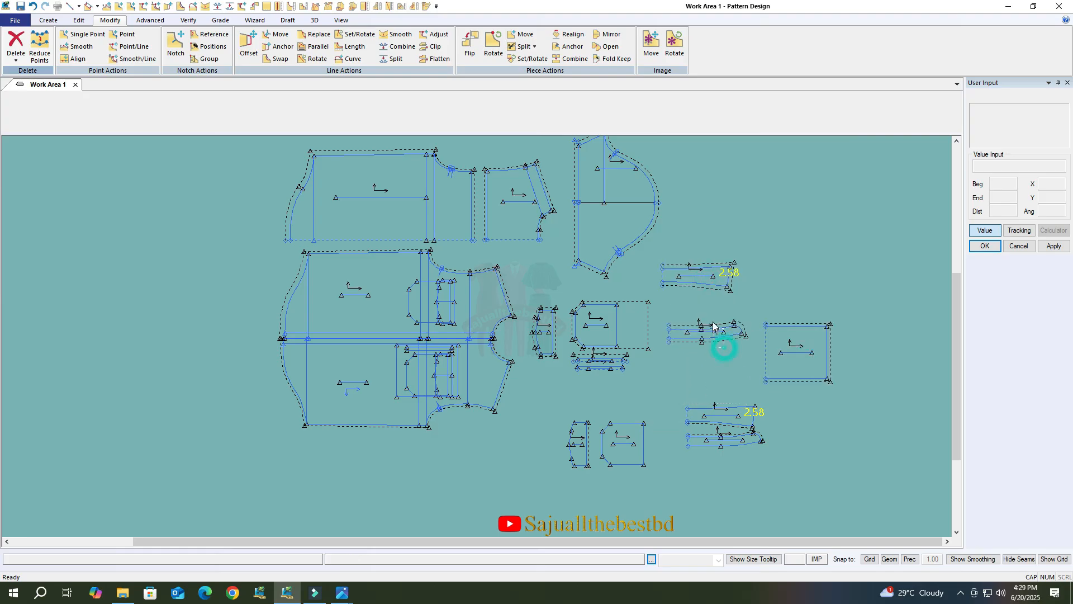
{"action": "left_click", "coordinate": [774, 358]}
{"action": "left_click", "coordinate": [677, 366]}
Rearrange the lower collar and stand pieces so they sit apart beneath the folded rectangular piece.
{"action": "scroll", "coordinate": [656, 439], "scroll_direction": "up", "scroll_amount": 4}
{"action": "left_click", "coordinate": [695, 477]}
{"action": "left_click", "coordinate": [727, 411]}
{"action": "left_click", "coordinate": [695, 434]}
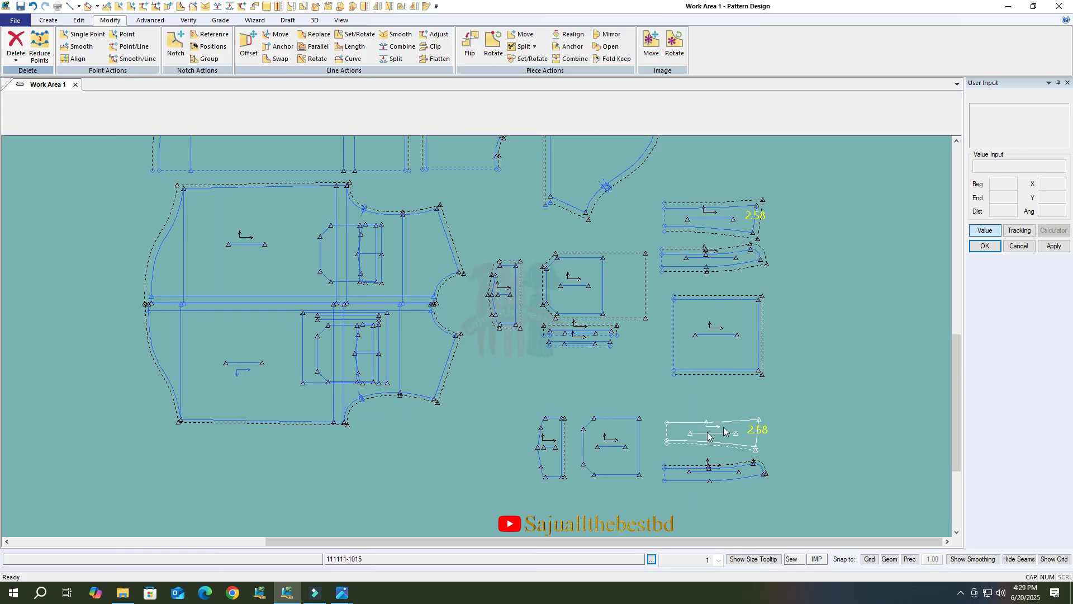
Reposition the back body and yoke pieces above the fronts with clear space around them.
{"action": "scroll", "coordinate": [612, 444], "scroll_direction": "down", "scroll_amount": 3}
{"action": "scroll", "coordinate": [481, 218], "scroll_direction": "up", "scroll_amount": 3}
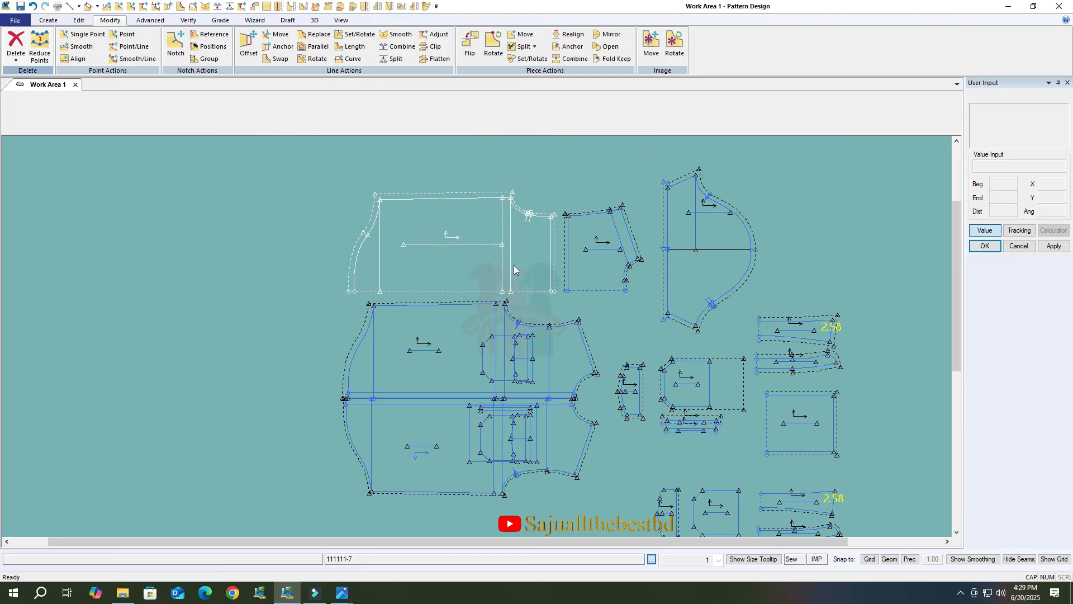
{"action": "left_click", "coordinate": [622, 254]}
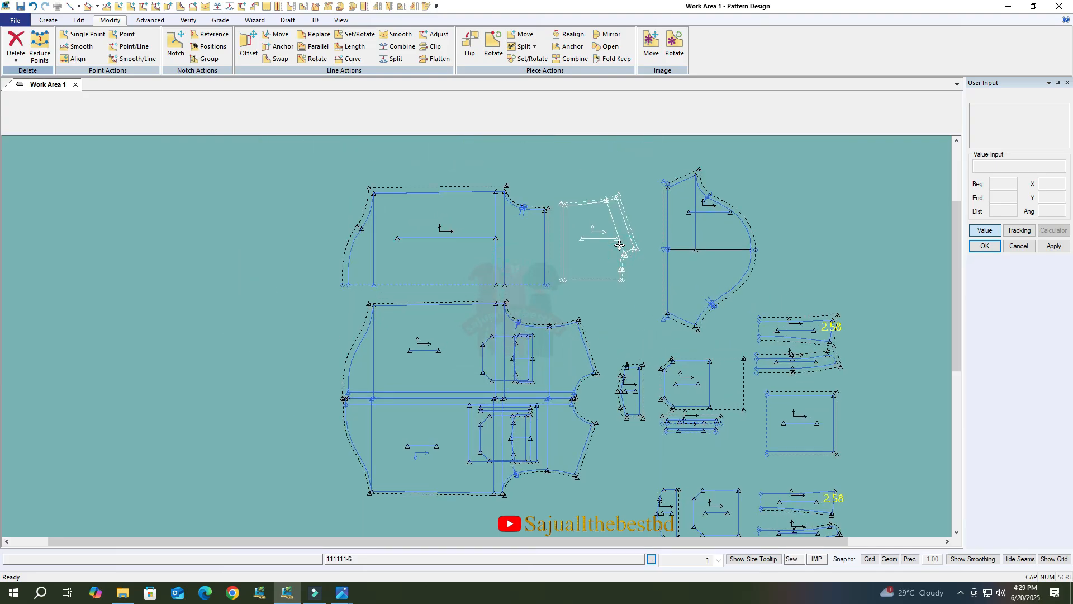
{"action": "left_click", "coordinate": [658, 237]}
Measure the graded line lengths of the back and front side seams to compare them.
{"action": "left_click", "coordinate": [229, 20]}
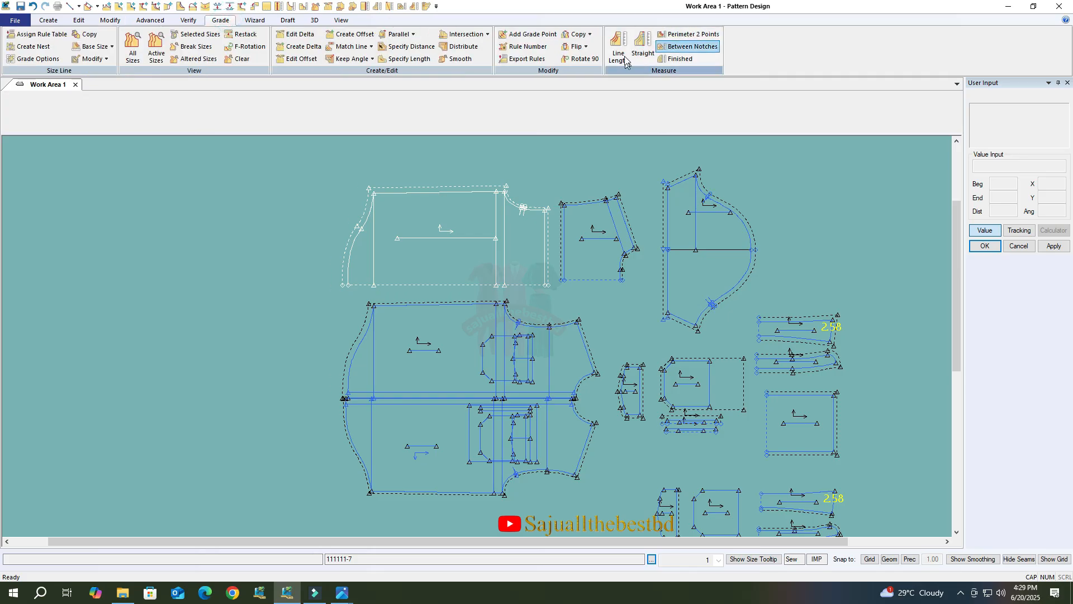
{"action": "left_click", "coordinate": [618, 45]}
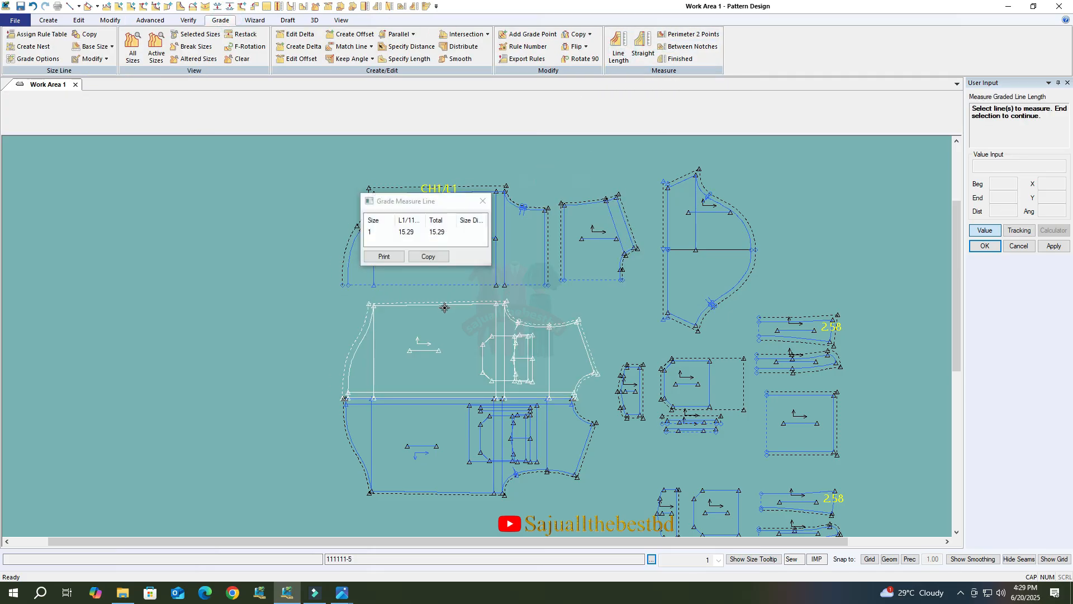
{"action": "left_click", "coordinate": [553, 297]}
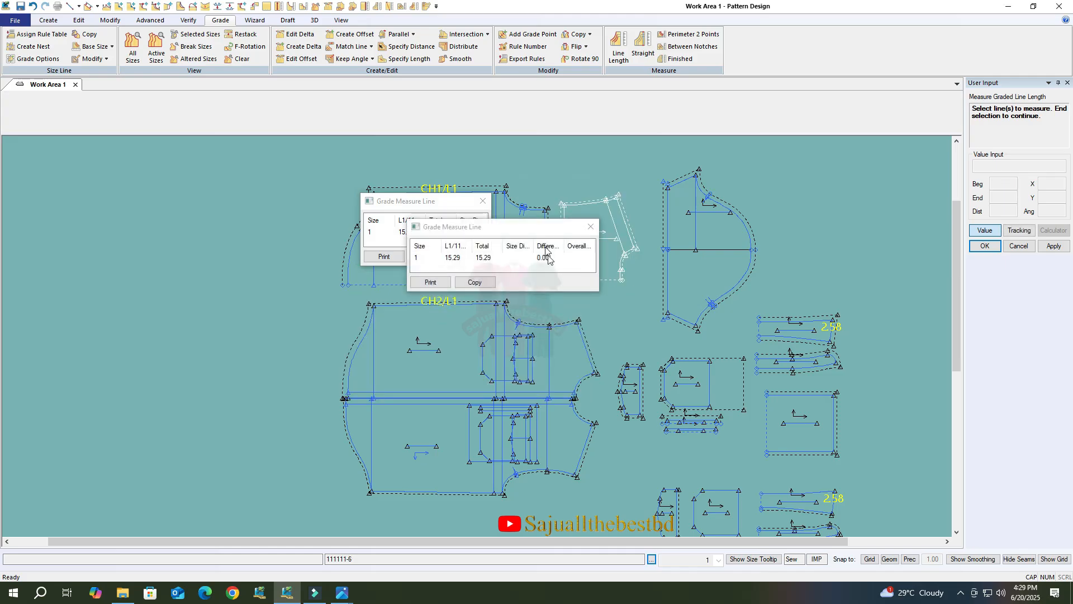
{"action": "left_click", "coordinate": [589, 230]}
{"action": "left_click", "coordinate": [482, 201]}
{"action": "right_click", "coordinate": [484, 200]}
{"action": "left_click", "coordinate": [483, 201]}
Move the lower front piece further down to leave free space below the other front.
{"action": "scroll", "coordinate": [448, 475], "scroll_direction": "up", "scroll_amount": 2}
{"action": "left_click_drag", "start_coordinate": [409, 450], "coordinate": [409, 458]}
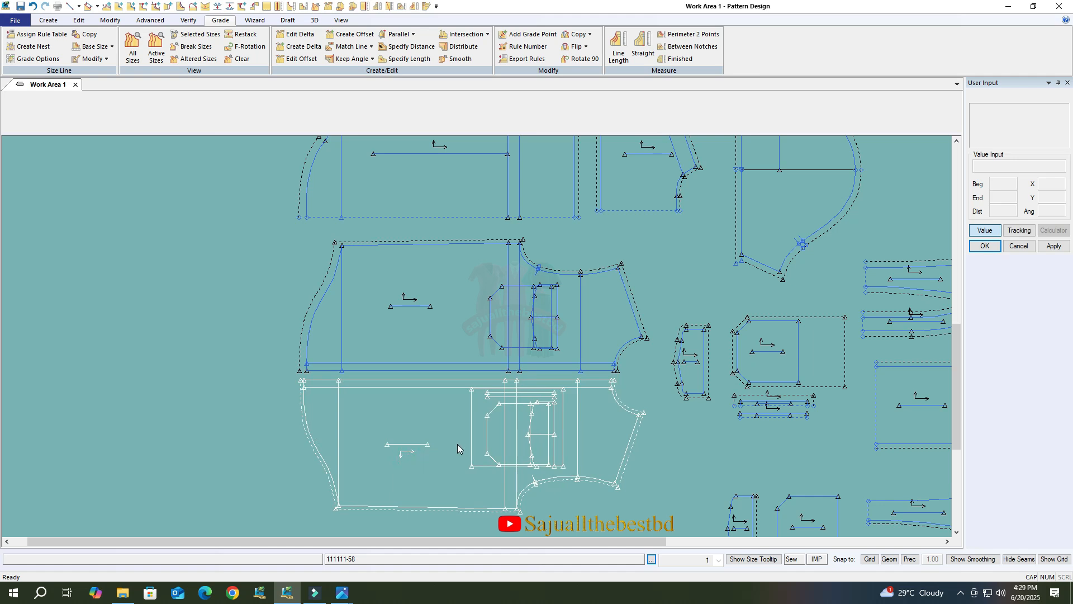
{"action": "scroll", "coordinate": [530, 444], "scroll_direction": "down", "scroll_amount": 2}
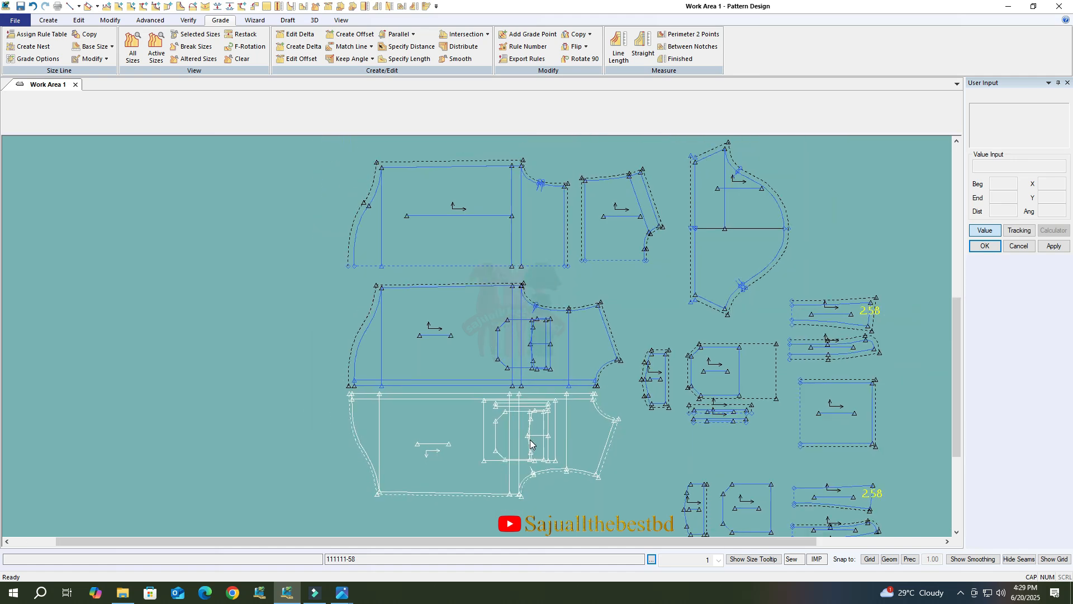
{"action": "left_click_drag", "start_coordinate": [526, 436], "coordinate": [537, 495]}
{"action": "scroll", "coordinate": [469, 366], "scroll_direction": "up", "scroll_amount": 3}
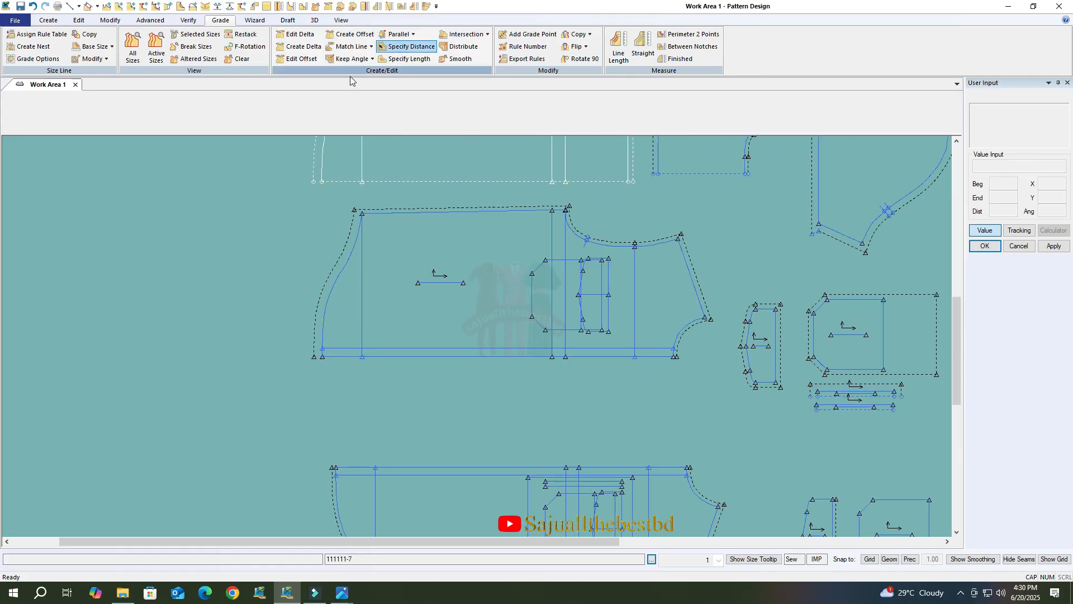
Create a facing piece from the upper front's center-front strip along the existing line and place it below the front.
{"action": "left_click", "coordinate": [111, 20]}
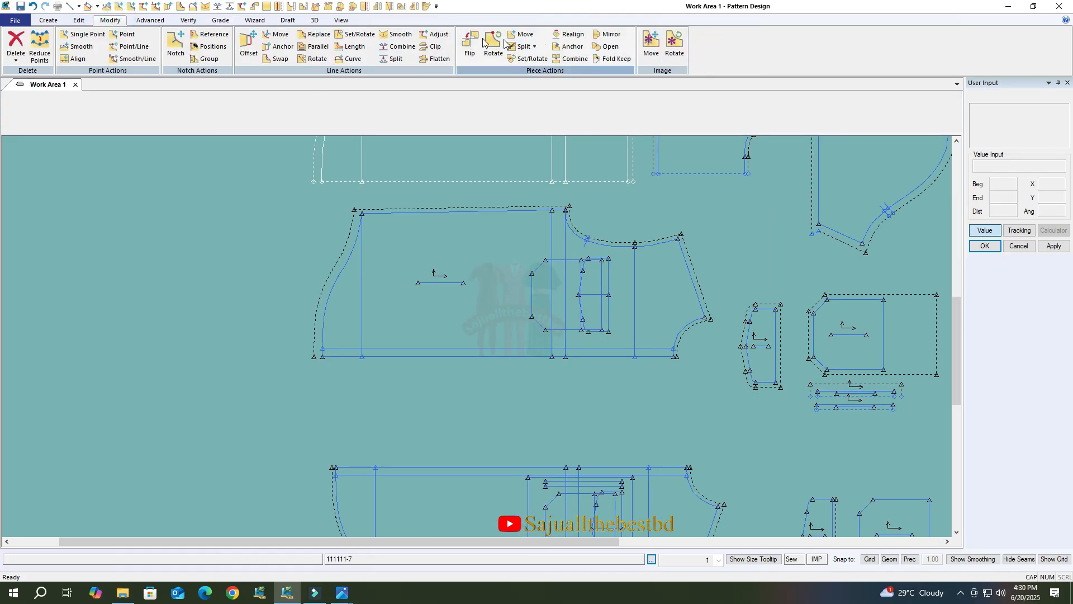
{"action": "left_click", "coordinate": [55, 21]}
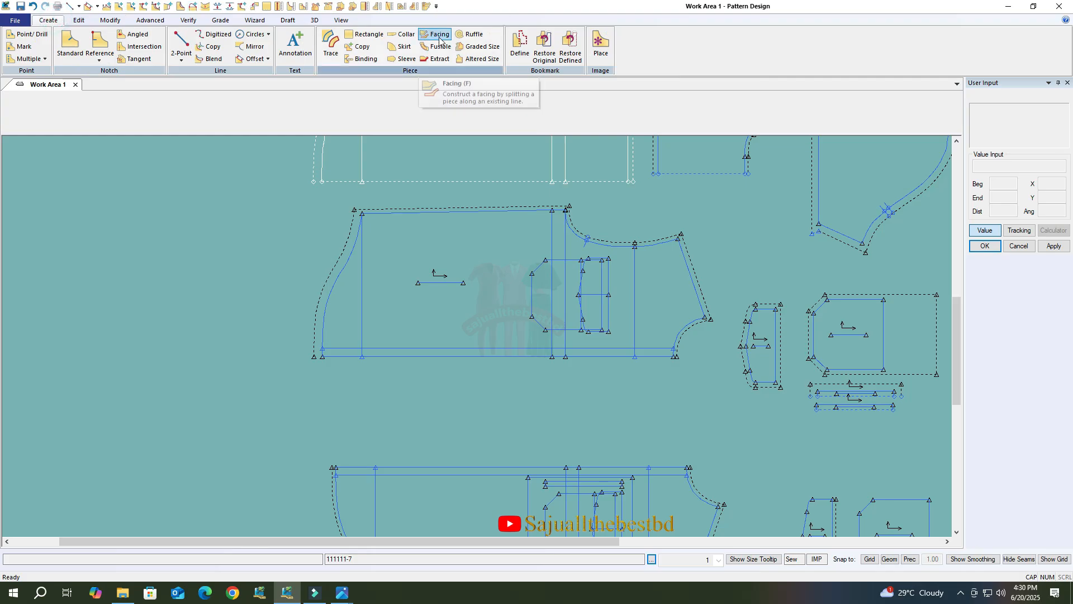
{"action": "left_click", "coordinate": [436, 34]}
{"action": "left_click", "coordinate": [547, 362]}
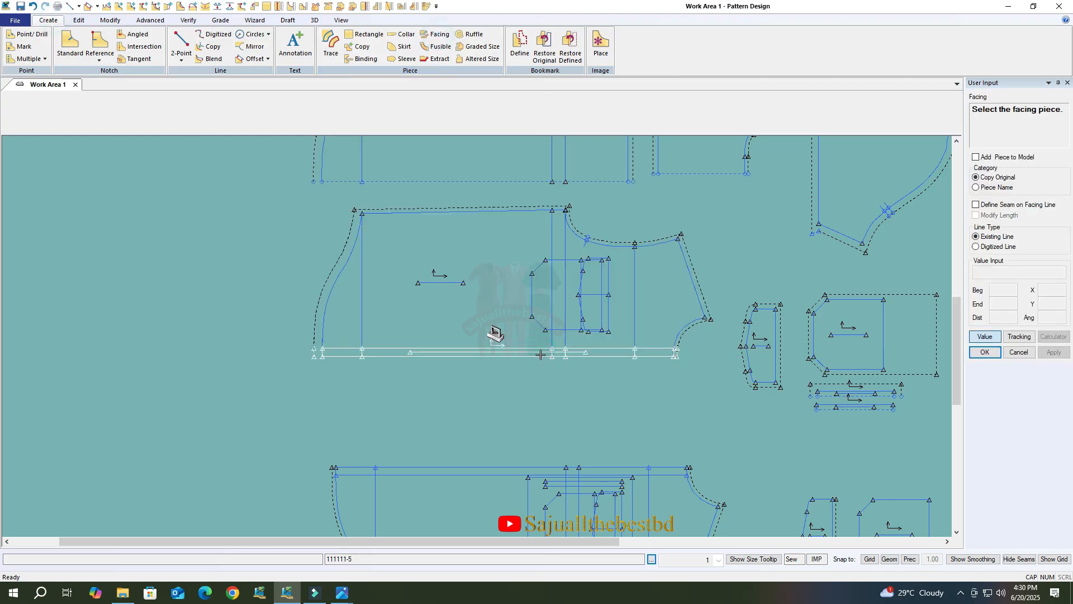
{"action": "left_click", "coordinate": [498, 386]}
{"action": "left_click", "coordinate": [985, 352]}
Mirror the new center-front facing strip about its lower long edge with Fold after Mirror enabled.
{"action": "scroll", "coordinate": [505, 388], "scroll_direction": "up", "scroll_amount": 4}
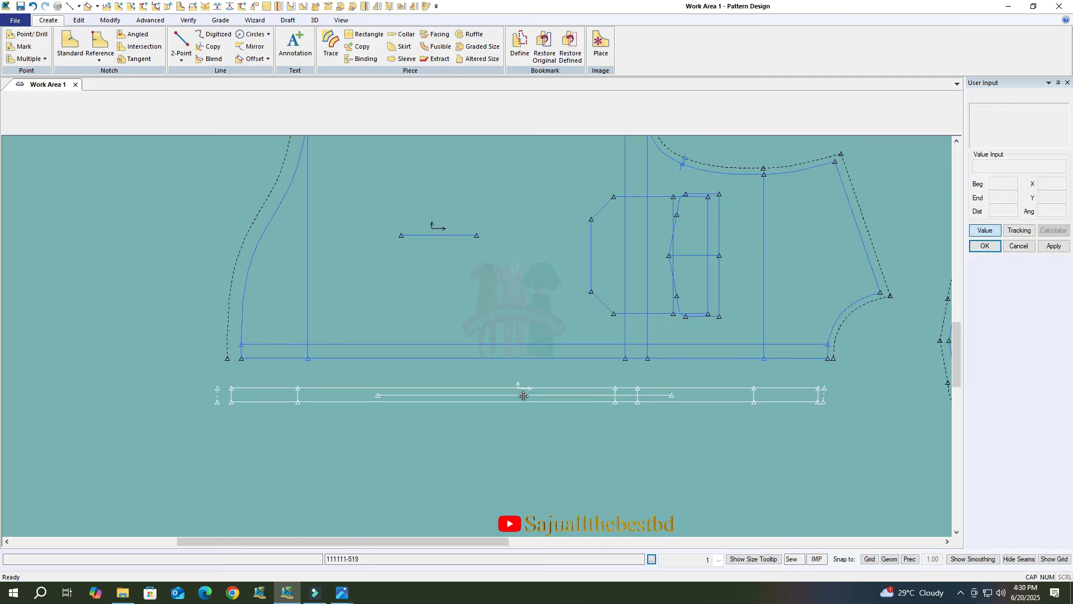
{"action": "scroll", "coordinate": [523, 395], "scroll_direction": "up", "scroll_amount": 1}
{"action": "left_click", "coordinate": [110, 20]}
{"action": "left_click", "coordinate": [606, 34]}
{"action": "left_click", "coordinate": [609, 400]}
{"action": "right_click", "coordinate": [609, 401]}
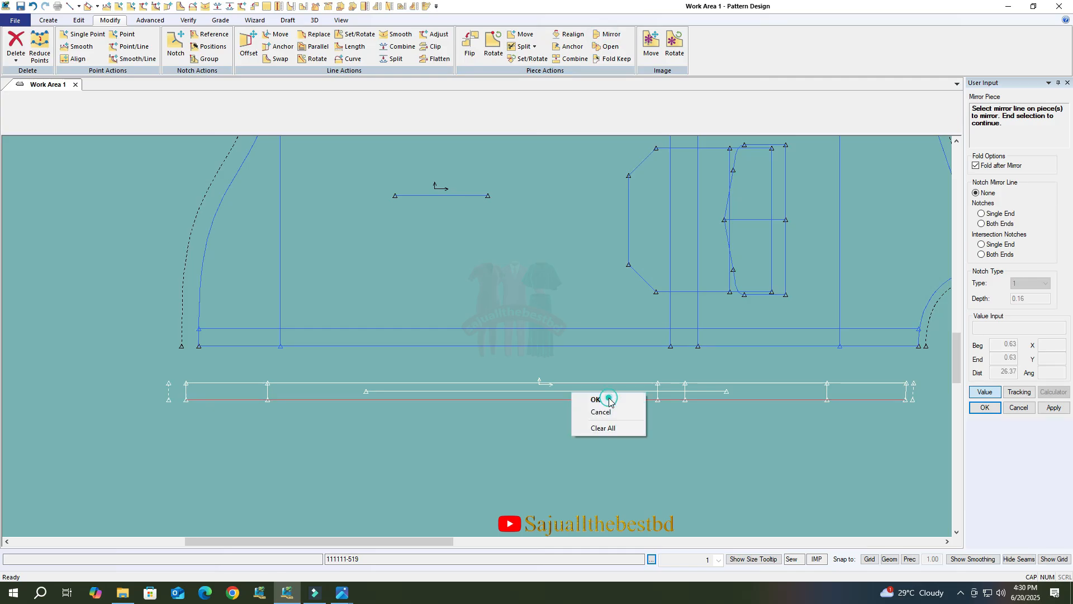
{"action": "left_click", "coordinate": [610, 399]}
Display the folded facing strip with its mirrored half opened out.
{"action": "left_click", "coordinate": [347, 23]}
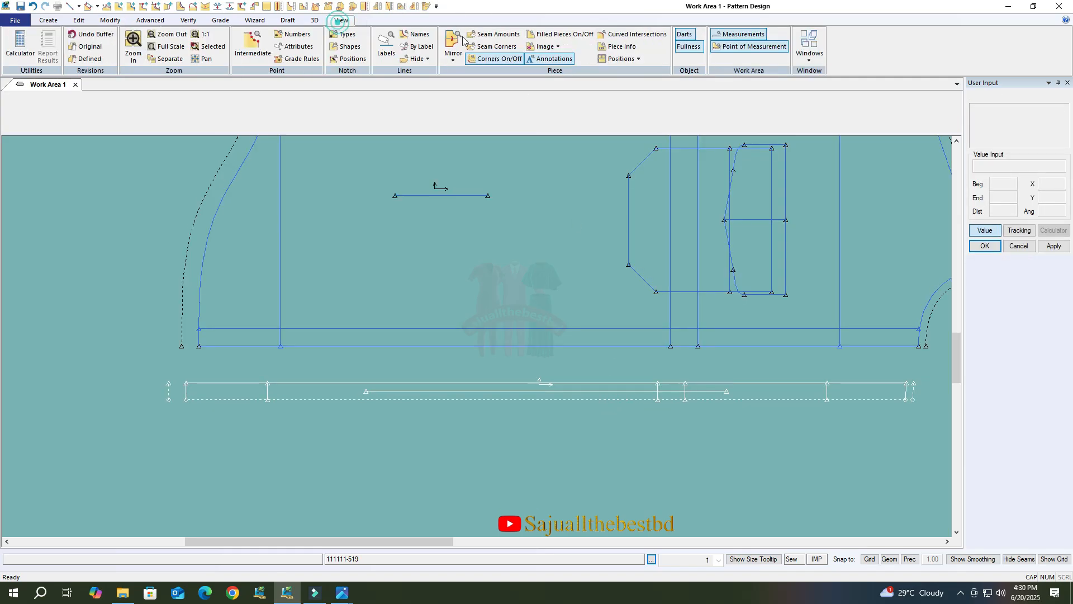
{"action": "left_click", "coordinate": [453, 42]}
{"action": "left_click", "coordinate": [593, 392]}
{"action": "right_click", "coordinate": [593, 393]}
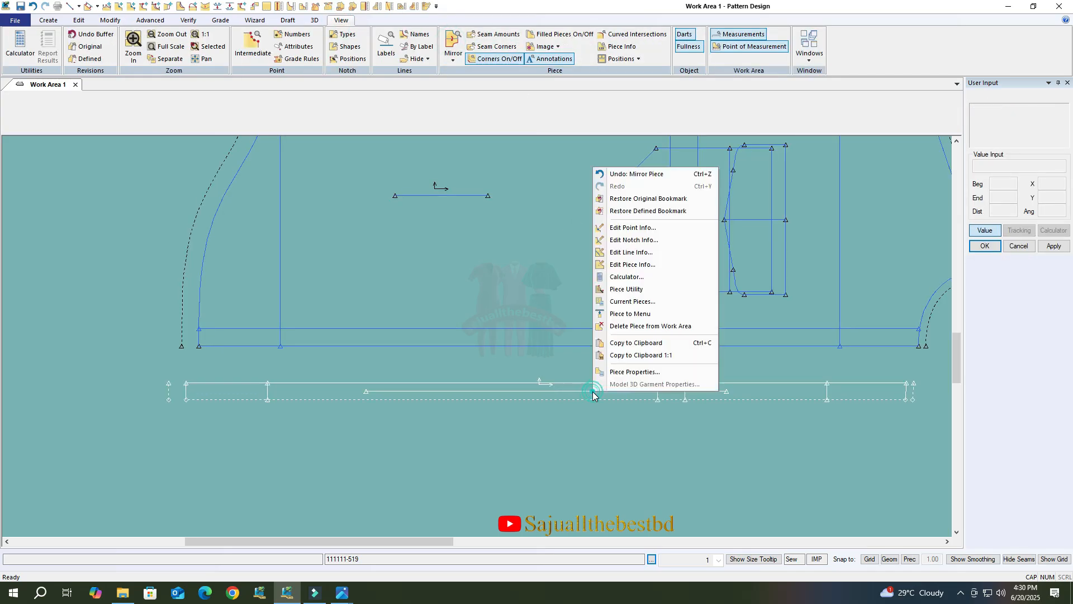
{"action": "left_click", "coordinate": [450, 39]}
{"action": "left_click", "coordinate": [603, 391]}
{"action": "right_click", "coordinate": [604, 391]}
{"action": "left_click", "coordinate": [592, 394]}
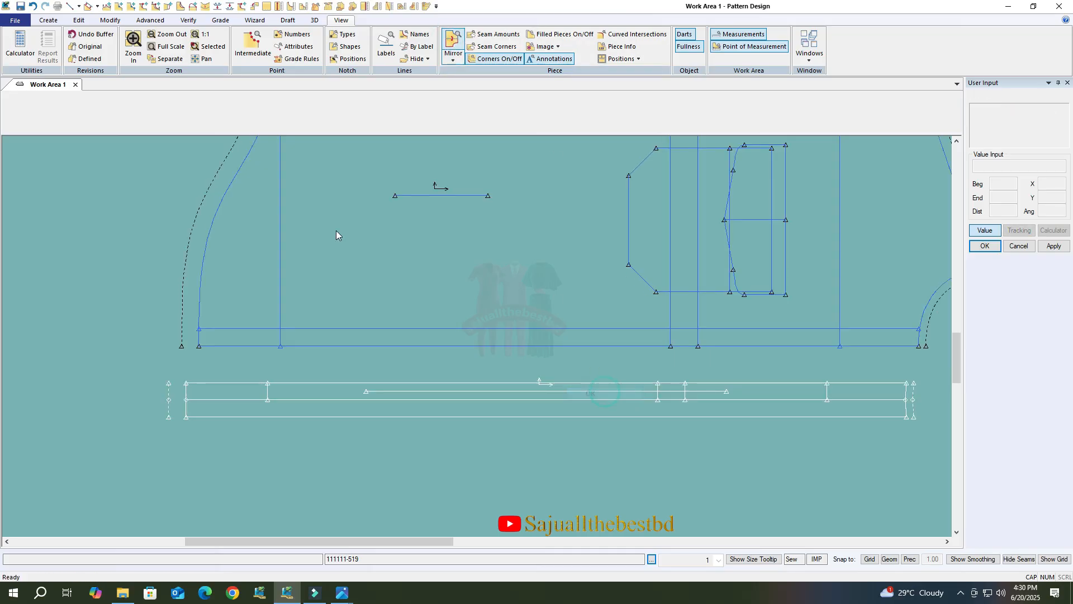
Combine the split line segments at both short ends of the opened facing strip into single lines.
{"action": "left_click", "coordinate": [110, 20]}
{"action": "left_click", "coordinate": [493, 45]}
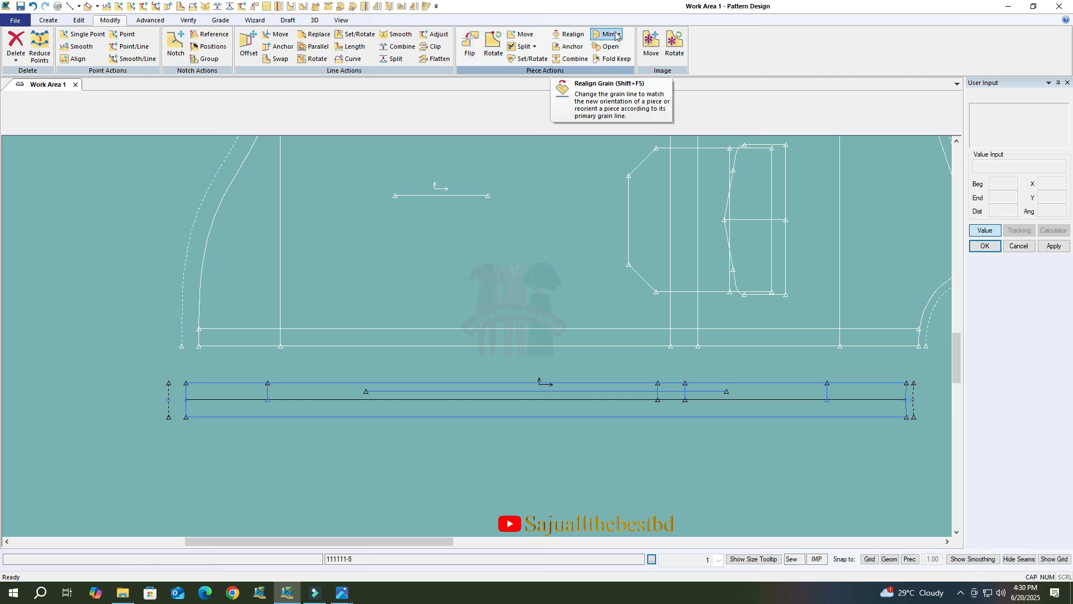
{"action": "left_click", "coordinate": [401, 51]}
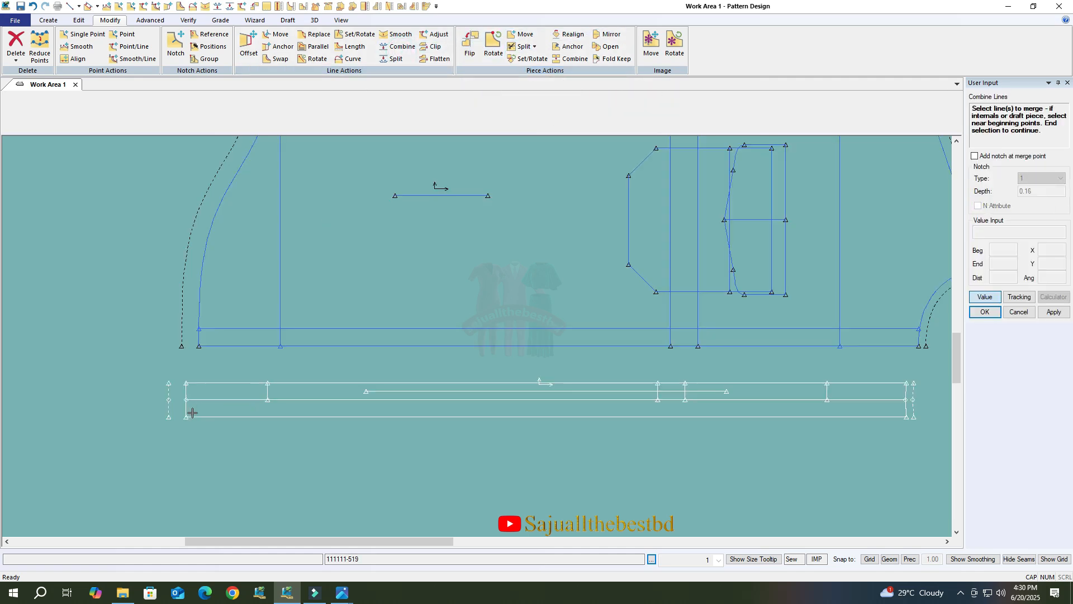
{"action": "right_click", "coordinate": [194, 390]}
{"action": "left_click", "coordinate": [236, 395]}
{"action": "scroll", "coordinate": [141, 386], "scroll_direction": "down", "scroll_amount": 1}
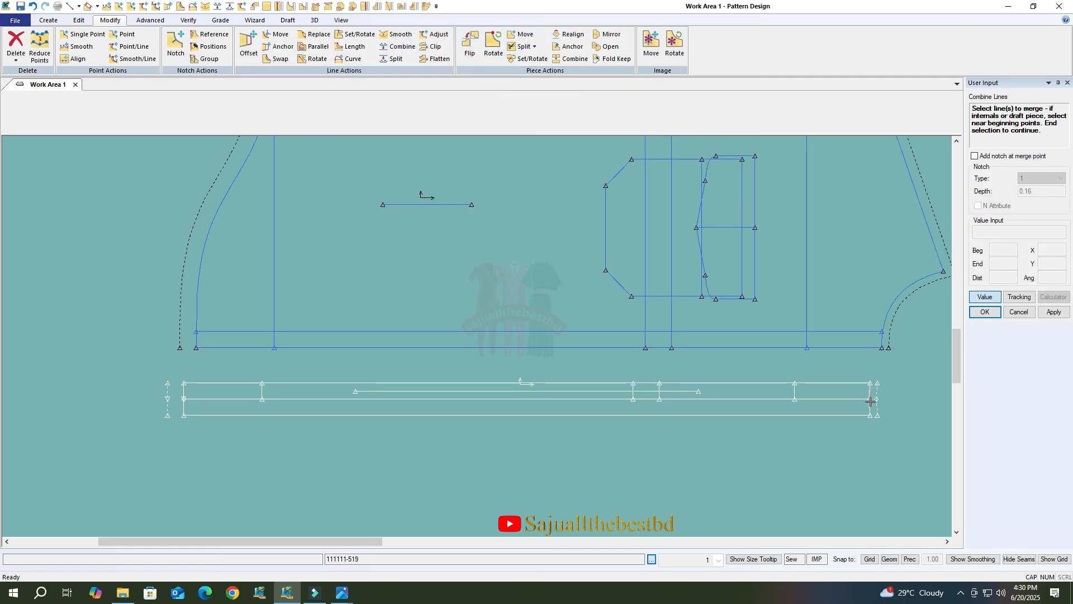
{"action": "left_click", "coordinate": [899, 389]}
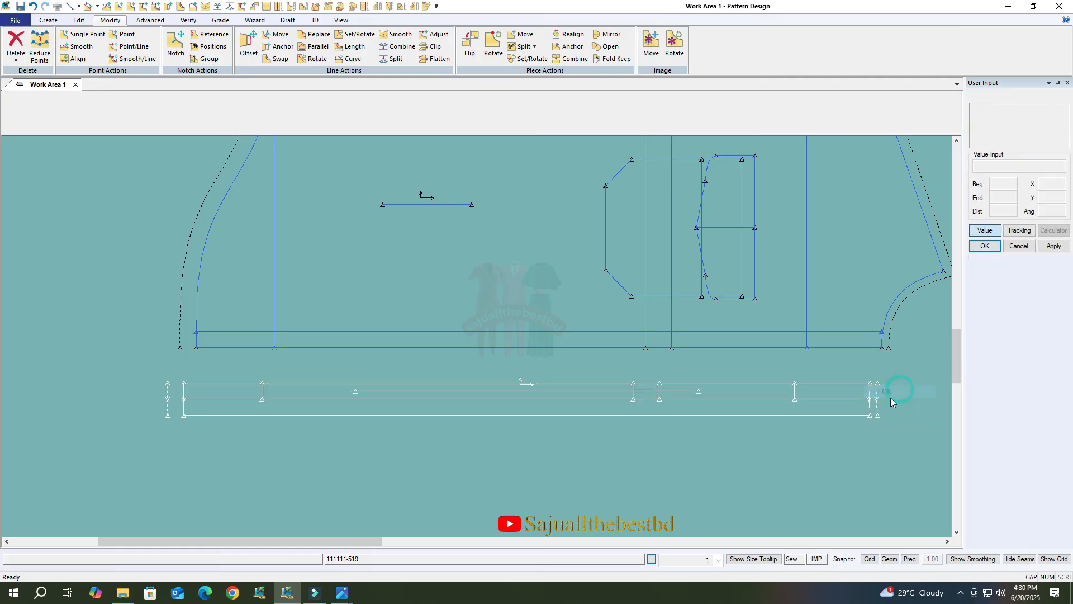
Delete the surplus line in the facing strip and mirror the full-width strip about its lower long edge.
{"action": "left_click", "coordinate": [16, 48]}
{"action": "left_click", "coordinate": [33, 98]}
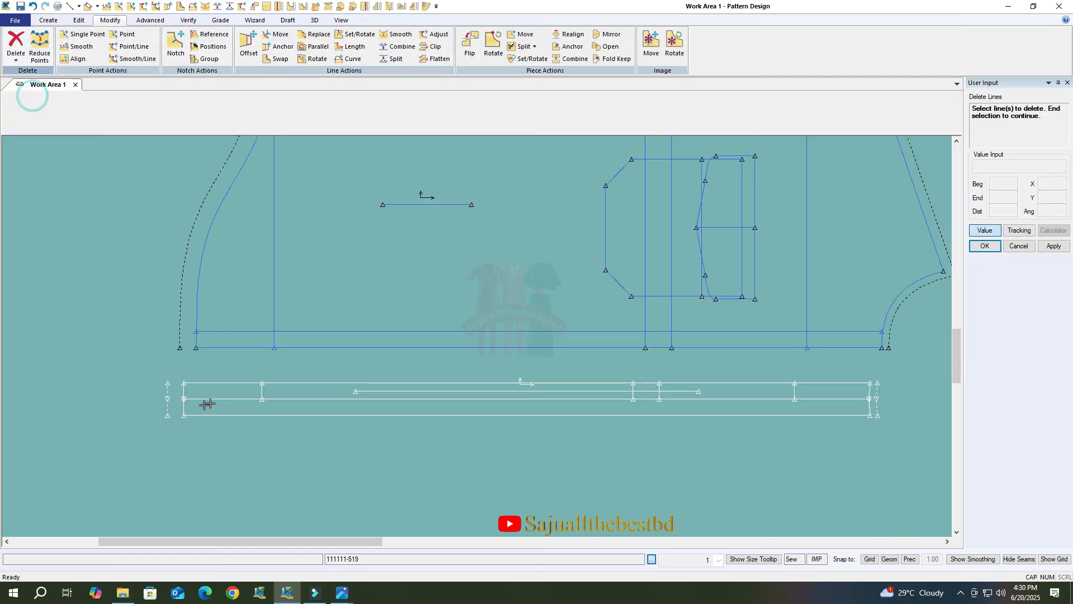
{"action": "left_click", "coordinate": [905, 395]}
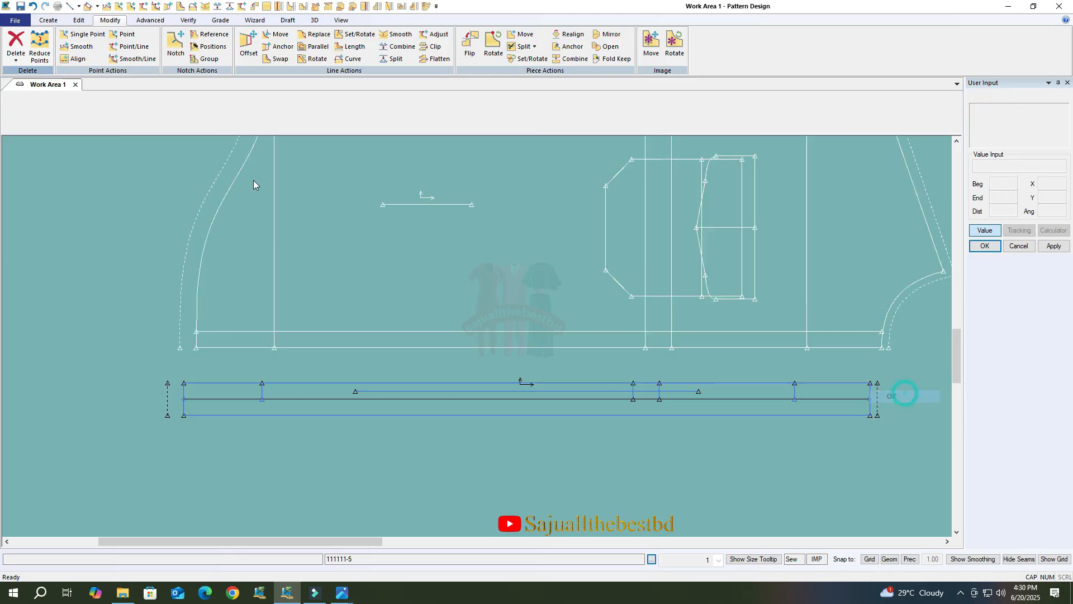
{"action": "left_click", "coordinate": [603, 34]}
{"action": "left_click", "coordinate": [571, 420]}
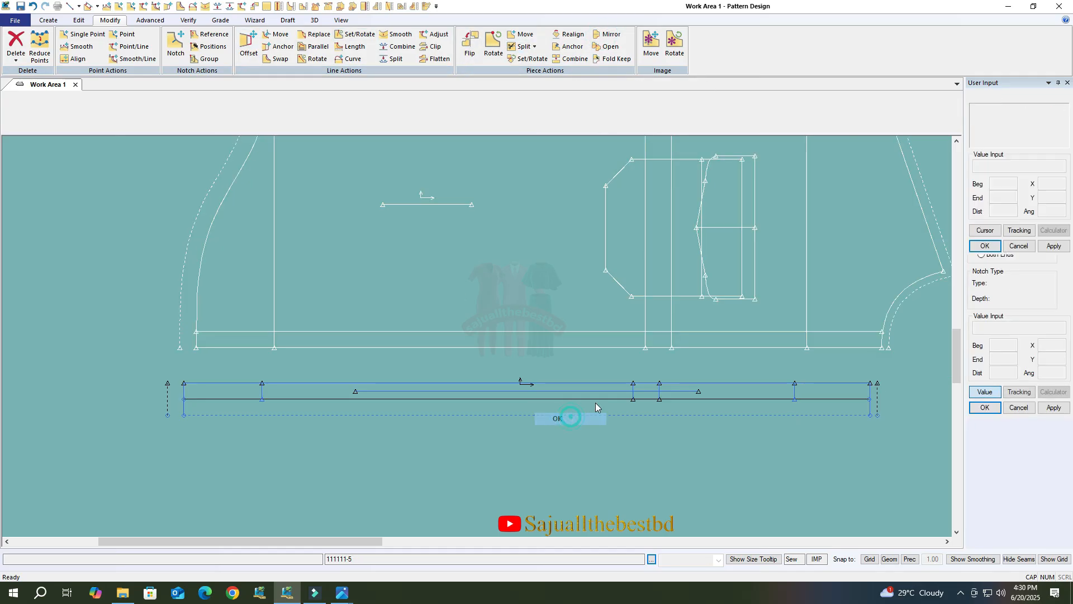
Define an even seam allowance around the mirrored facing strip and move the strip up close beneath the upper front.
{"action": "left_click", "coordinate": [148, 22]}
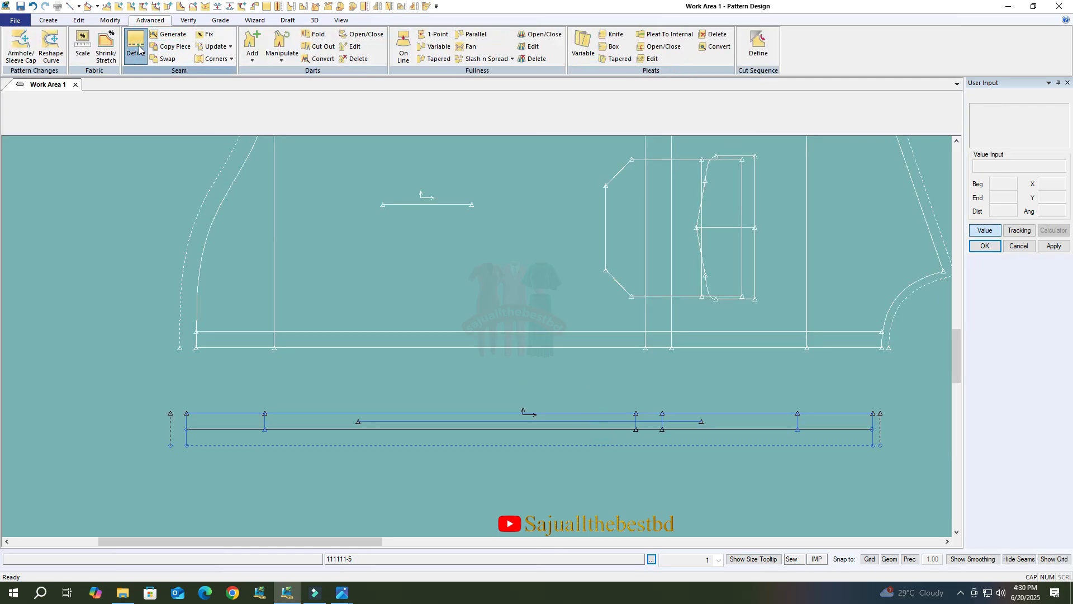
{"action": "left_click", "coordinate": [136, 47]}
{"action": "scroll", "coordinate": [273, 383], "scroll_direction": "down", "scroll_amount": 1}
{"action": "left_click_drag", "start_coordinate": [156, 379], "coordinate": [916, 479]}
{"action": "left_click_drag", "start_coordinate": [848, 466], "coordinate": [857, 427]}
{"action": "key", "text": "Return"}
{"action": "key", "text": "Return"}
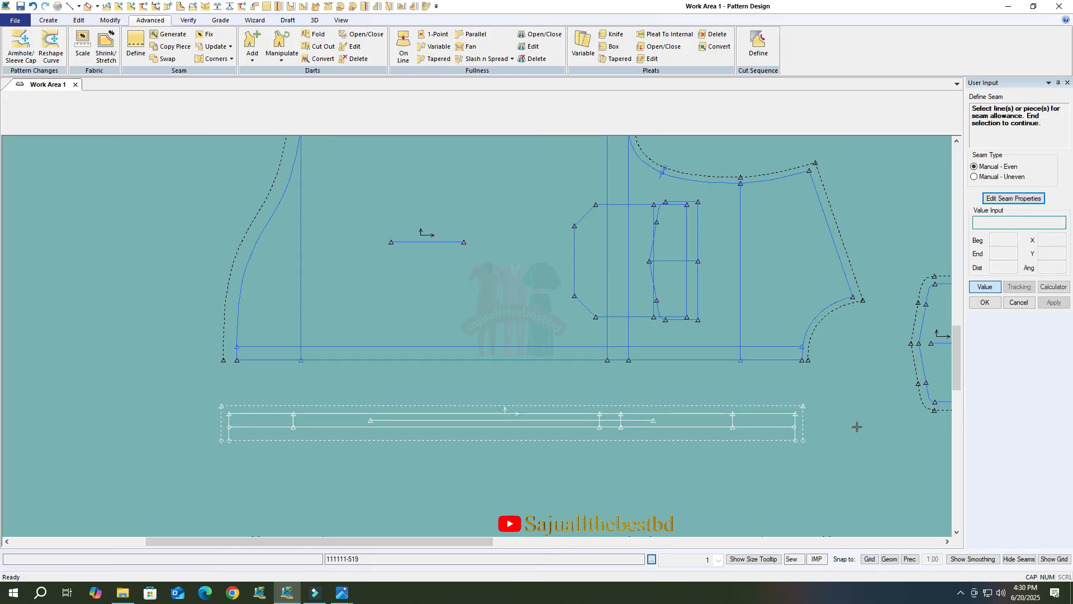
{"action": "key", "text": "Escape"}
{"action": "left_click_drag", "start_coordinate": [412, 426], "coordinate": [415, 389]}
{"action": "left_click", "coordinate": [415, 388]}
Lengthen the facing strip by moving its neck-end line about 2.2 outward, and set the strip just below the front.
{"action": "left_click", "coordinate": [109, 23]}
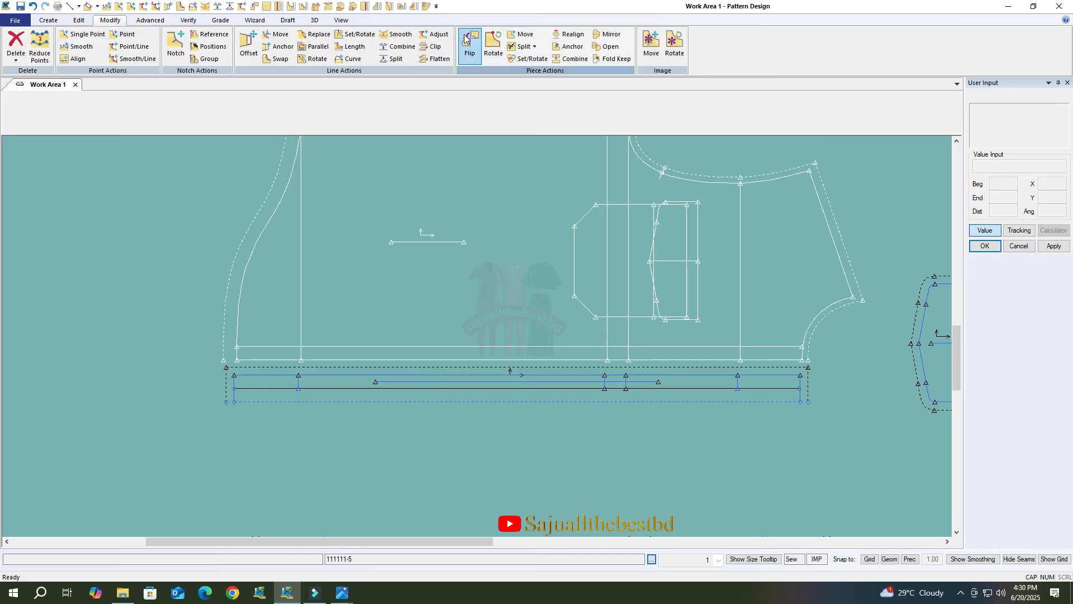
{"action": "left_click", "coordinate": [278, 36]}
{"action": "left_click", "coordinate": [799, 383]}
{"action": "right_click", "coordinate": [809, 383]}
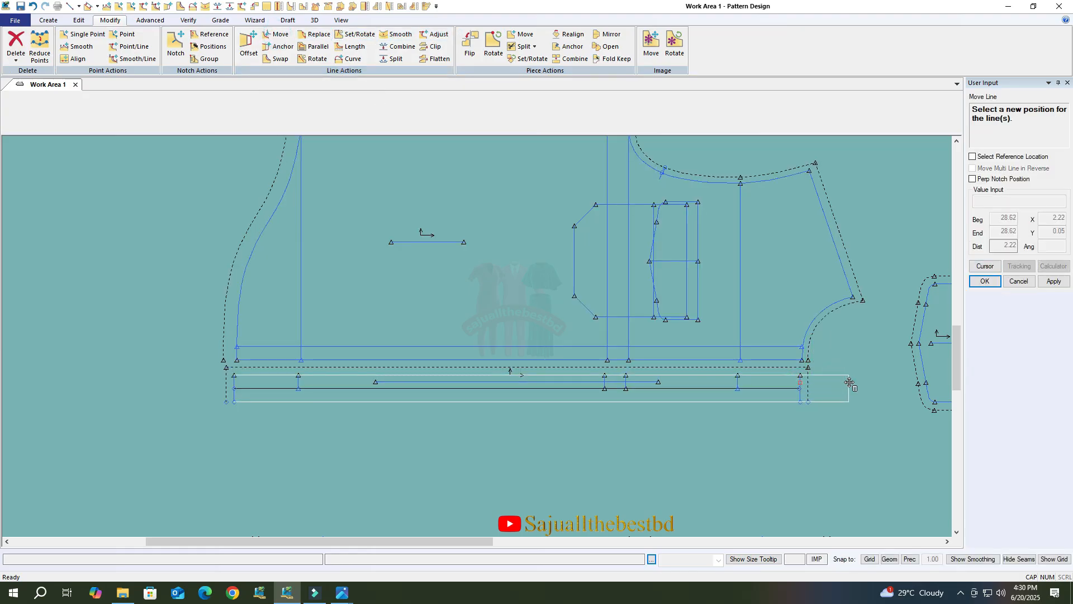
{"action": "left_click", "coordinate": [850, 383]}
{"action": "right_click", "coordinate": [821, 348]}
{"action": "left_click", "coordinate": [838, 354]}
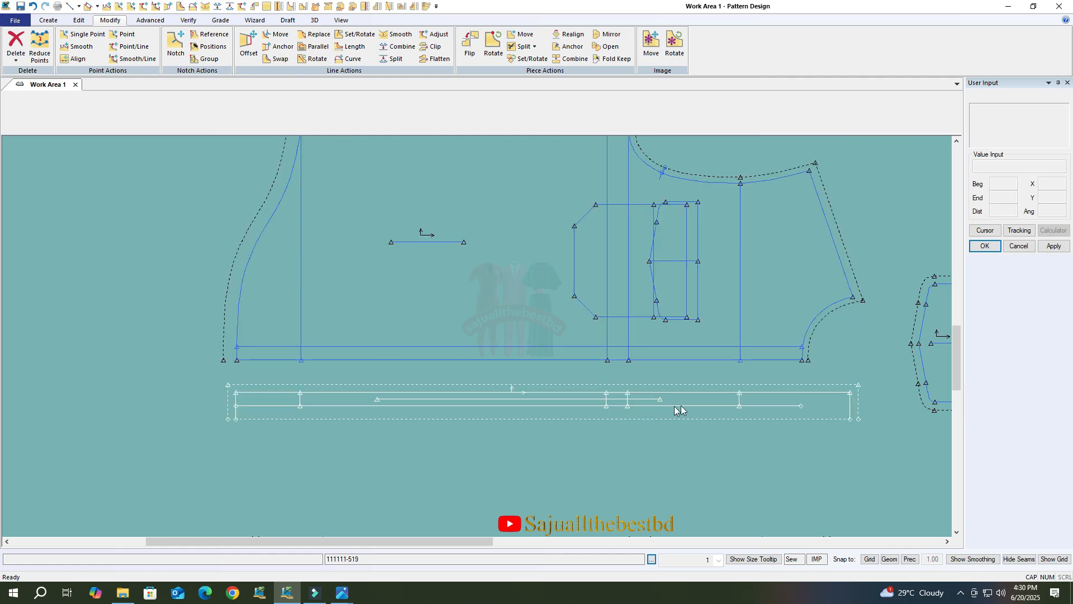
Move the lower front up close beneath the facing strip and bring the yoke nearer to the back piece.
{"action": "scroll", "coordinate": [600, 344], "scroll_direction": "down", "scroll_amount": 3}
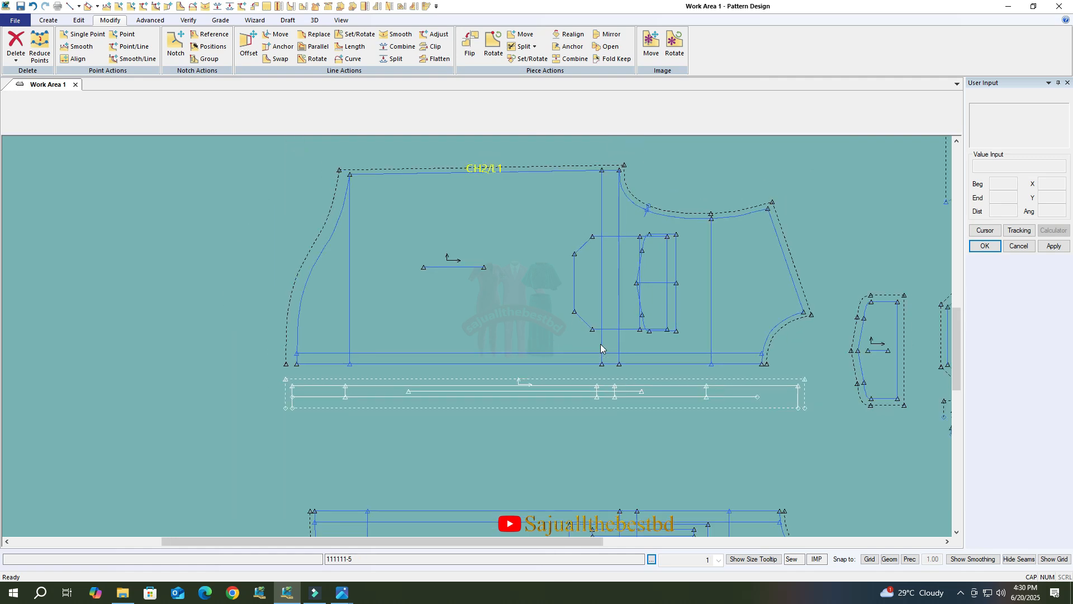
{"action": "left_click", "coordinate": [539, 497]}
{"action": "left_click", "coordinate": [529, 449]}
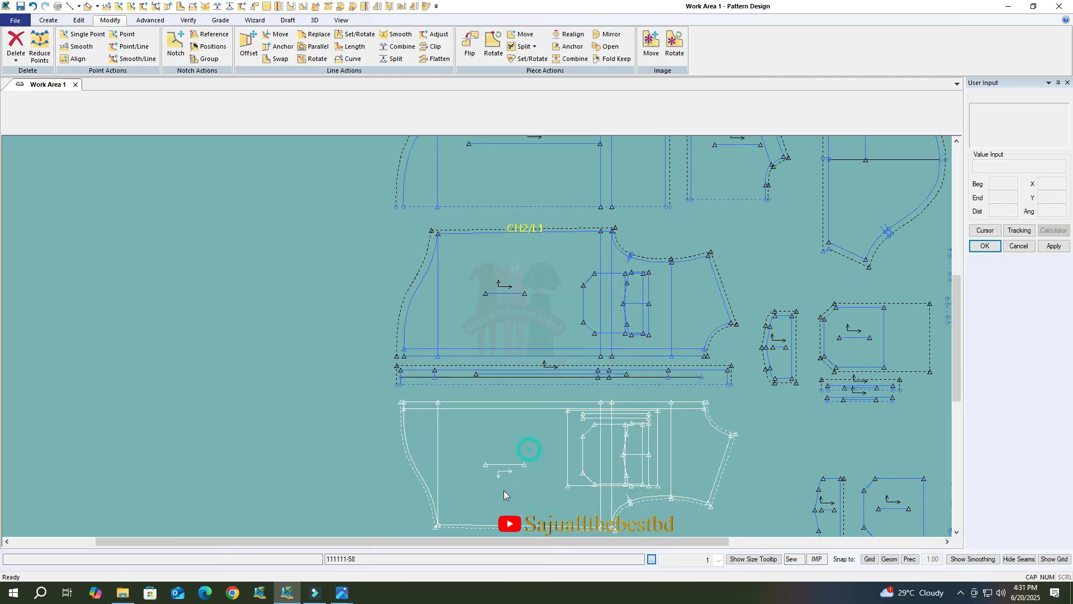
{"action": "scroll", "coordinate": [498, 471], "scroll_direction": "down", "scroll_amount": 2}
{"action": "scroll", "coordinate": [553, 243], "scroll_direction": "up", "scroll_amount": 2}
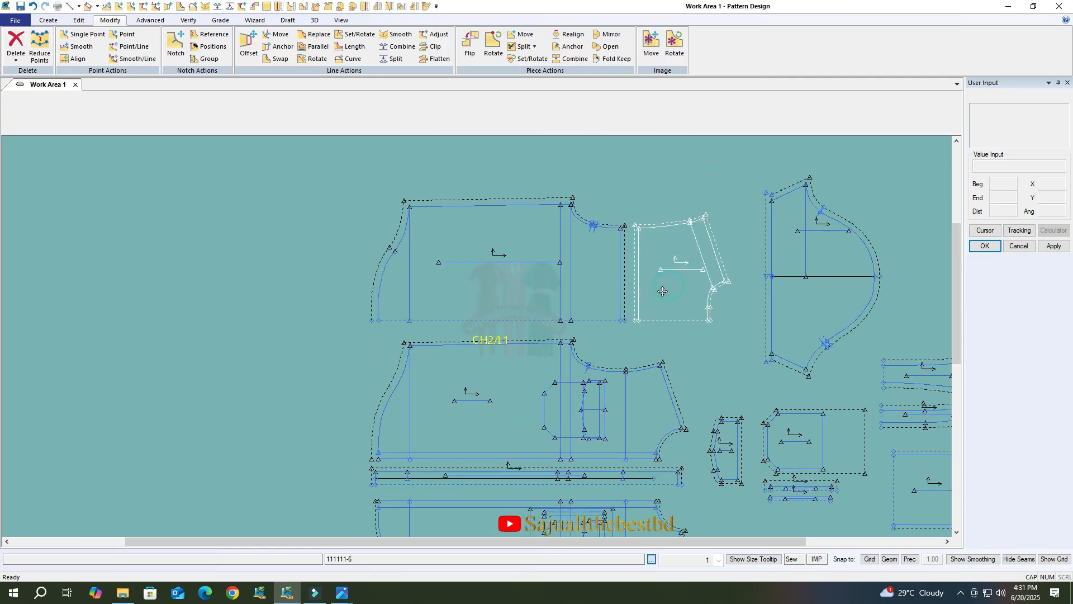
{"action": "scroll", "coordinate": [467, 278], "scroll_direction": "down", "scroll_amount": 2}
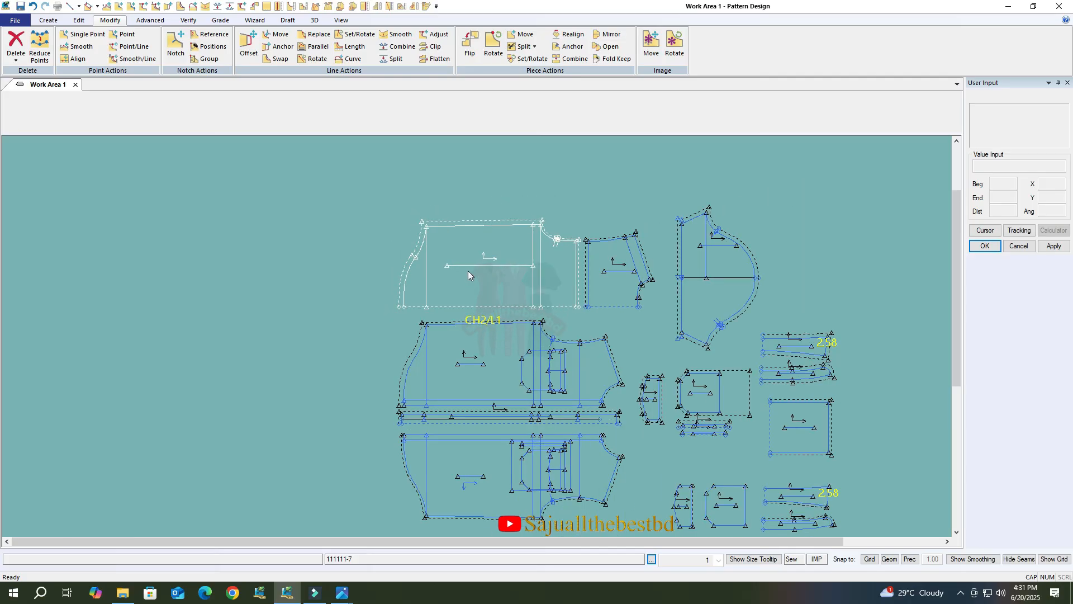
{"action": "scroll", "coordinate": [417, 252], "scroll_direction": "down", "scroll_amount": 3}
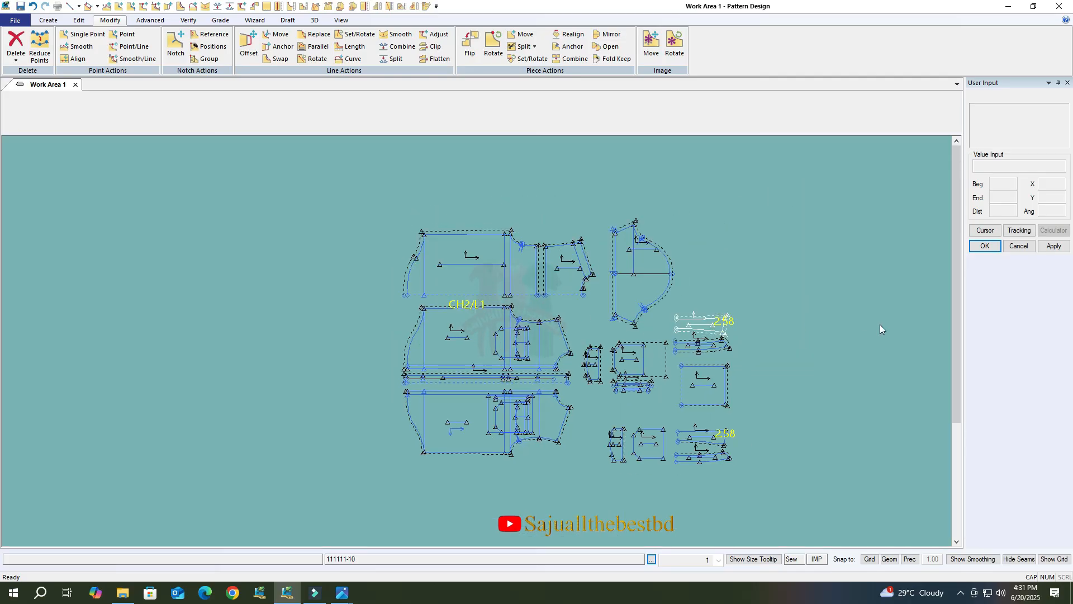
{"action": "scroll", "coordinate": [726, 366], "scroll_direction": "up", "scroll_amount": 1}
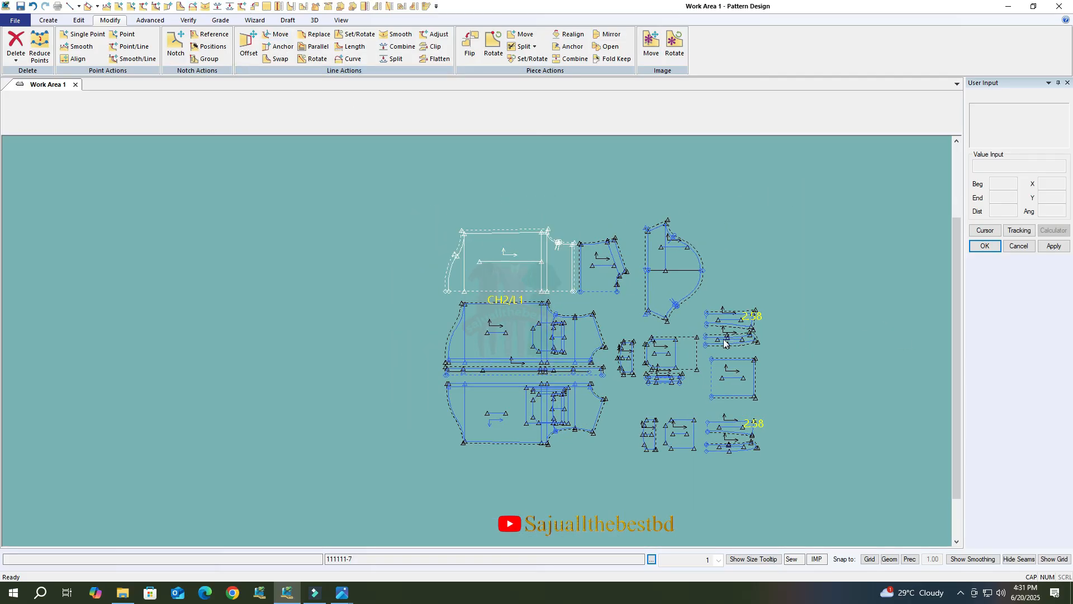
Clear all measurement labels from the work area.
{"action": "left_click", "coordinate": [189, 20]}
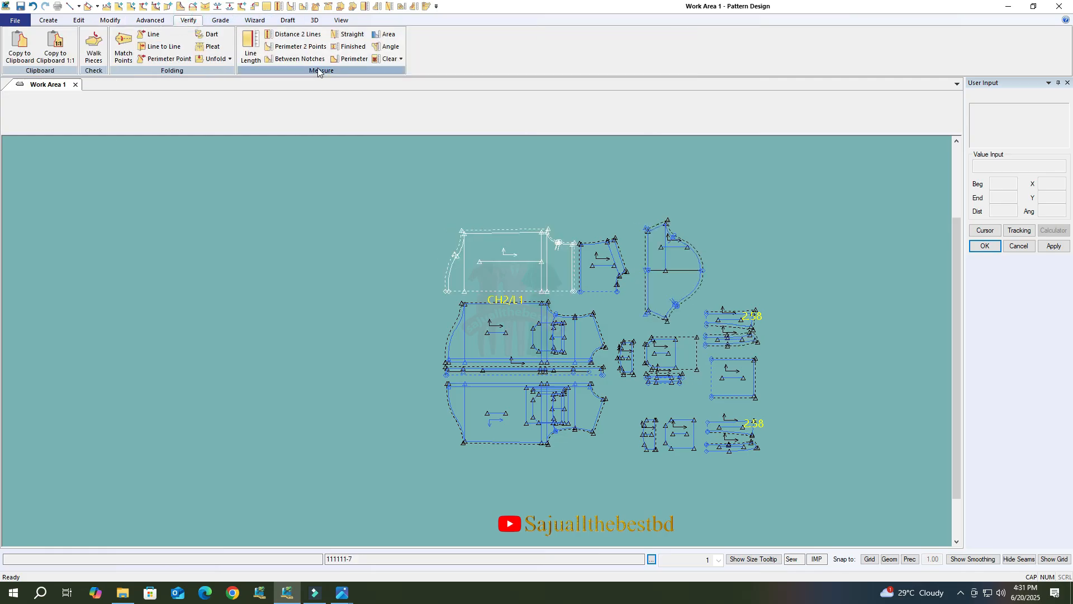
{"action": "left_click", "coordinate": [384, 59]}
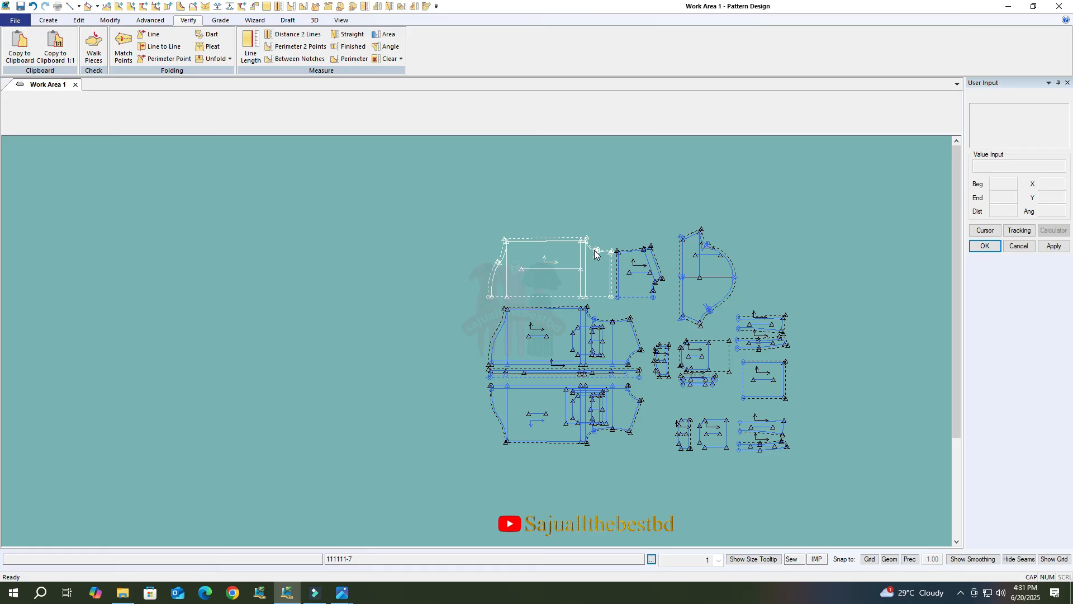
{"action": "left_click", "coordinate": [577, 278]}
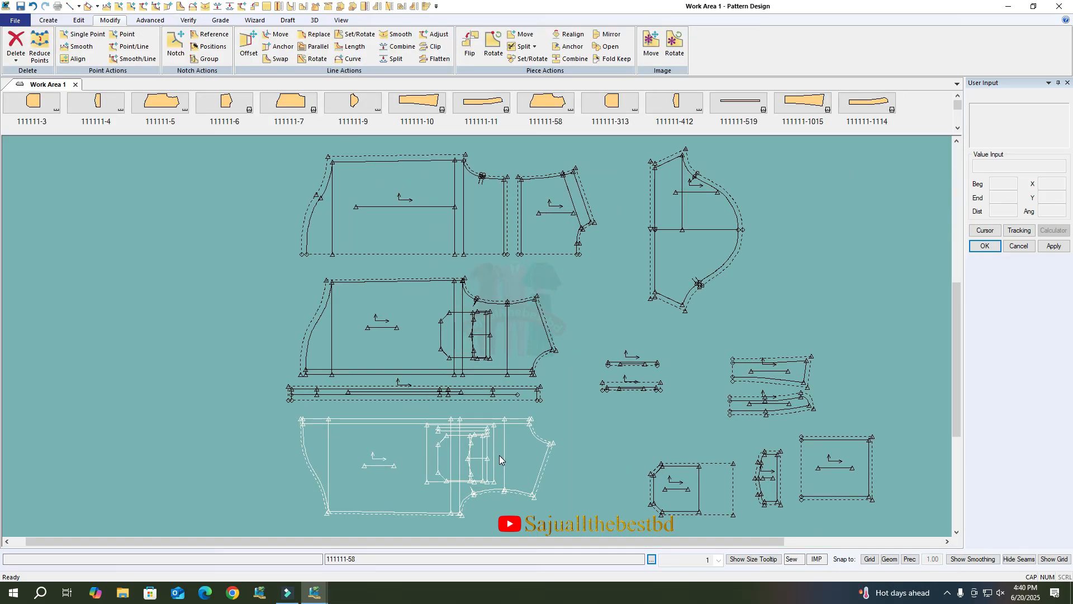
{"action": "scroll", "coordinate": [499, 455], "scroll_direction": "up", "scroll_amount": 6}
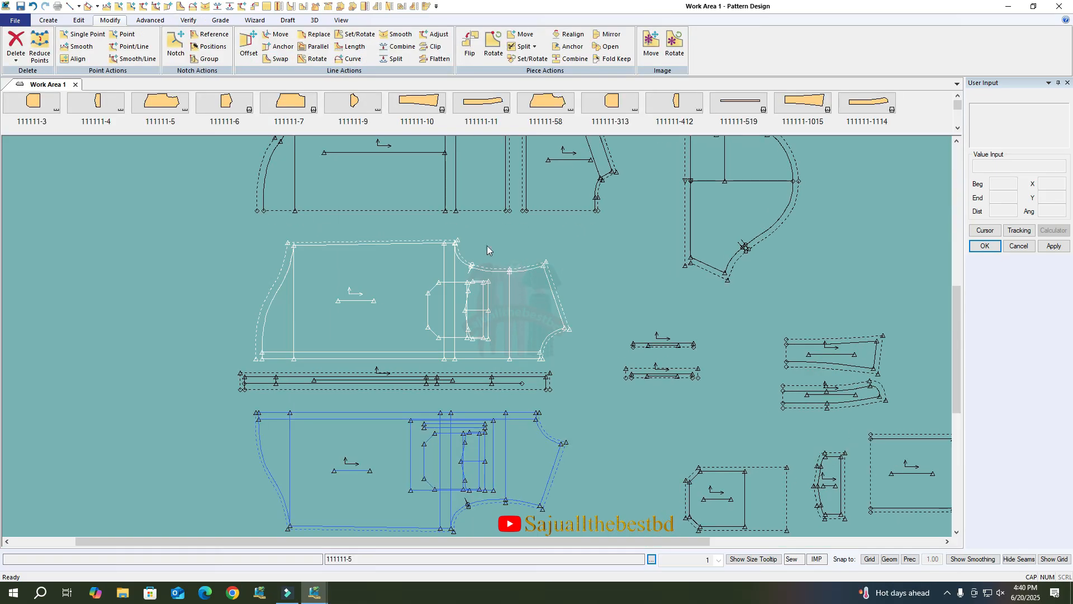
{"action": "left_click_drag", "start_coordinate": [492, 341], "coordinate": [480, 330]}
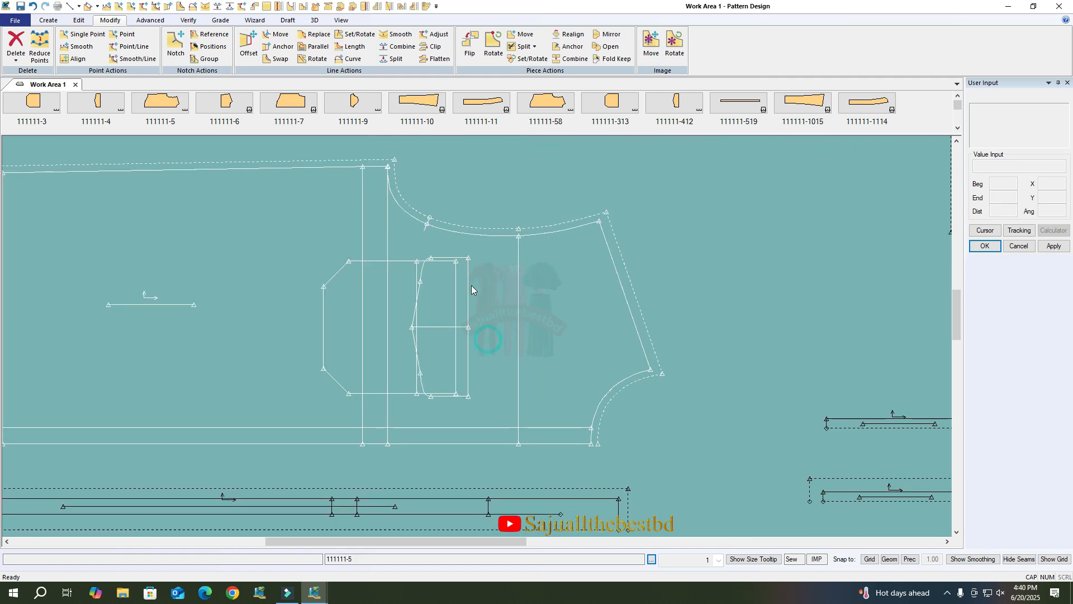
{"action": "left_click", "coordinate": [75, 9]}
{"action": "scroll", "coordinate": [454, 335], "scroll_direction": "up", "scroll_amount": 1}
{"action": "right_click", "coordinate": [538, 169]}
{"action": "left_click", "coordinate": [538, 169]}
{"action": "scroll", "coordinate": [485, 230], "scroll_direction": "down", "scroll_amount": 2}
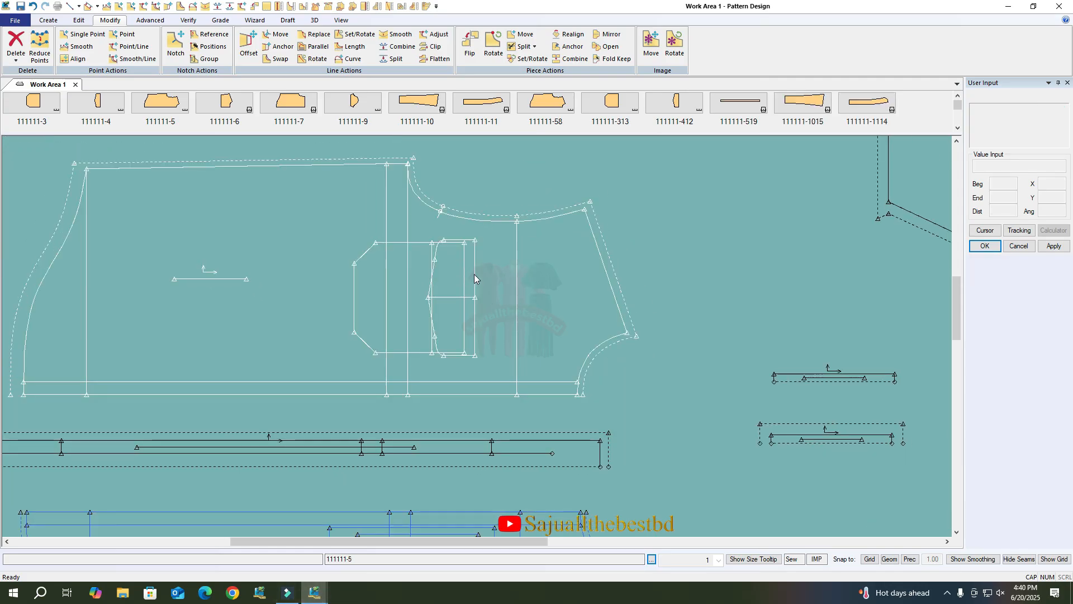
{"action": "left_click_drag", "start_coordinate": [492, 287], "coordinate": [479, 288]}
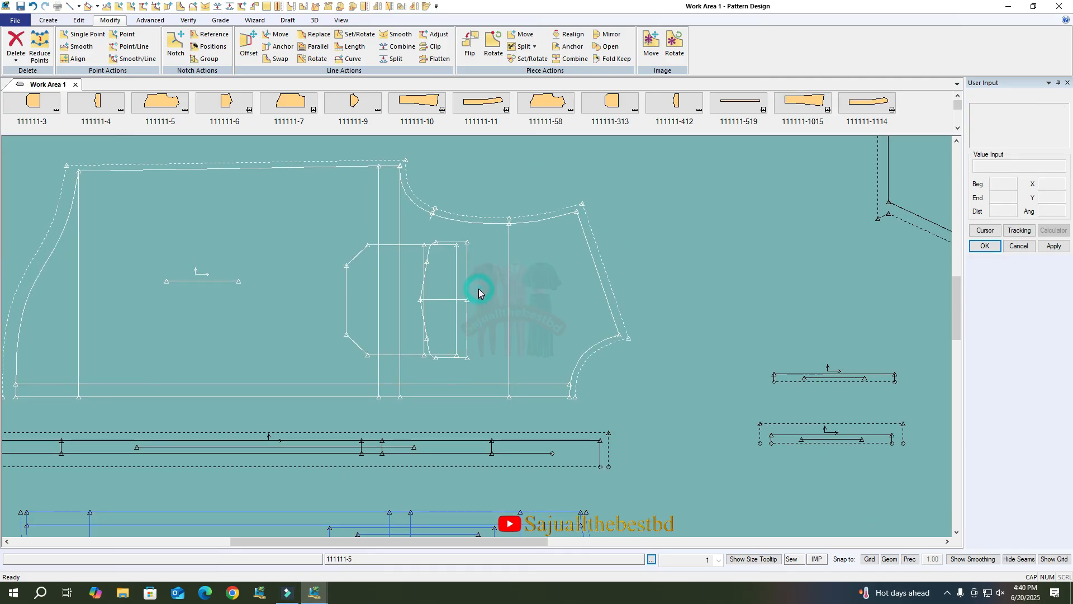
Create a facing piece from the shoulder side of the upper front along the flap's top line and place it beside the front.
{"action": "left_click", "coordinate": [48, 20]}
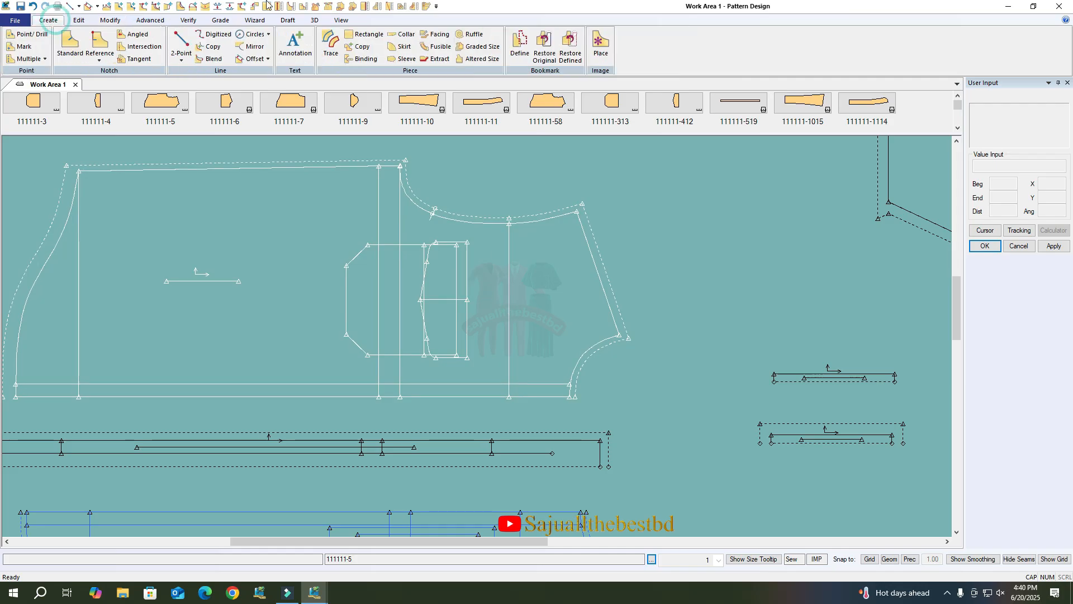
{"action": "left_click", "coordinate": [434, 34]}
{"action": "left_click", "coordinate": [509, 271]}
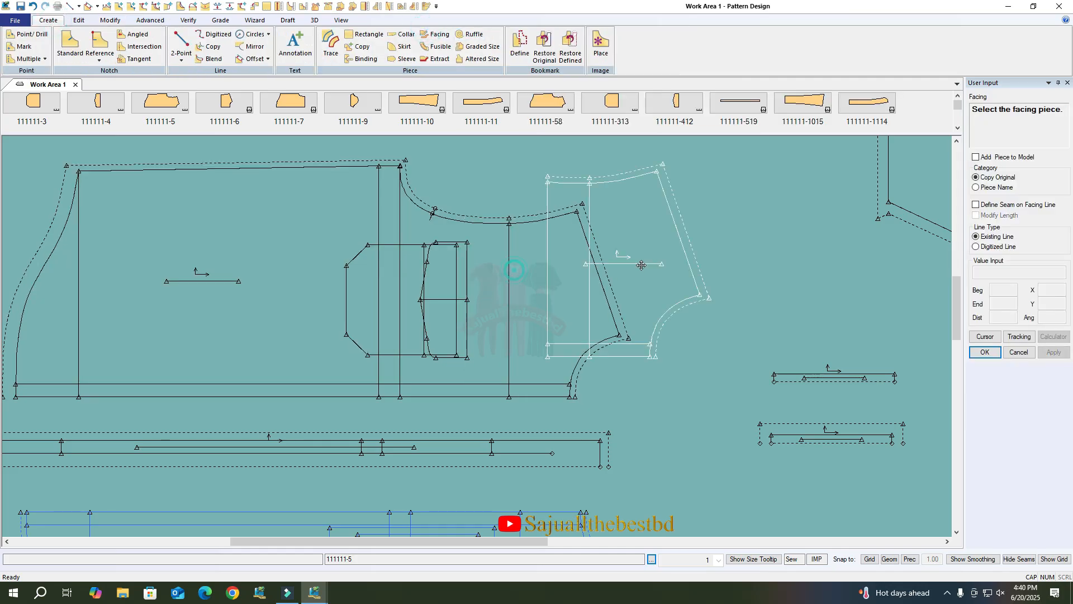
{"action": "left_click", "coordinate": [746, 251]}
{"action": "left_click", "coordinate": [984, 352]}
Create a facing piece from the hem side of the same front along the flap's top line, accepting the name 111111-52.
{"action": "left_click", "coordinate": [436, 33]}
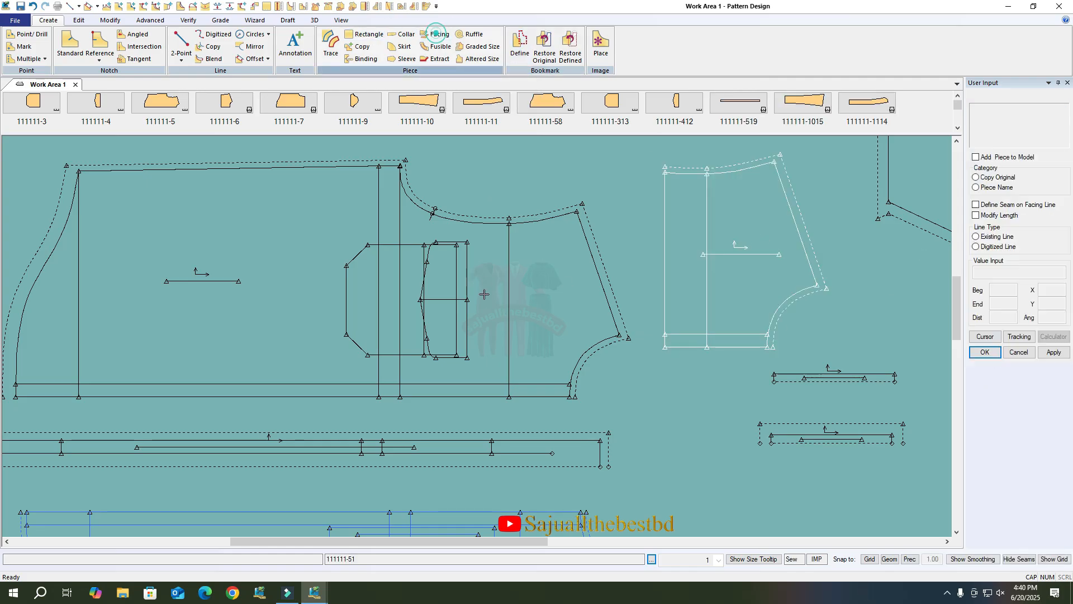
{"action": "left_click", "coordinate": [466, 281]}
{"action": "left_click", "coordinate": [314, 281]}
{"action": "scroll", "coordinate": [416, 378], "scroll_direction": "down", "scroll_amount": 2}
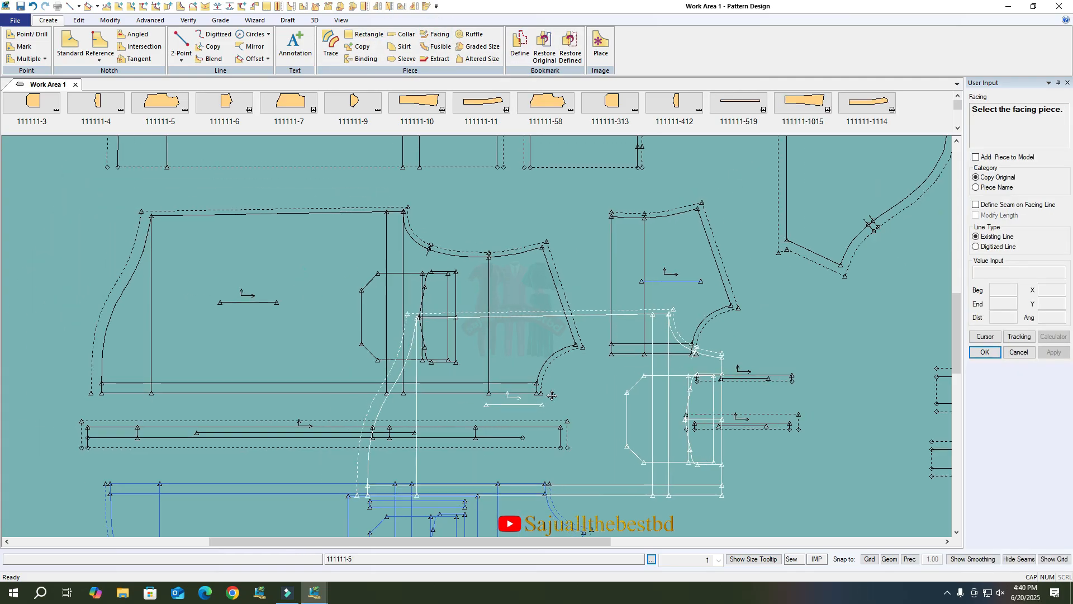
{"action": "scroll", "coordinate": [551, 395], "scroll_direction": "down", "scroll_amount": 2}
{"action": "left_click", "coordinate": [43, 259]}
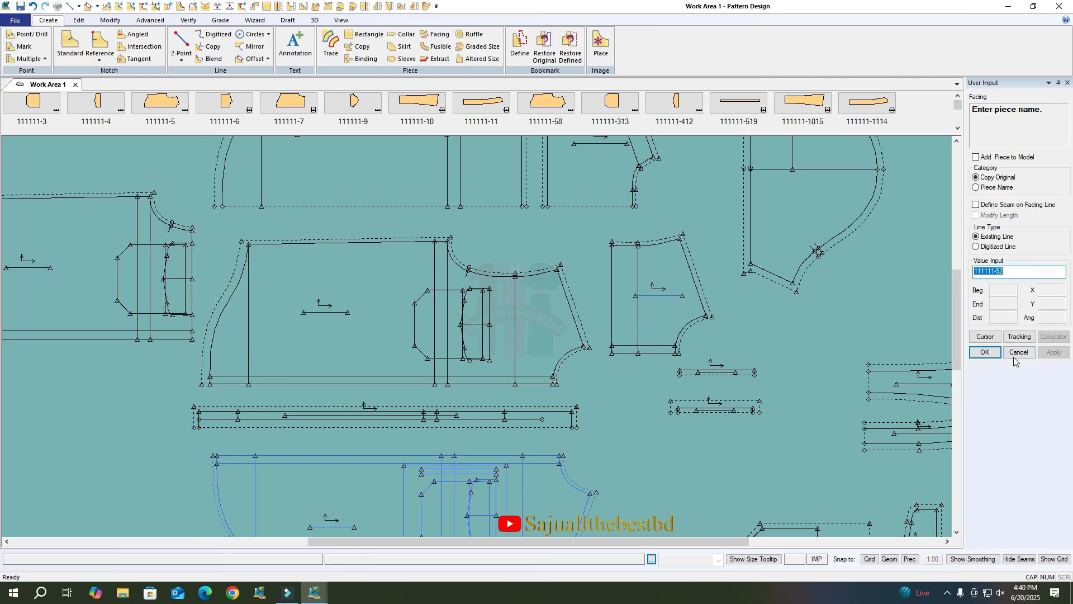
{"action": "left_click", "coordinate": [988, 353]}
Remove the original upper front from the work area and place its two split pieces side by side above the facing strip.
{"action": "right_click", "coordinate": [355, 324]}
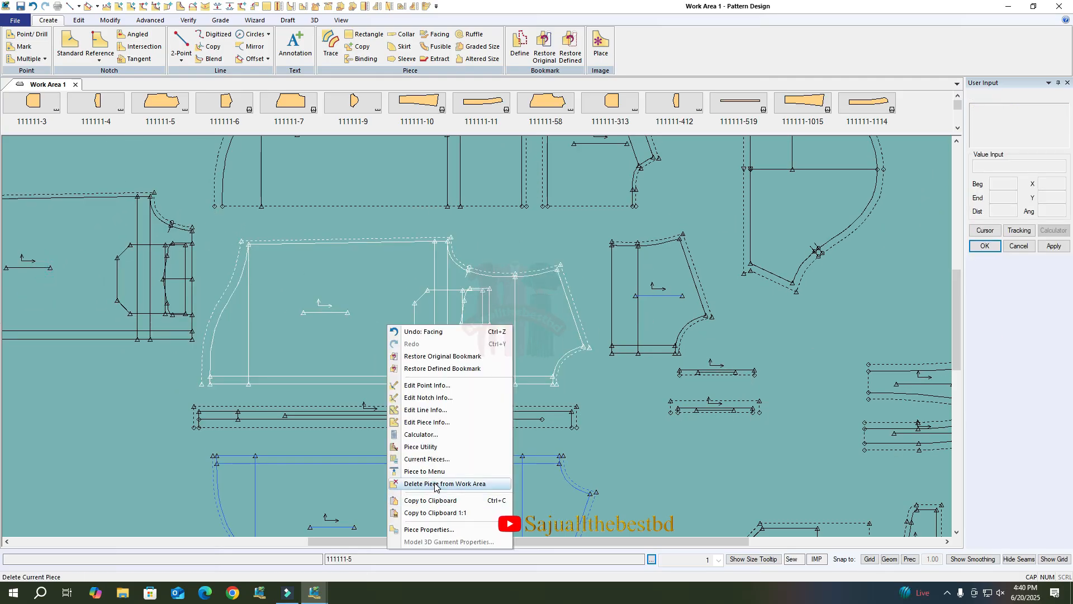
{"action": "left_click", "coordinate": [424, 481]}
{"action": "left_click", "coordinate": [162, 309]}
{"action": "left_click", "coordinate": [422, 344]}
{"action": "left_click", "coordinate": [641, 315]}
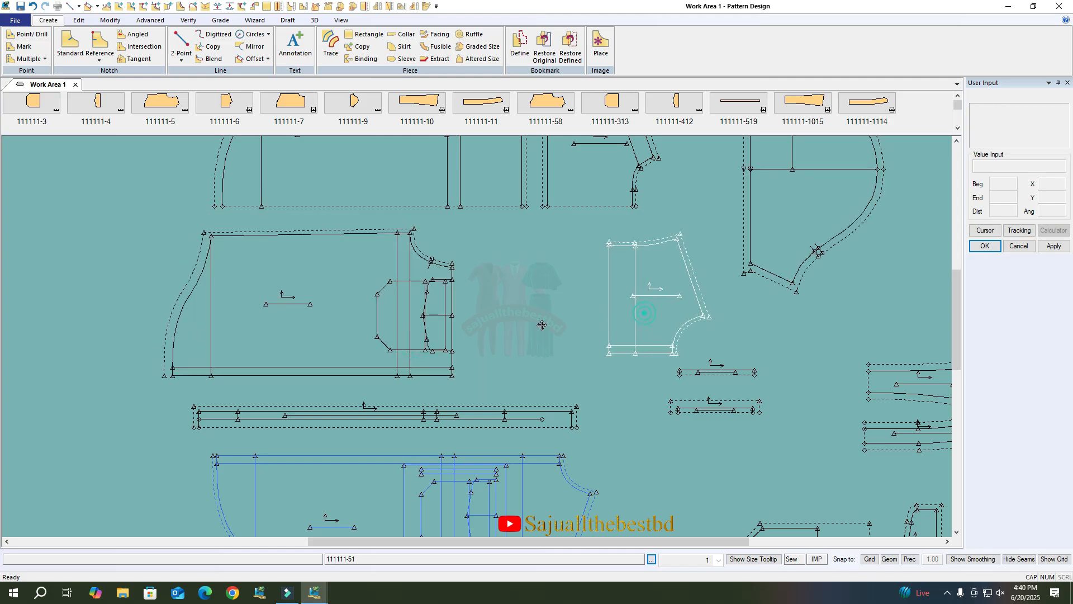
{"action": "scroll", "coordinate": [505, 335], "scroll_direction": "up", "scroll_amount": 2}
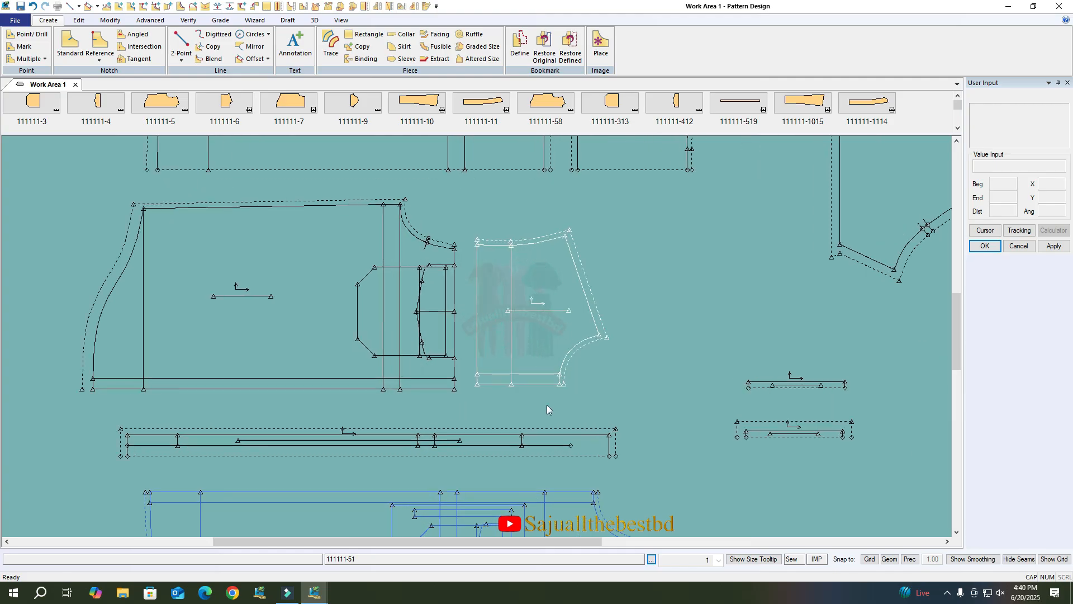
{"action": "left_click", "coordinate": [517, 336]}
Define an even seam allowance on both split edges of the upper front and move its shoulder piece slightly away from the body piece.
{"action": "left_click", "coordinate": [151, 20]}
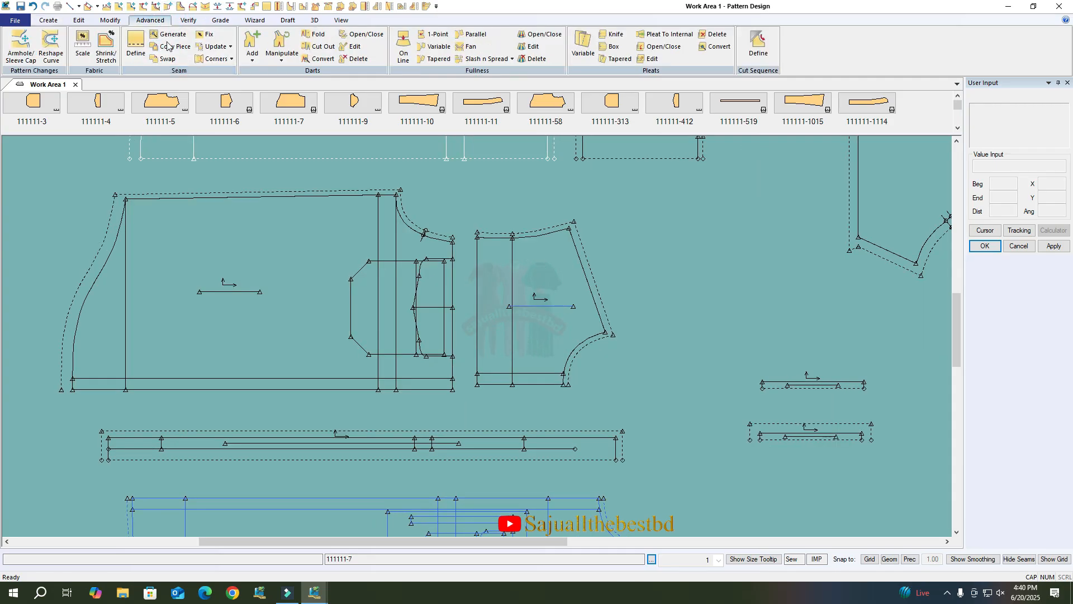
{"action": "left_click", "coordinate": [136, 45]}
{"action": "scroll", "coordinate": [449, 290], "scroll_direction": "up", "scroll_amount": 1}
{"action": "left_click", "coordinate": [449, 290]}
{"action": "left_click", "coordinate": [480, 274]}
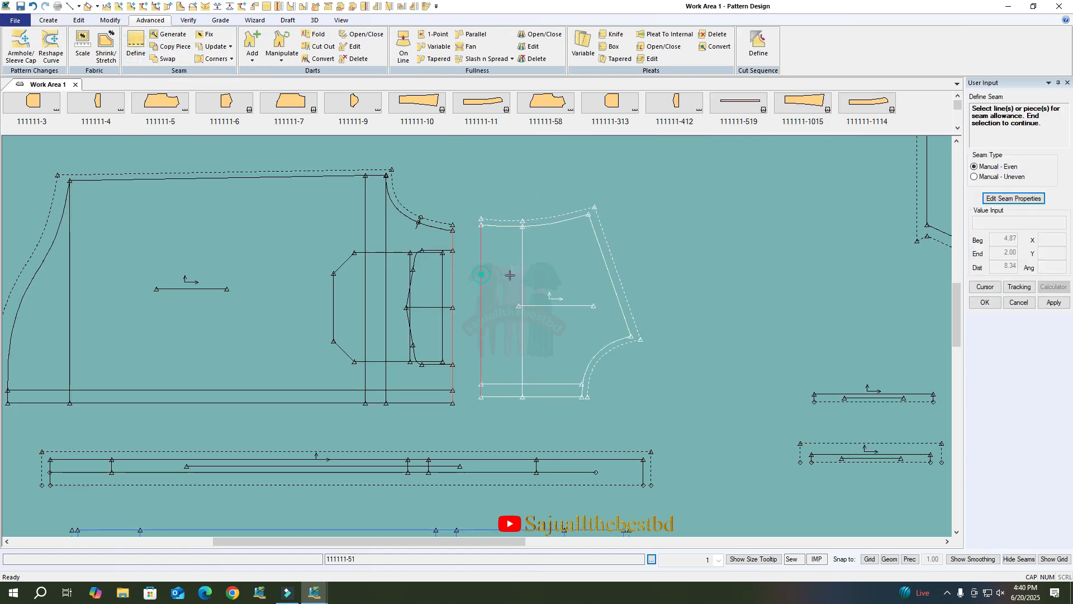
{"action": "left_click", "coordinate": [535, 270]}
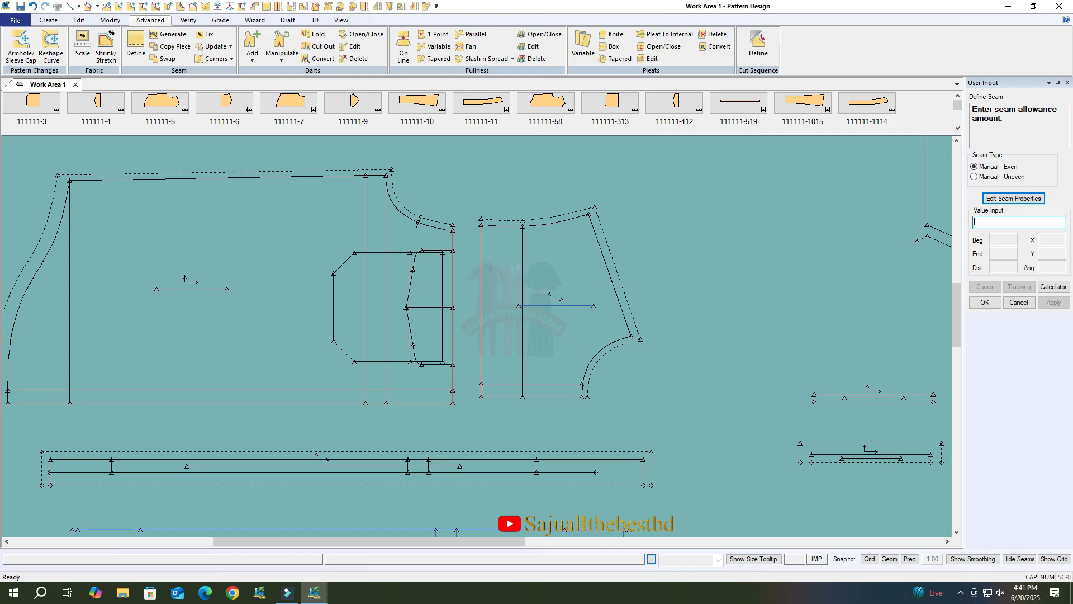
{"action": "key", "text": "Return"}
{"action": "right_click", "coordinate": [518, 276]}
{"action": "left_click", "coordinate": [520, 279]}
{"action": "left_click_drag", "start_coordinate": [540, 298], "coordinate": [571, 300]}
{"action": "scroll", "coordinate": [487, 227], "scroll_direction": "down", "scroll_amount": 3}
{"action": "scroll", "coordinate": [467, 472], "scroll_direction": "up", "scroll_amount": 3}
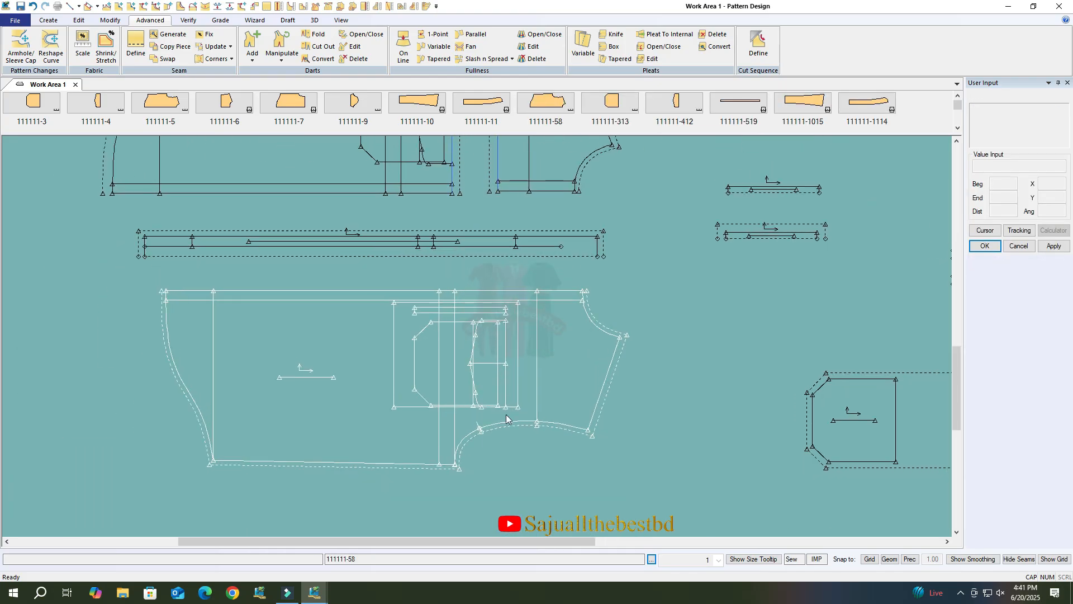
Create a facing piece from the shoulder side of the lower front along the flap's top line and place it beside the front.
{"action": "left_click", "coordinate": [48, 20]}
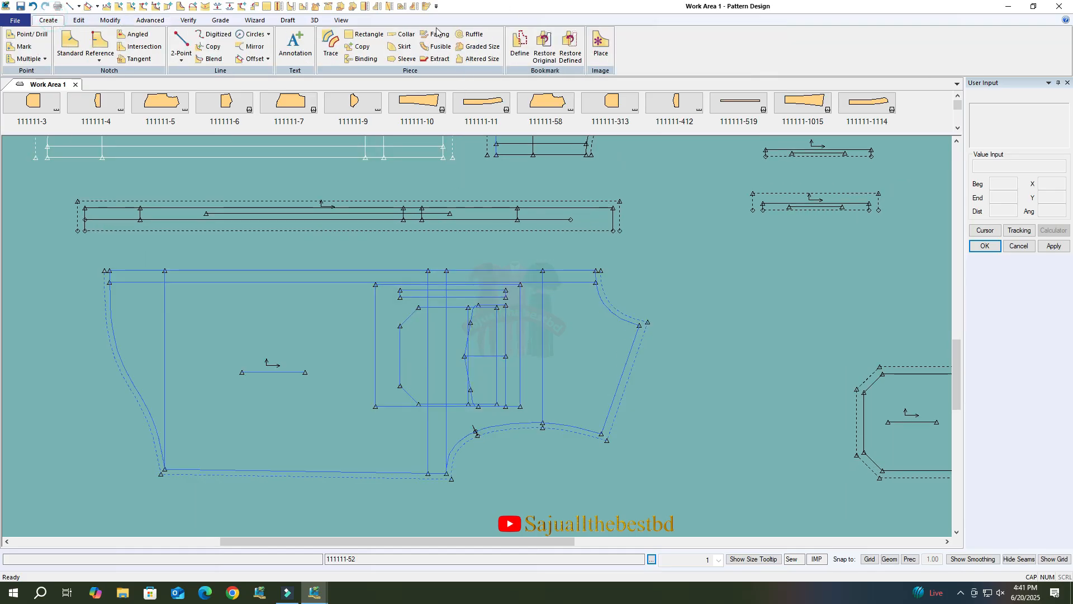
{"action": "left_click", "coordinate": [435, 34]}
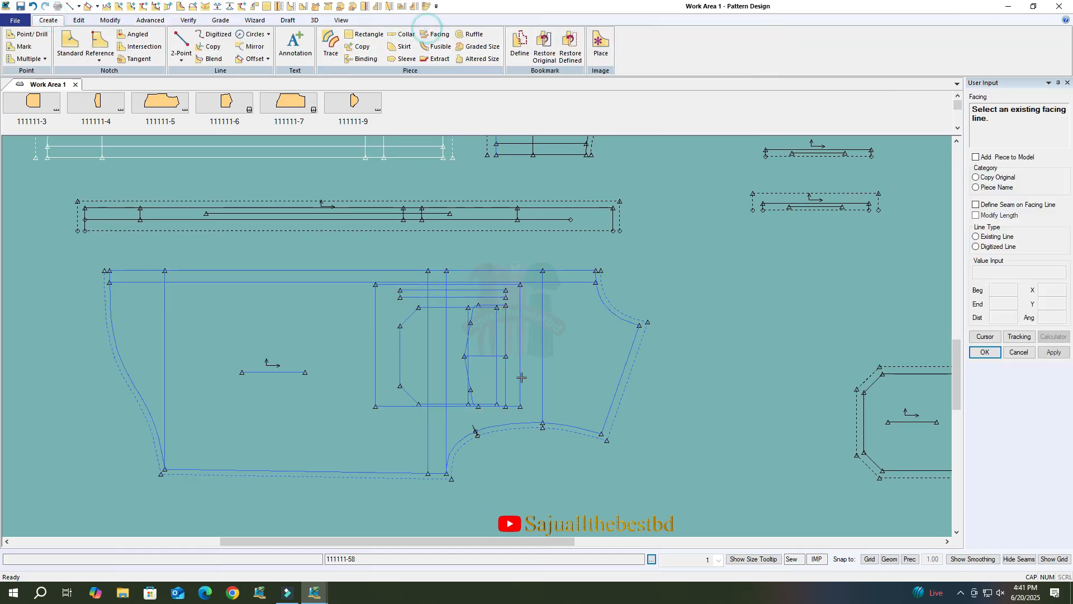
{"action": "left_click", "coordinate": [521, 338]}
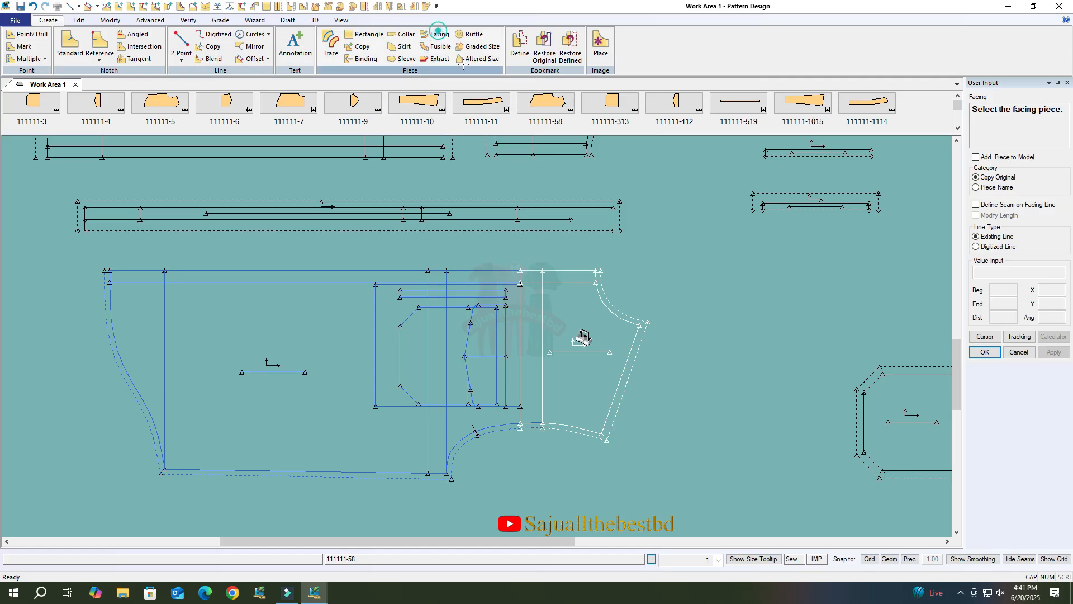
{"action": "left_click", "coordinate": [437, 33]}
{"action": "left_click", "coordinate": [506, 332]}
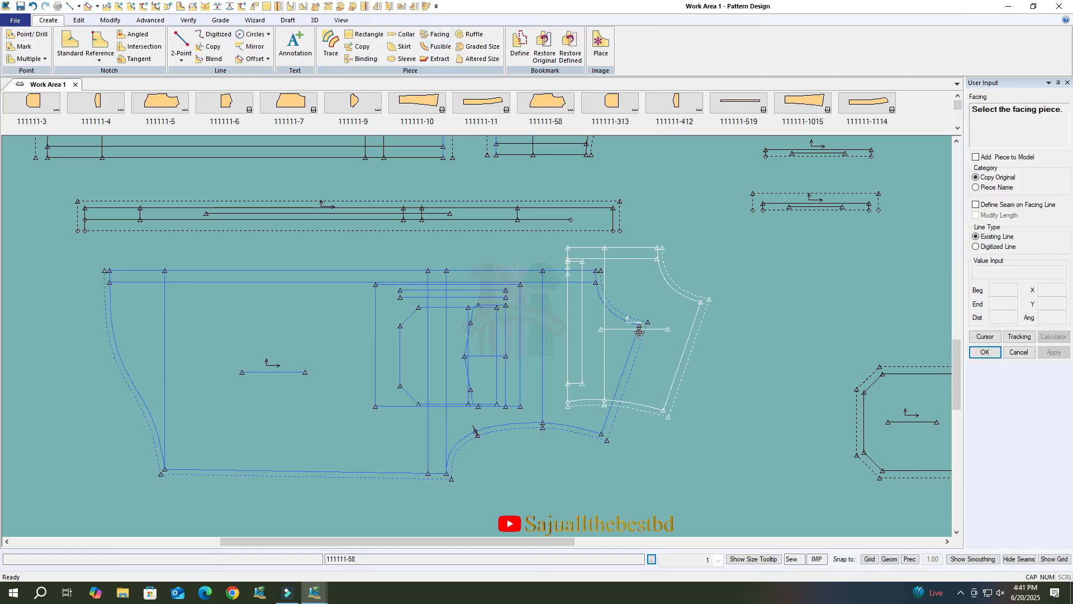
{"action": "left_click", "coordinate": [746, 360]}
{"action": "left_click", "coordinate": [985, 352]}
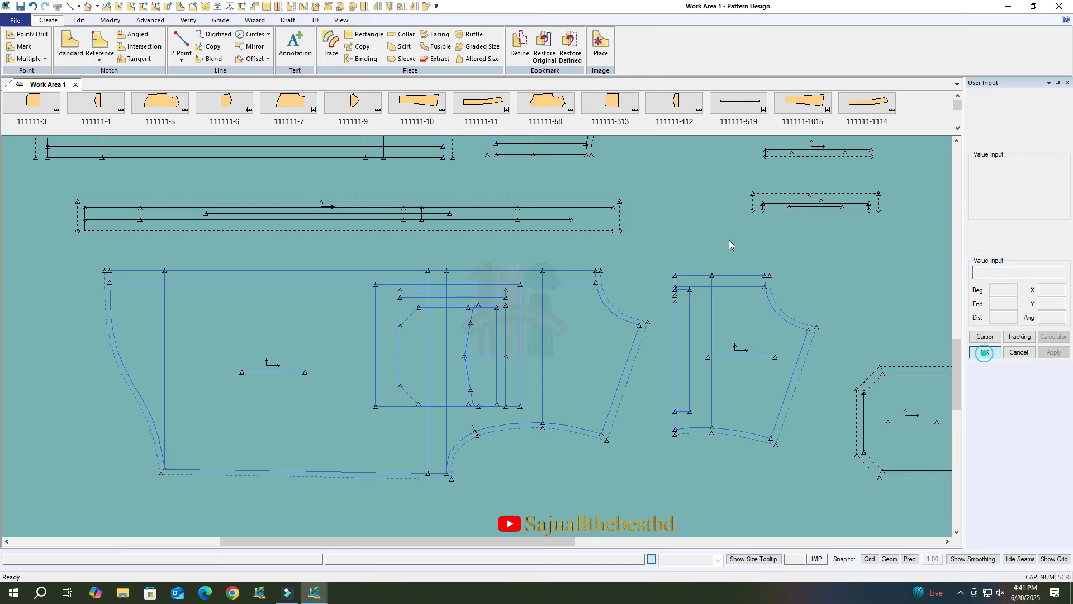
Create a facing piece from the hem side of the lower front along the flap's top line, accepting the proposed piece name.
{"action": "left_click", "coordinate": [505, 339]}
{"action": "left_click", "coordinate": [233, 358]}
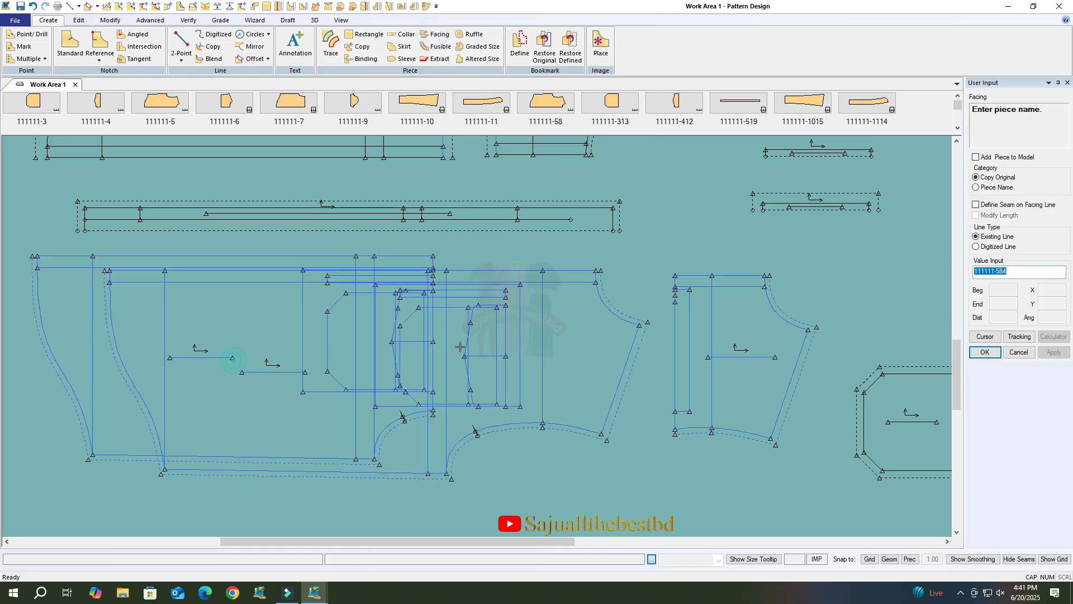
{"action": "left_click", "coordinate": [985, 353]}
{"action": "right_click", "coordinate": [462, 370]}
Remove the original lower front from the work area and place its two split pieces side by side below the facing strip.
{"action": "left_click", "coordinate": [501, 304]}
{"action": "left_click", "coordinate": [326, 351]}
{"action": "left_click", "coordinate": [364, 348]}
{"action": "left_click", "coordinate": [779, 320]}
{"action": "left_click", "coordinate": [615, 299]}
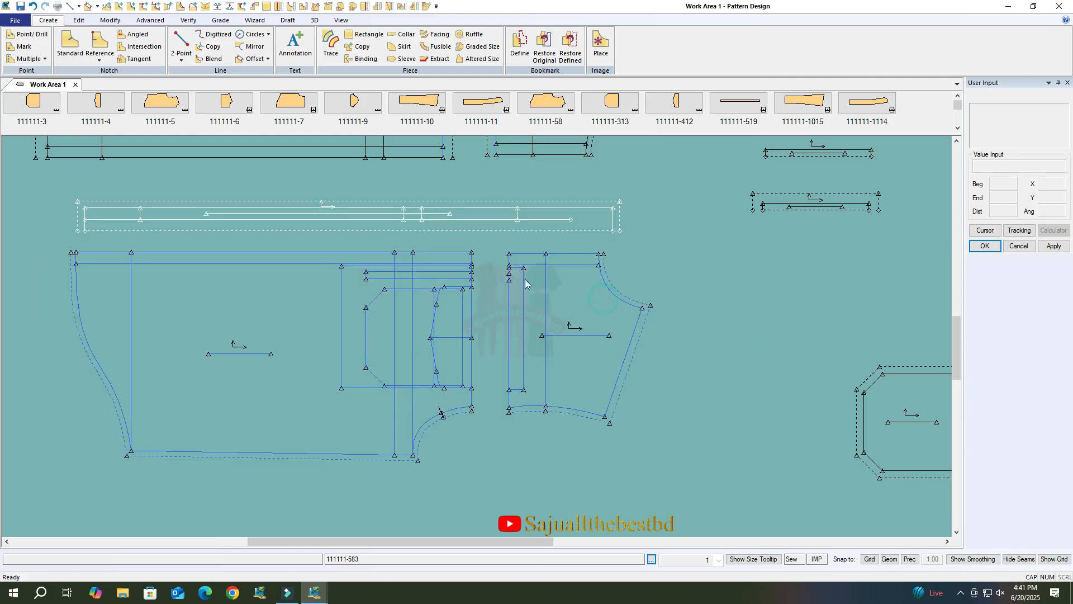
Define an even seam allowance on the facing split edges of the lower front's body and shoulder pieces.
{"action": "scroll", "coordinate": [489, 274], "scroll_direction": "up", "scroll_amount": 3}
{"action": "left_click", "coordinate": [150, 20]}
{"action": "left_click", "coordinate": [136, 43]}
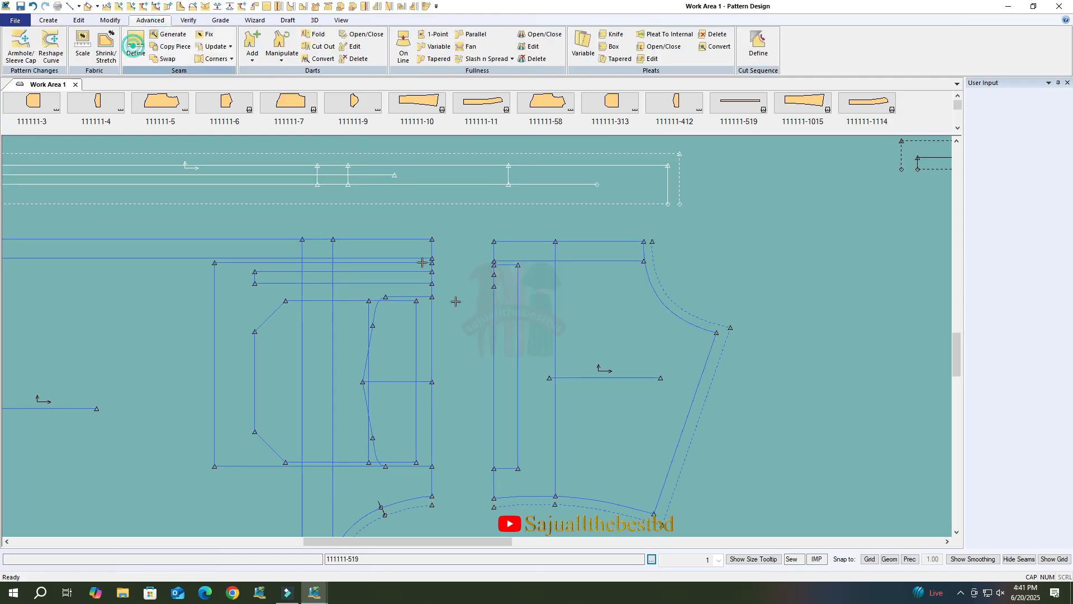
{"action": "left_click", "coordinate": [547, 298]}
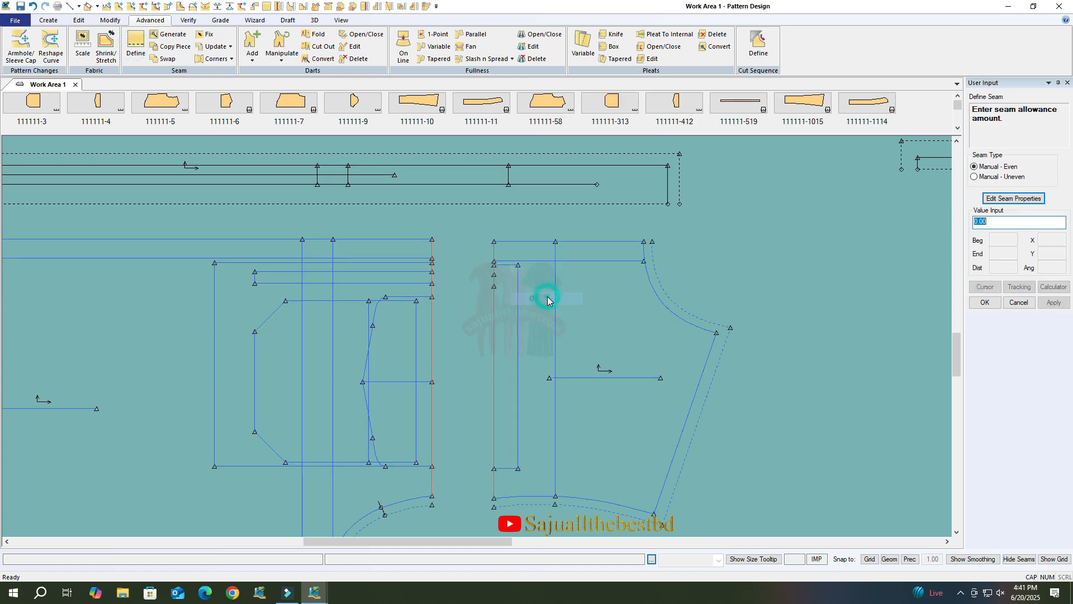
{"action": "key", "text": "Return"}
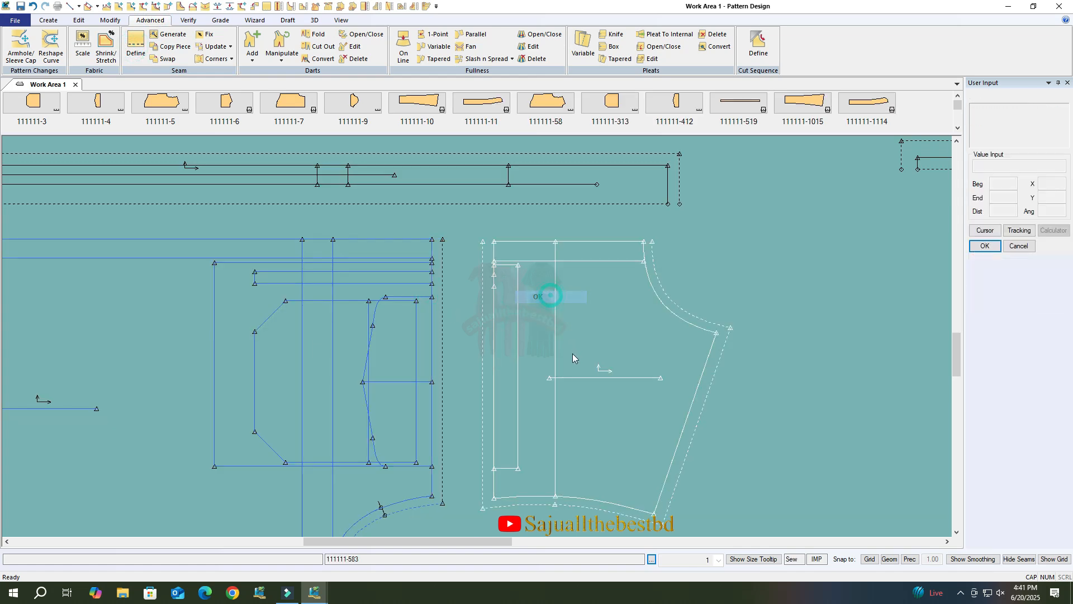
Reposition both split pieces of the lower front and the upper front's shoulder piece so the two pairs sit neatly around the facing strip.
{"action": "scroll", "coordinate": [592, 355], "scroll_direction": "down", "scroll_amount": 2}
{"action": "scroll", "coordinate": [558, 409], "scroll_direction": "down", "scroll_amount": 3}
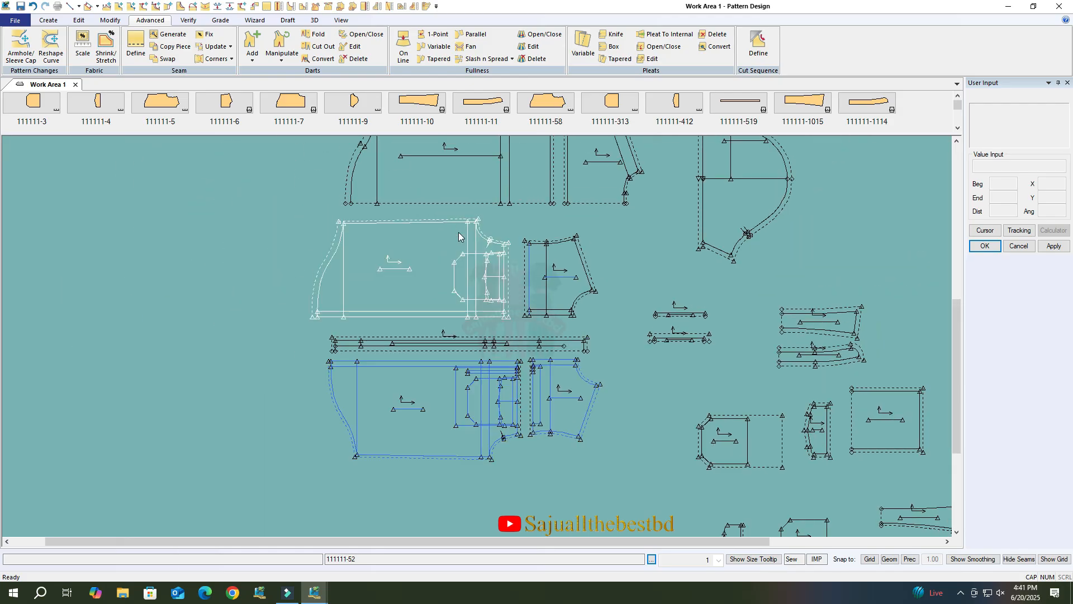
{"action": "left_click", "coordinate": [455, 265]}
{"action": "scroll", "coordinate": [566, 274], "scroll_direction": "down", "scroll_amount": 2}
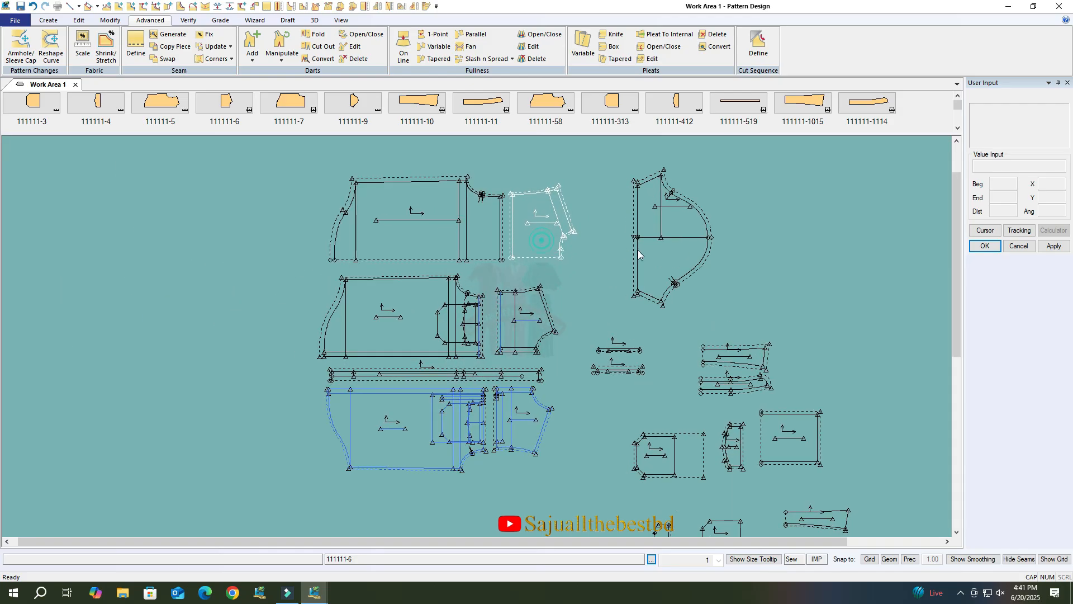
{"action": "scroll", "coordinate": [302, 239], "scroll_direction": "down", "scroll_amount": 2}
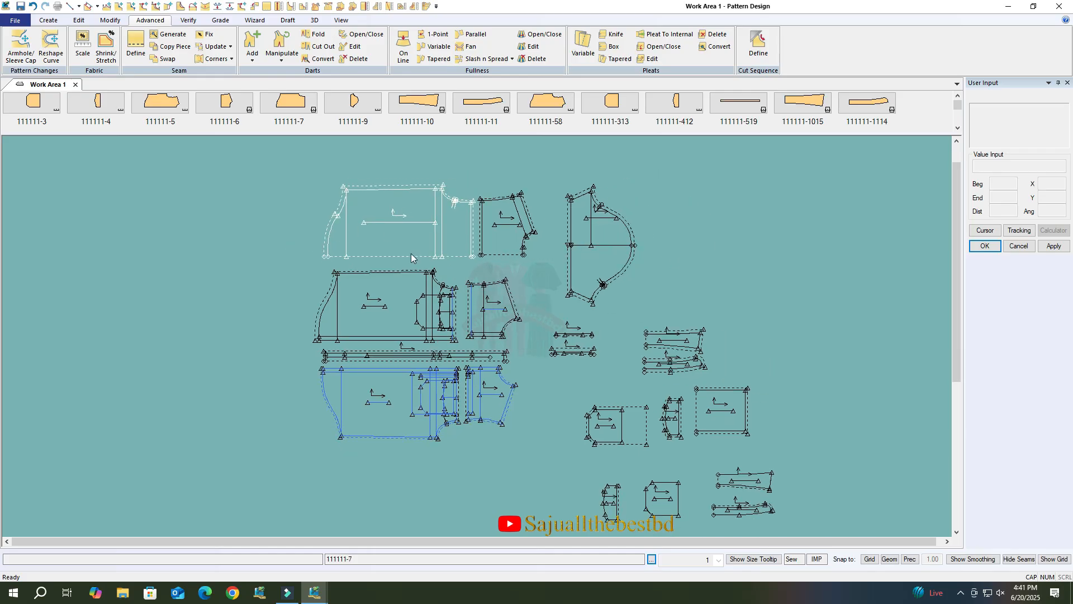
{"action": "scroll", "coordinate": [403, 385], "scroll_direction": "up", "scroll_amount": 4}
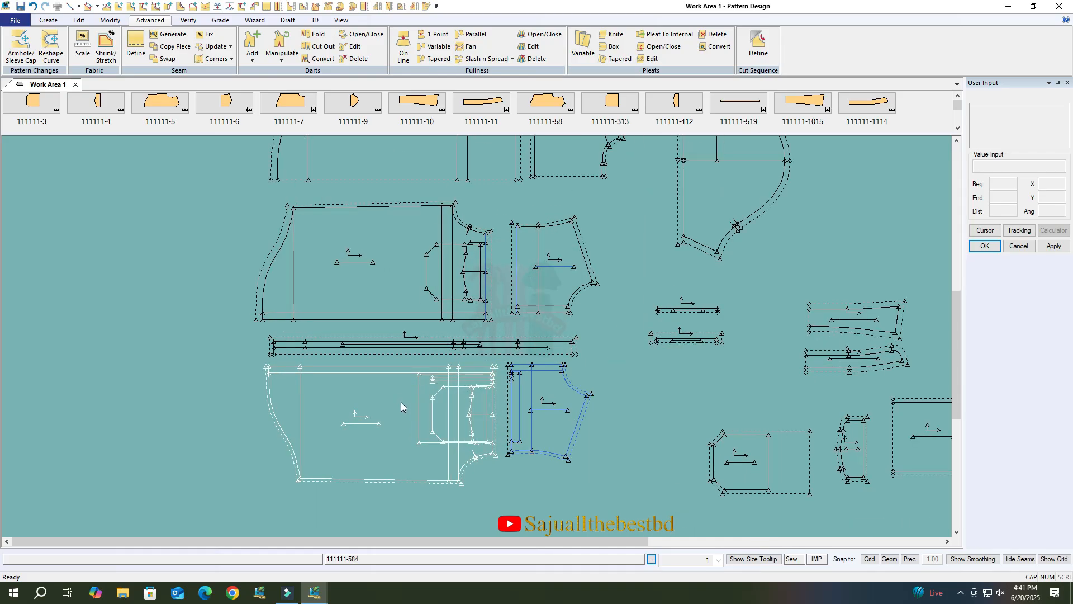
{"action": "scroll", "coordinate": [401, 402], "scroll_direction": "up", "scroll_amount": 2}
{"action": "left_click_drag", "start_coordinate": [388, 436], "coordinate": [369, 427]}
{"action": "left_click_drag", "start_coordinate": [570, 421], "coordinate": [553, 410]}
{"action": "left_click_drag", "start_coordinate": [590, 238], "coordinate": [583, 238]}
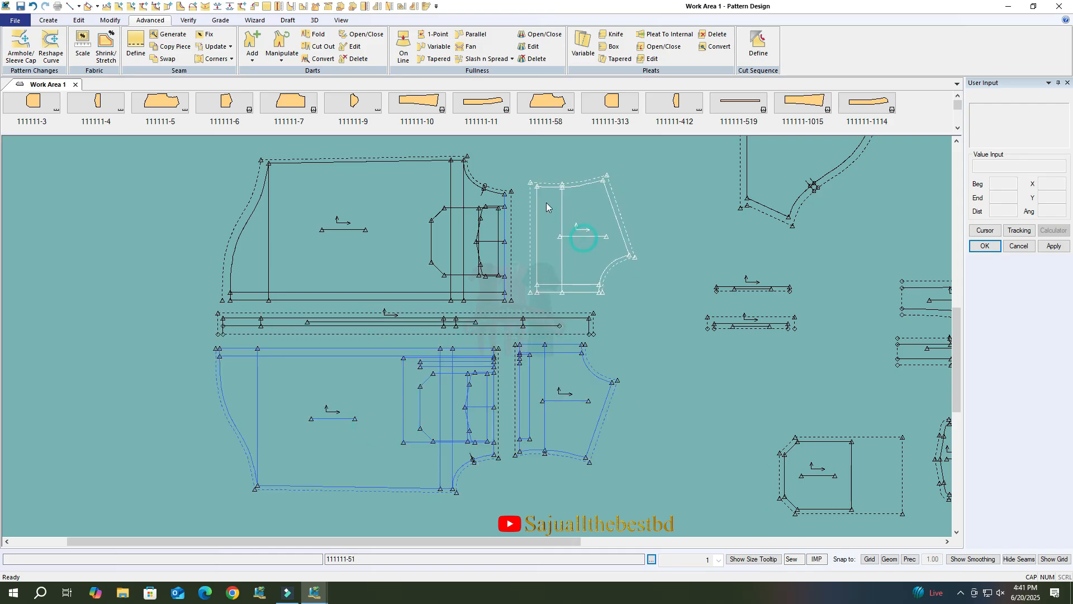